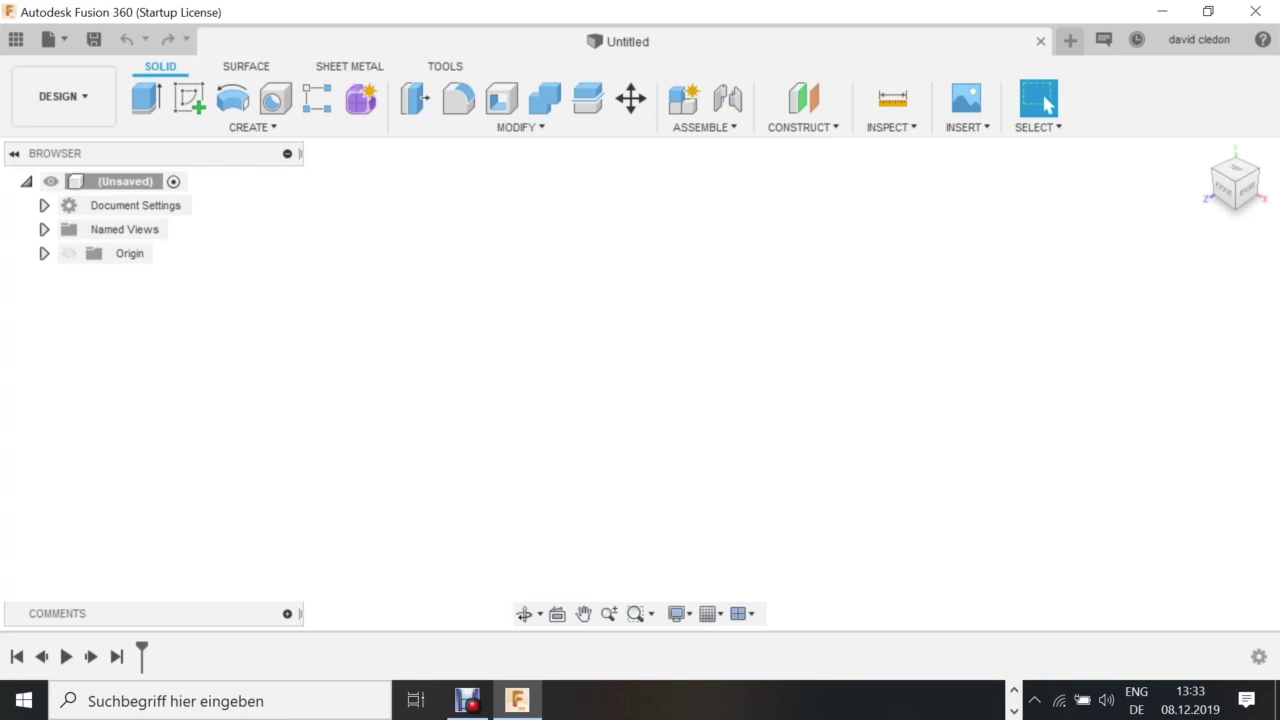
Open the Foxeer Predator Nano Dummy and Nameless Dummy designs from the Component Library and create a new empty design.
left_click(16, 39)
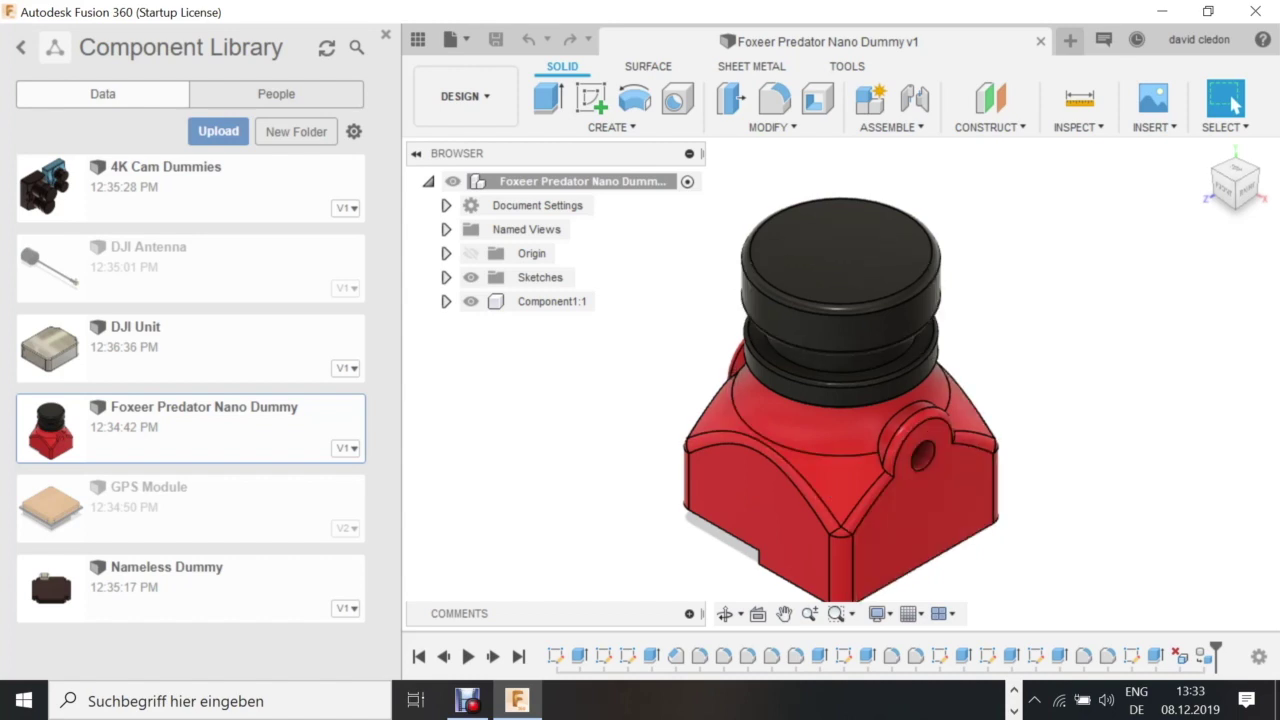
double_click(51, 588)
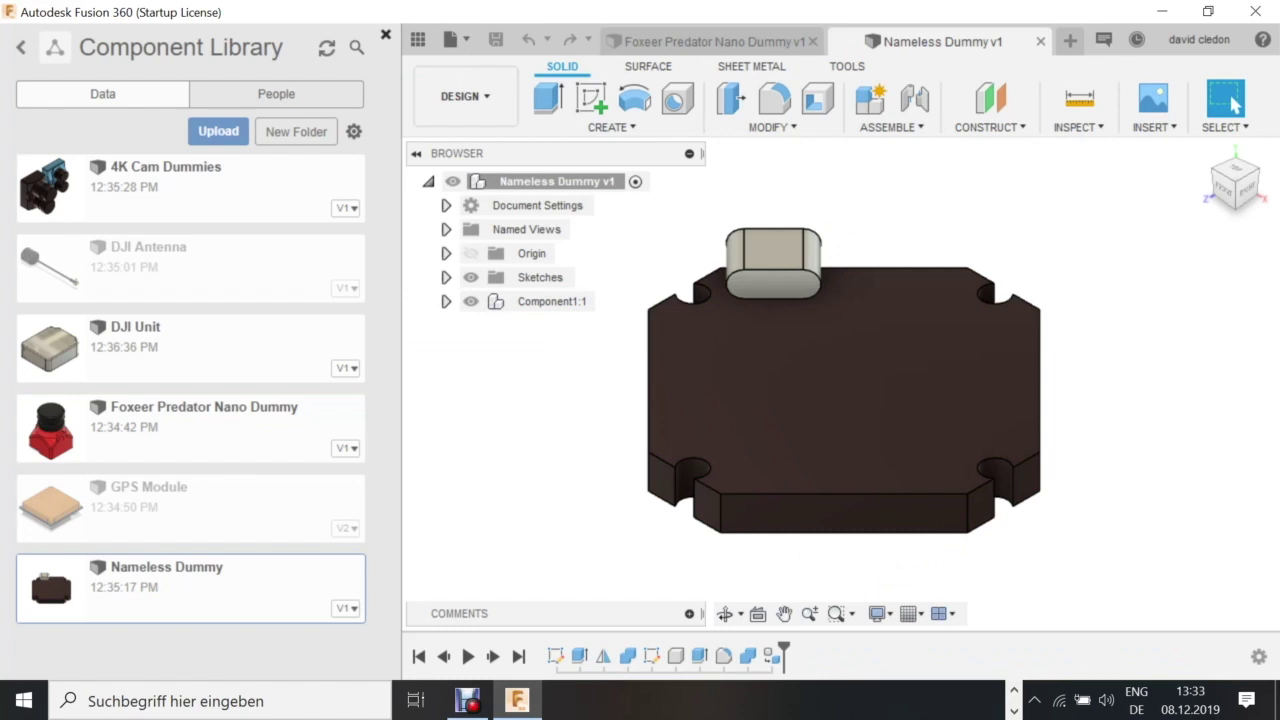
left_click(385, 35)
left_click(410, 41)
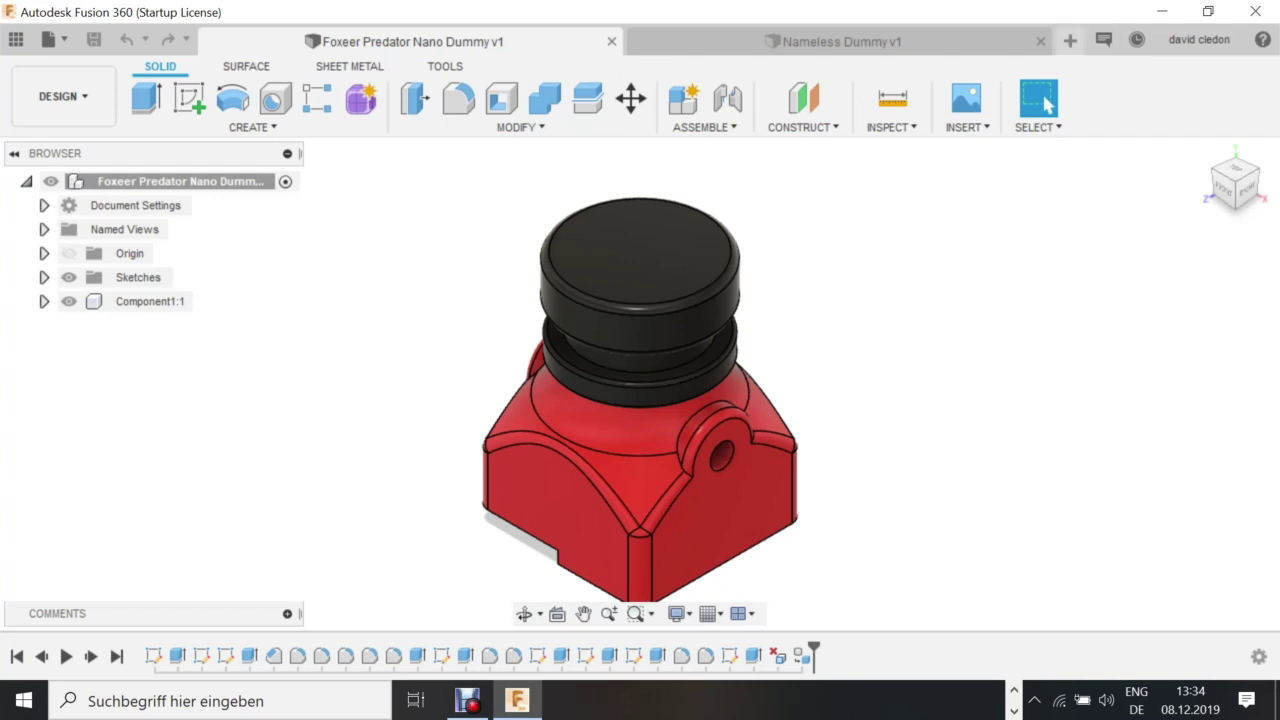
left_click(1070, 41)
Copy the camera component from the Foxeer Predator Nano Dummy design.
left_click(342, 41)
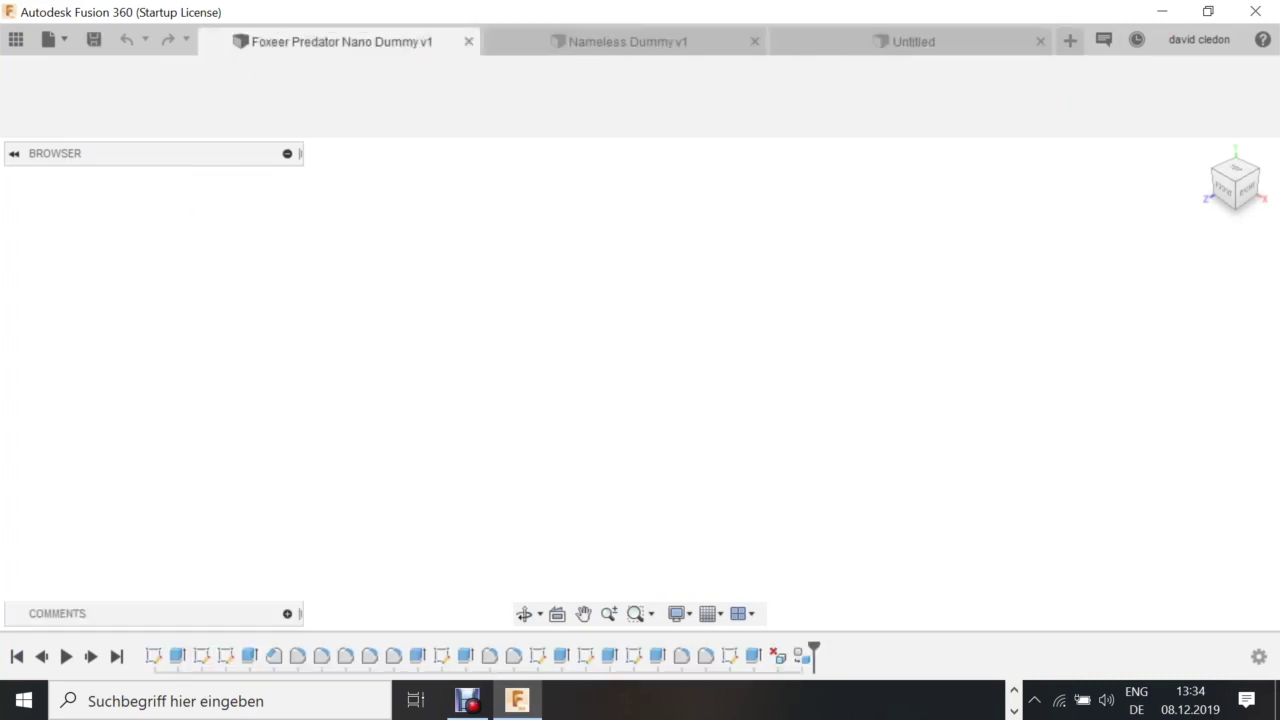
double_click(630, 430)
right_click(630, 425)
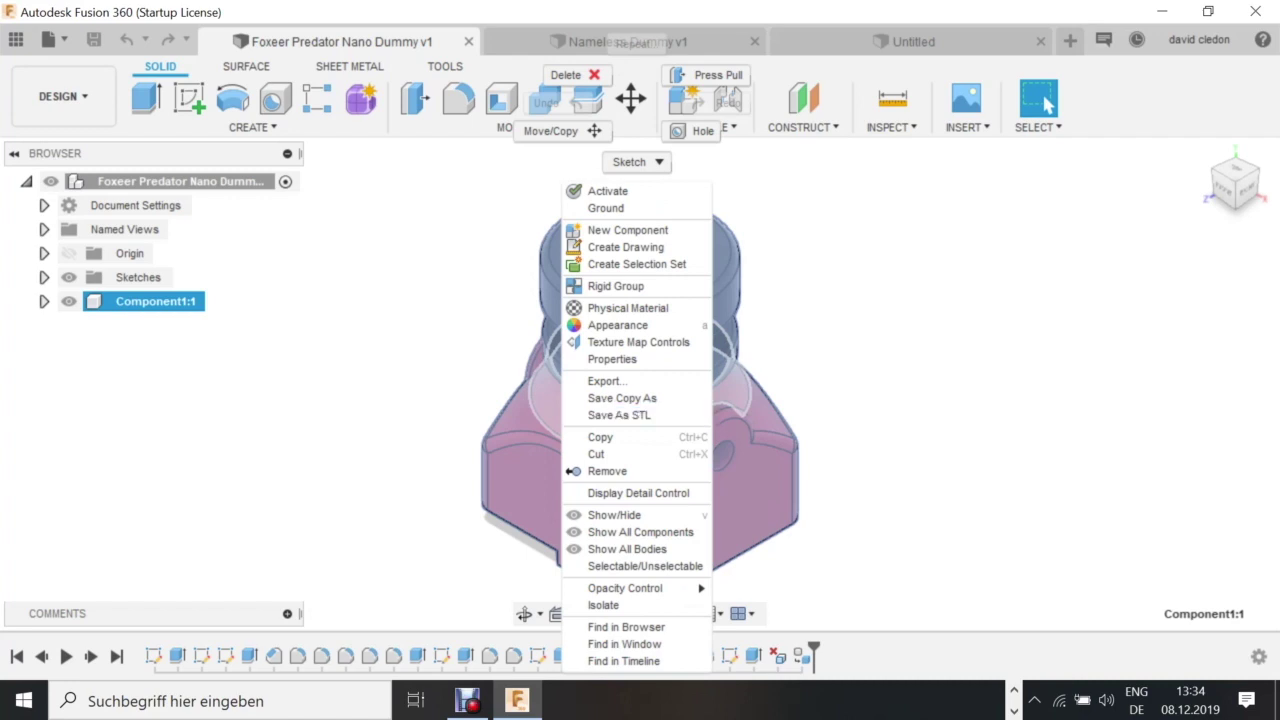
left_click(600, 437)
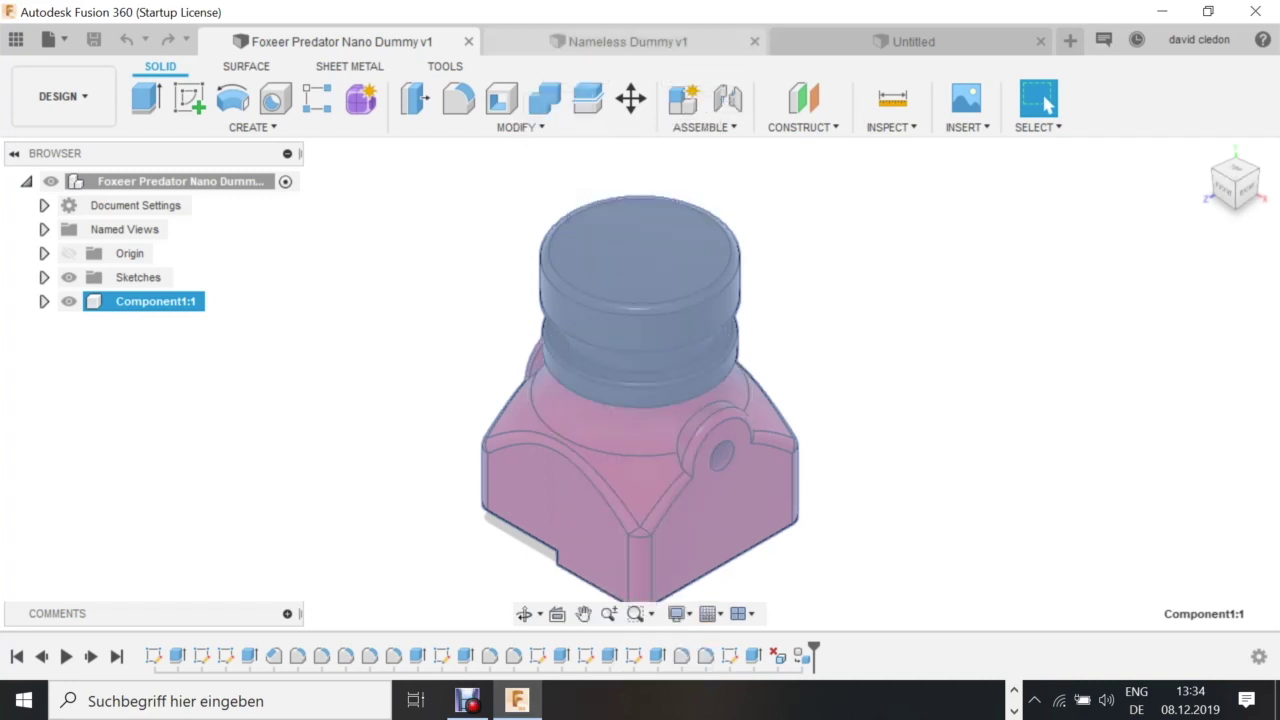
Copy the board component from the Nameless Dummy design and paste it as a new component into the empty design without offset.
left_click(618, 41)
double_click(640, 400)
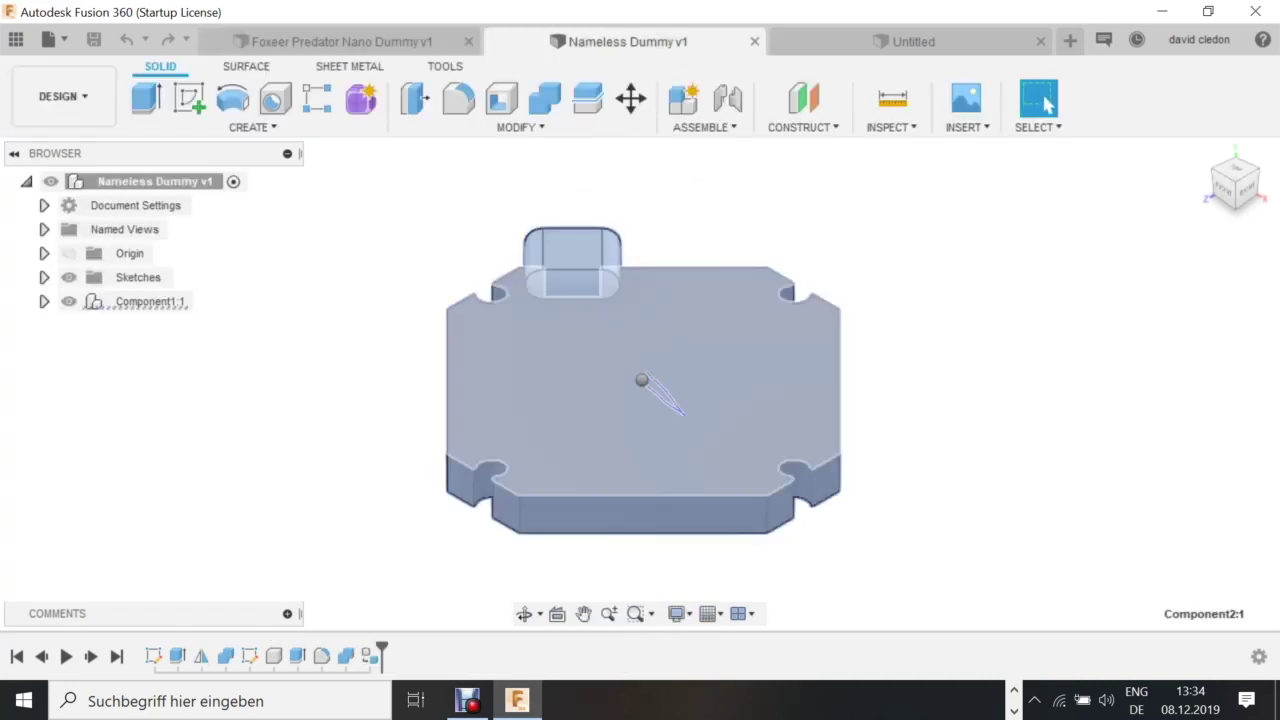
right_click(643, 373)
left_click(605, 437)
left_click(912, 41)
right_click(130, 184)
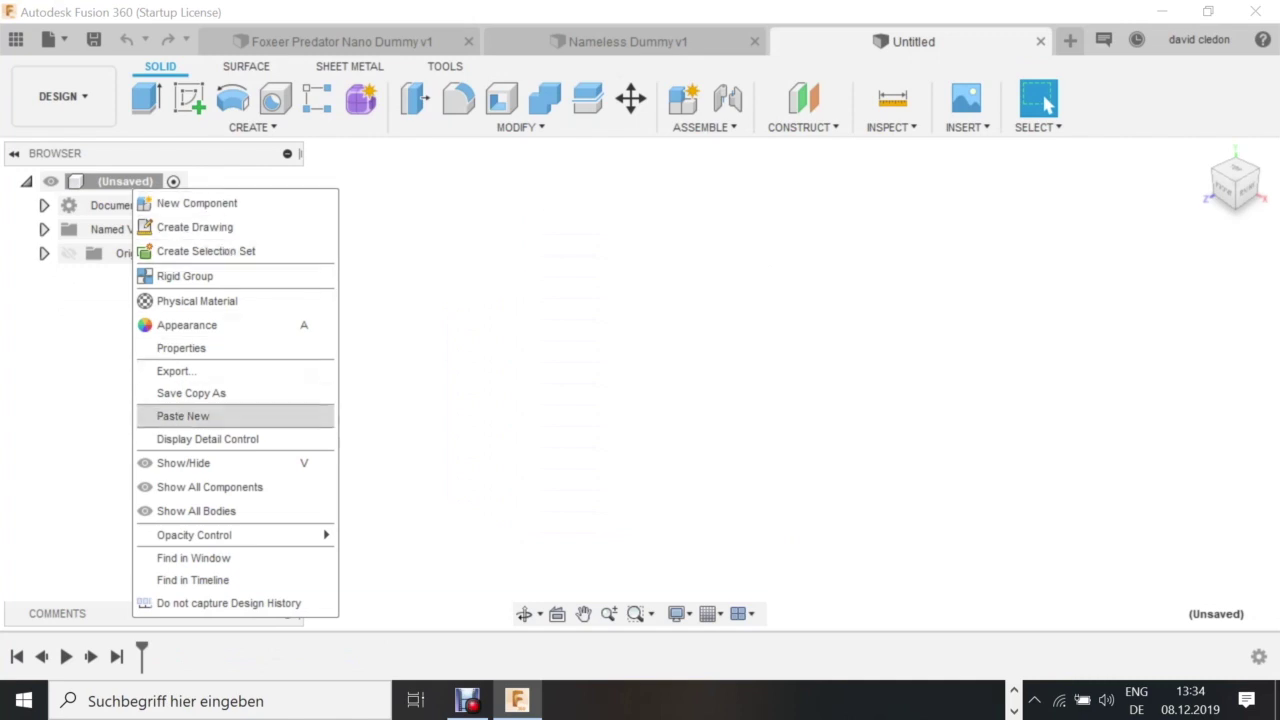
left_click(183, 416)
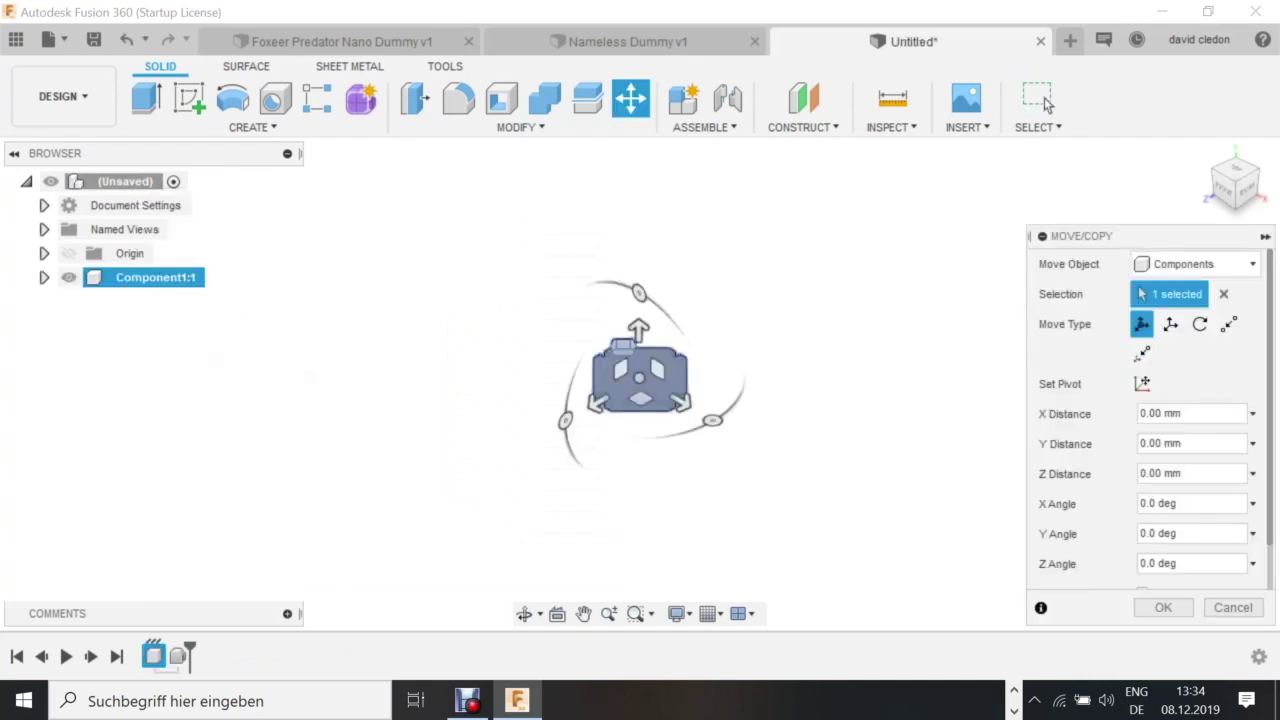
scroll(640, 377, "up", 3)
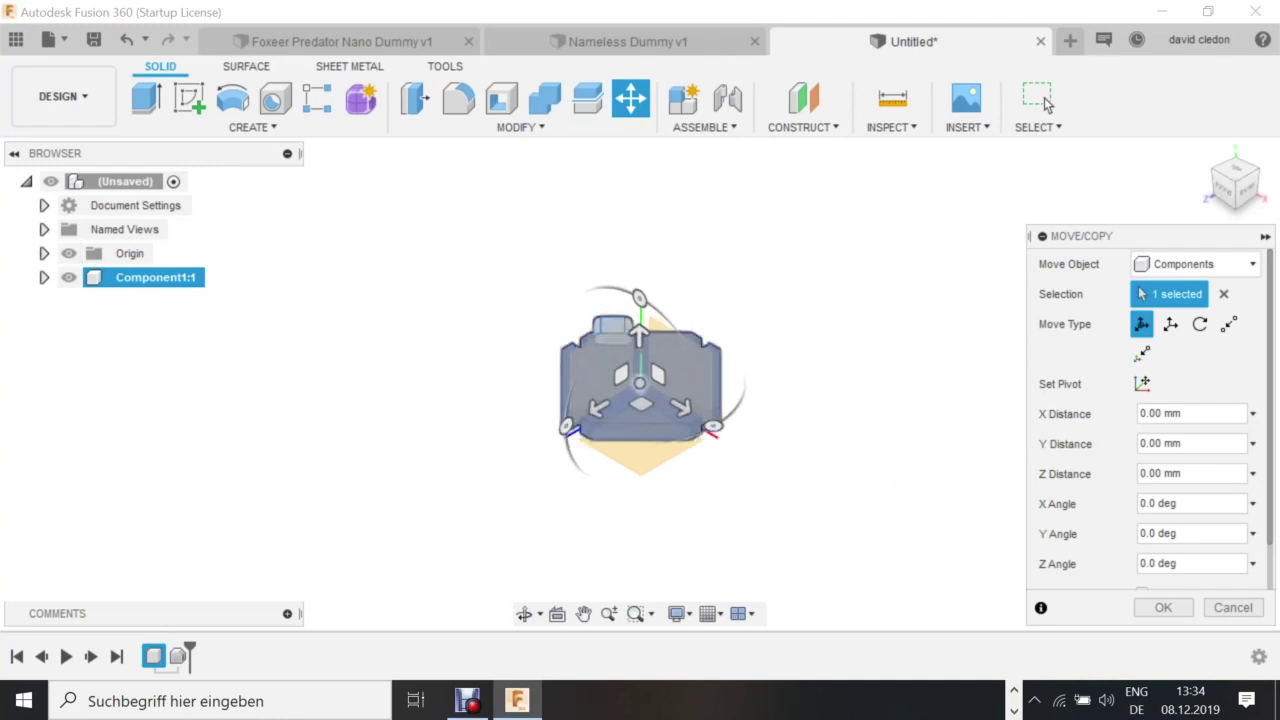
mouse_move(640, 377)
middle_mouse_down("shift")
mouse_move(640, 470)
mouse_move(640, 377)
middle_mouse_up("shift")
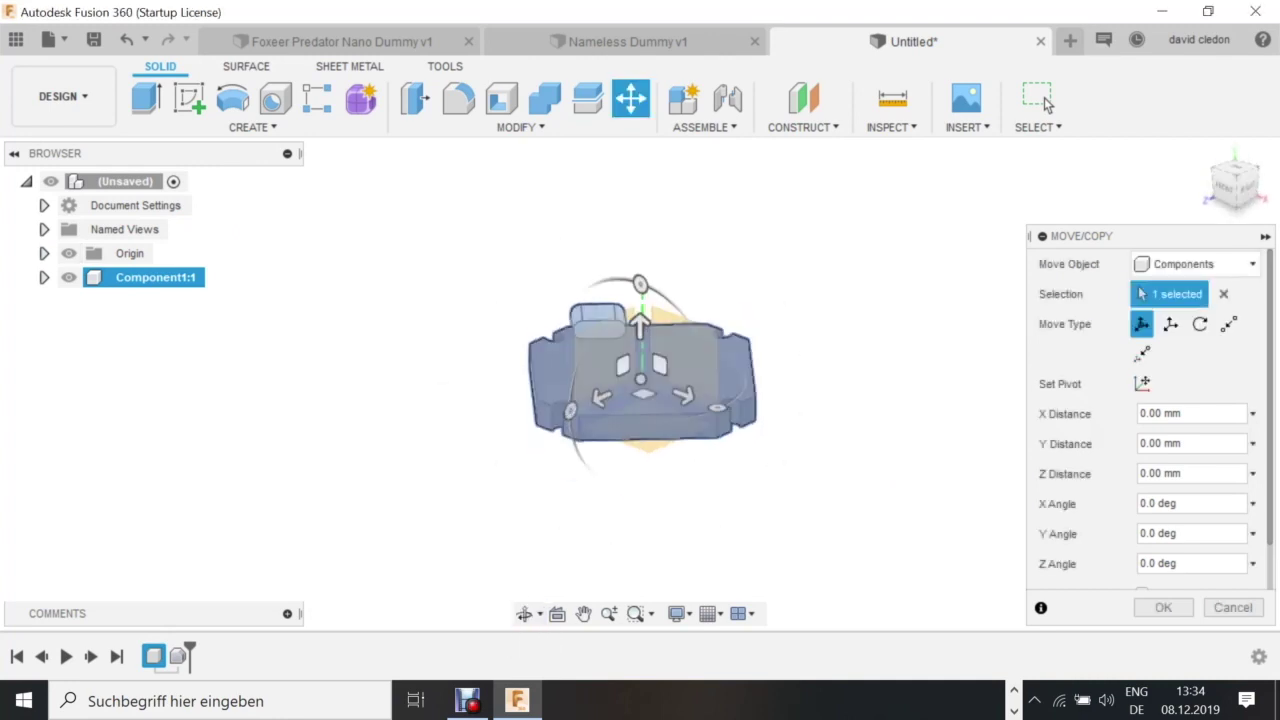
key("Return")
Ground the pasted board component.
left_click(149, 277)
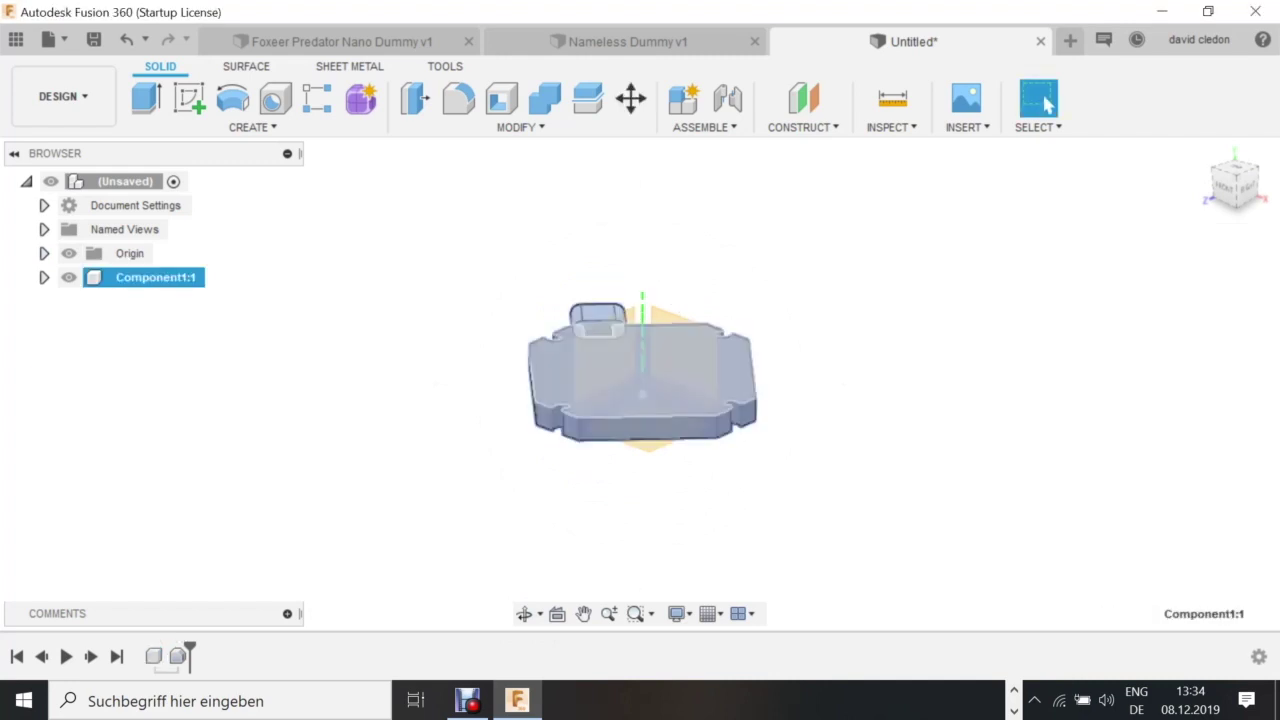
right_click(740, 383)
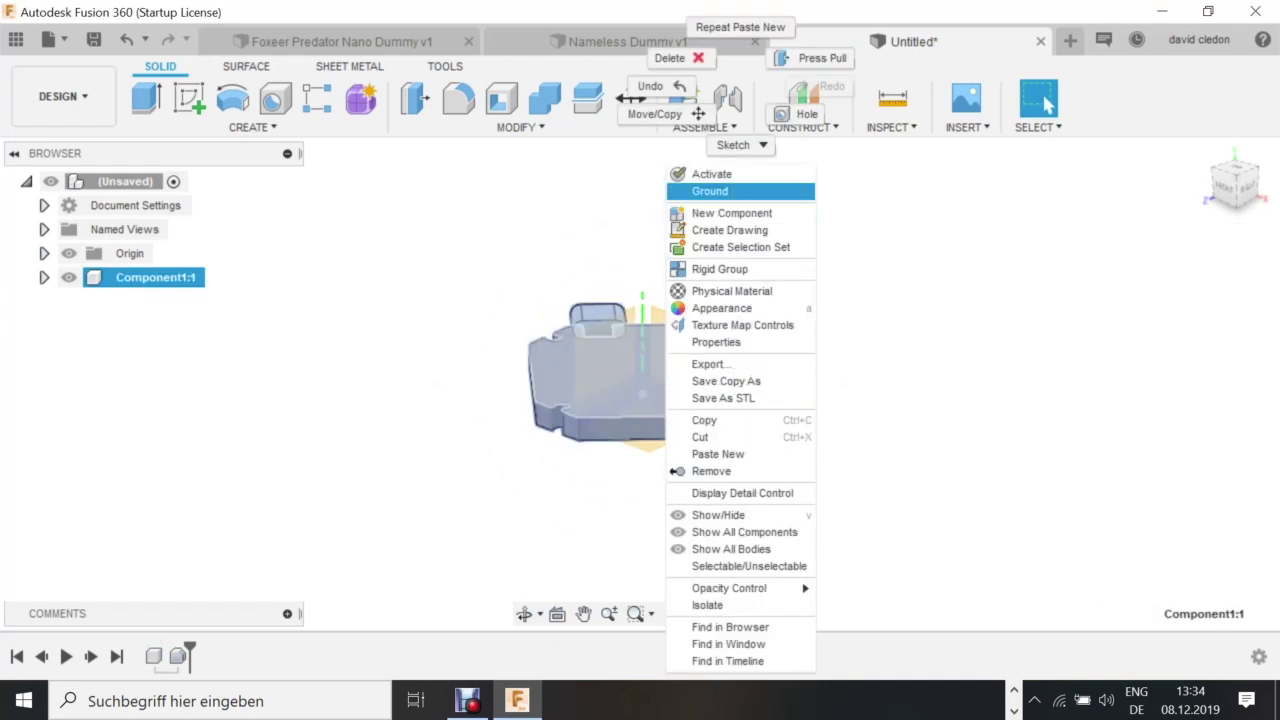
left_click(710, 191)
key("Escape")
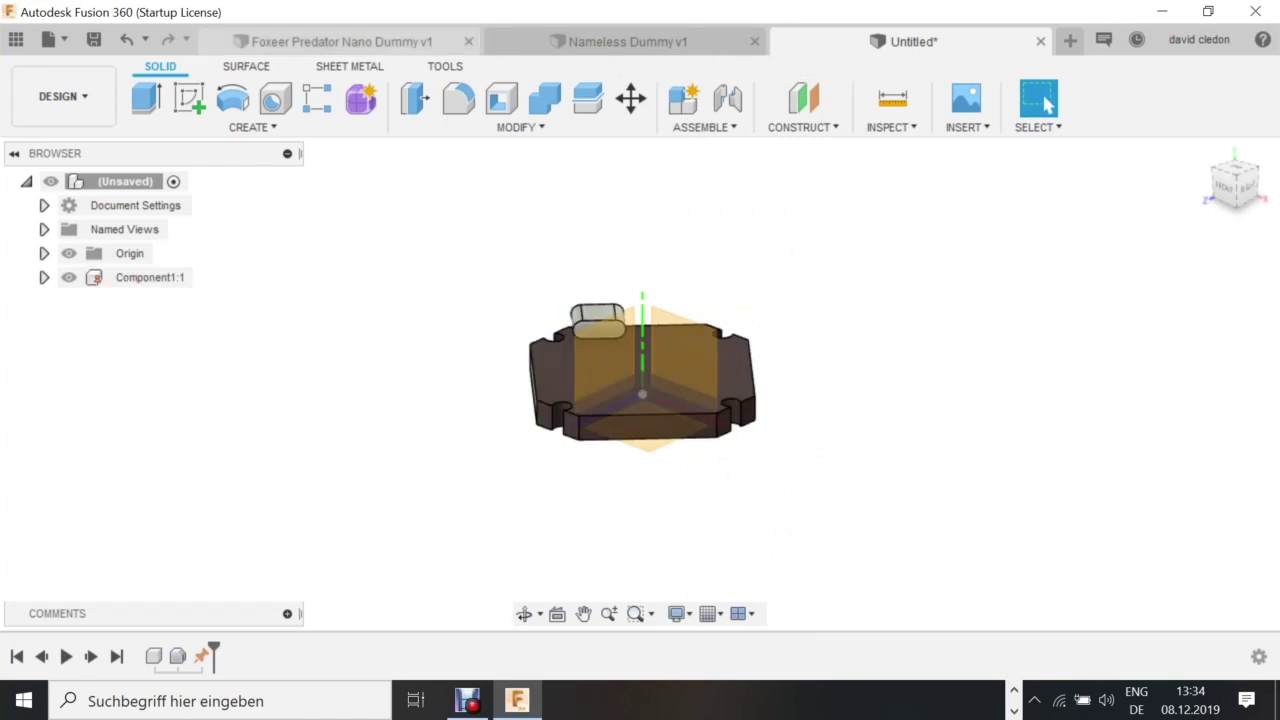
Copy the camera component from the Foxeer Predator Nano Dummy design and paste it as a new component into the untitled design.
left_click(342, 41)
right_click(590, 420)
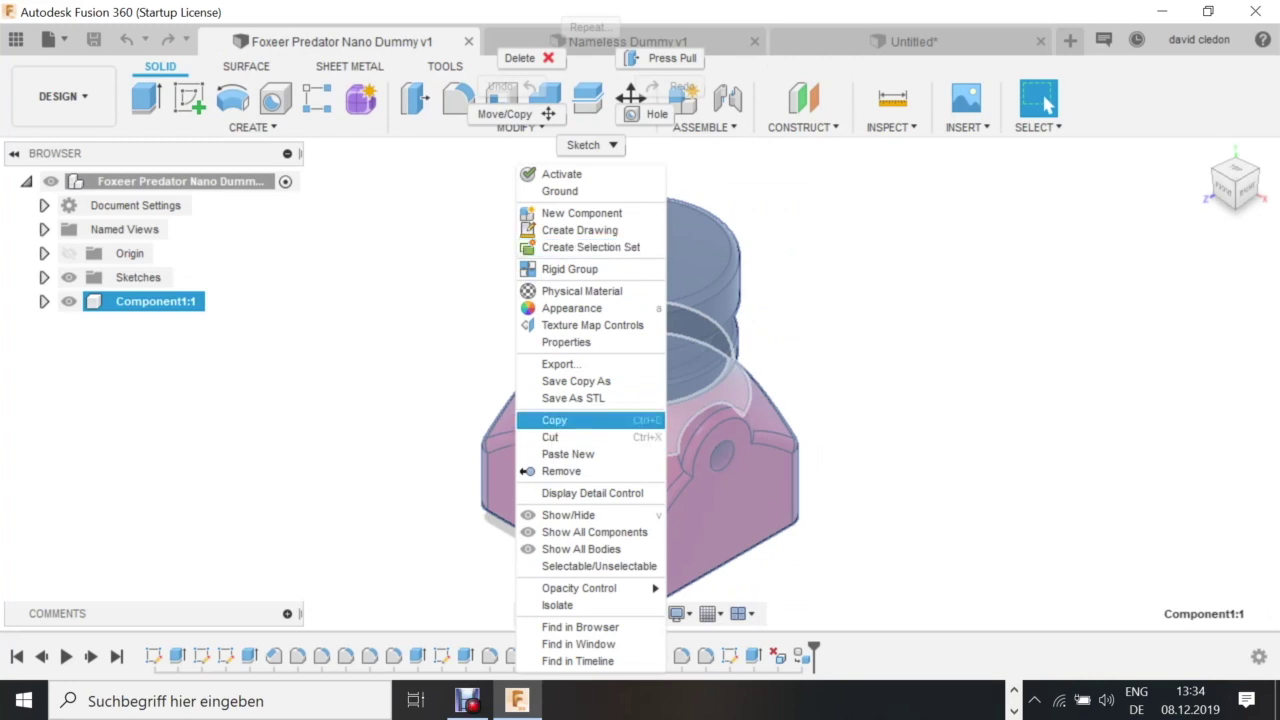
left_click(554, 420)
key("ctrl+Tab")
key("ctrl+Tab")
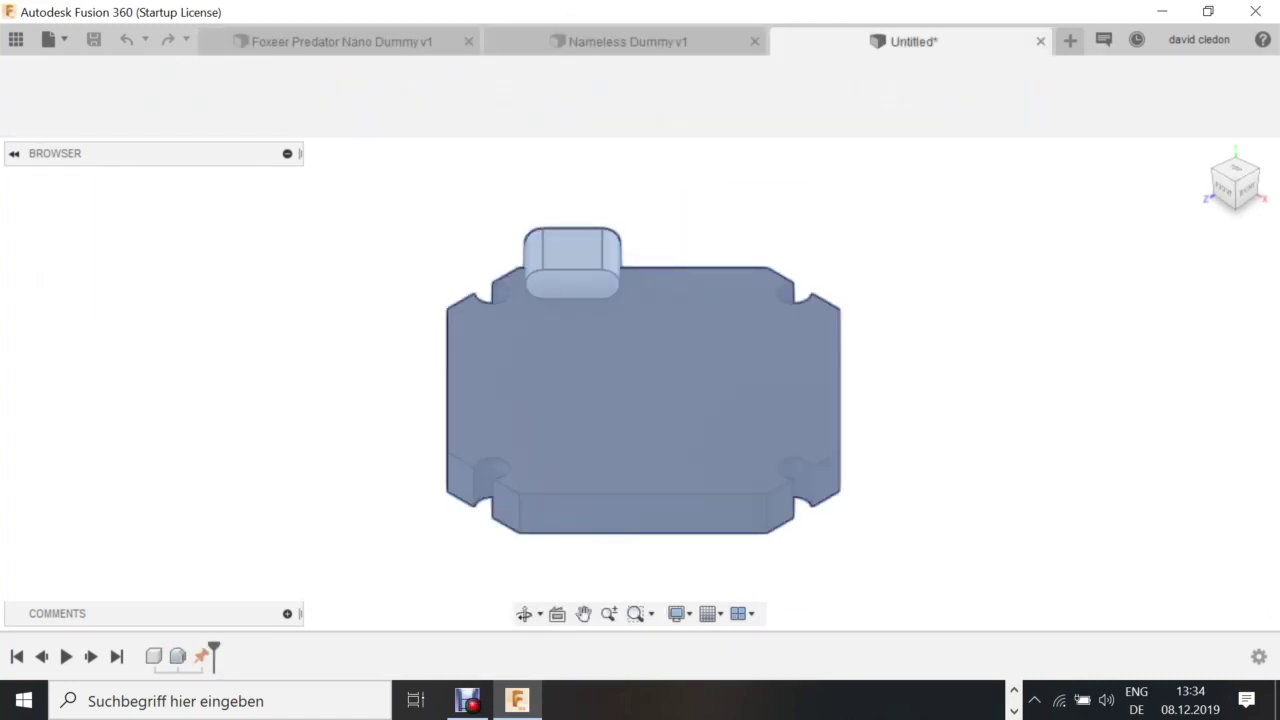
right_click(125, 183)
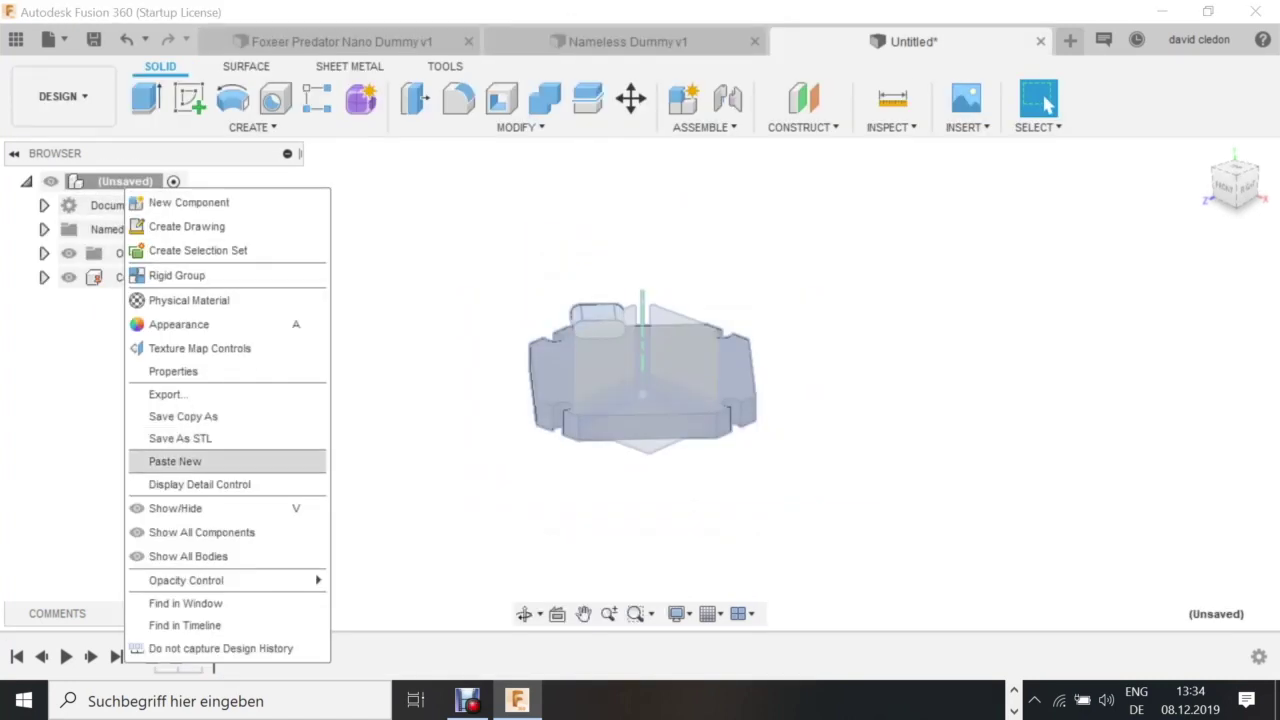
left_click(175, 461)
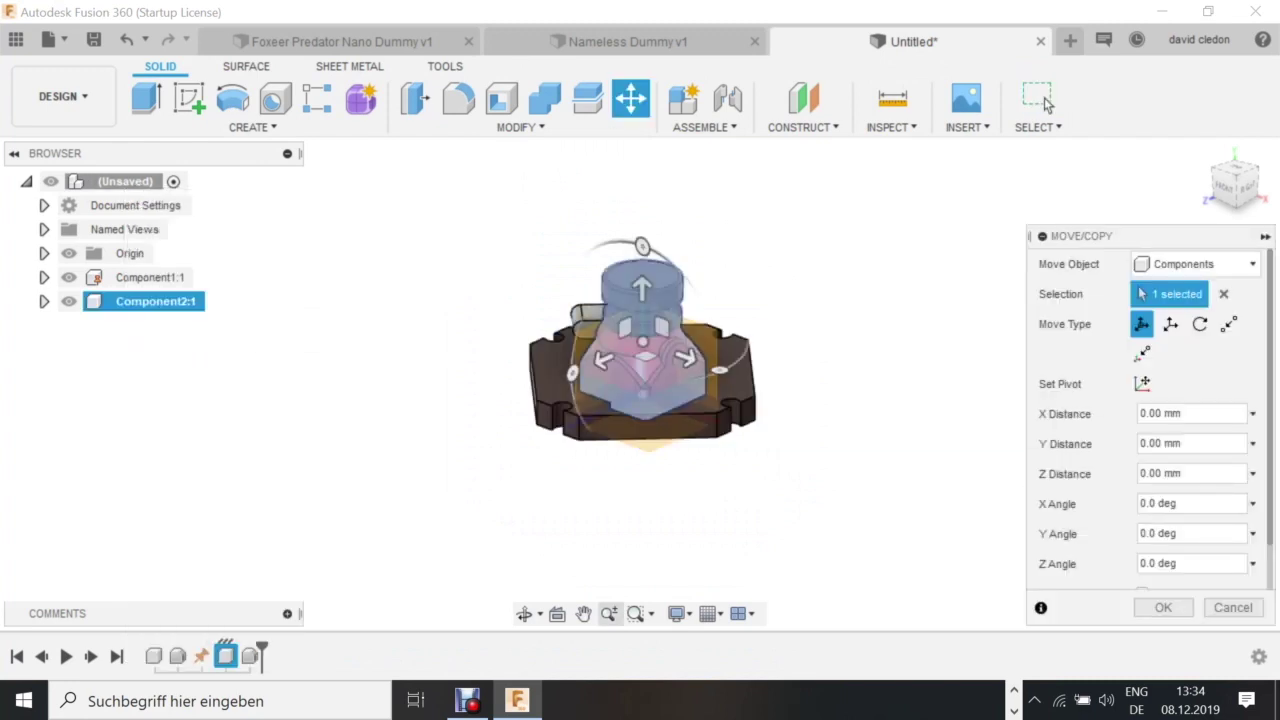
Move the pasted camera above the board by about 11.2 mm in Y and -2.6 mm in Z.
left_click(524, 613)
left_click_drag(660, 450, 588, 372)
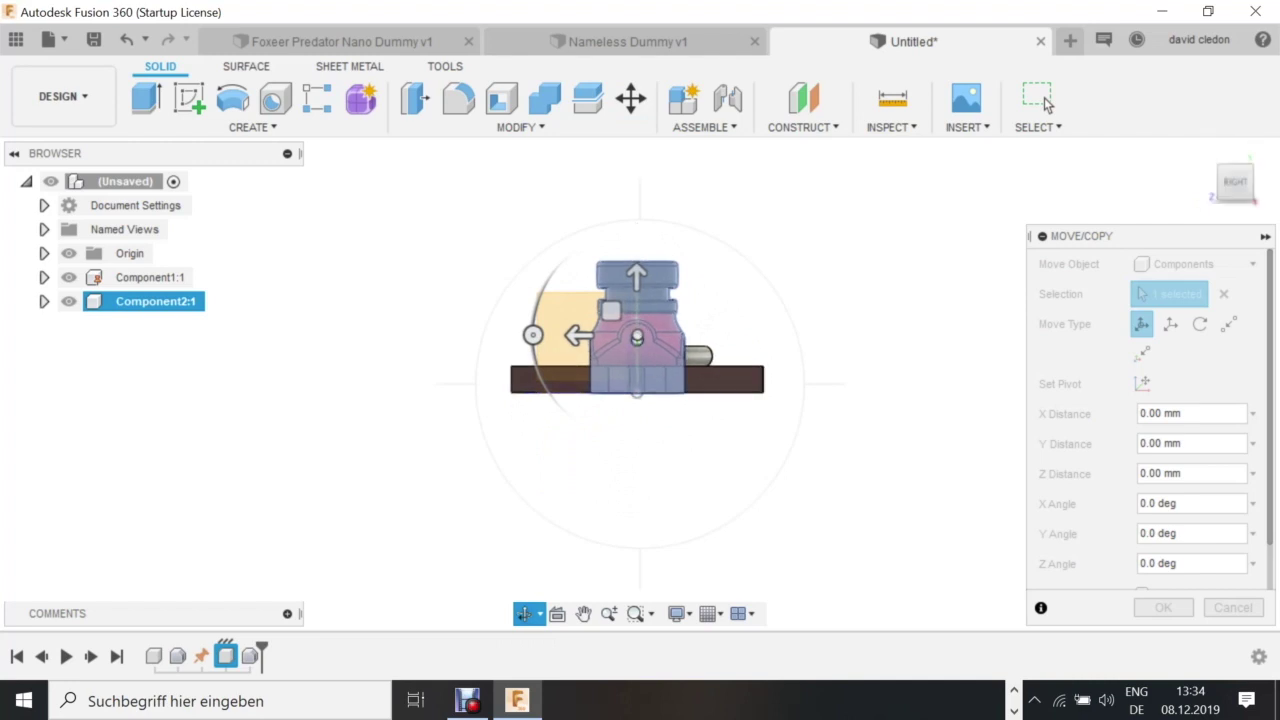
left_click_drag(611, 311, 628, 237)
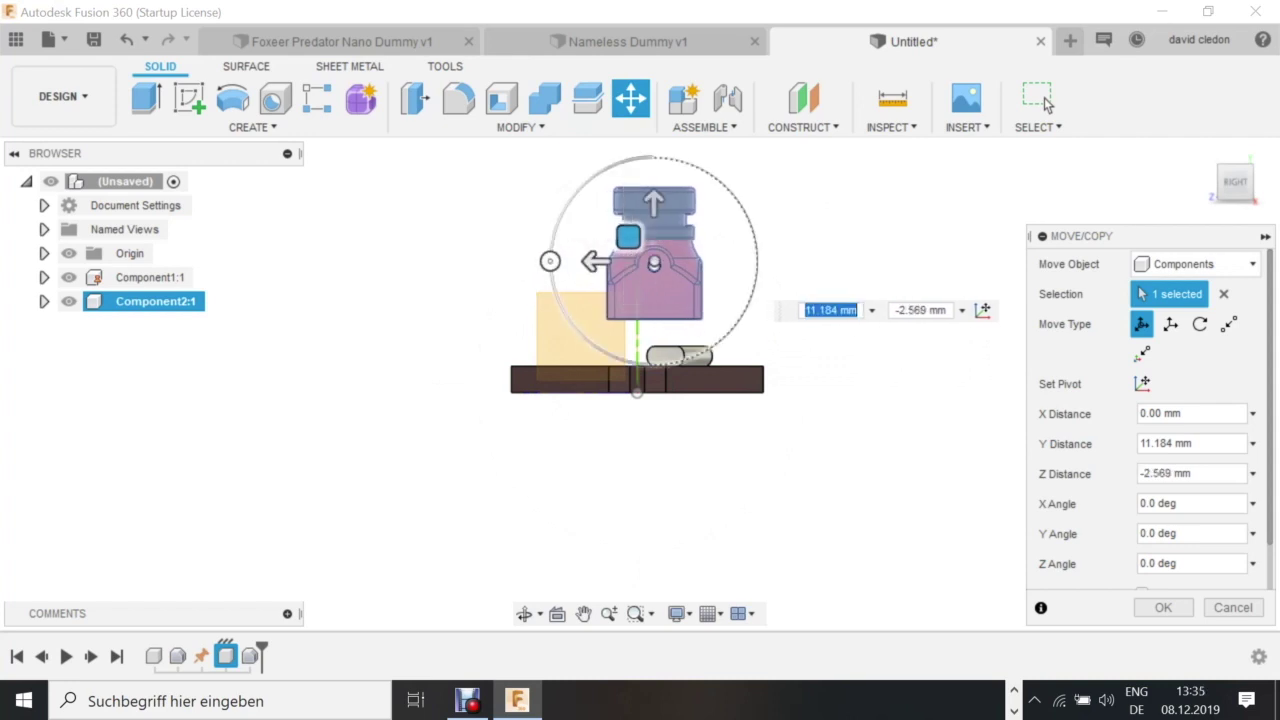
Tilt the camera about the X axis and shift it about 3.5 mm in Y and -2.3 mm in Z to sit angled over the board.
left_click_drag(549, 261, 574, 193)
left_click_drag(648, 226, 677, 217)
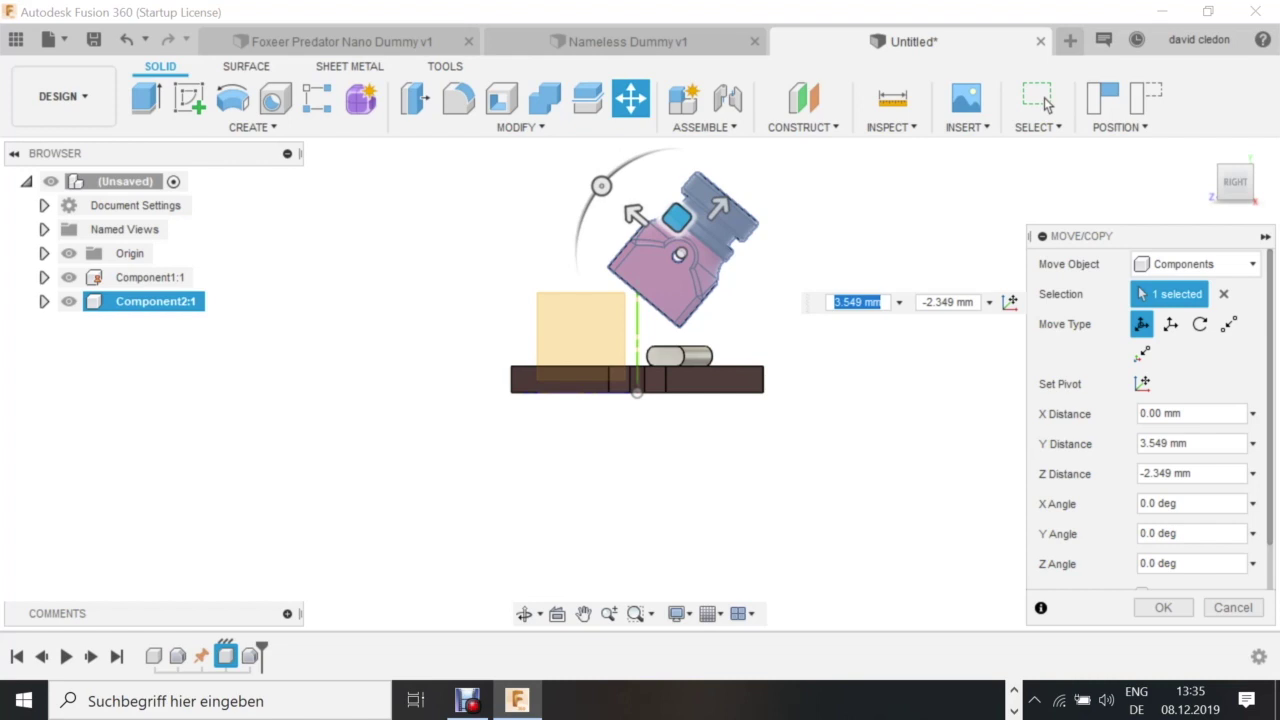
left_click(524, 613)
left_click_drag(676, 230, 676, 271)
middle_click_drag(676, 272, 678, 240, "shift")
left_click_drag(700, 470, 697, 473)
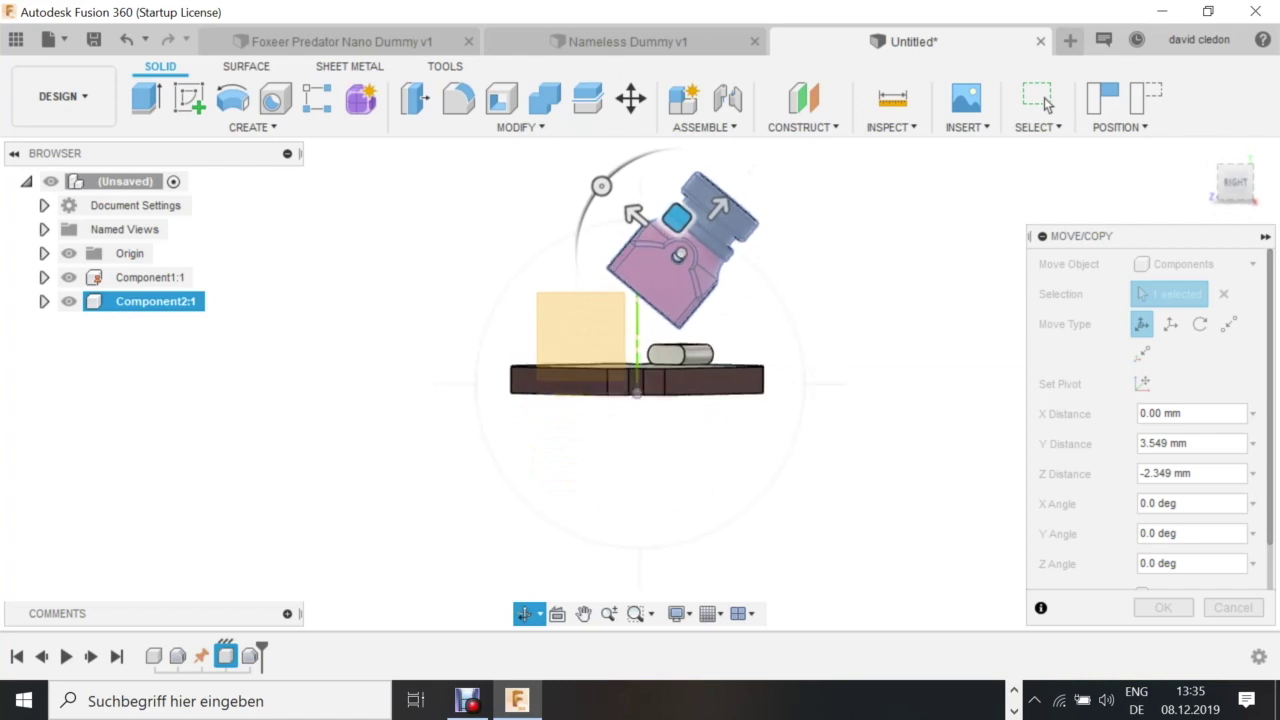
key("Escape")
mouse_move(676, 218)
left_mouse_down()
mouse_move(686, 205)
mouse_move(680, 214)
left_mouse_up()
key("Return")
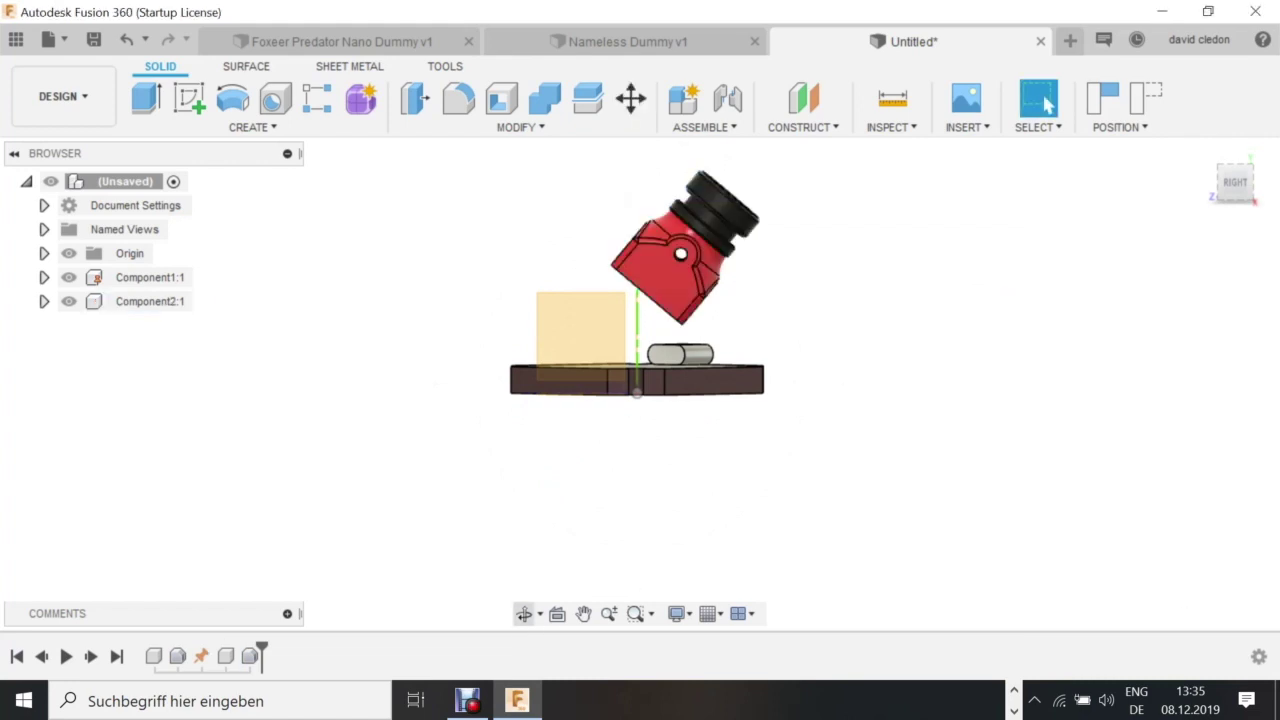
Capture the camera's new position and start a sketch on the board's top face.
left_click(524, 613)
left_click_drag(590, 180, 620, 175)
scroll(585, 230, "up", 1)
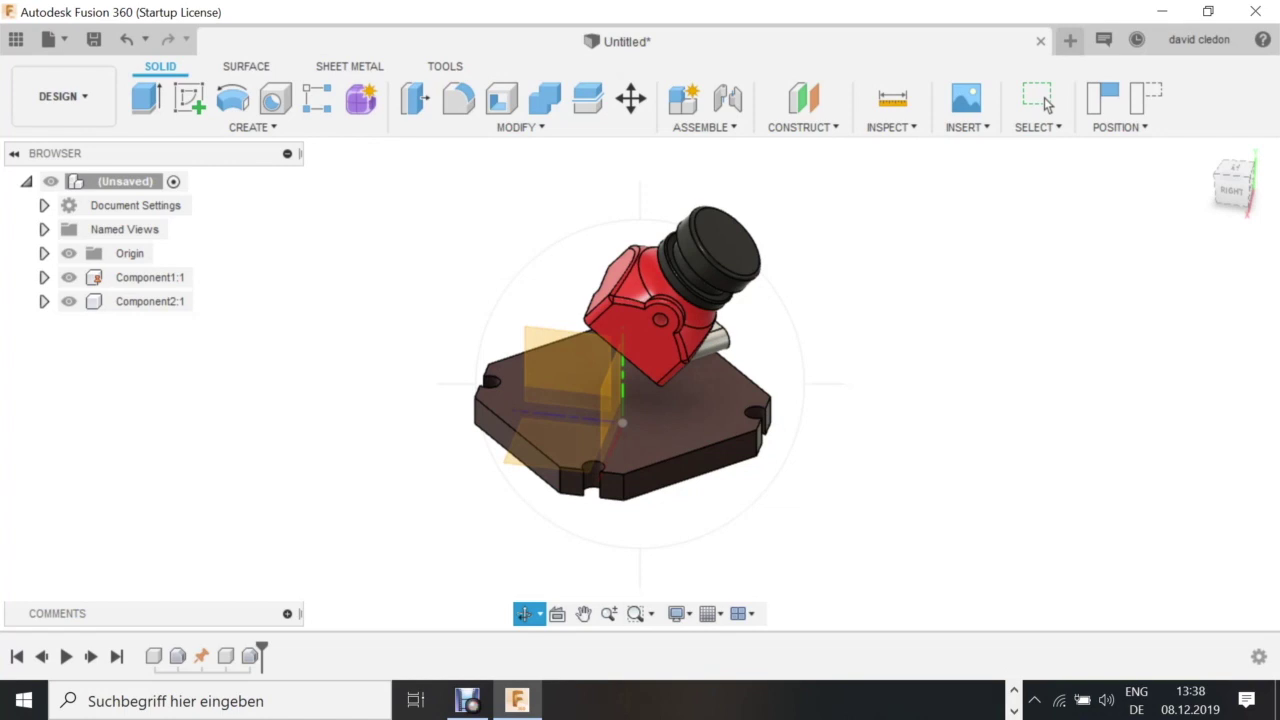
left_click(189, 98)
left_click(675, 430)
left_click(751, 381)
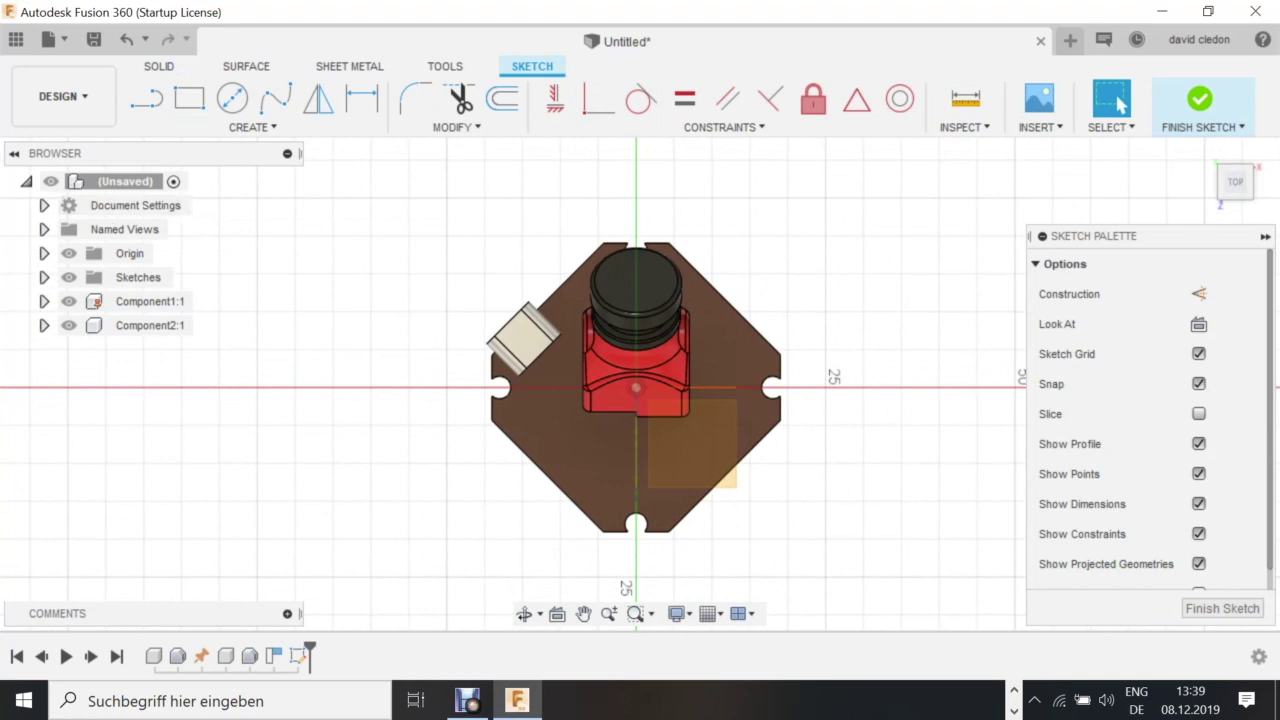
Sketch a 9 mm diameter circle centred on the board's bottom corner notch.
scroll(792, 507, "down", 1)
middle_click_drag(792, 507, 773, 488)
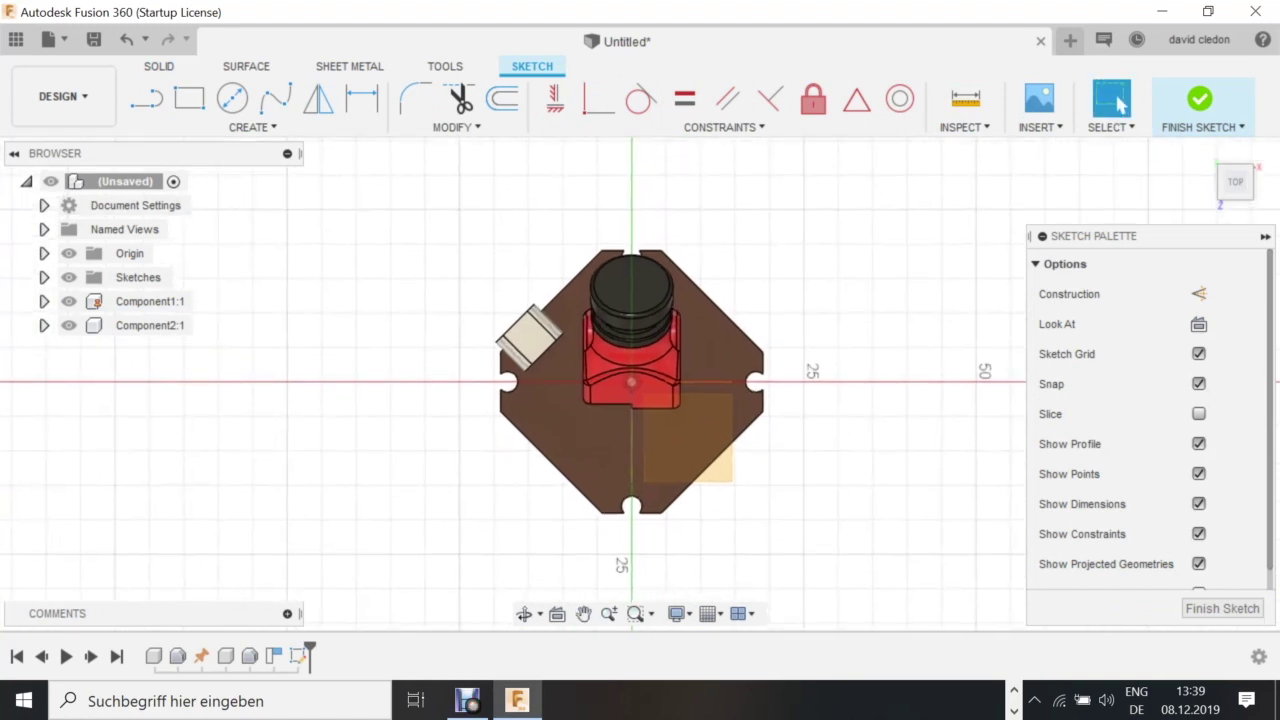
scroll(773, 488, "up", 2)
key("c")
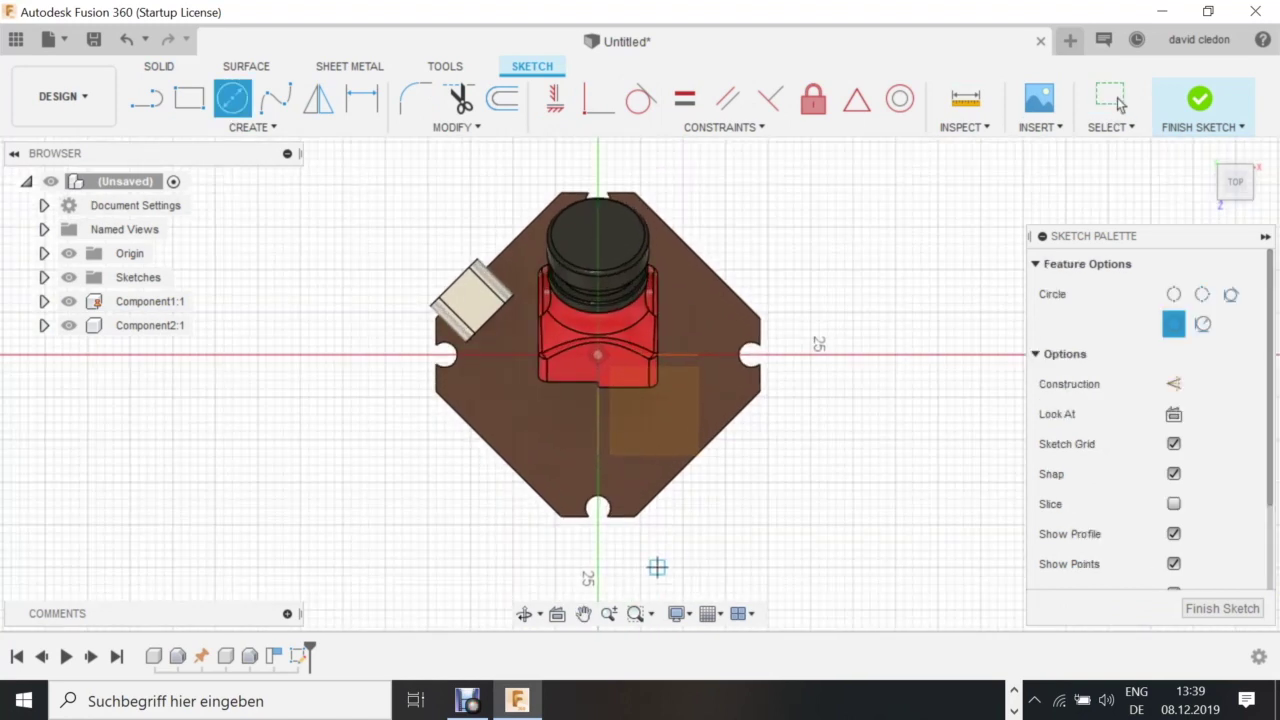
left_click(597, 507)
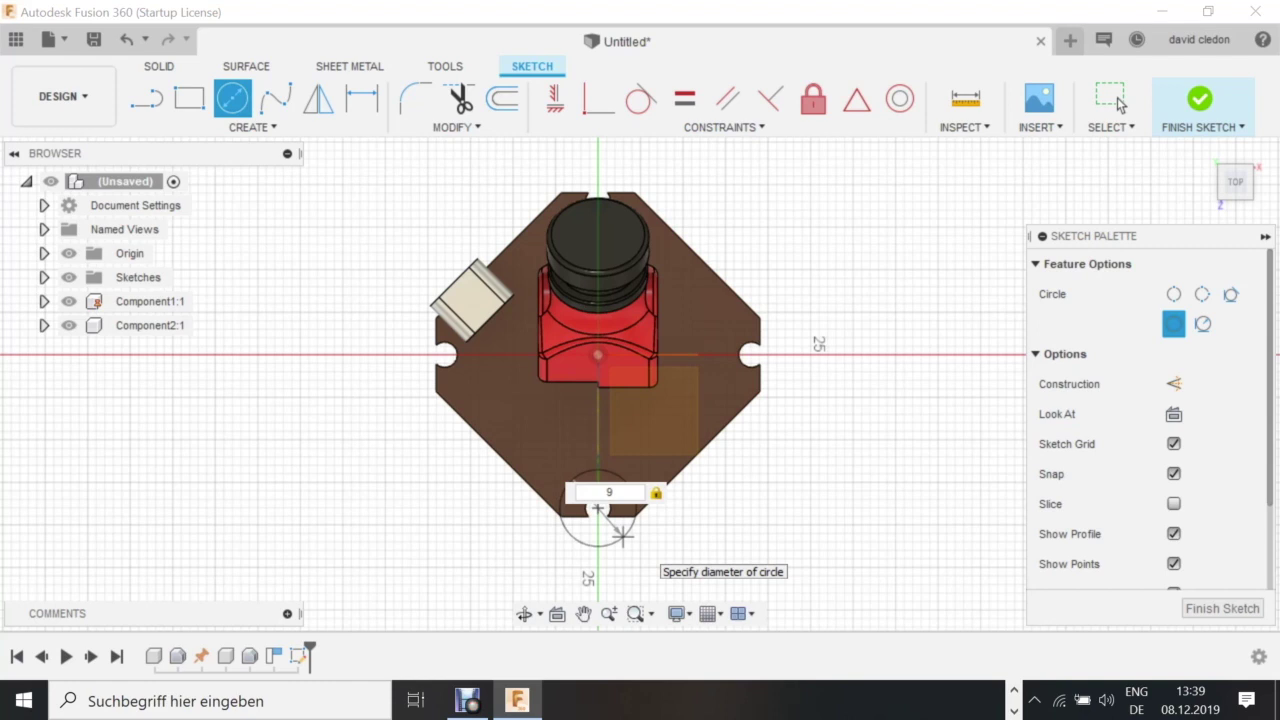
type("9")
key("Return")
key("Escape")
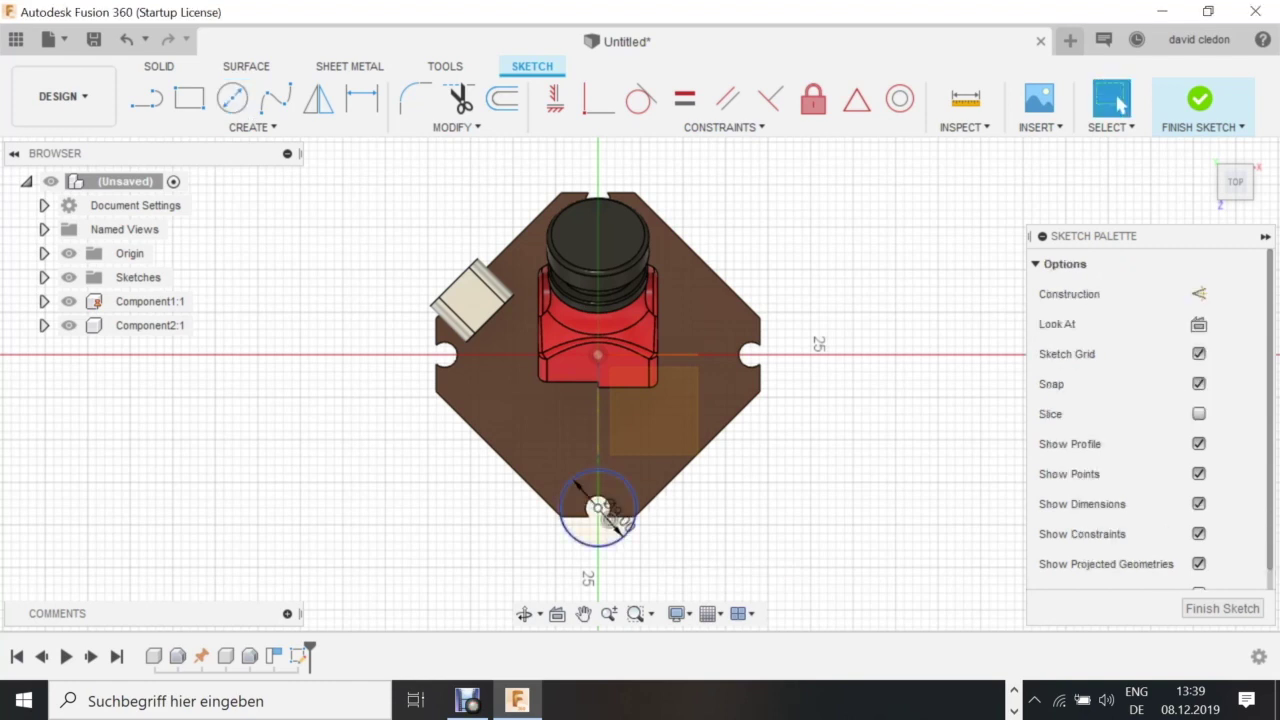
Place the circle's diameter dimension outside the board outline and set the diameter to 7 mm.
scroll(665, 450, "up", 3)
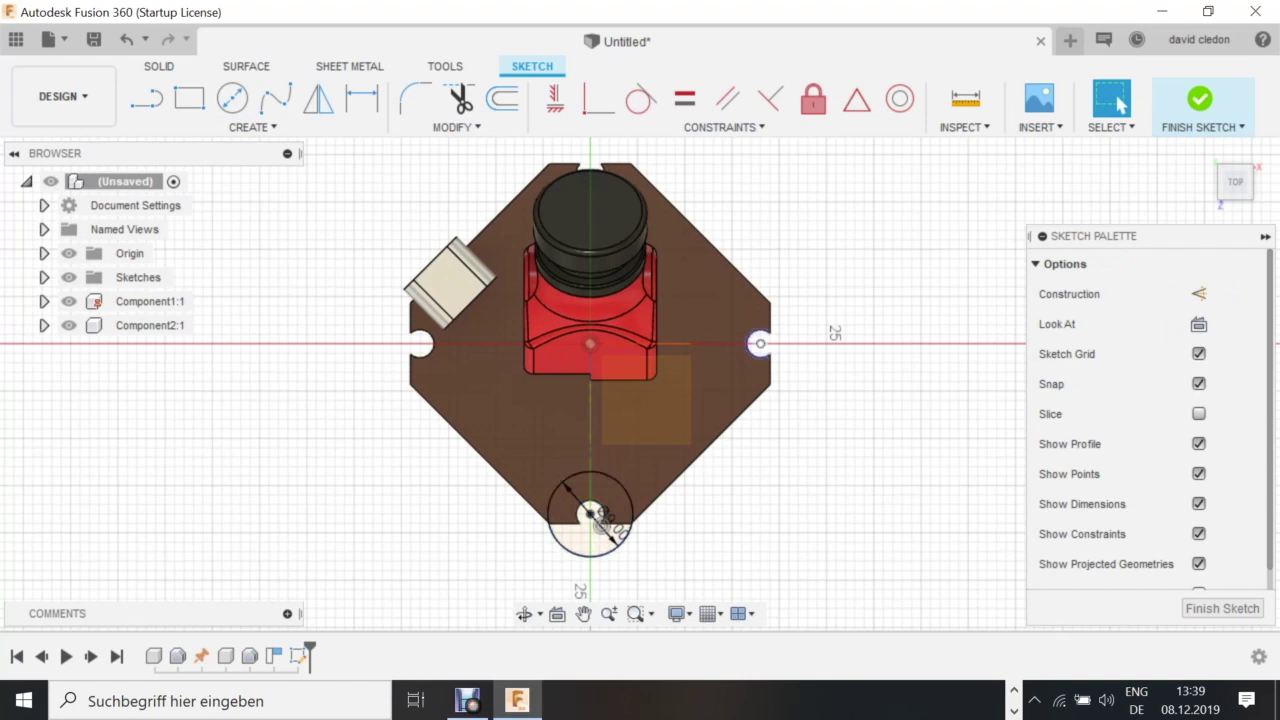
left_click_drag(612, 523, 741, 547)
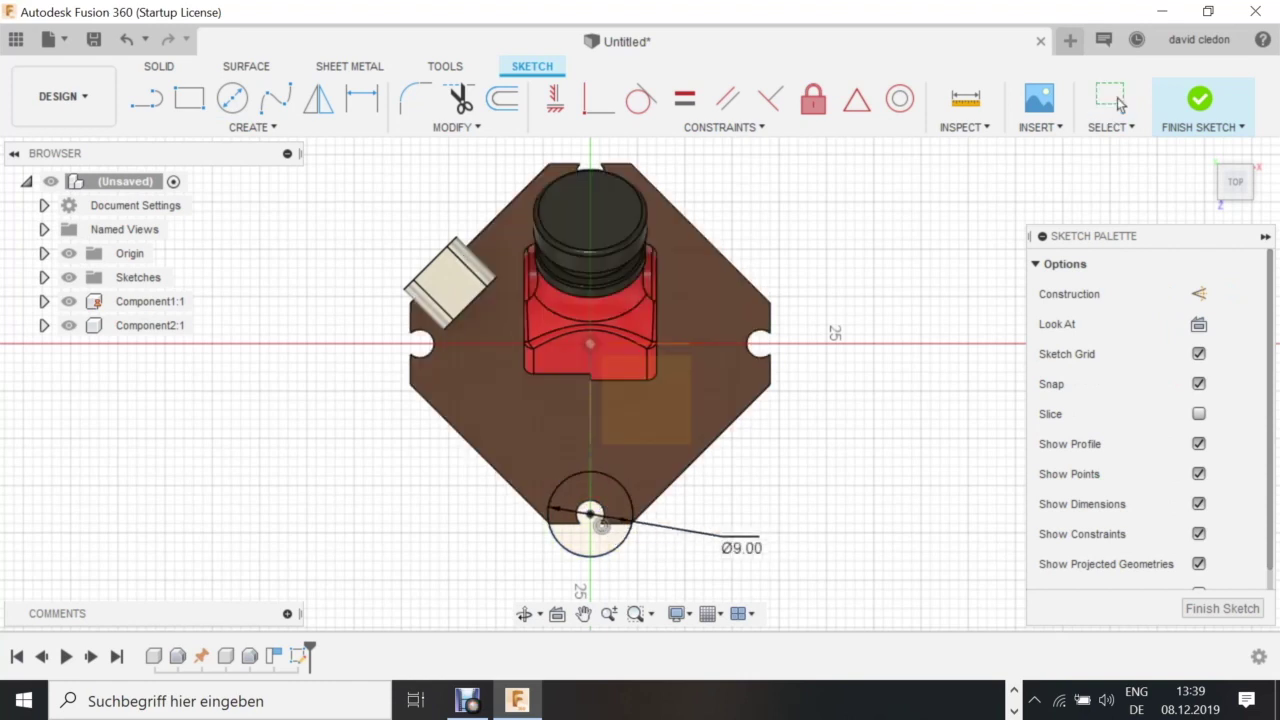
double_click(741, 547)
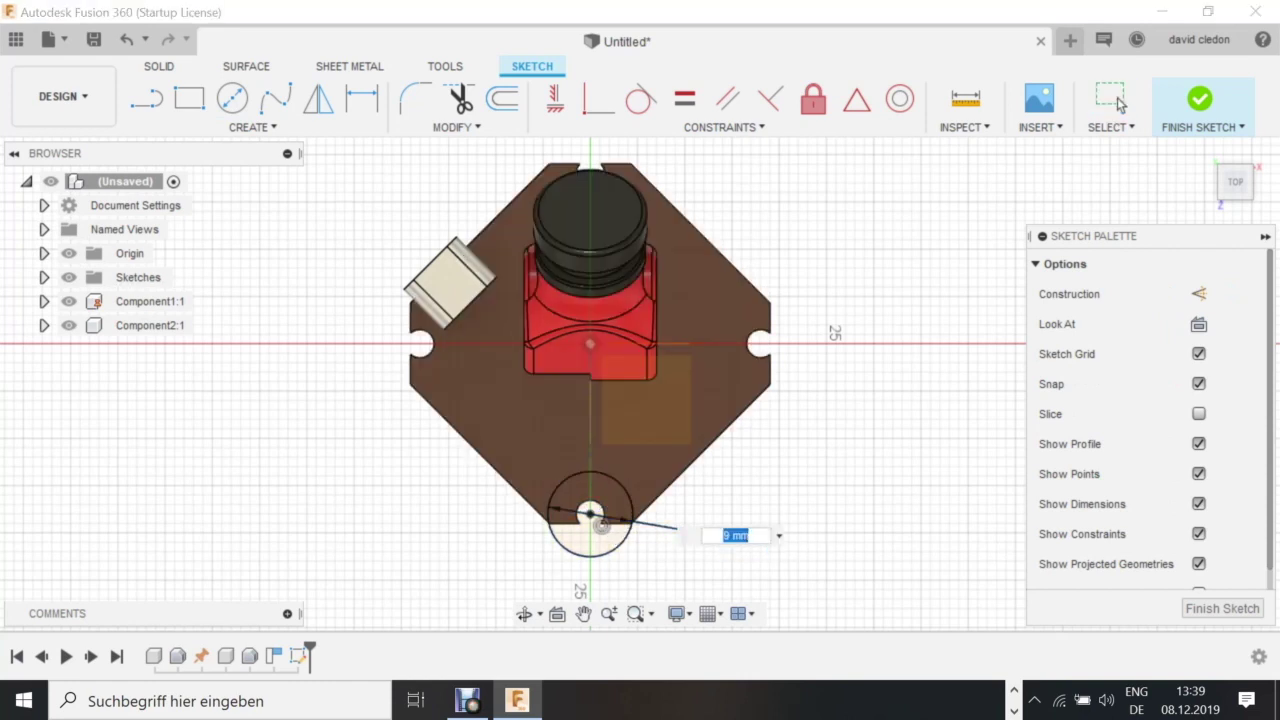
key("Return")
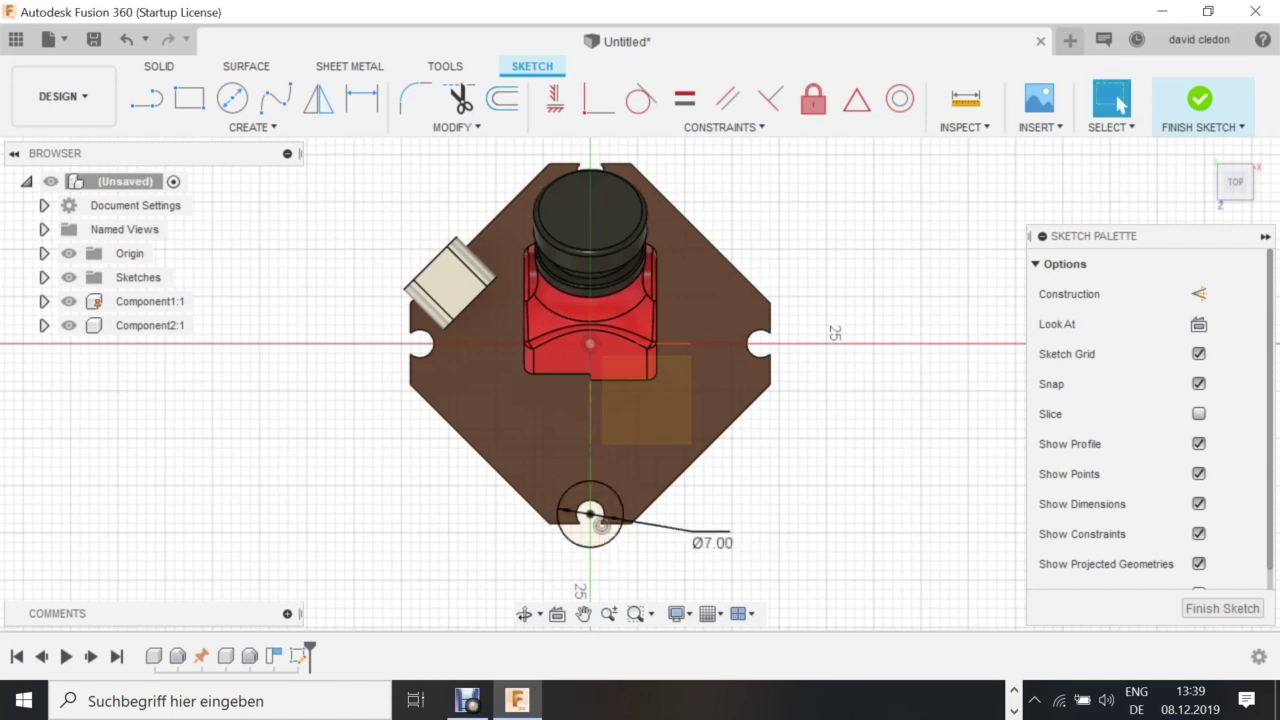
Sketch a 7 mm diameter circle centred on the notch at the board's right corner.
key("c")
left_click(1118, 104)
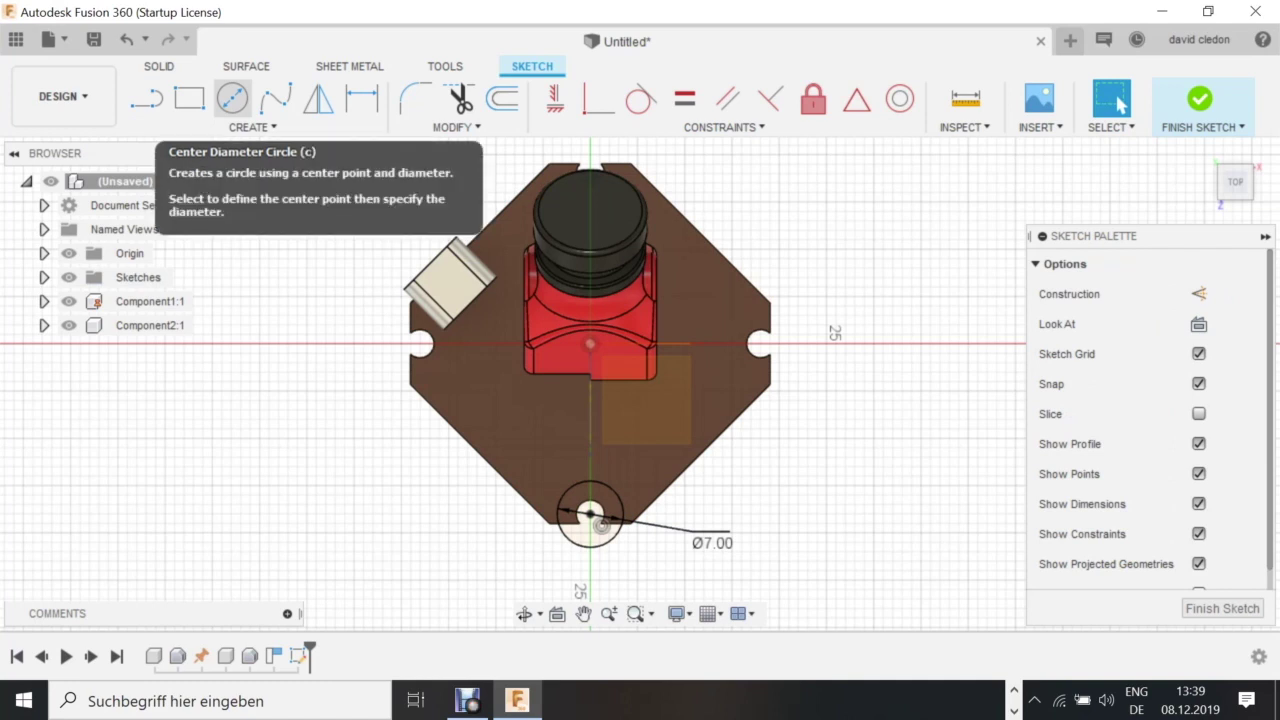
left_click(232, 98)
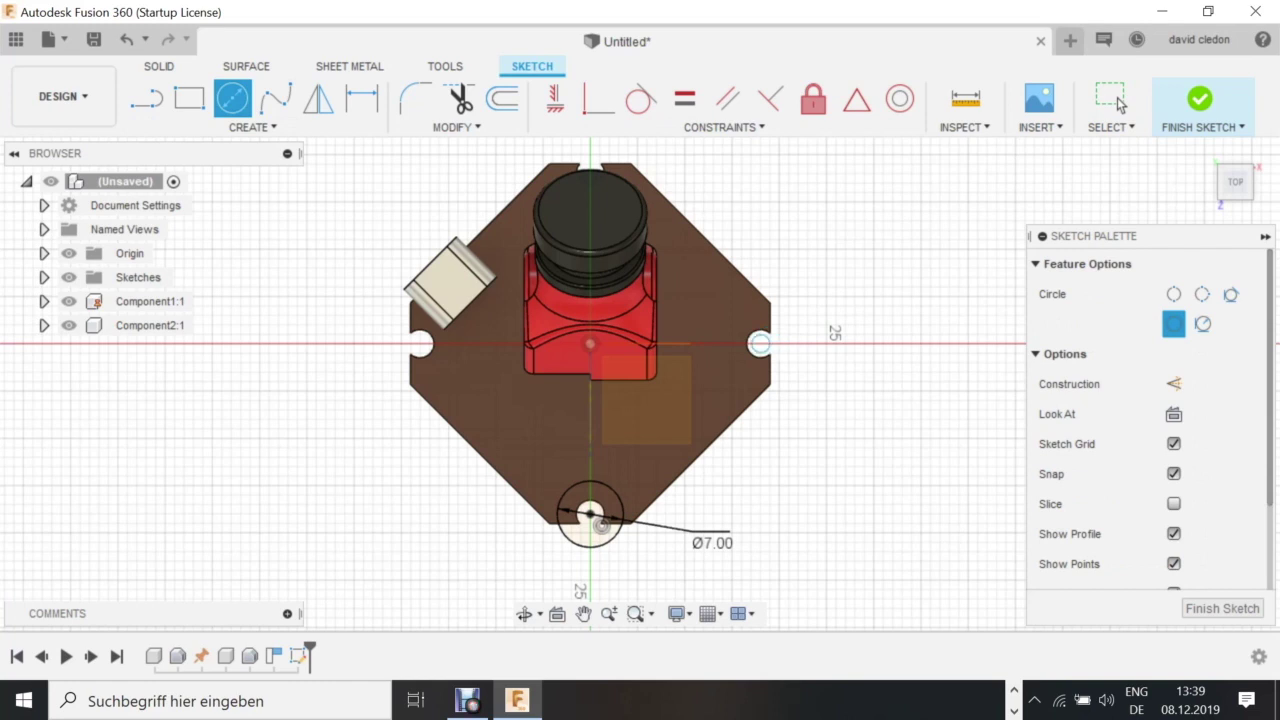
left_click(760, 344)
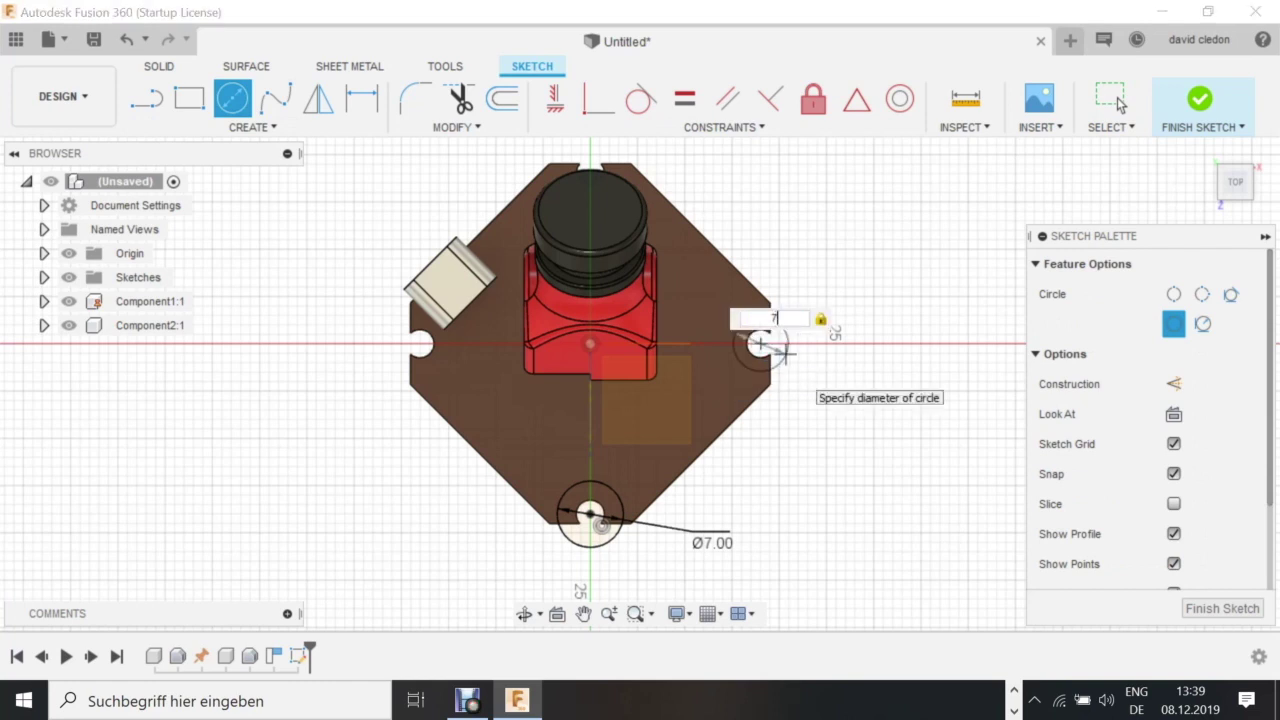
key("Return")
left_click(1118, 102)
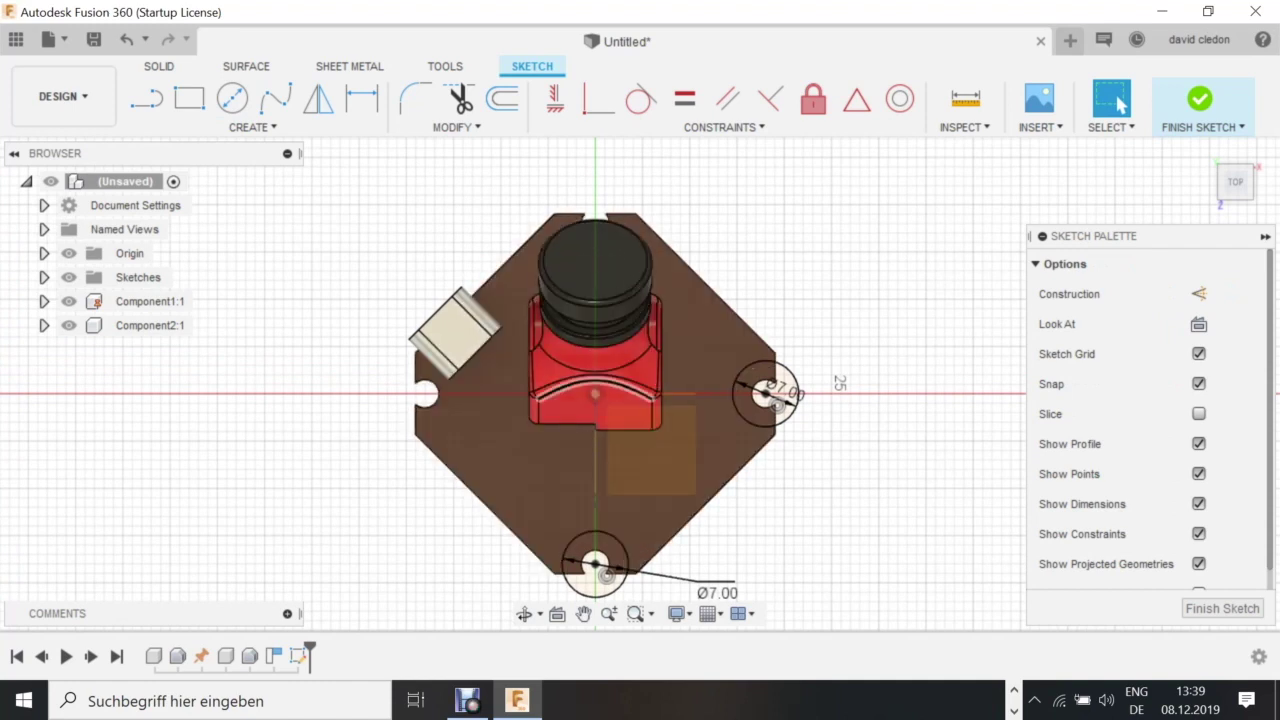
Hide the camera component and sketch a 7 mm diameter circle centred on the board's top corner notch.
left_click(69, 301)
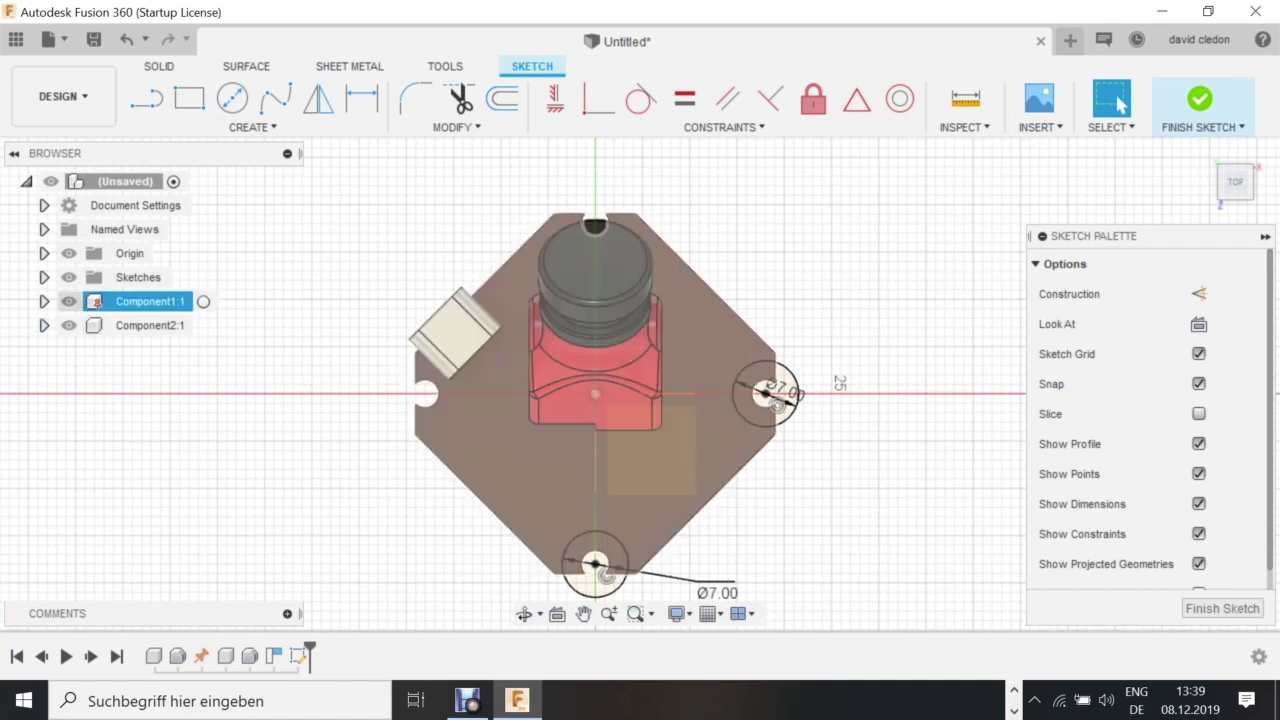
left_click(69, 325)
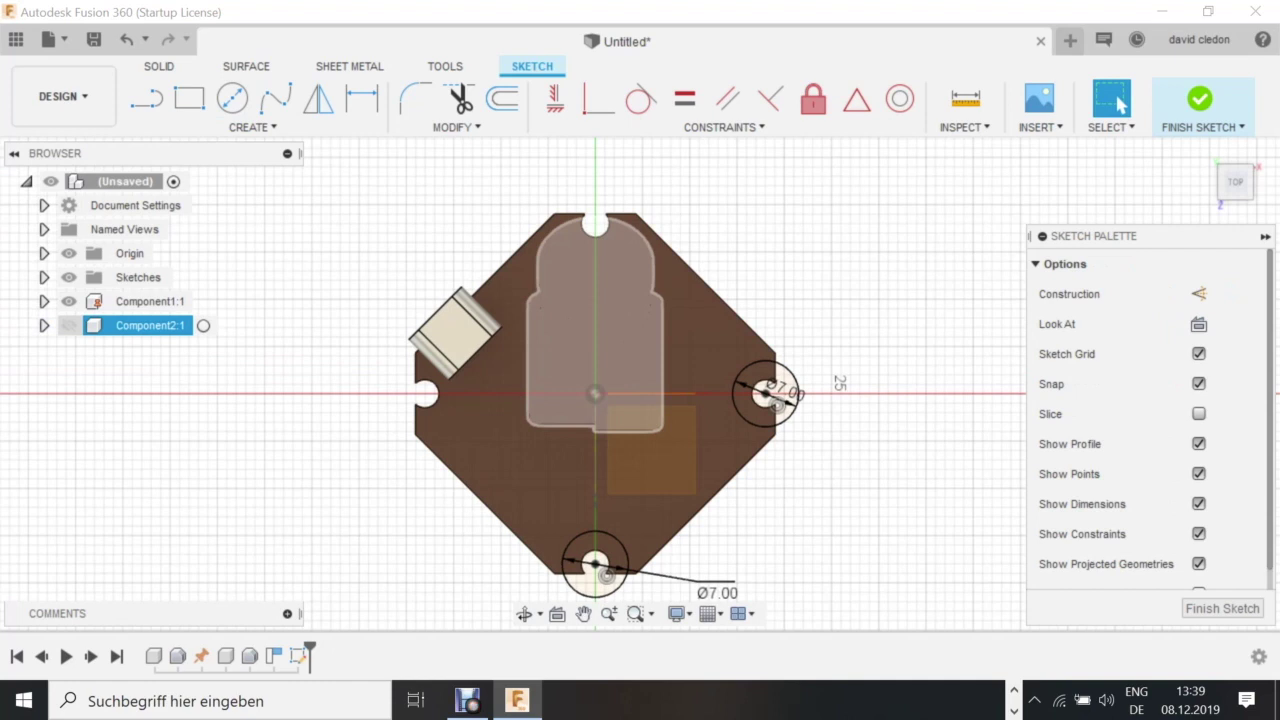
left_click(69, 325)
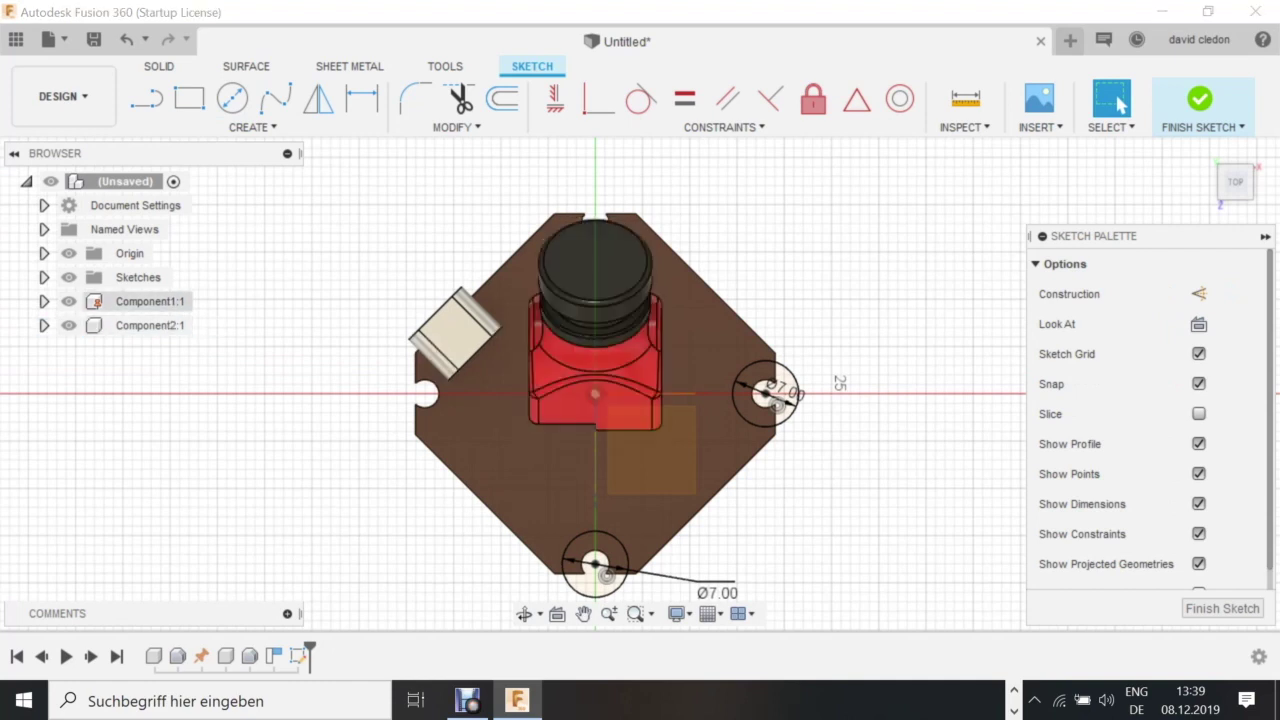
left_click(69, 325)
key("c")
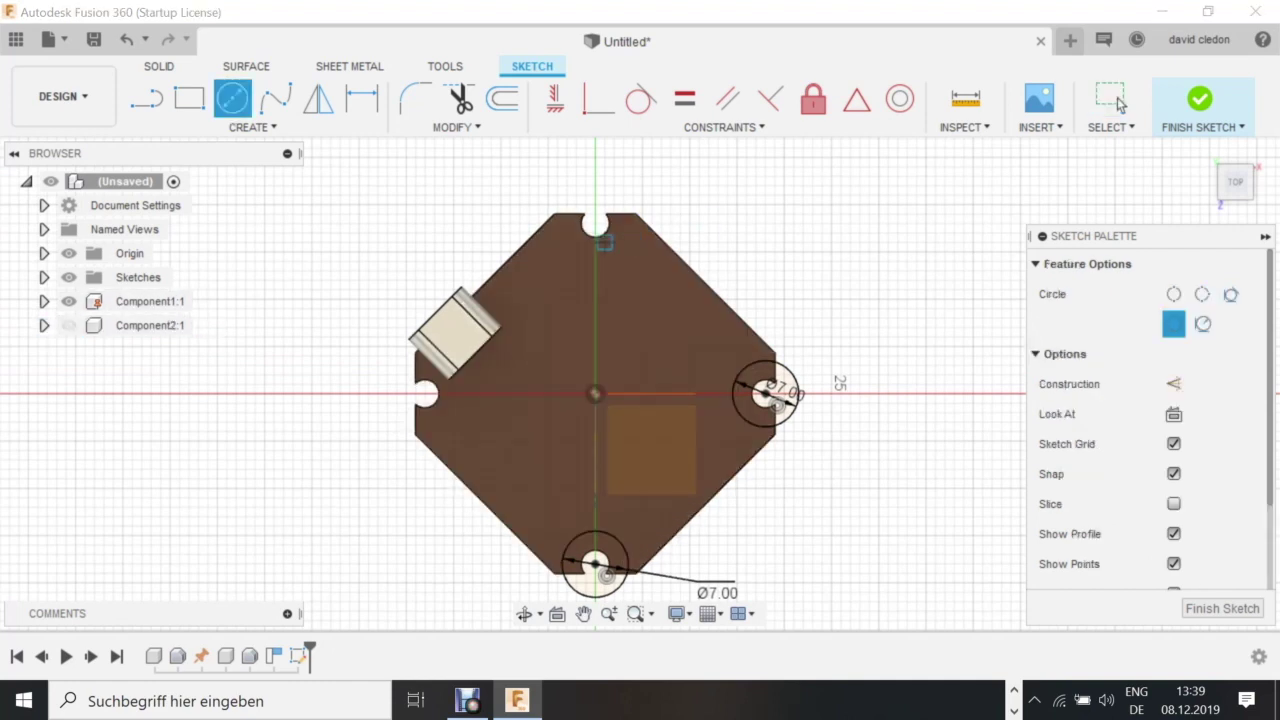
left_click(595, 223)
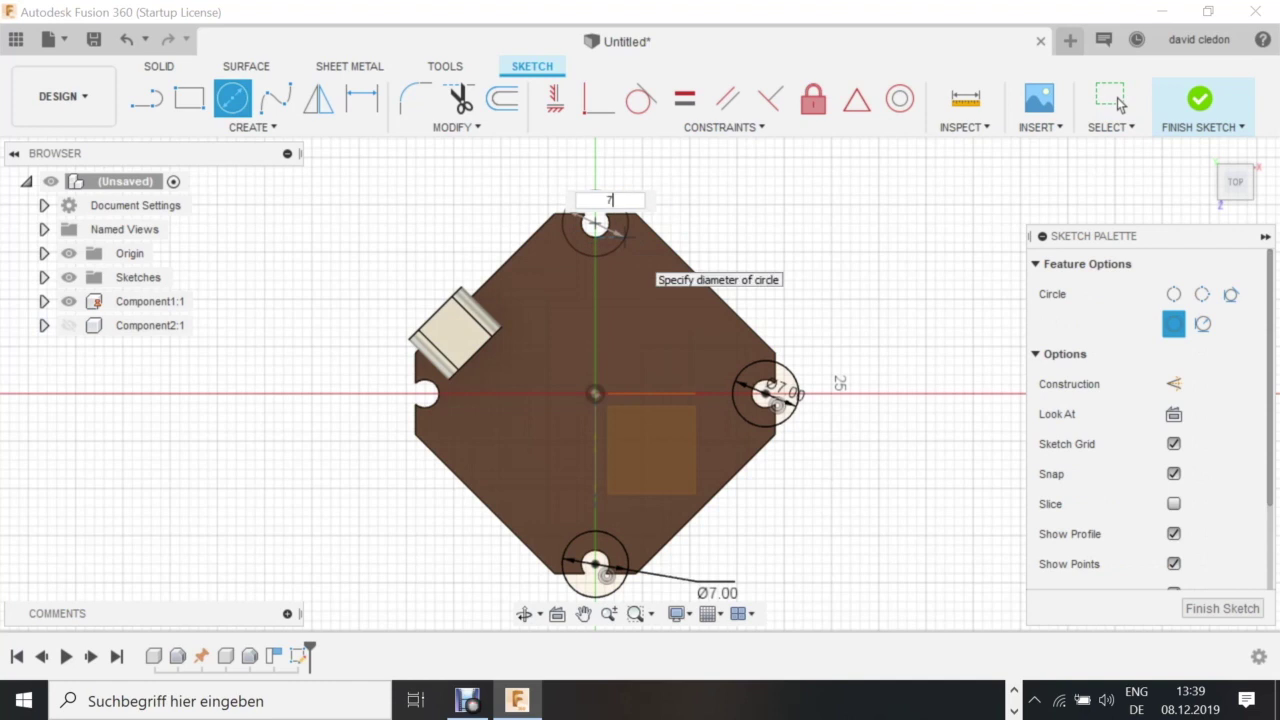
type("7")
left_click(1118, 103)
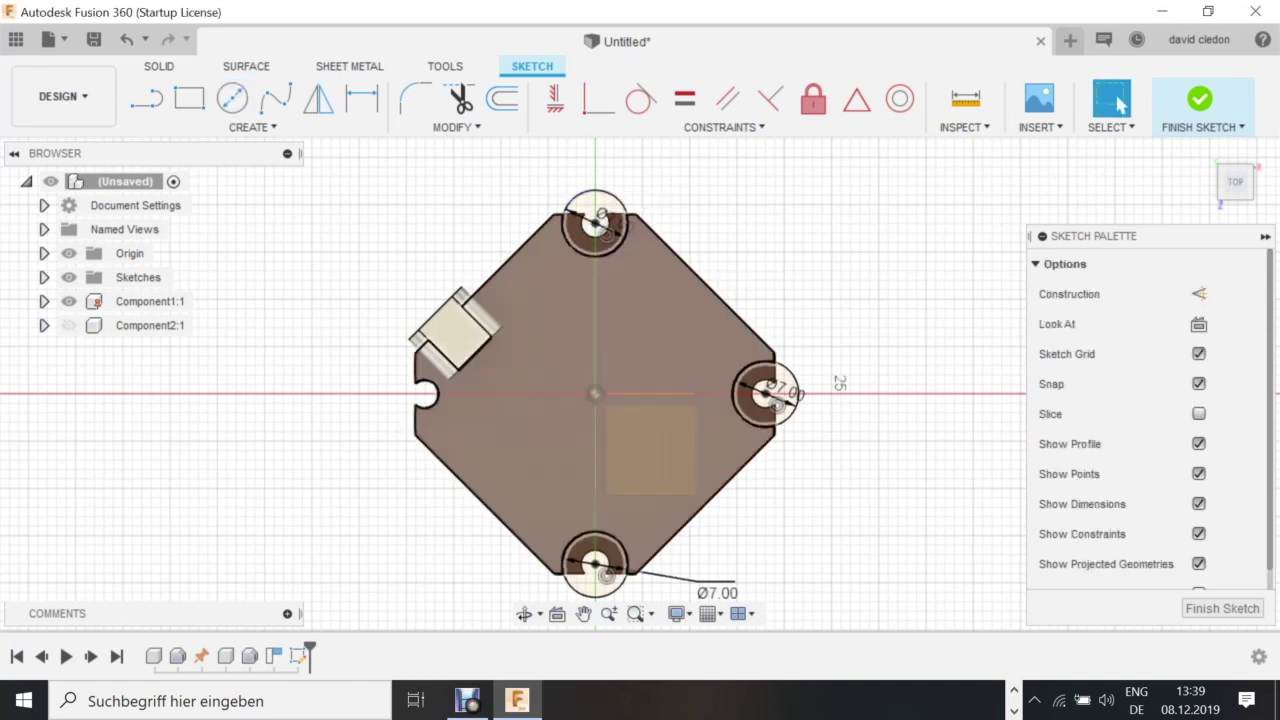
Draw a line along the board's lower right edge from the bottom notch circle to the right notch circle.
middle_click_drag(595, 394, 550, 294)
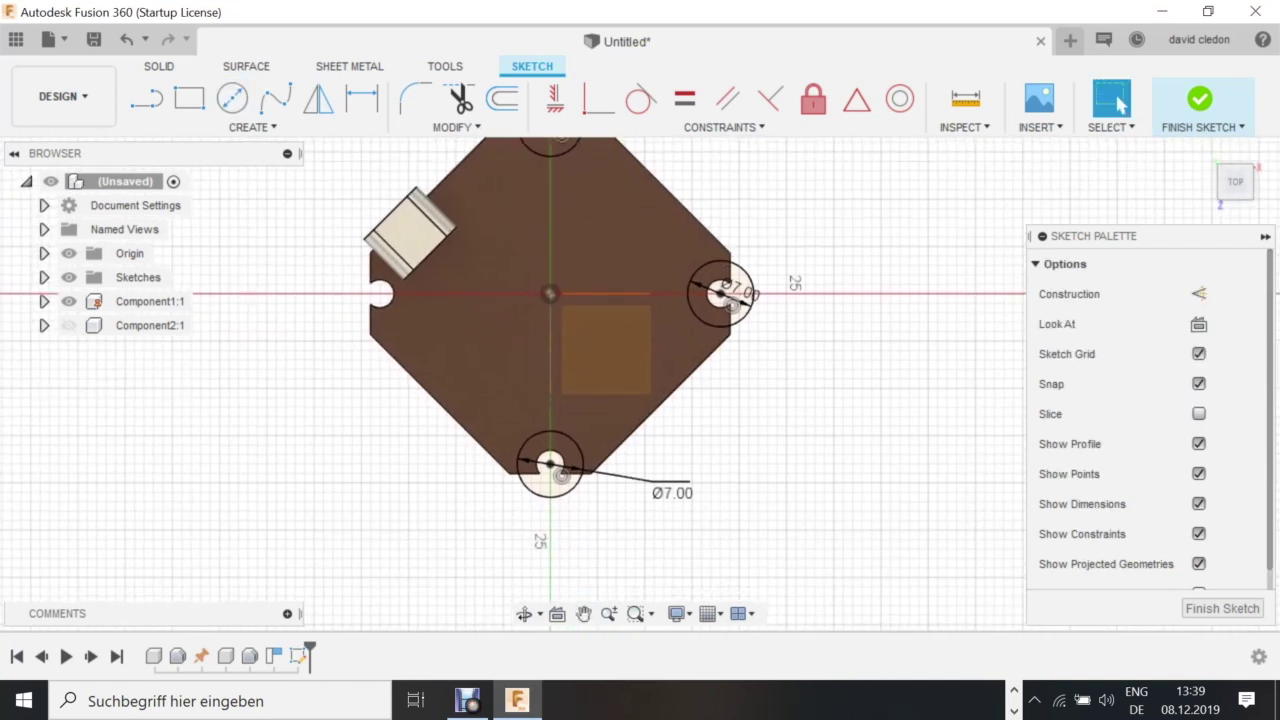
key("l")
scroll(605, 548, "up", 1)
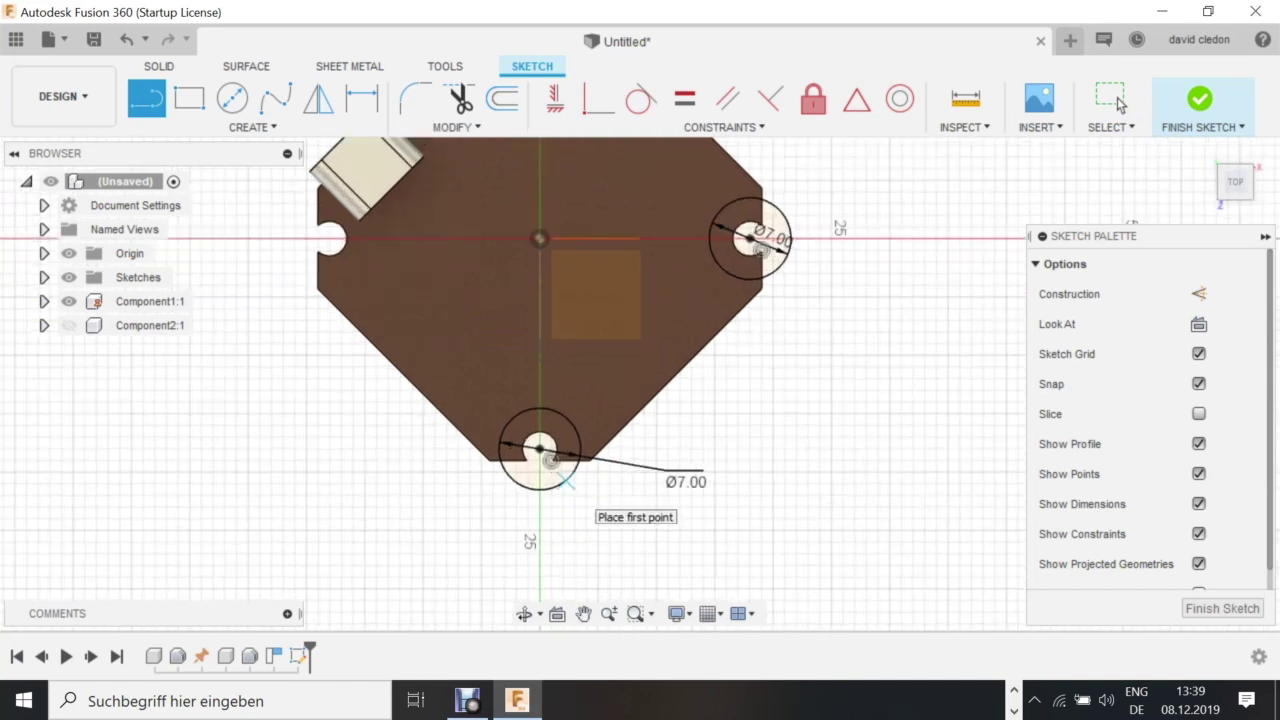
left_click(566, 478)
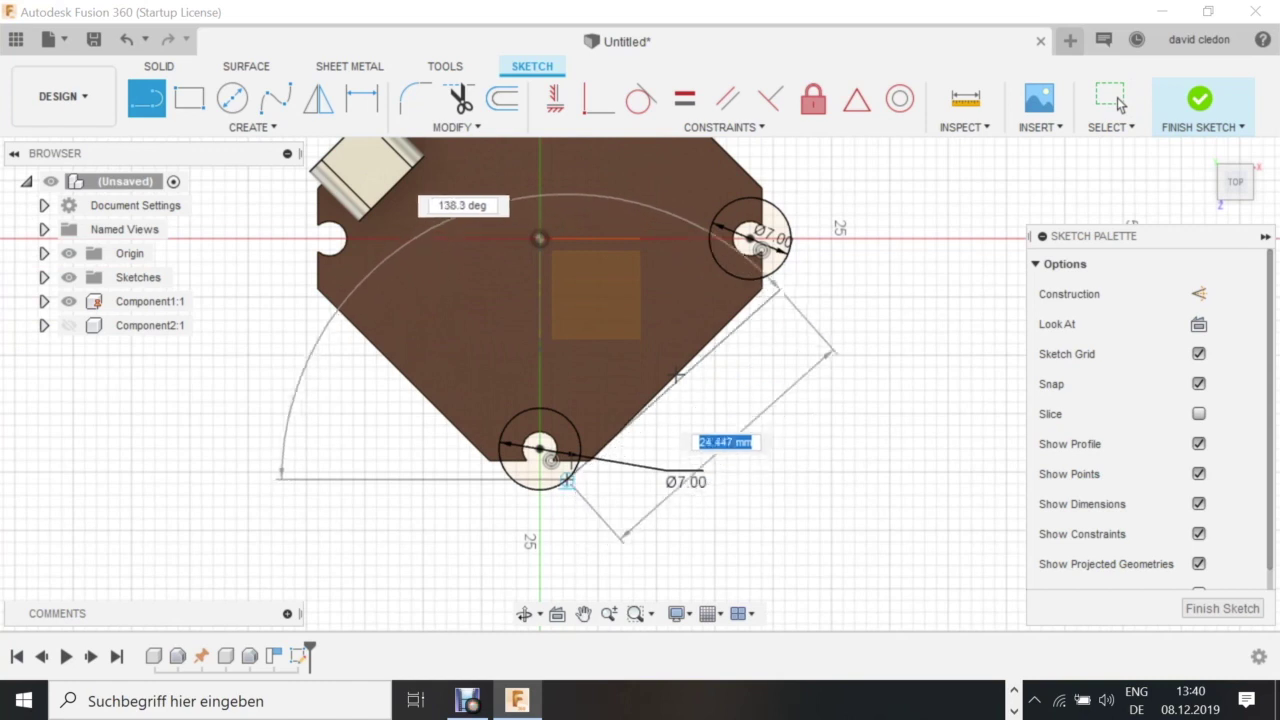
left_click(779, 268)
key("Escape")
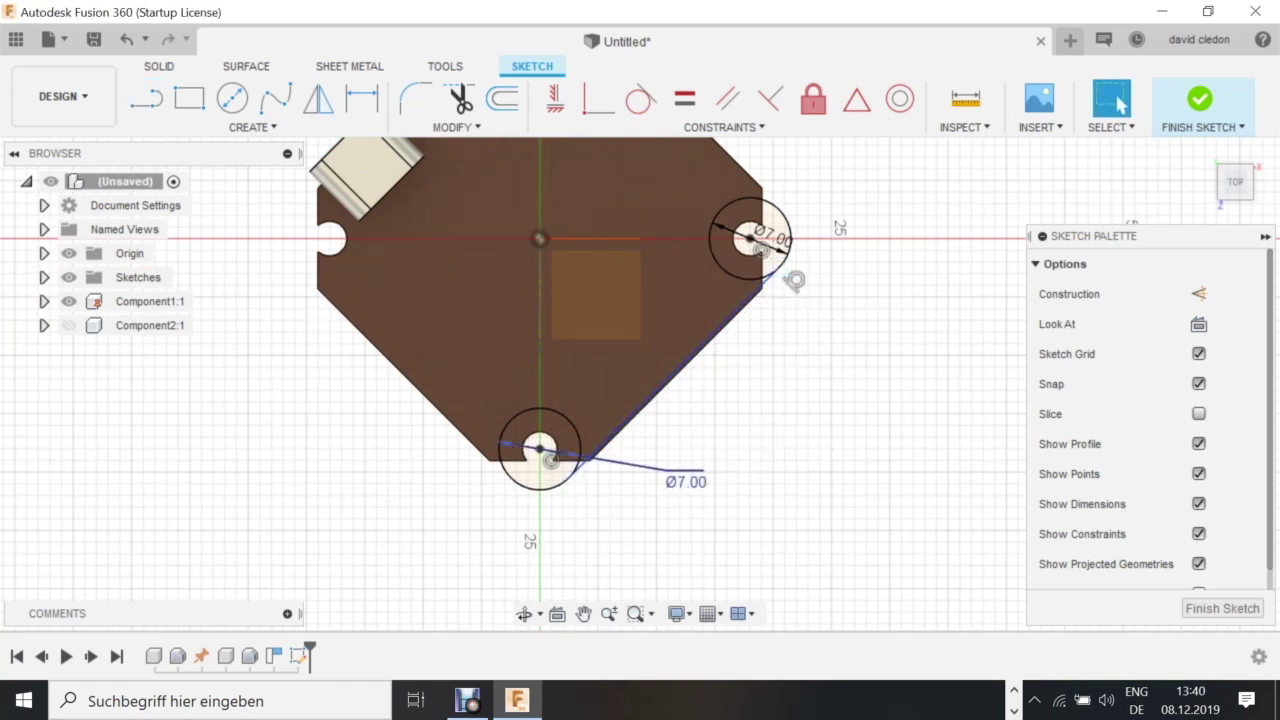
Make the lower right line tangent to the bottom notch circle.
scroll(627, 474, "up", 2)
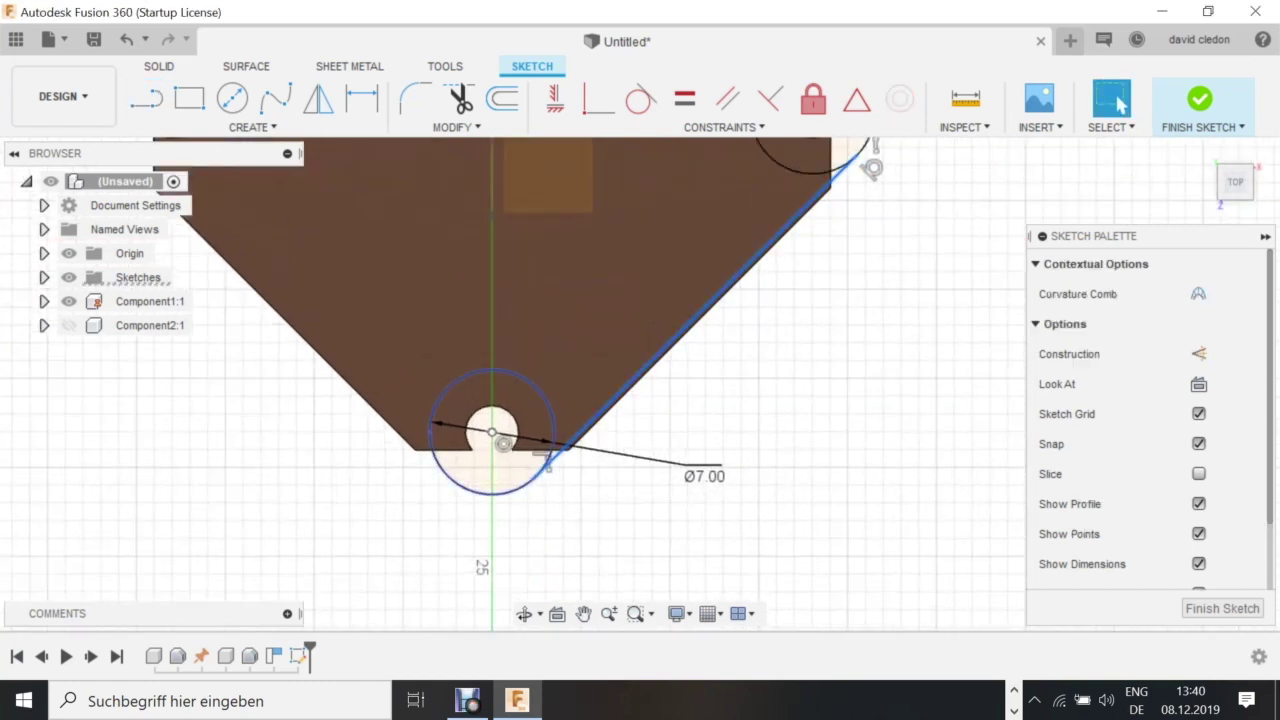
right_click(549, 467)
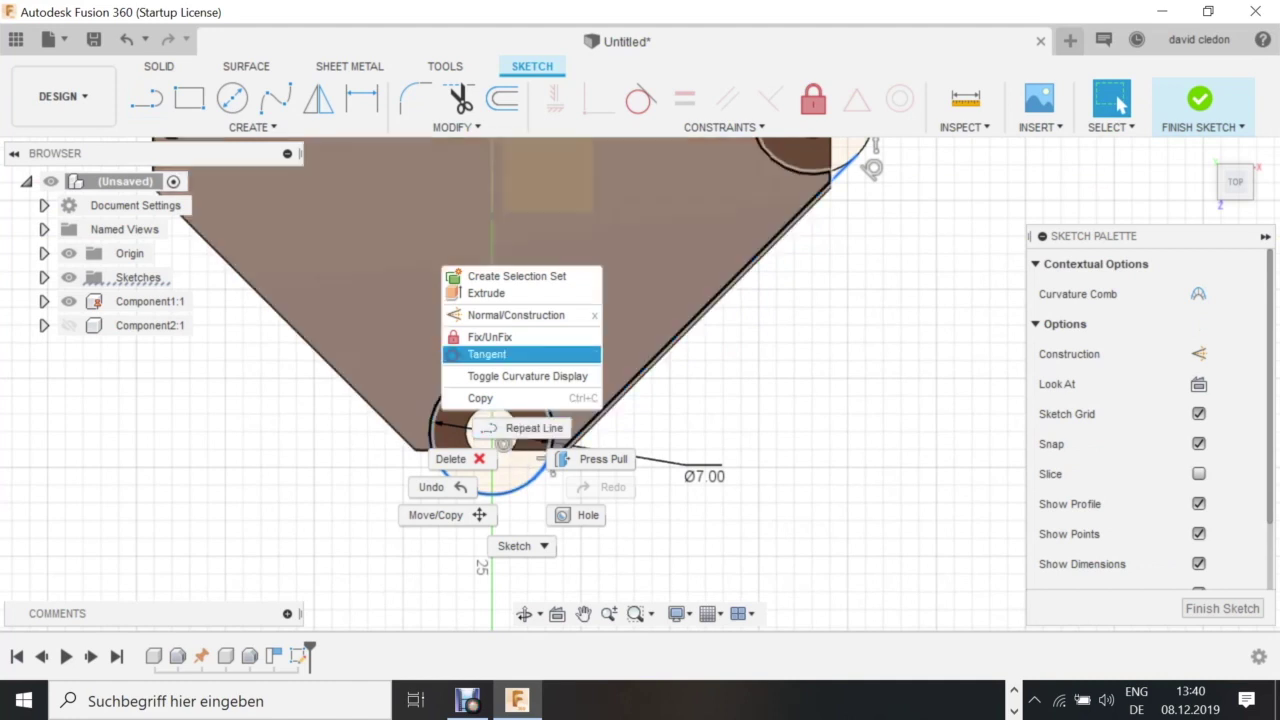
left_click(487, 354)
scroll(683, 457, "down", 3)
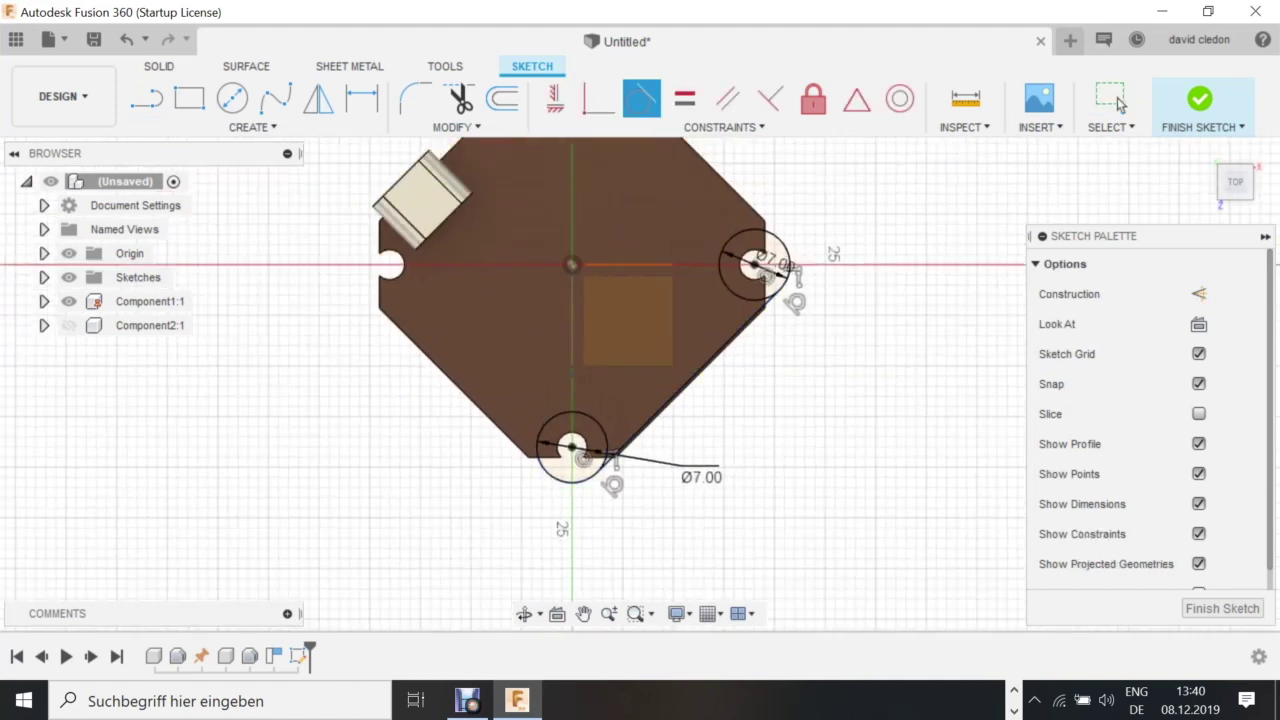
mouse_move(683, 330)
middle_mouse_down()
mouse_move(672, 533)
mouse_move(669, 457)
middle_mouse_up()
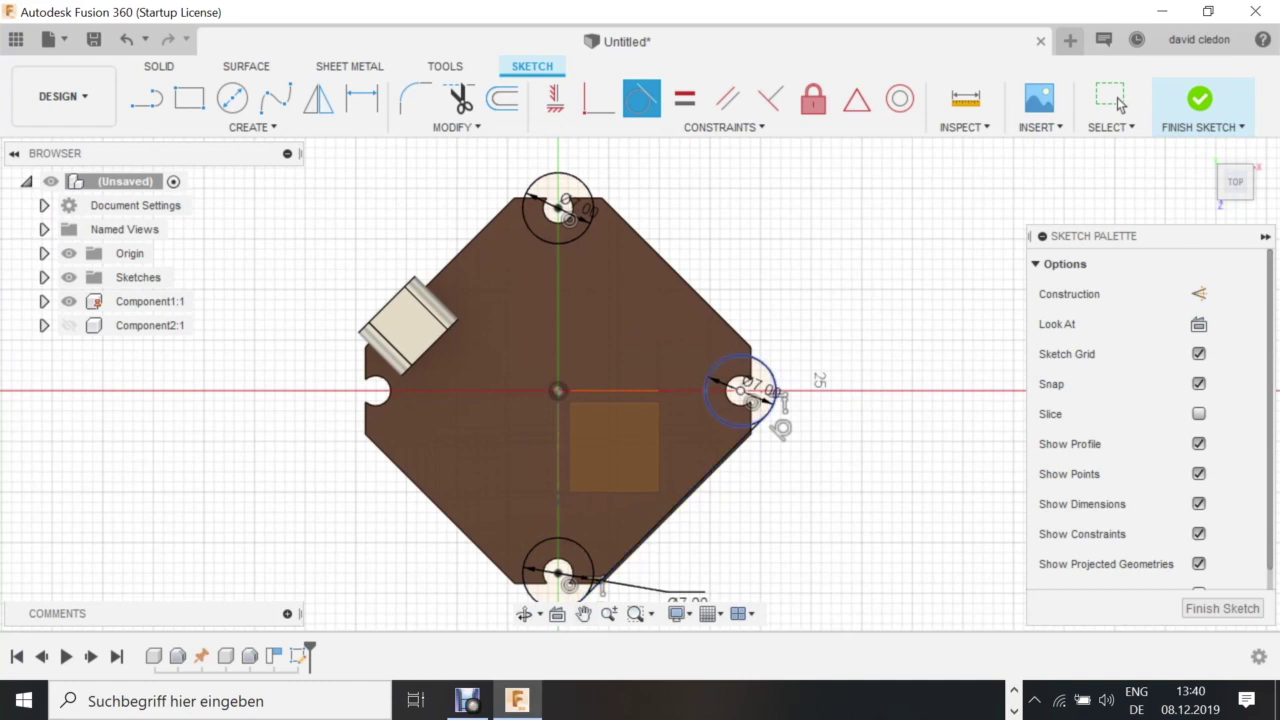
left_click(1120, 103)
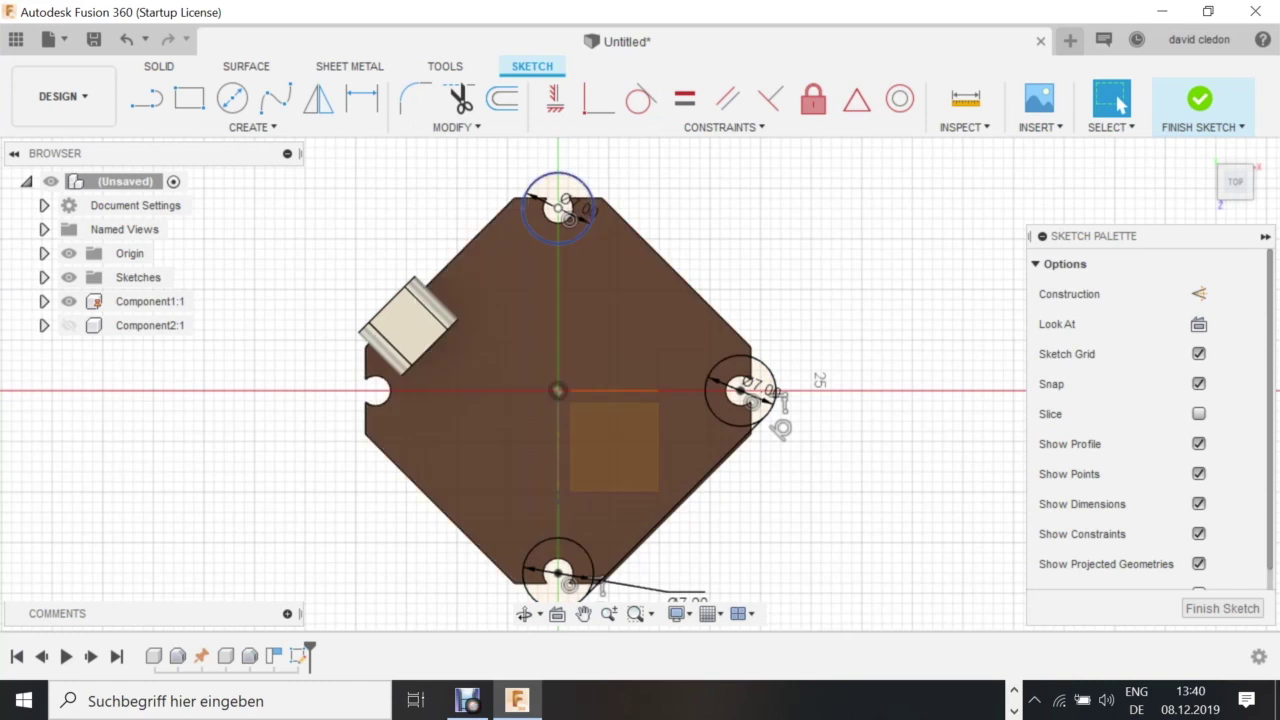
Draw a line about 25.6 mm long along the board's upper right edge from the top notch circle to the right notch circle.
key("l")
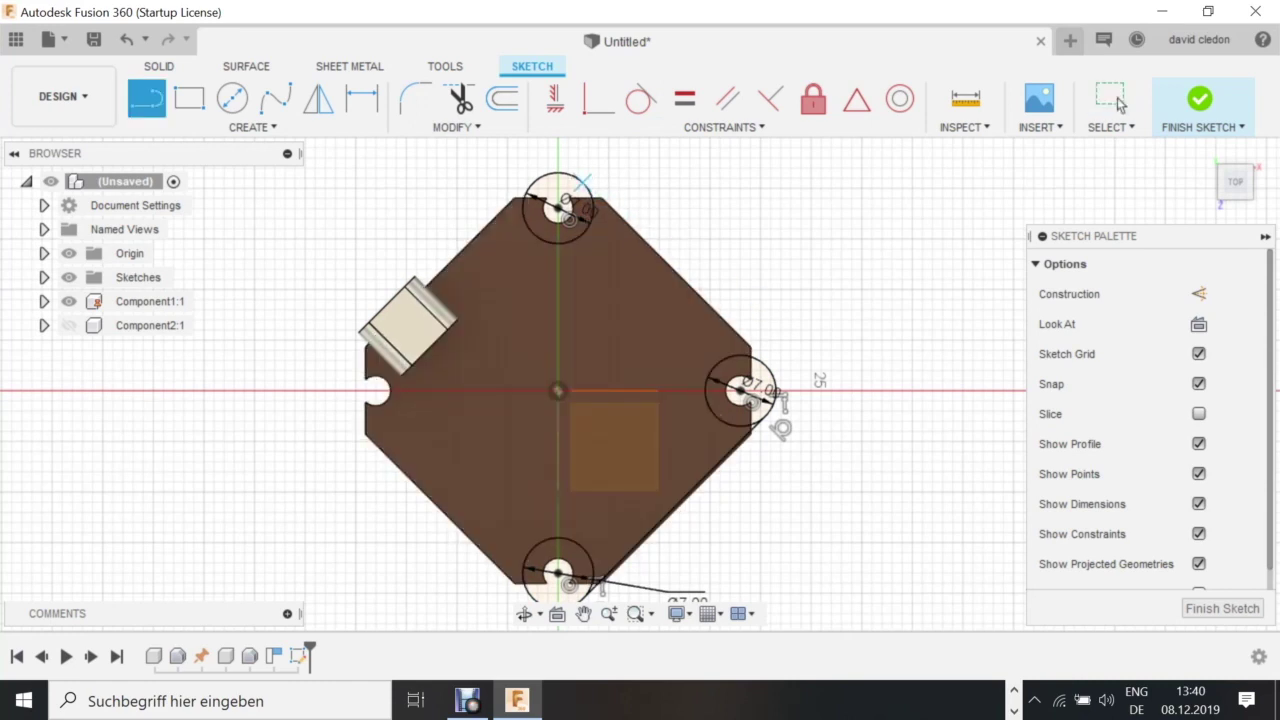
left_click(582, 182)
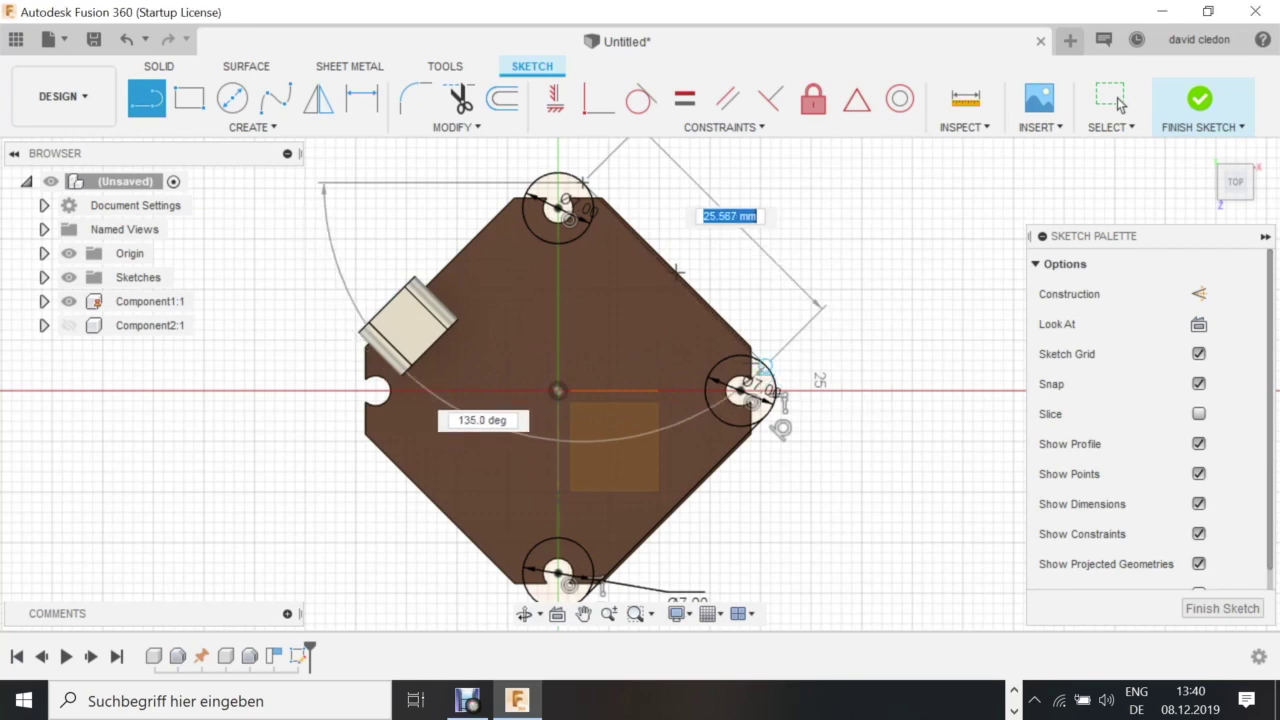
left_click(764, 367)
scroll(765, 311, "up", 3)
key("Escape")
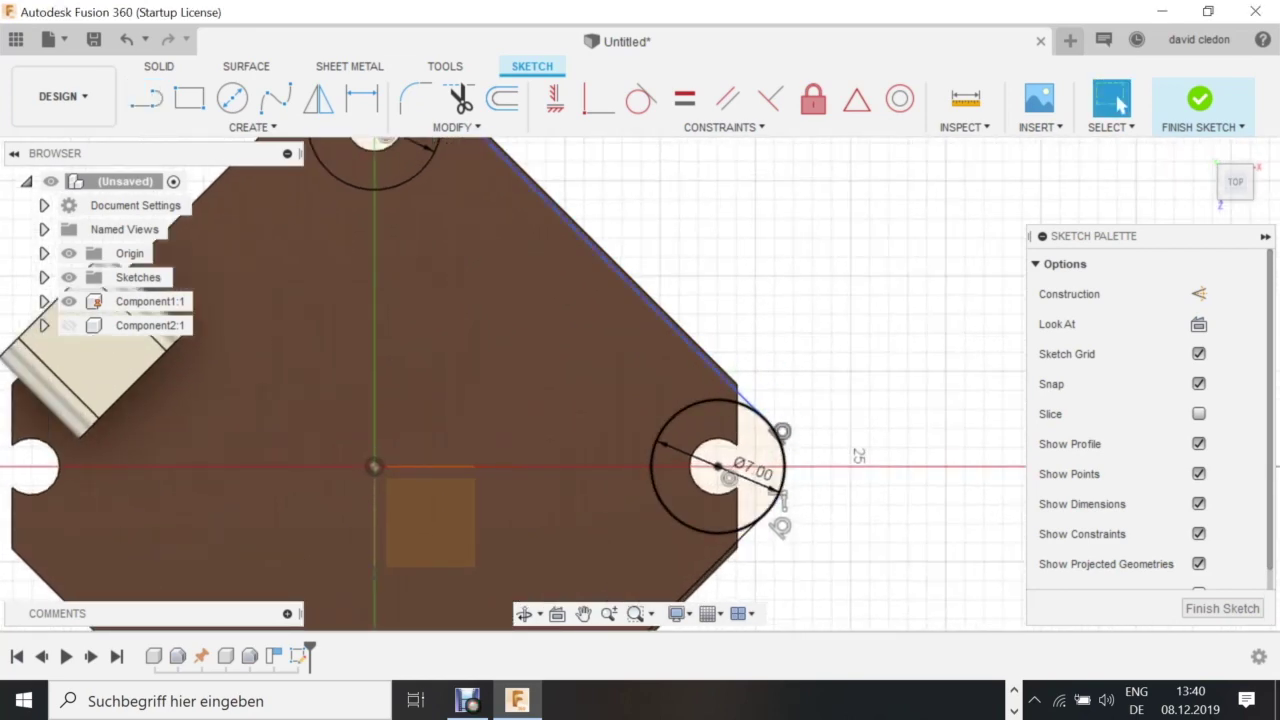
Make the upper right line tangent to the top notch circle.
scroll(567, 316, "down", 1)
middle_click_drag(567, 316, 700, 440)
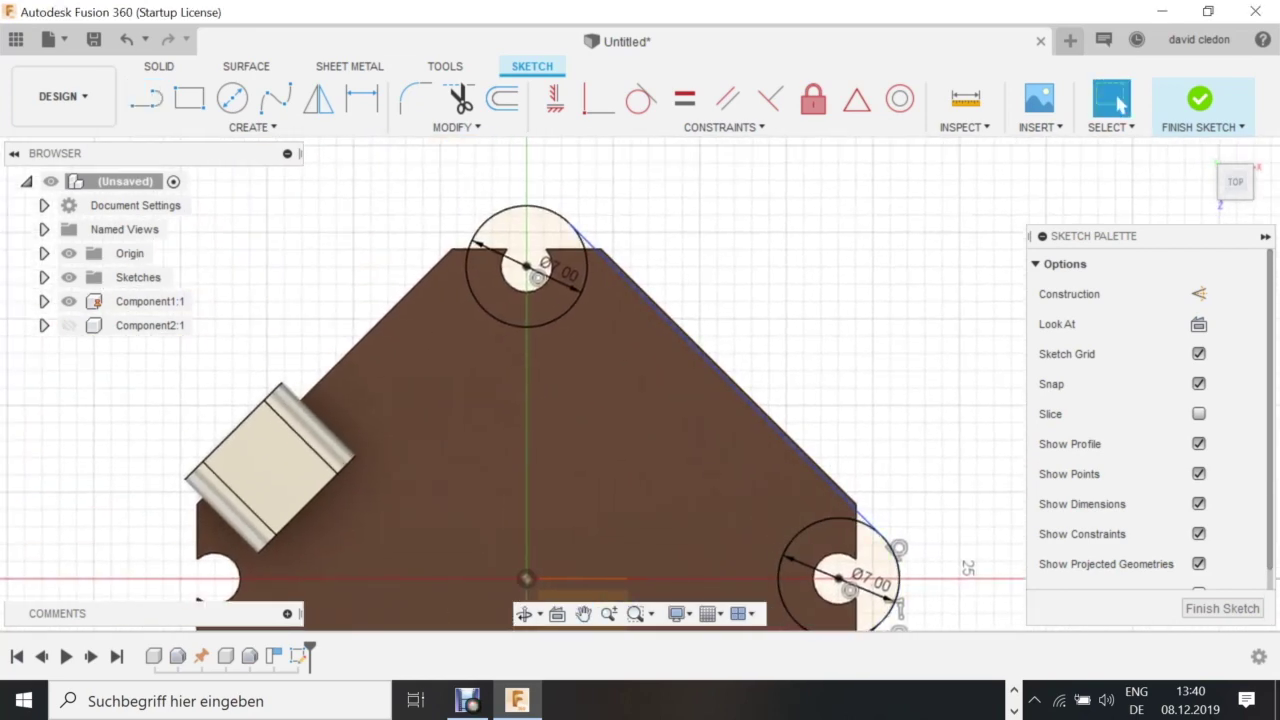
left_click(550, 212)
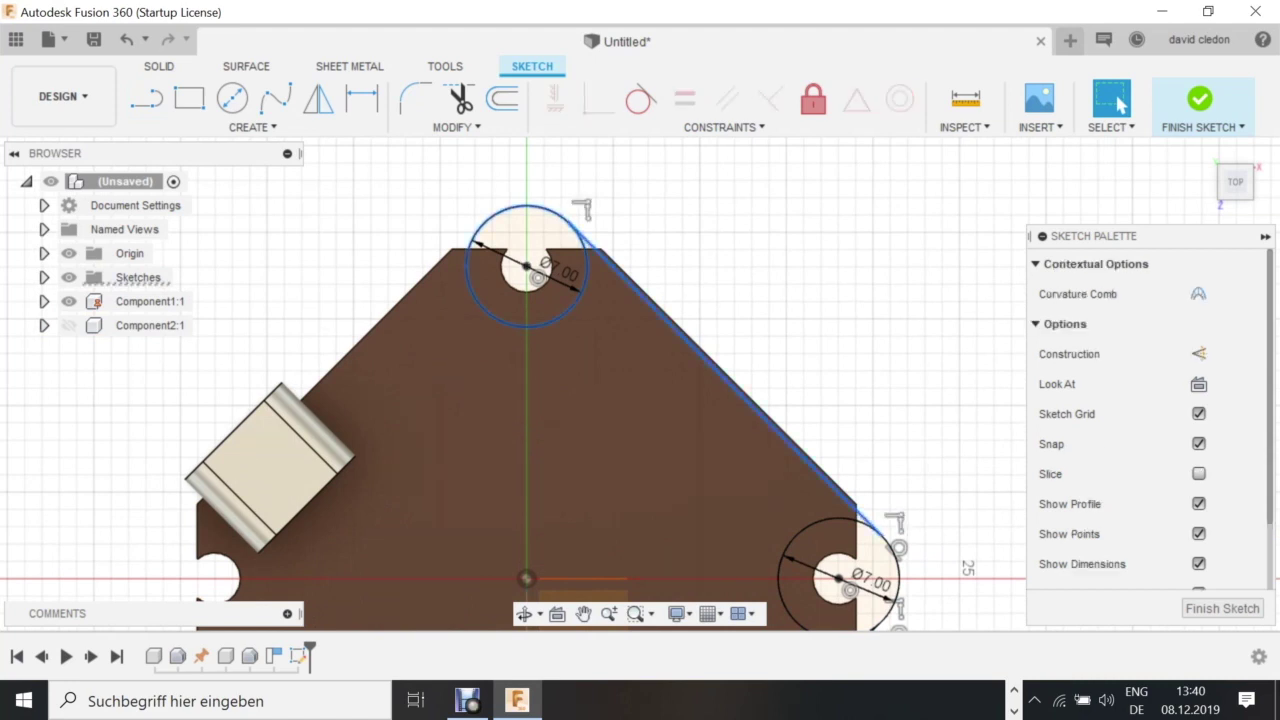
right_click(589, 240)
left_click(546, 414)
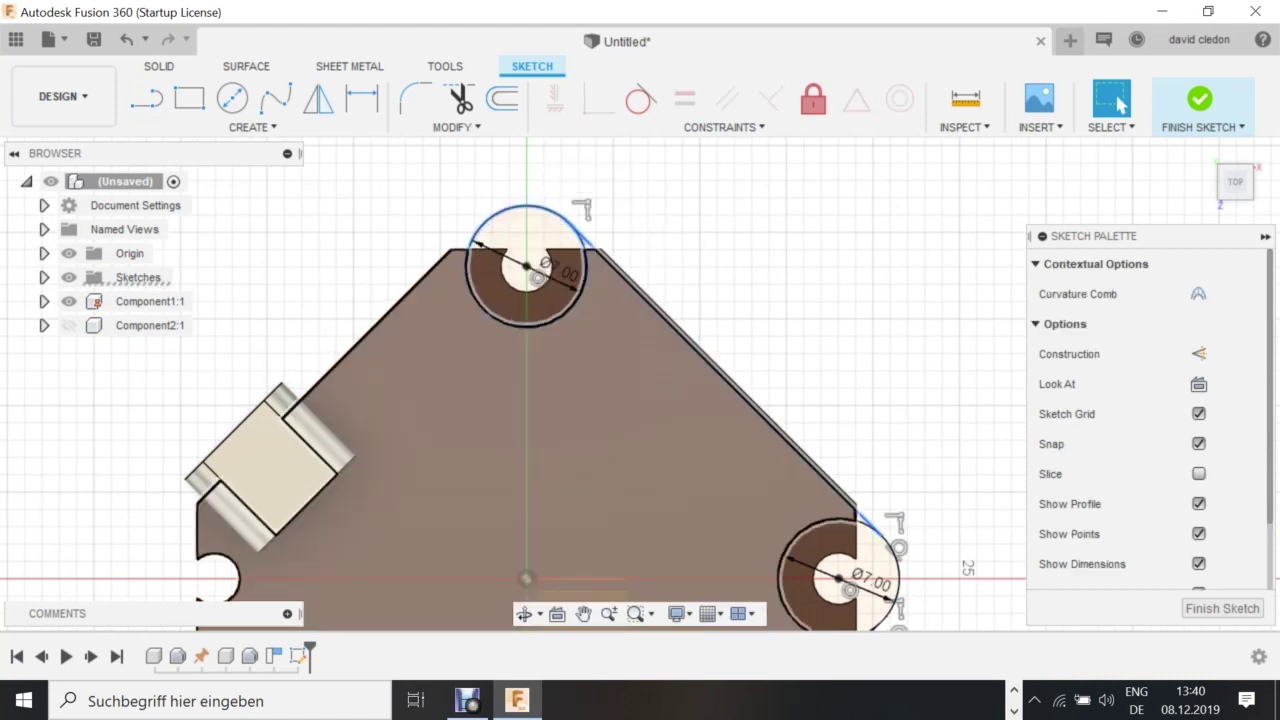
scroll(760, 268, "down", 3)
middle_click_drag(760, 268, 703, 202)
Draw lines joining the top circle's centre to the right circle's centre and the right circle's centre to the bottom one's.
key("l")
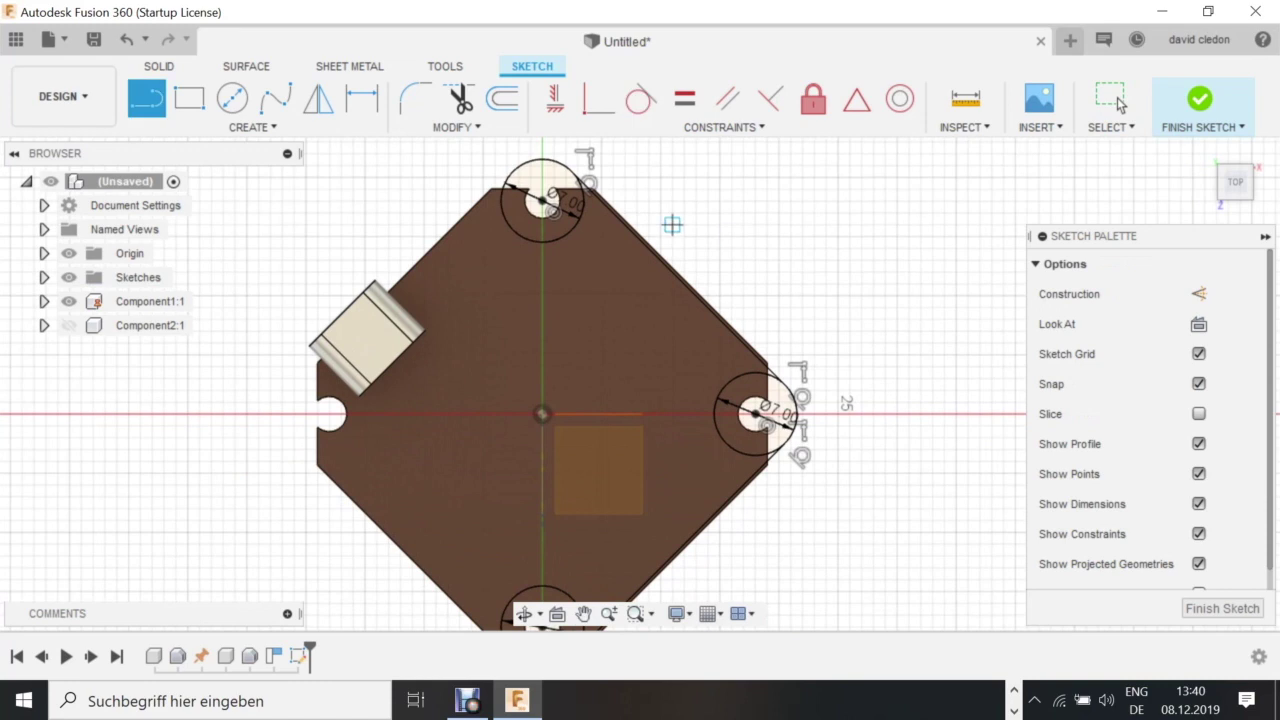
left_click(587, 183)
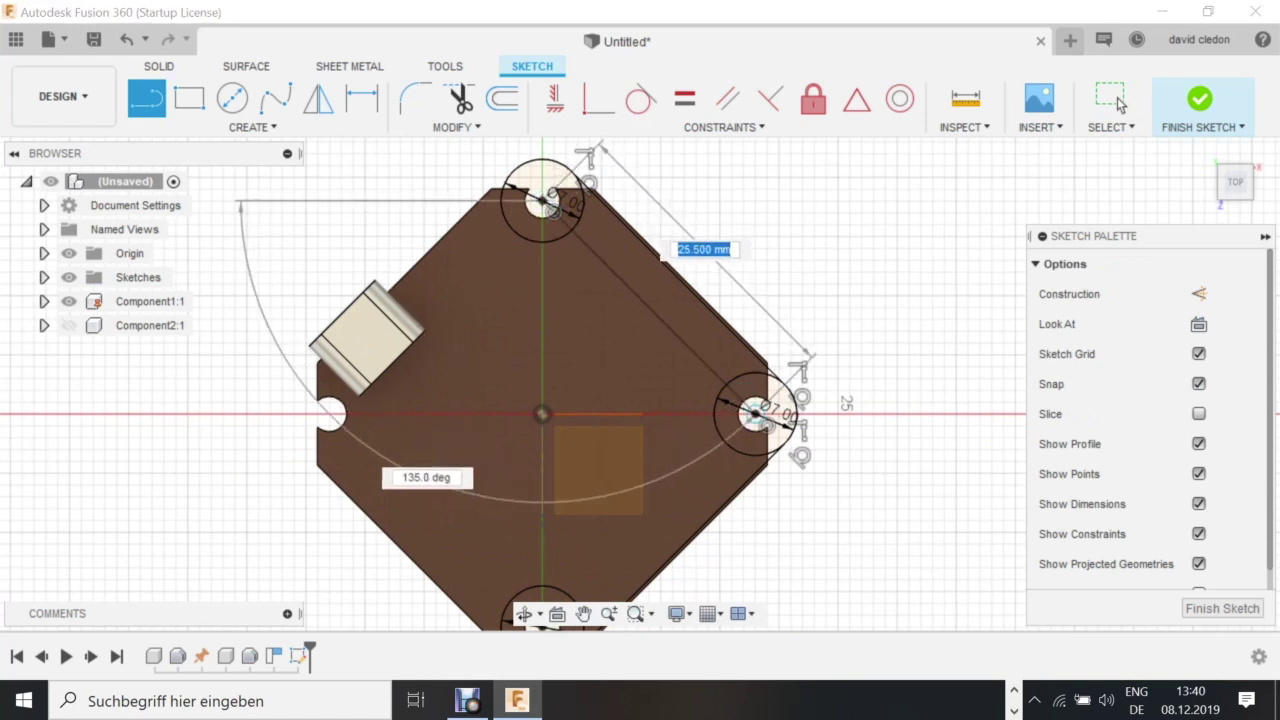
left_click(755, 413)
middle_click_drag(886, 520, 900, 463)
key("Escape")
key("l")
left_click(556, 568)
left_click(1118, 100)
scroll(636, 290, "down", 3)
mouse_move(640, 300)
middle_mouse_down()
mouse_move(683, 355)
mouse_move(673, 337)
middle_mouse_up()
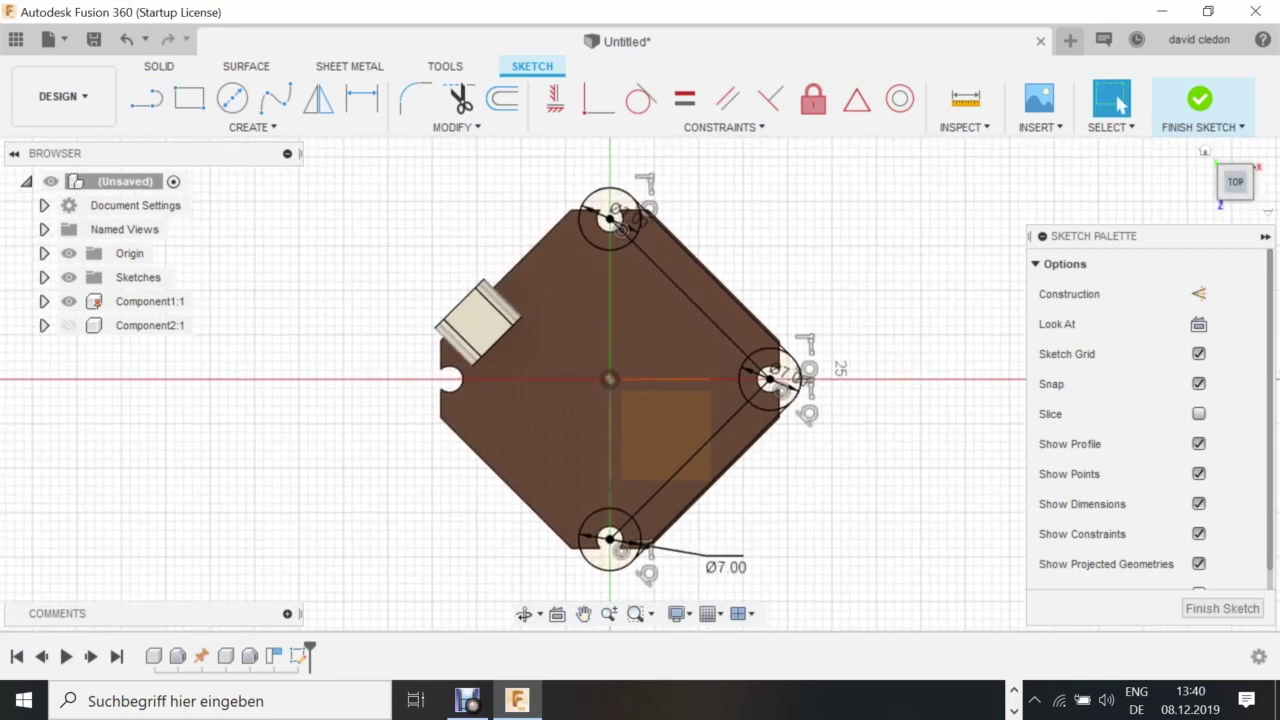
Finish the sketch and select the profile regions of the bottom notch circle and the arm along the lower right edge.
left_click(1200, 100)
scroll(620, 560, "up", 3)
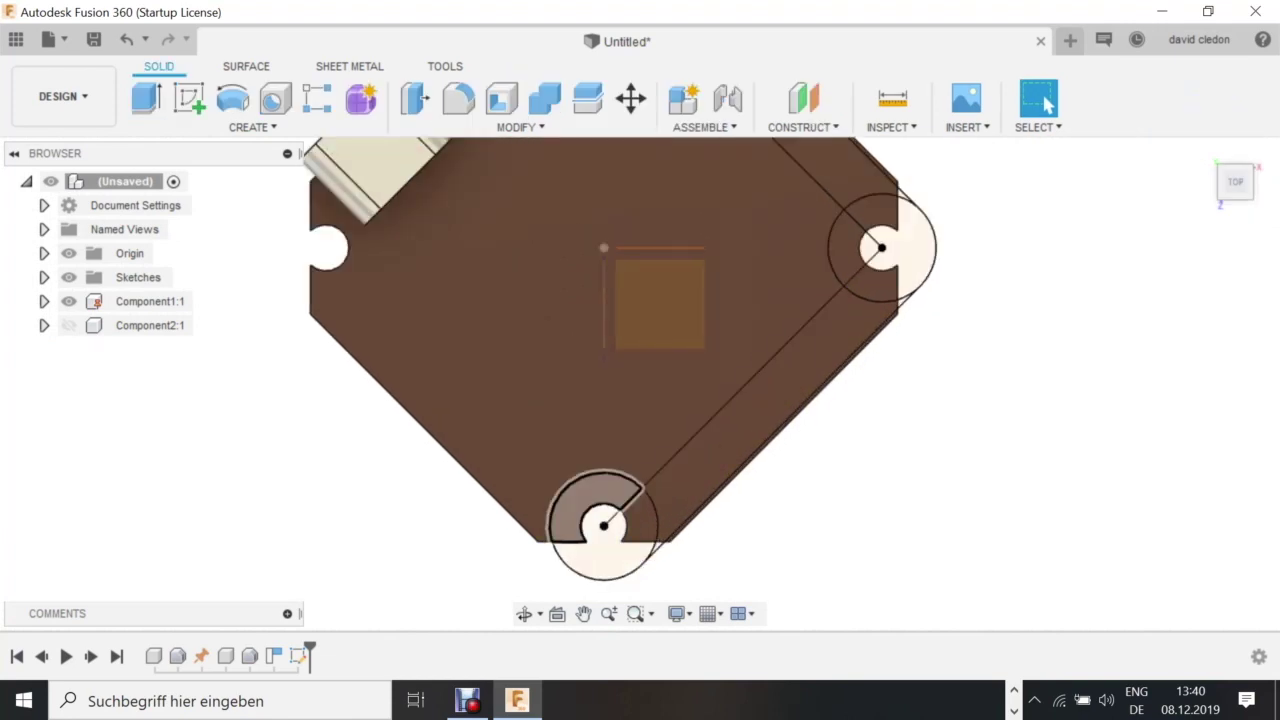
left_click(578, 501)
left_click(603, 560, "ctrl")
left_click(638, 523, "ctrl")
left_click(686, 486, "ctrl")
scroll(668, 560, "up", 7)
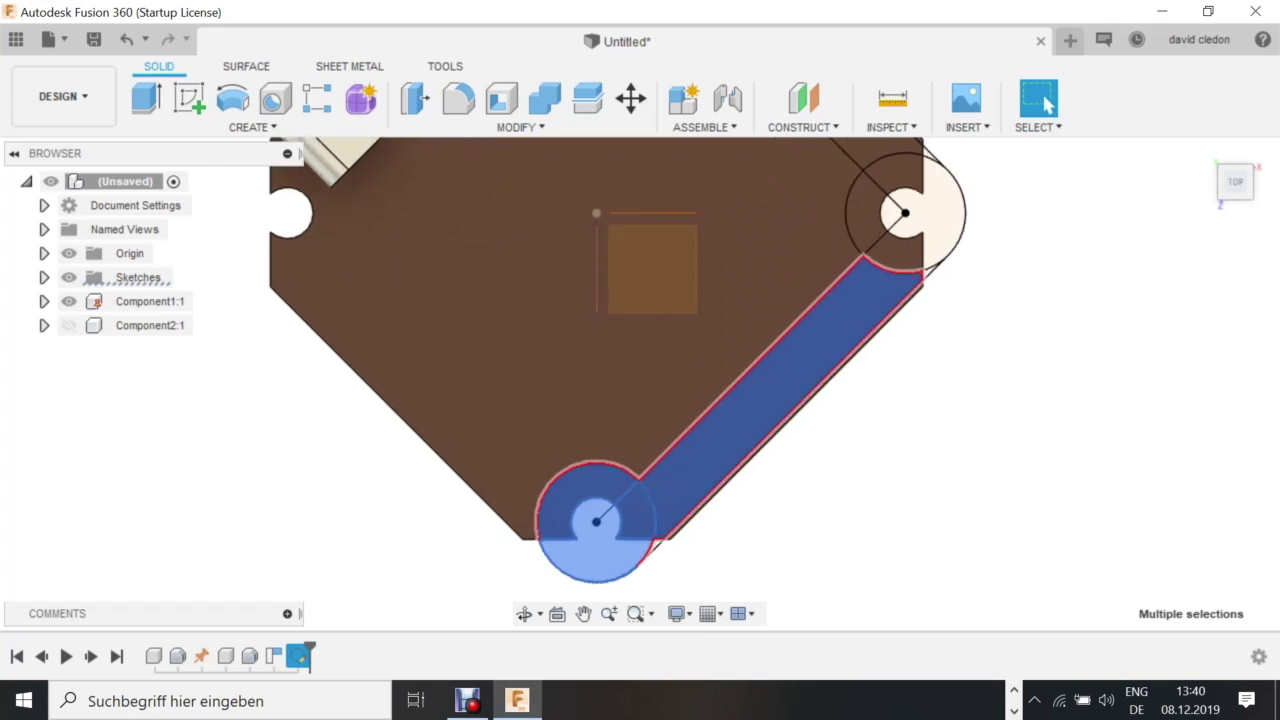
left_click(624, 470, "ctrl")
scroll(1023, 413, "down", 3)
scroll(1023, 413, "down", 3)
mouse_move(1010, 200)
middle_mouse_down()
mouse_move(815, 356)
mouse_move(506, 538)
middle_mouse_up()
Add the profile regions in and around the right notch circle to the selection, including the small tangent corner areas.
left_click(690, 322, "ctrl")
left_click(734, 268, "ctrl")
left_click(794, 312, "ctrl")
left_click(738, 374, "ctrl")
scroll(794, 292, "up", 3)
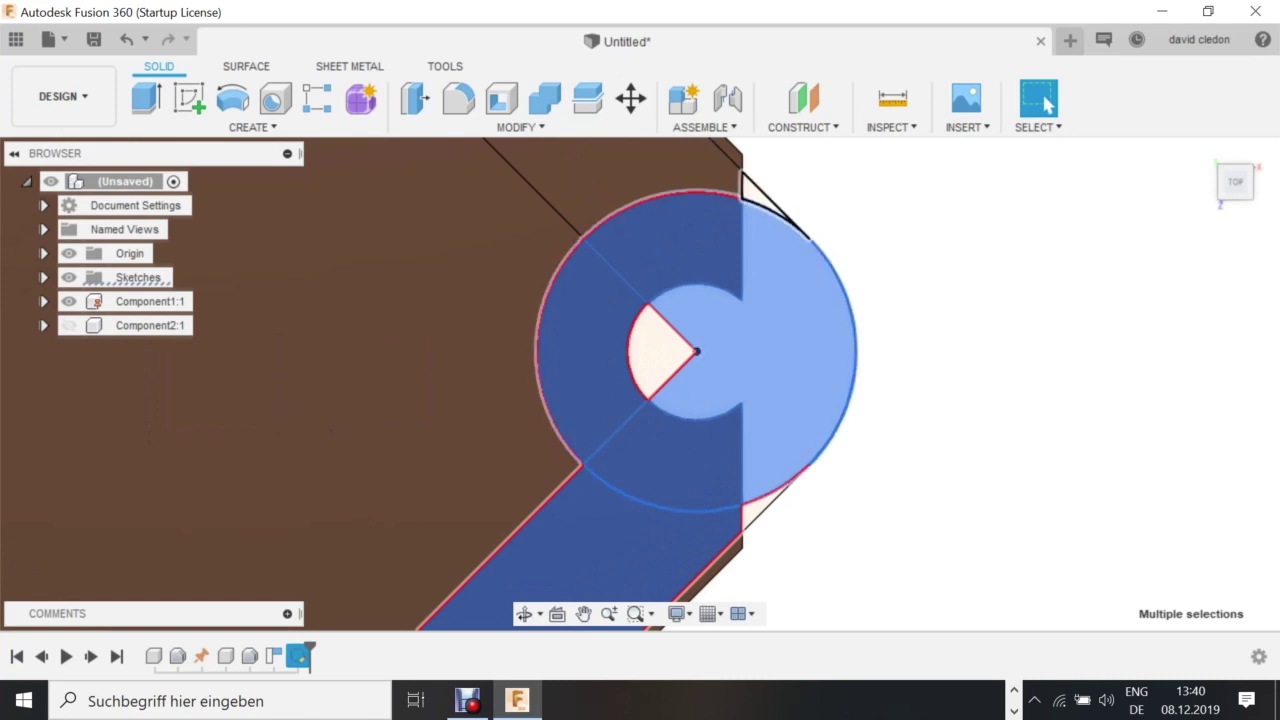
scroll(751, 511, "up", 2)
left_click(752, 510, "ctrl")
scroll(798, 511, "down", 4)
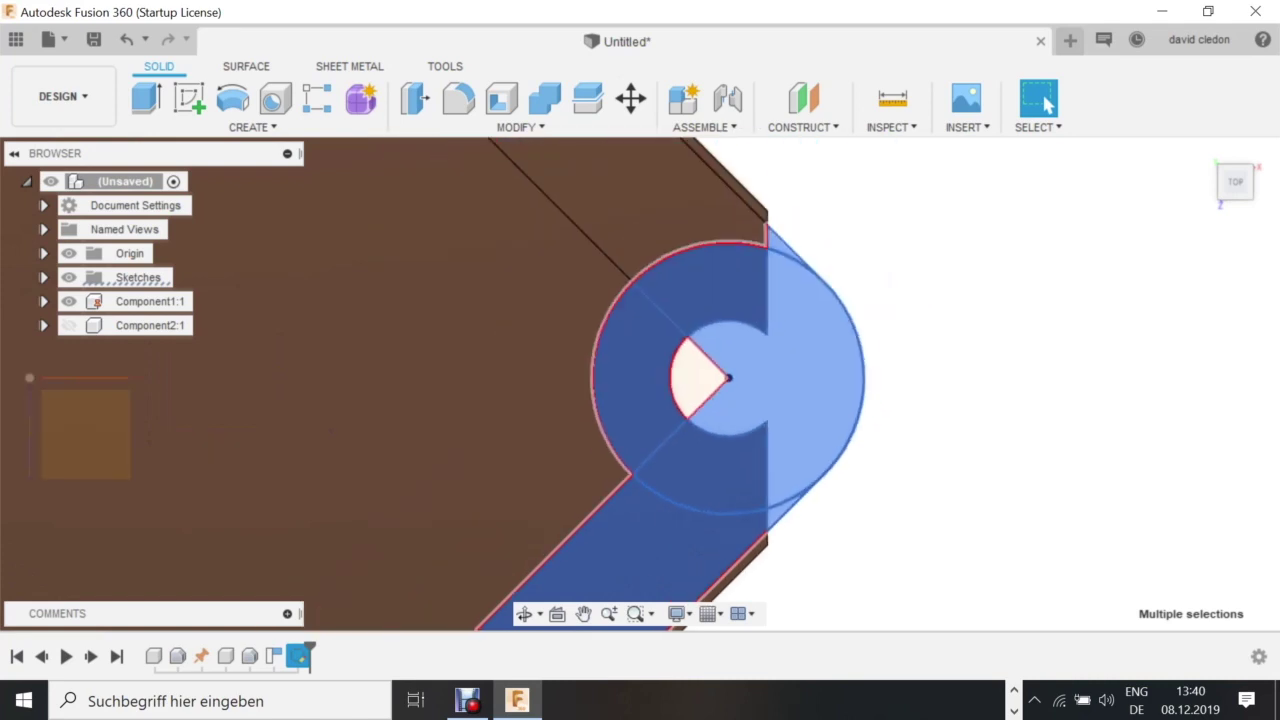
left_click(741, 437, "ctrl")
left_click(716, 302, "ctrl")
Add the regions in and around the top notch circle to the profile selection, including the small tangent corner area.
scroll(716, 302, "down", 3)
middle_click_drag(716, 302, 904, 512)
scroll(695, 318, "up", 3)
left_click(650, 250, "ctrl")
left_click(590, 365, "ctrl")
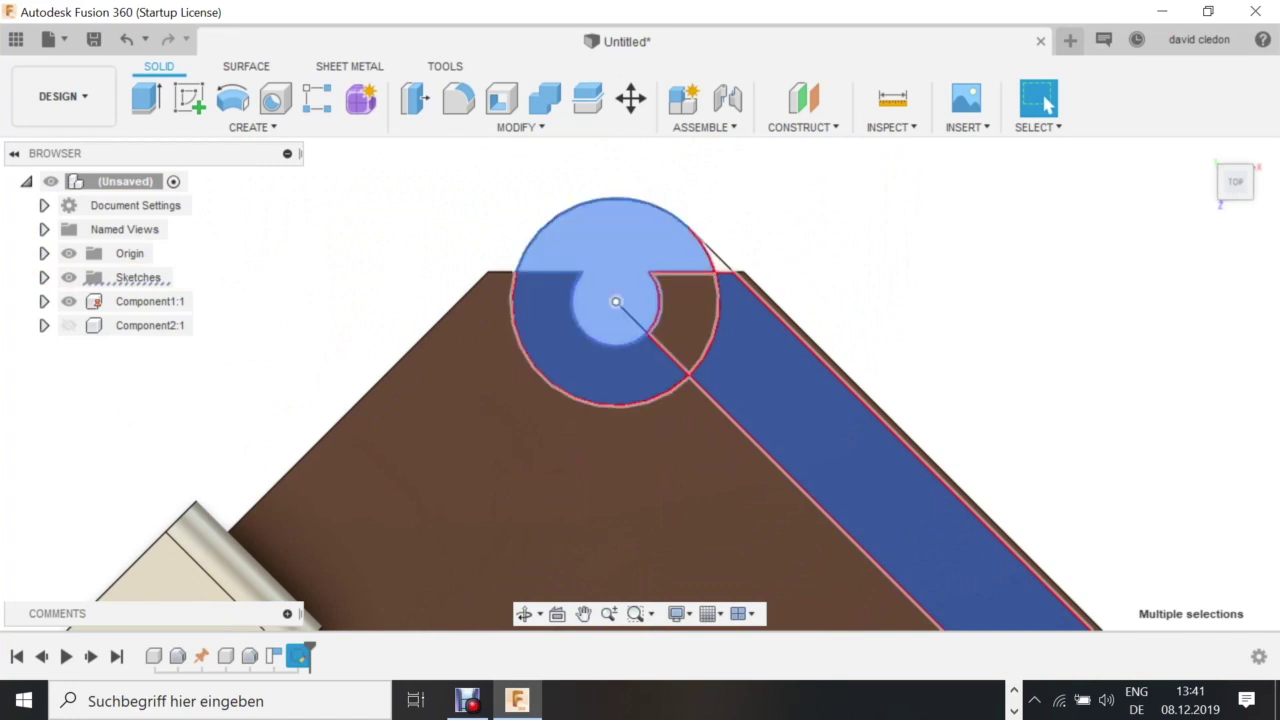
scroll(708, 267, "up", 3)
left_click(690, 315, "ctrl")
scroll(1000, 284, "down", 6)
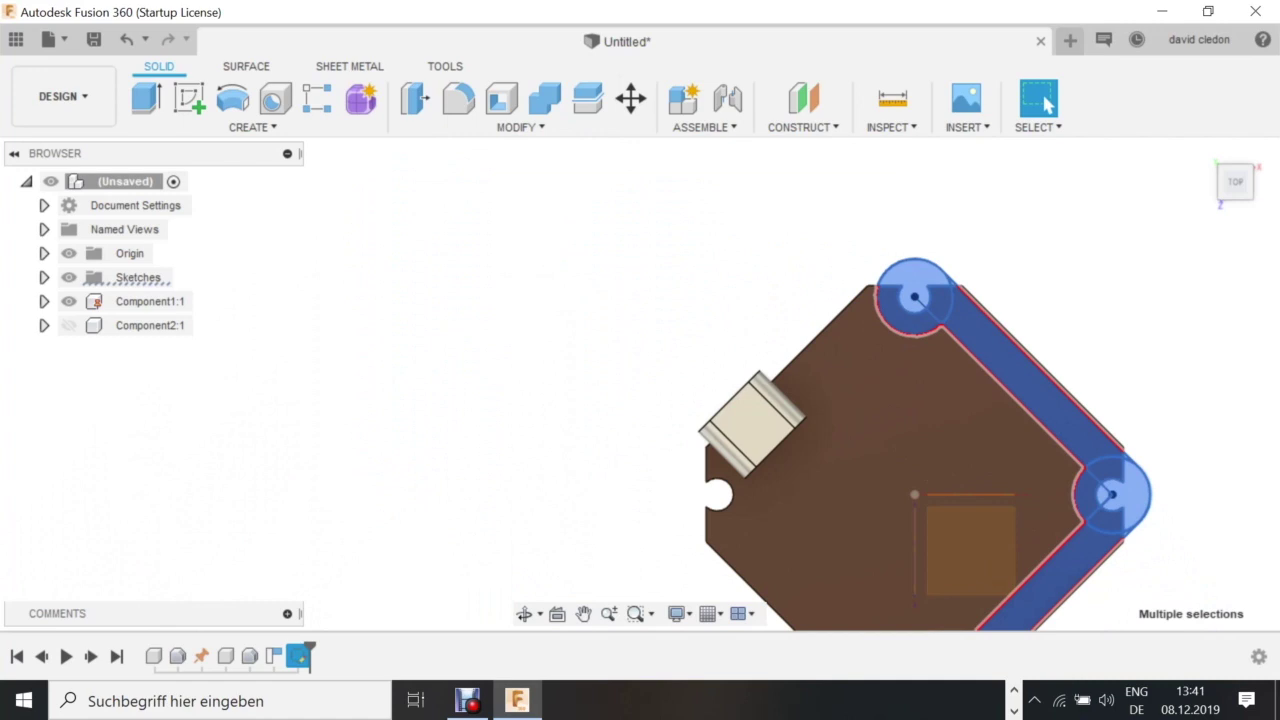
Try to extrude the selected profiles 5 mm with the Join operation, and undo the extrusion.
left_click(146, 98)
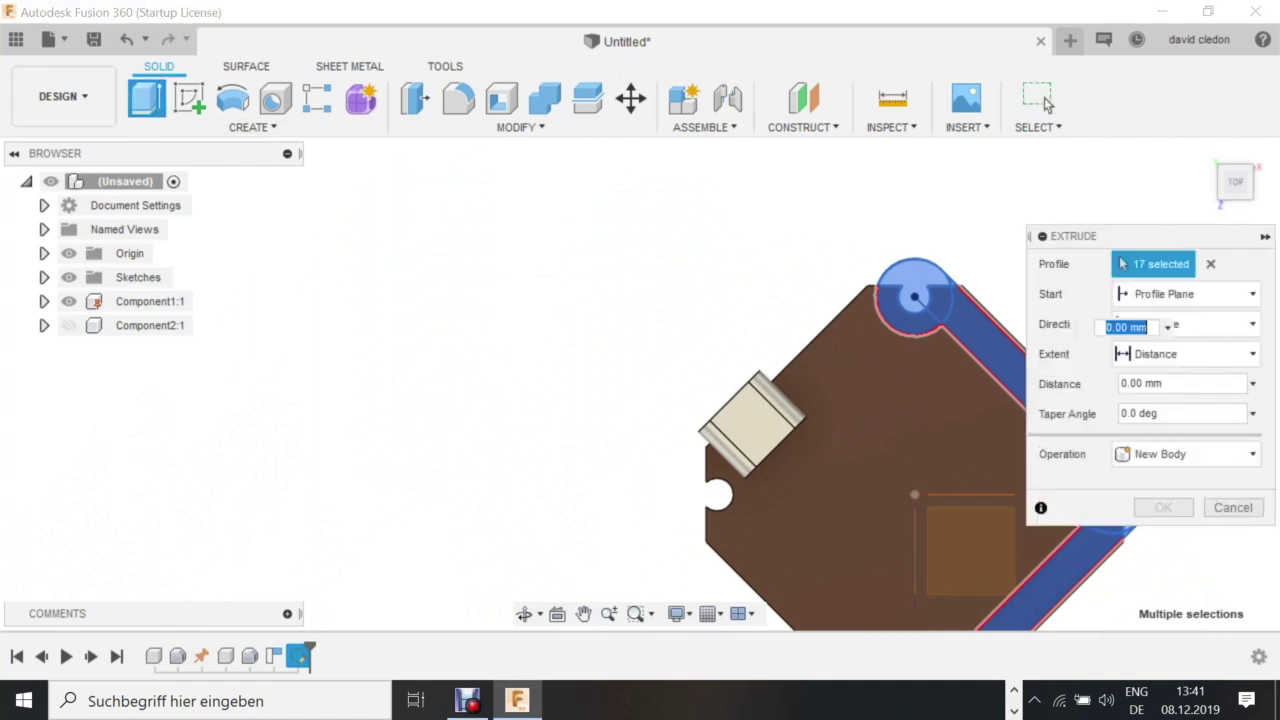
key("Return")
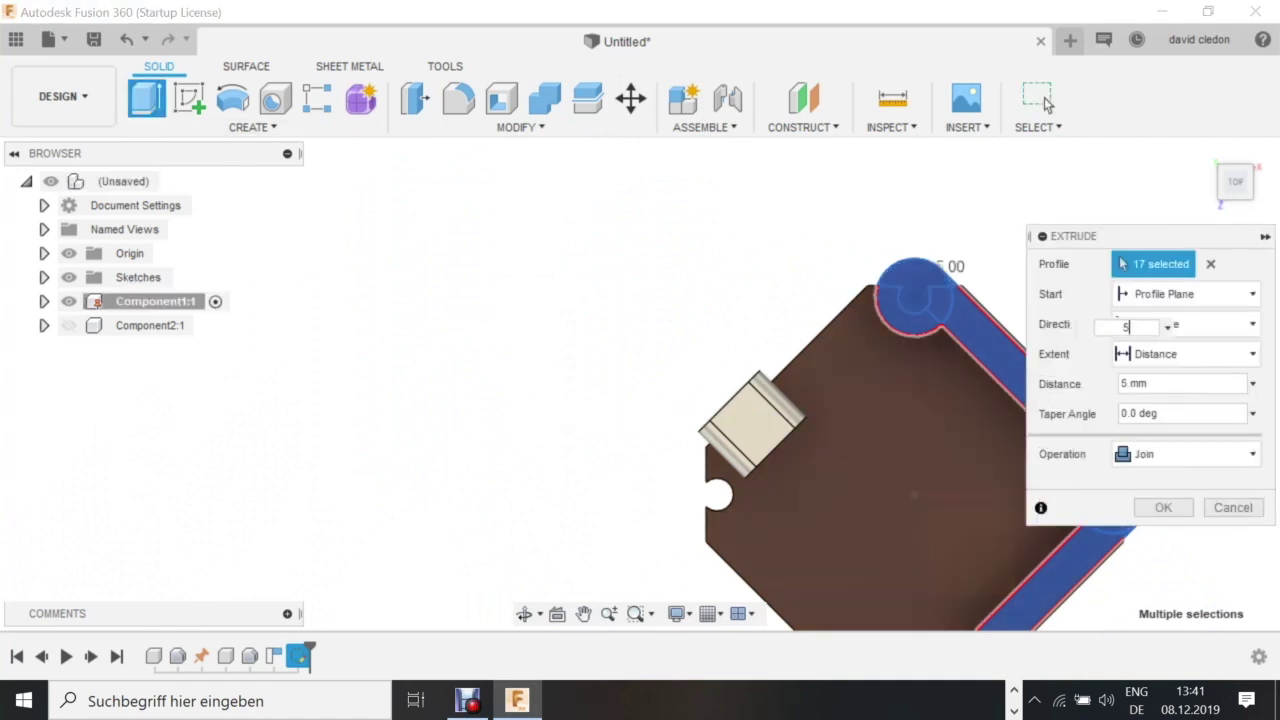
scroll(550, 408, "down", 3)
middle_click_drag(550, 408, 500, 270, "shift")
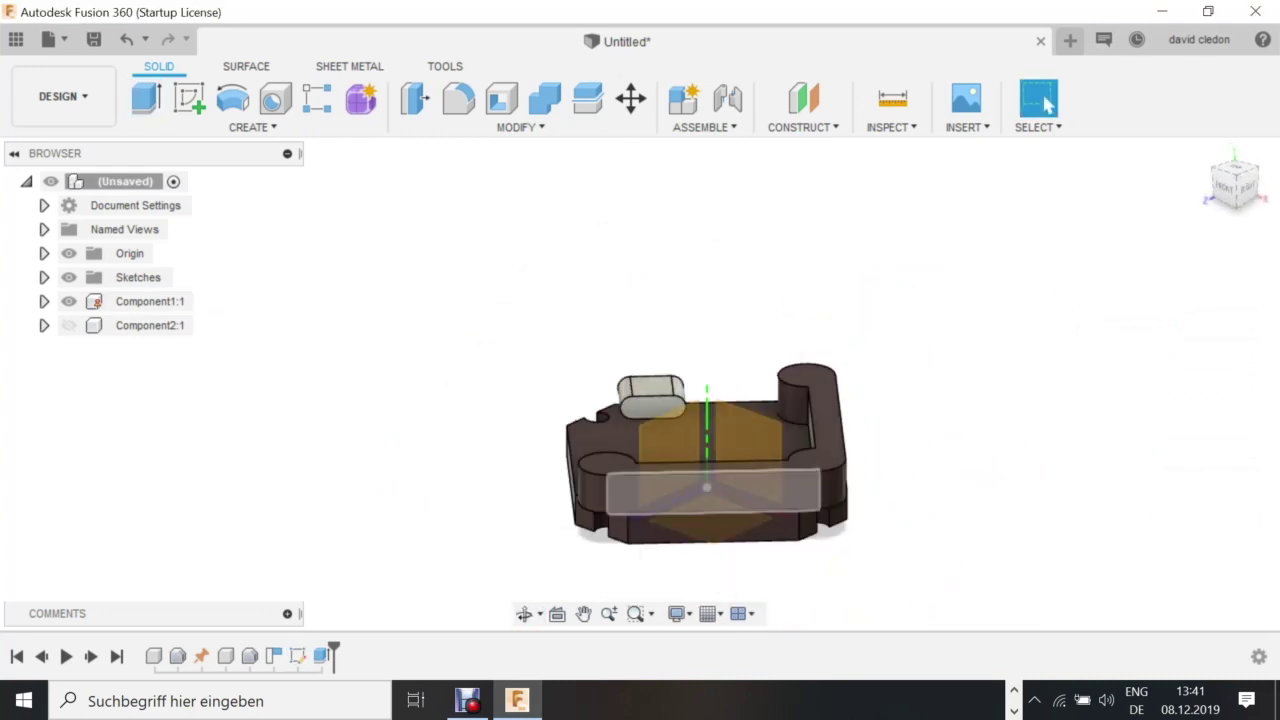
scroll(945, 498, "up", 2)
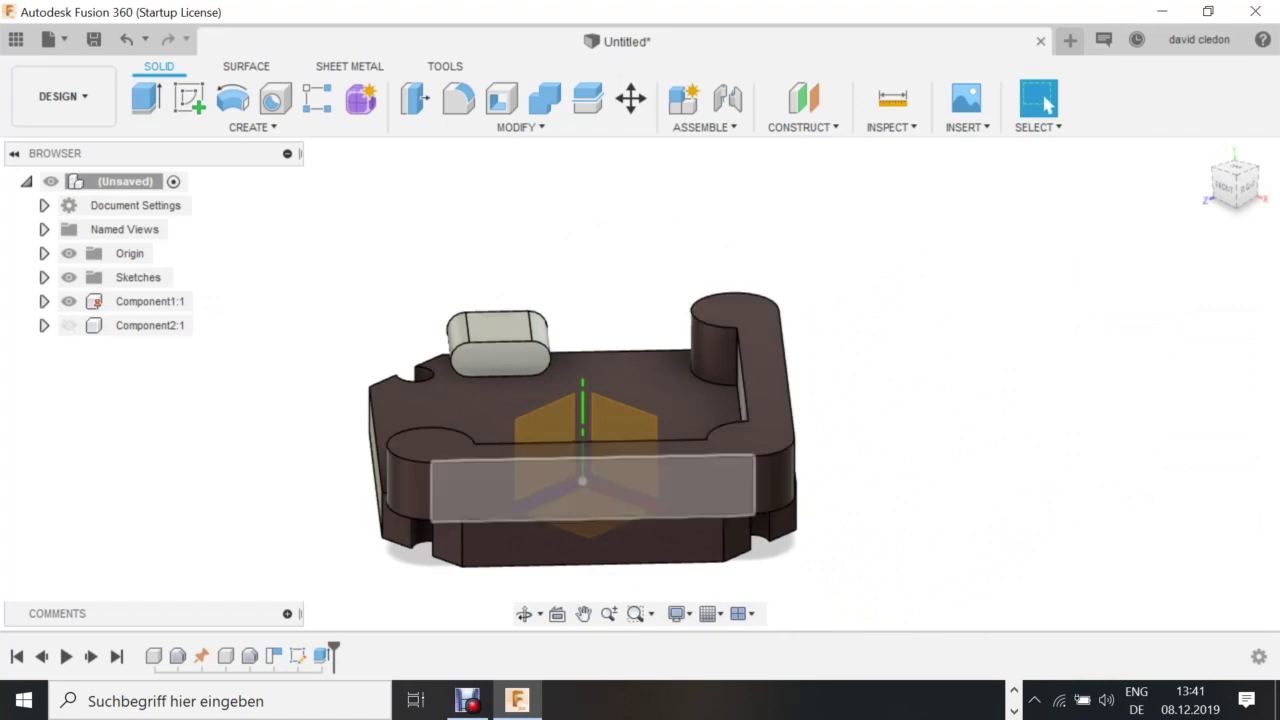
key("ctrl+z")
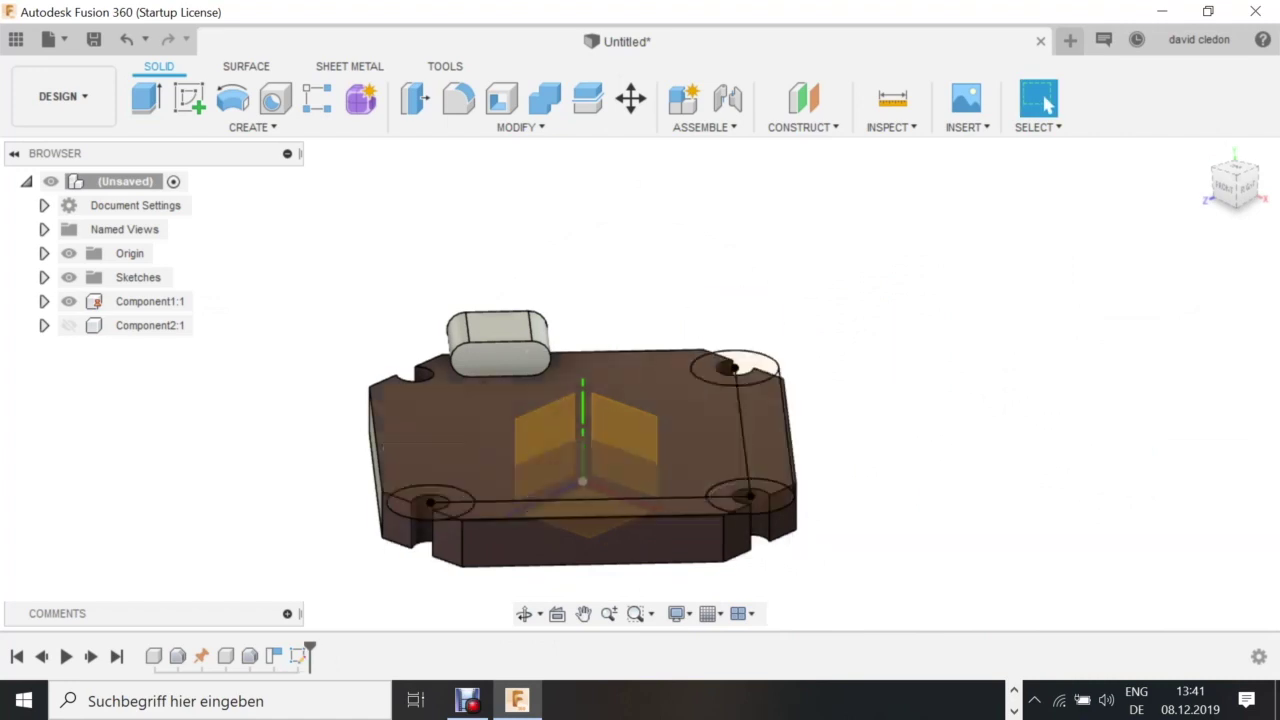
Select the profile regions of the left notch circle and of both arms meeting at the front right corner.
scroll(410, 505, "up", 5)
left_click(405, 515)
left_click(470, 463, "ctrl")
left_click(555, 522, "ctrl")
left_click(850, 520, "ctrl")
scroll(595, 472, "down", 5)
scroll(950, 452, "up", 4)
left_click(740, 380, "shift")
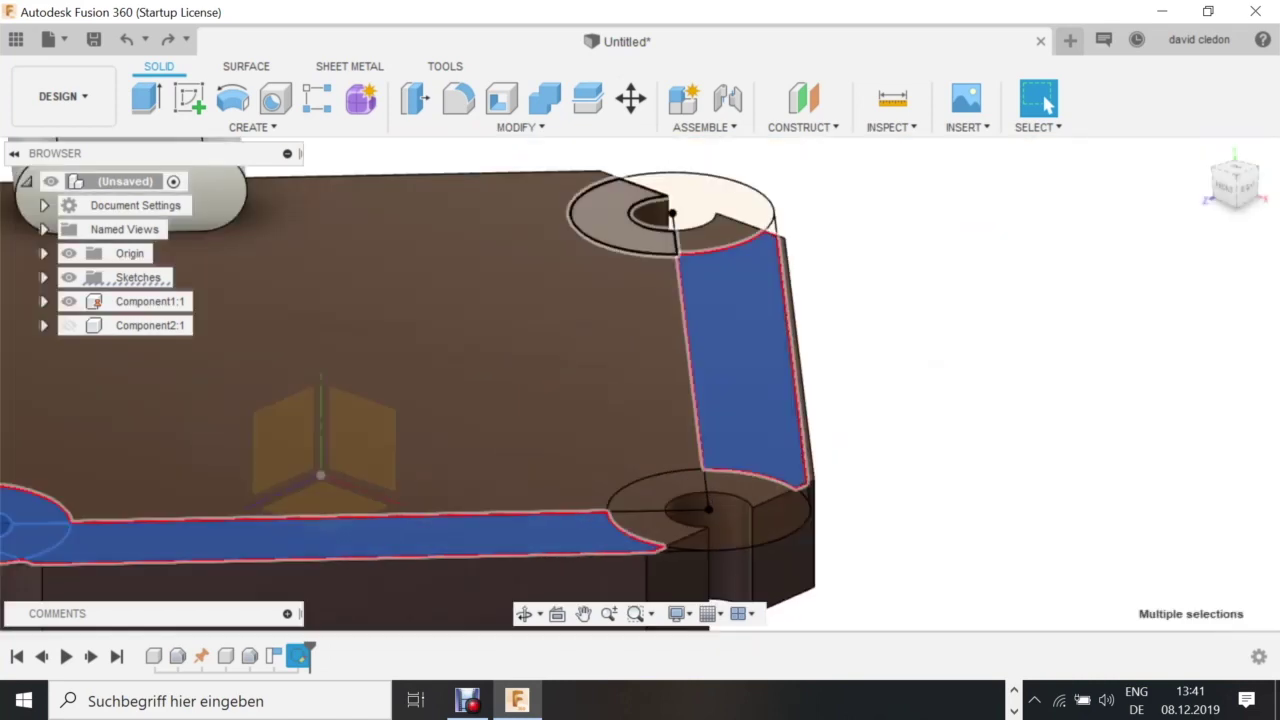
Add the regions of the rear notch circle and its small tangent corner area to the selection.
left_click(666, 209, "shift")
scroll(617, 162, "up", 5)
left_click(735, 215, "ctrl")
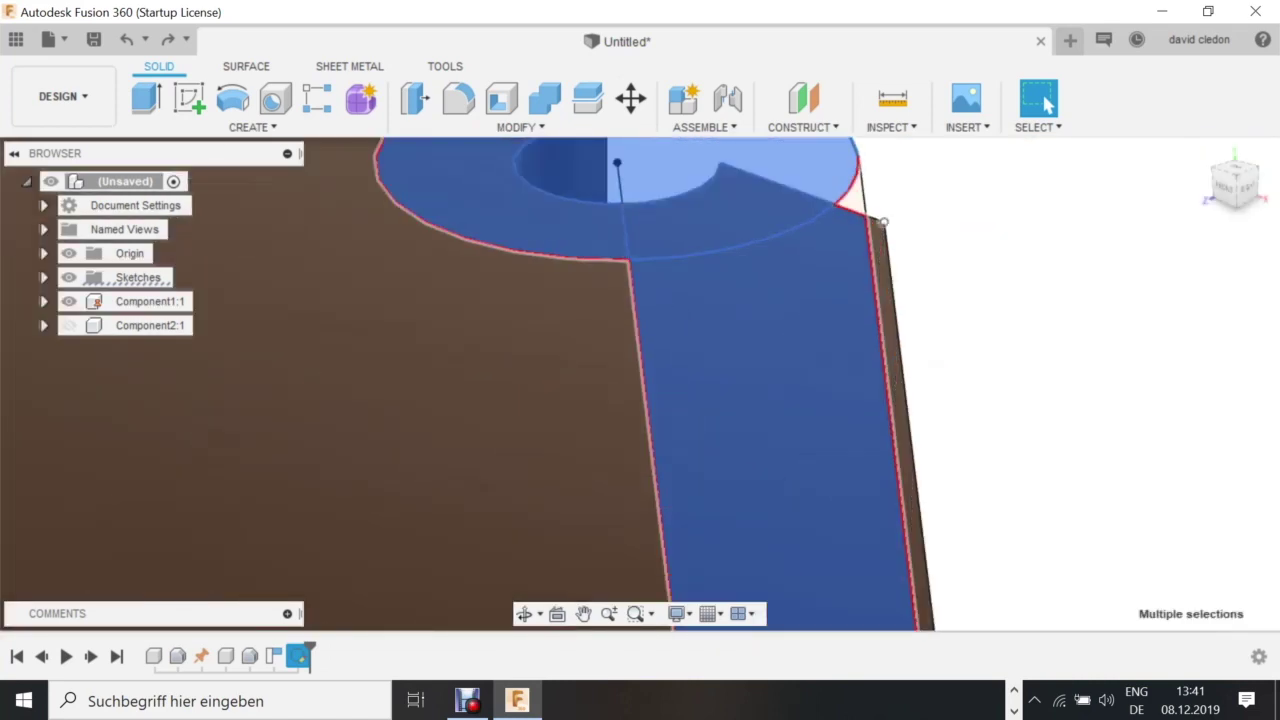
scroll(847, 214, "up", 4)
left_click(866, 188, "ctrl")
Add the ring and outer regions of the notch circle where the two arms meet to the selection.
scroll(982, 350, "down", 6)
middle_click_drag(982, 350, 987, 362)
middle_click_drag(810, 295, 730, 65)
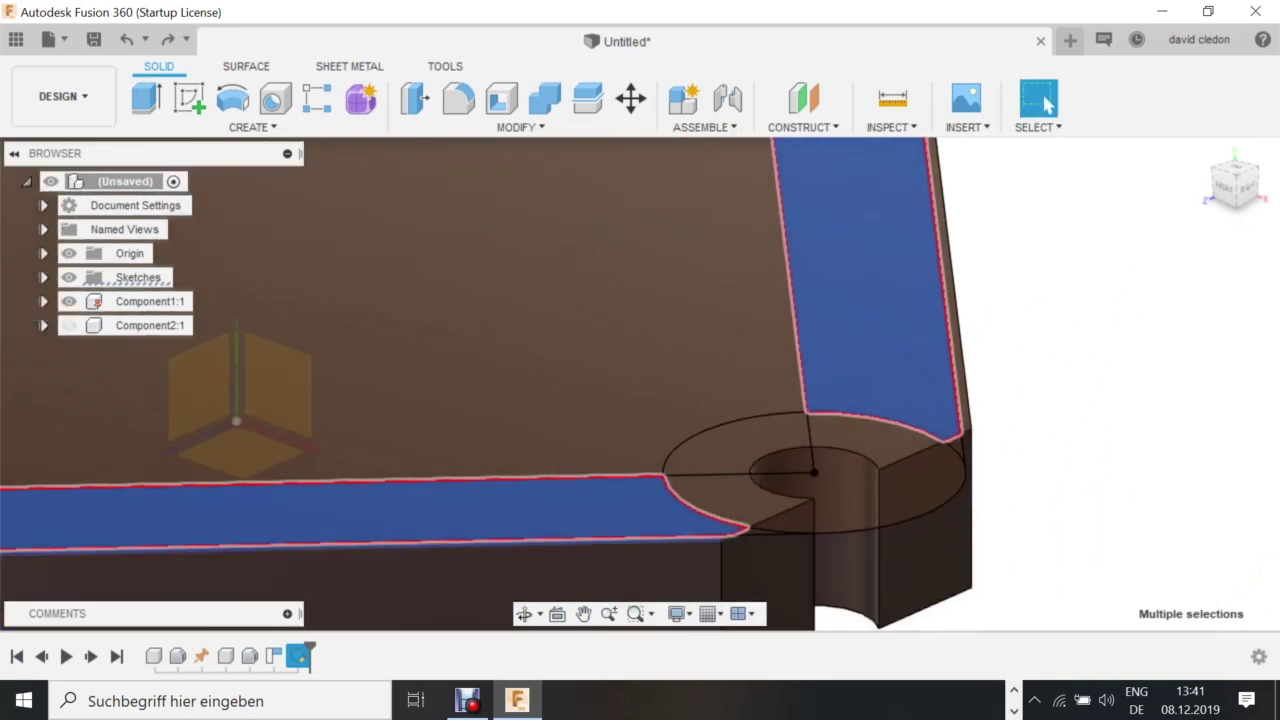
left_click(872, 432, "ctrl")
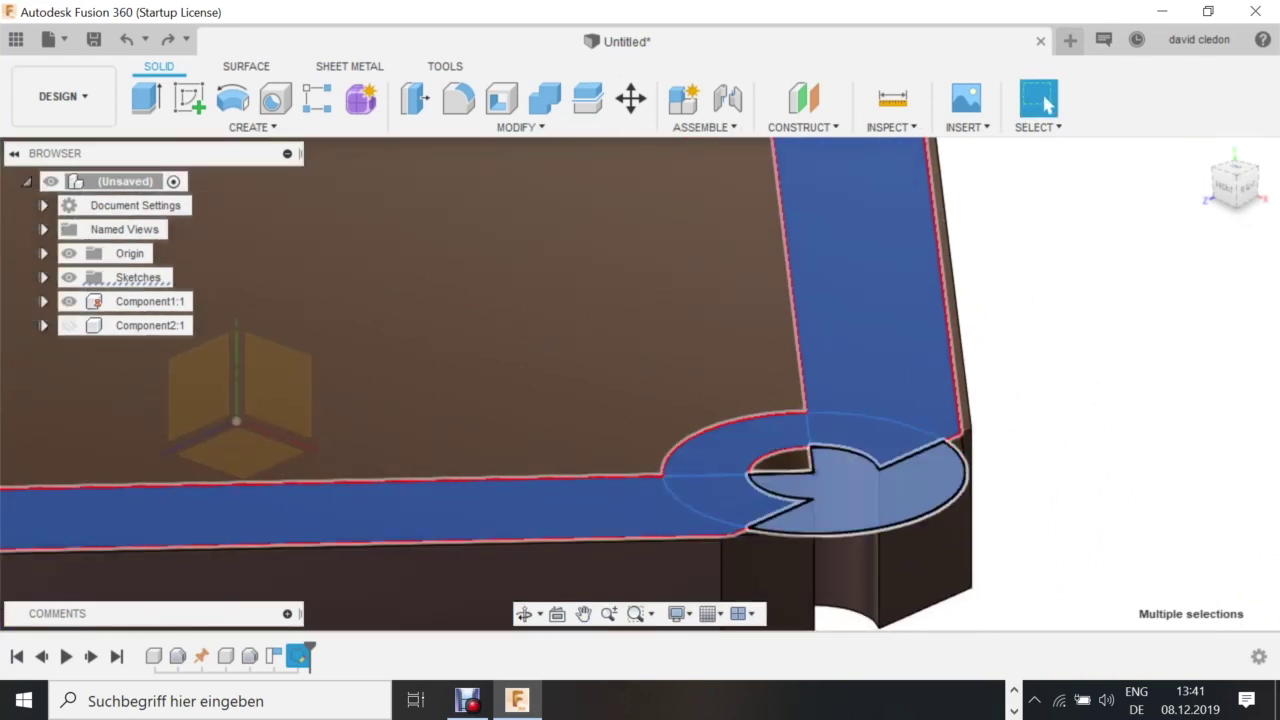
left_click(850, 510, "ctrl")
Add the small tangent areas beside the corner notch circle to the profile selection.
scroll(759, 530, "up", 5)
left_click(750, 533, "ctrl")
scroll(800, 476, "down", 2)
middle_click_drag(1243, 290, 900, 356)
scroll(900, 356, "up", 2)
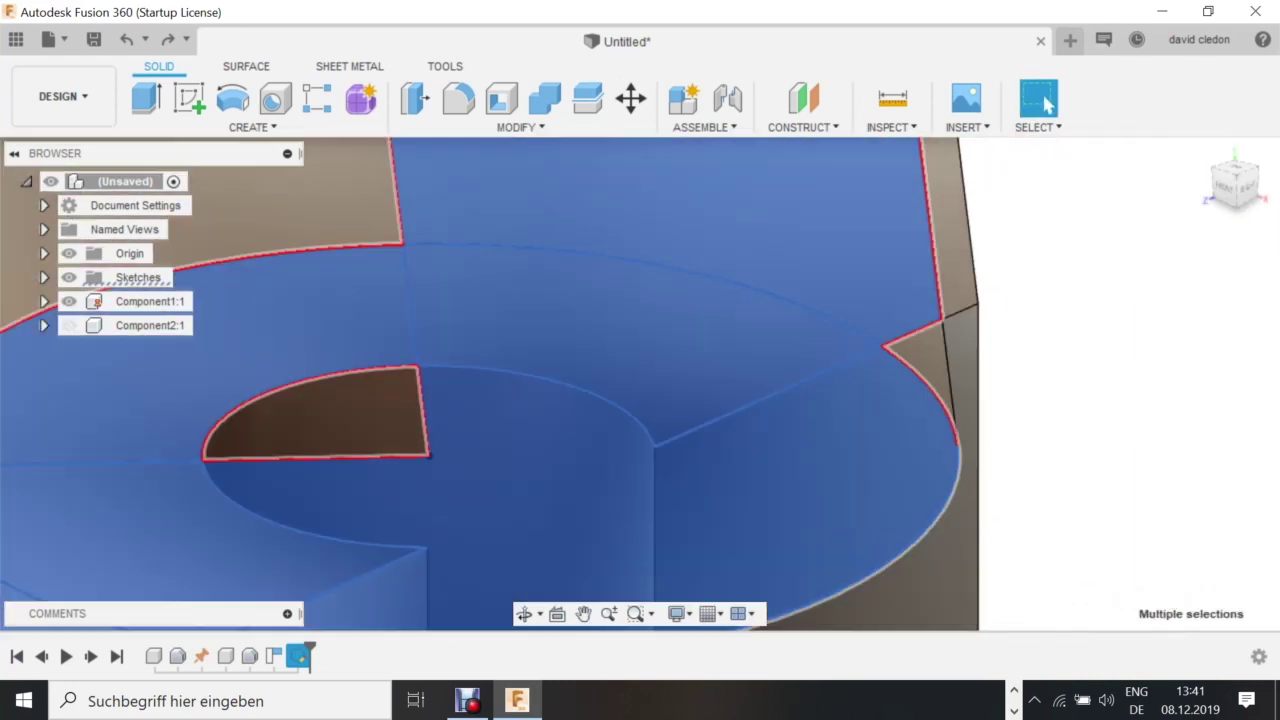
left_click(930, 362, "ctrl")
scroll(1063, 452, "down", 6)
scroll(1040, 448, "down", 1)
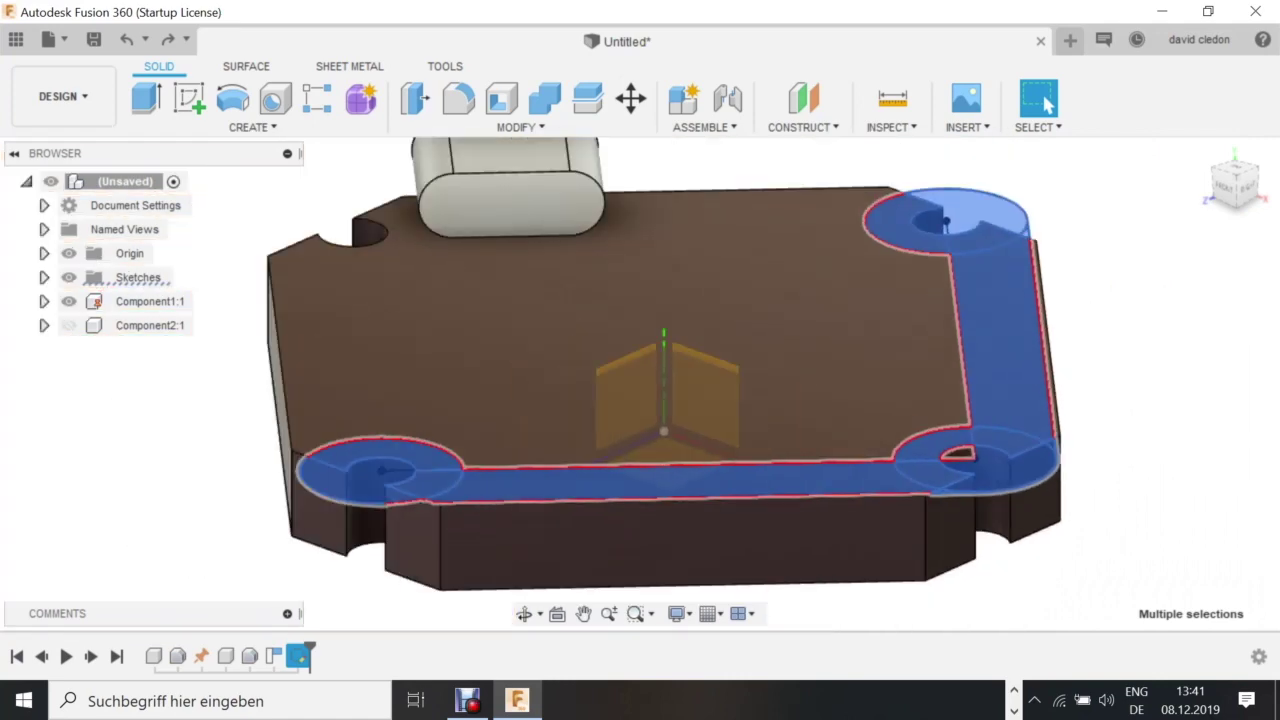
Extrude the selected profiles 5 mm upward as a new component.
scroll(394, 502, "up", 8)
scroll(640, 400, "down", 8)
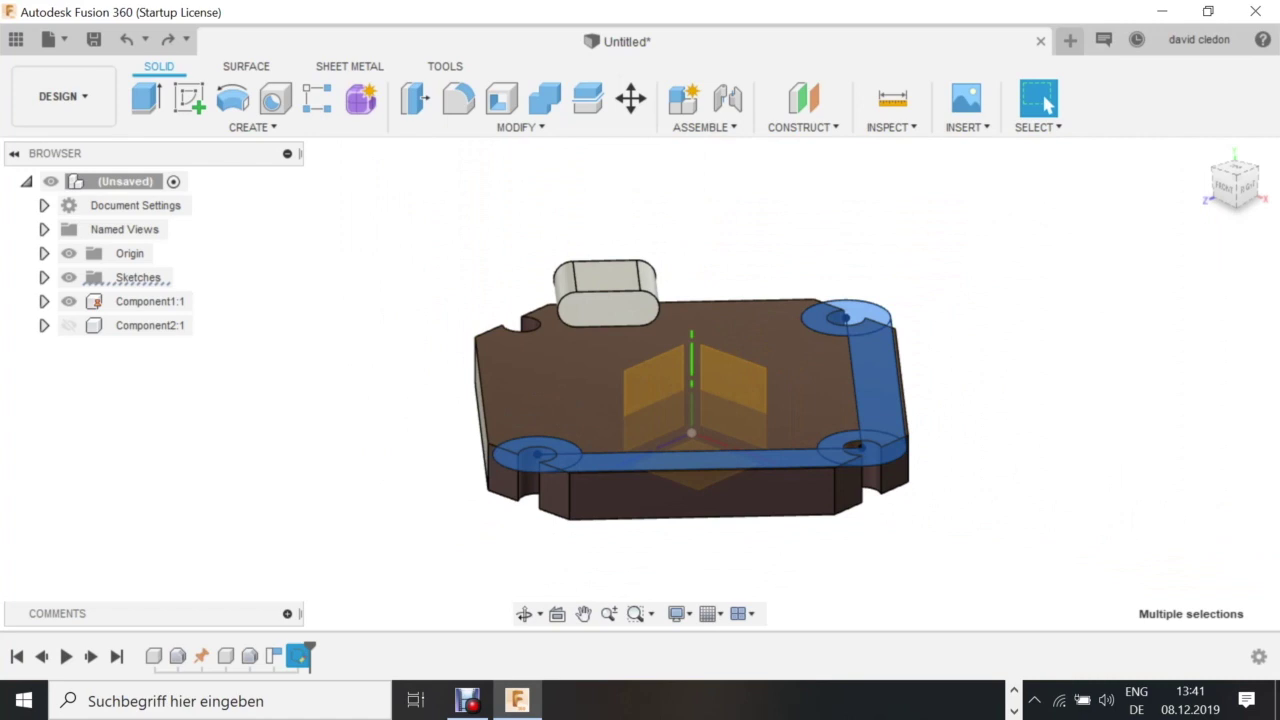
key("e")
key("e")
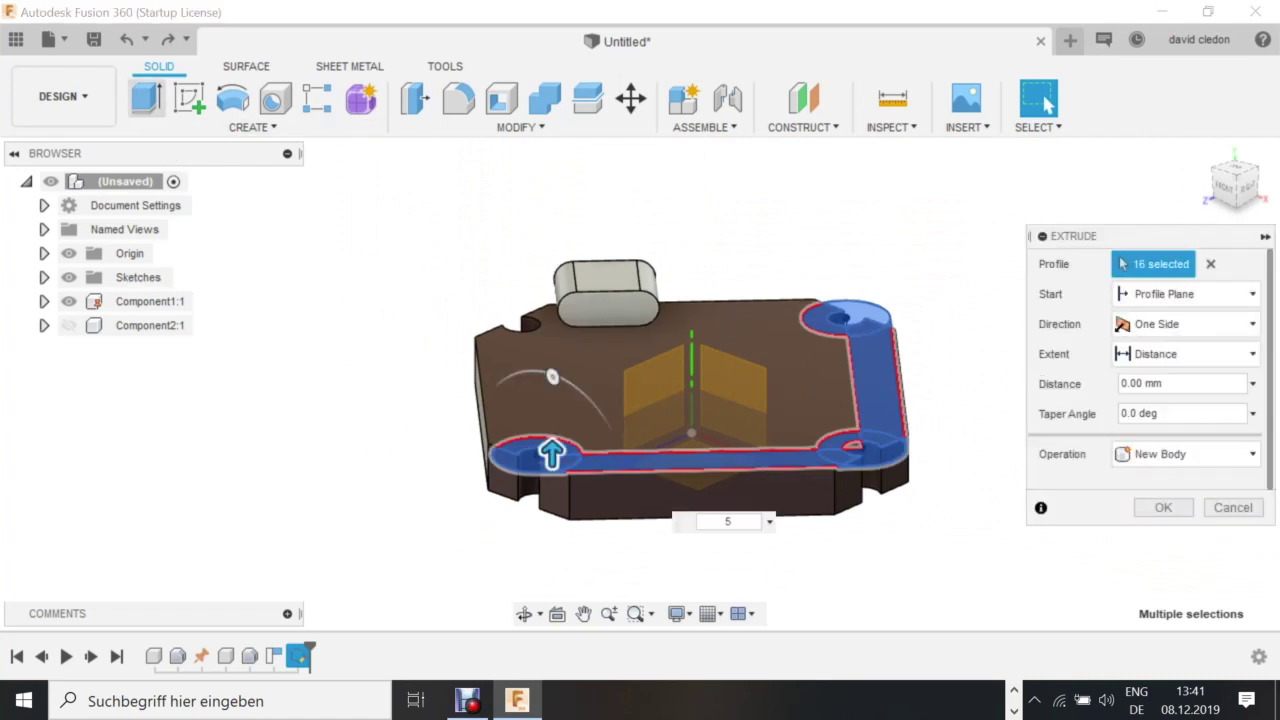
left_click(1186, 454)
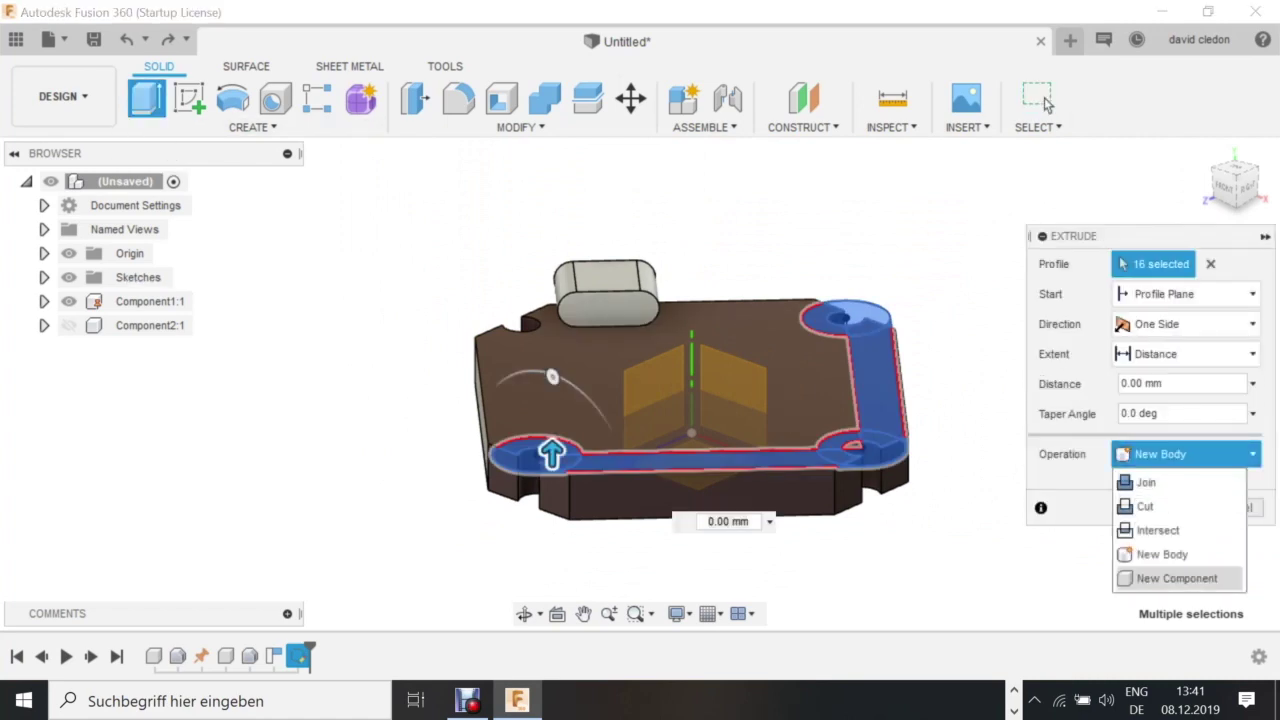
key("Return")
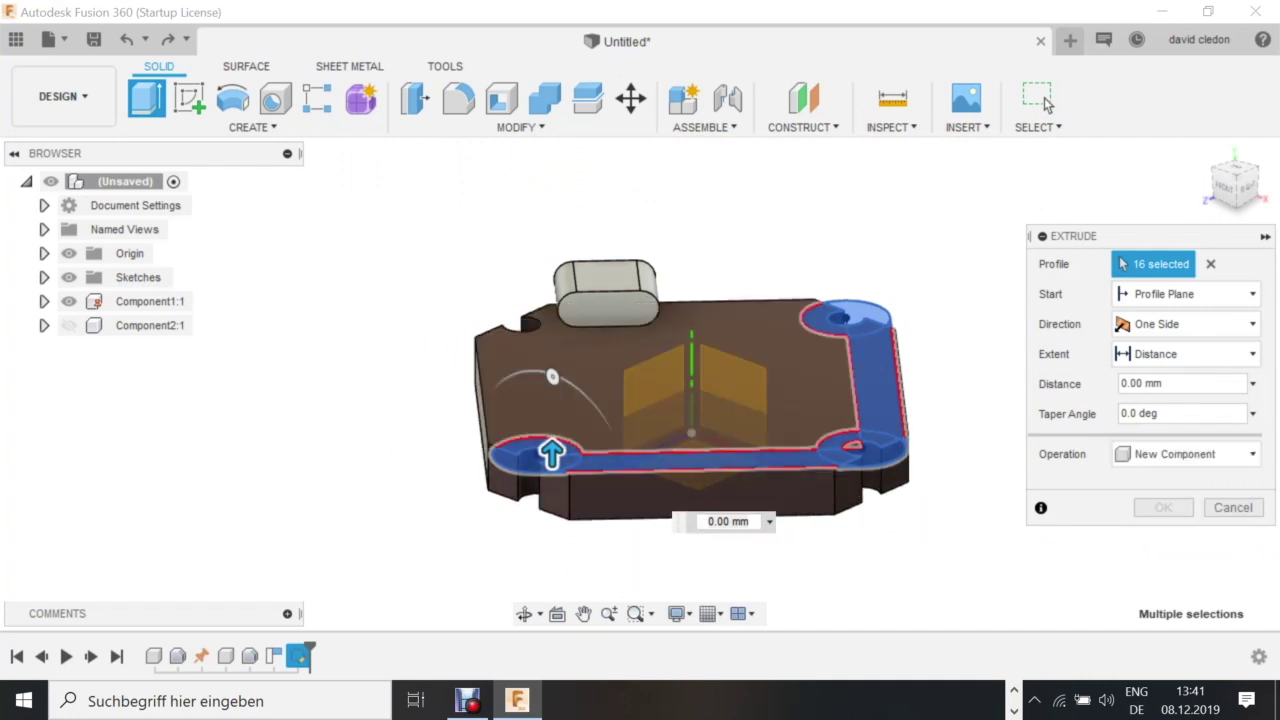
left_click_drag(552, 454, 551, 393)
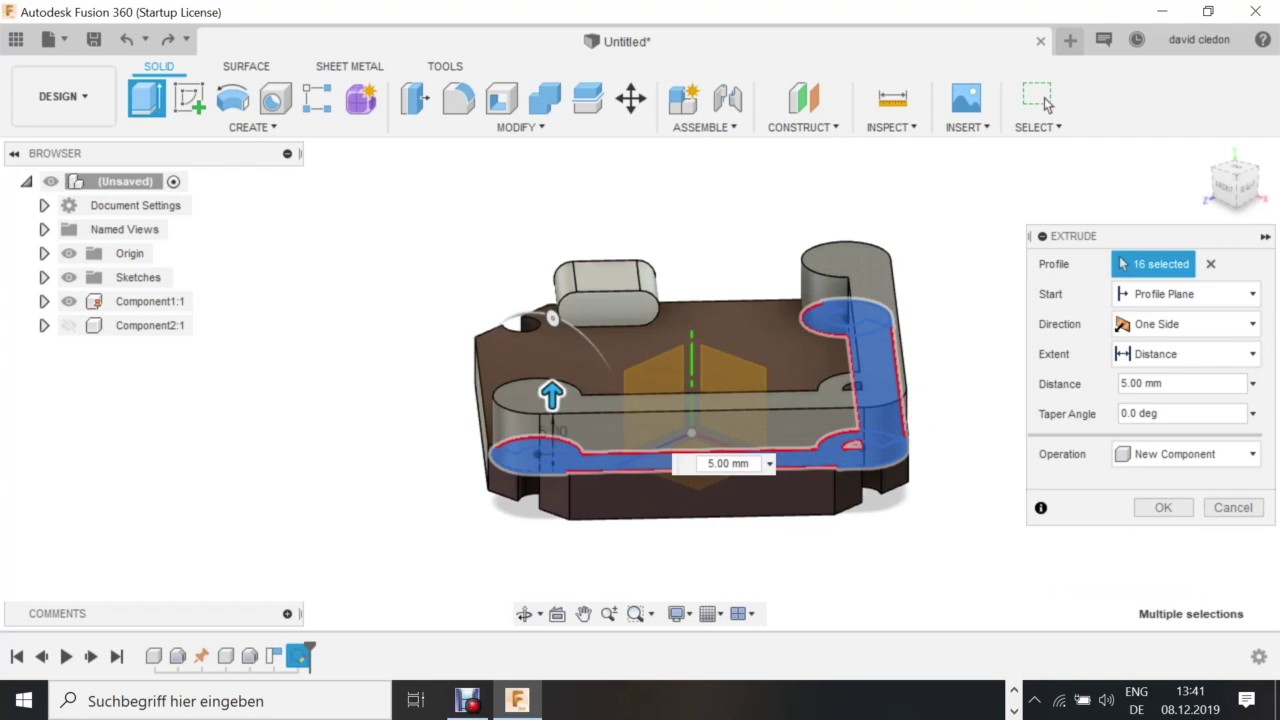
key("Return")
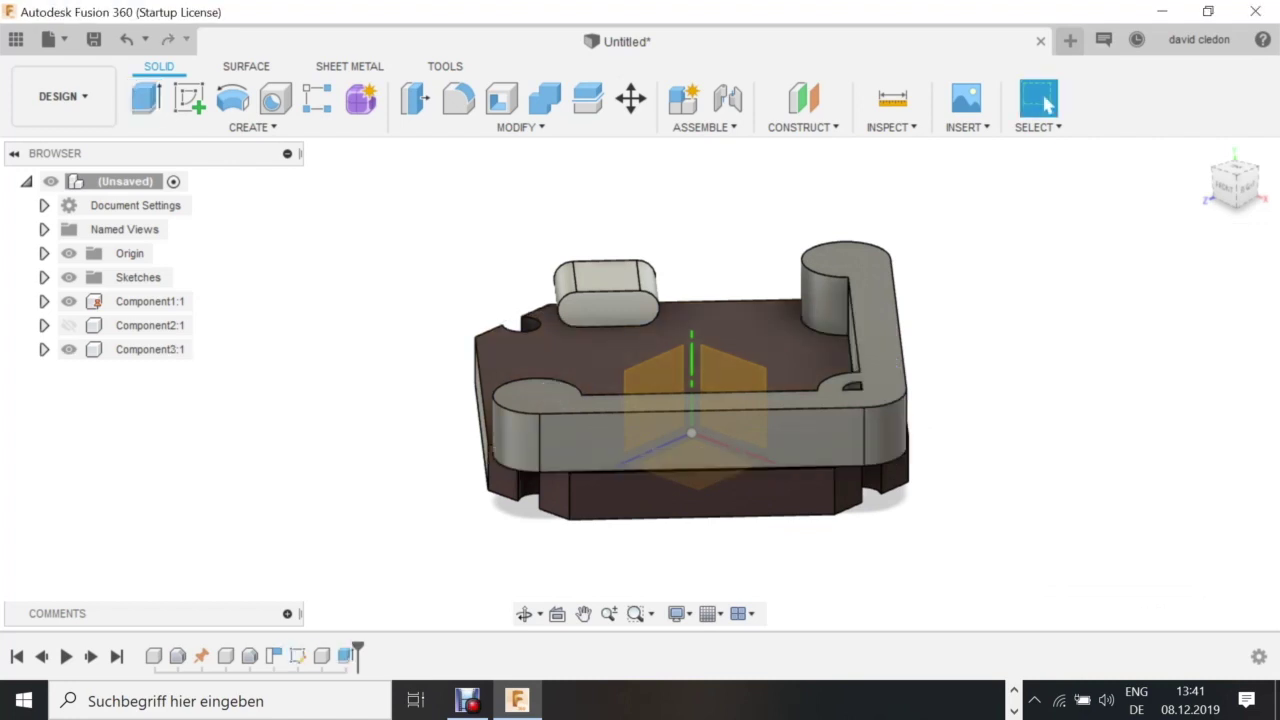
Select the inner walls of the small quarter-round hole in the mount's corner and delete these faces to close it.
left_click(524, 614)
left_click_drag(560, 500, 485, 265)
left_click(1040, 100)
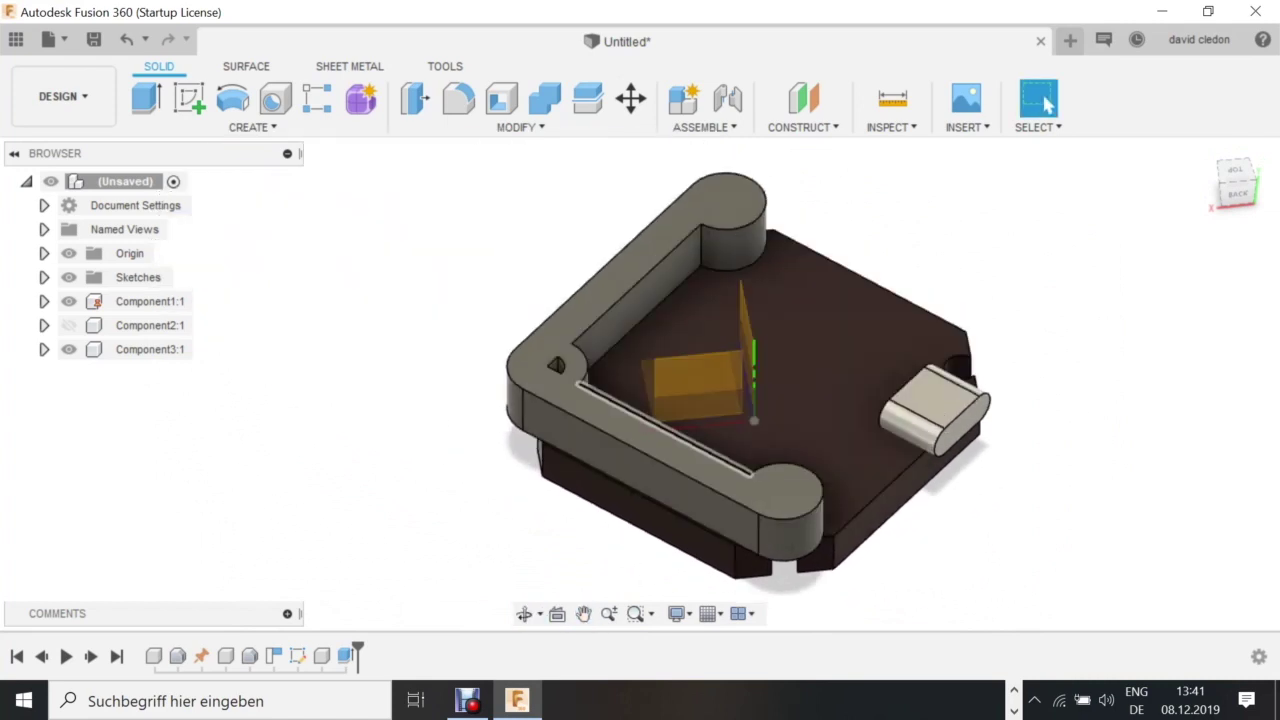
scroll(495, 333, "up", 5)
left_click(510, 368)
left_click(565, 370, "ctrl")
scroll(560, 400, "down", 5)
left_click(524, 613)
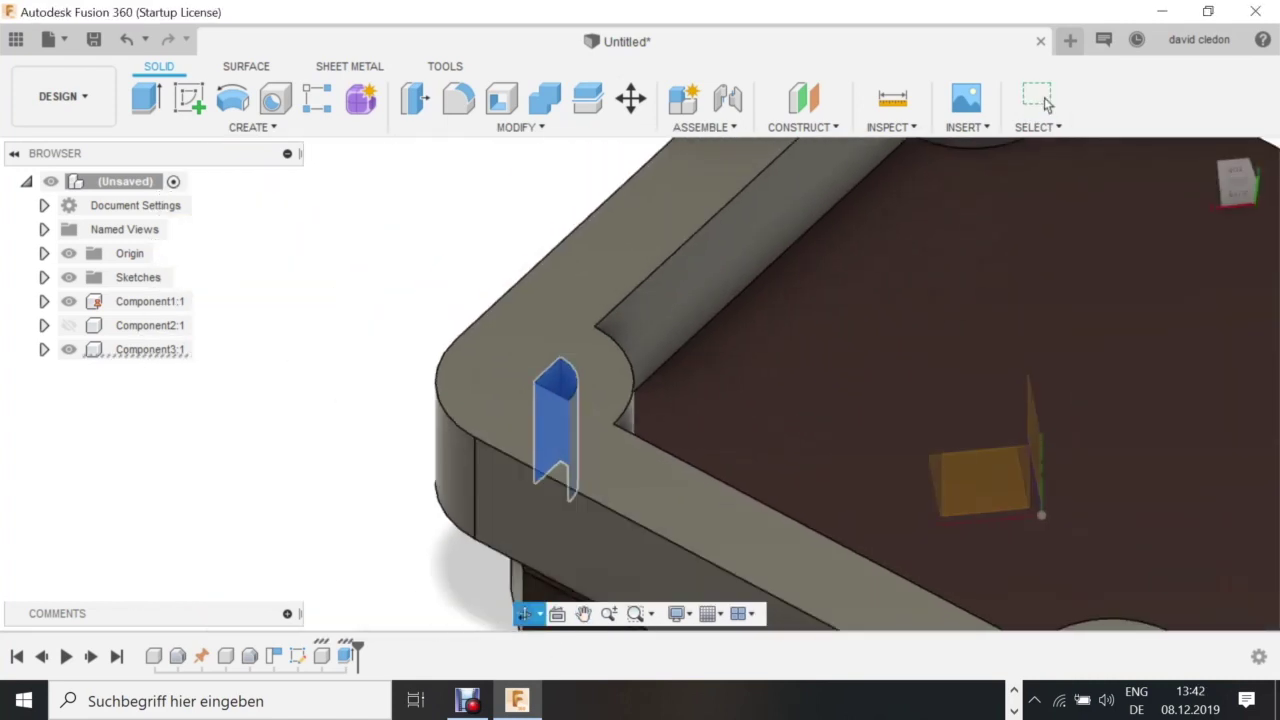
middle_click_drag(560, 430, 740, 315, "shift")
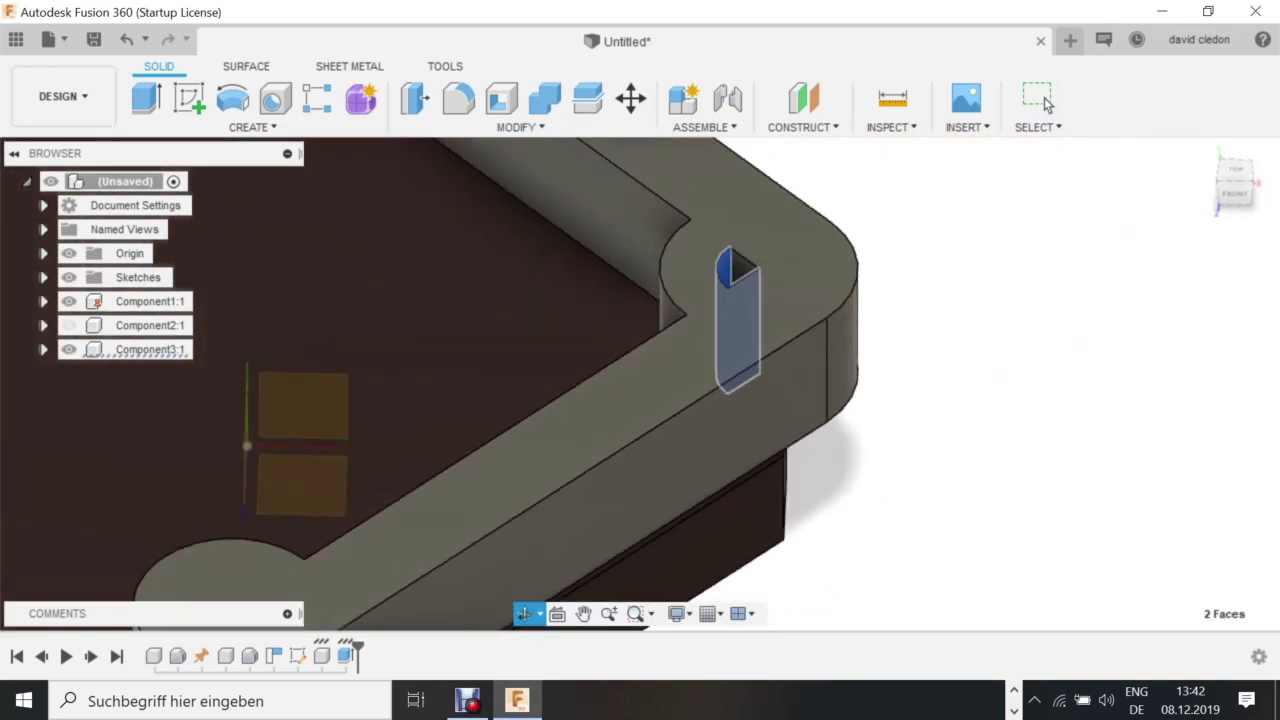
scroll(760, 280, "up", 2)
left_click(1044, 97)
left_click(736, 268, "ctrl")
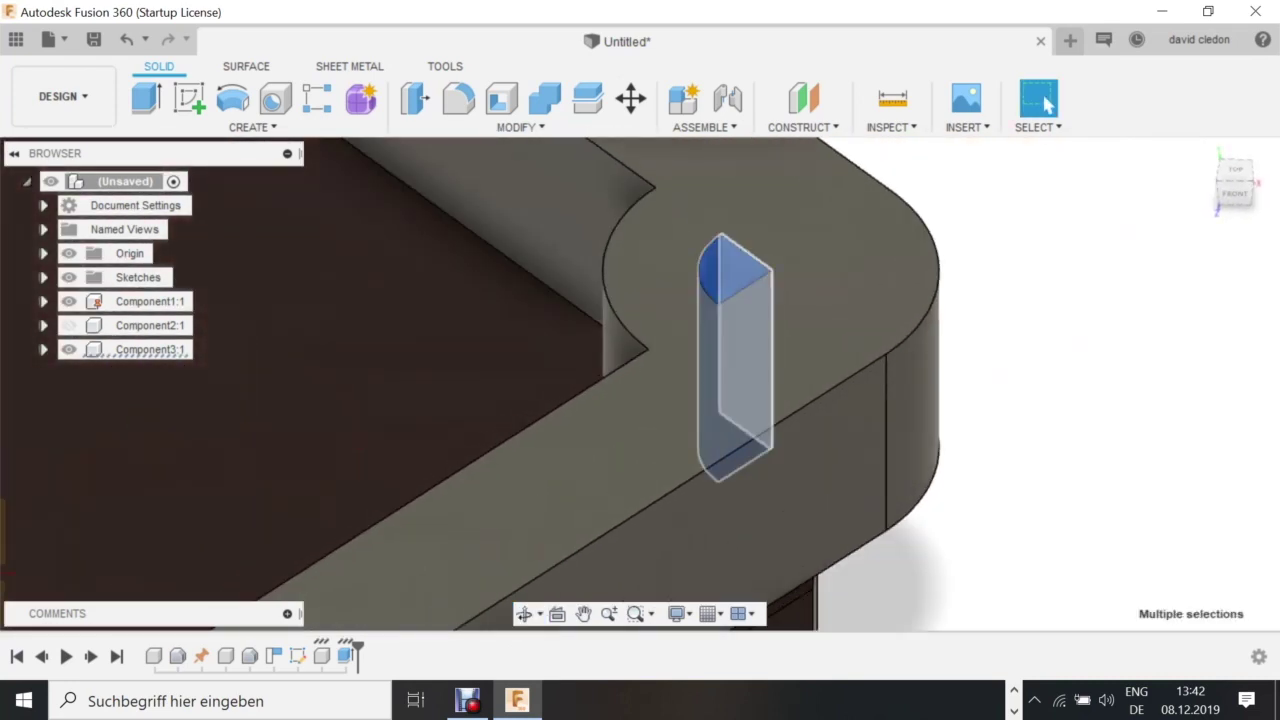
right_click(738, 270)
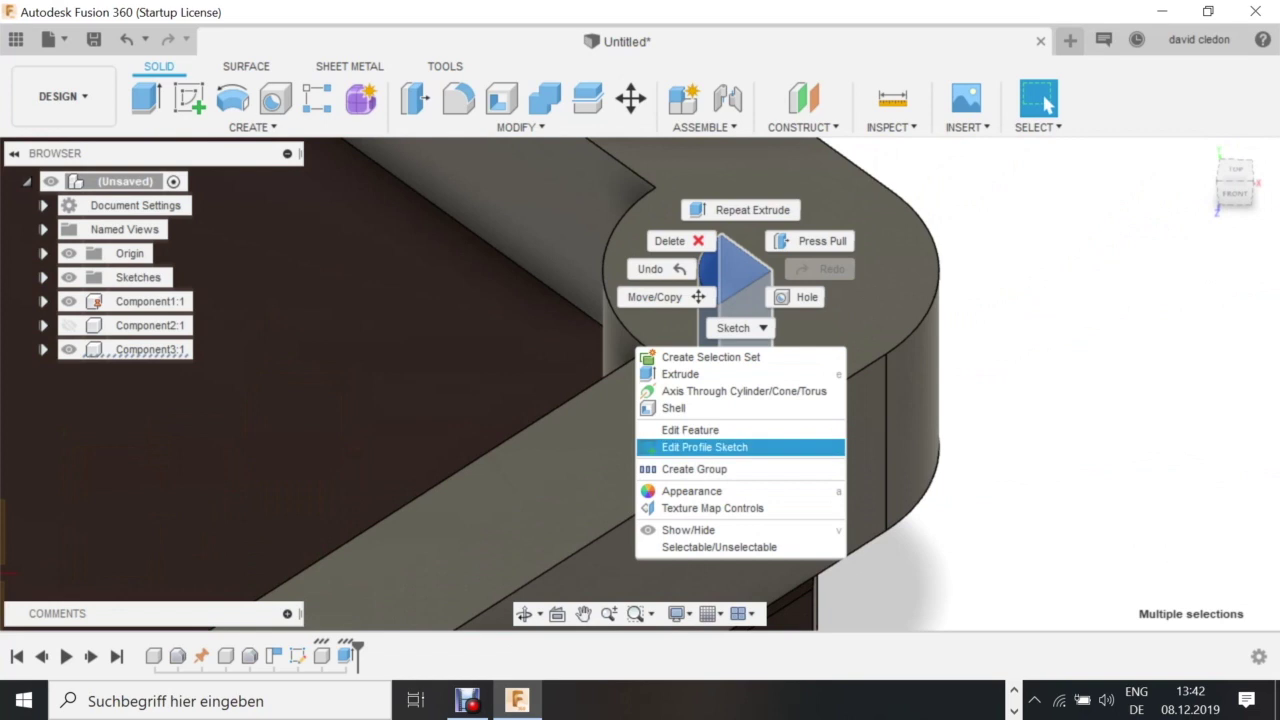
key("Escape")
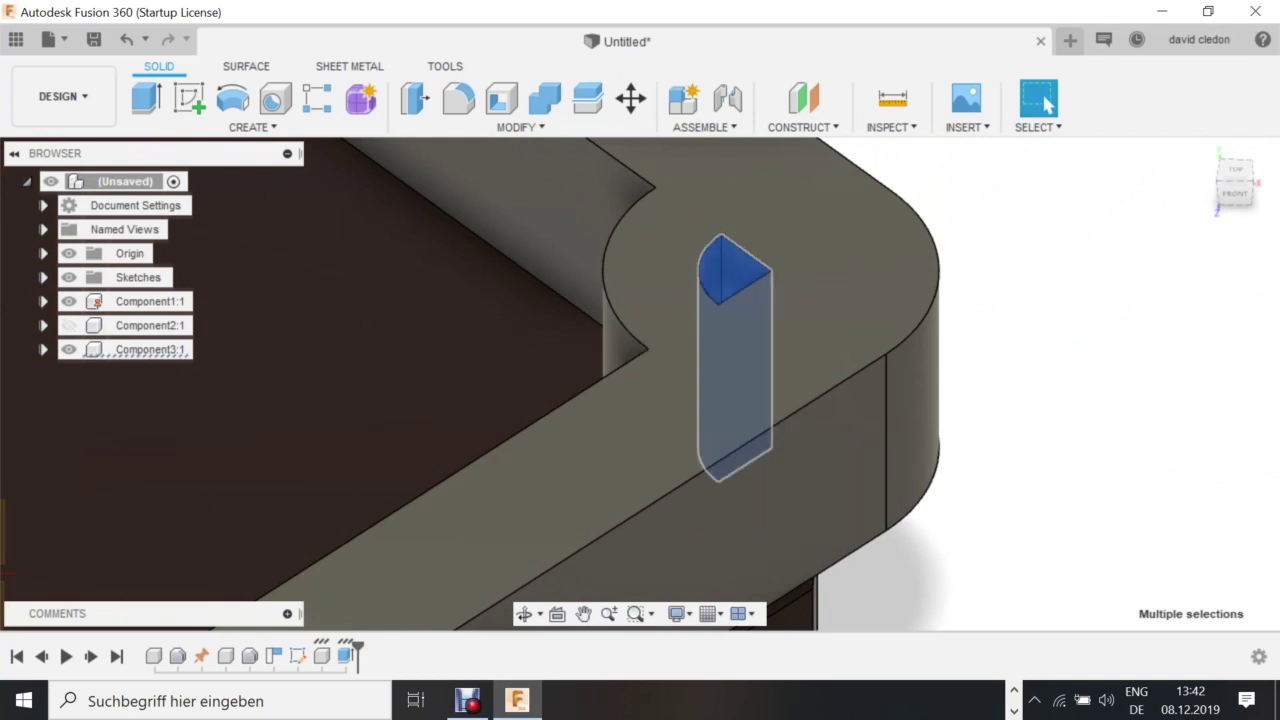
key("Delete")
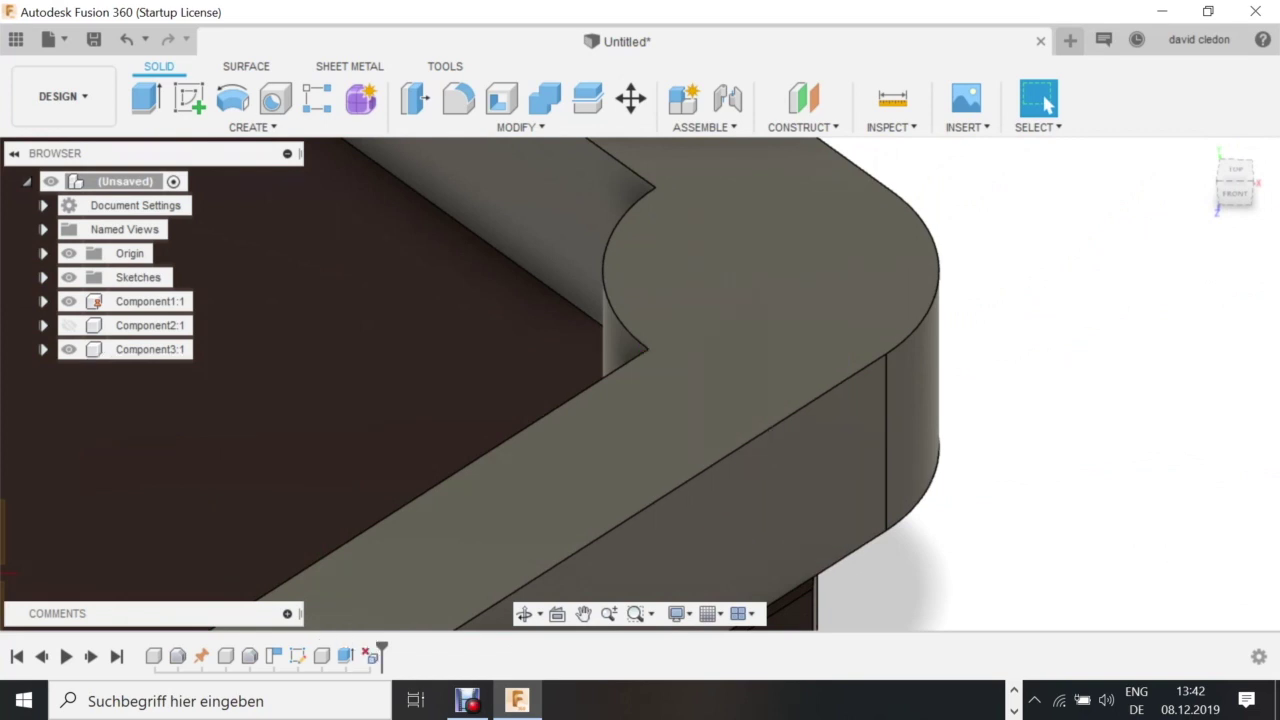
Show the hidden camera component, Component2, above the board.
scroll(1057, 311, "down", 6)
scroll(1025, 318, "up", 1)
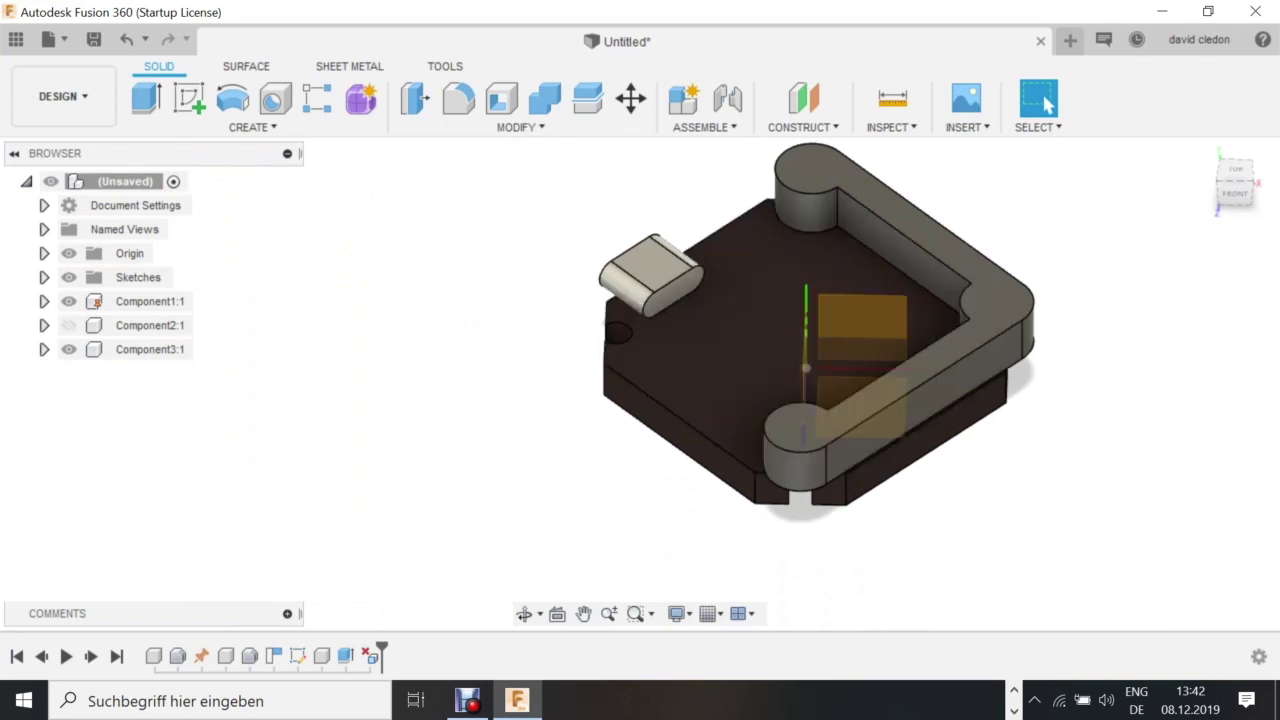
middle_click_drag(900, 365, 733, 413)
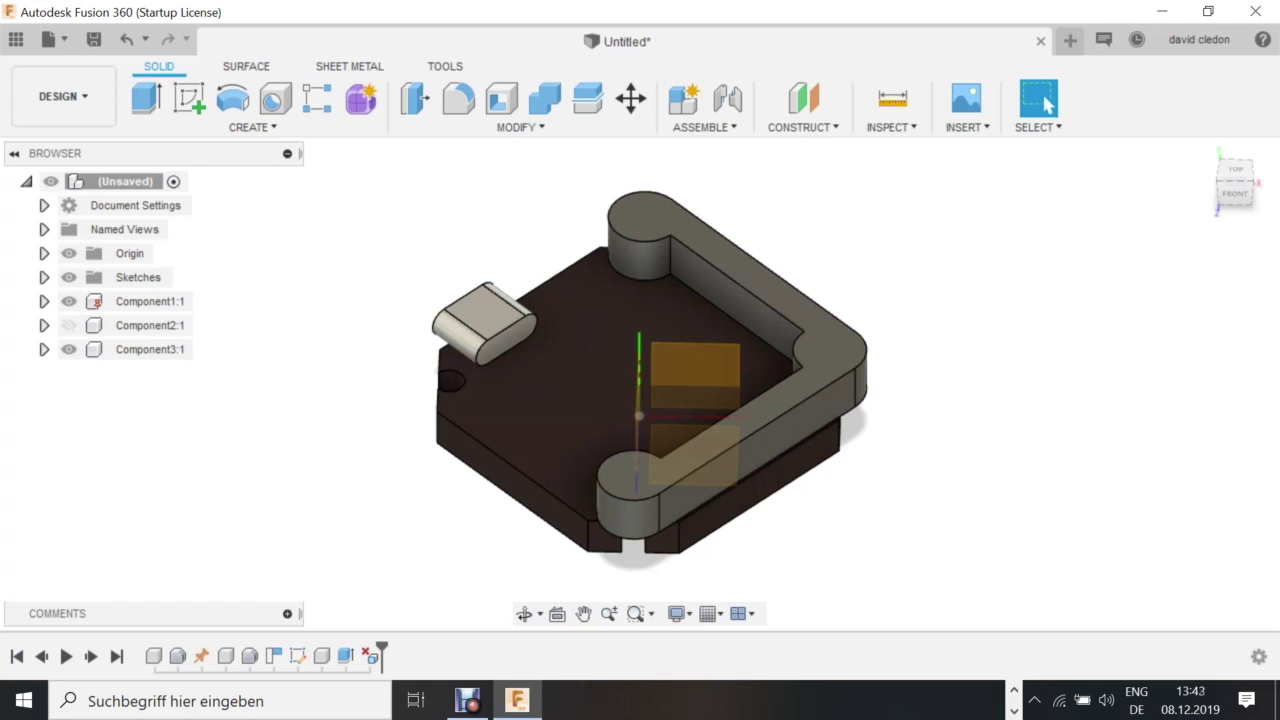
left_click(69, 325)
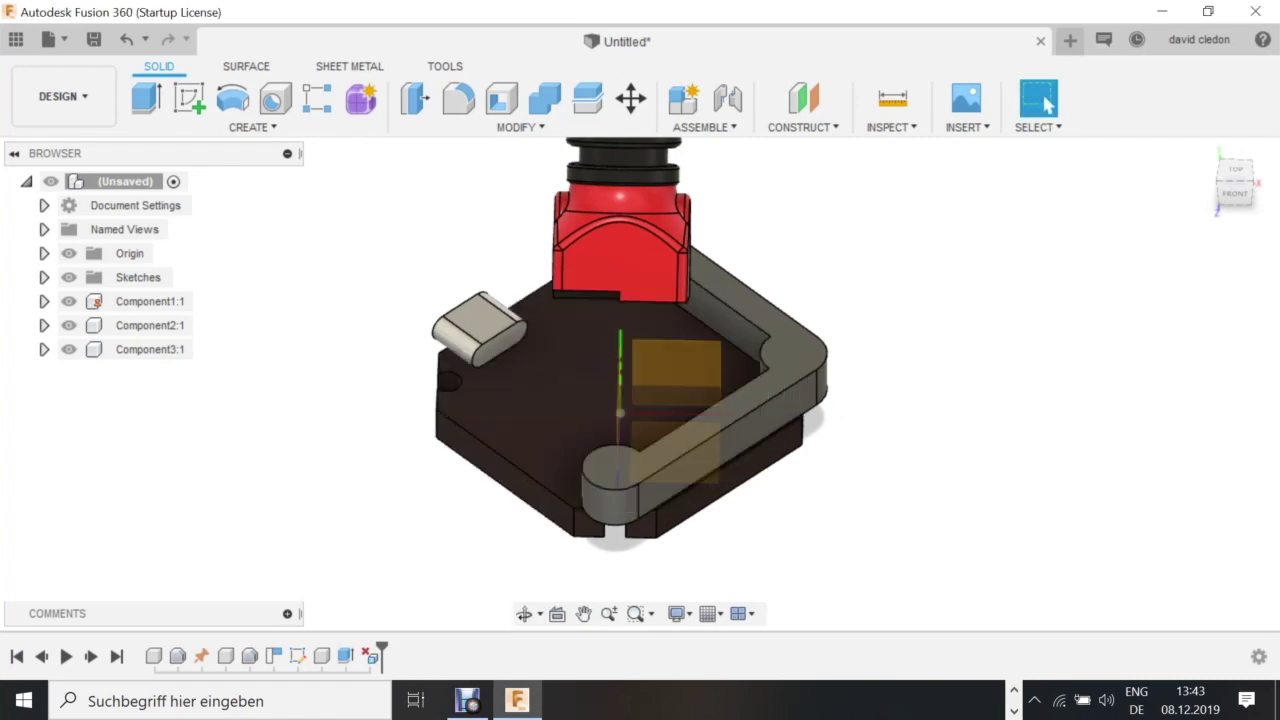
Start a sketch on the vertical plane parallel to the side of the camera.
left_click(524, 614)
mouse_move(640, 400)
left_mouse_down()
mouse_move(430, 350)
mouse_move(425, 365)
left_mouse_up()
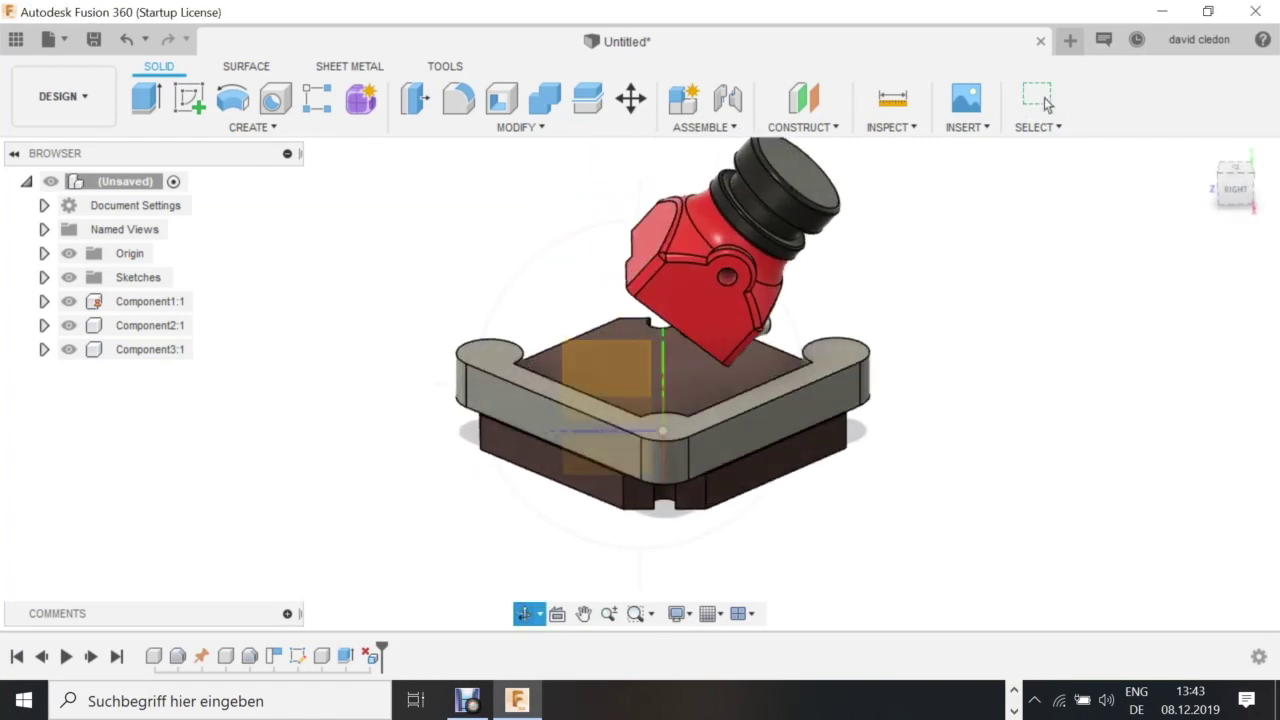
left_click(189, 98)
left_click(690, 305)
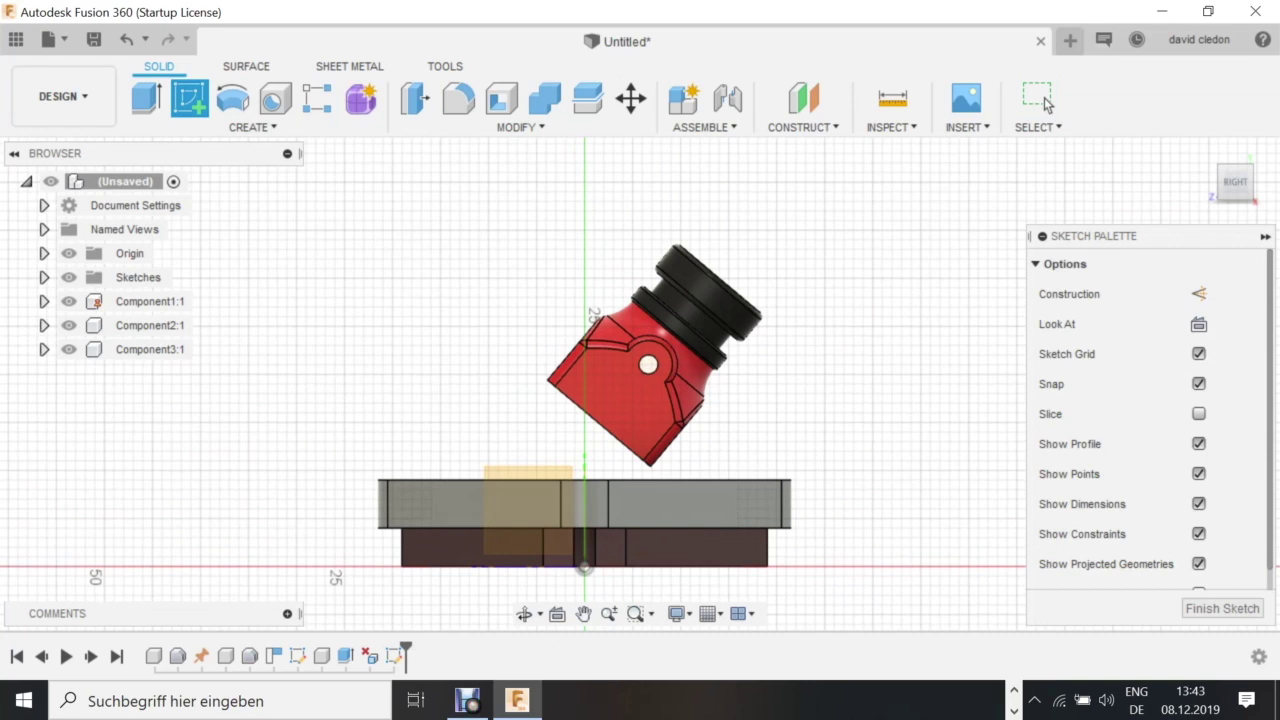
scroll(641, 373, "up", 5)
scroll(719, 367, "down", 3)
Draw a centre circle 8 mm in diameter around the screw hole in the camera's side.
key("c")
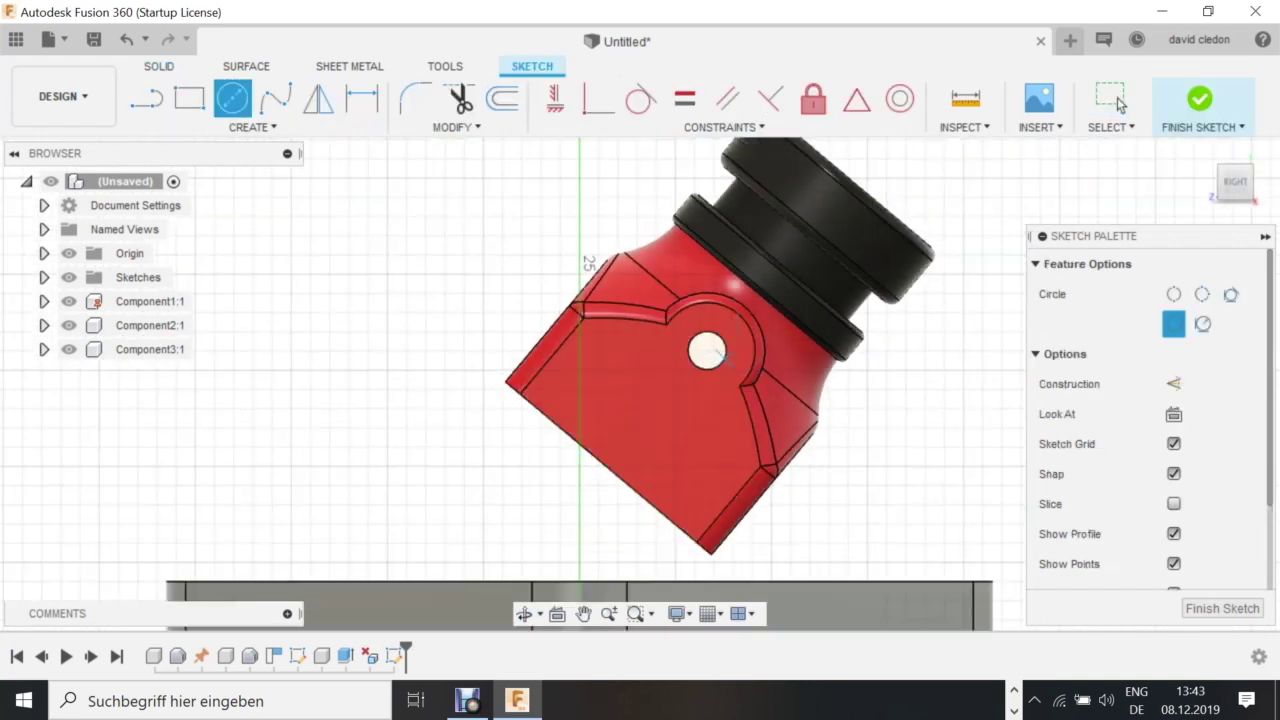
left_click(706, 350)
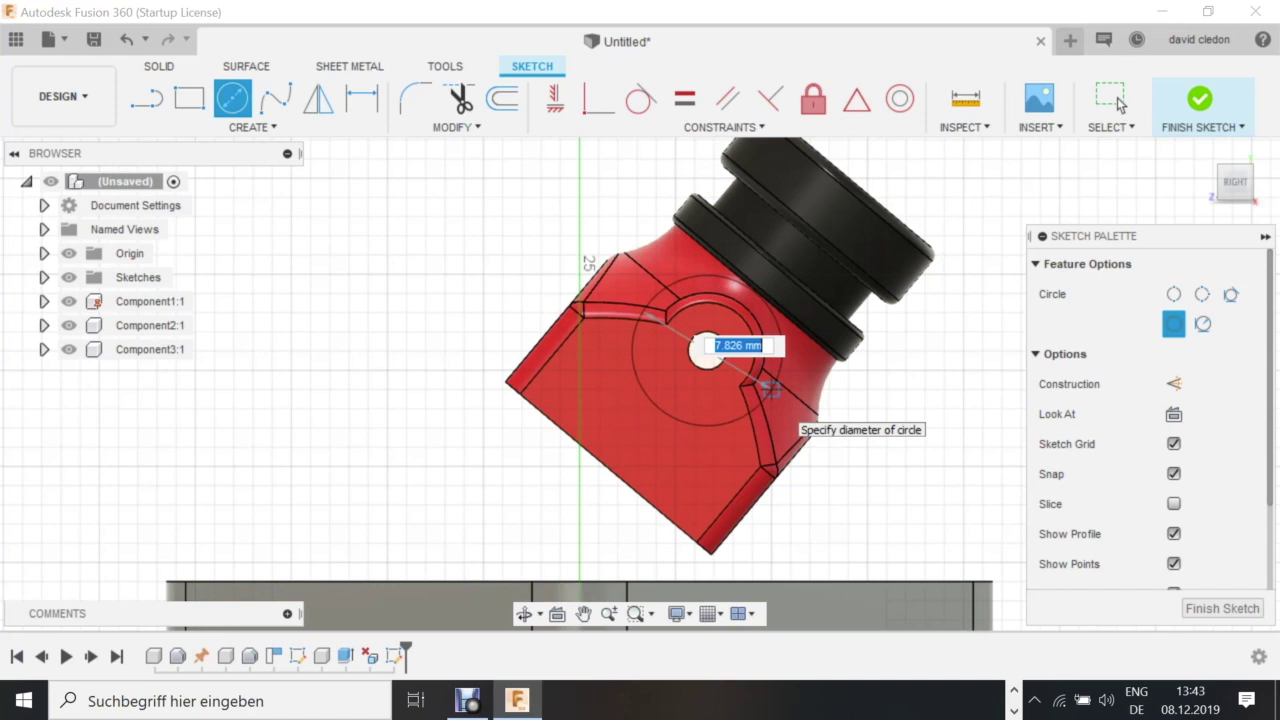
type("7")
key("Tab")
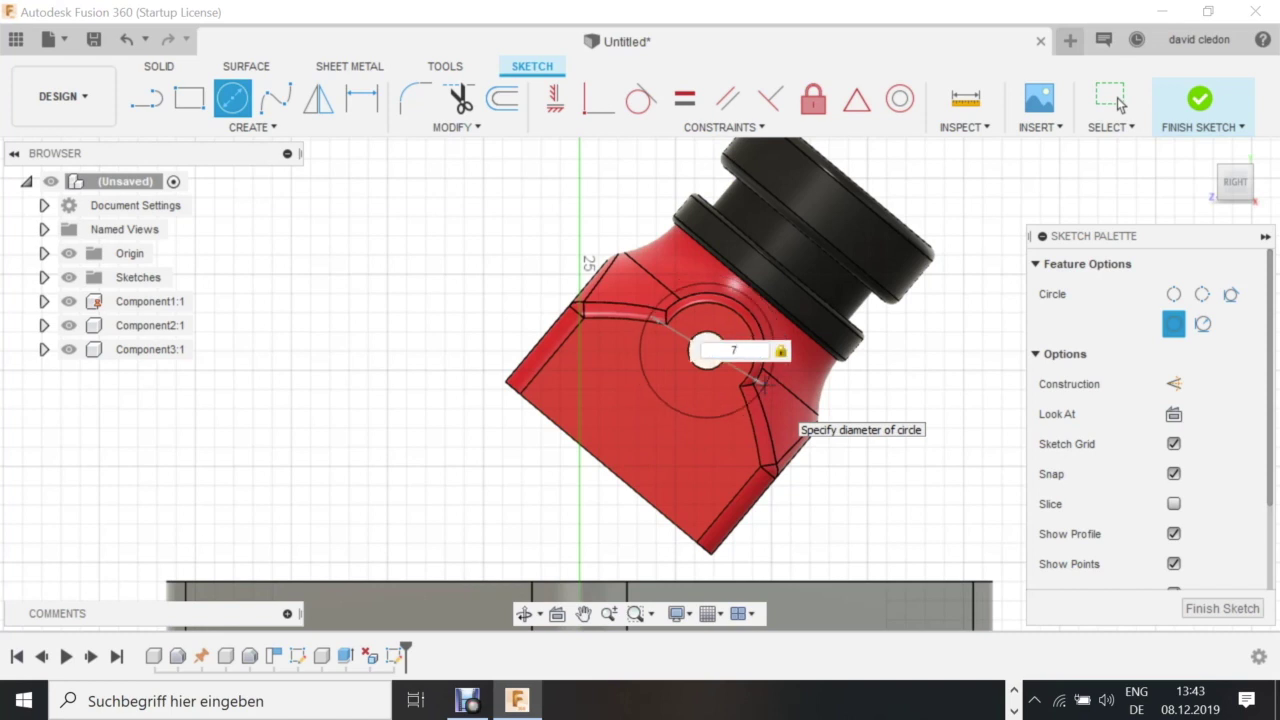
type("8")
key("Return")
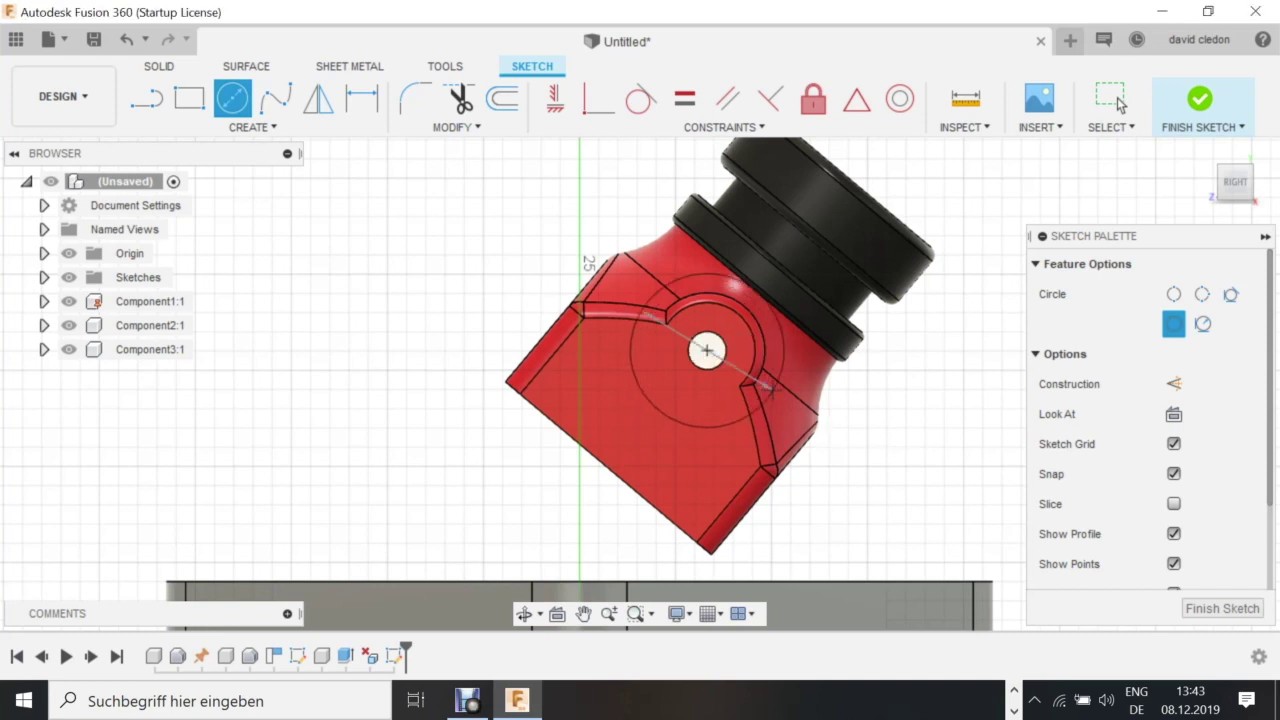
Finish the sketch and extrude the ring around the camera's screw hole 3 mm outward as a new body.
left_click(1118, 103)
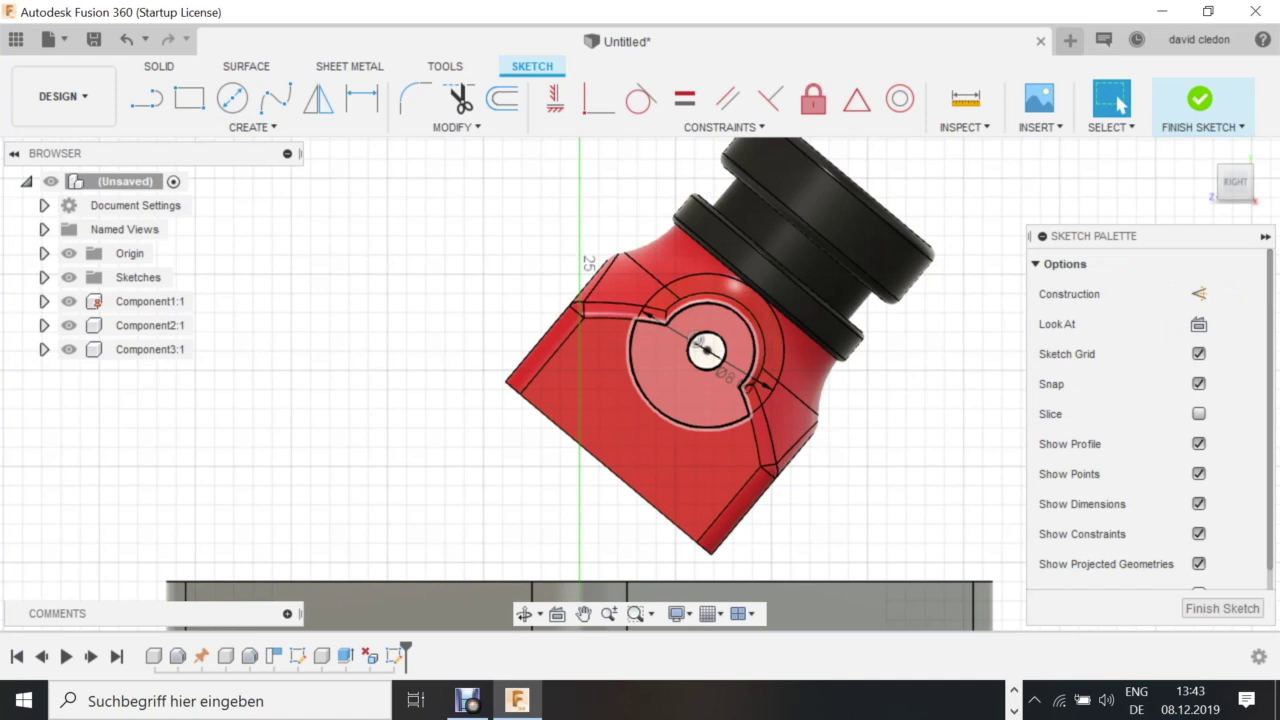
left_click(1222, 608)
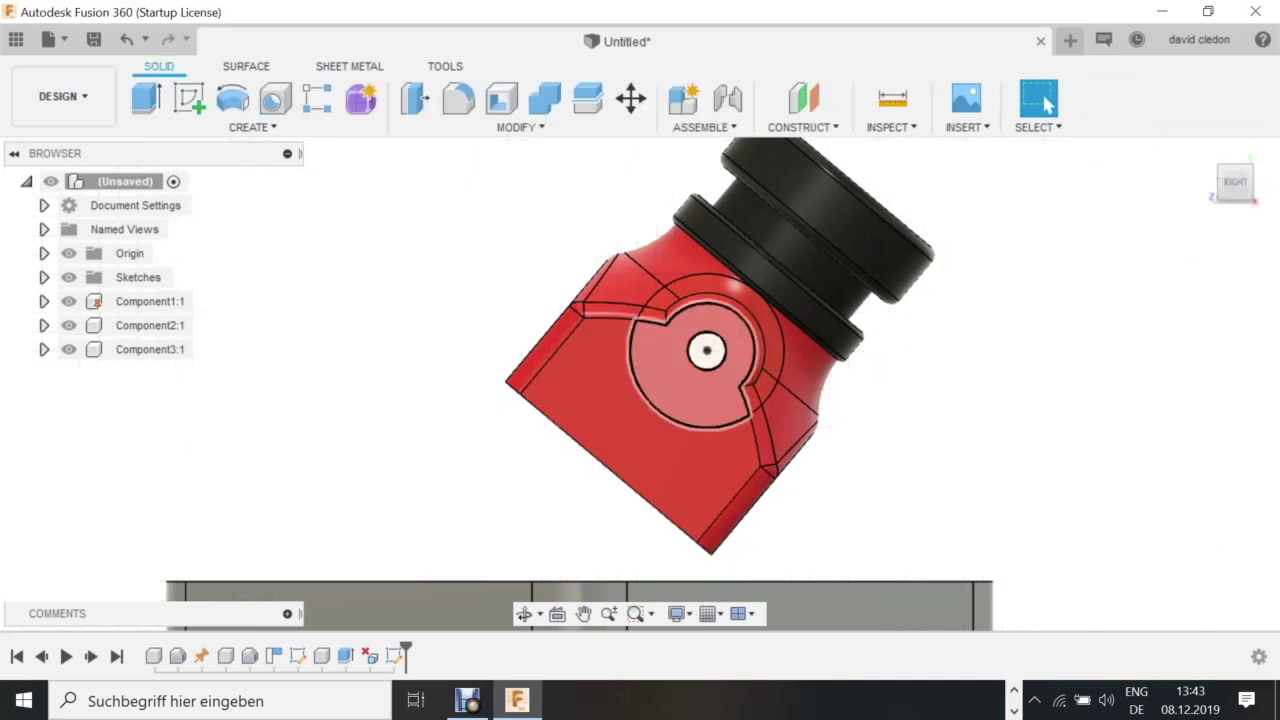
left_click(705, 312)
scroll(705, 309, "up", 3)
left_click(790, 300, "ctrl")
scroll(893, 447, "down", 4)
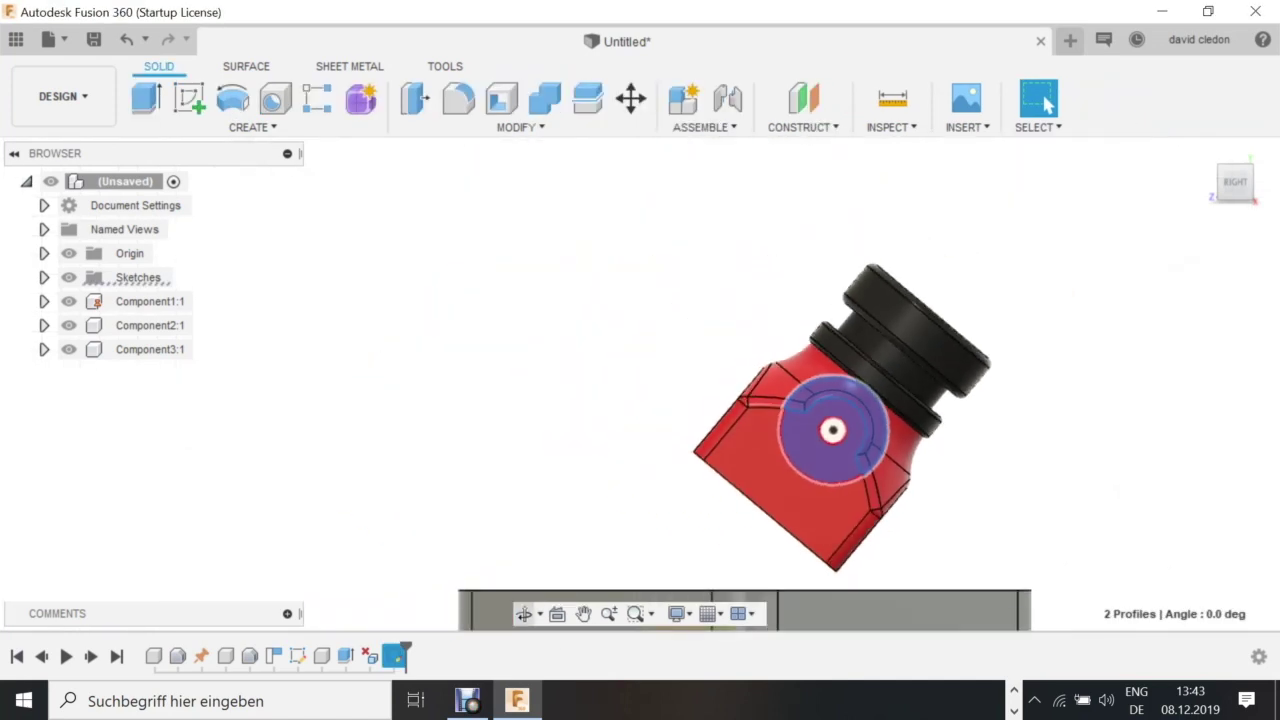
left_click(524, 614)
left_click_drag(640, 400, 728, 444)
key("e")
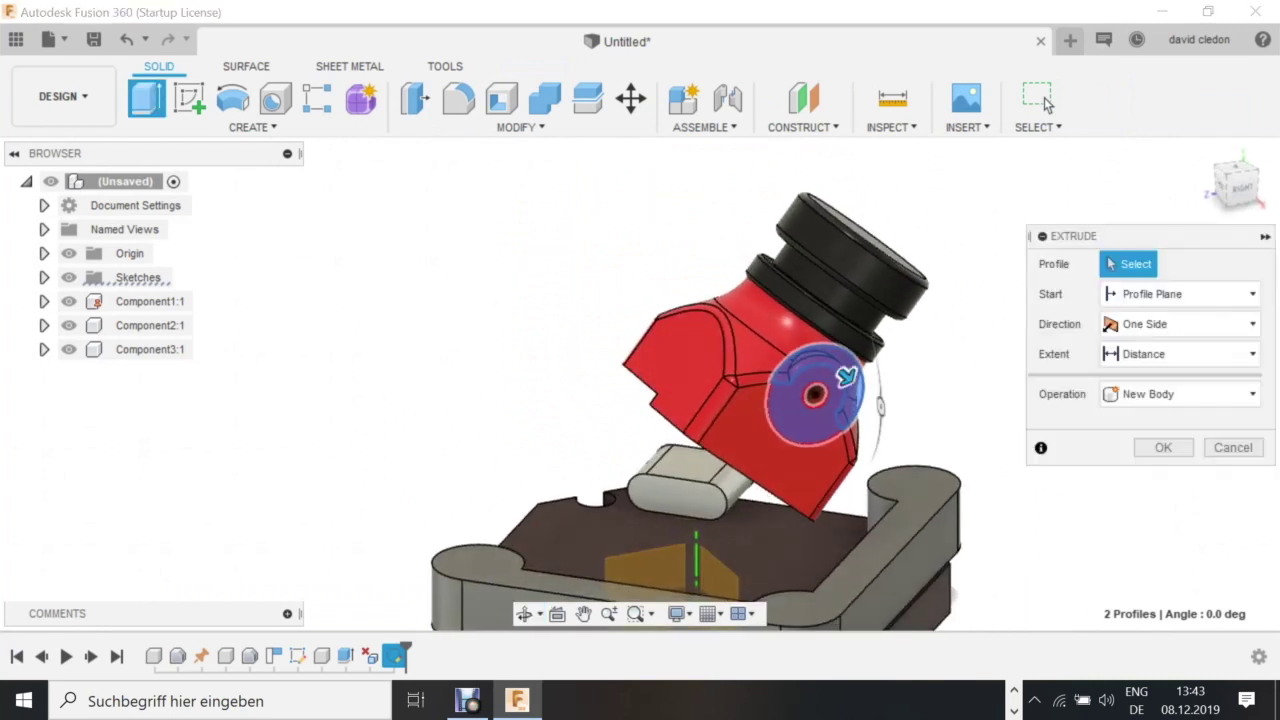
left_click_drag(846, 376, 862, 390)
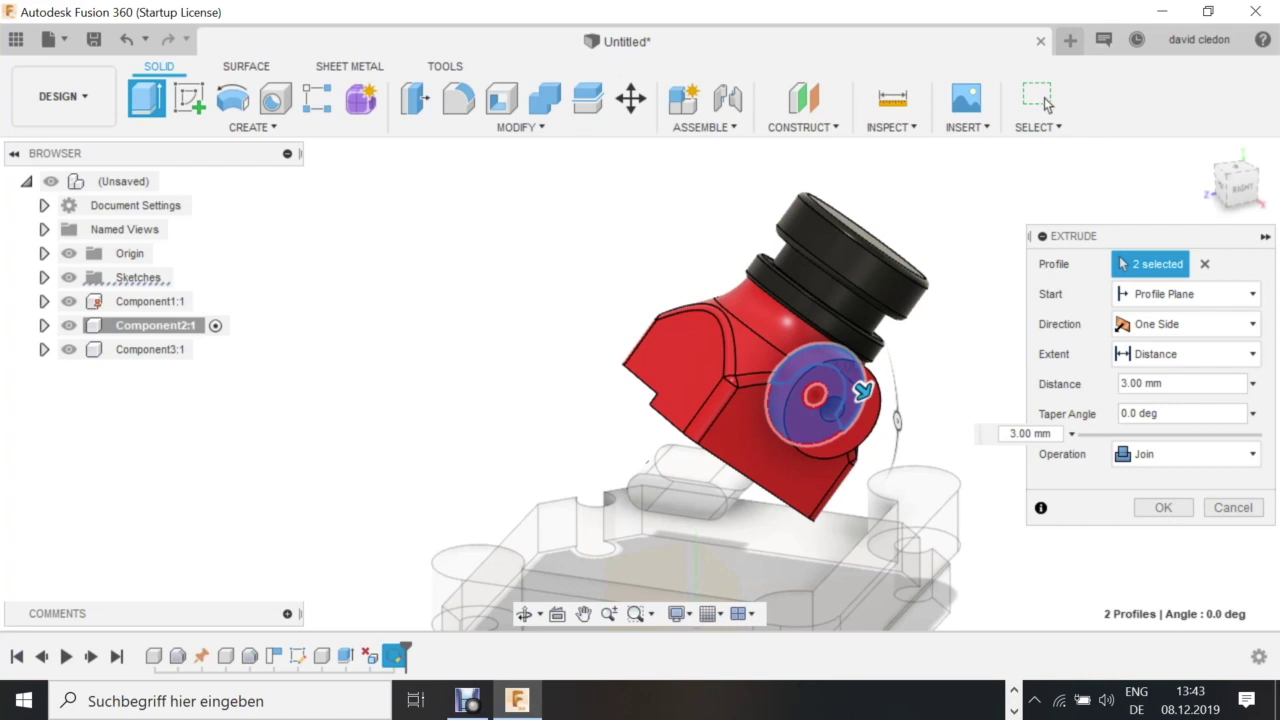
left_click(1185, 454)
left_click(1145, 554)
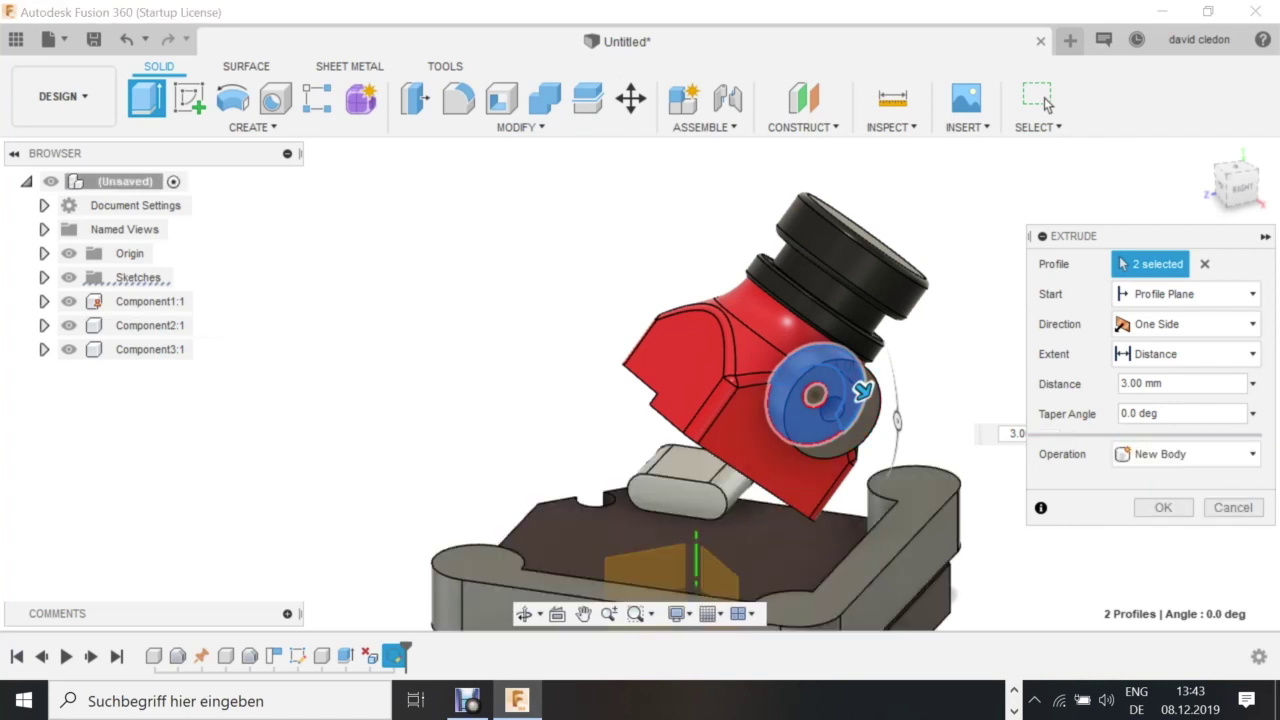
key("Return")
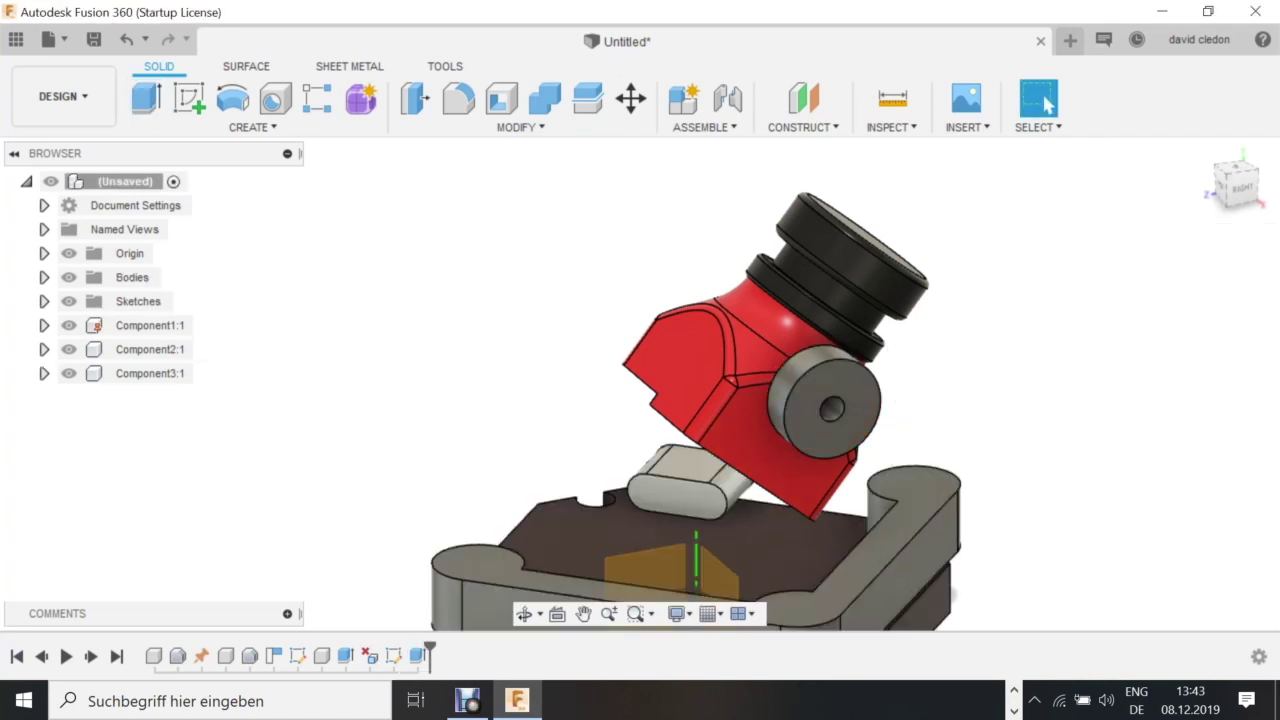
Examine from several angles how the new ring sits relative to the camera and the mount's base.
scroll(470, 510, "down", 2)
left_click(525, 614)
left_click_drag(640, 430, 420, 510)
scroll(670, 430, "down", 1)
middle_click_drag(660, 515, 550, 398, "shift")
scroll(690, 448, "up", 3)
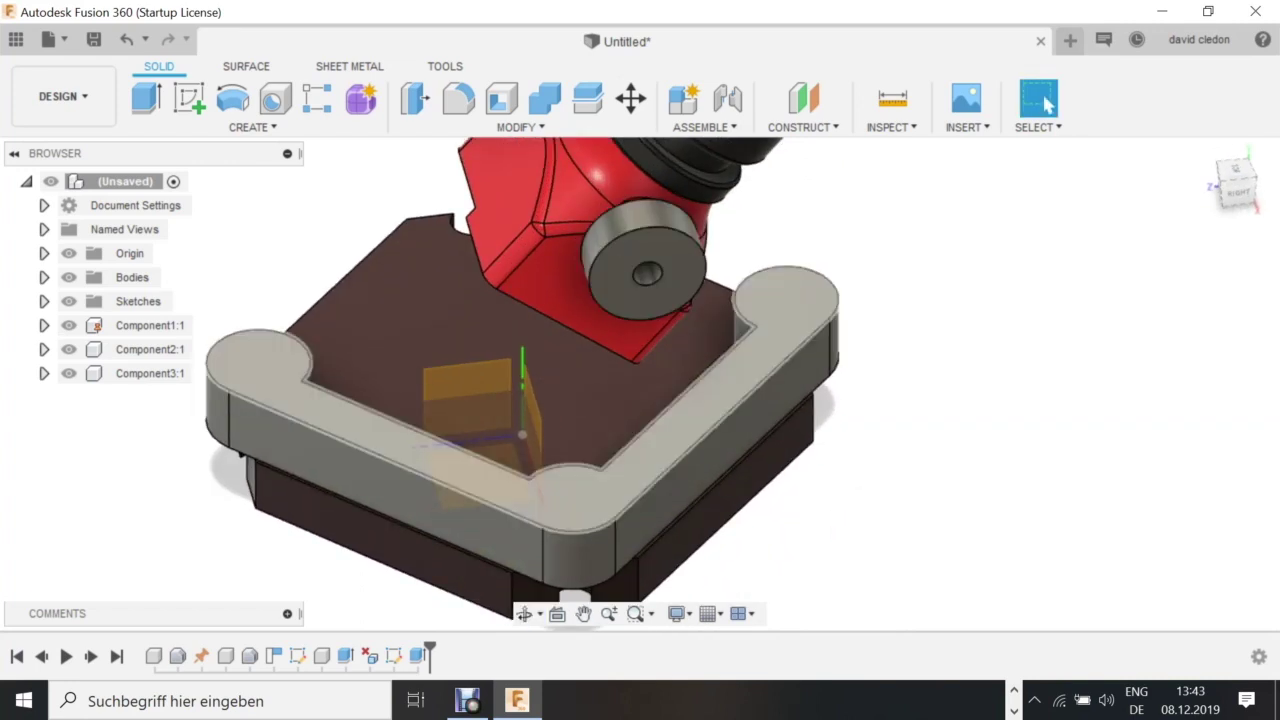
scroll(758, 335, "down", 2)
middle_click_drag(758, 335, 705, 290, "shift")
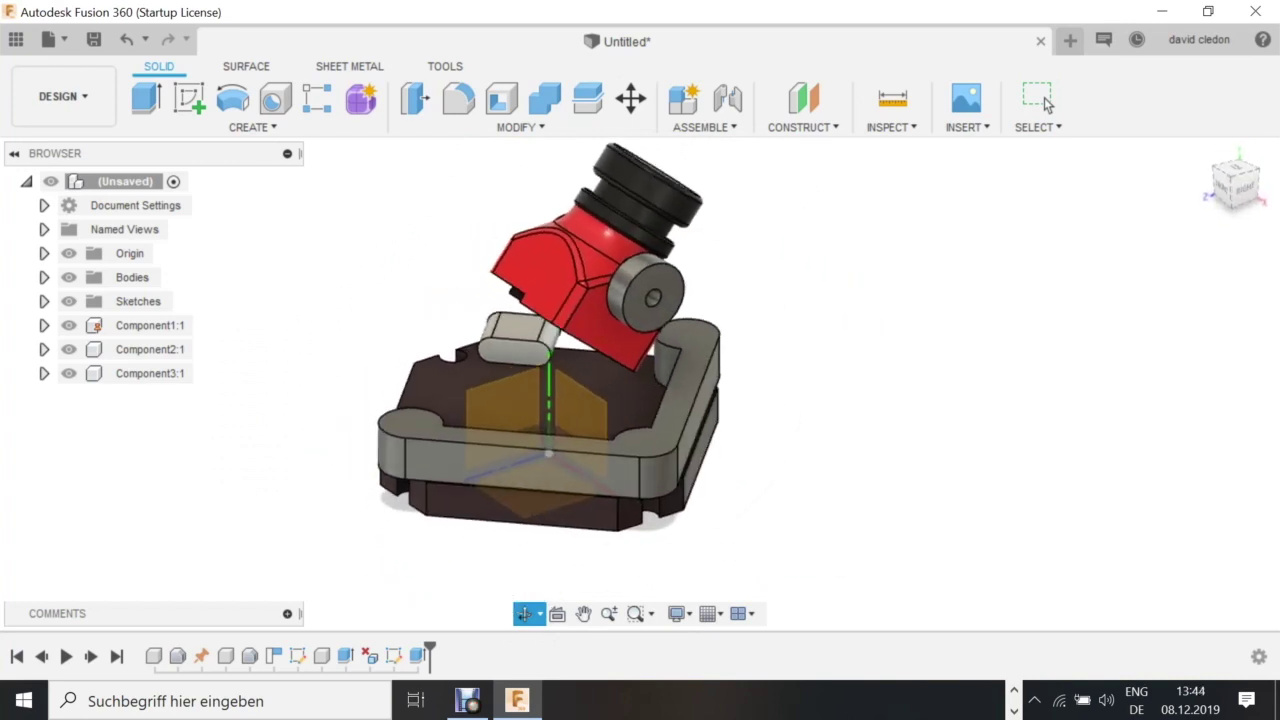
Start a sketch on the camera's flat side face and project the base's three top edge segments into it.
left_click(189, 97)
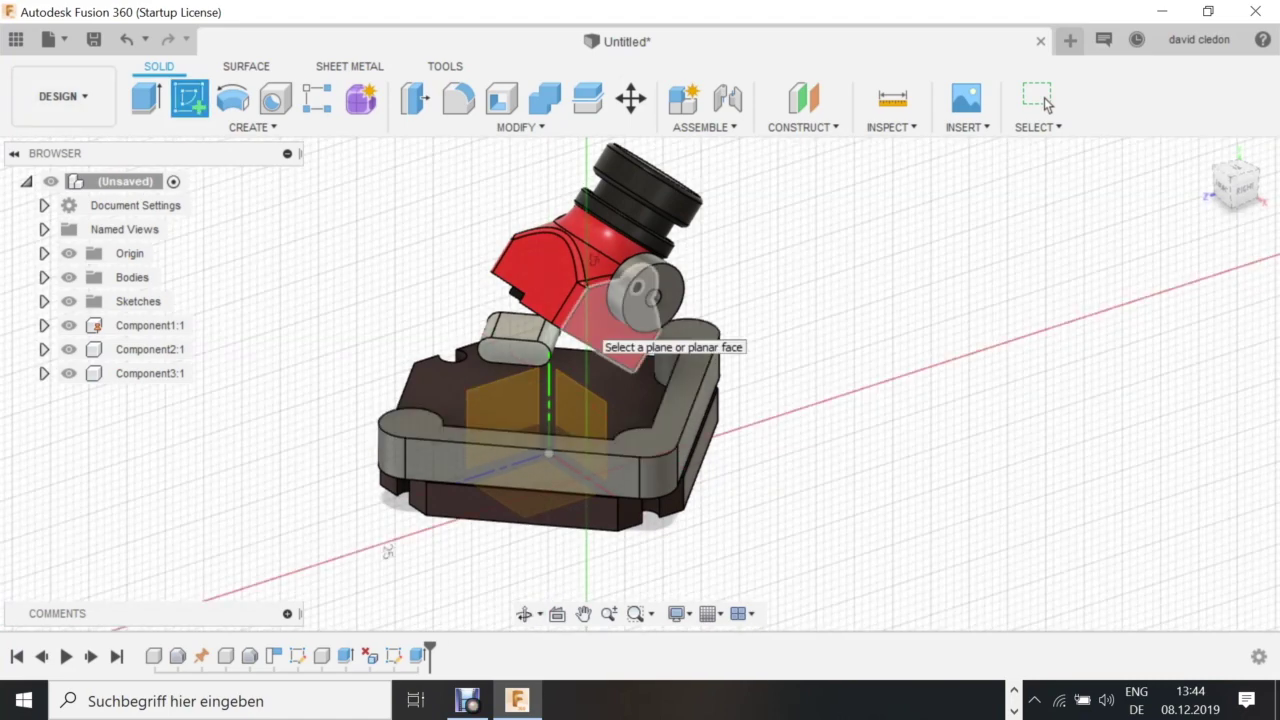
left_click(655, 355)
scroll(703, 469, "up", 3)
scroll(799, 410, "down", 3)
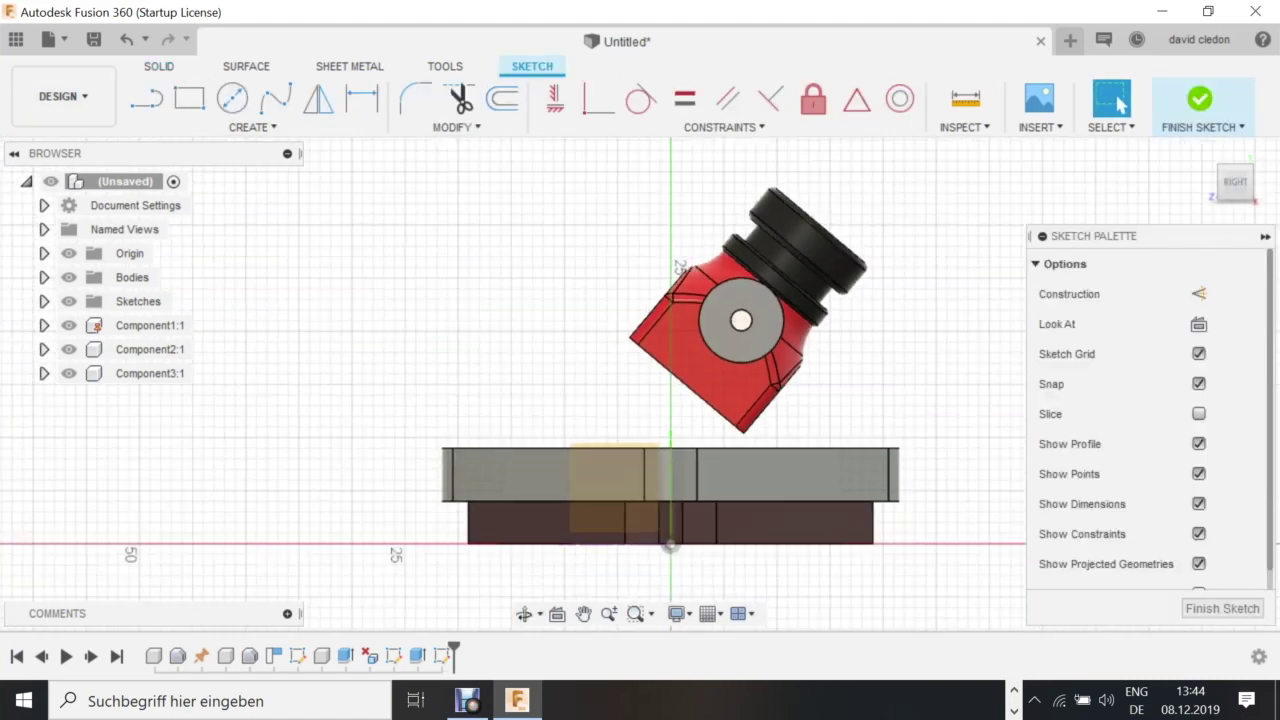
scroll(801, 406, "up", 1)
key("p")
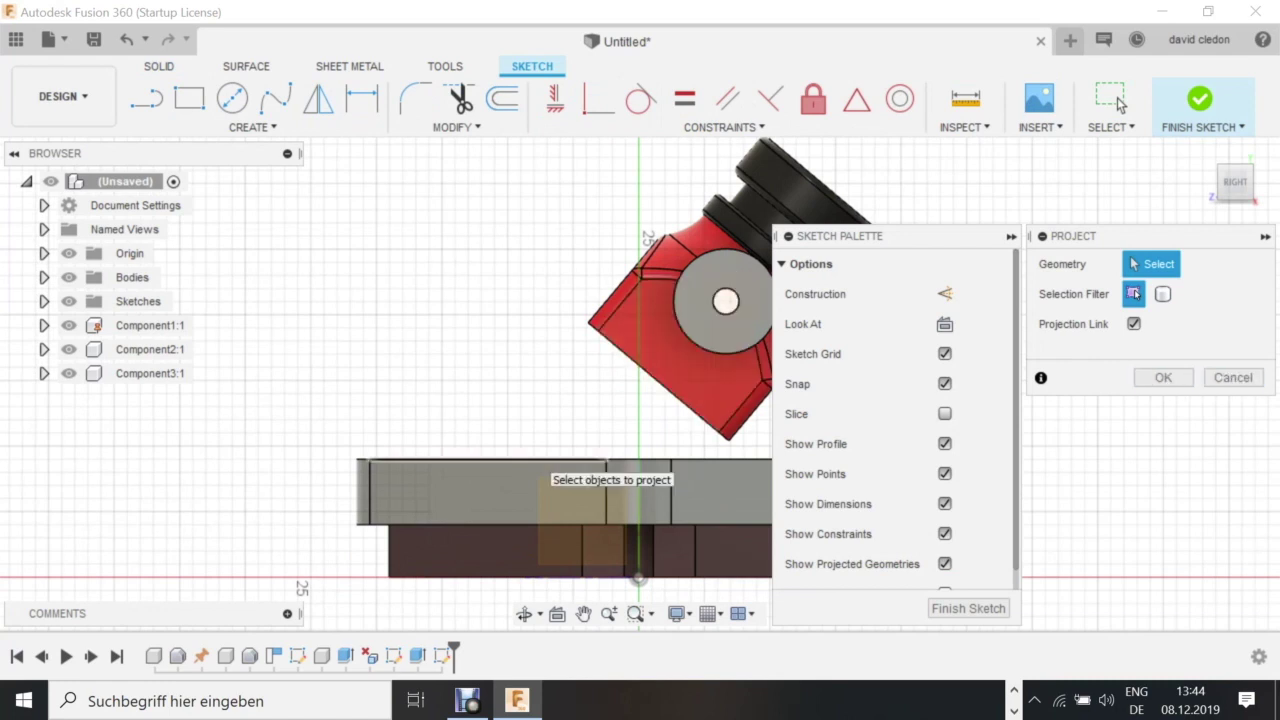
left_click(545, 462)
left_click(640, 462)
left_click(720, 461)
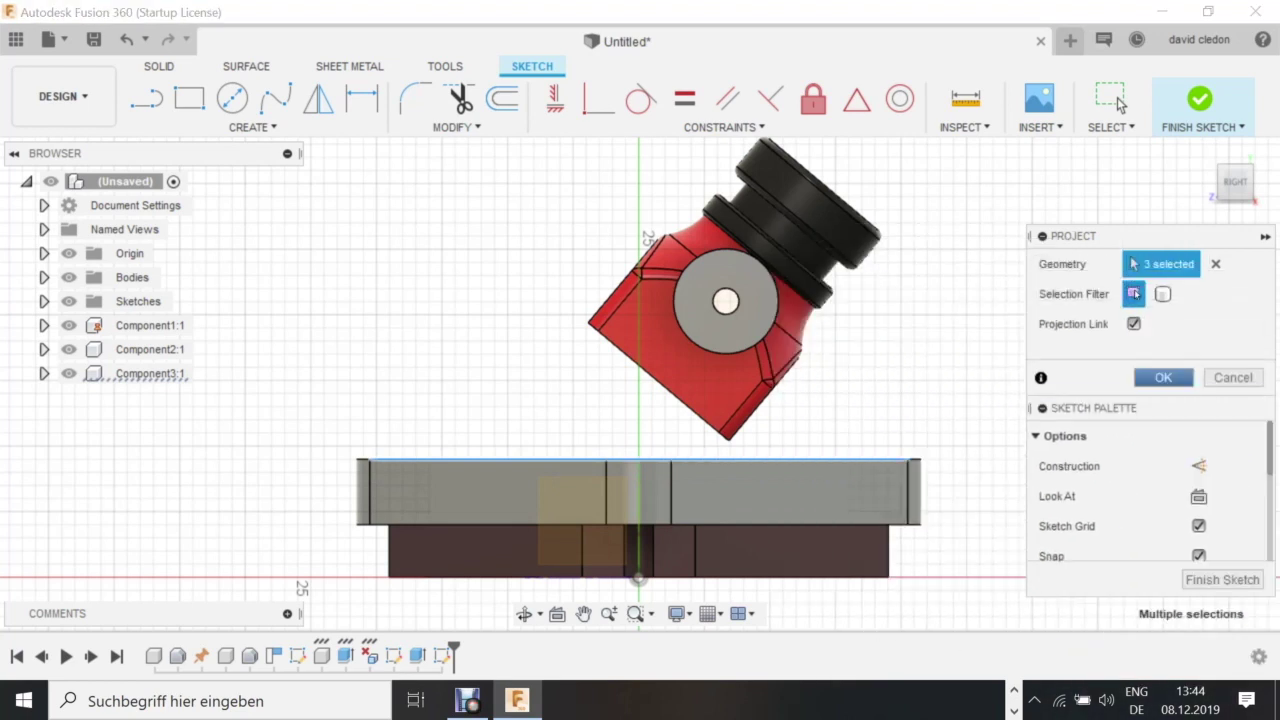
key("Return")
Project the ring's outer circle into the sketch.
scroll(870, 366, "up", 2)
scroll(870, 370, "down", 3)
key("l")
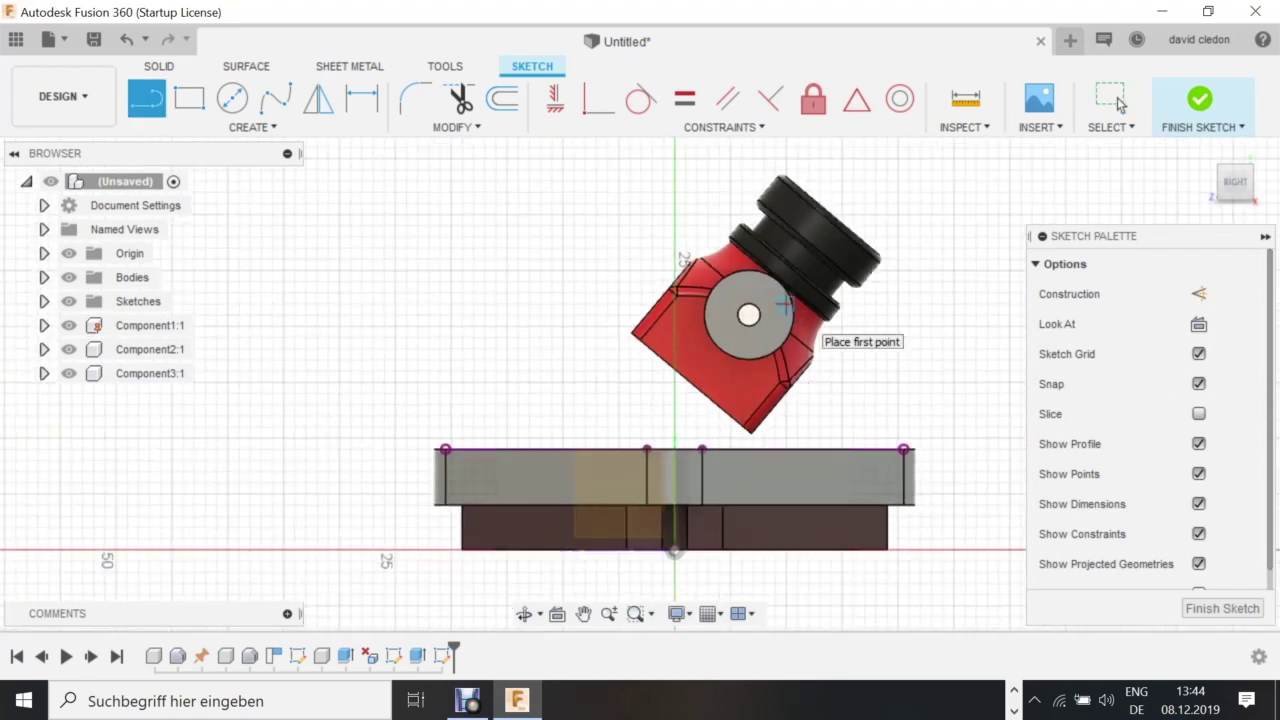
left_click(1117, 97)
key("p")
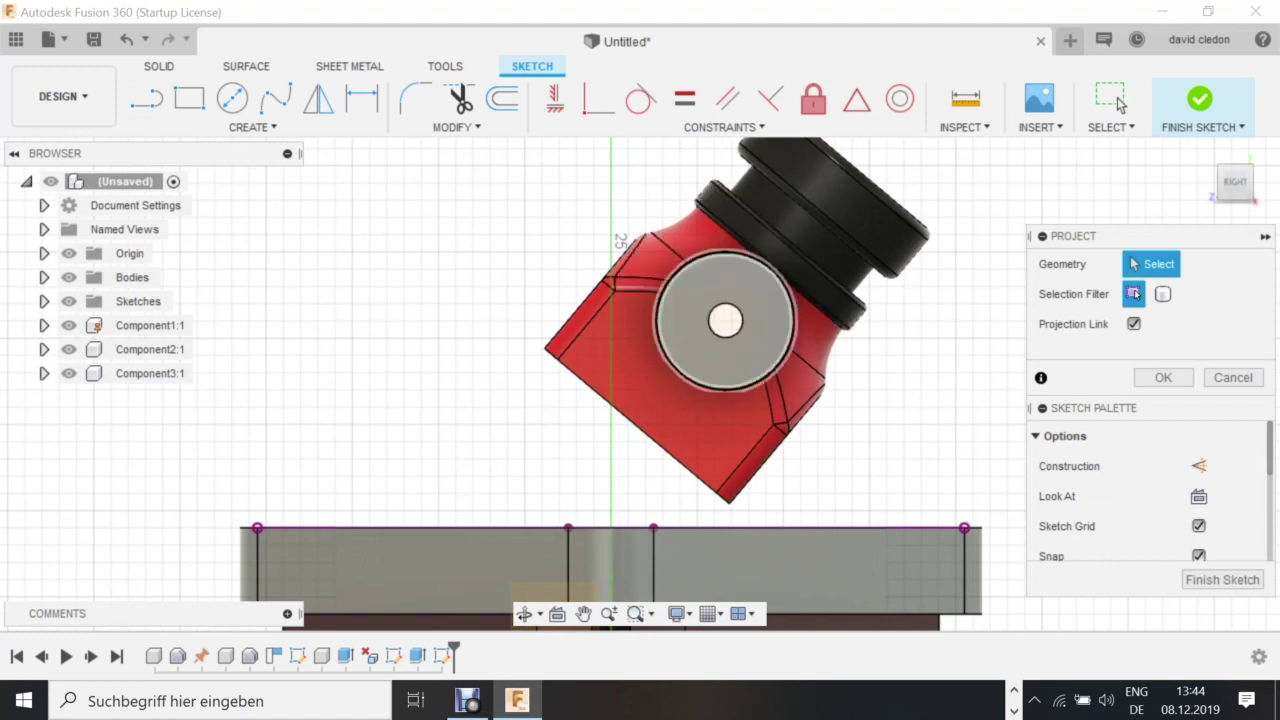
left_click(694, 256)
key("Return")
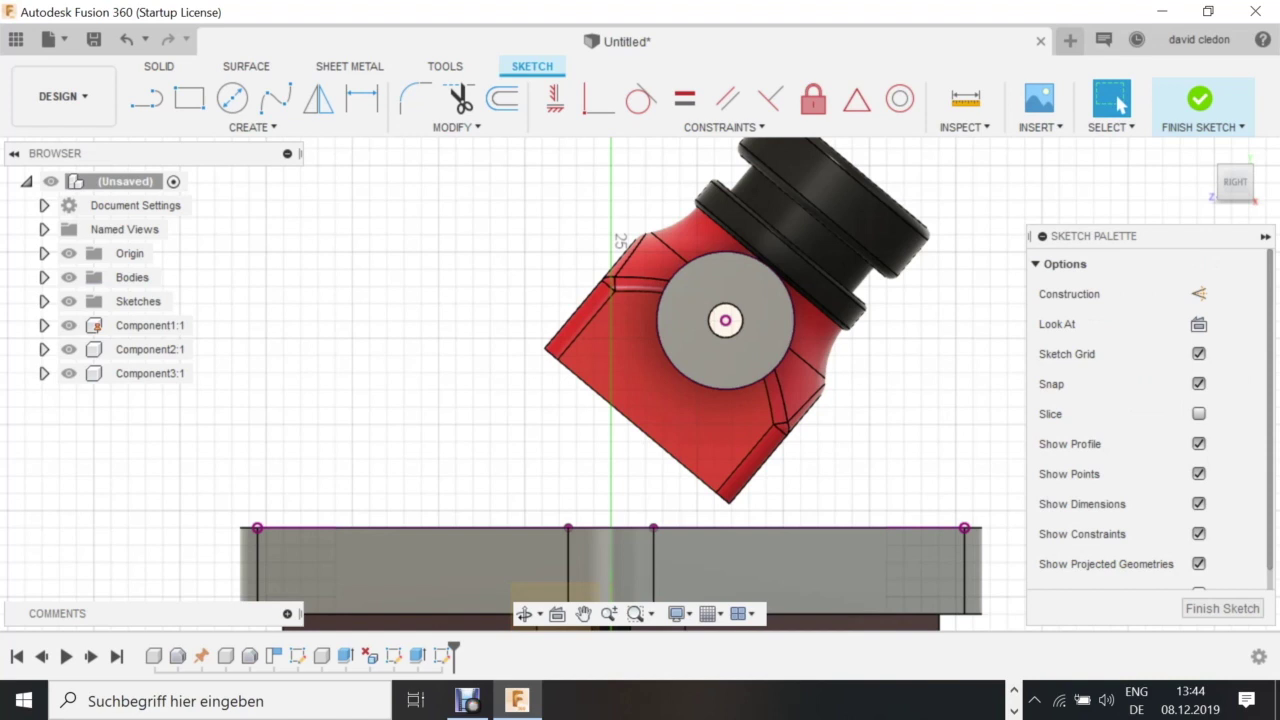
Draw two slanted lines from opposite sides of the ring's outer circle down to the base's projected top edge, the longer one about 24 mm.
key("l")
left_click(725, 320)
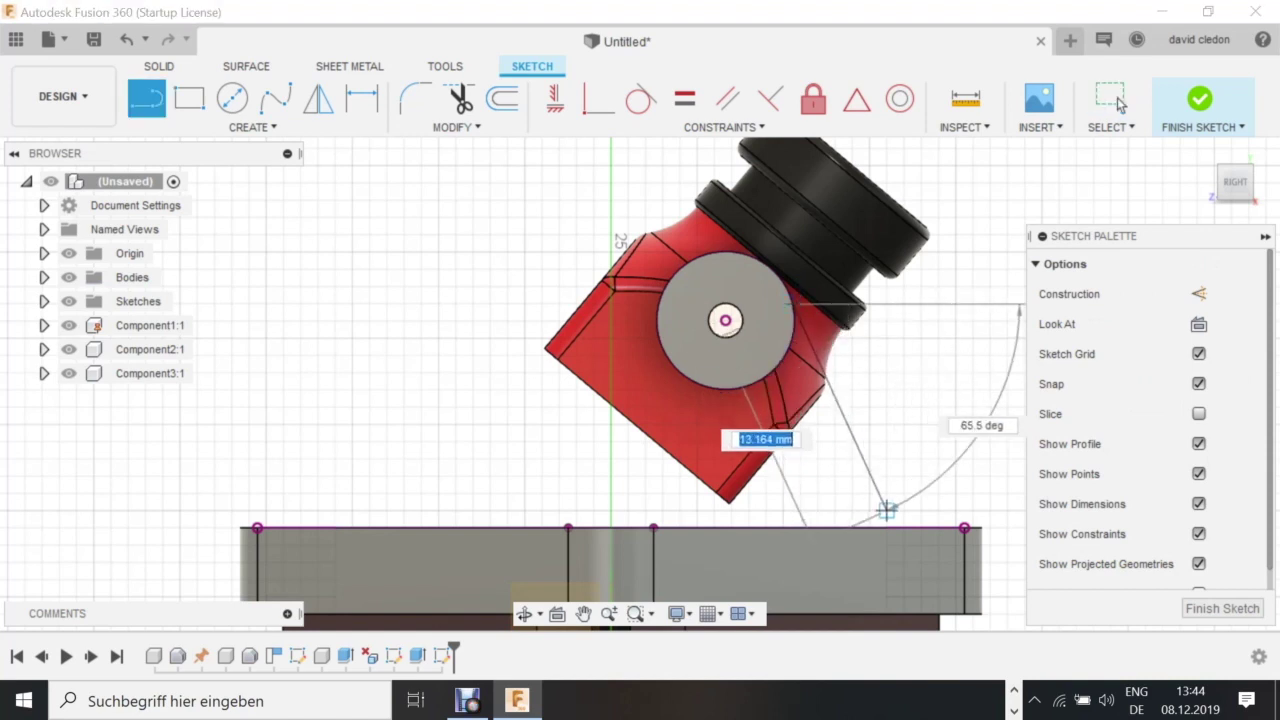
left_click(876, 527)
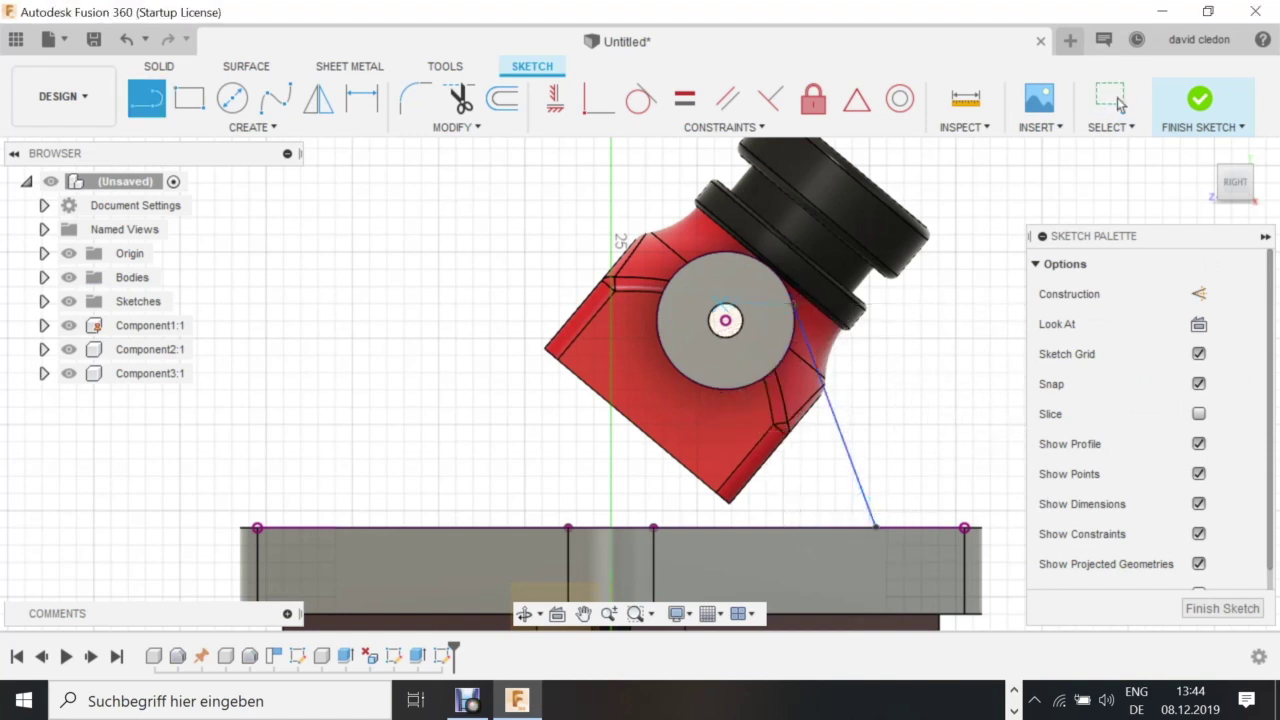
scroll(712, 309, "down", 2)
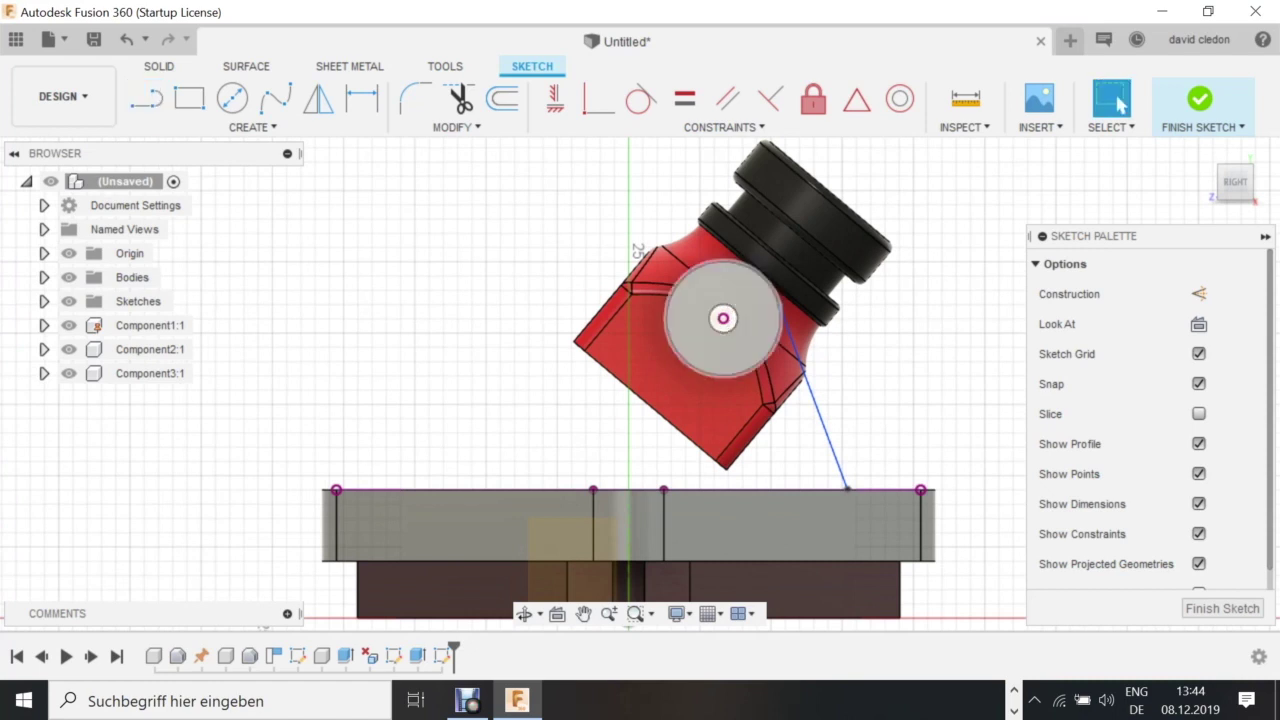
left_click(692, 271)
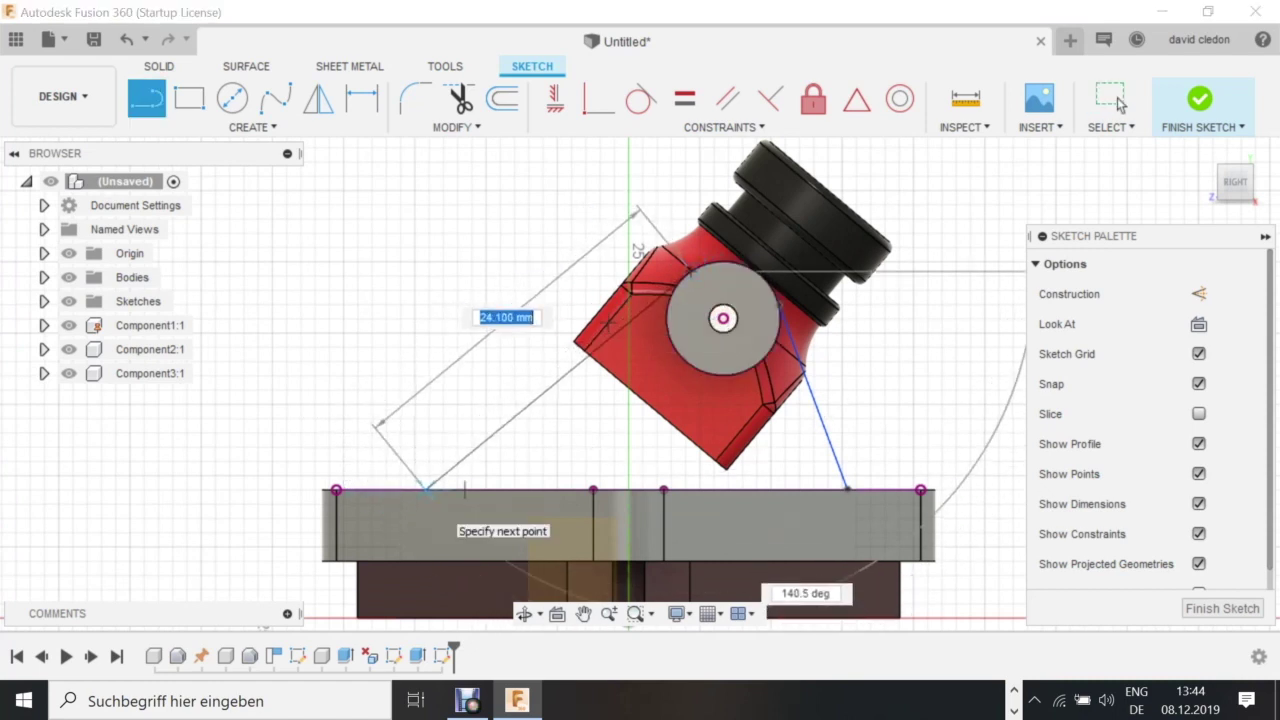
left_click(417, 489)
scroll(407, 408, "down", 2)
left_click(524, 614)
left_click_drag(546, 420, 640, 530)
scroll(431, 488, "up", 6)
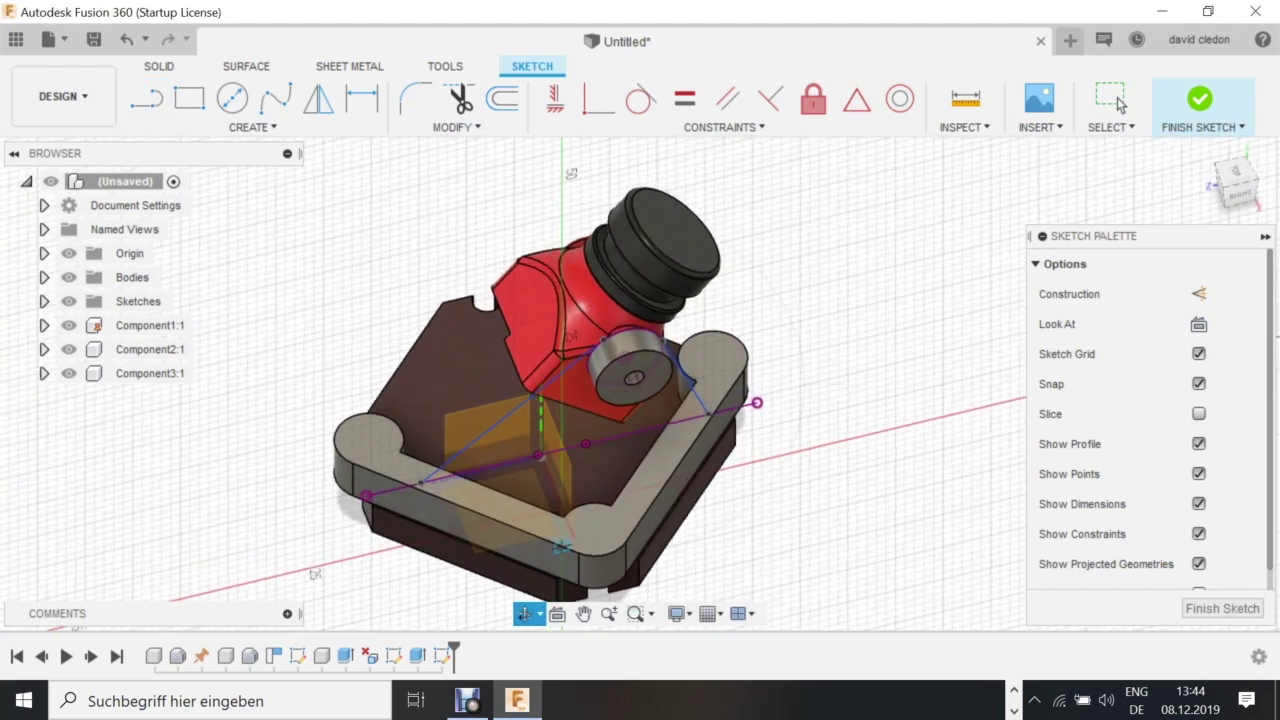
scroll(431, 488, "down", 3)
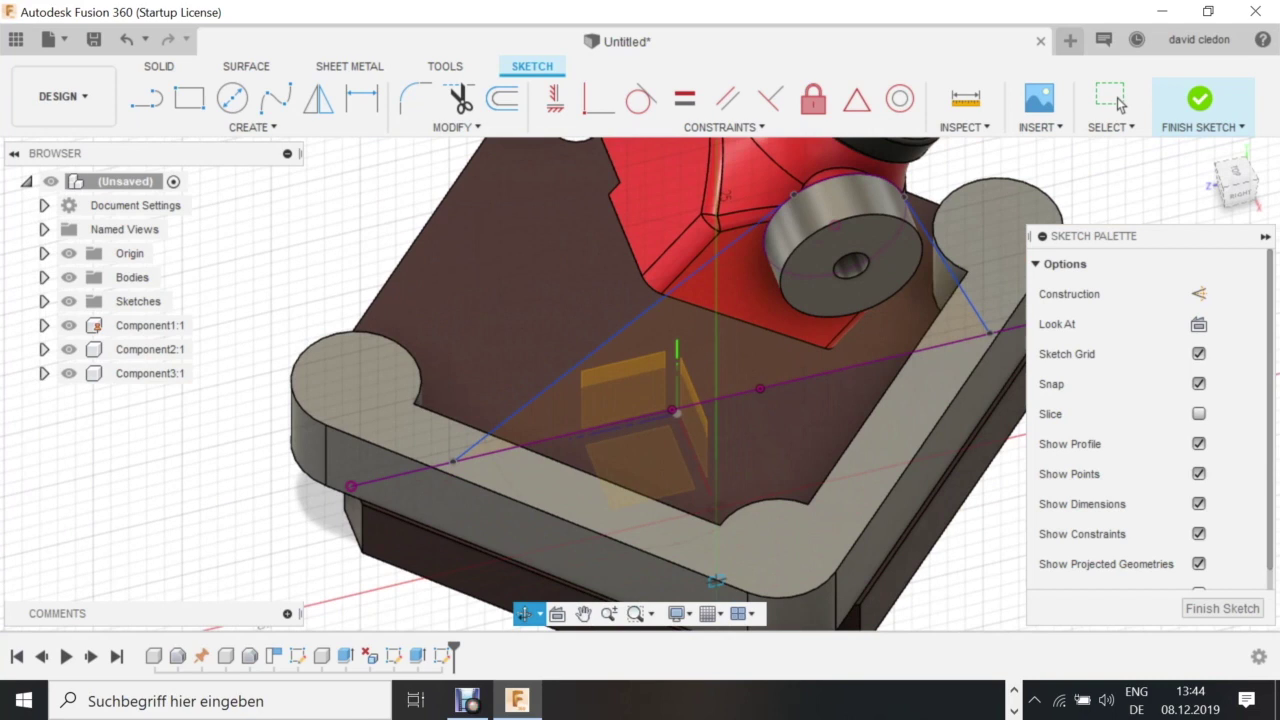
scroll(450, 460, "up", 4)
key("l")
left_click(450, 459)
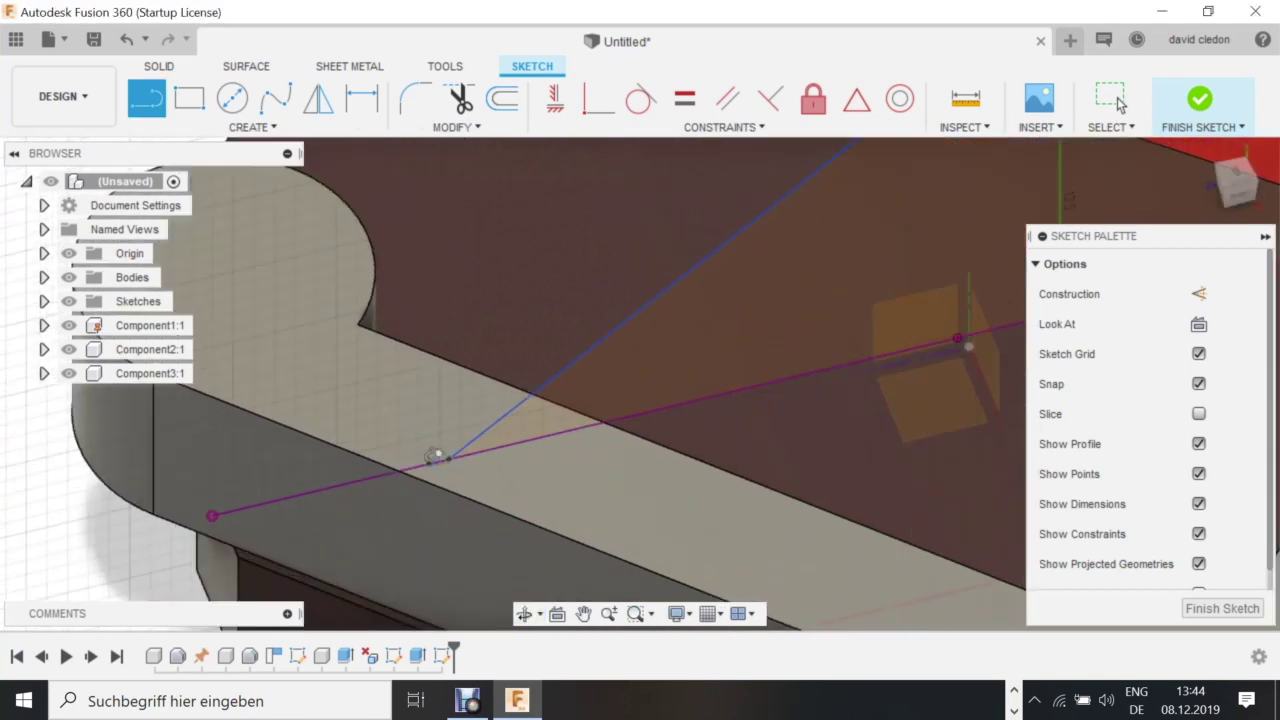
left_click(1113, 99)
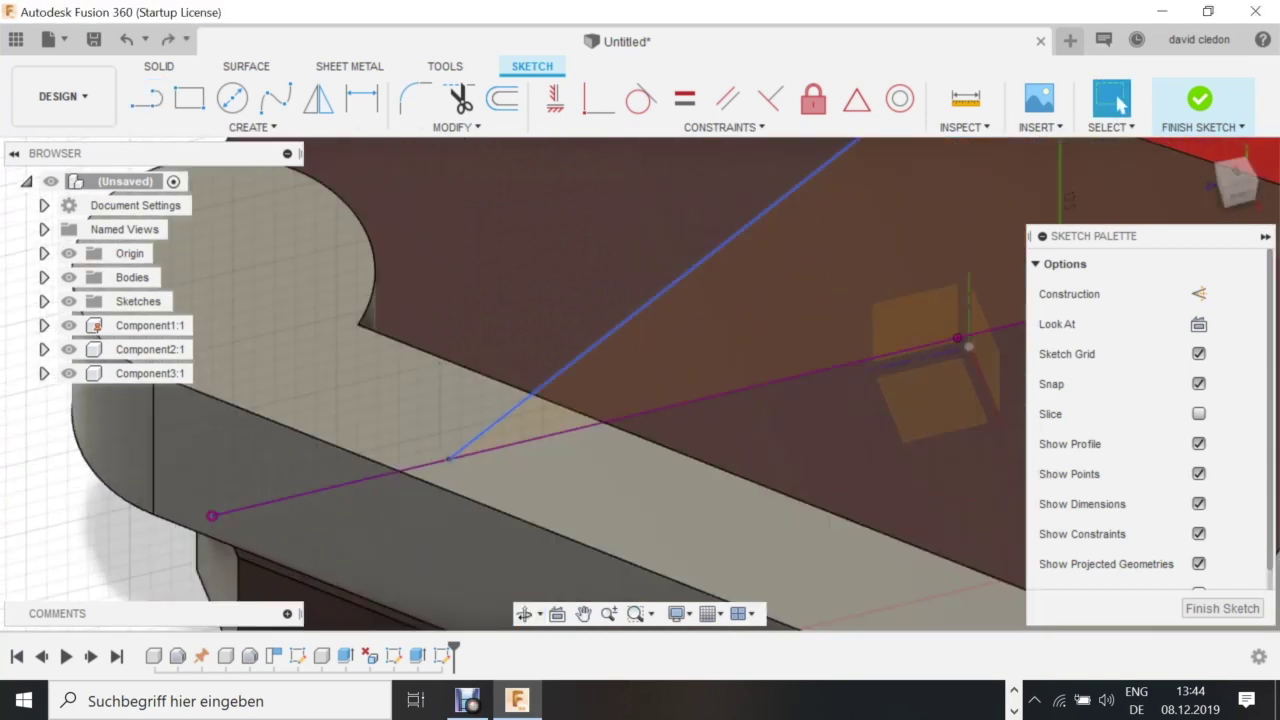
Move the lower end of the longer line along the projected edge to the outer edge of the base wall.
left_click_drag(449, 459, 424, 464)
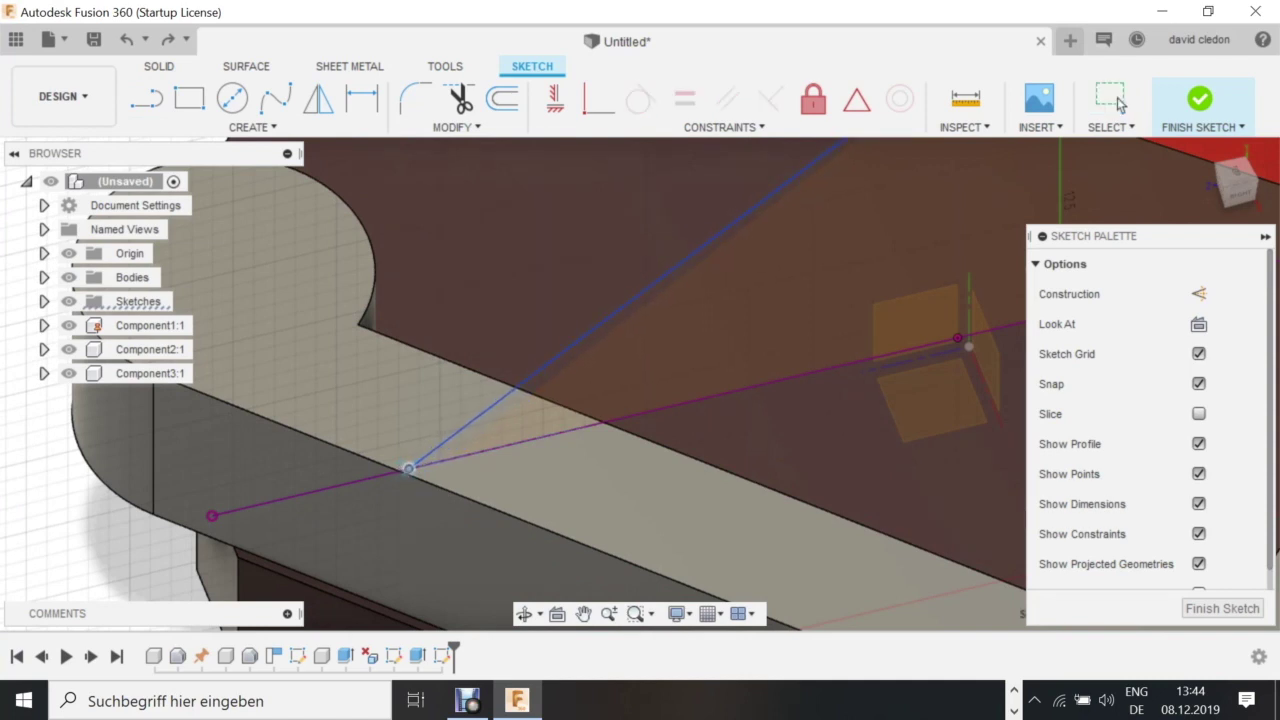
scroll(407, 469, "up", 5)
left_click_drag(407, 463, 371, 469)
scroll(437, 427, "down", 8)
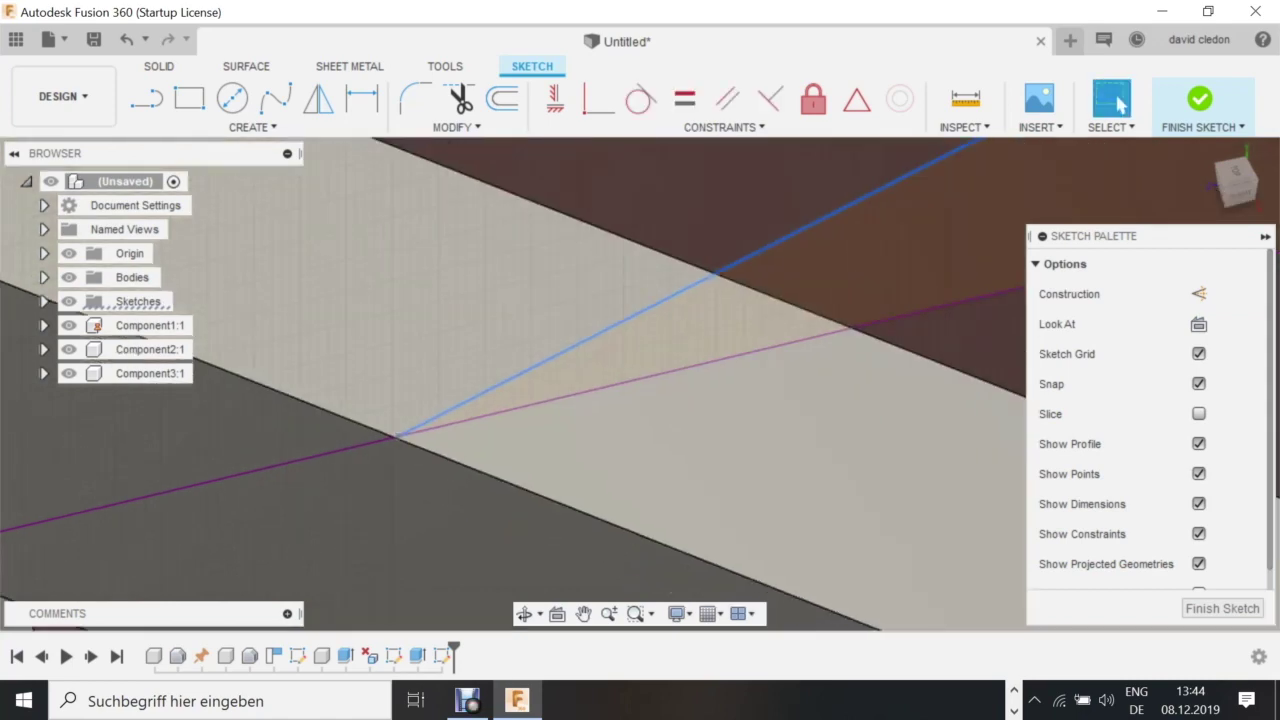
scroll(612, 346, "up", 4)
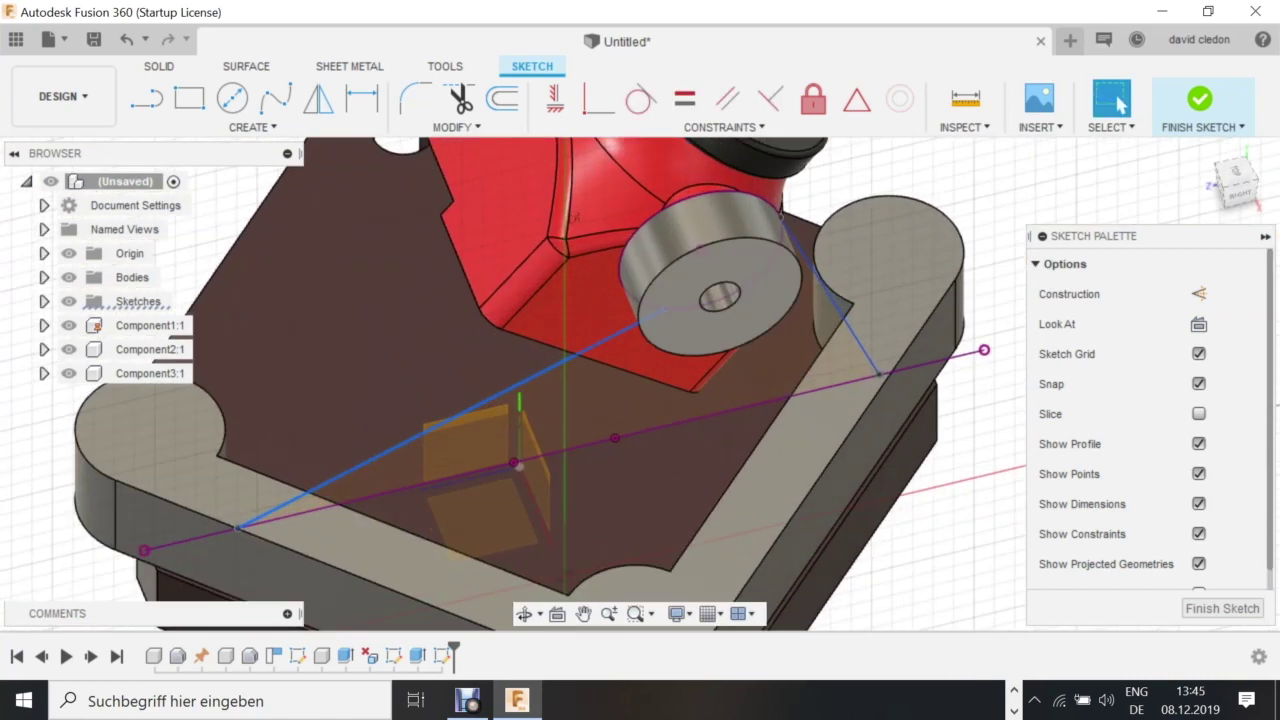
Move the longer line's upper end back onto the upper side of the ring's projected circle.
left_click(666, 309)
left_click(600, 305)
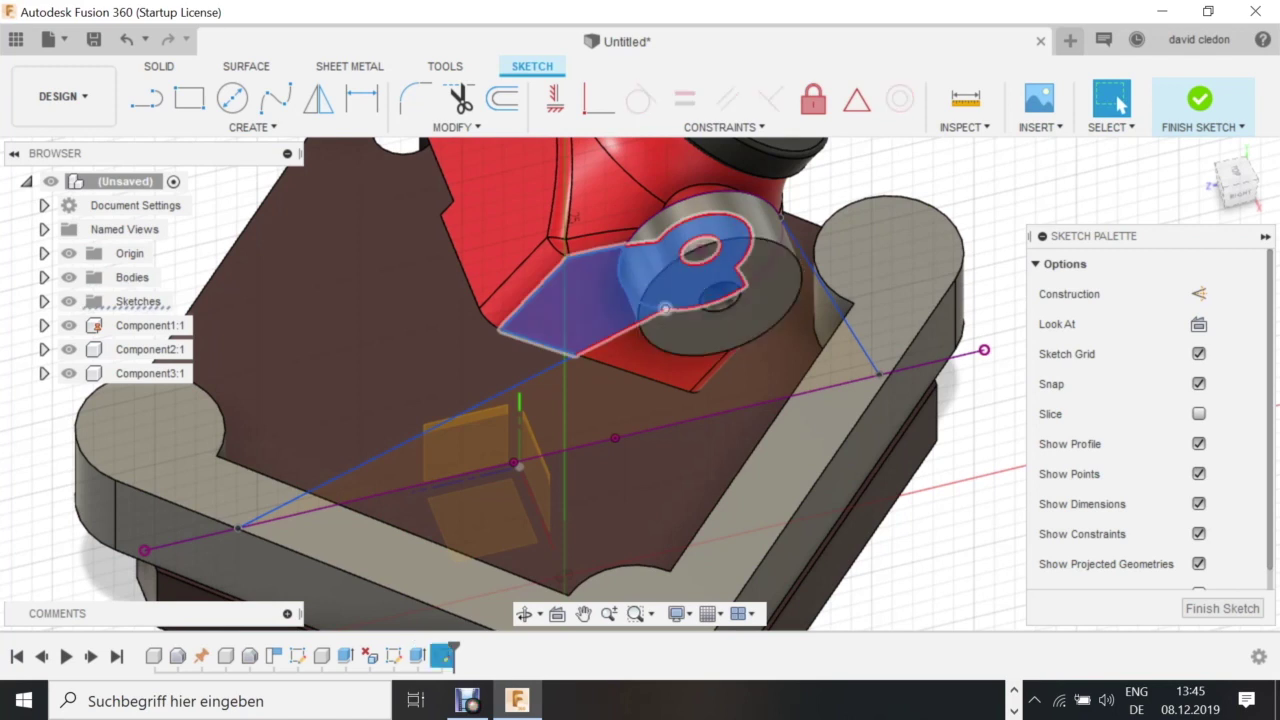
left_click_drag(636, 322, 634, 301)
left_click(1118, 100)
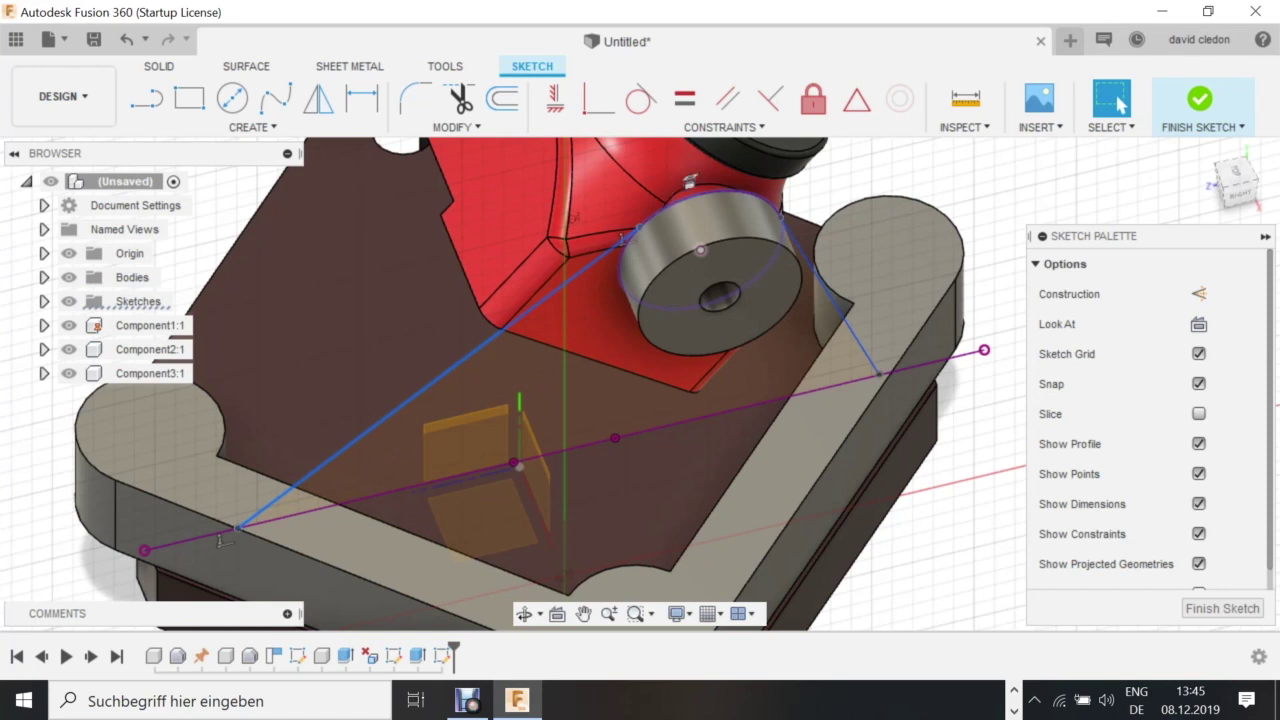
Make the longer line tangent to the ring's projected circle and move its lower end back to the base's outer edge.
right_click(654, 222)
left_click(640, 389)
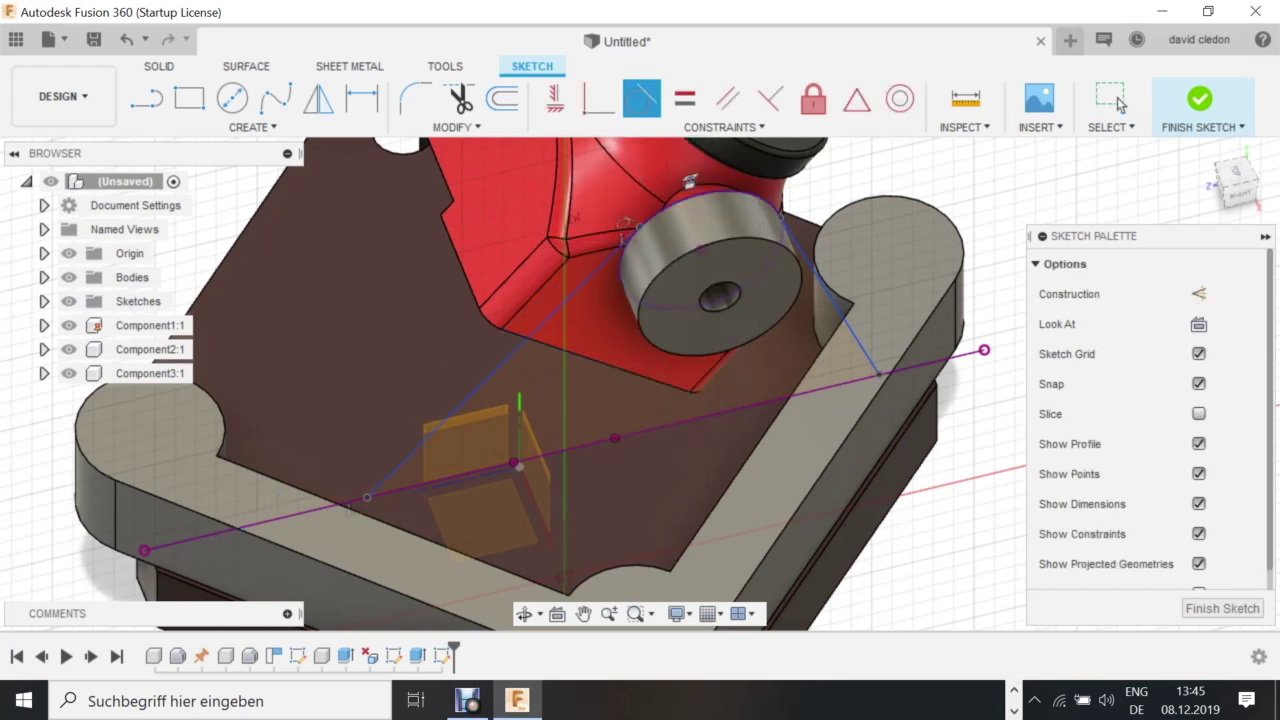
left_click(1118, 102)
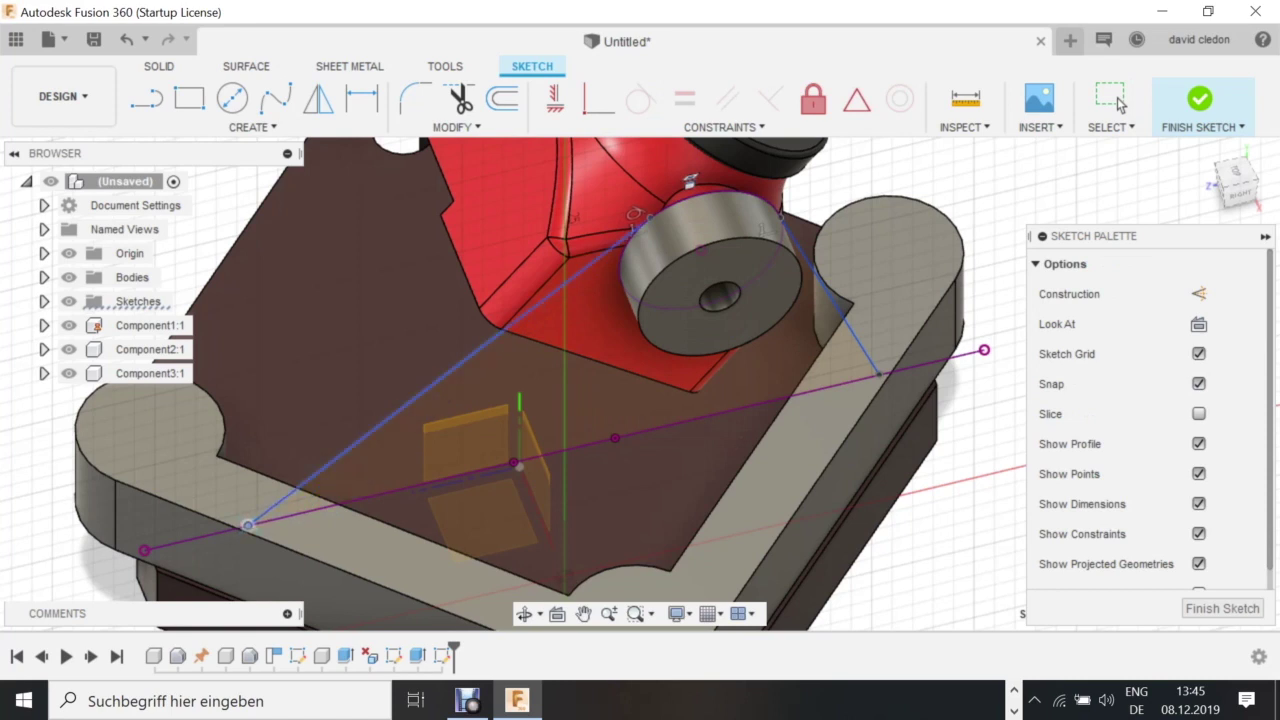
left_click(1118, 102)
Make the shorter line tangent to the ring's projected circle and move its lower end outward to the base's outer edge.
left_click(712, 153)
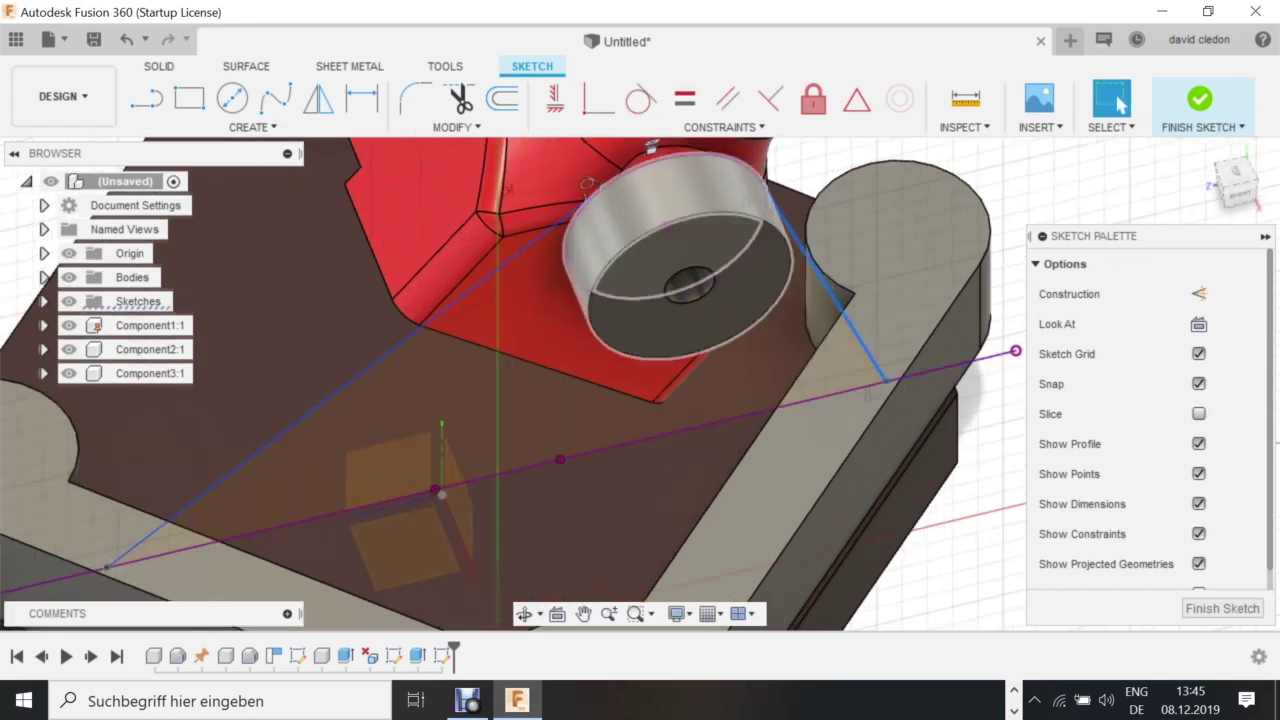
right_click(723, 159)
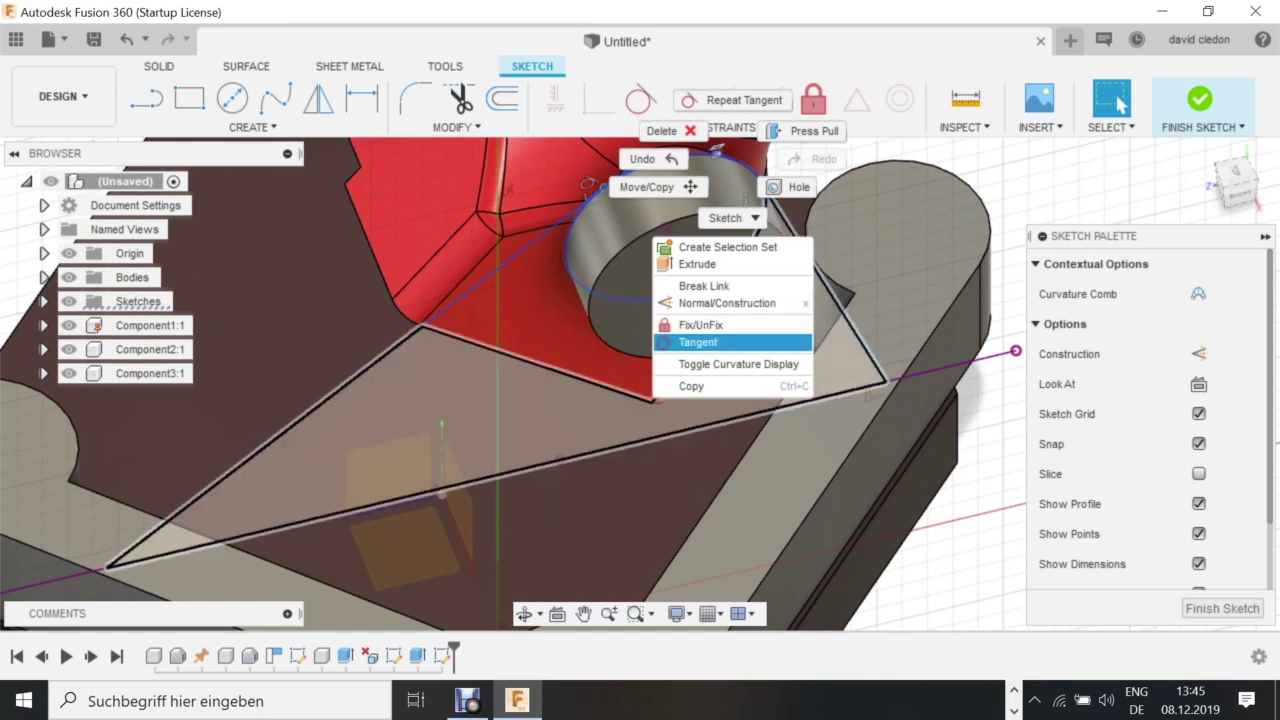
left_click(697, 340)
key("Escape")
left_click_drag(822, 335, 865, 335)
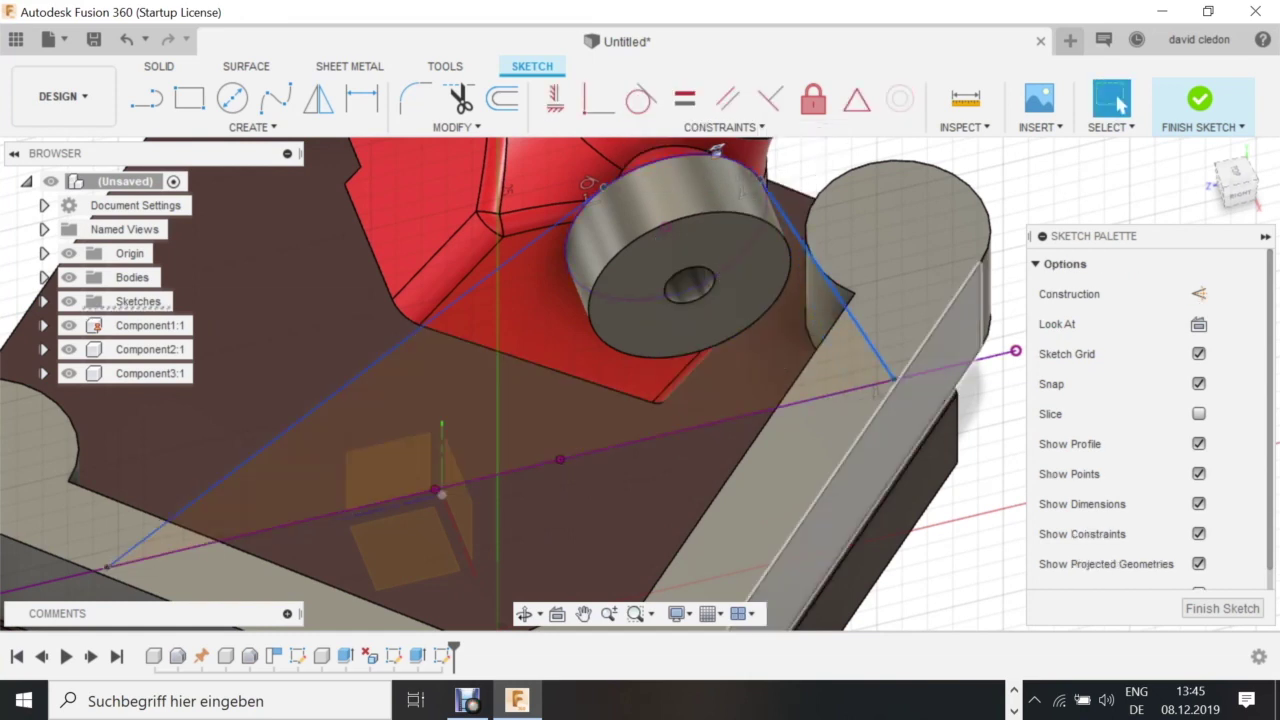
scroll(951, 437, "down", 3)
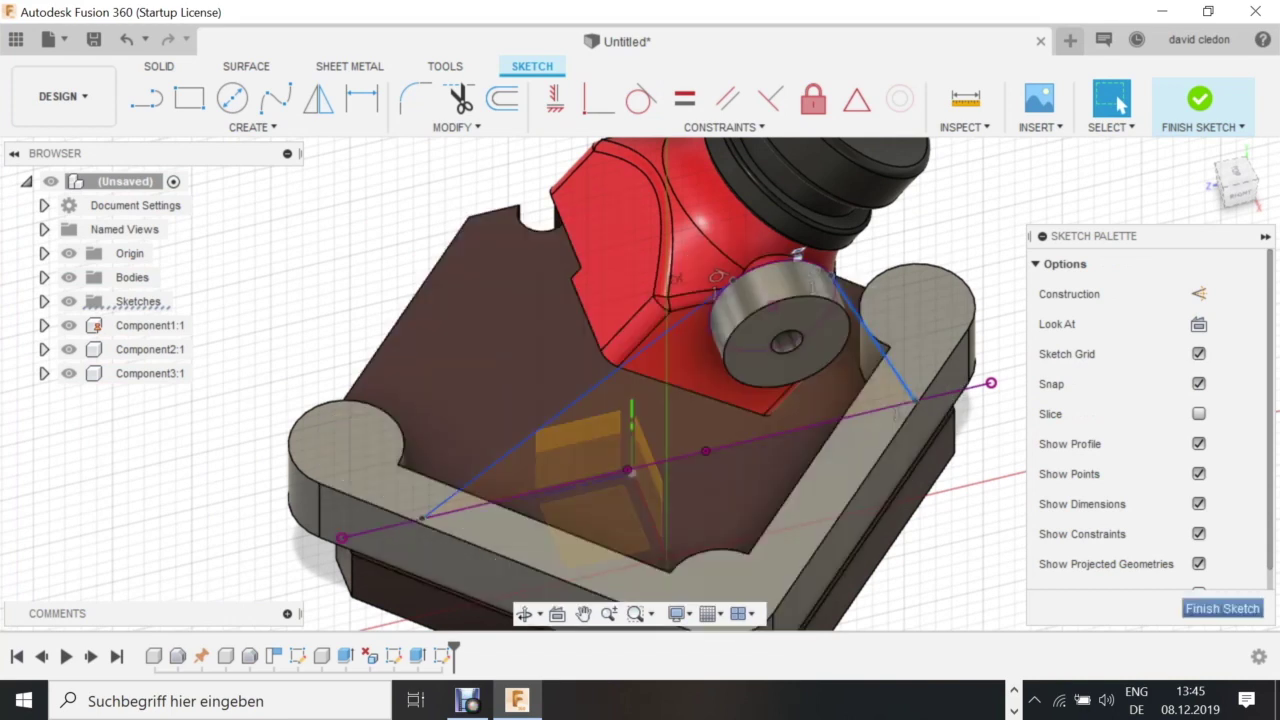
Finish the arm sketch and move the lower ends of both tangent lines inward to the inner edge of the base wall.
left_click(1221, 608)
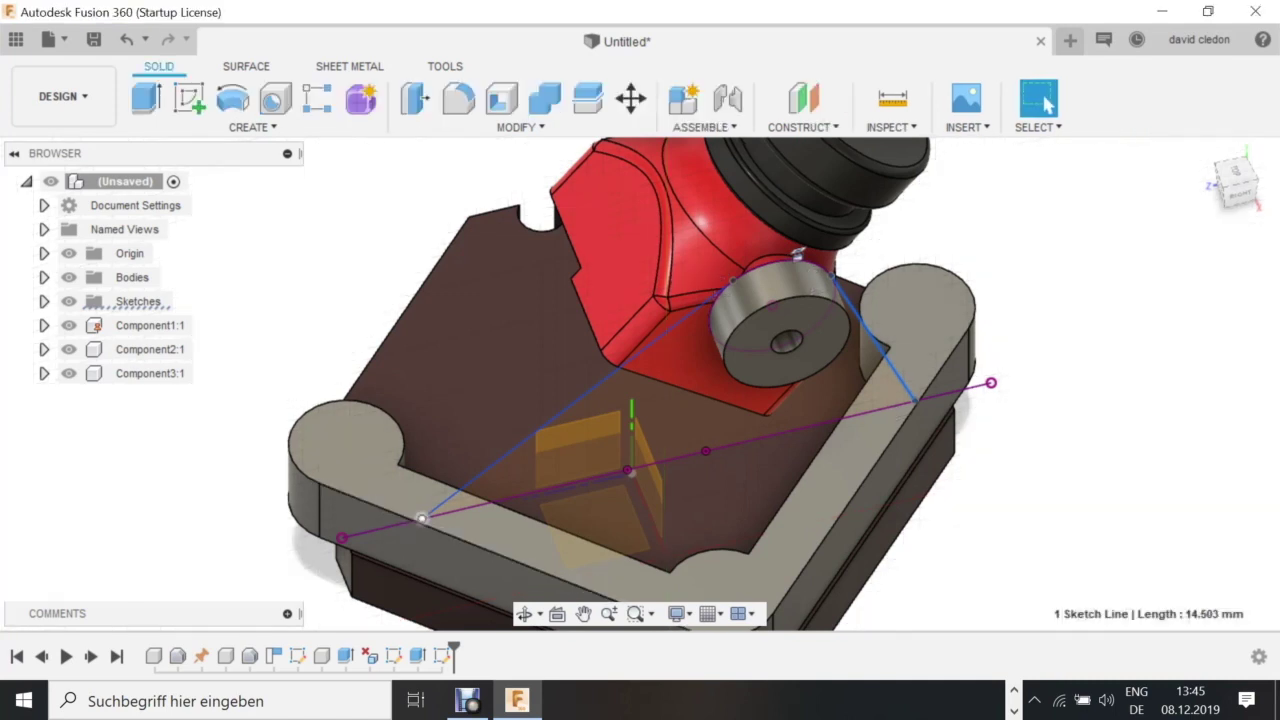
left_click_drag(422, 518, 461, 509)
scroll(490, 503, "up", 5)
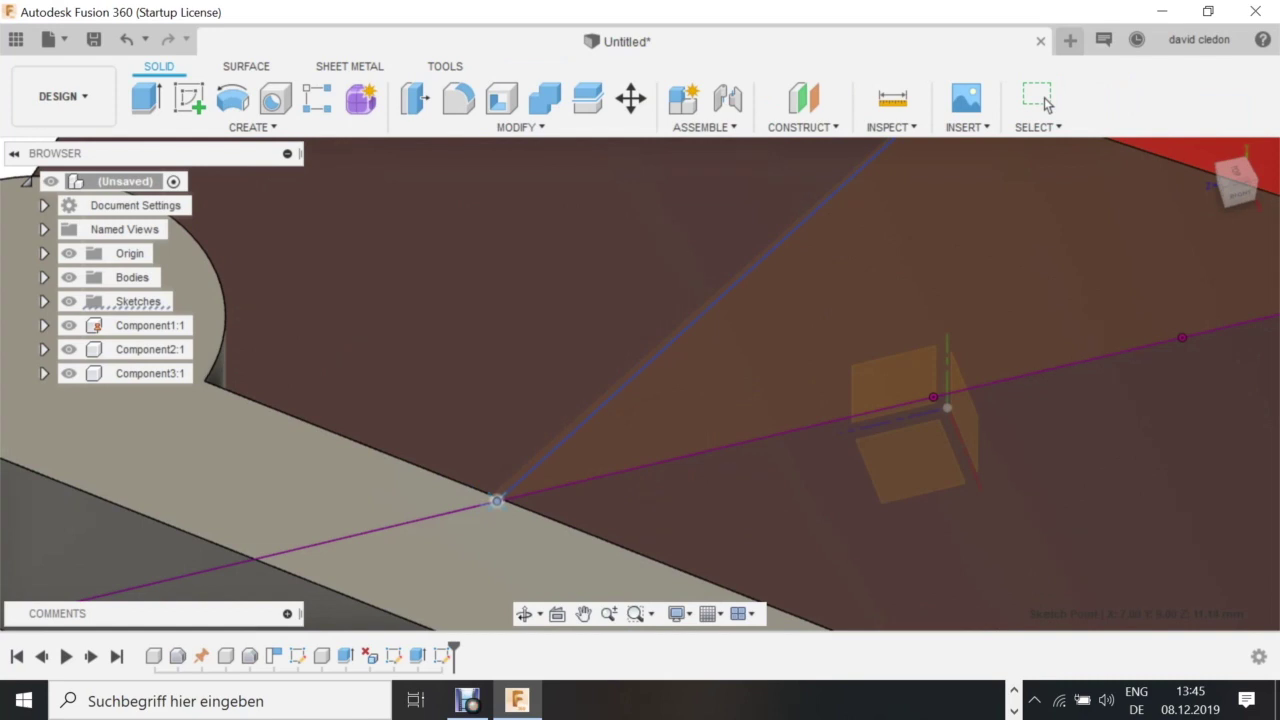
scroll(484, 490, "down", 5)
scroll(900, 400, "up", 4)
left_click_drag(931, 362, 823, 386)
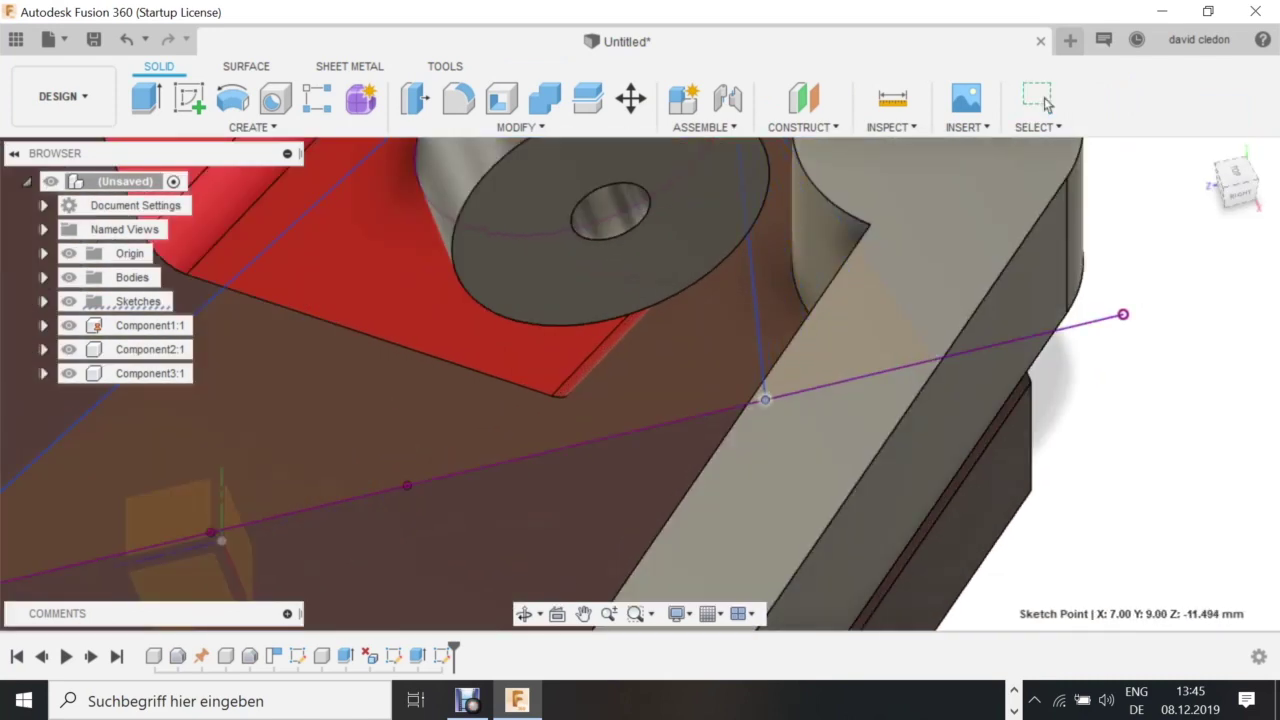
left_click_drag(762, 400, 763, 400)
scroll(785, 438, "down", 5)
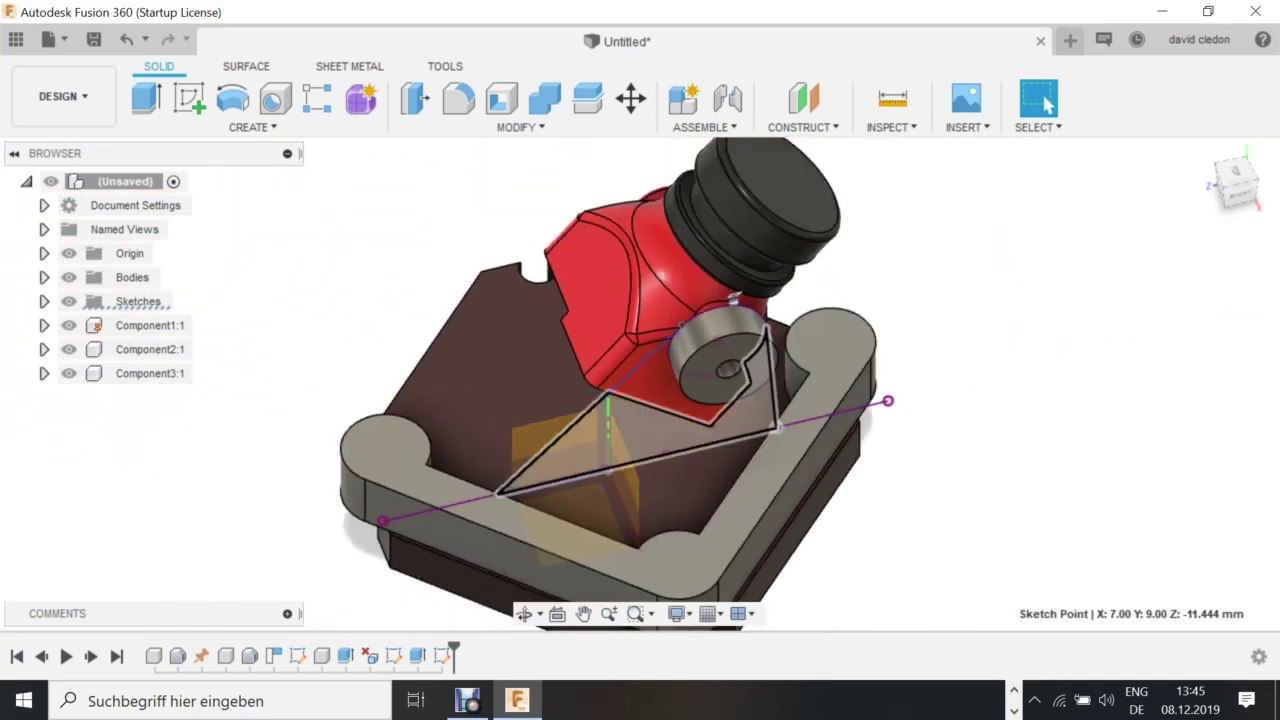
Extrude the two side-arm profiles 4 mm as a new body.
left_click(690, 440)
left_click(700, 385, "ctrl")
scroll(700, 369, "up", 3)
scroll(865, 400, "down", 3)
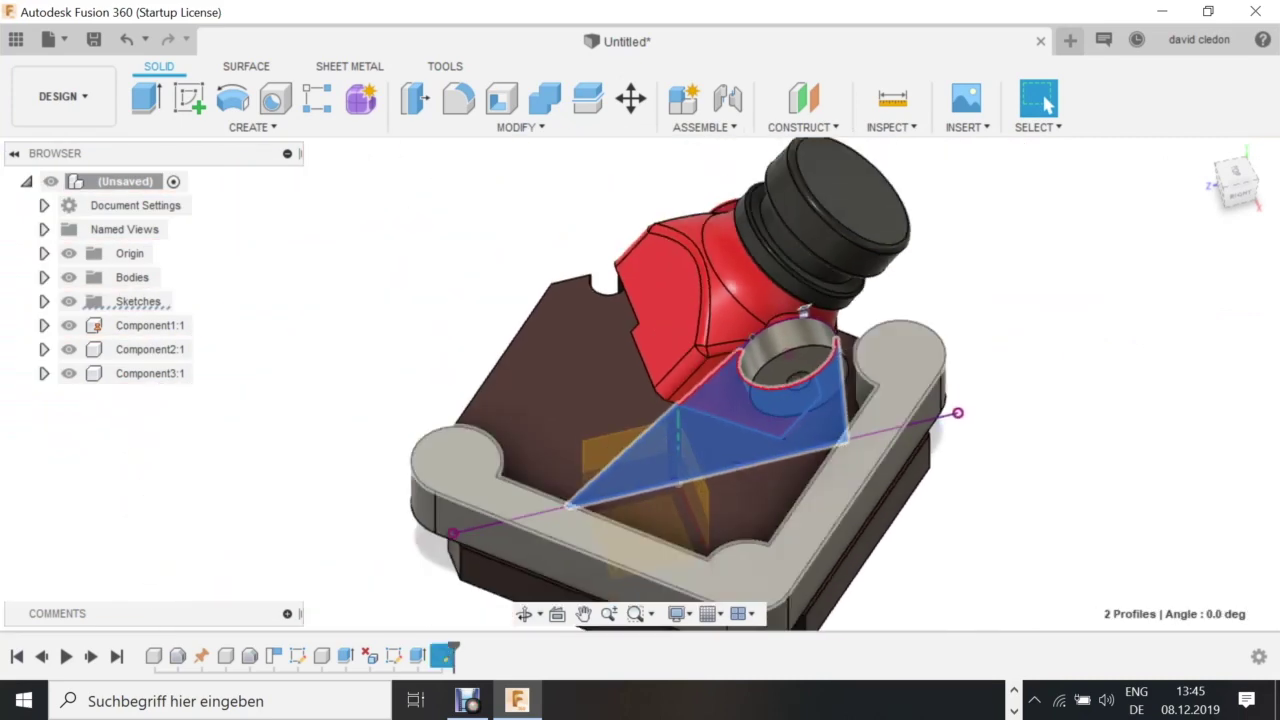
key("e")
left_click_drag(757, 412, 777, 458)
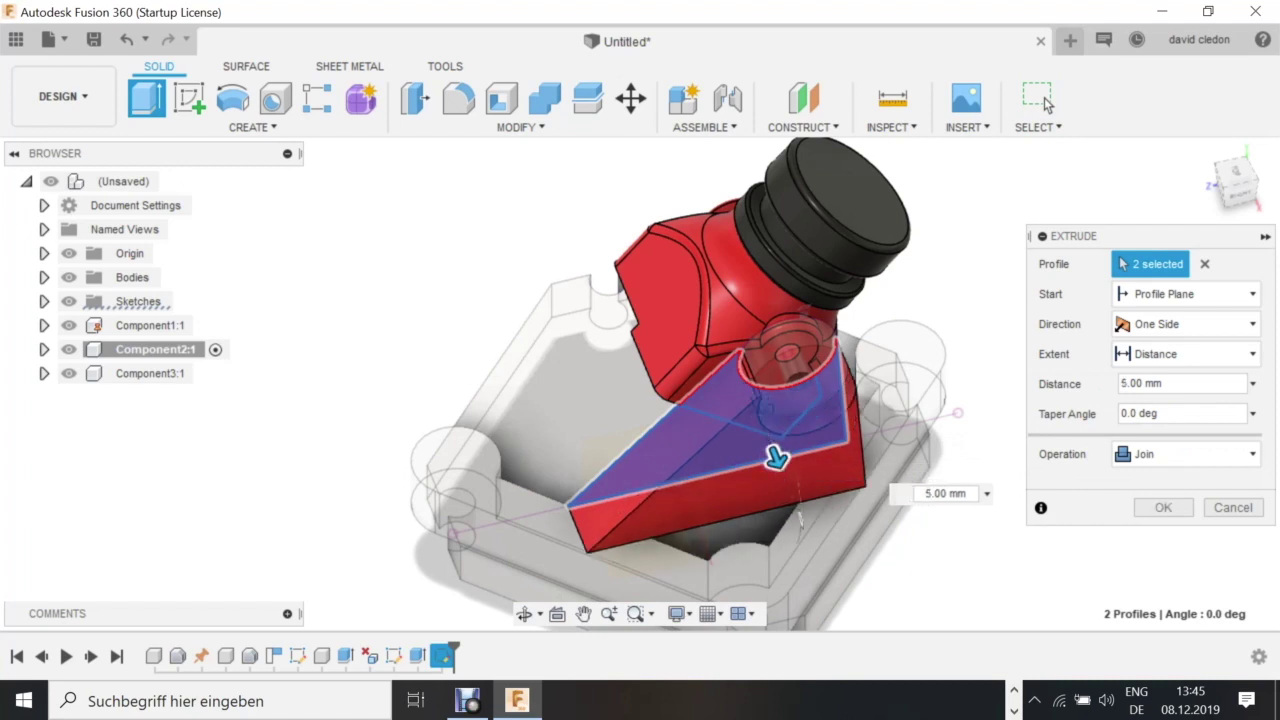
left_click(1185, 454)
left_click(1162, 554)
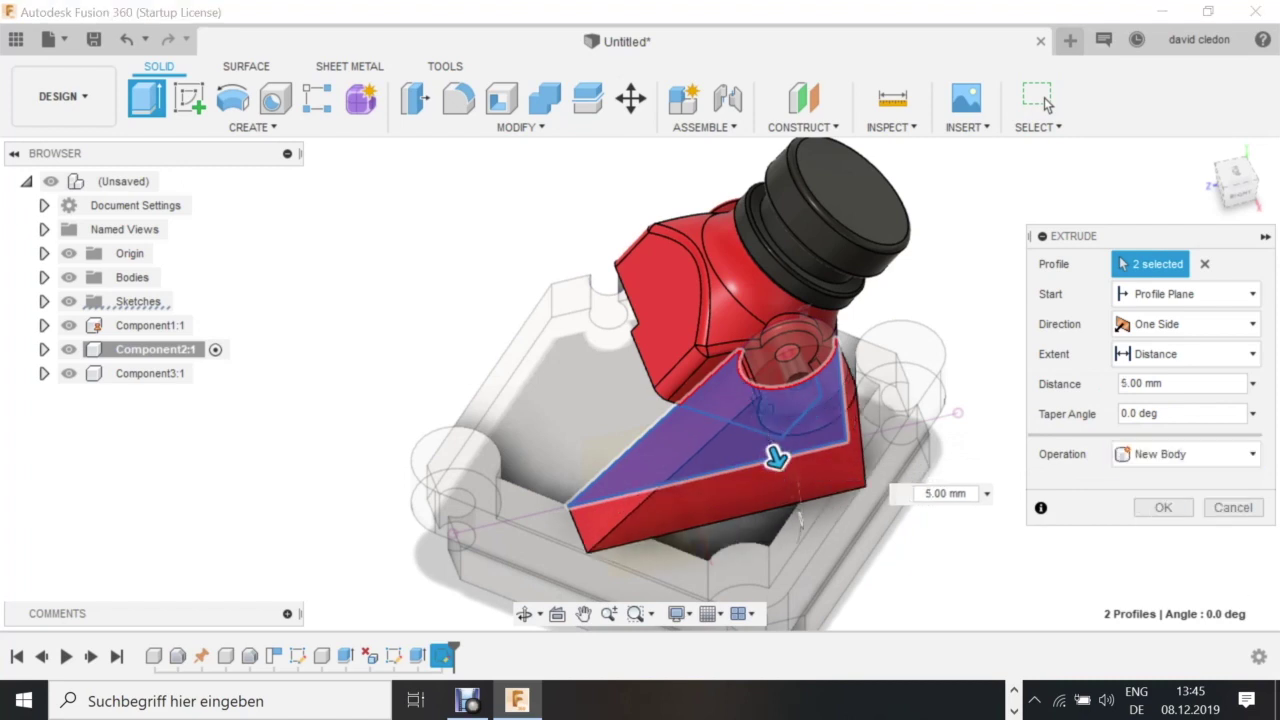
left_click_drag(777, 458, 770, 441)
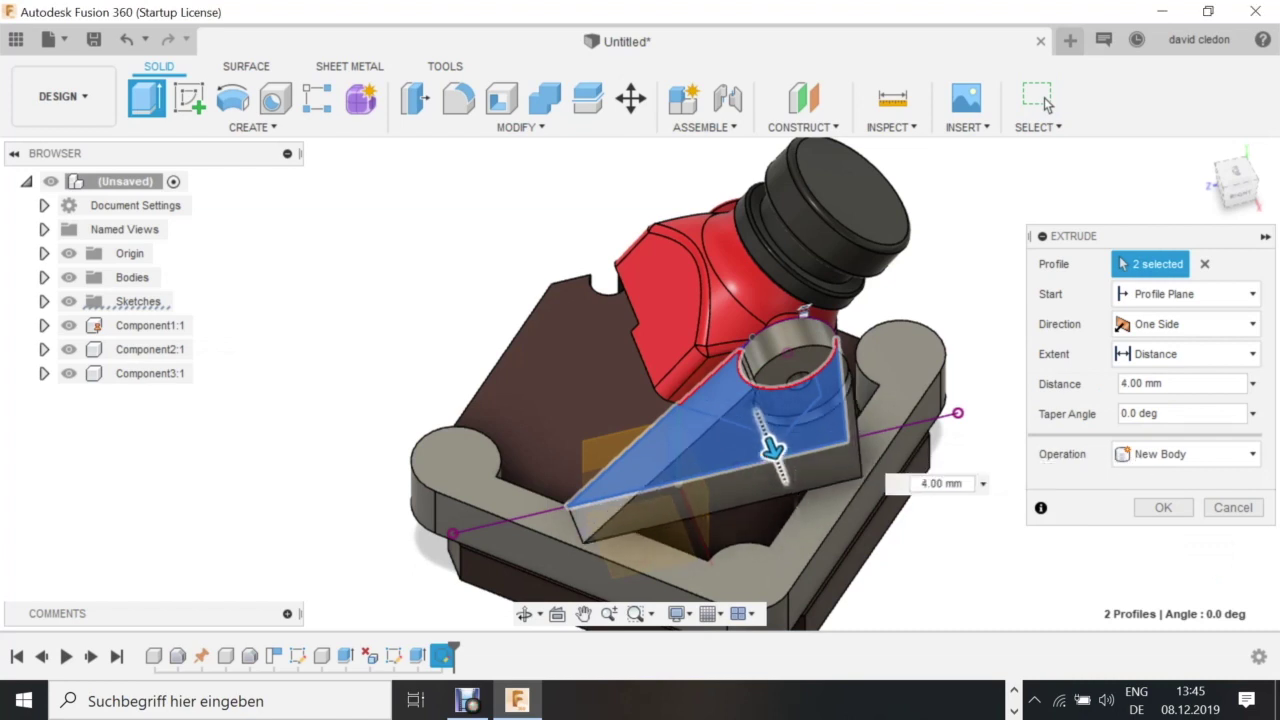
left_click(1163, 507)
scroll(820, 420, "up", 5)
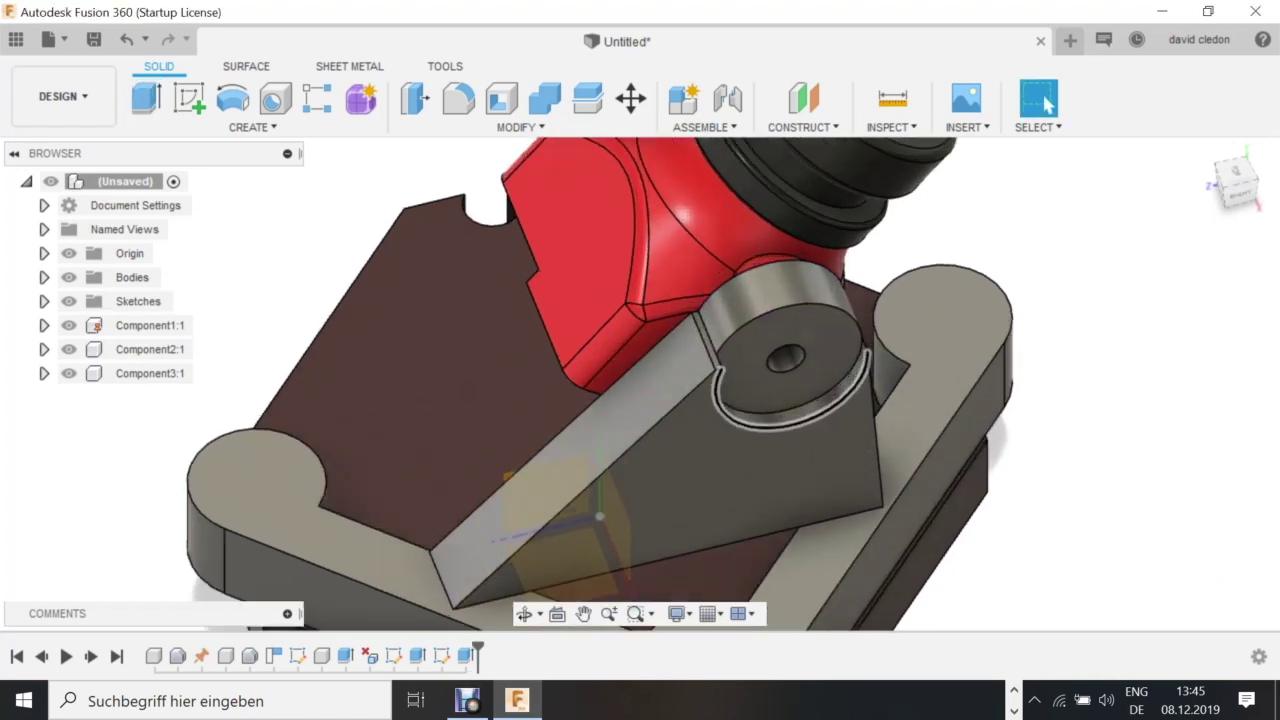
Extrude the ring's outer face flush with the outer face of the side arm.
key("e")
left_click(760, 340)
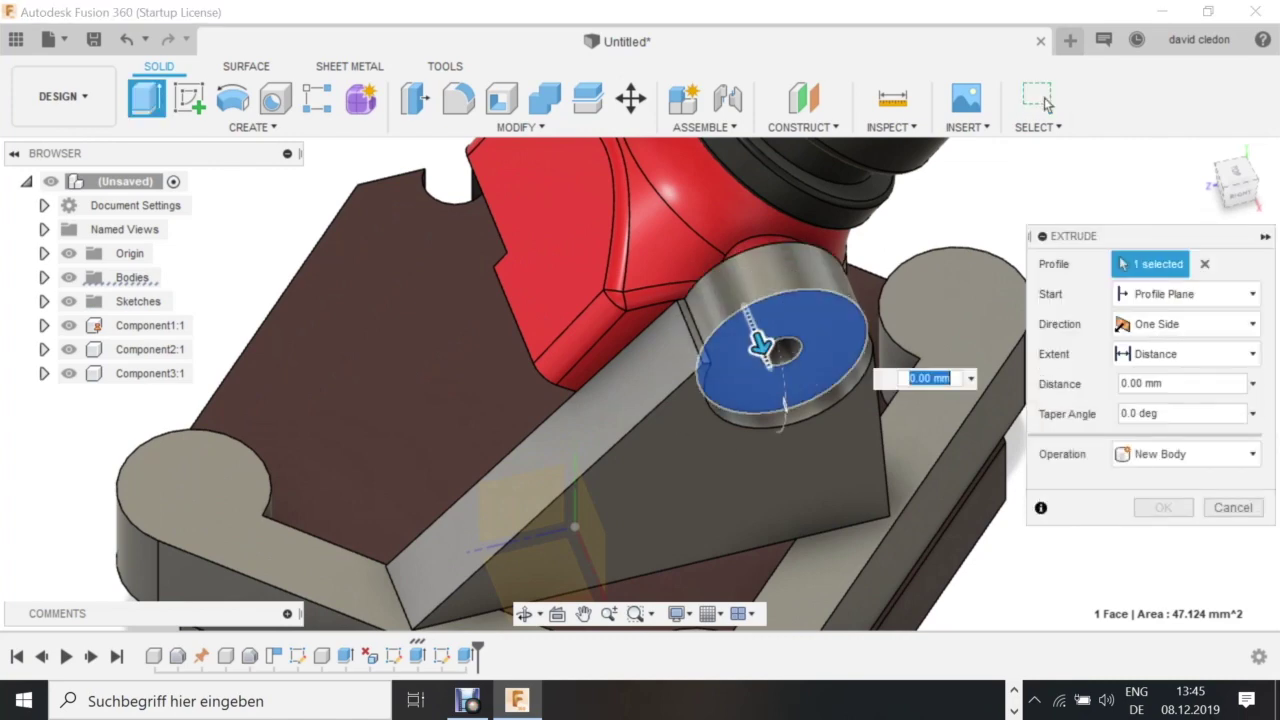
key("Return")
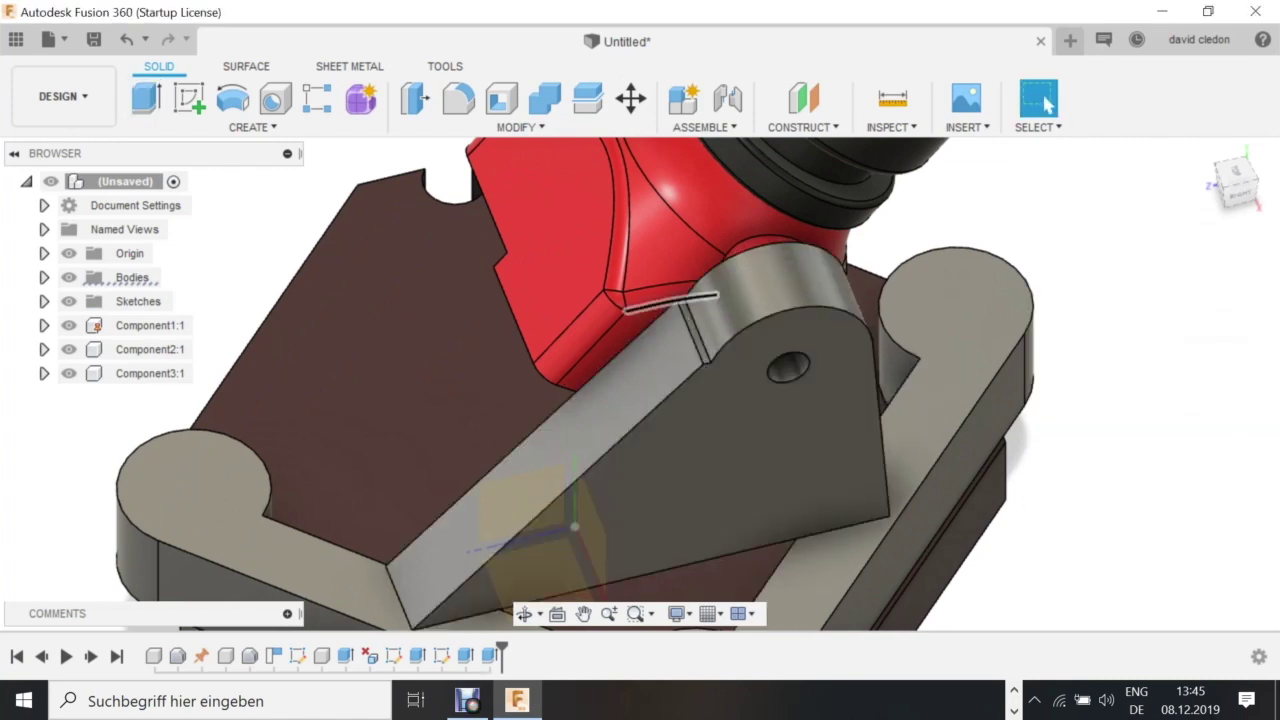
Try to delete the narrow face in the notch between the arm's sloping side and the ring.
scroll(780, 365, "up", 4)
scroll(726, 366, "up", 4)
scroll(728, 495, "down", 5)
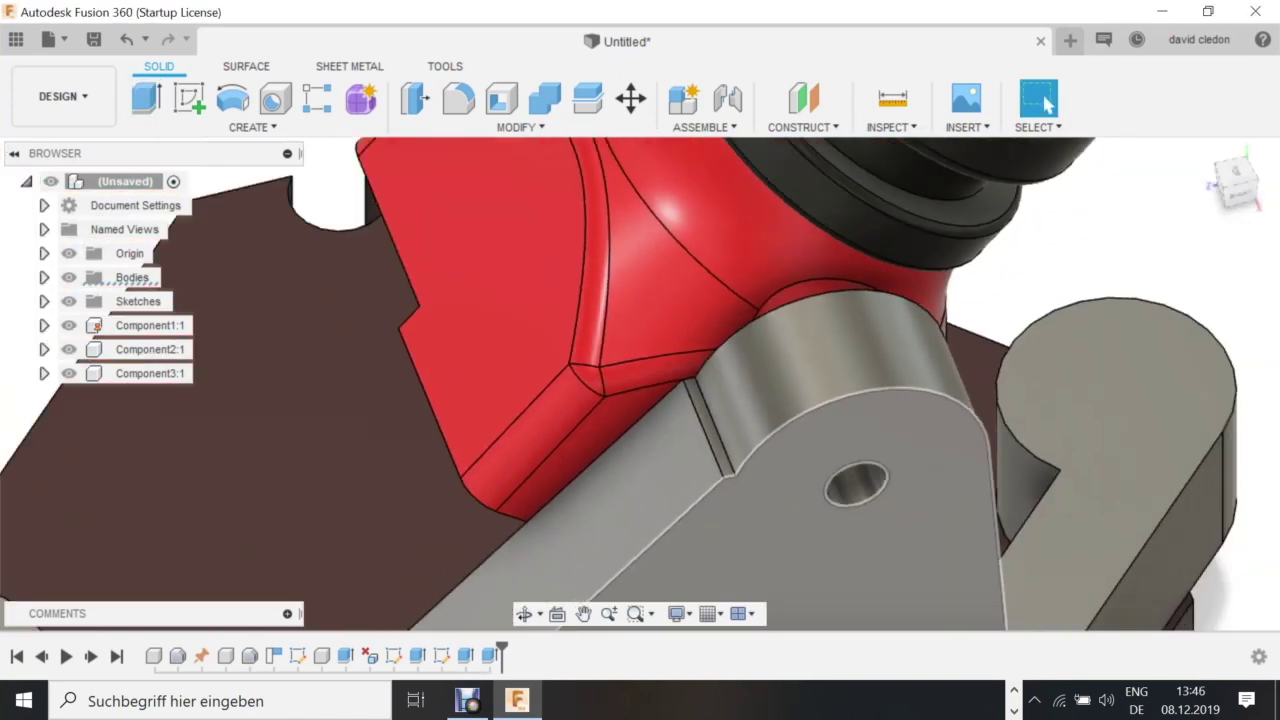
scroll(755, 420, "up", 3)
scroll(740, 475, "down", 3)
scroll(730, 470, "down", 3)
middle_click_drag(730, 470, 717, 410)
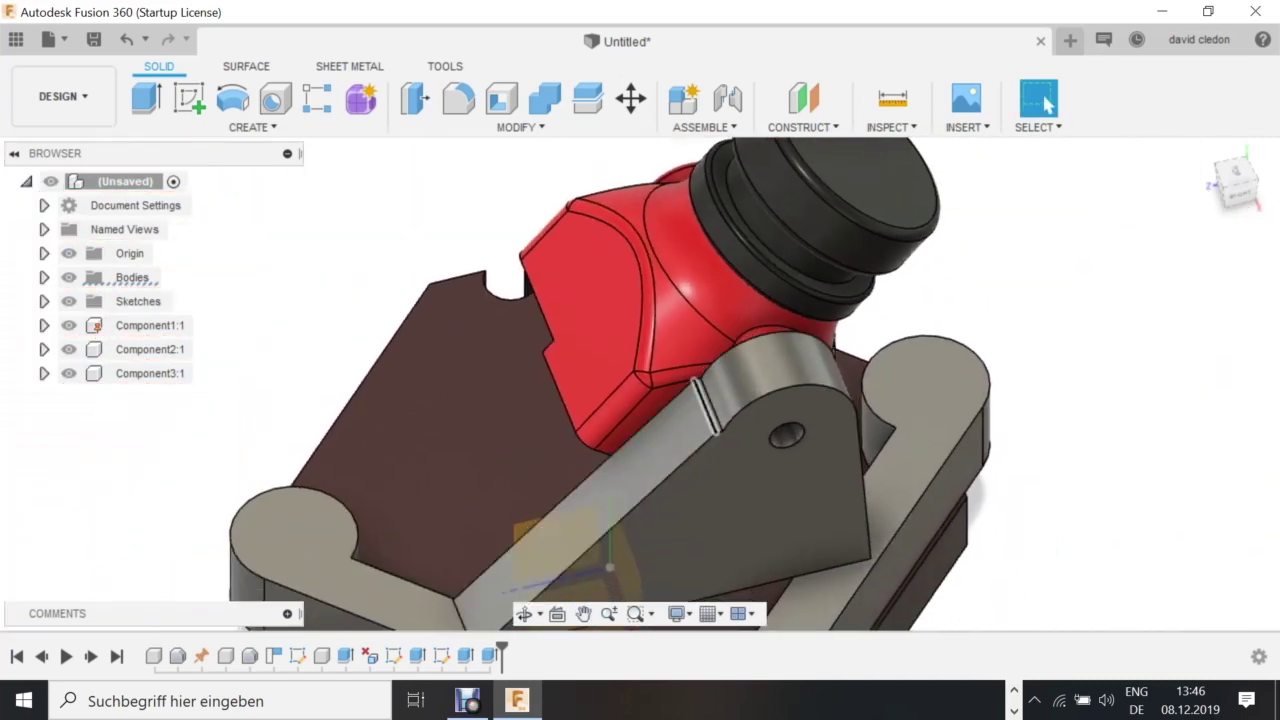
scroll(716, 408, "up", 4)
left_click(697, 405)
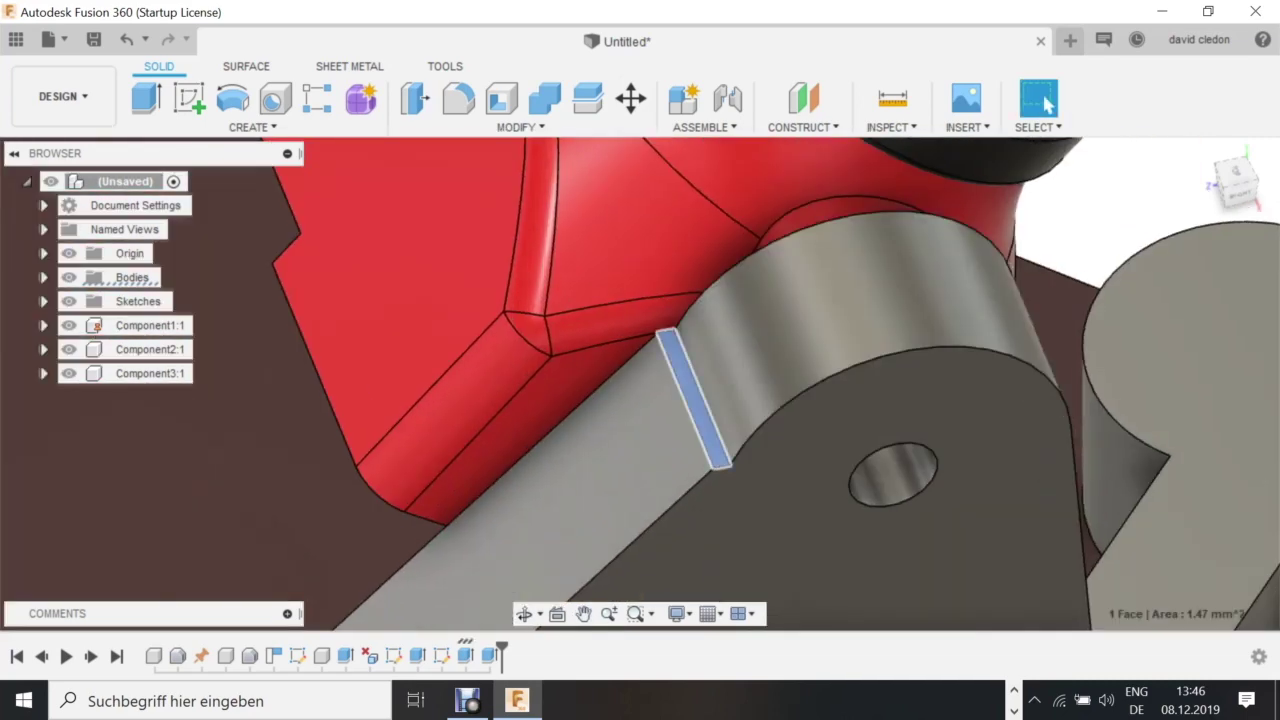
key("Delete")
scroll(803, 441, "up", 3)
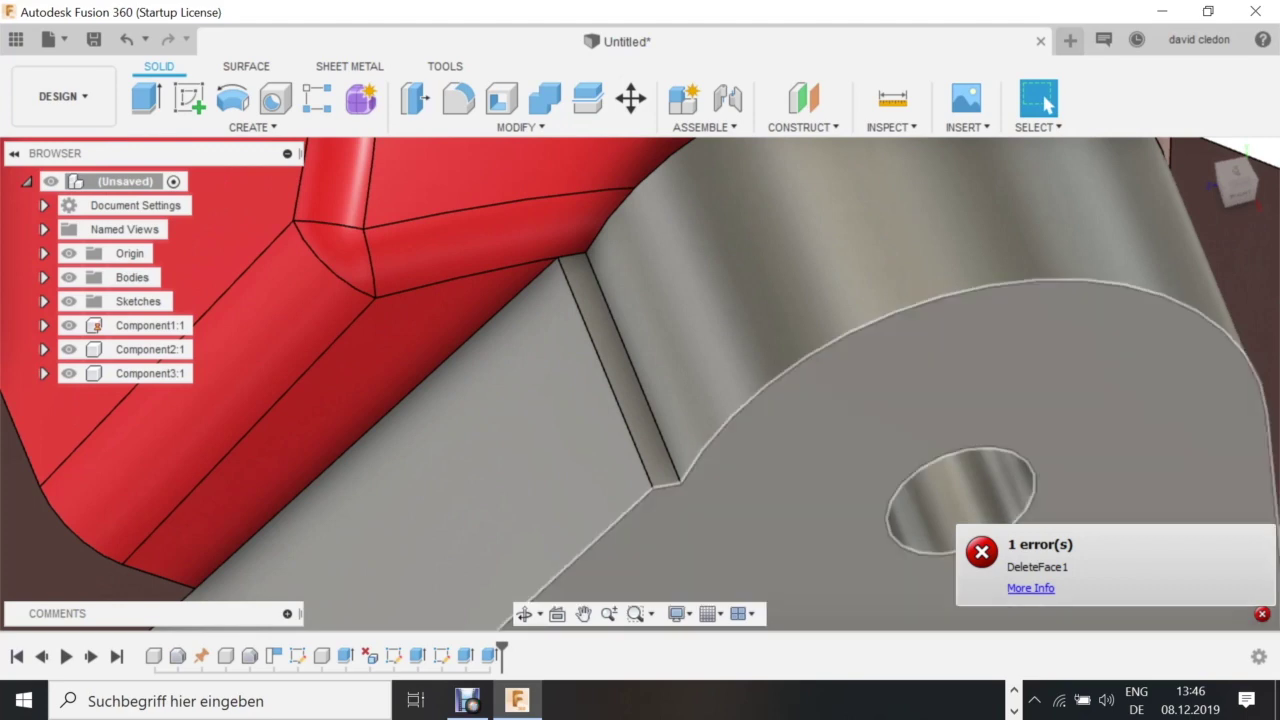
Undo the extrusions of the ring face and the side arm.
scroll(400, 392, "down", 2)
scroll(566, 408, "up", 3)
scroll(578, 444, "down", 6)
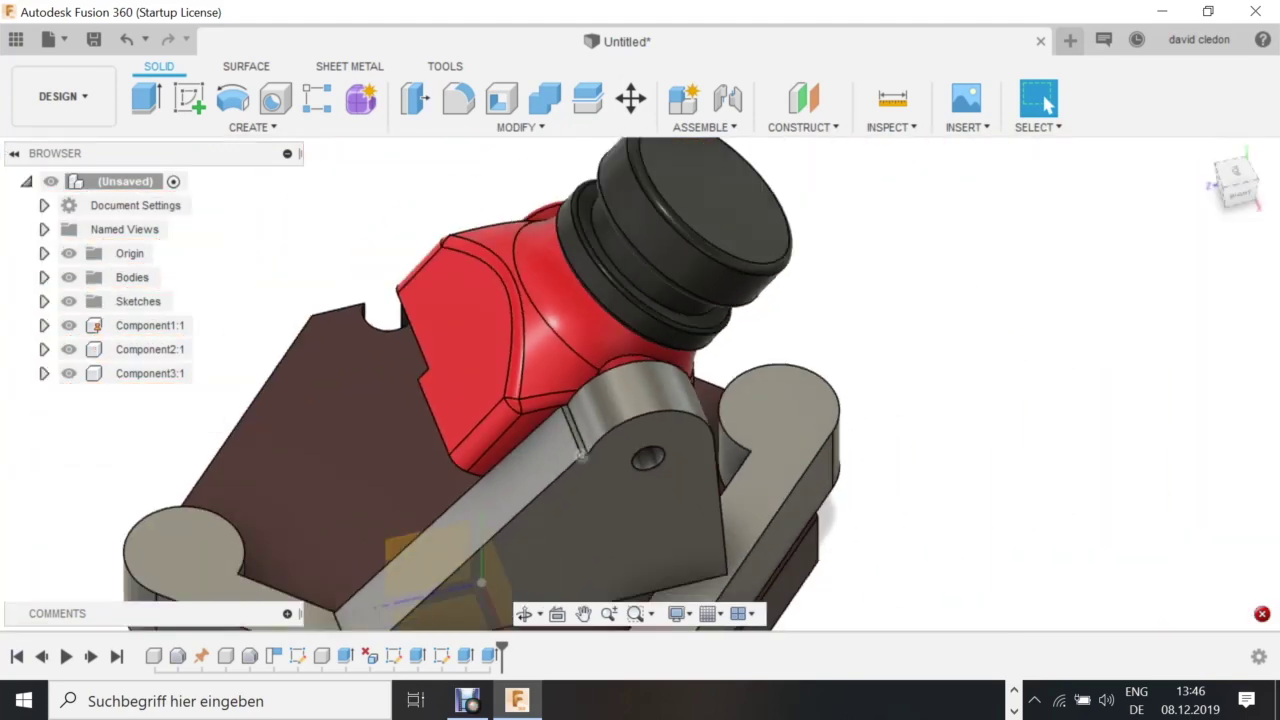
scroll(570, 440, "up", 3)
scroll(549, 556, "down", 2)
middle_click_drag(549, 556, 576, 378, "shift")
scroll(537, 370, "down", 3)
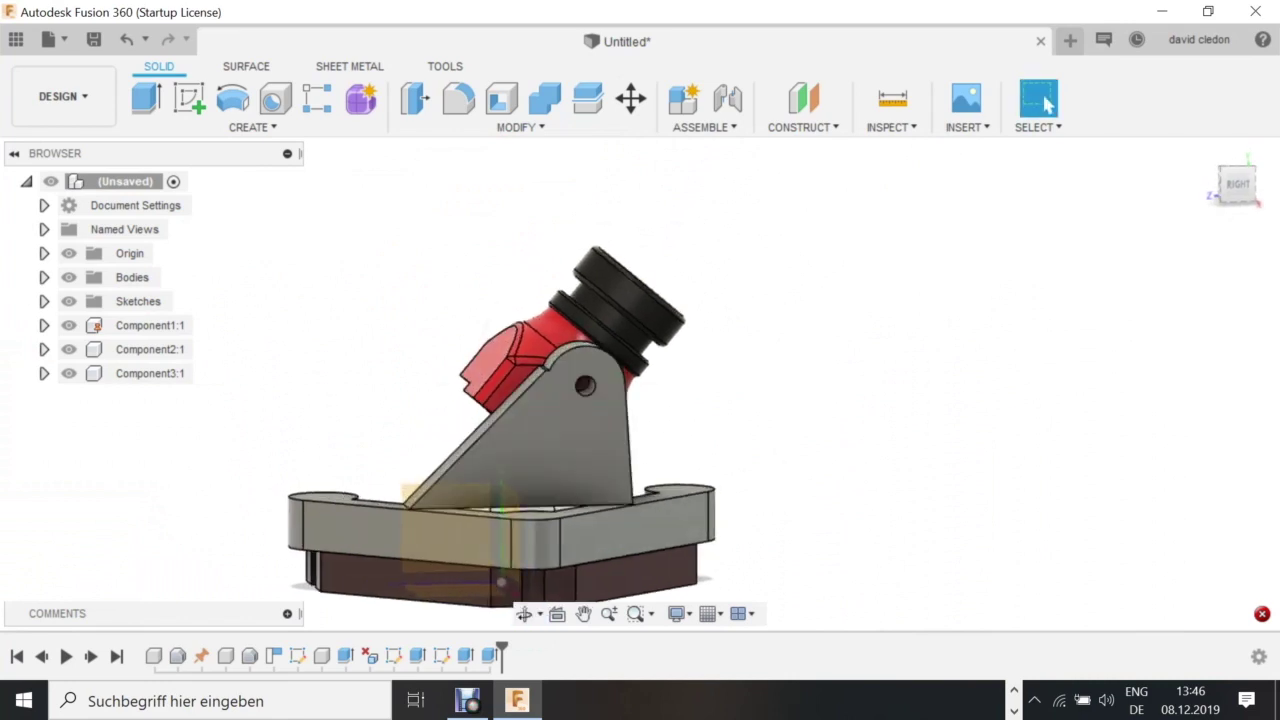
key("ctrl+z")
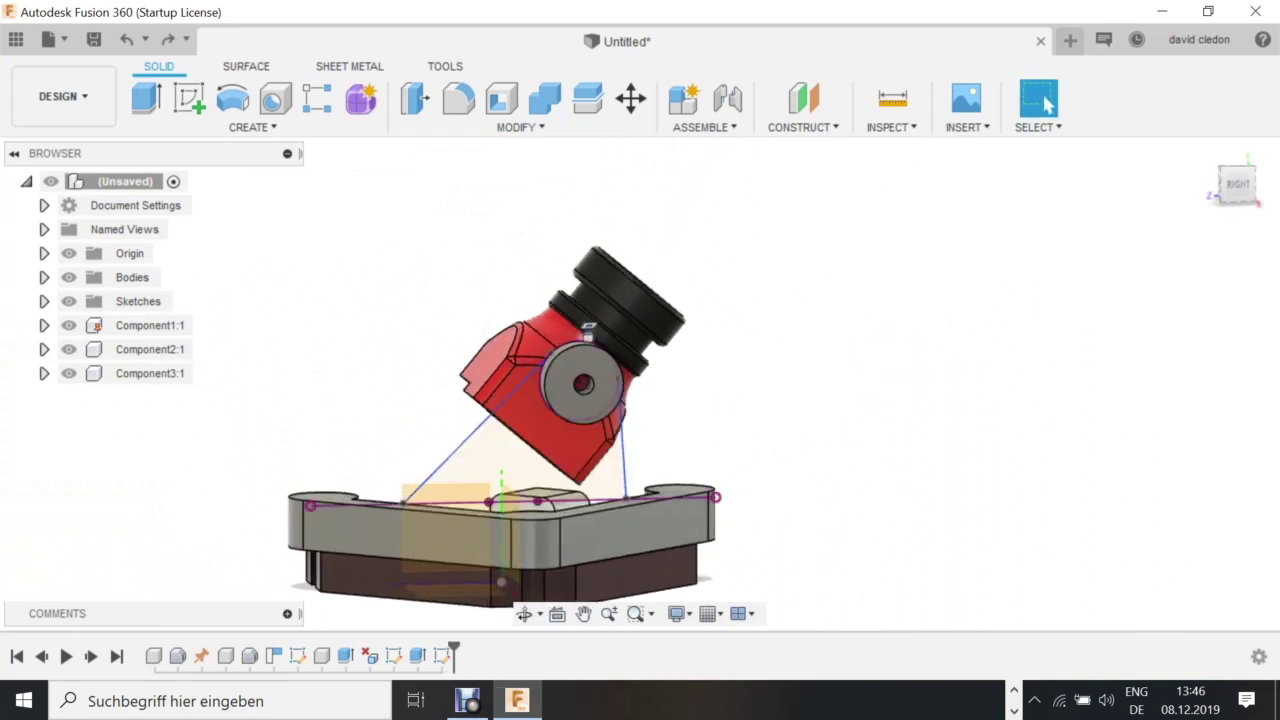
Extrude the arm's three sketch profiles 4 mm, including the small sliver between the longer line and the ring.
scroll(535, 335, "up", 4)
left_click(590, 436)
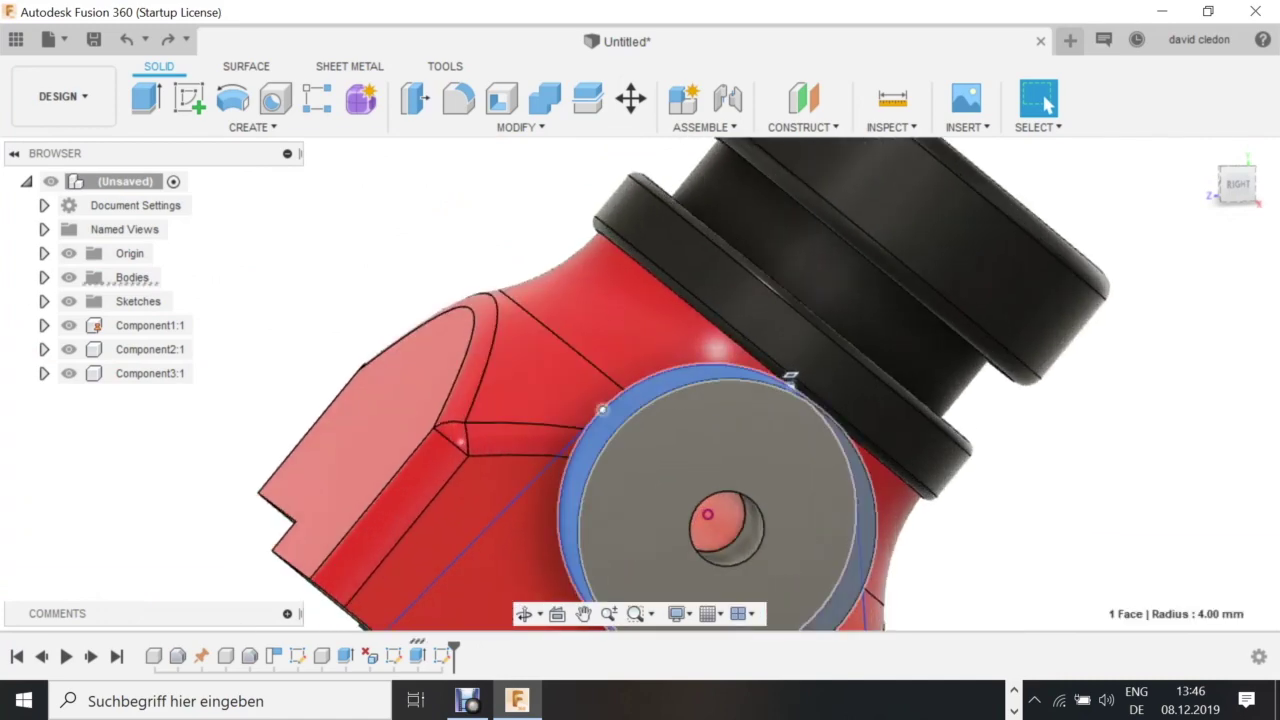
scroll(546, 495, "up", 3)
left_click(546, 495)
scroll(577, 445, "up", 3)
left_click(598, 357)
scroll(598, 363, "down", 8)
left_click(540, 510, "ctrl")
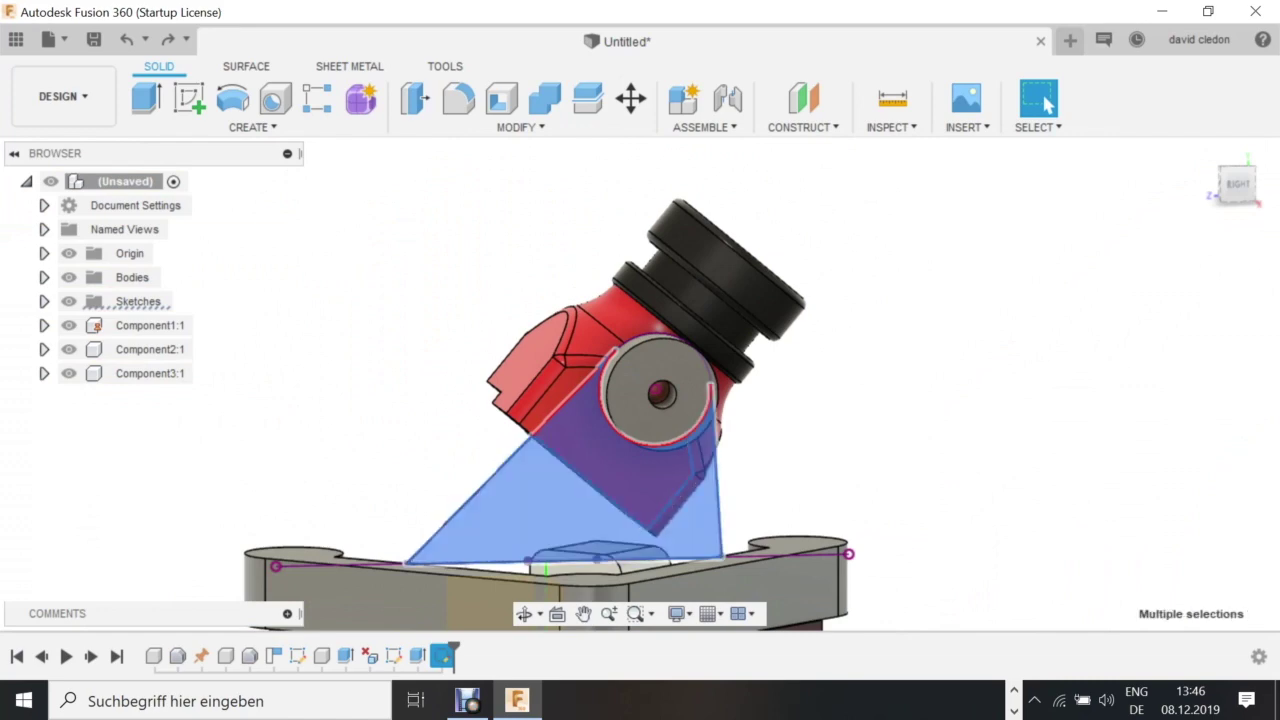
key("e")
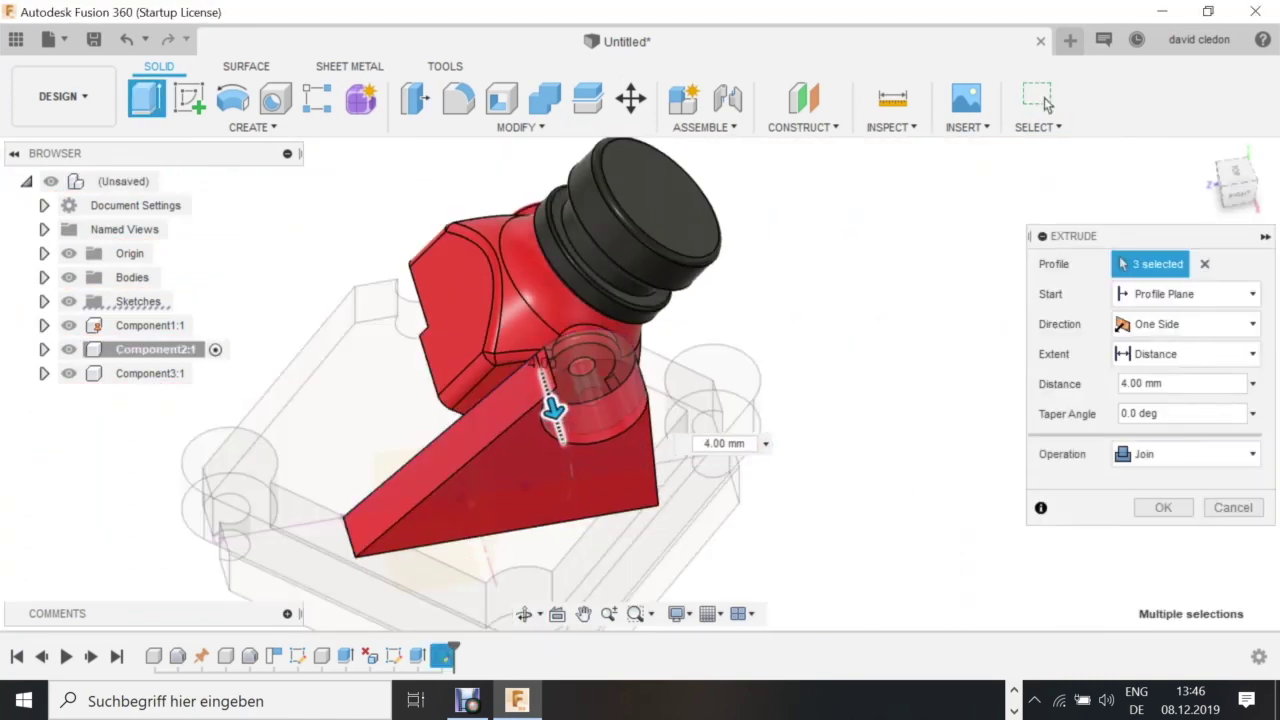
left_click(1187, 454)
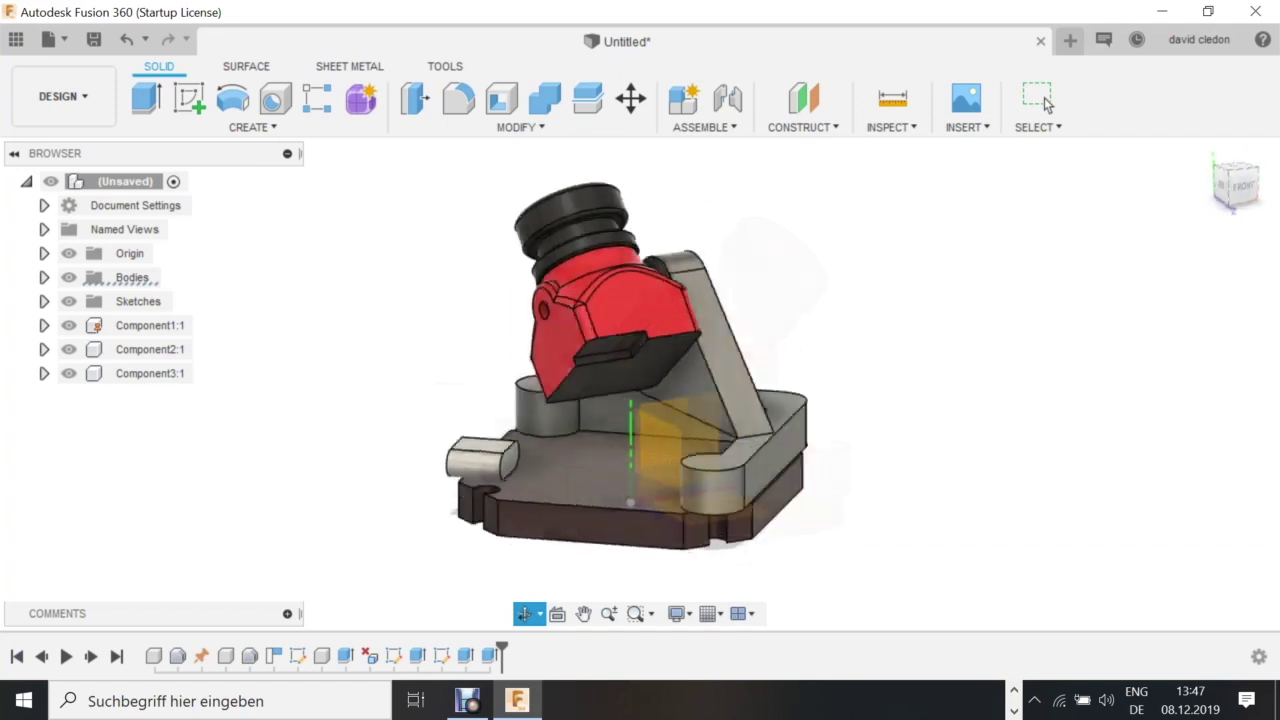
Create a construction plane offset -22 mm from the camera's rear face so it lies in front of the lens.
left_click(802, 127)
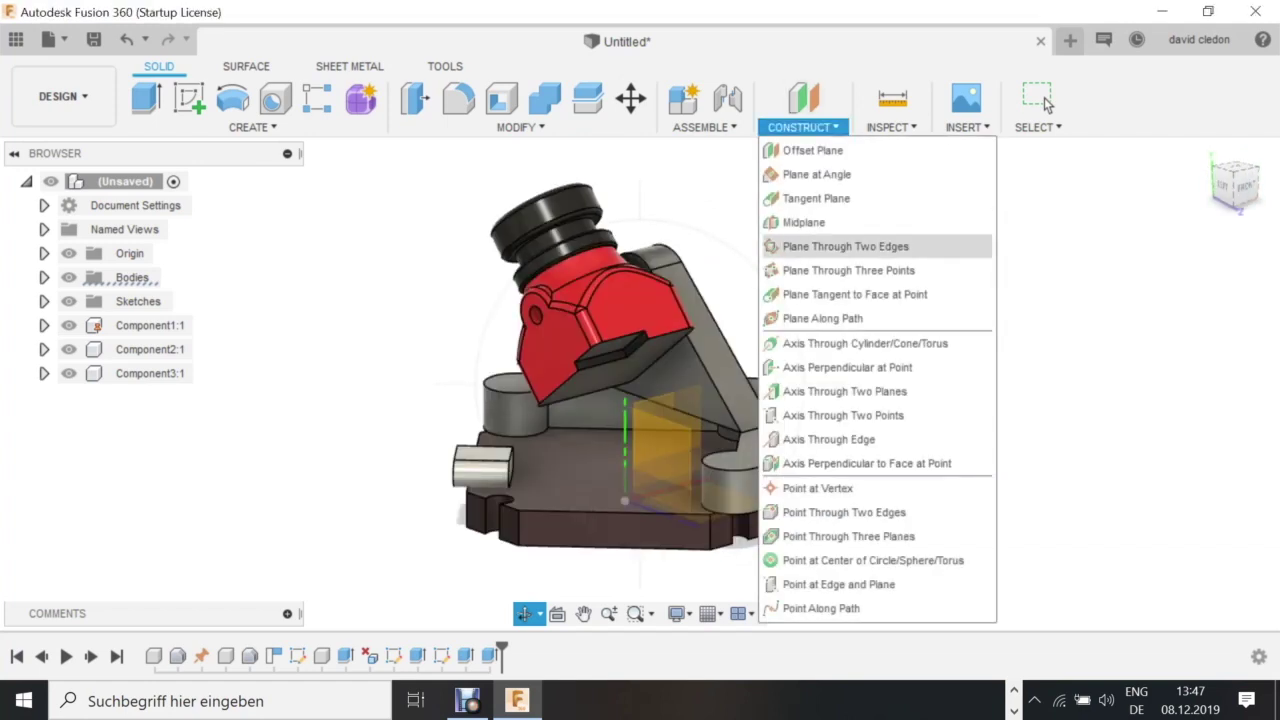
left_click(812, 150)
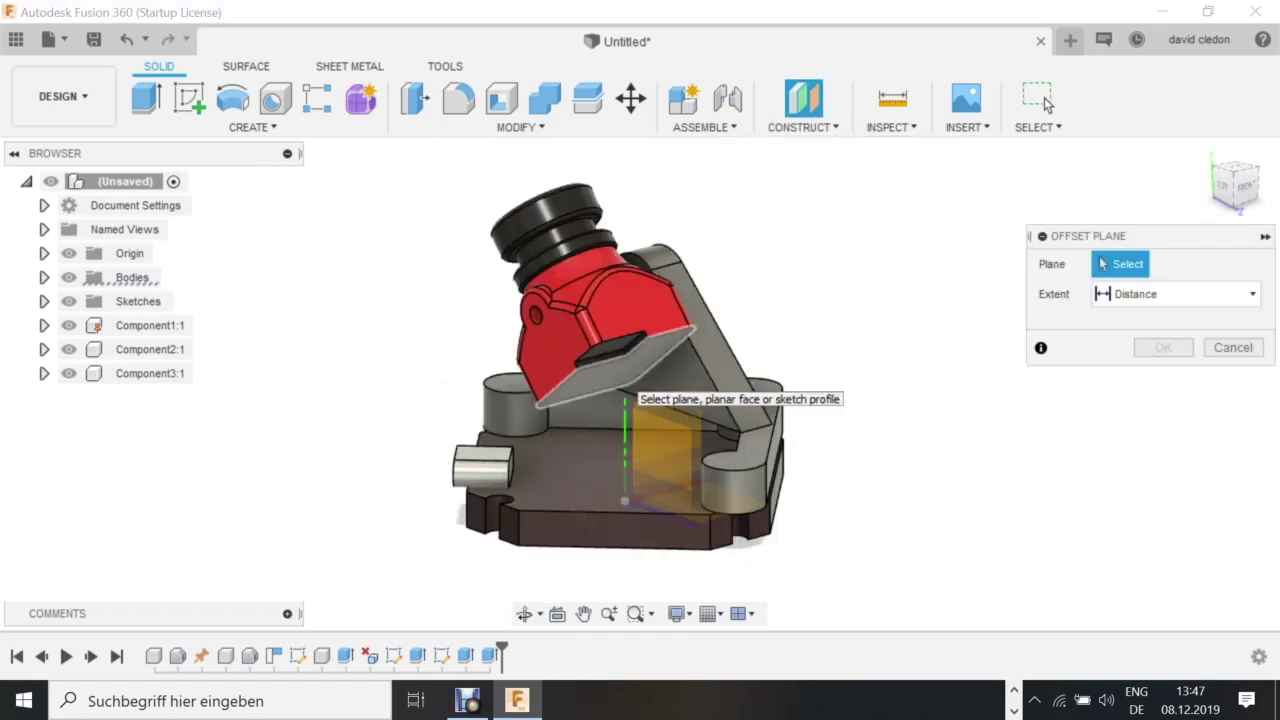
left_click(625, 385)
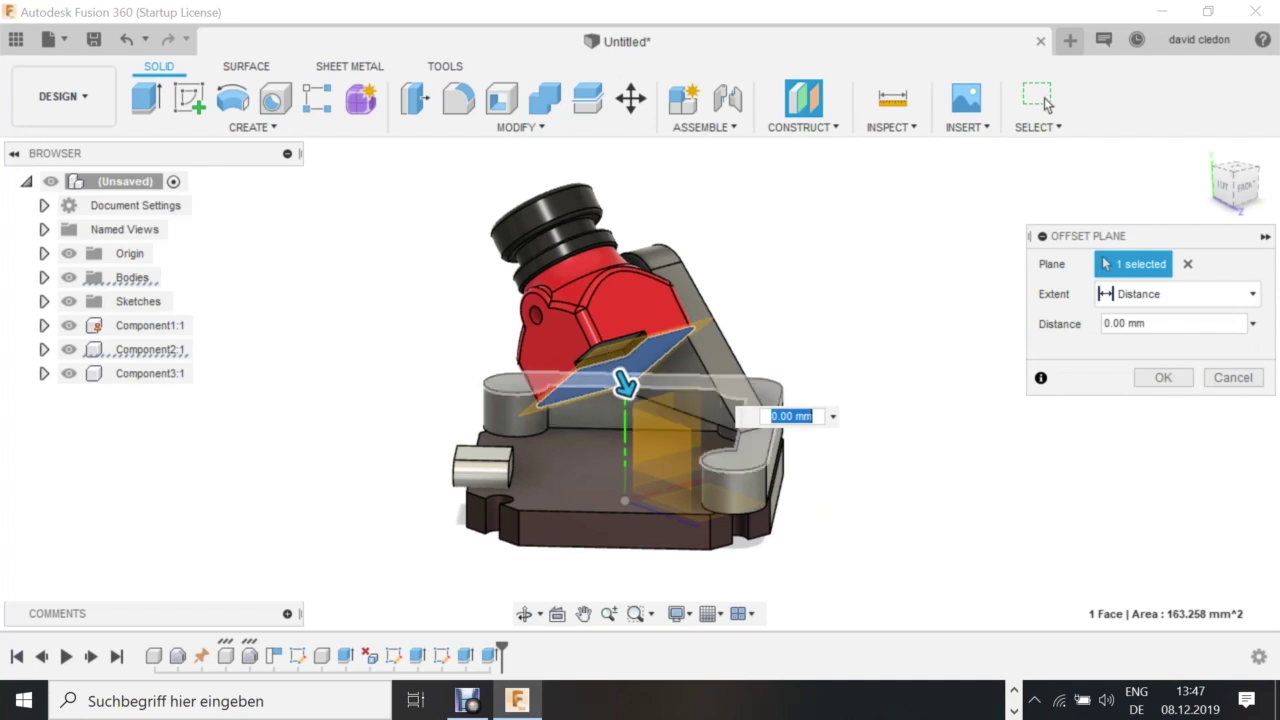
scroll(628, 384, "up", 3)
scroll(632, 381, "down", 3)
left_click_drag(630, 380, 519, 165)
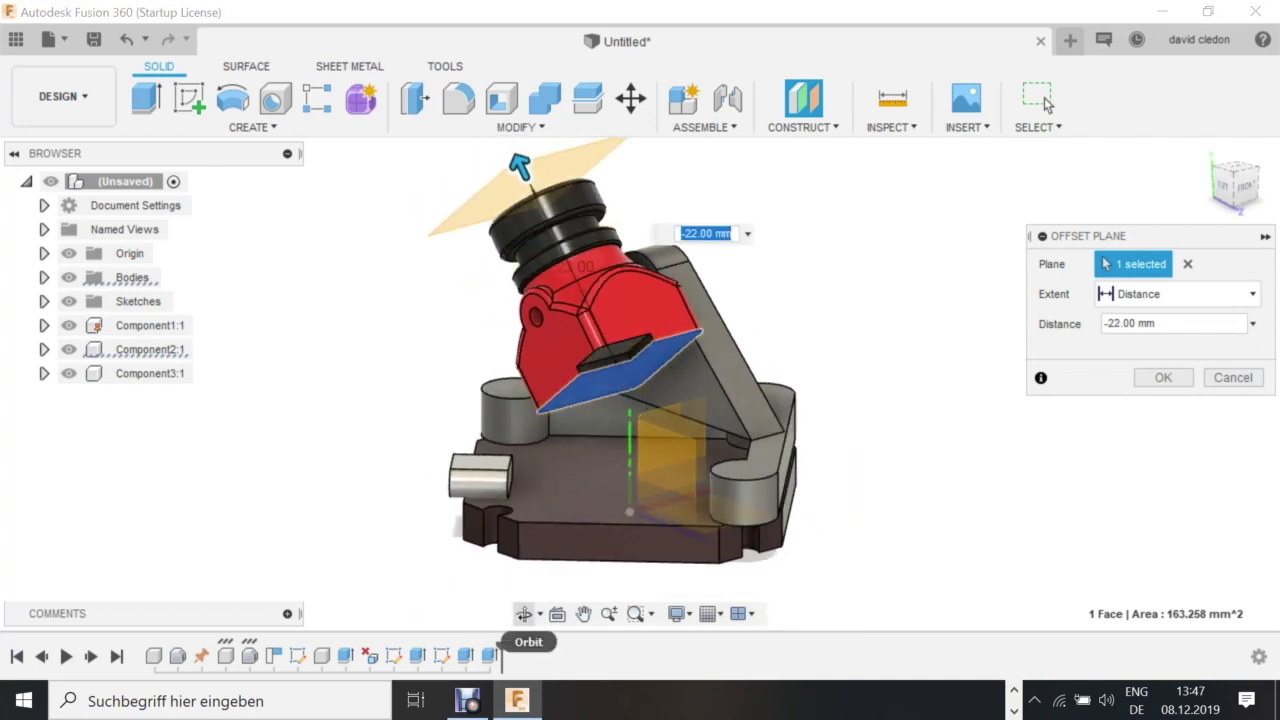
left_click(524, 614)
left_click_drag(760, 390, 500, 385)
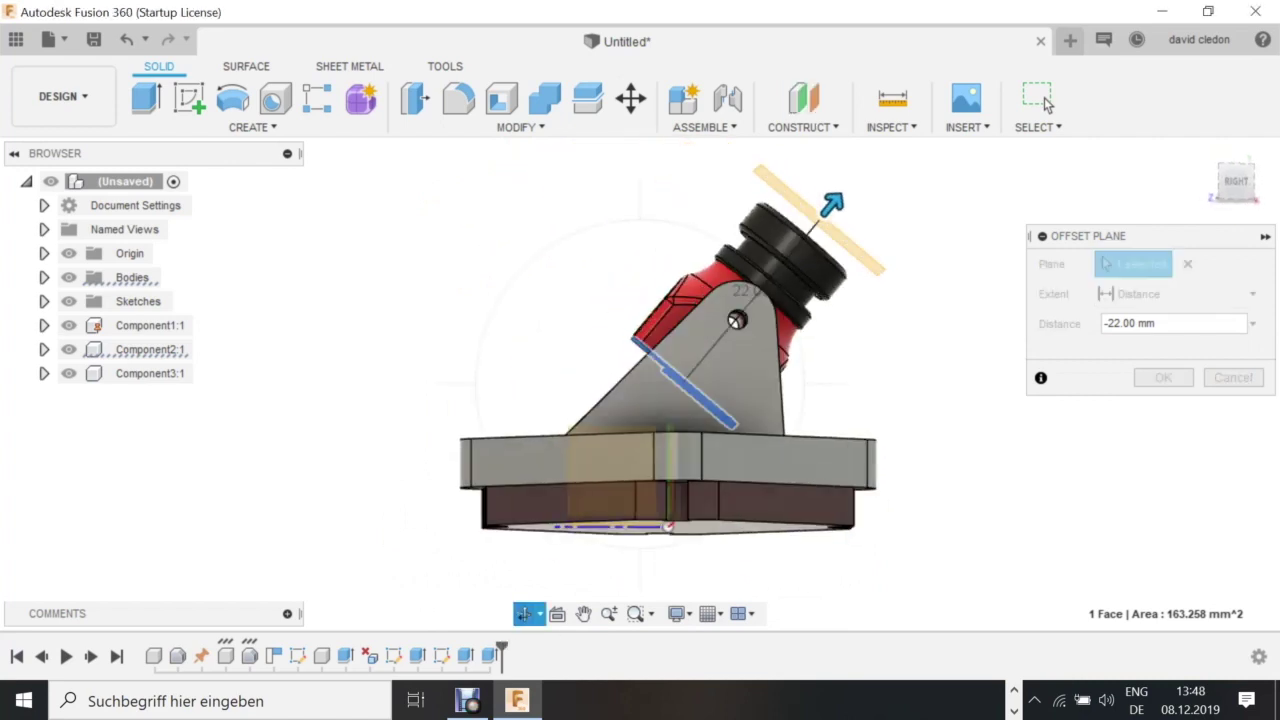
key("Escape")
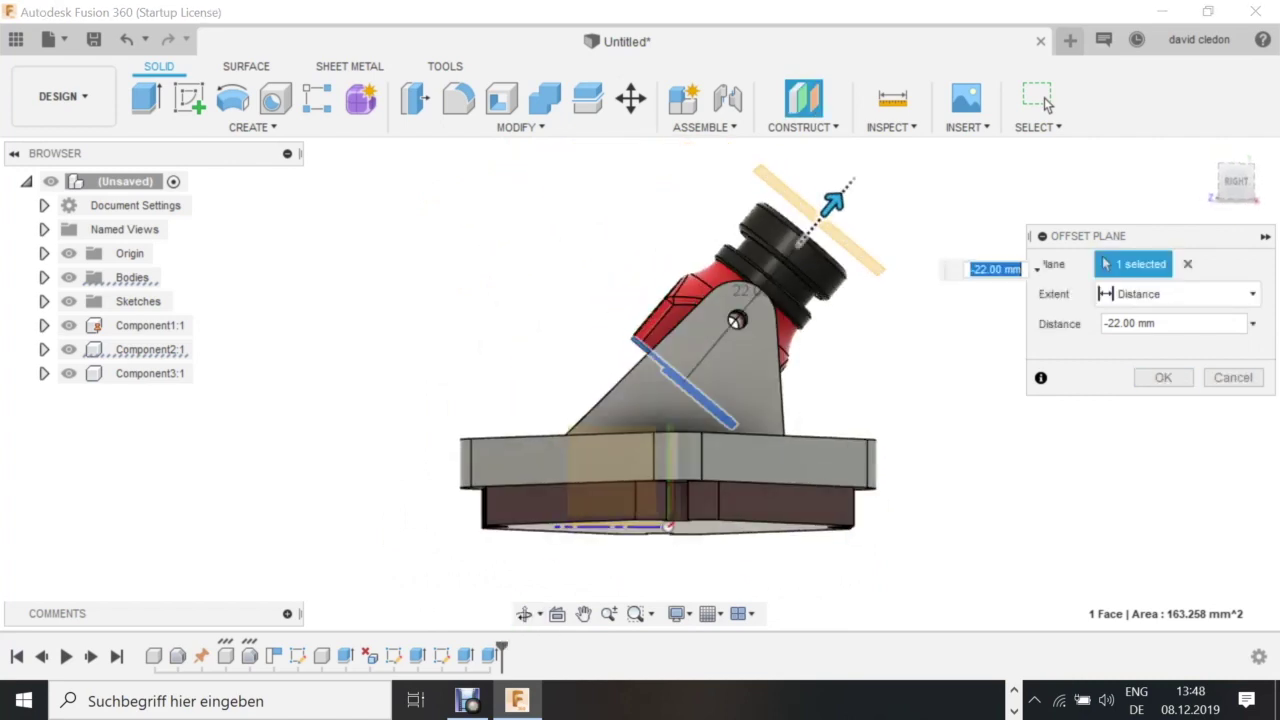
key("Return")
Sketch a center-to-center slot on the offset plane from the lens centre towards the base, 12 mm between centres and 14 mm wide.
left_click(525, 614)
left_click_drag(700, 350, 600, 425)
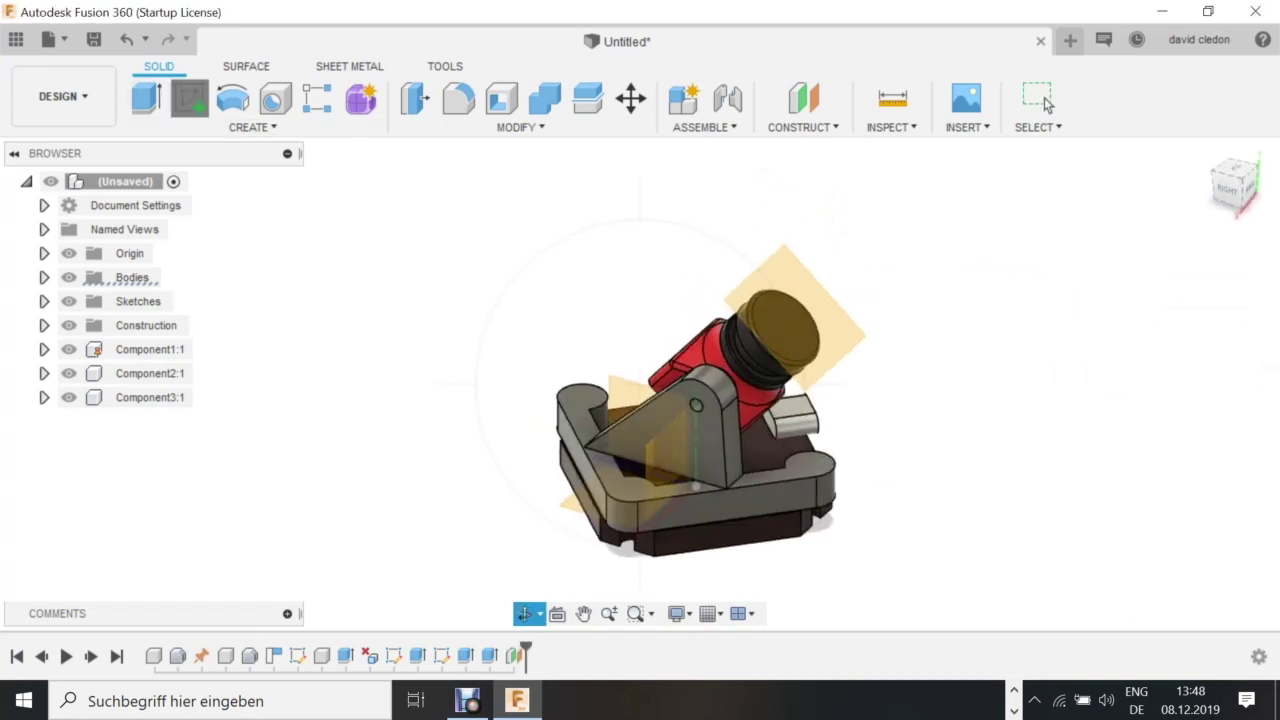
left_click(189, 98)
left_click(835, 320)
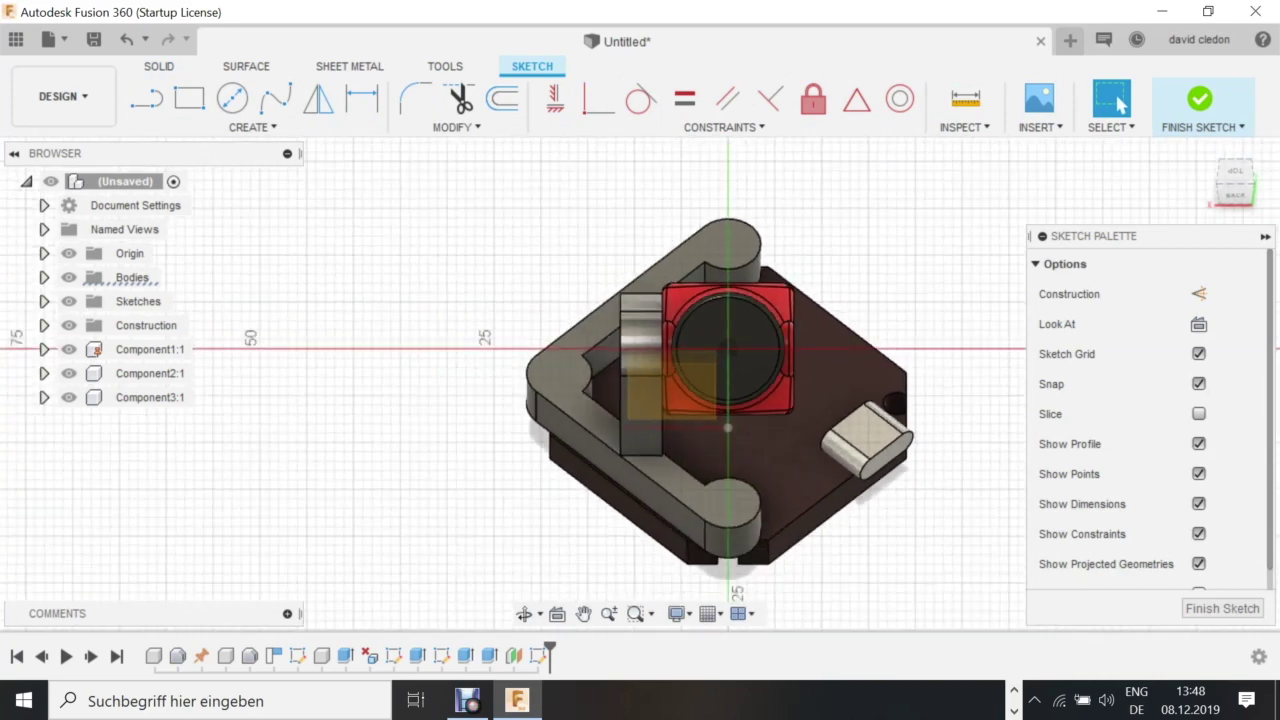
left_click(252, 127)
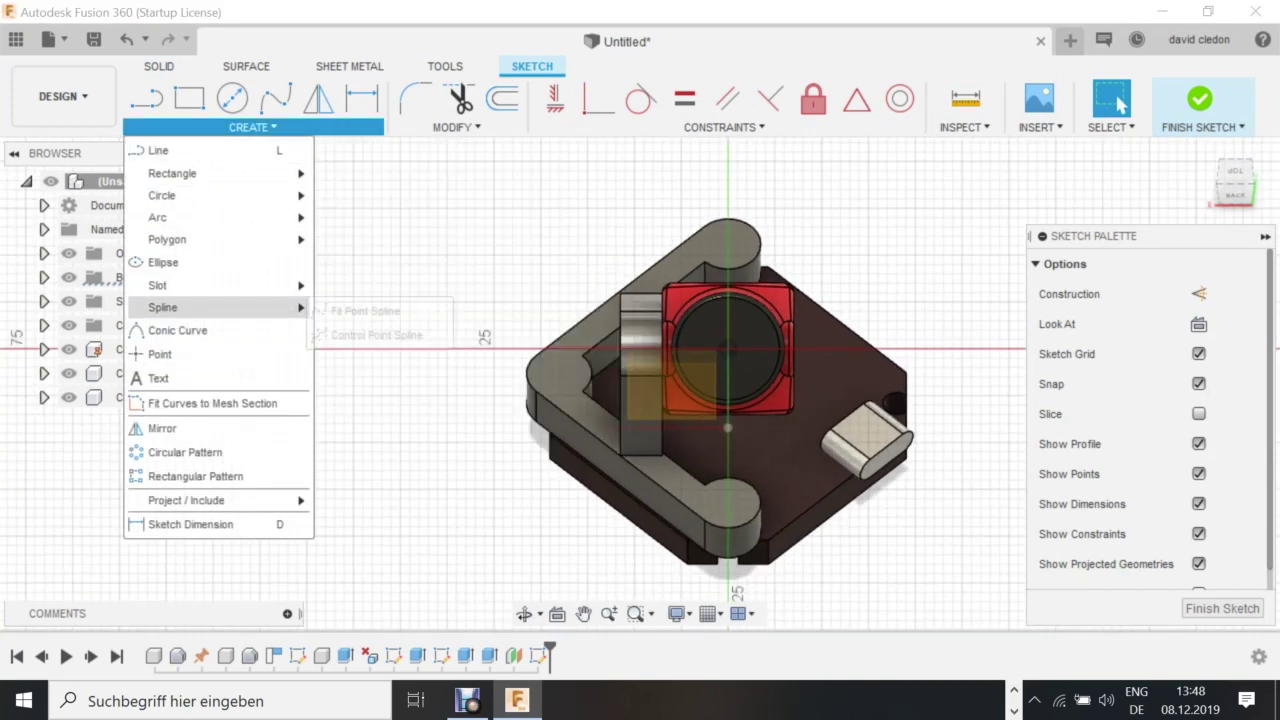
mouse_move(220, 285)
left_click(375, 289)
scroll(764, 374, "up", 3)
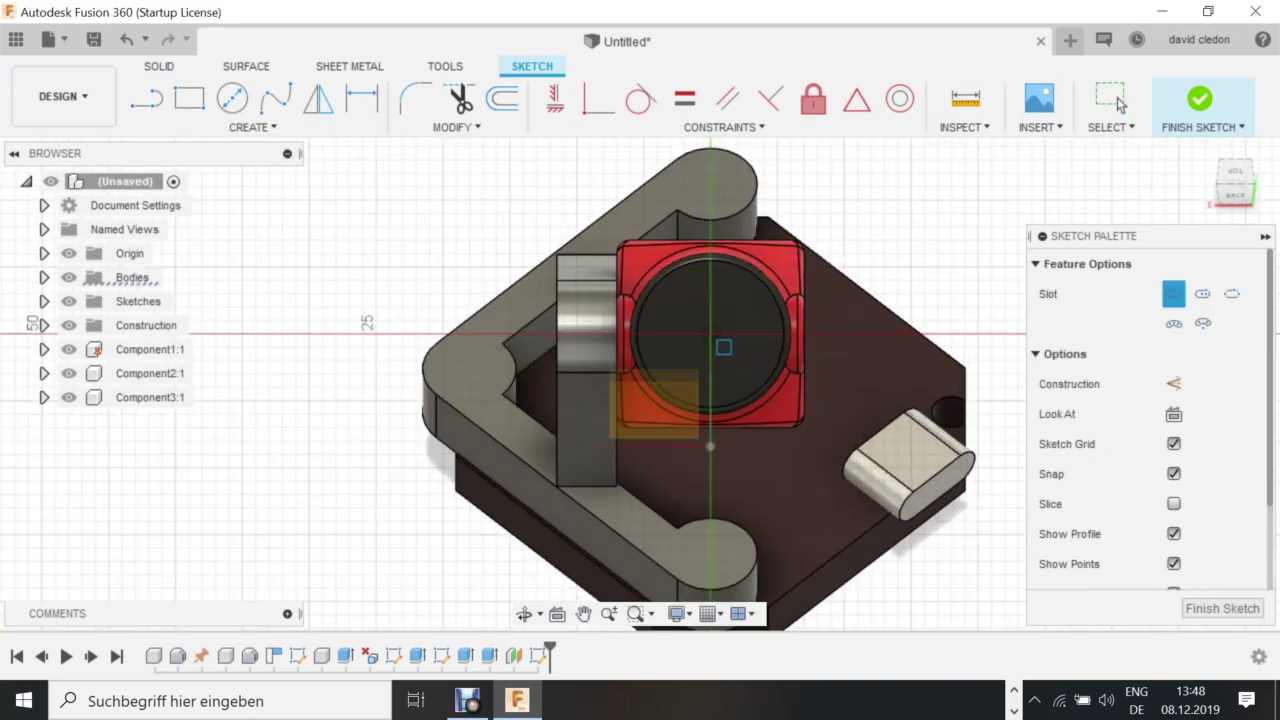
left_click(710, 333)
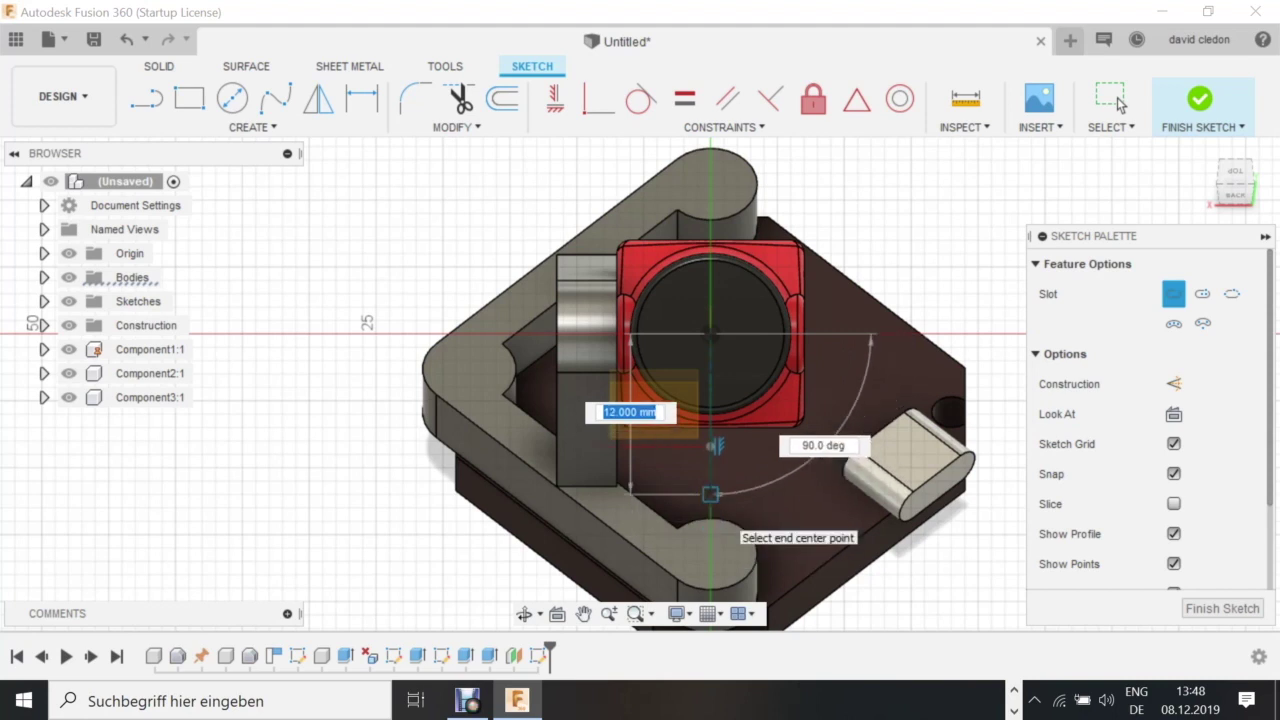
left_click(710, 494)
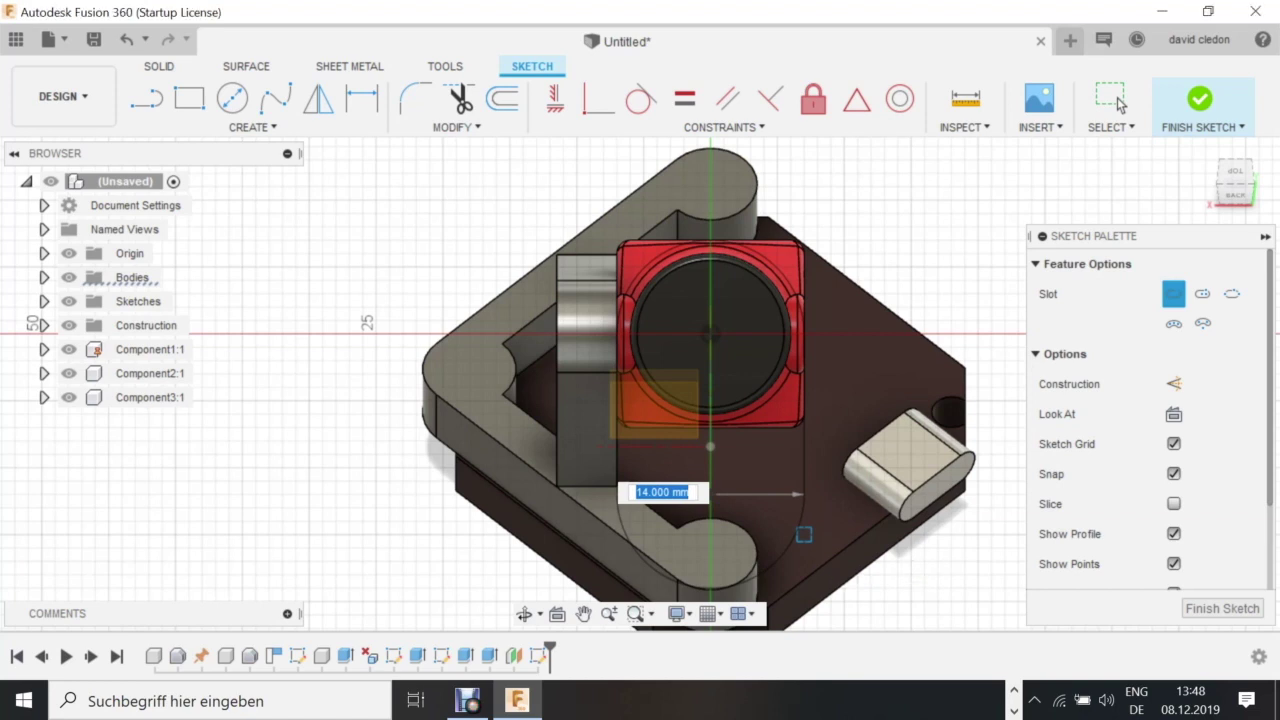
left_click(803, 534)
Sketch a second center-to-center slot concentric with the first, using the same two centres and a 16 mm width.
left_click(710, 333)
left_click(710, 494)
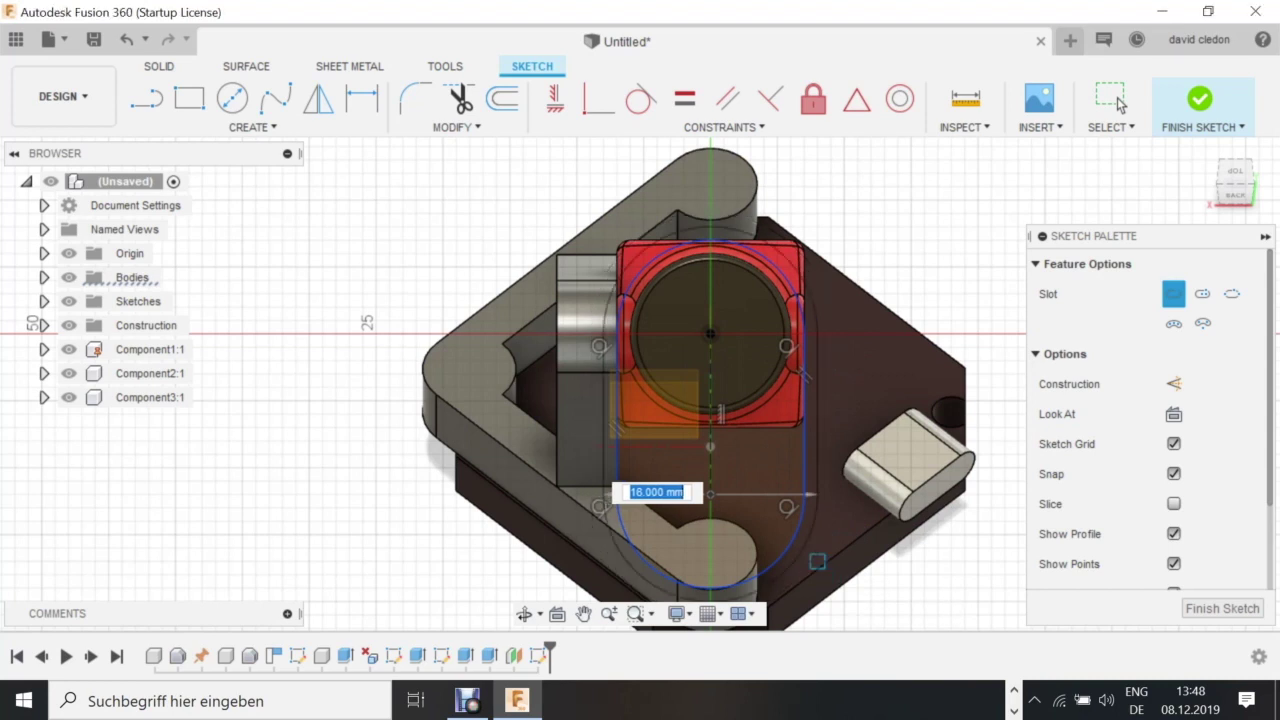
left_click(817, 561)
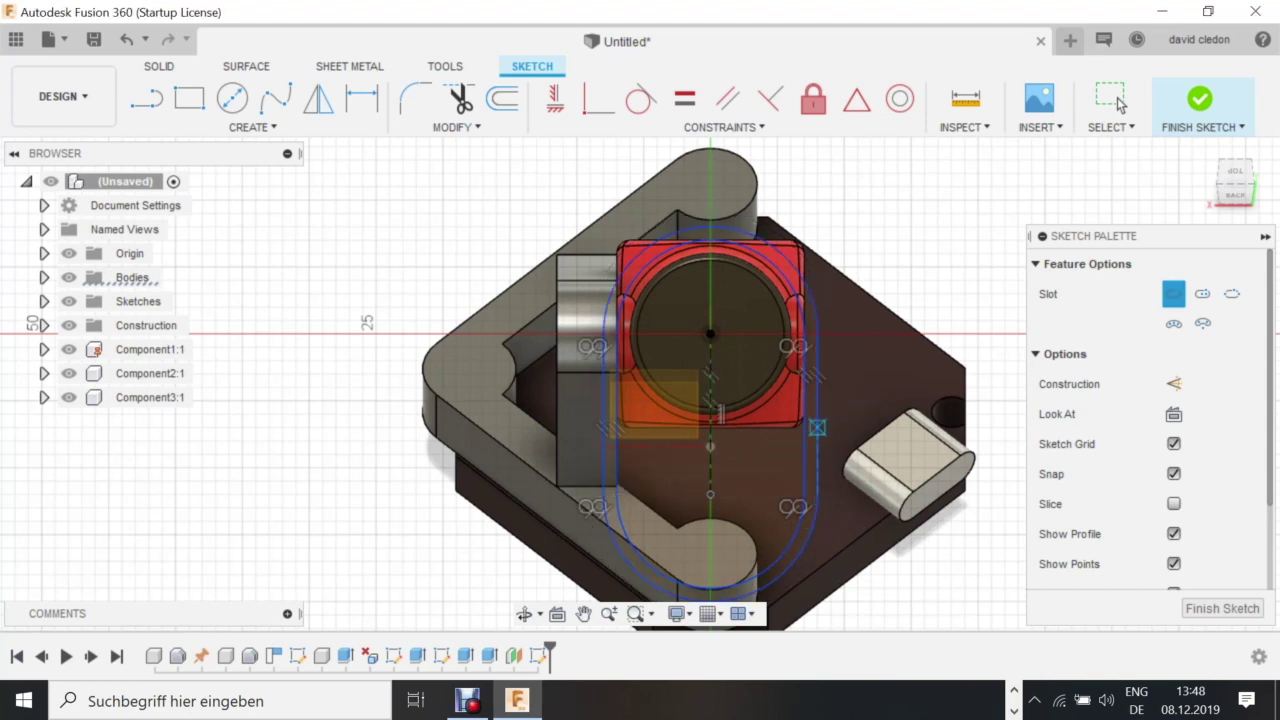
left_click(1112, 100)
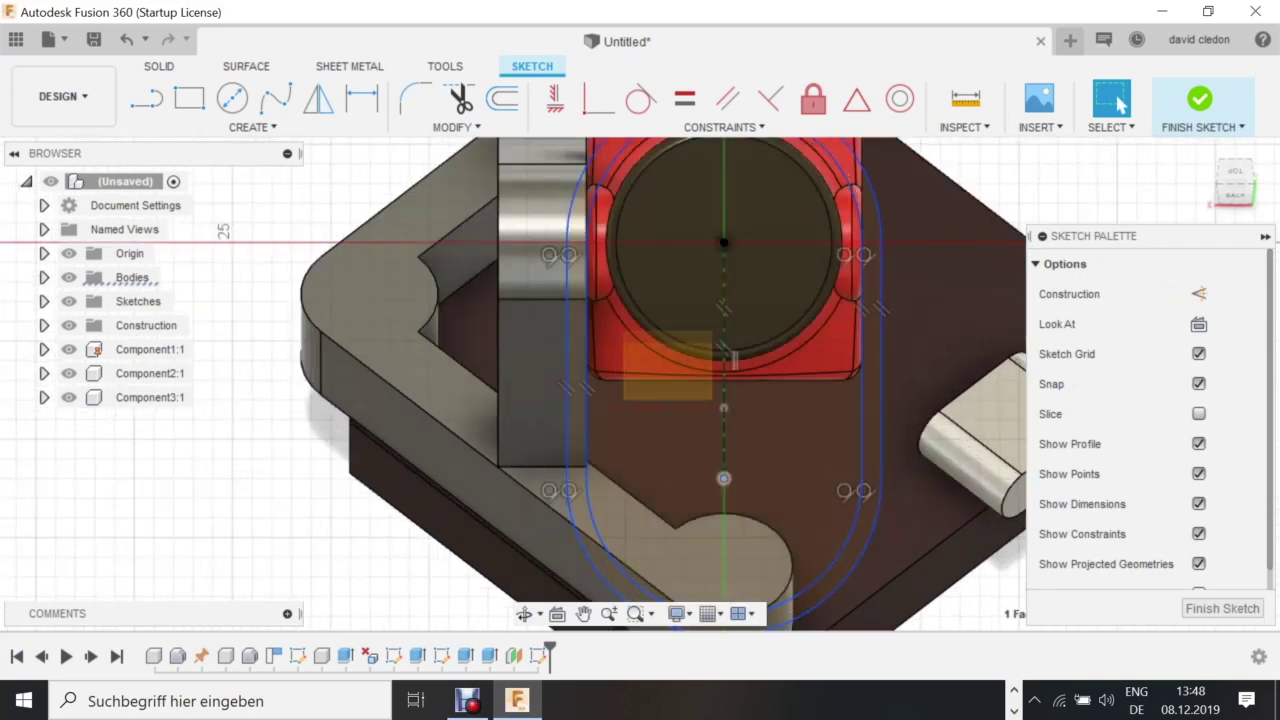
Shorten both slots to about 9.5 mm between centres, widen the outer one to about 9.7 mm end radius, and finish the sketch.
left_click_drag(724, 478, 724, 429)
scroll(819, 413, "down", 1)
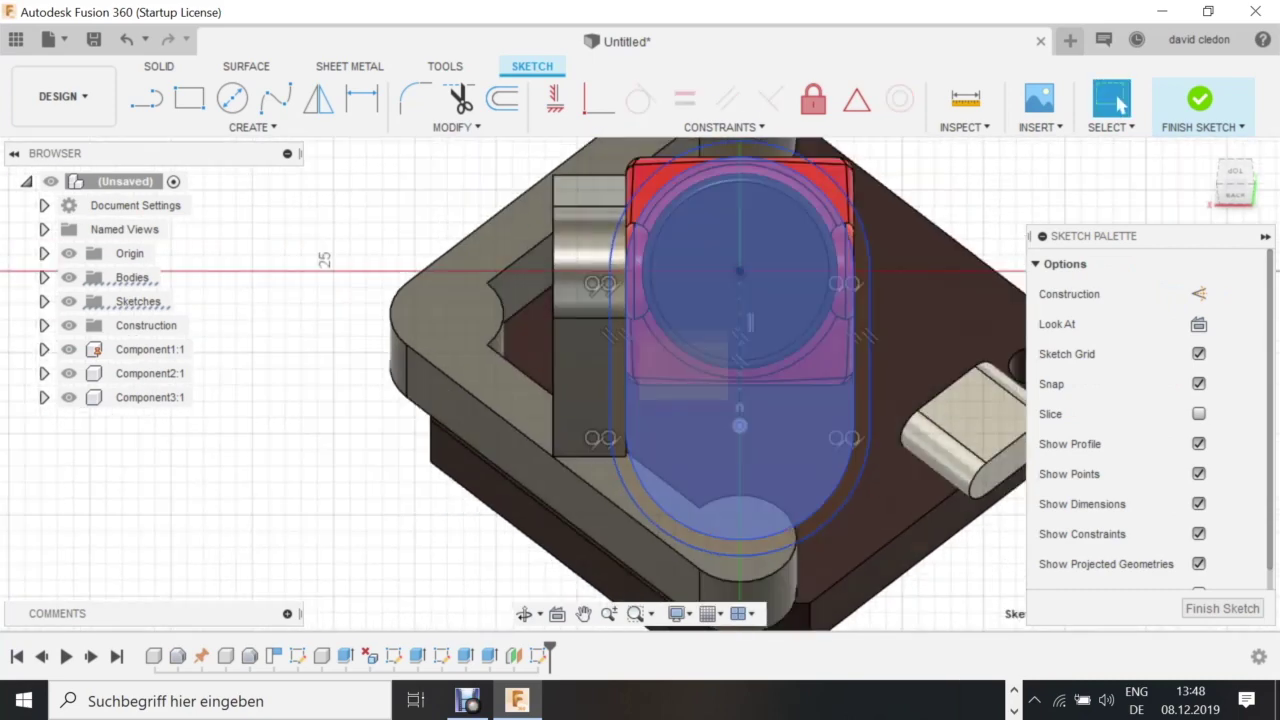
left_click_drag(869, 385, 896, 385)
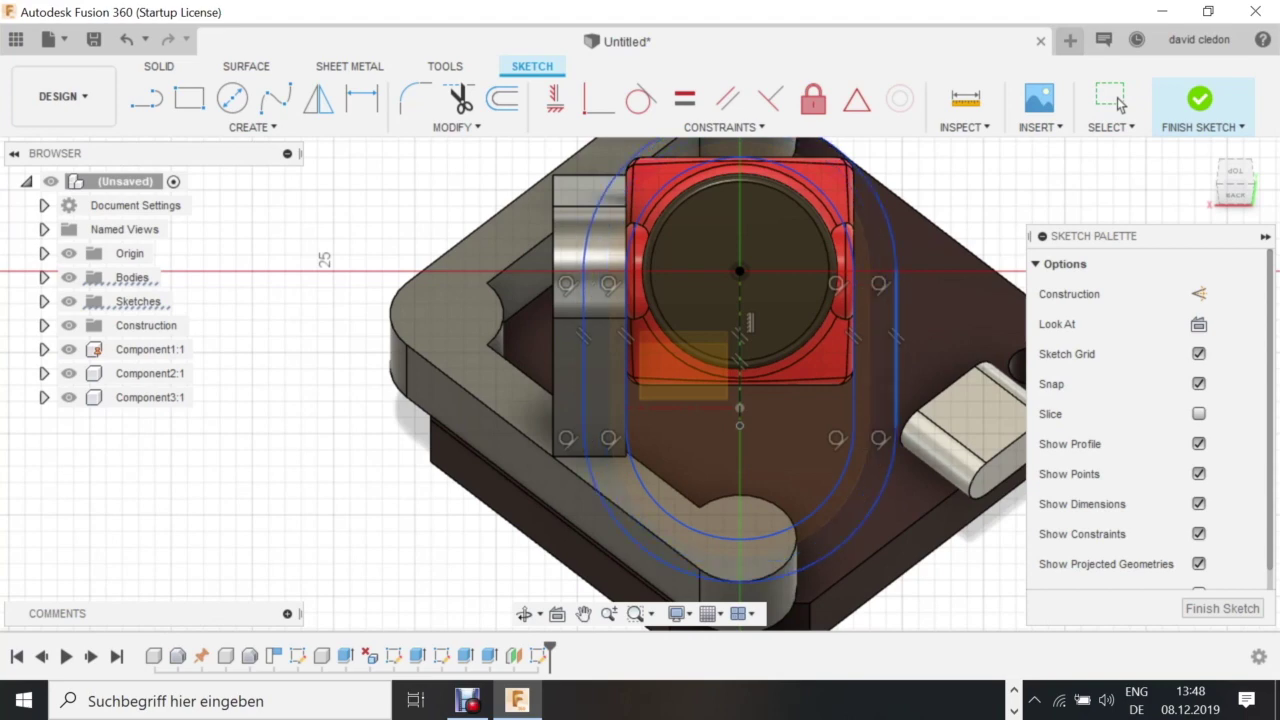
left_click(1120, 103)
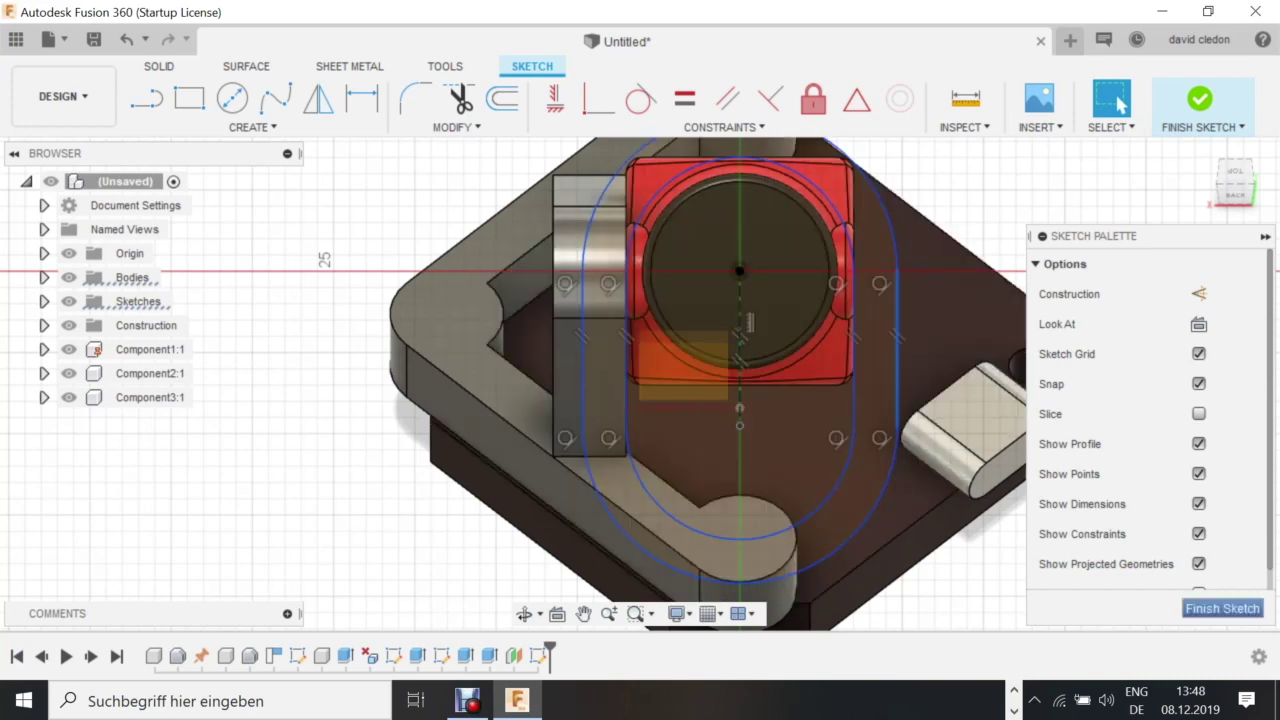
left_click(1222, 608)
left_click(524, 614)
left_click_drag(600, 450, 770, 290)
scroll(740, 350, "down", 2)
left_click(1040, 100)
middle_click_drag(770, 300, 760, 380, "shift")
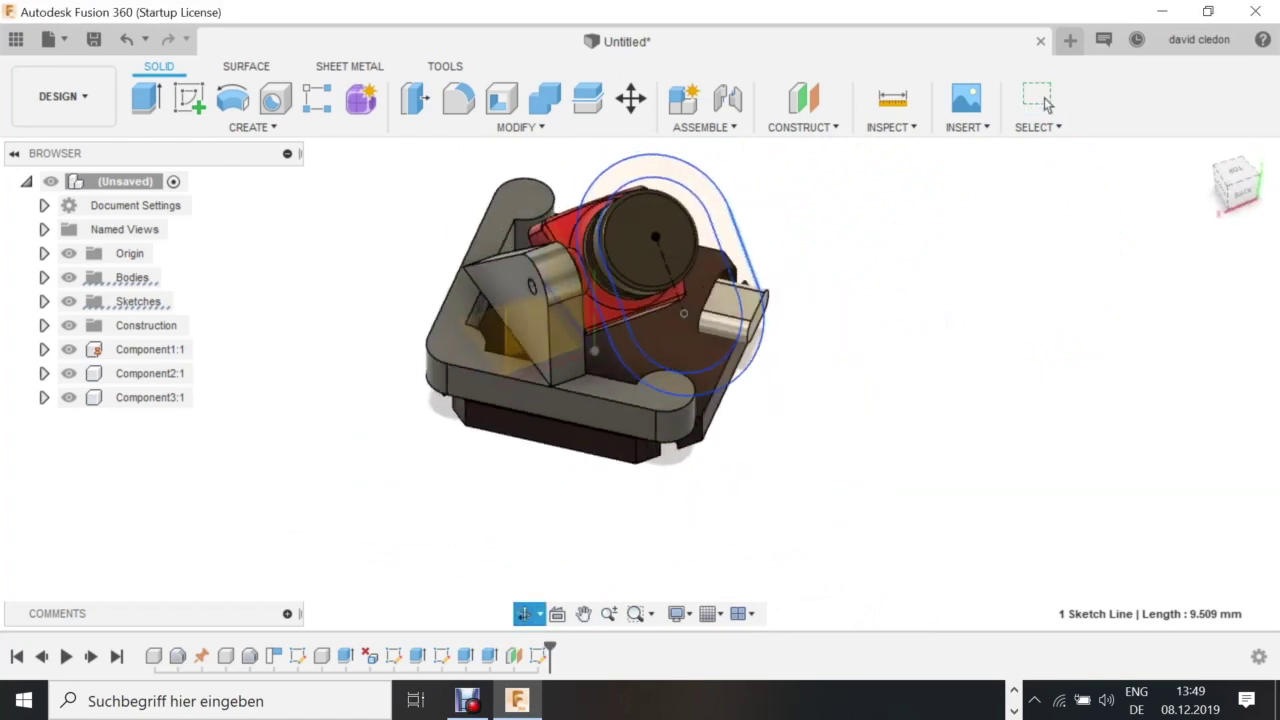
left_click(1044, 97)
left_click(858, 380)
scroll(838, 346, "down", 3)
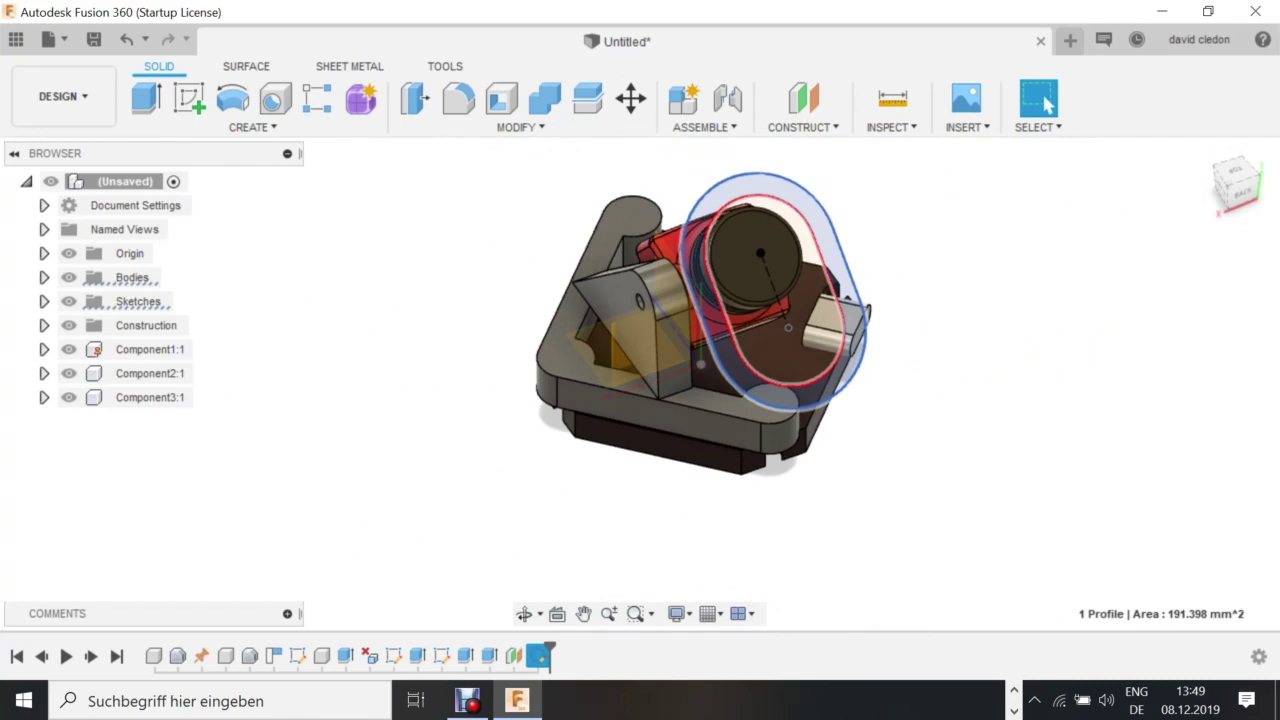
key("Escape")
Reopen the slot sketch and add a vertical line through the lens centre that splits the slot ring in half, then finish the sketch.
right_click(710, 200)
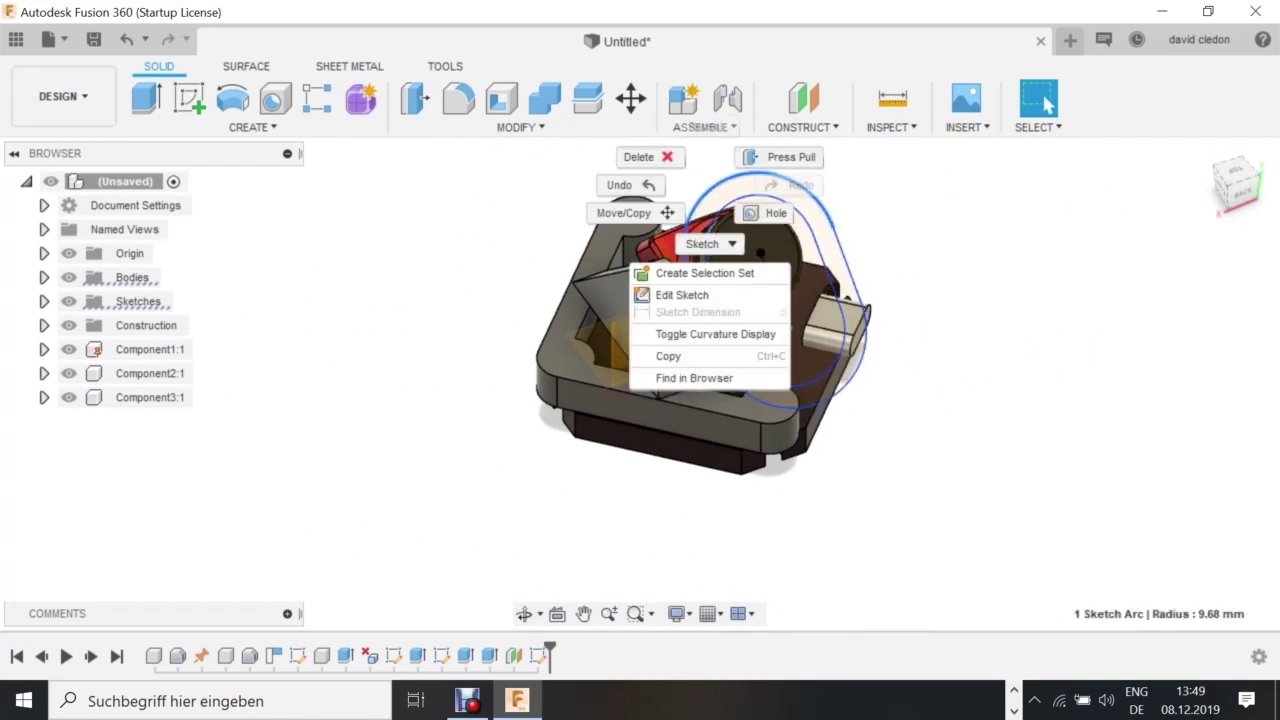
left_click(682, 295)
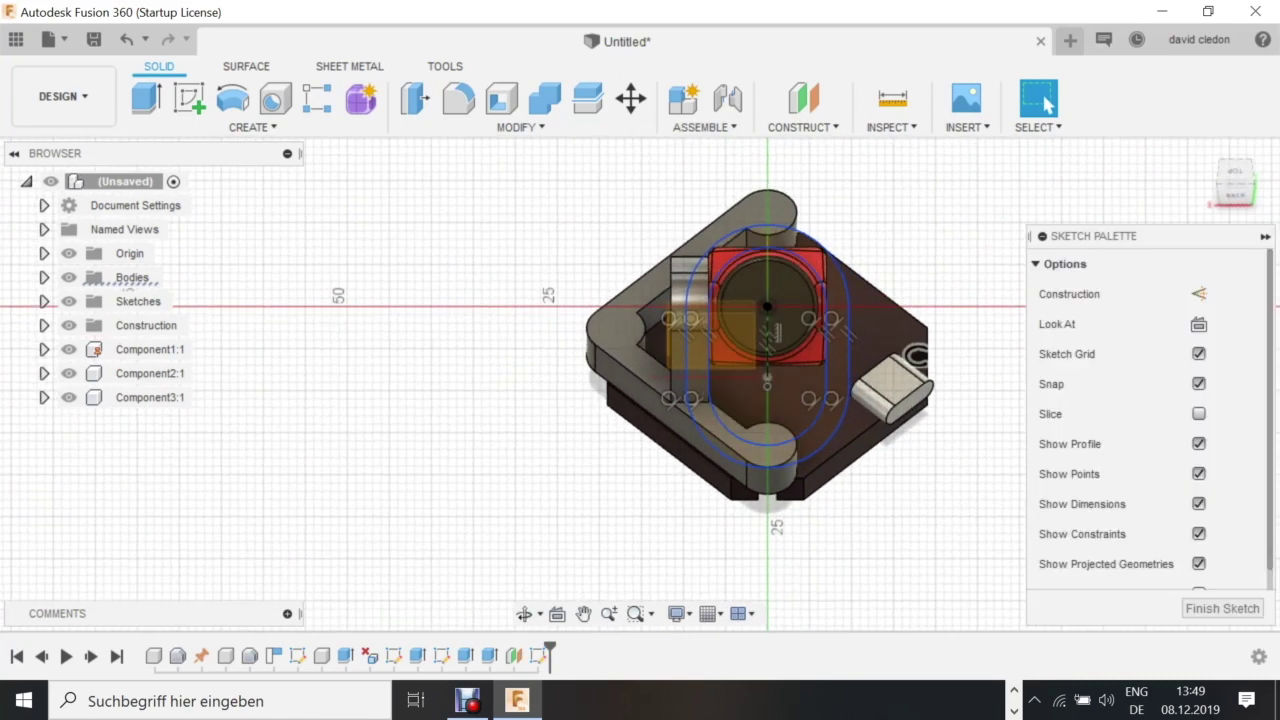
left_click(767, 575)
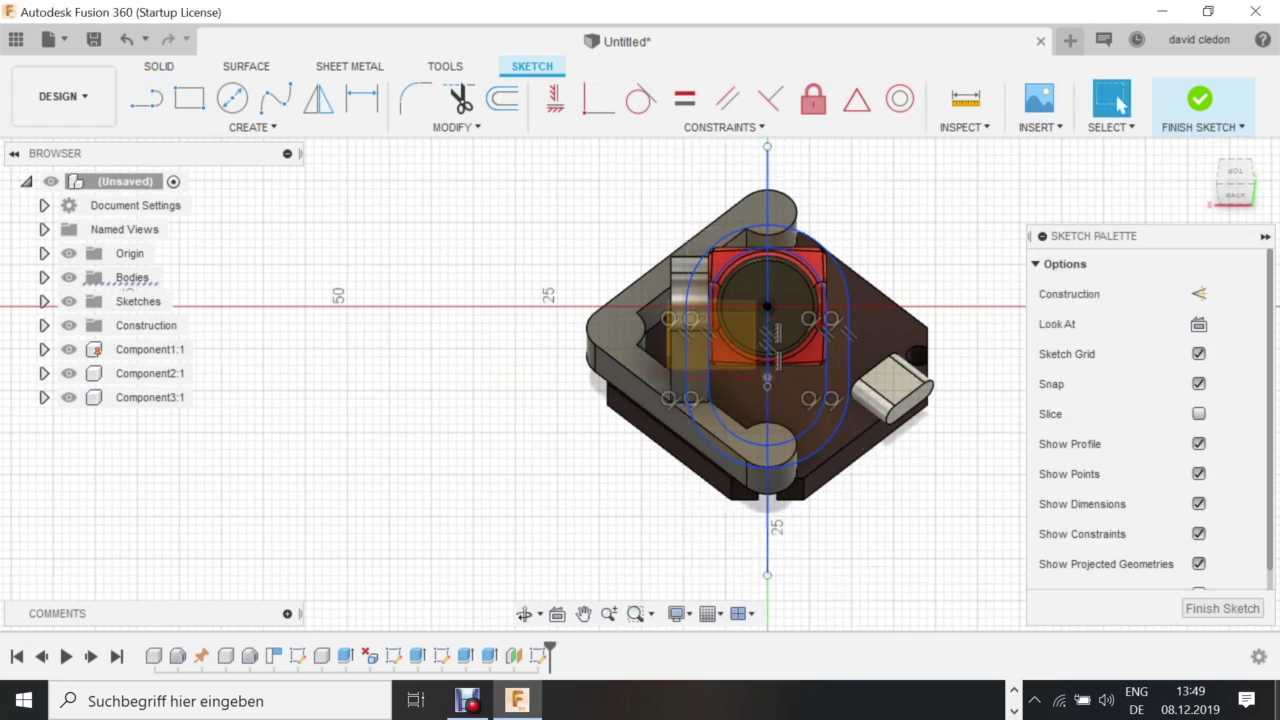
left_click(1222, 608)
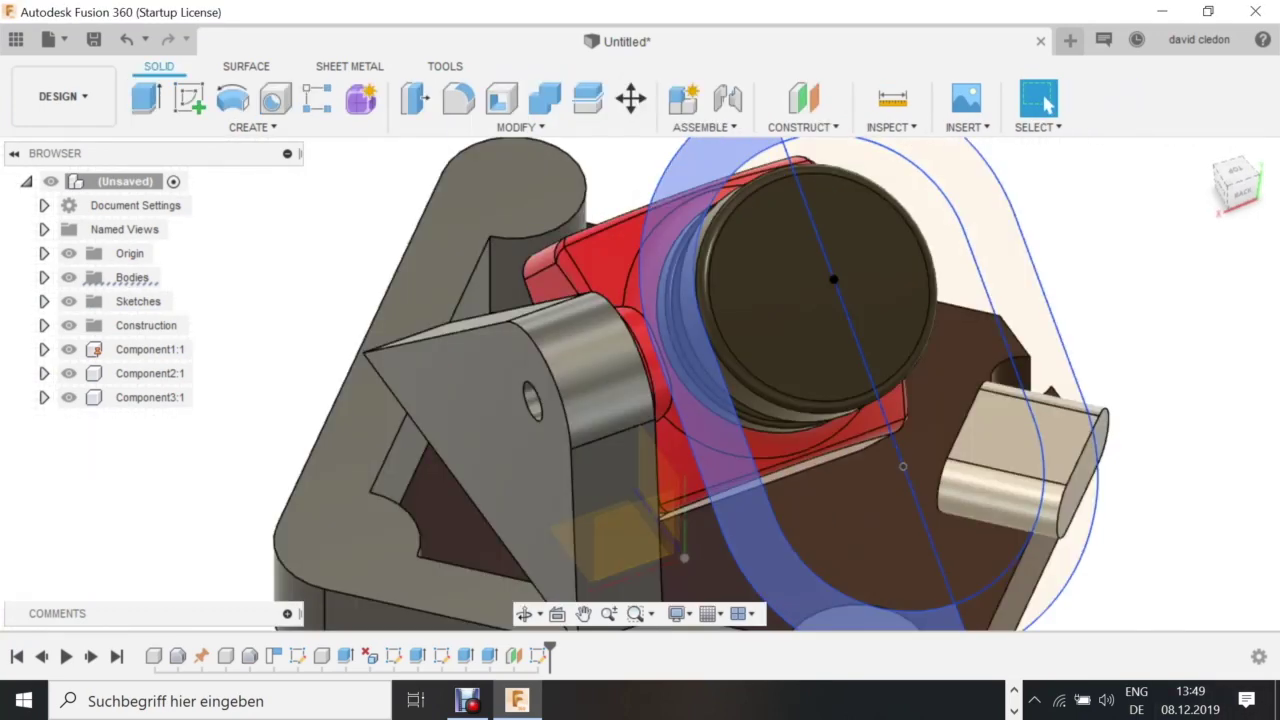
key("e")
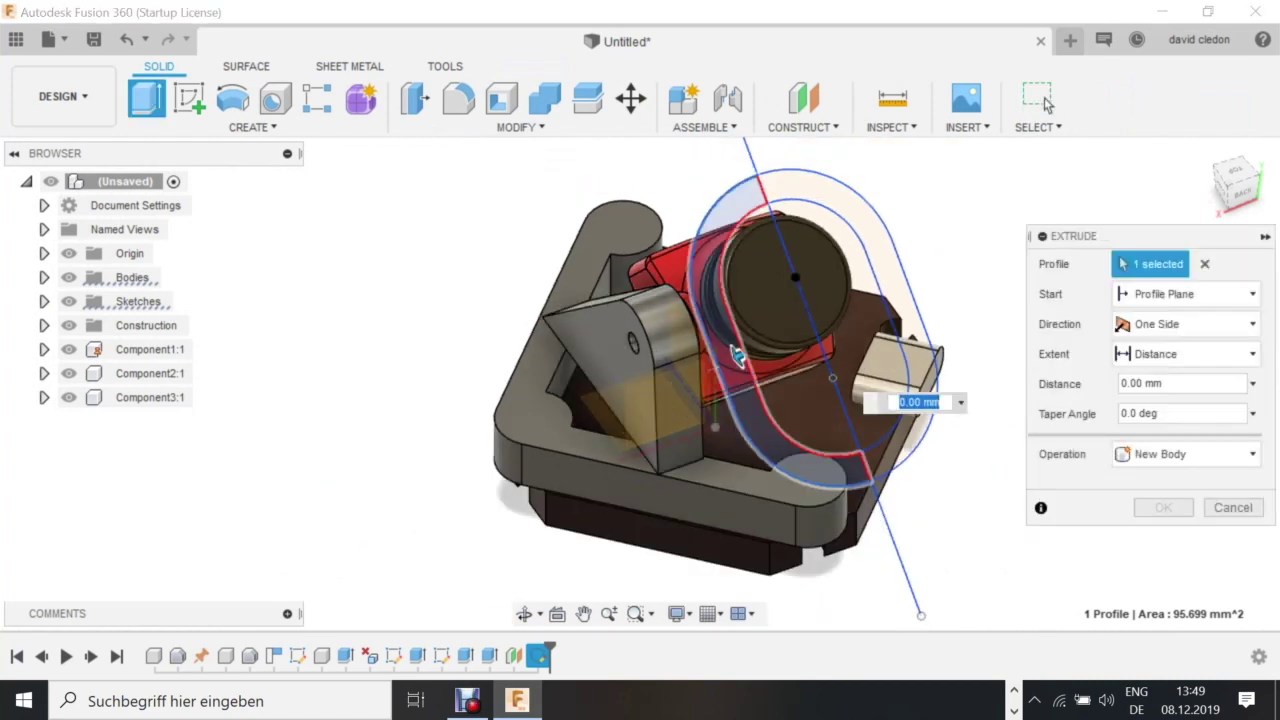
left_click_drag(735, 355, 678, 388)
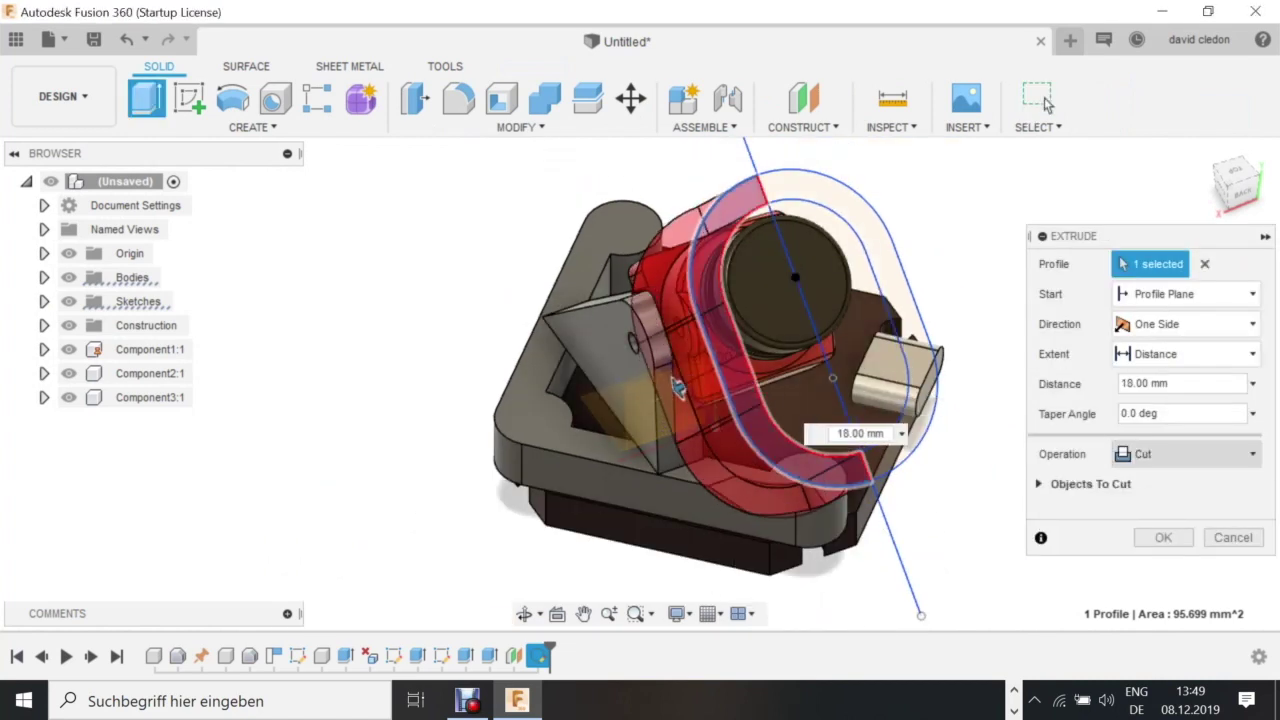
left_click(1185, 454)
left_click(1150, 551)
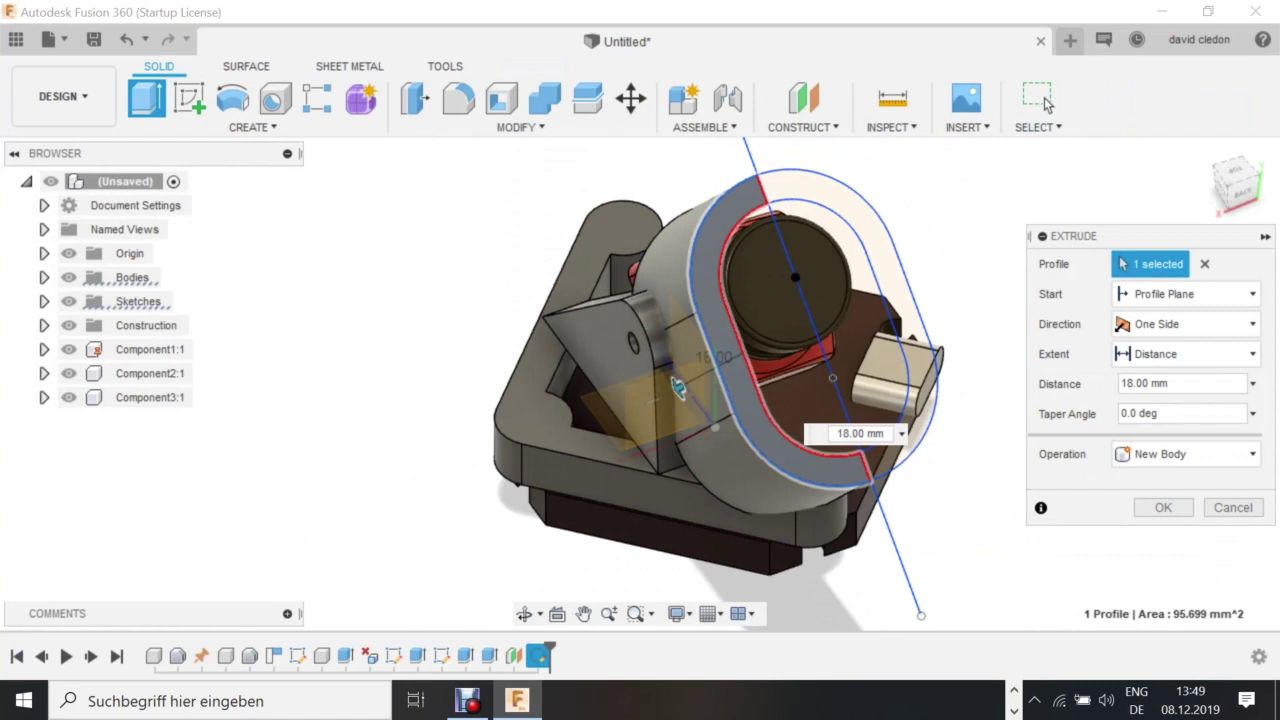
key("Escape")
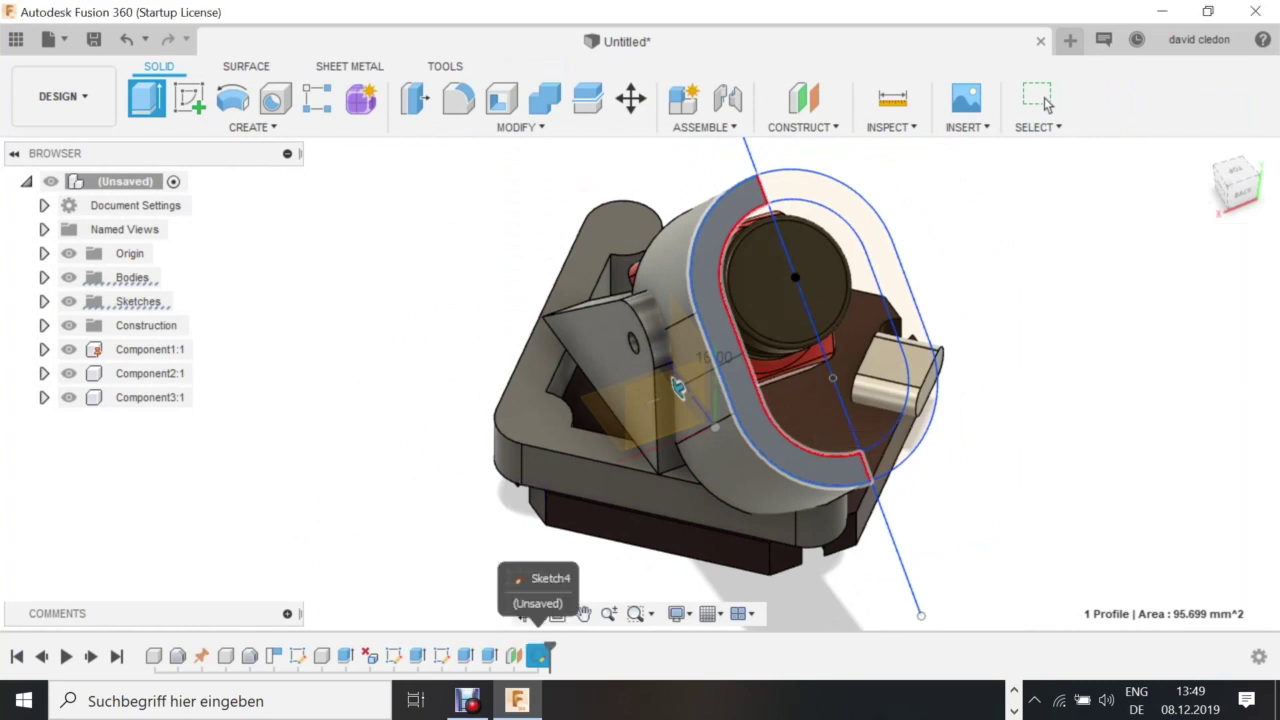
scroll(724, 388, "up", 1)
left_click(737, 349)
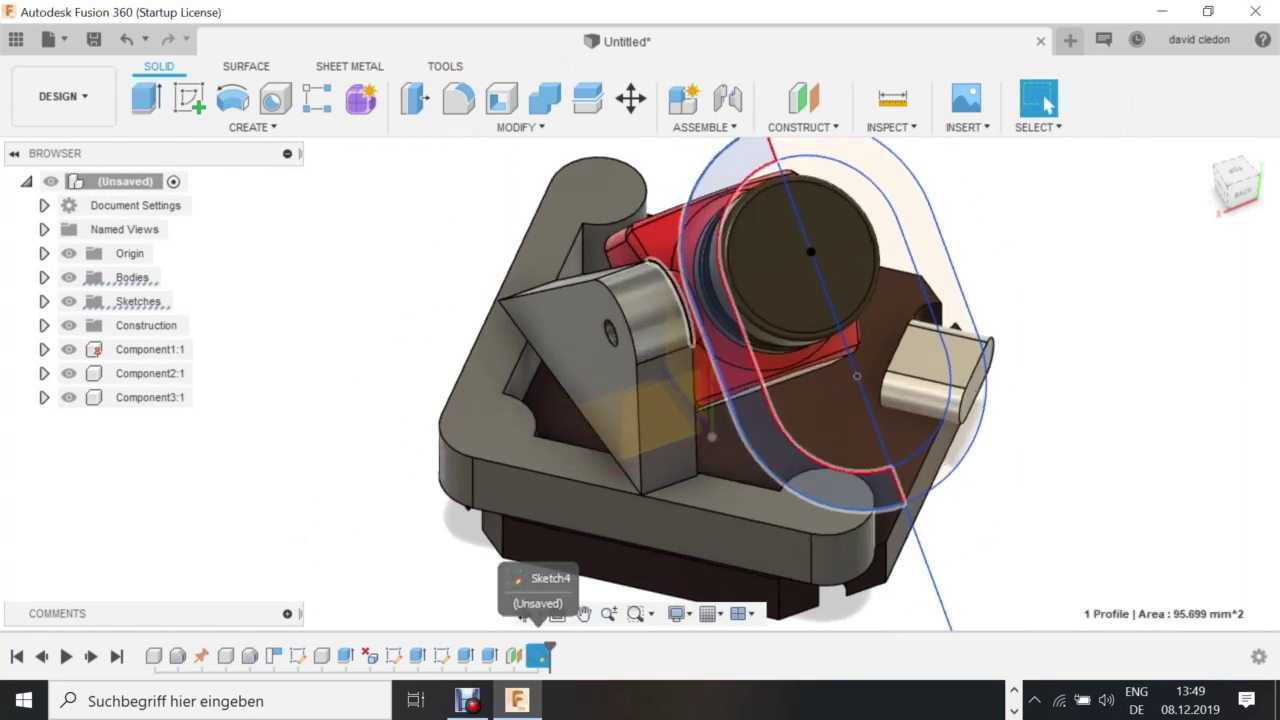
scroll(500, 550, "down", 1)
key("e")
left_click_drag(680, 397, 640, 420)
left_click(1186, 454)
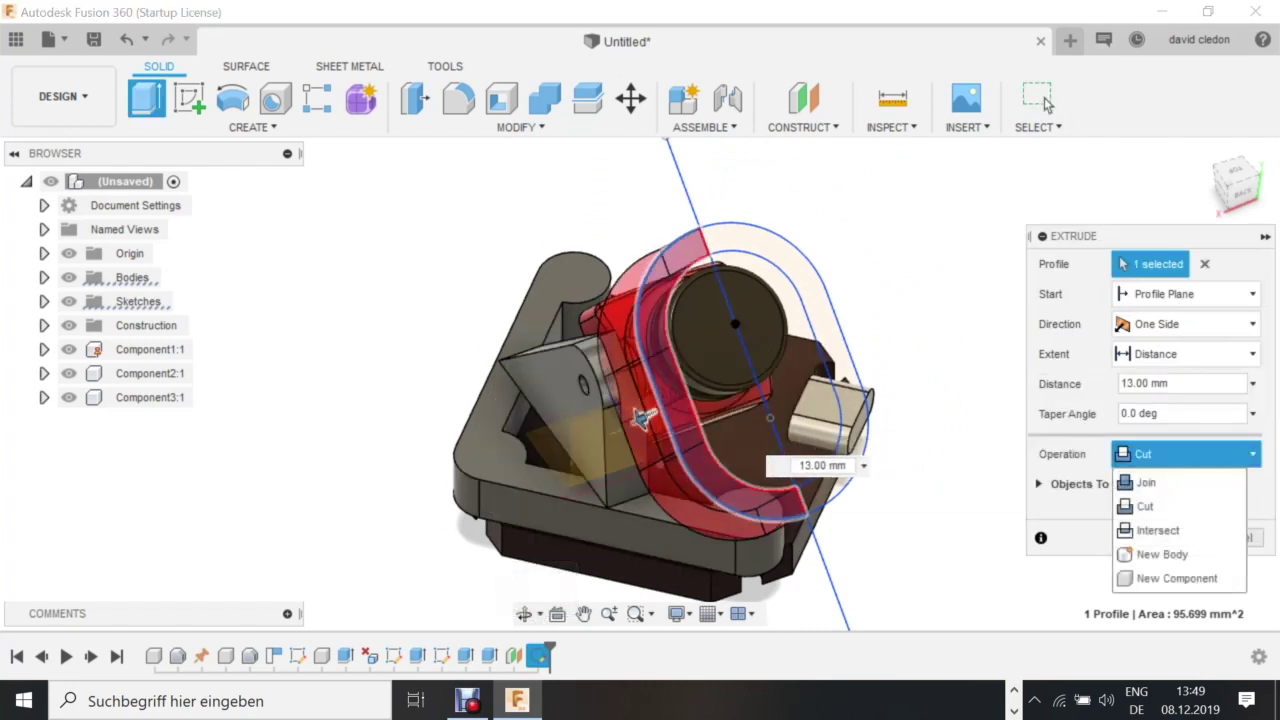
key("Escape")
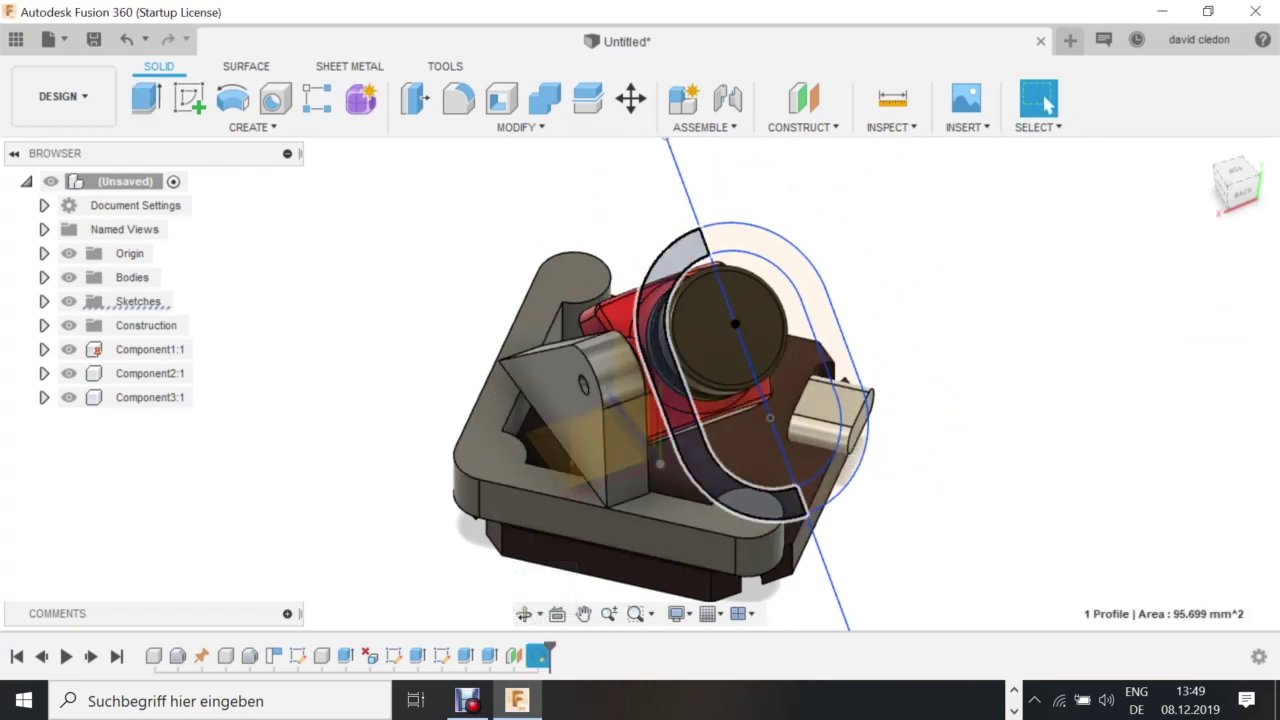
Extrude the half slot ring on the side-arm side 12 mm back towards the camera as a new body.
key("e")
left_click_drag(680, 399, 665, 406)
middle_click_drag(665, 406, 688, 374, "shift")
left_click_drag(688, 375, 643, 428)
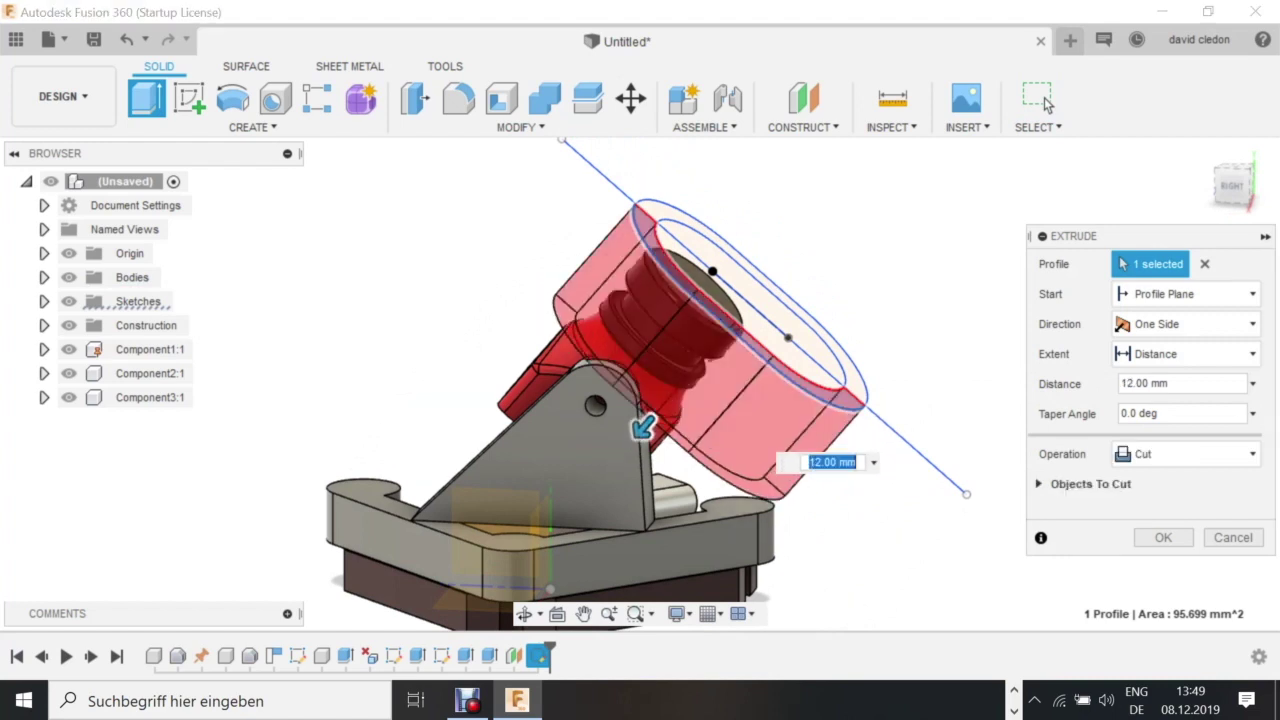
left_click(1187, 454)
left_click(1162, 554)
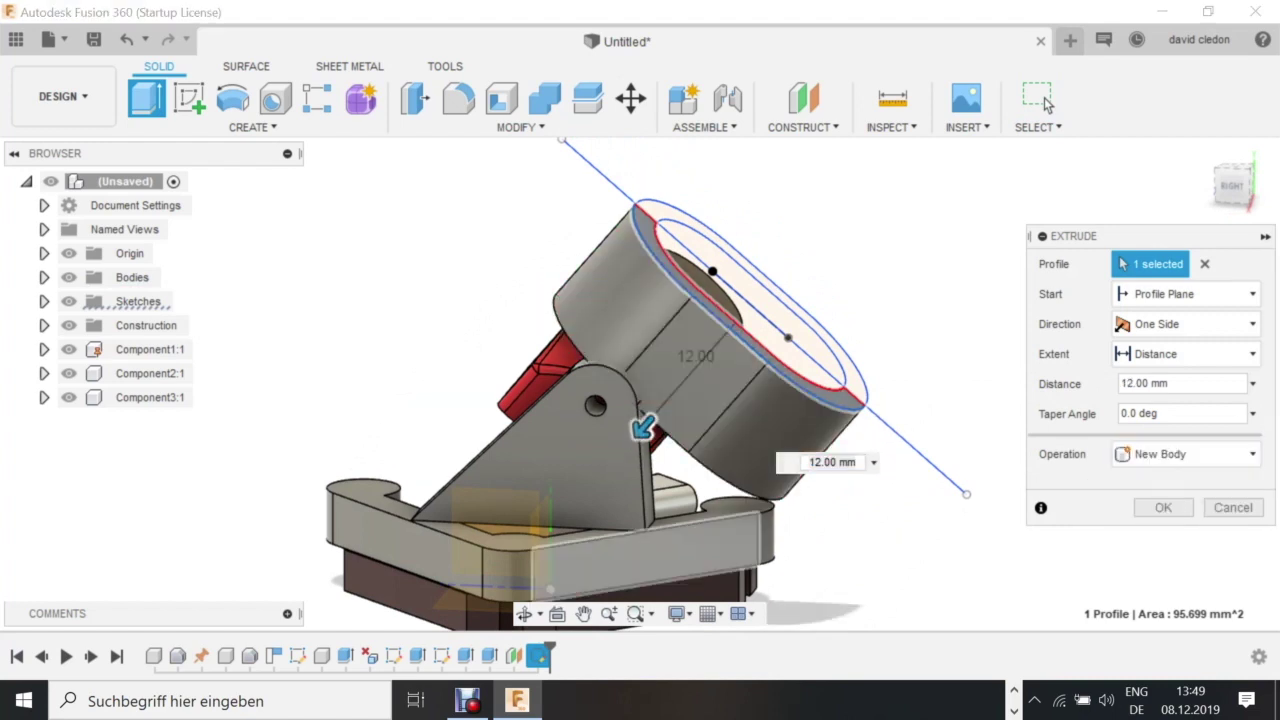
key("Return")
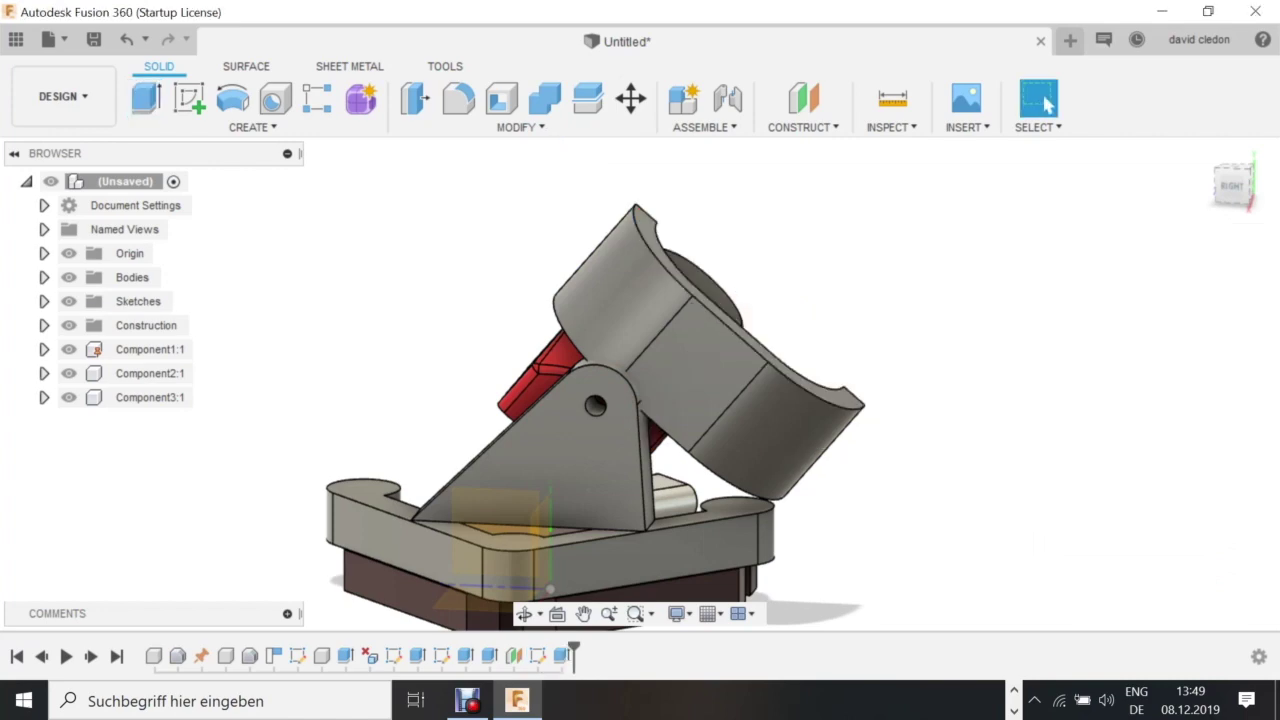
Start a sketch on the half ring's flat outer side face and project the ring's front and end edges into it.
scroll(963, 510, "down", 3)
left_click(524, 614)
left_click_drag(760, 400, 710, 430)
left_click(189, 98)
left_click(778, 398)
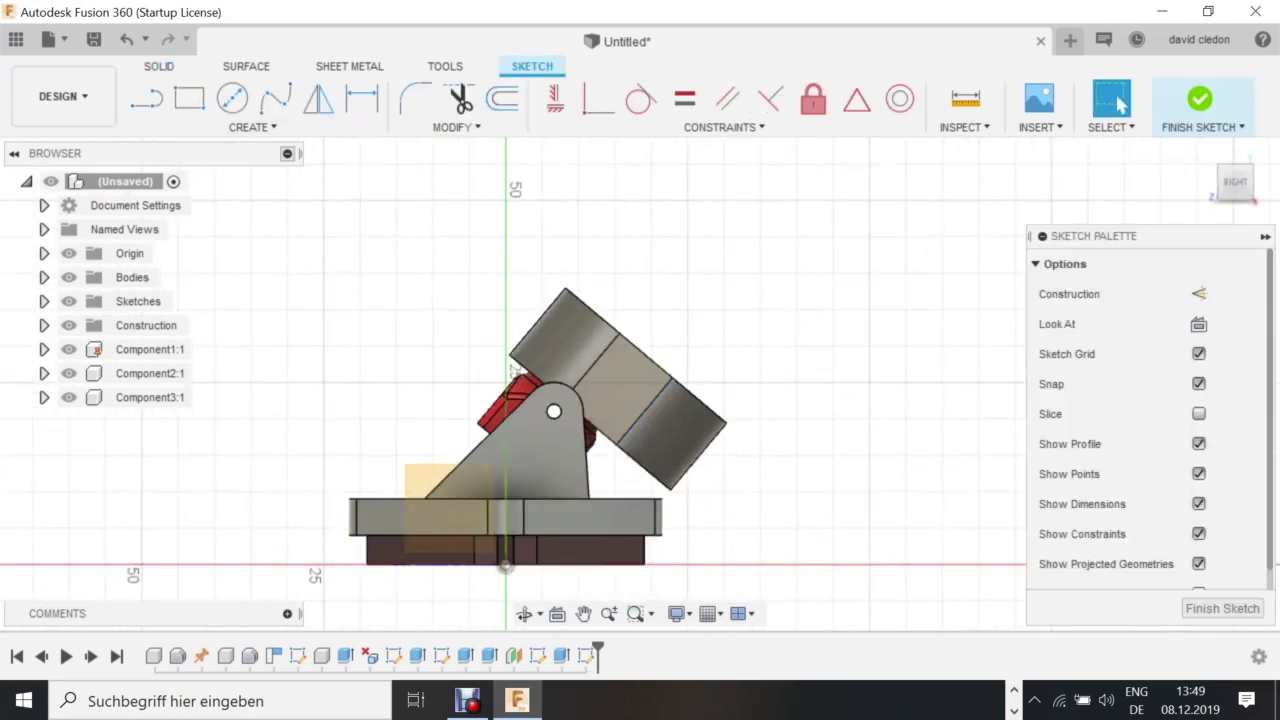
scroll(595, 301, "up", 1)
key("p")
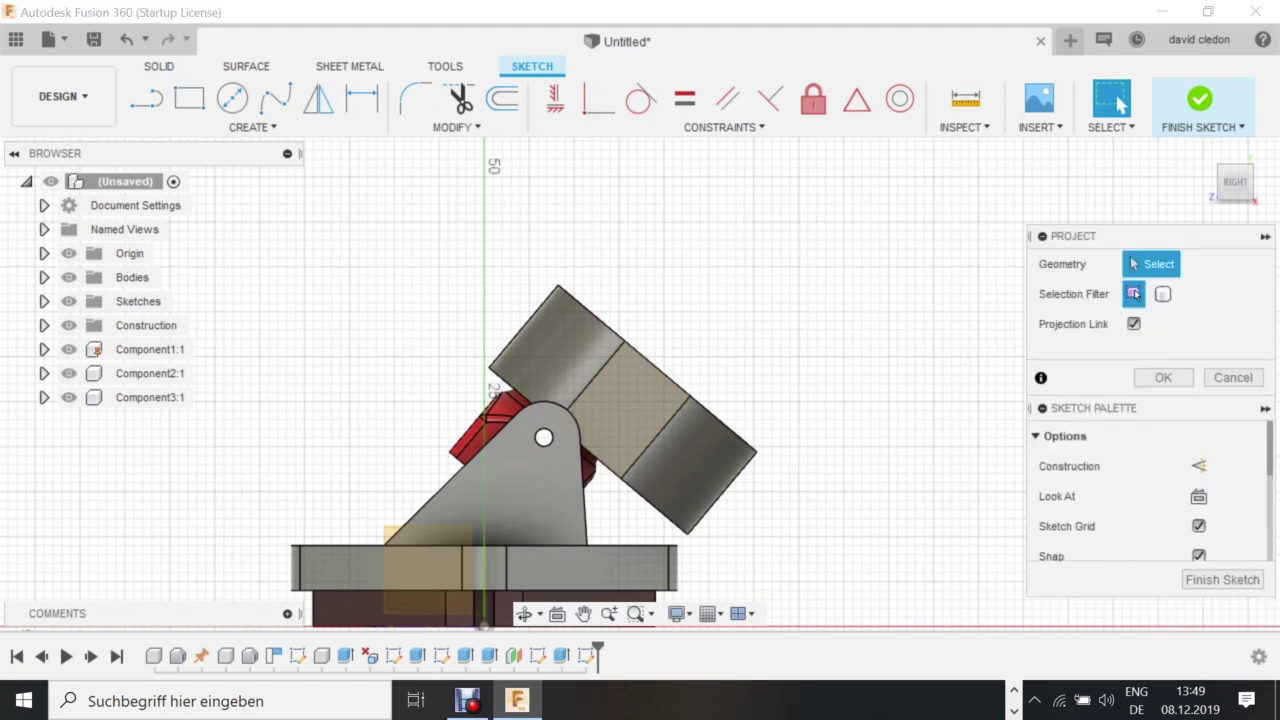
left_click(593, 315)
left_click(660, 371)
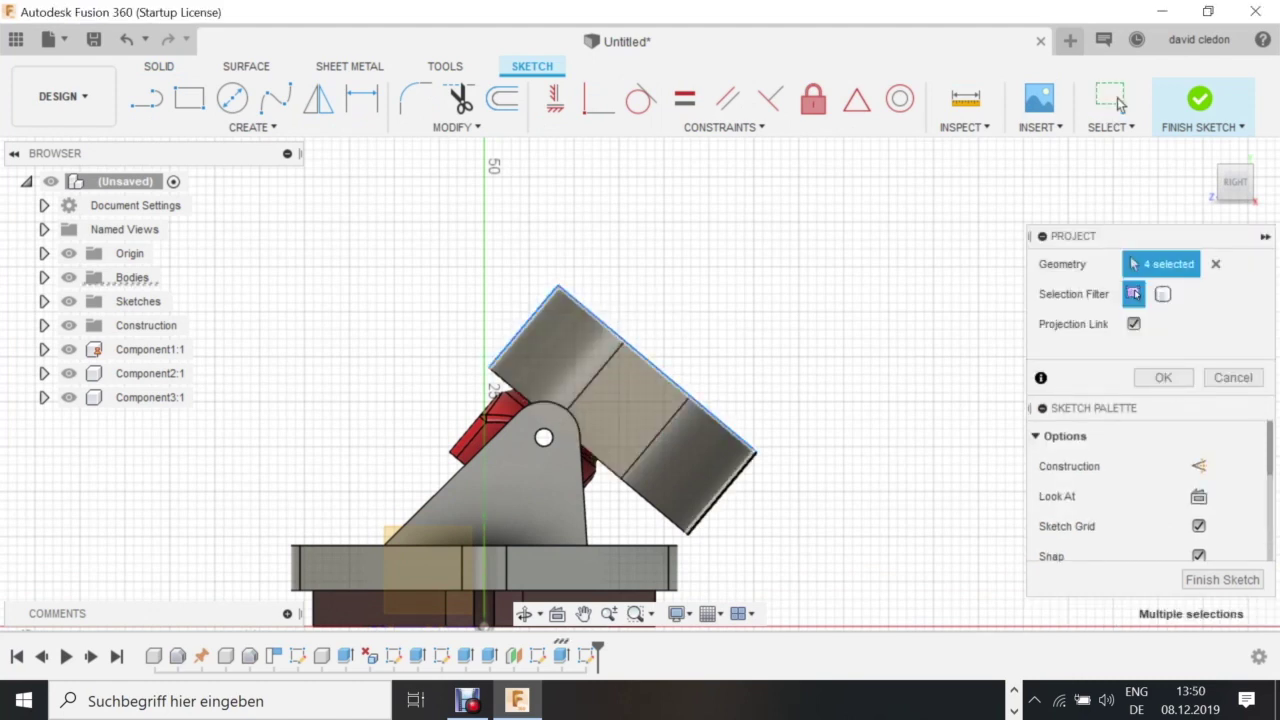
key("Return")
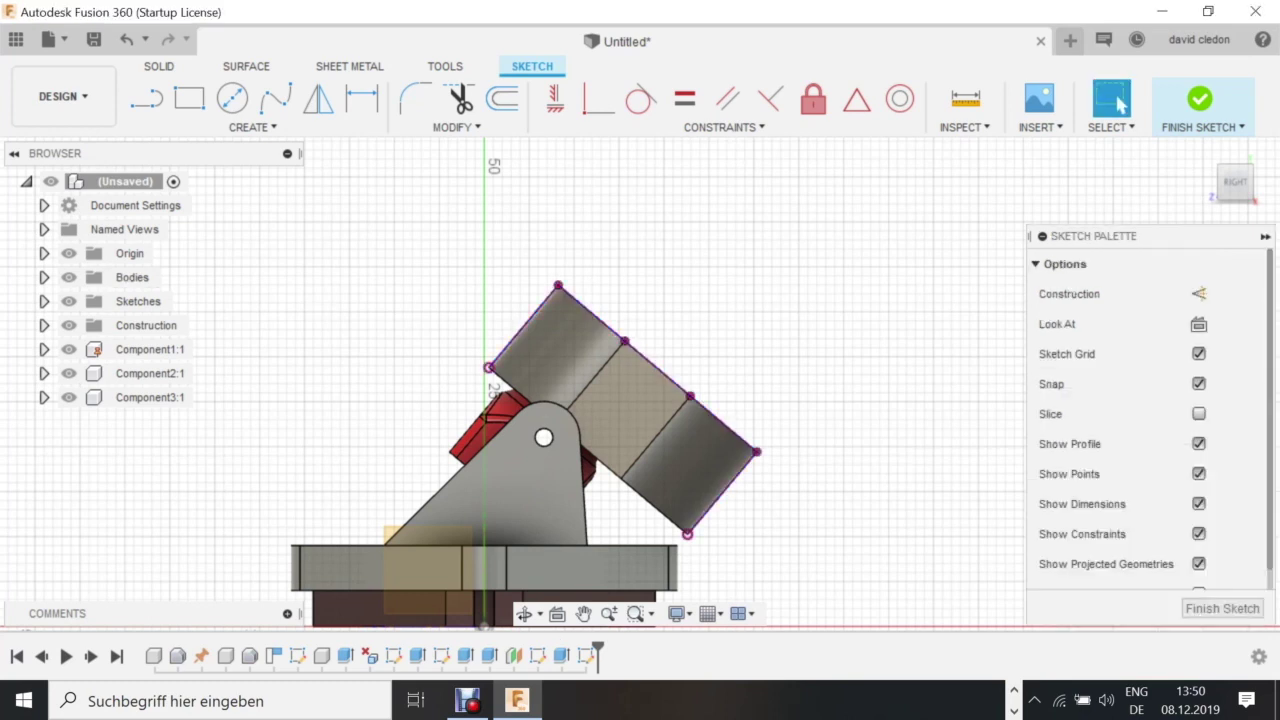
Sketch a 3-point arc across the ring's side from its upper end edge near the front corner to its lower rear corner.
left_click(252, 127)
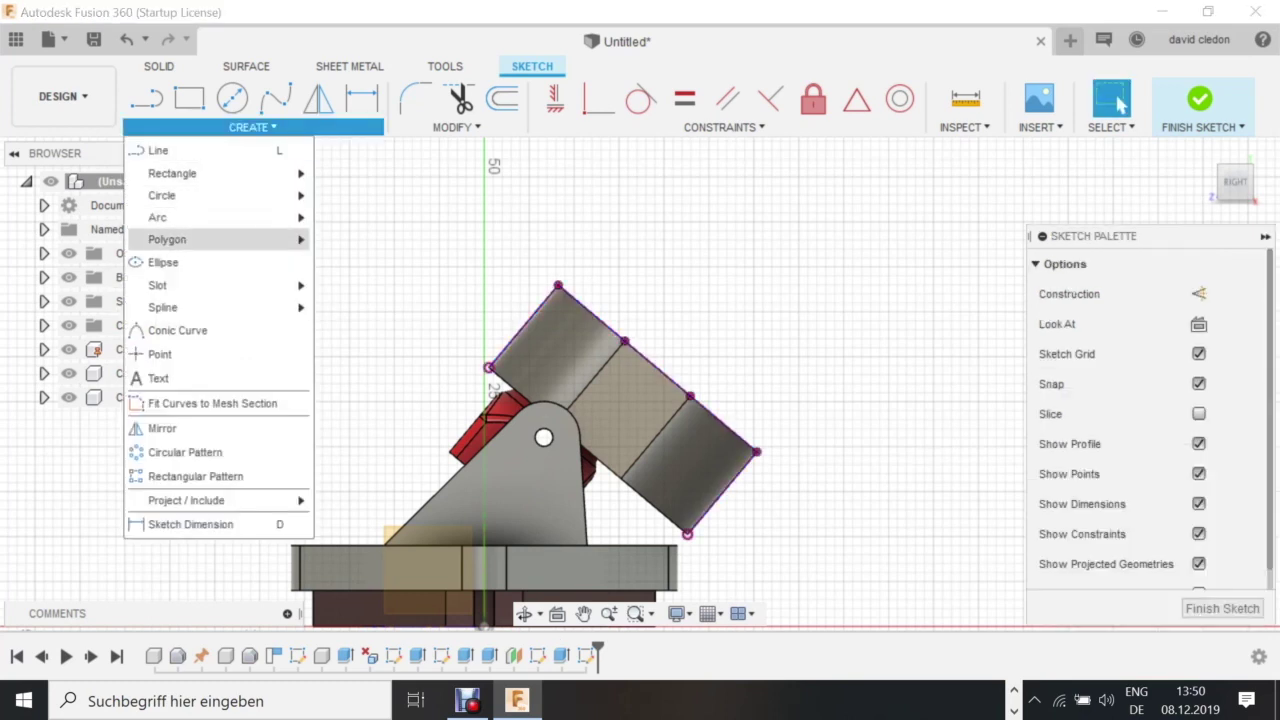
mouse_move(200, 217)
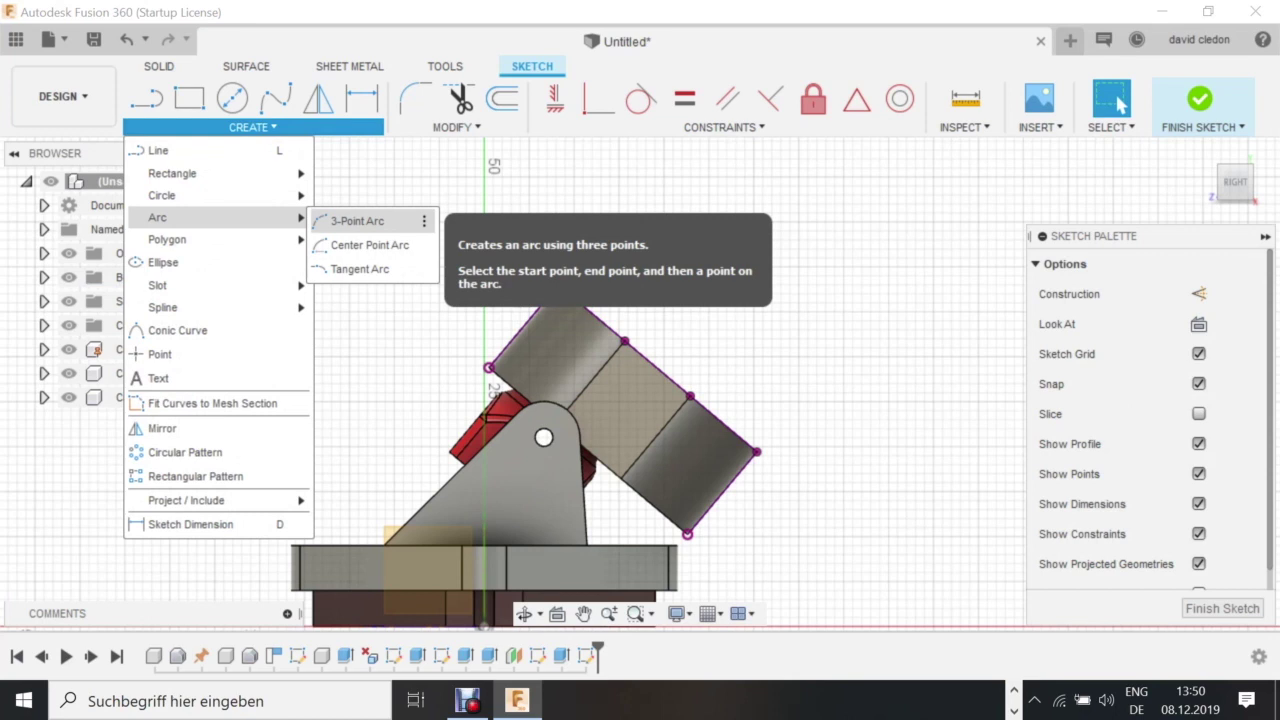
left_click(357, 221)
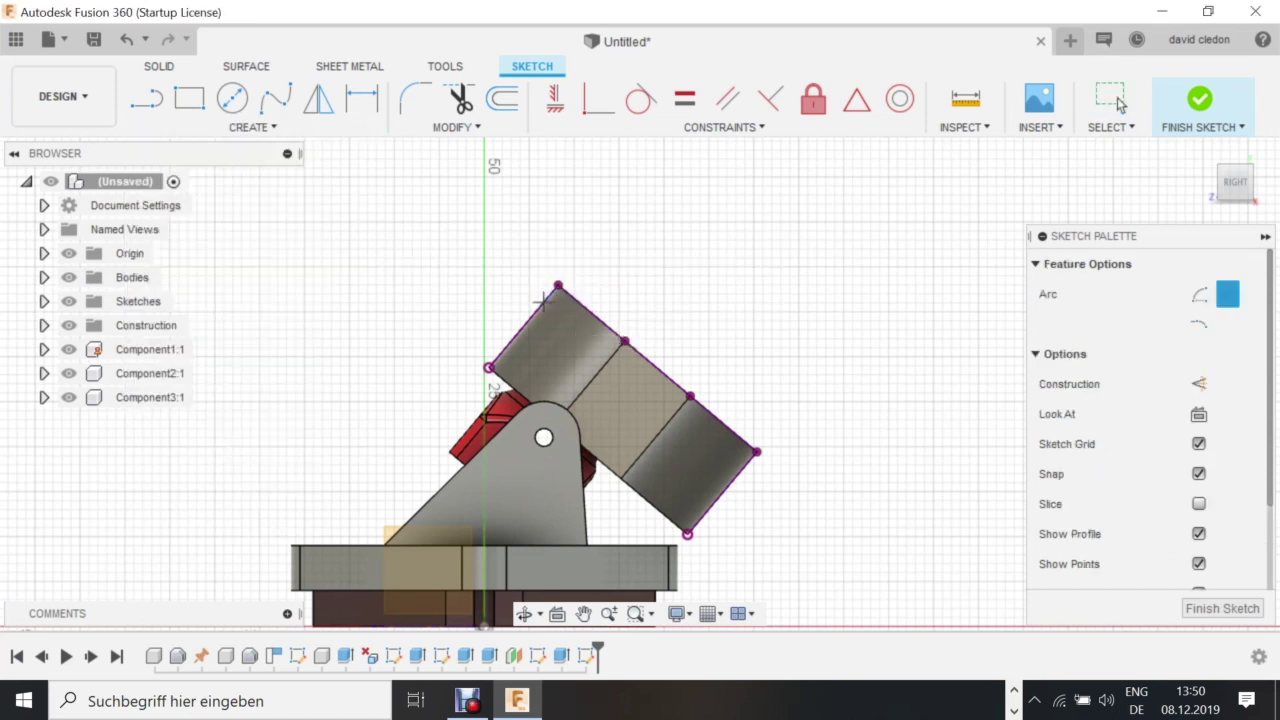
left_click(542, 300)
left_click(700, 519)
left_click(683, 456)
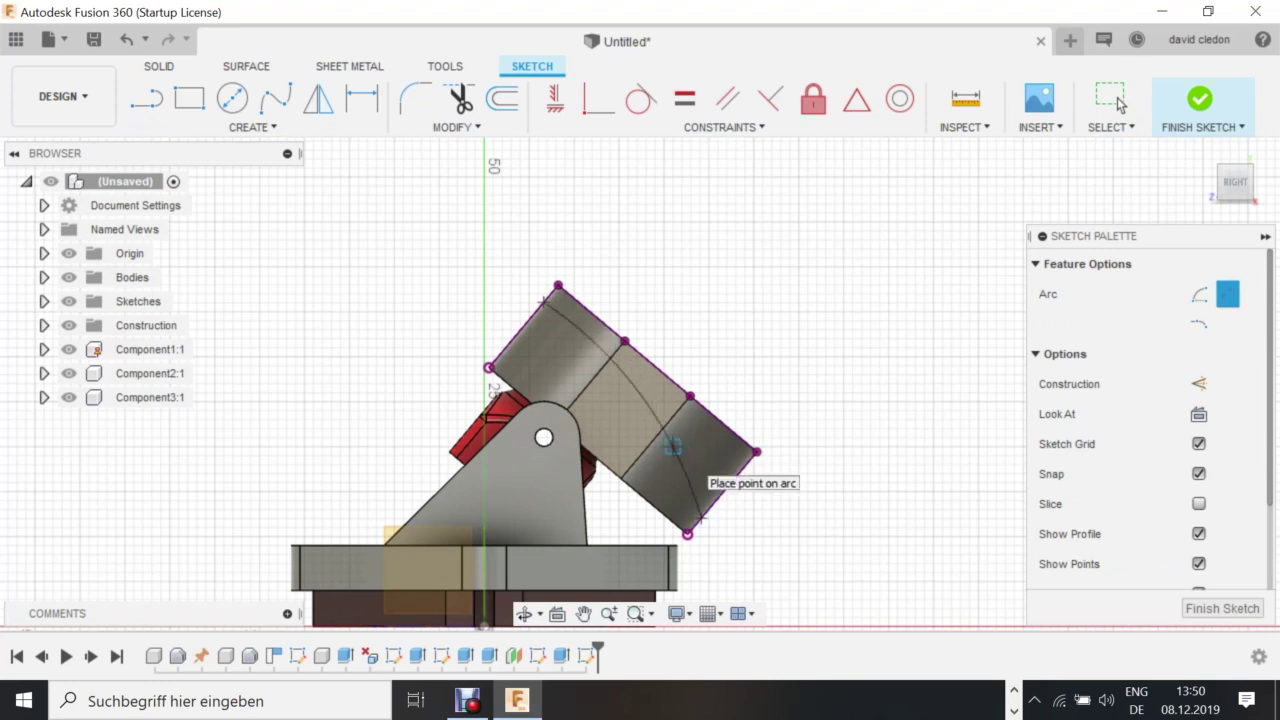
left_click(1119, 103)
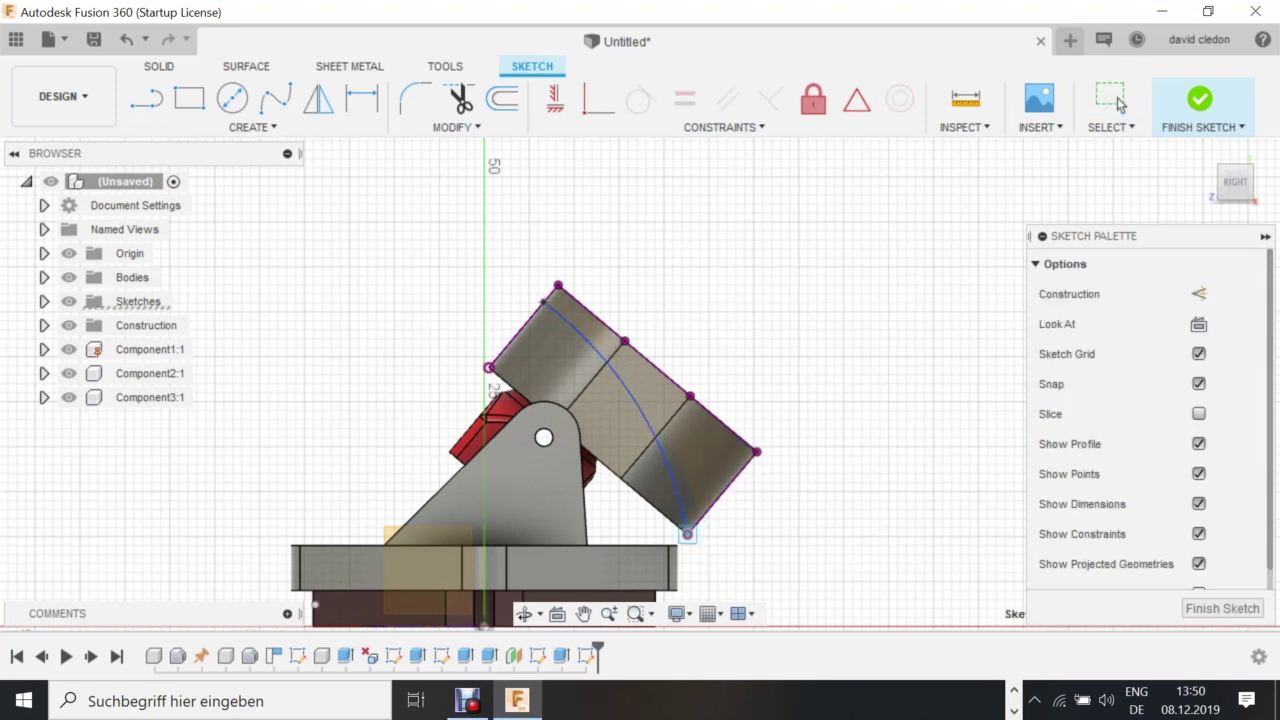
left_click_drag(687, 534, 687, 534)
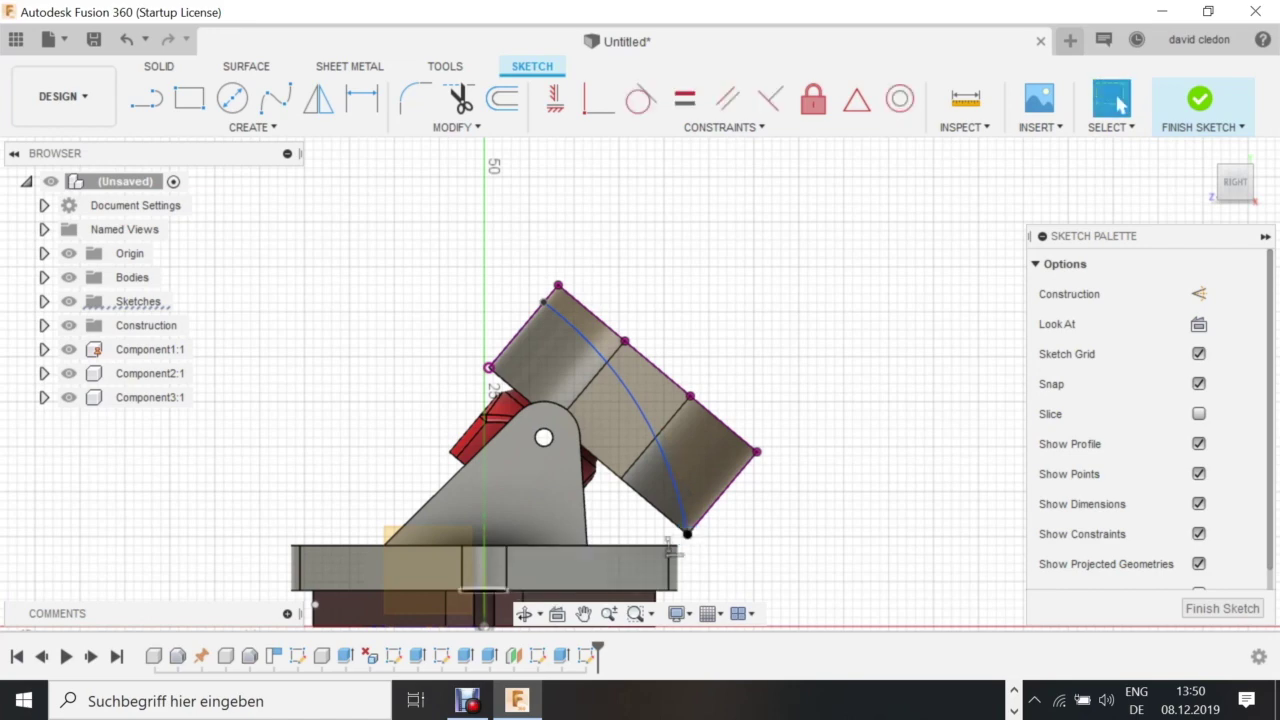
Extrude-cut the three profiles in front of the arc 31 mm through the half ring, with Component2 hidden.
left_click(525, 613)
mouse_move(760, 400)
left_mouse_down()
mouse_move(620, 445)
mouse_move(757, 400)
left_mouse_up()
middle_click_drag(757, 400, 700, 465, "shift")
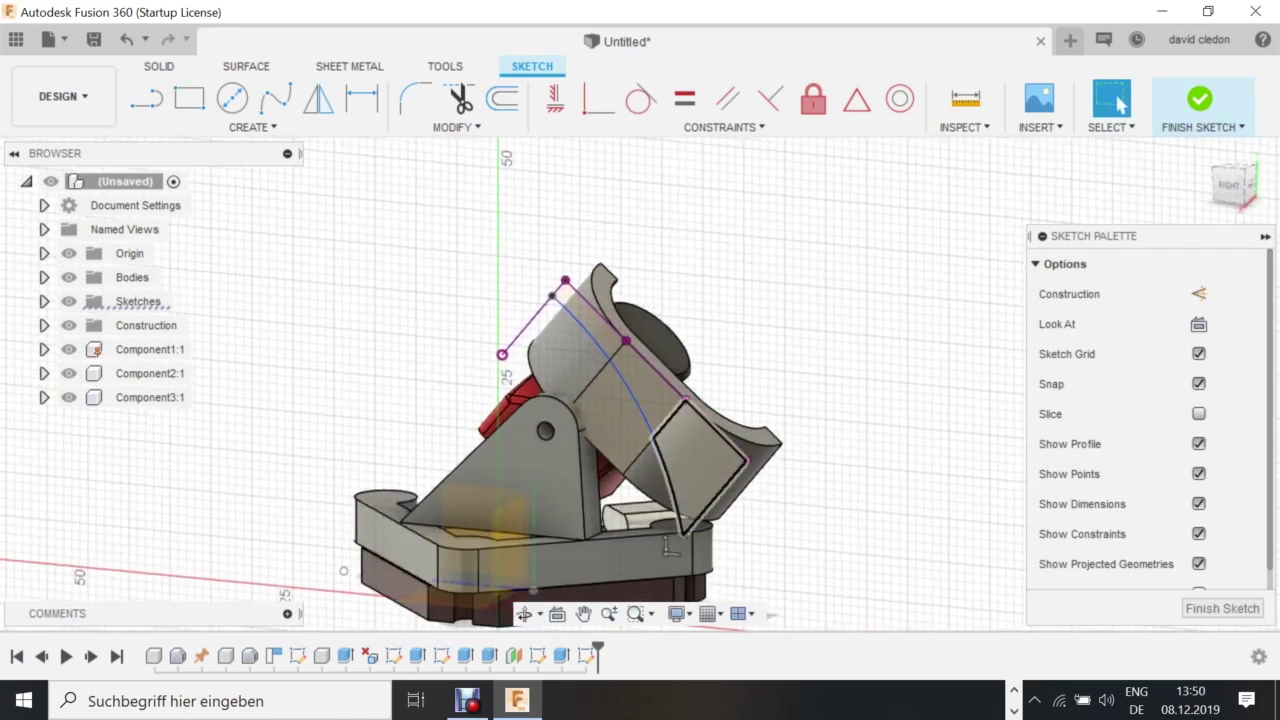
left_click(700, 468)
left_click(648, 390, "ctrl")
left_click(590, 320, "ctrl")
key("e")
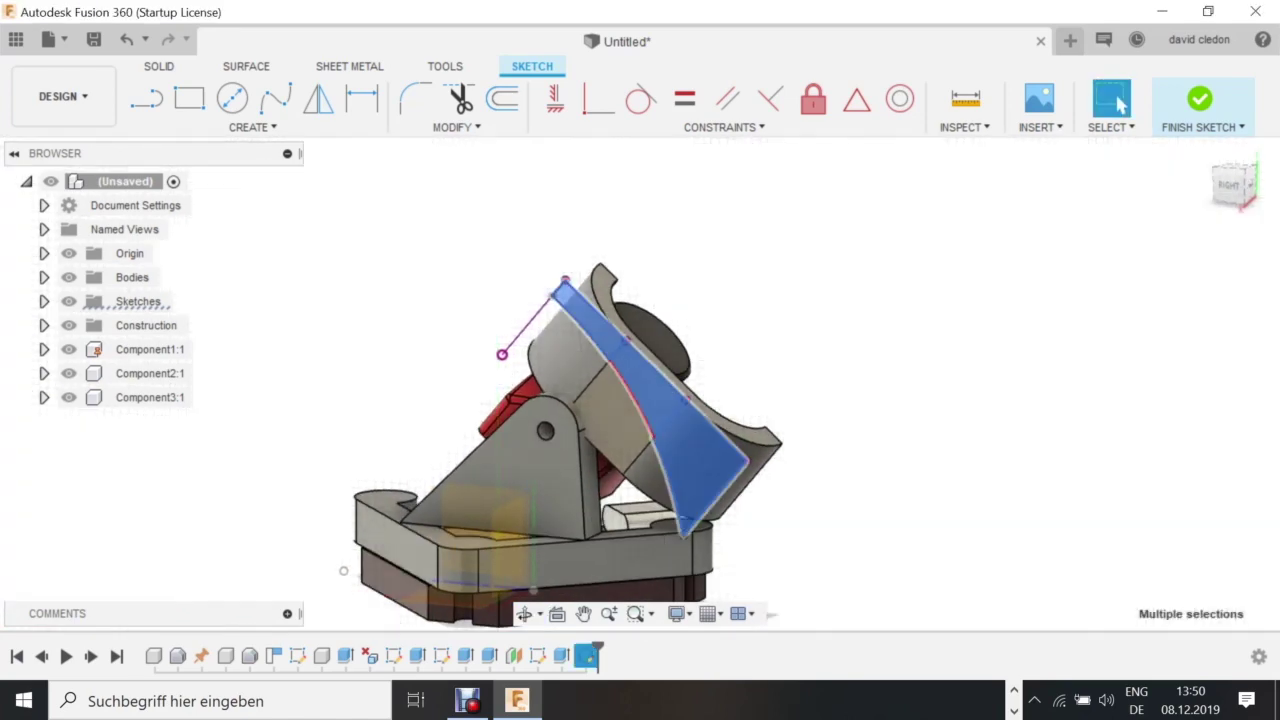
key("e")
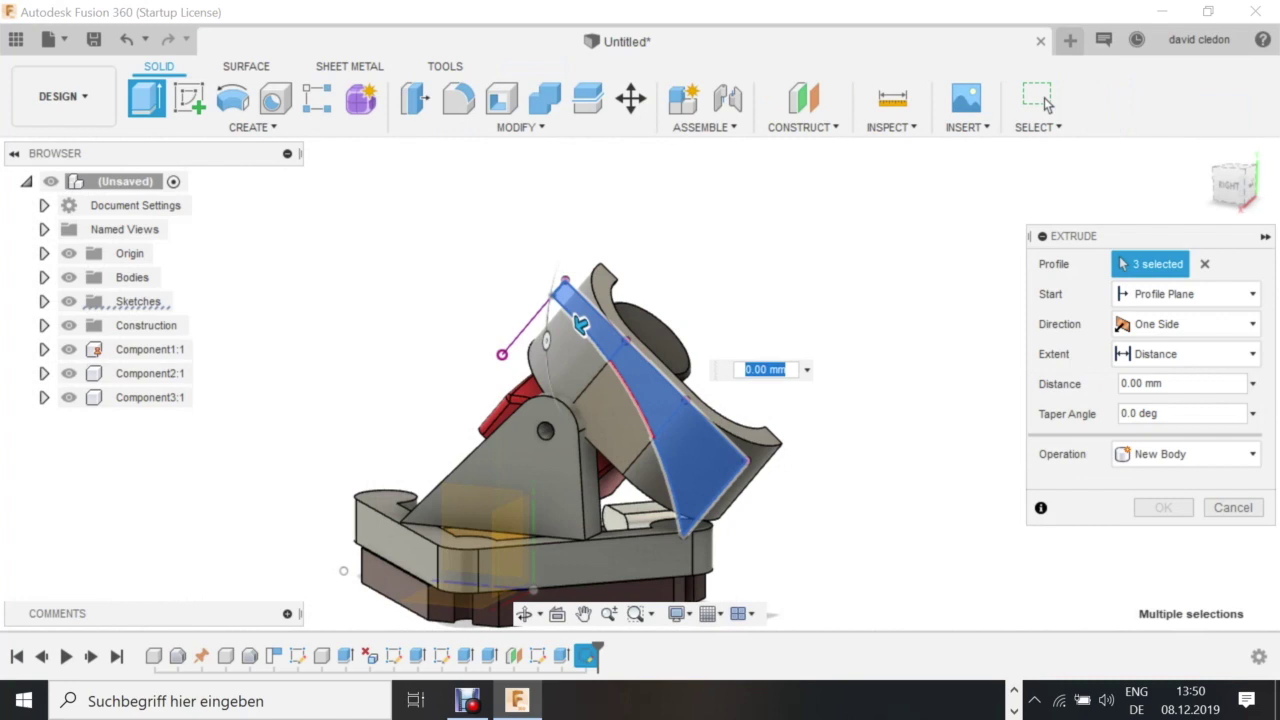
left_click(69, 349)
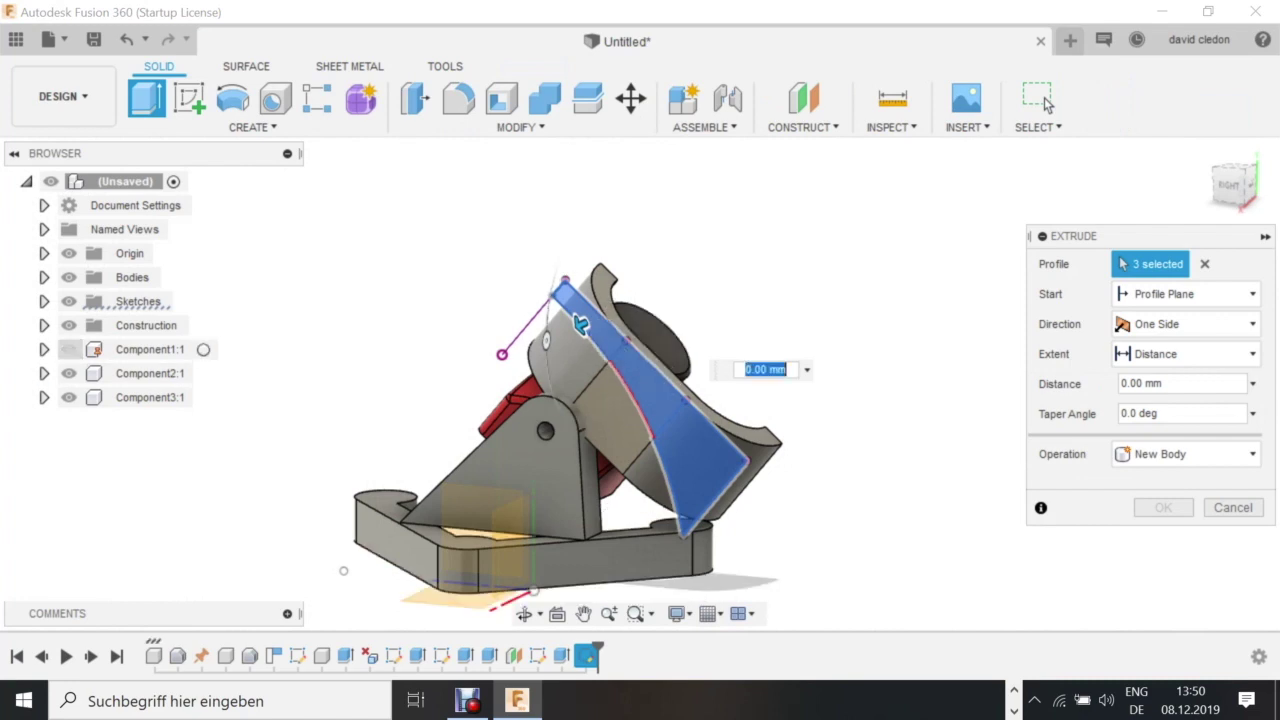
left_click(69, 349)
left_click(69, 373)
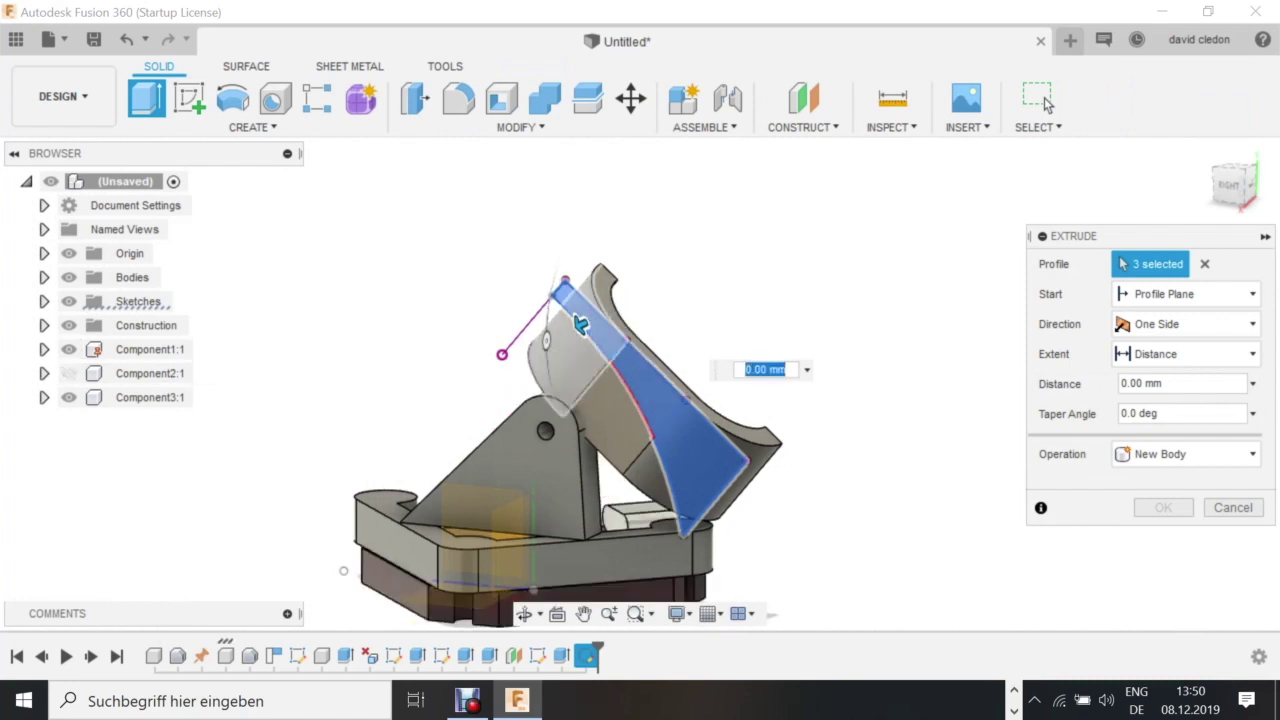
left_click_drag(580, 323, 712, 260)
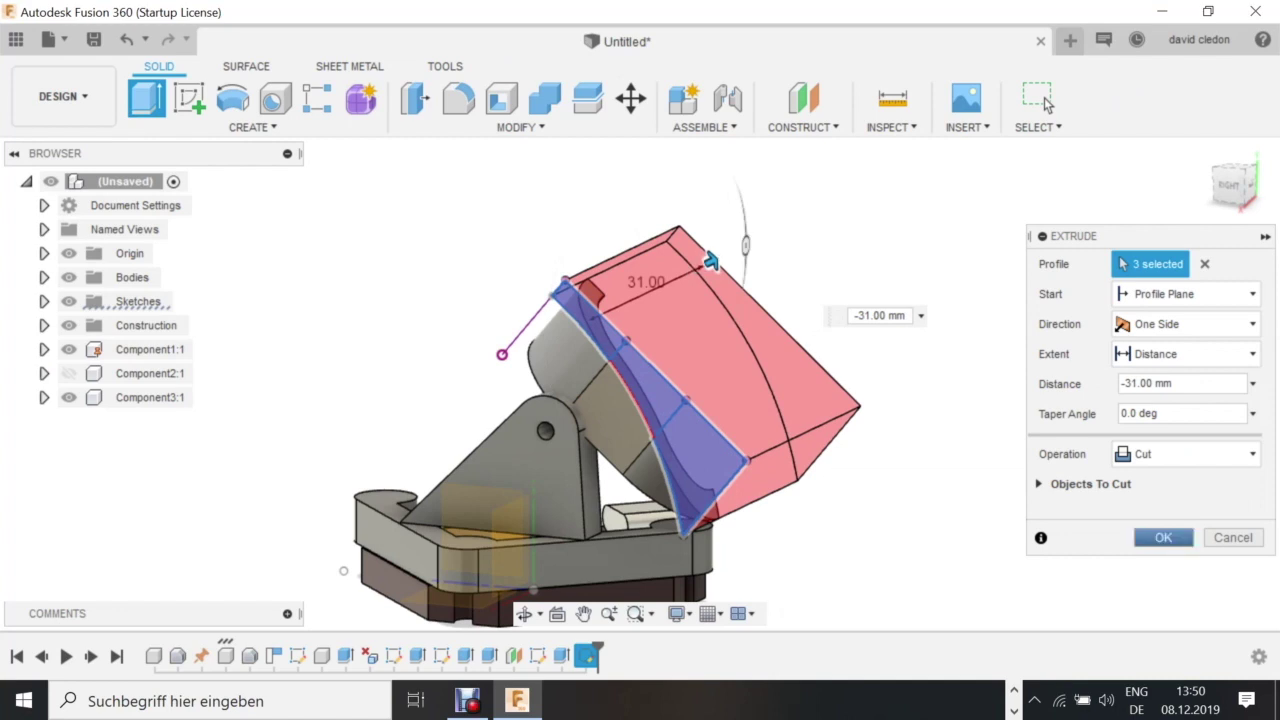
key("Return")
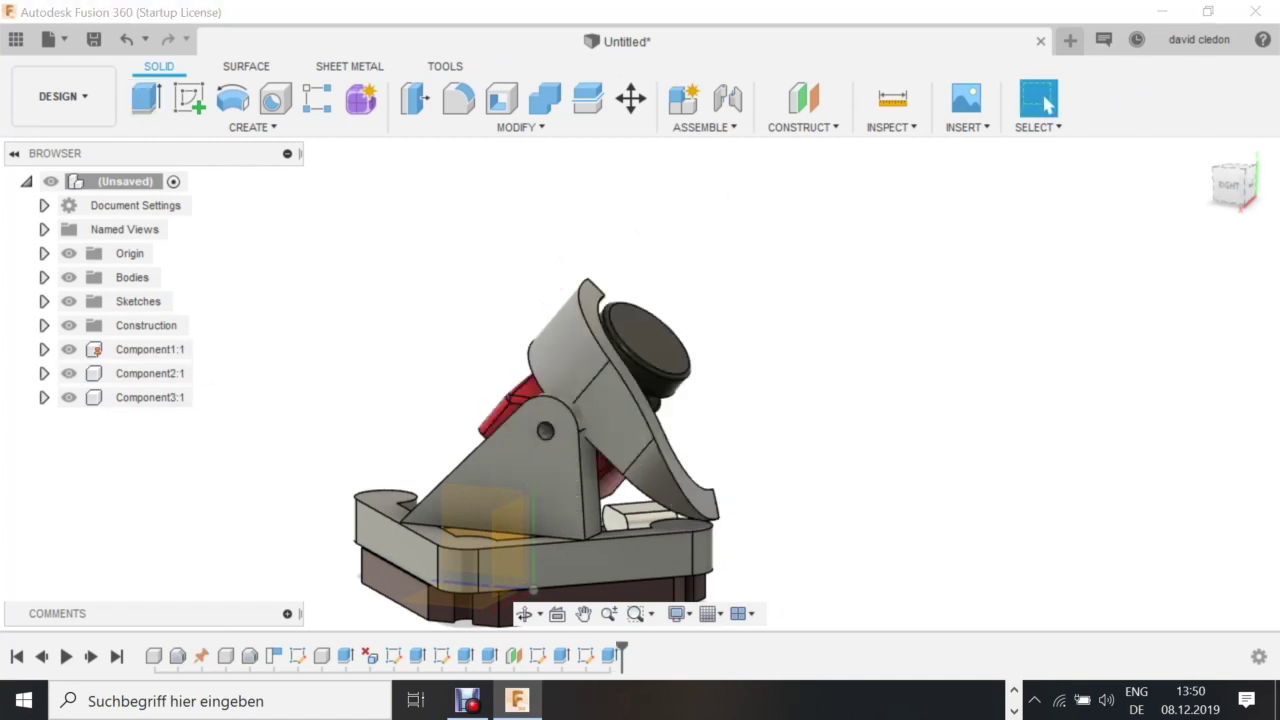
Start a sketch on the side arm's outer face and draw a line from its base, parallel to the slanted edge.
left_click(524, 614)
left_click_drag(760, 400, 700, 430)
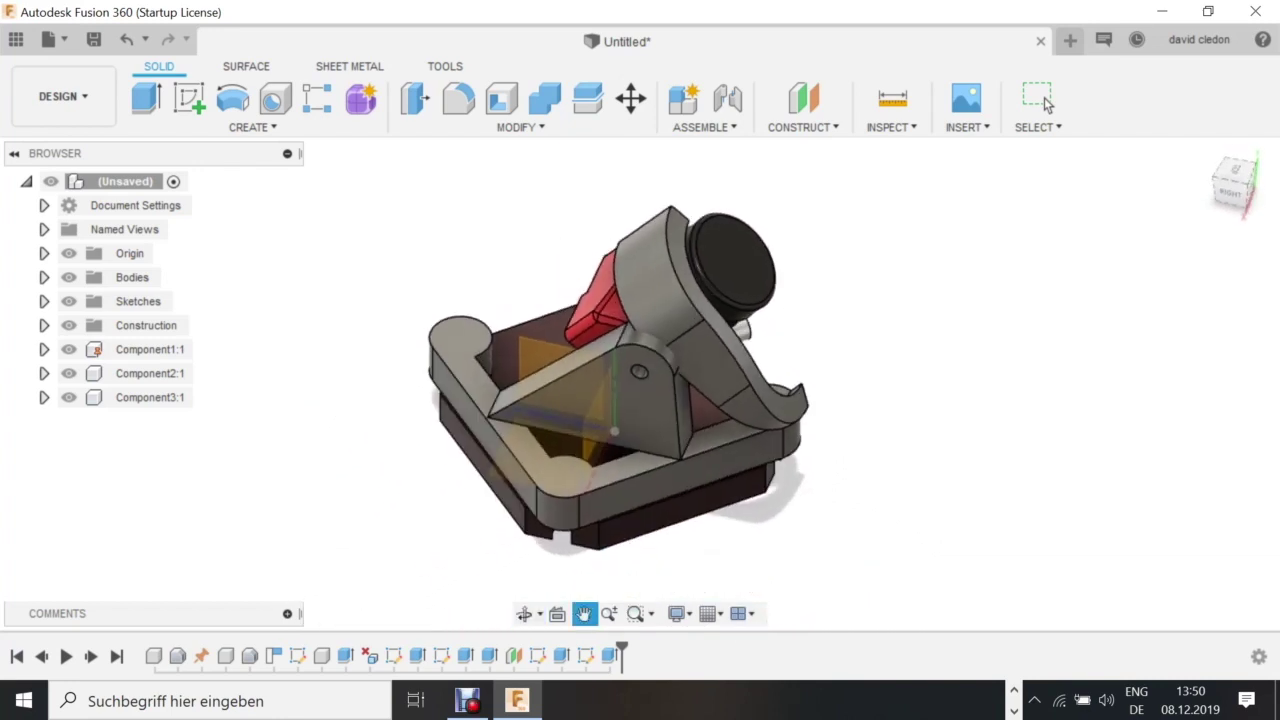
left_click(1045, 103)
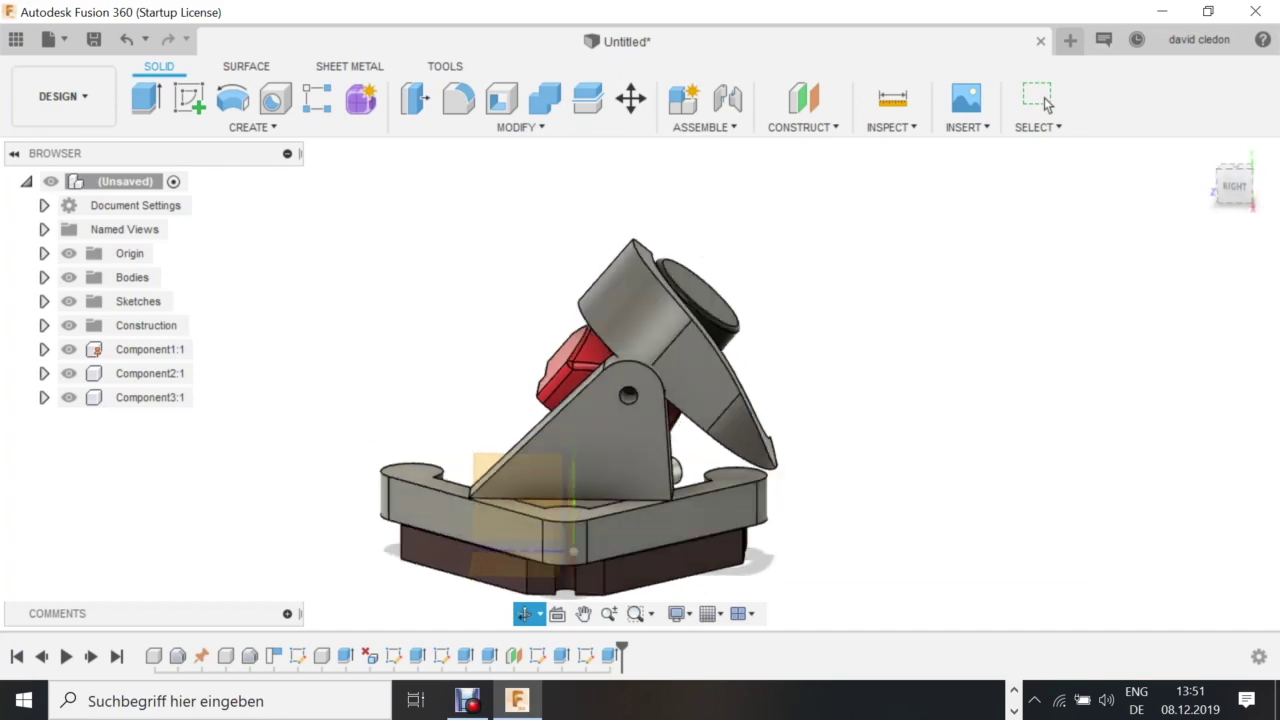
left_click(189, 98)
left_click(600, 430)
key("l")
left_click(483, 458)
left_click(628, 321)
Project the side arm's outline edges into the sketch and draw a circle centred on the pivot hole matching the rounded end.
key("p")
right_click(531, 318)
left_click(505, 536)
key("c")
left_click(691, 251)
key("Escape")
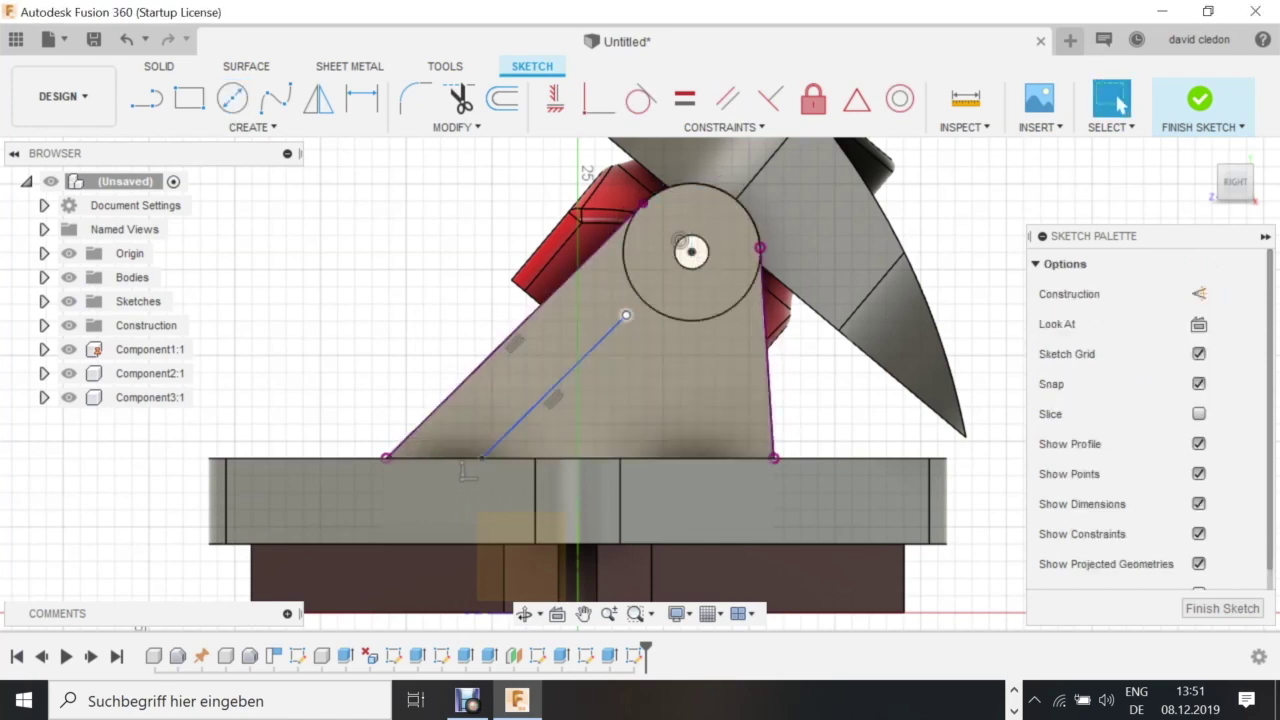
Draw a second line from the arm's base near its front edge up into the circle, enclosing a cutout profile.
middle_click_drag(638, 315, 600, 380, "shift")
key("l")
left_click(688, 450)
left_click(680, 300)
key("Escape")
Extrude-cut the area enclosed by the two lines and the circle through the side arm.
left_click(766, 349)
right_click(765, 349)
left_click(820, 321)
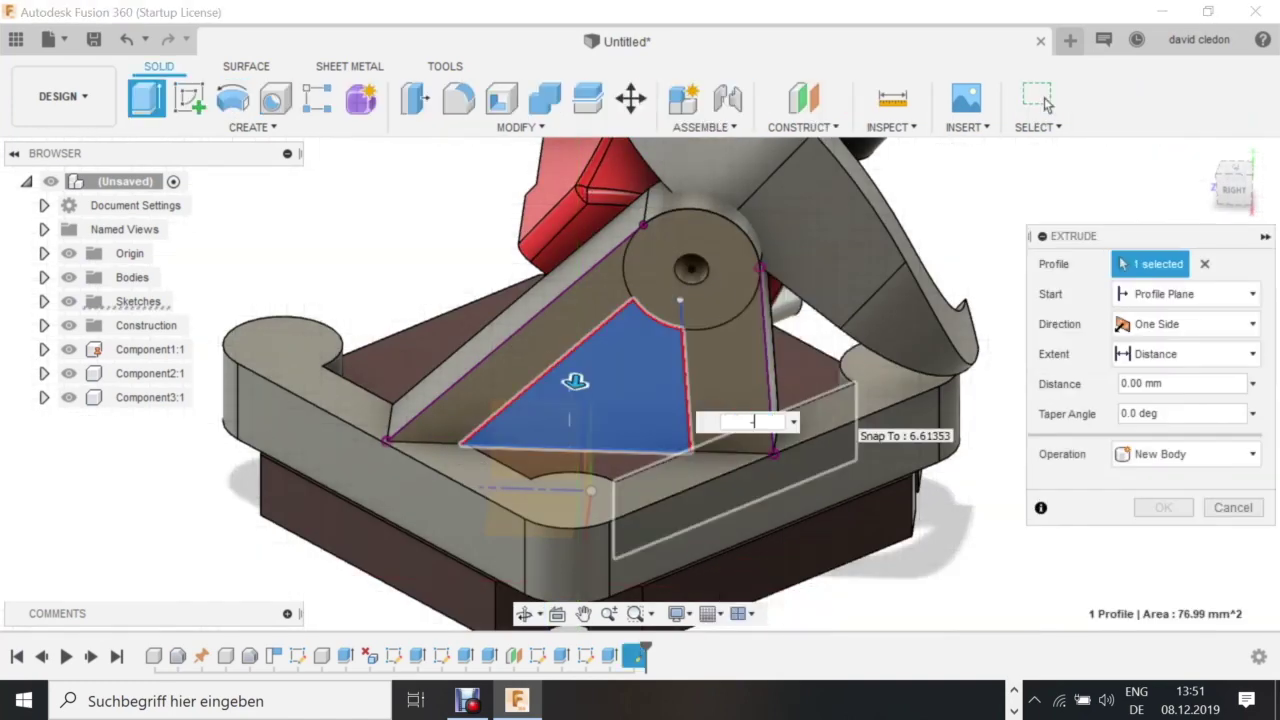
key("Escape")
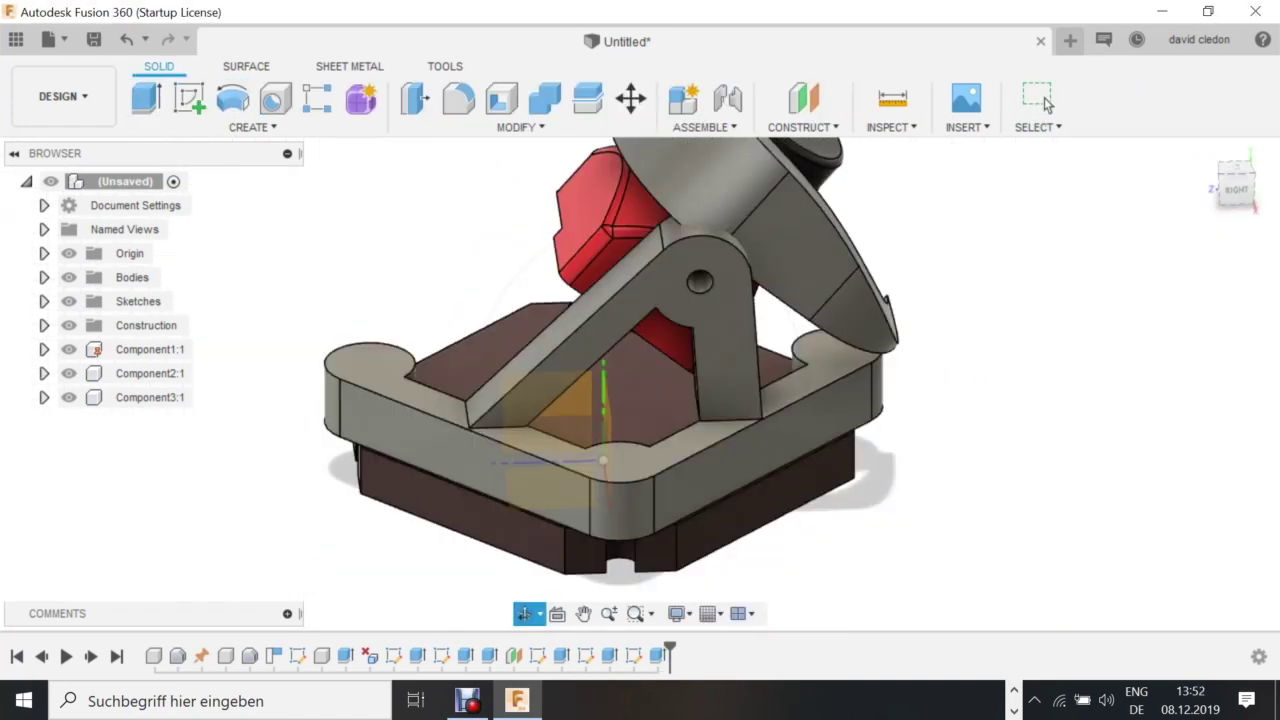
scroll(640, 380, "down", 2)
middle_click_drag(640, 380, 640, 440, "shift")
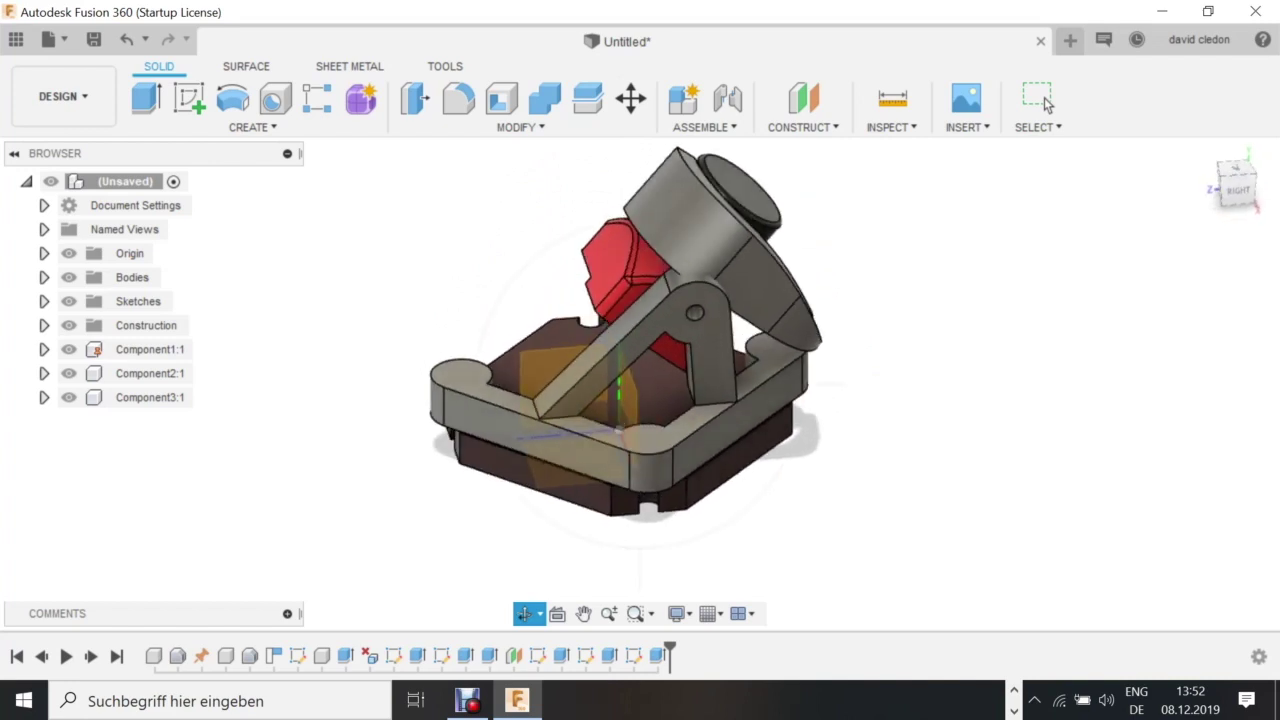
left_click(1042, 100)
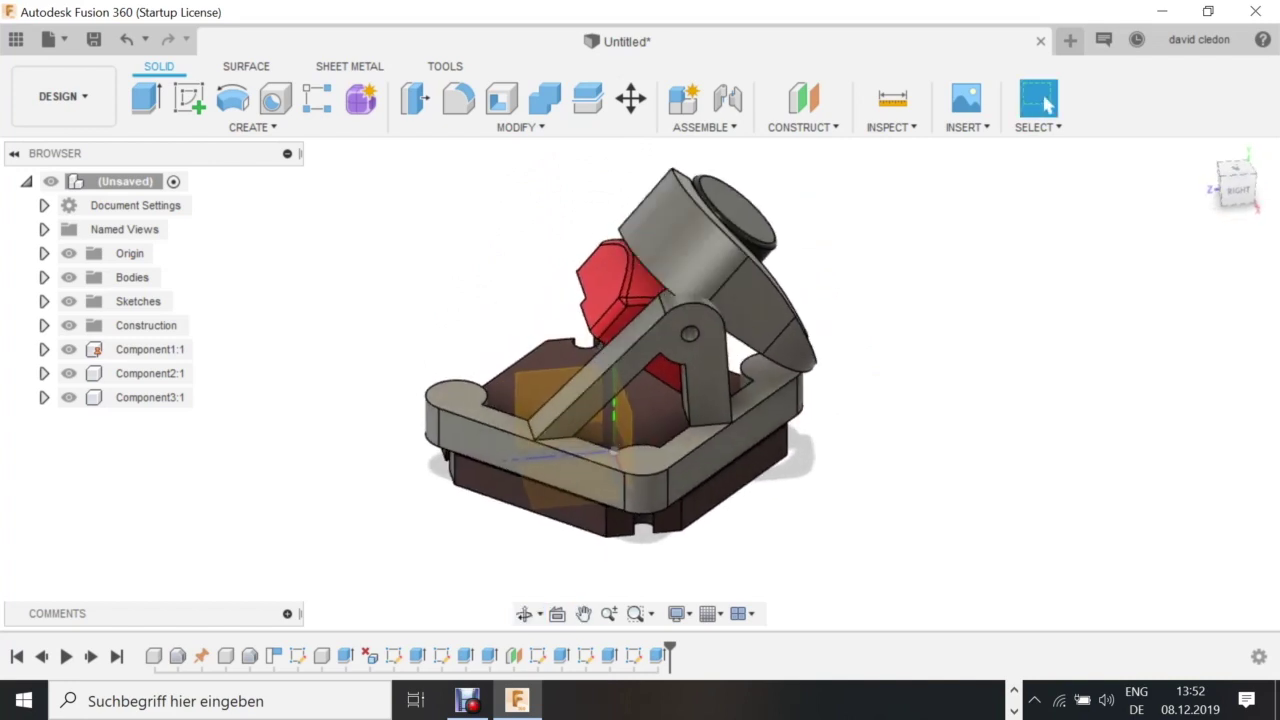
left_click(525, 614)
left_click_drag(640, 380, 620, 420)
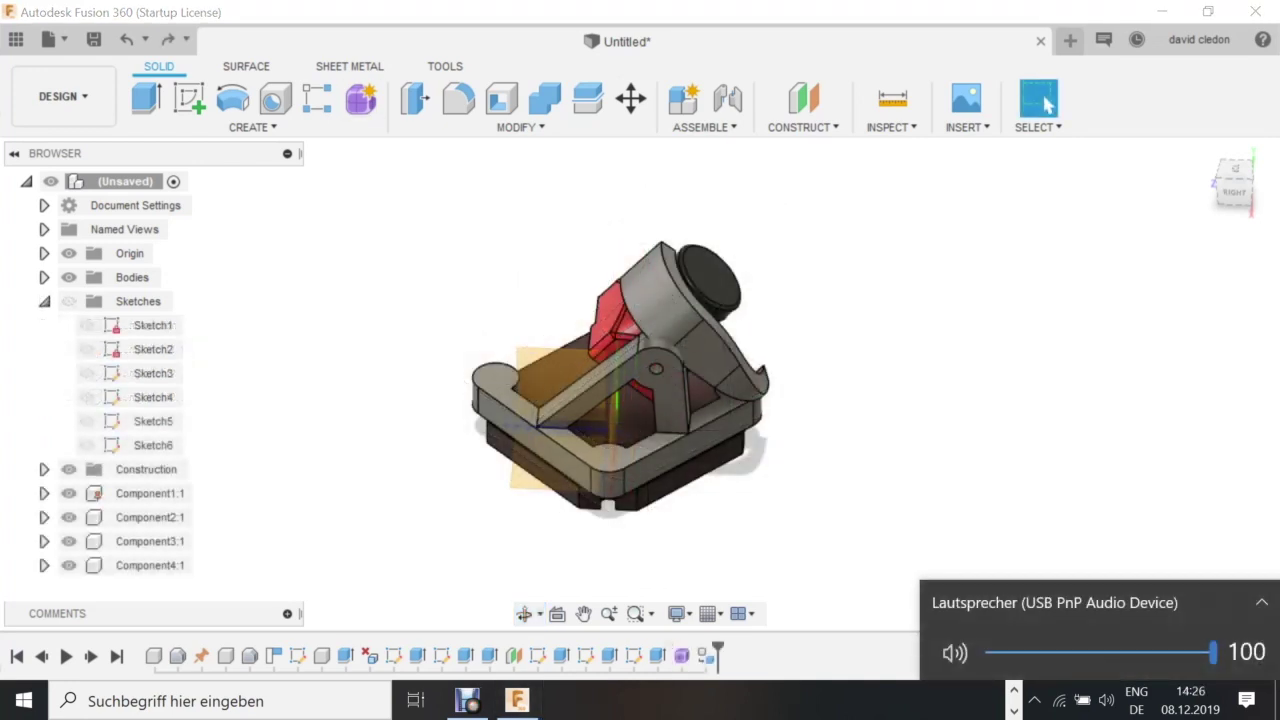
Create a form and extrude the side arm's outer face 32 mm outward as a new T-spline body with 8 faces and 2 front faces.
left_click(361, 98)
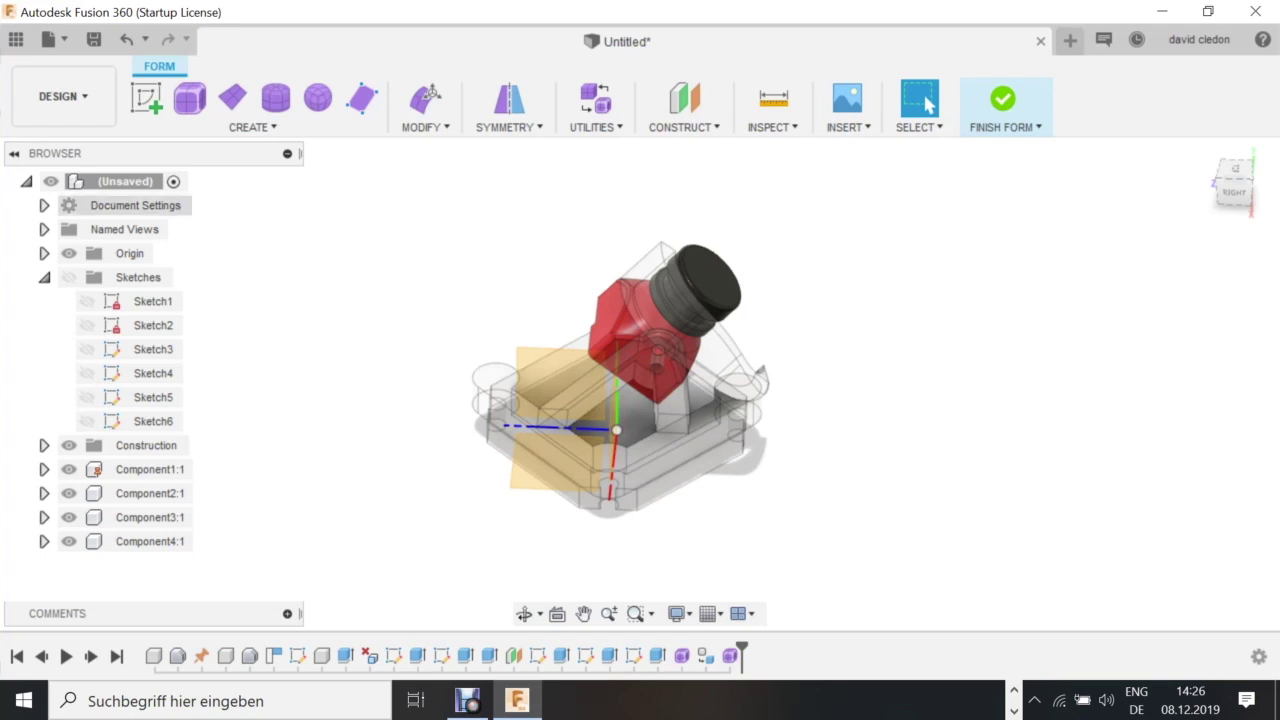
left_click(252, 127)
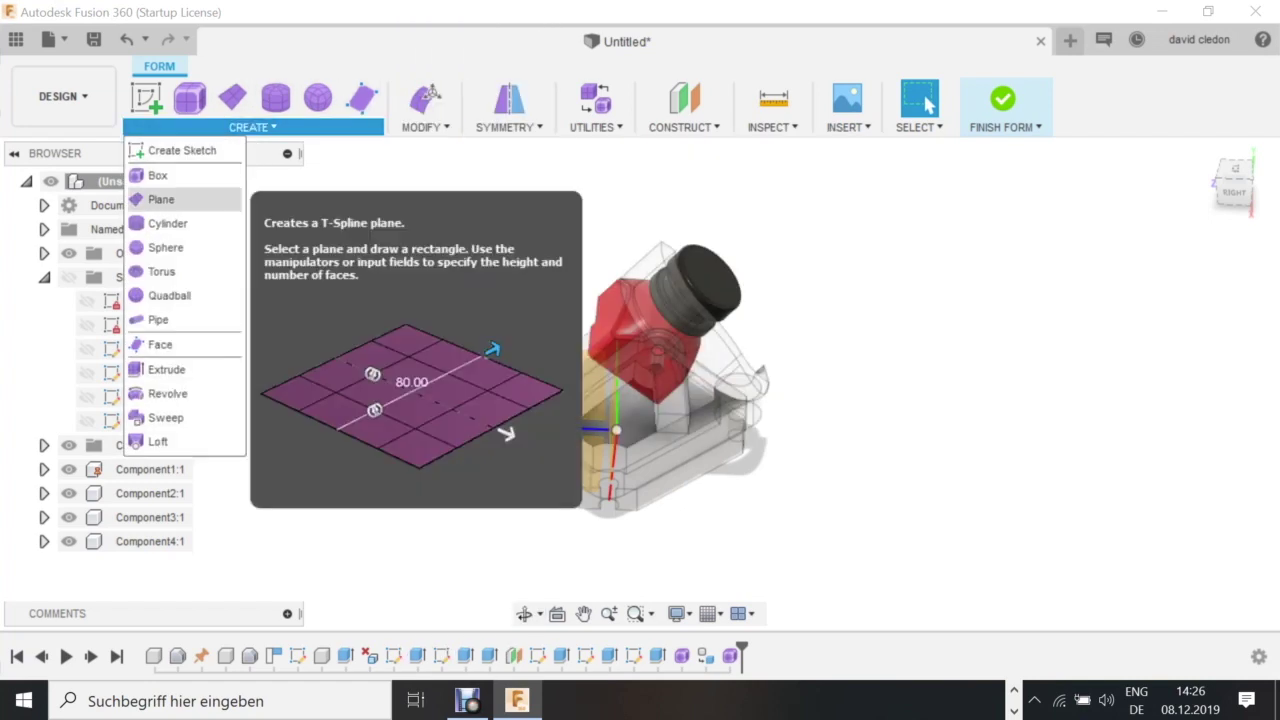
left_click(166, 369)
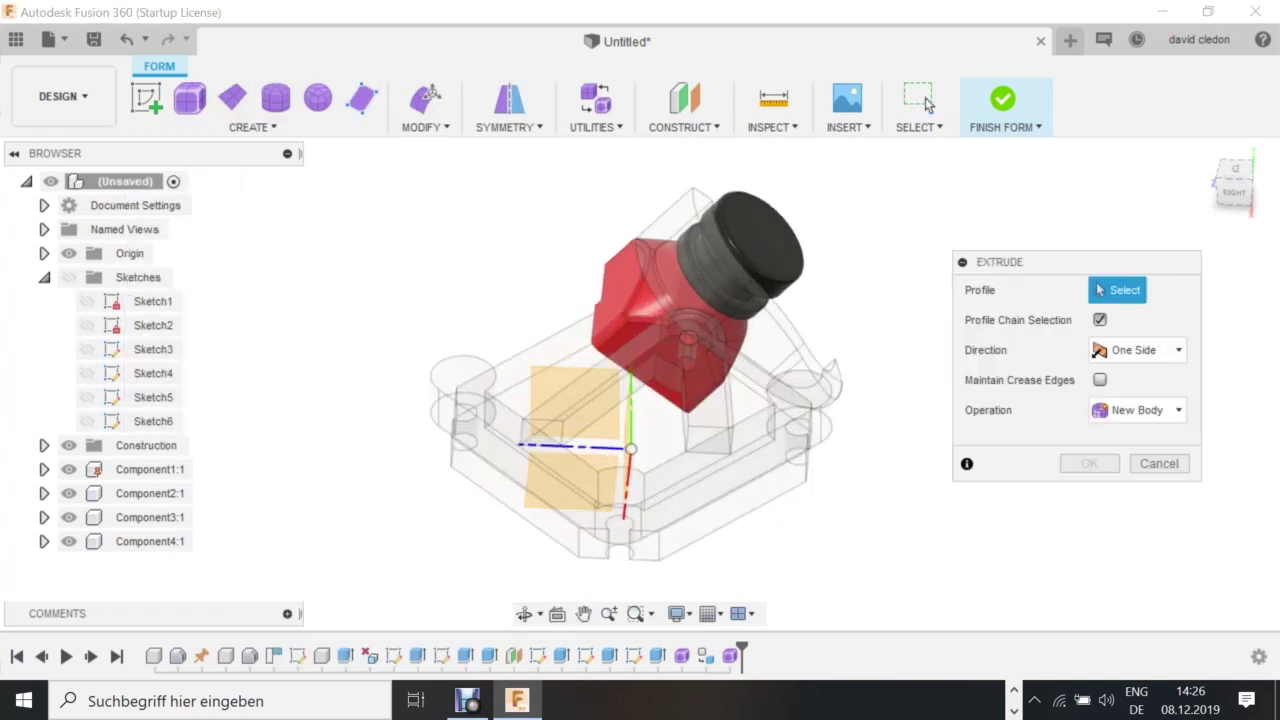
left_click(672, 372)
scroll(671, 411, "down", 3)
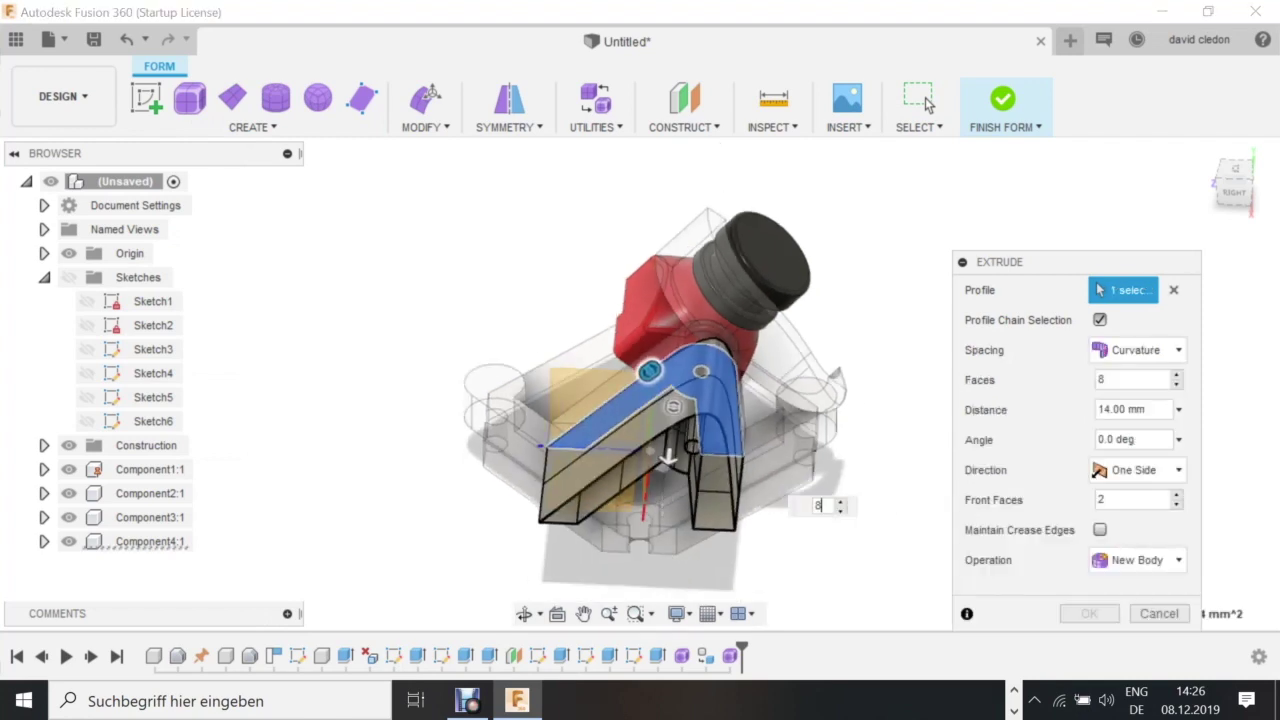
left_click_drag(665, 468, 659, 541)
key("Return")
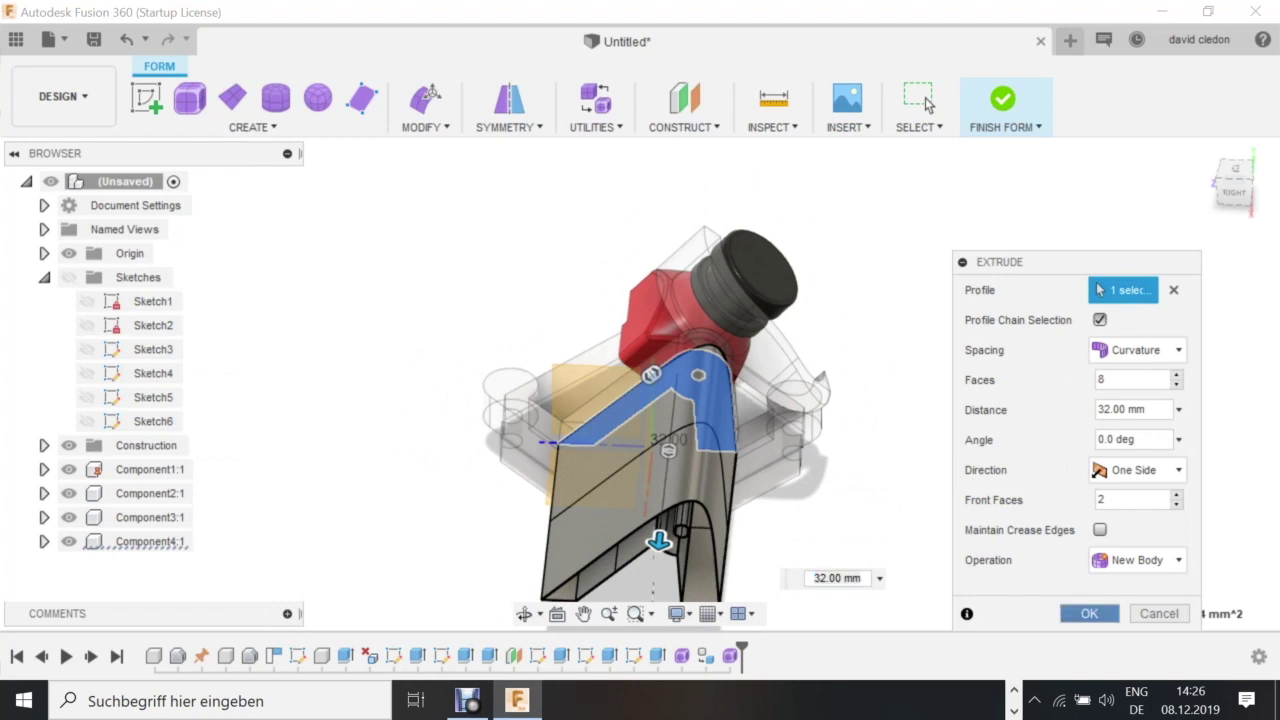
left_click(524, 614)
left_click_drag(640, 400, 760, 390)
left_click(926, 102)
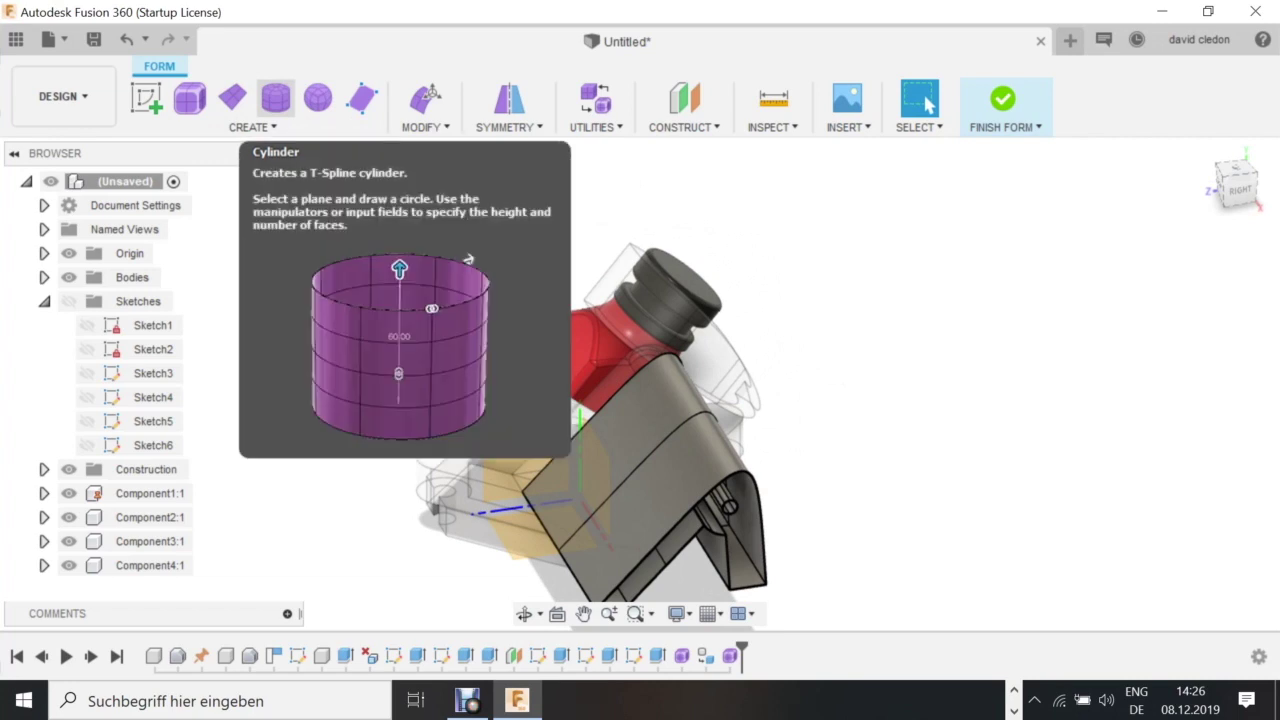
left_click(252, 127)
right_click(388, 127)
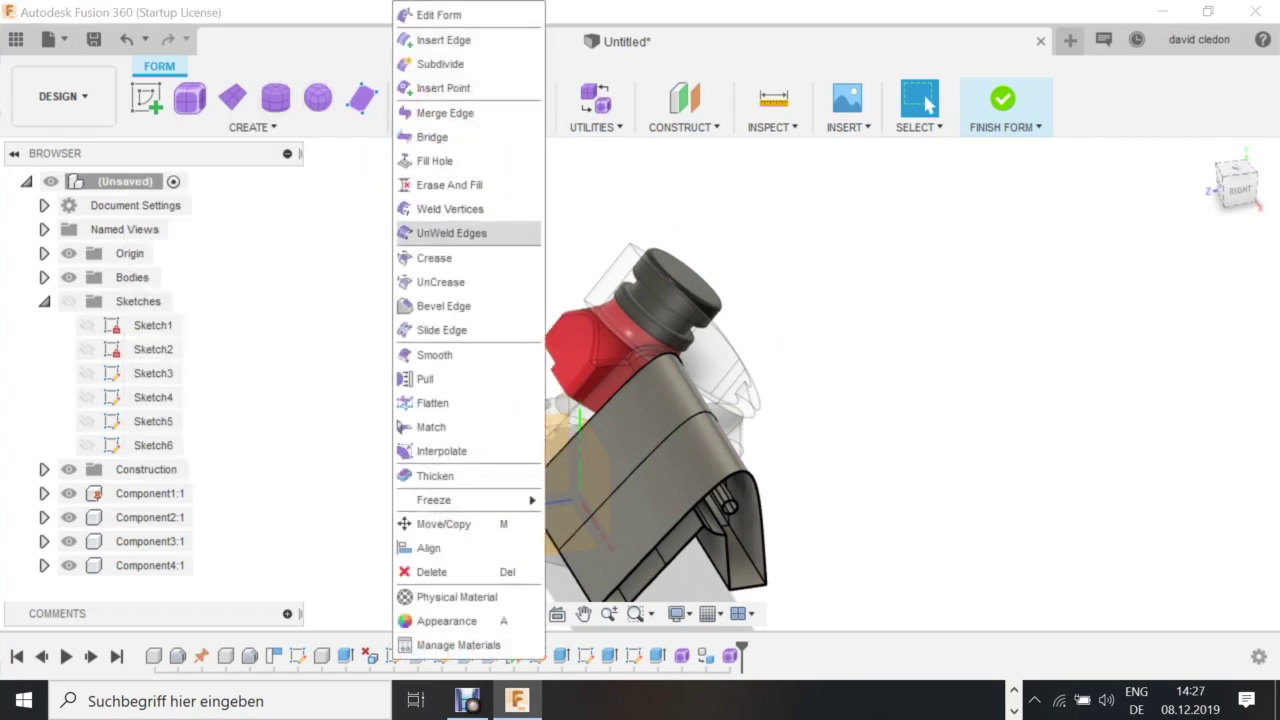
left_click(252, 127)
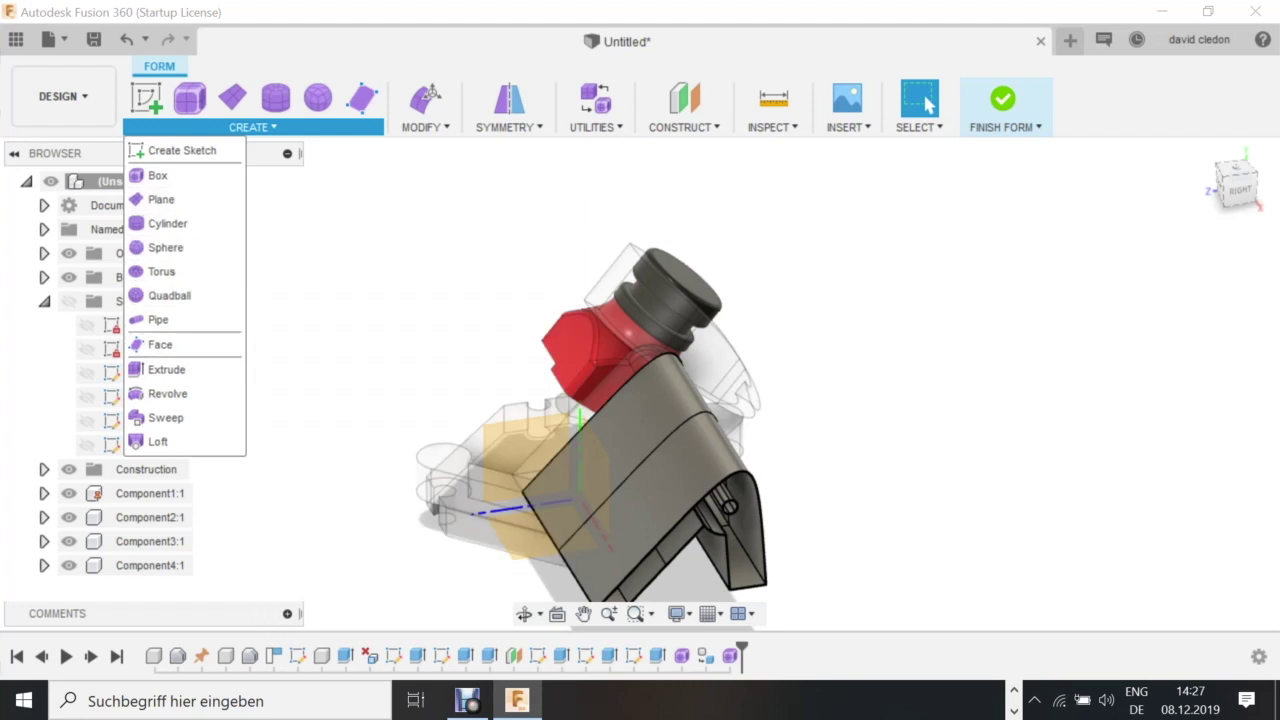
key("Escape")
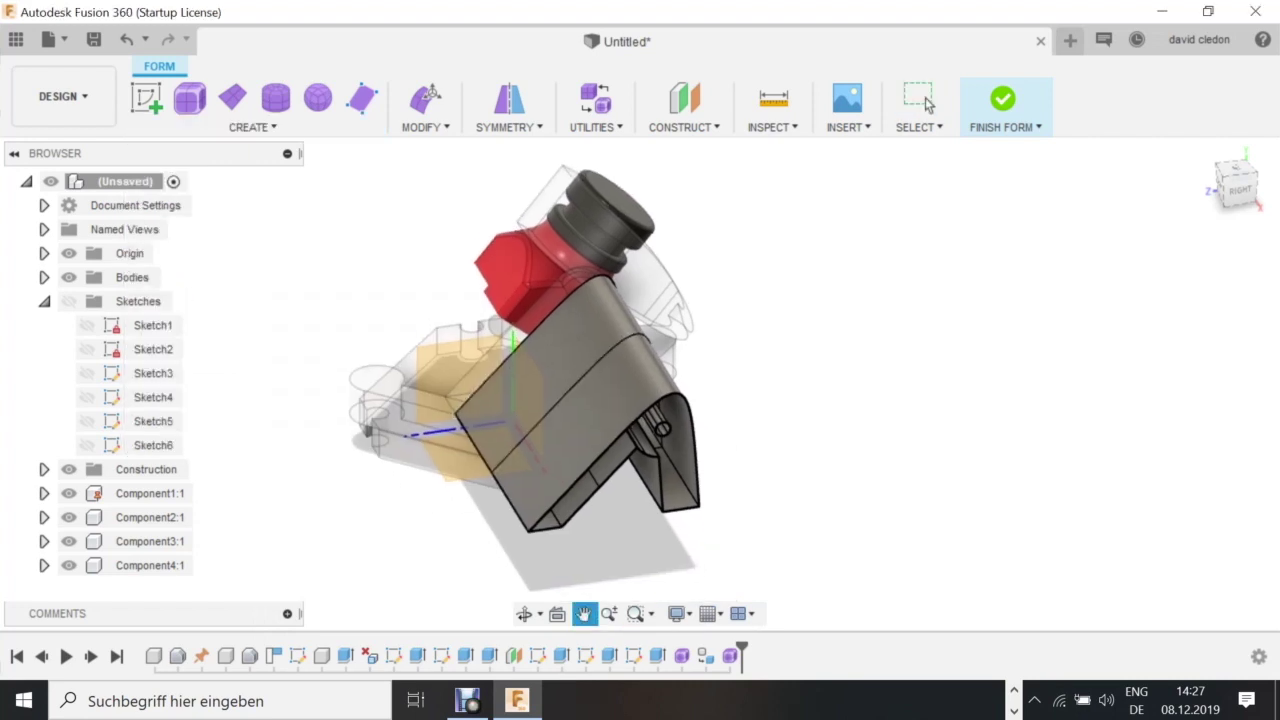
left_click(425, 127)
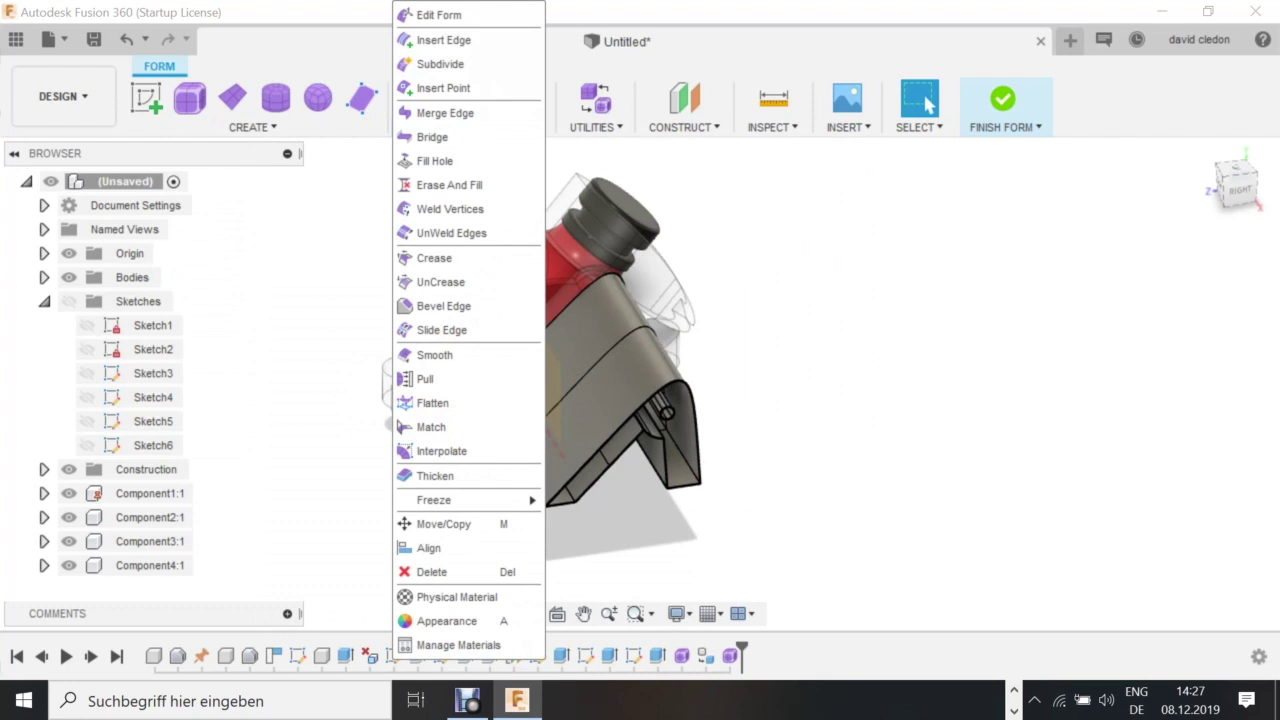
key("Escape")
Start Edit Form, scale the middle vertex on the body's lower rear edge to about 0.54 and move it backward away from the arm.
left_click(432, 93)
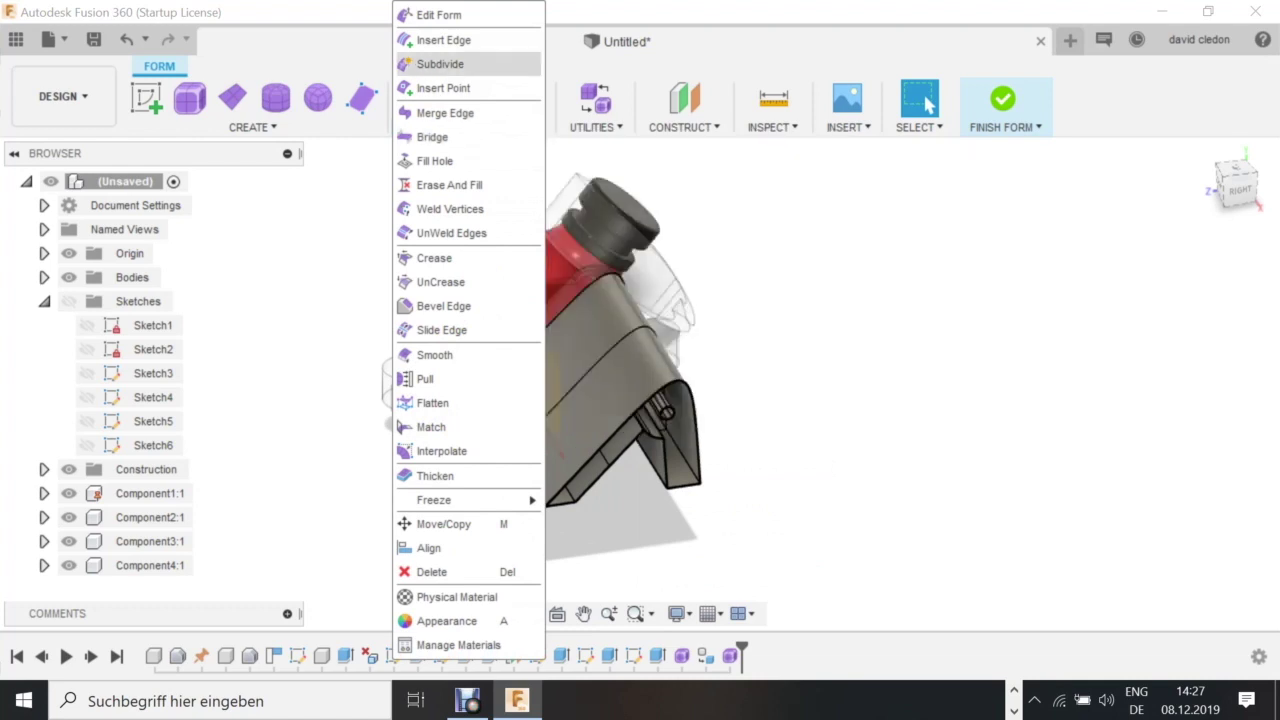
left_click(440, 15)
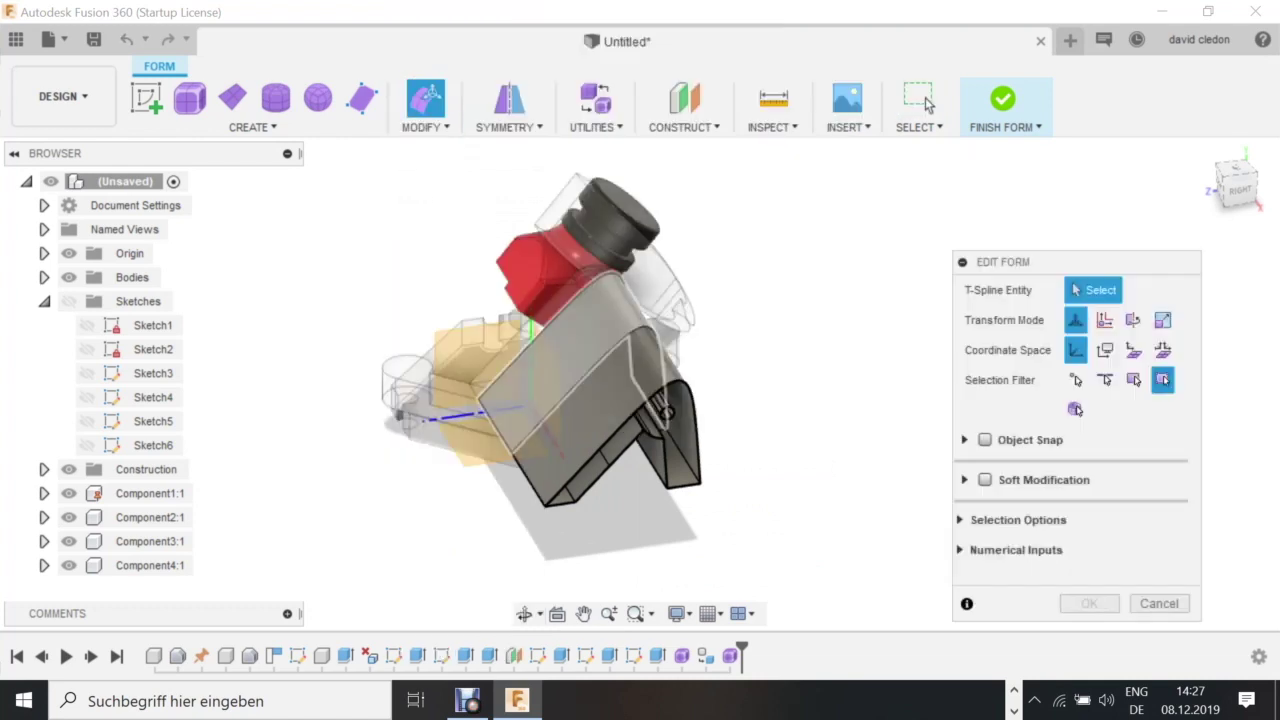
left_click(600, 425)
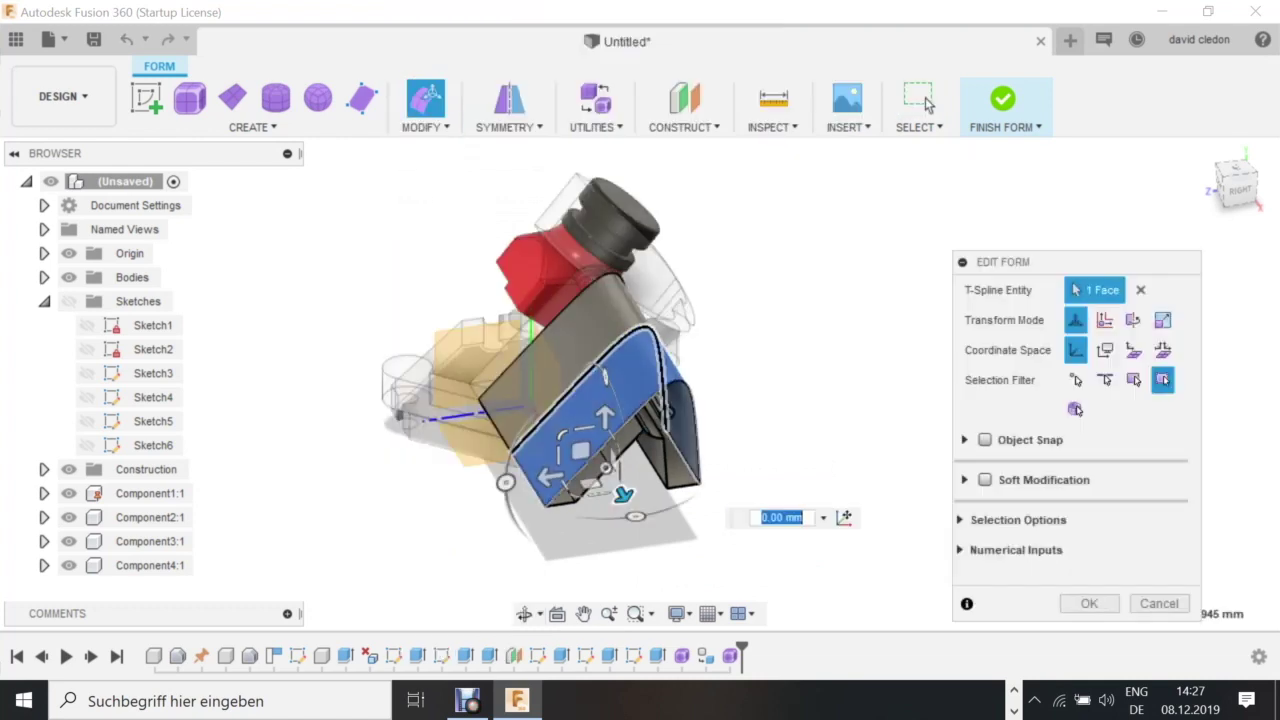
left_click(512, 452)
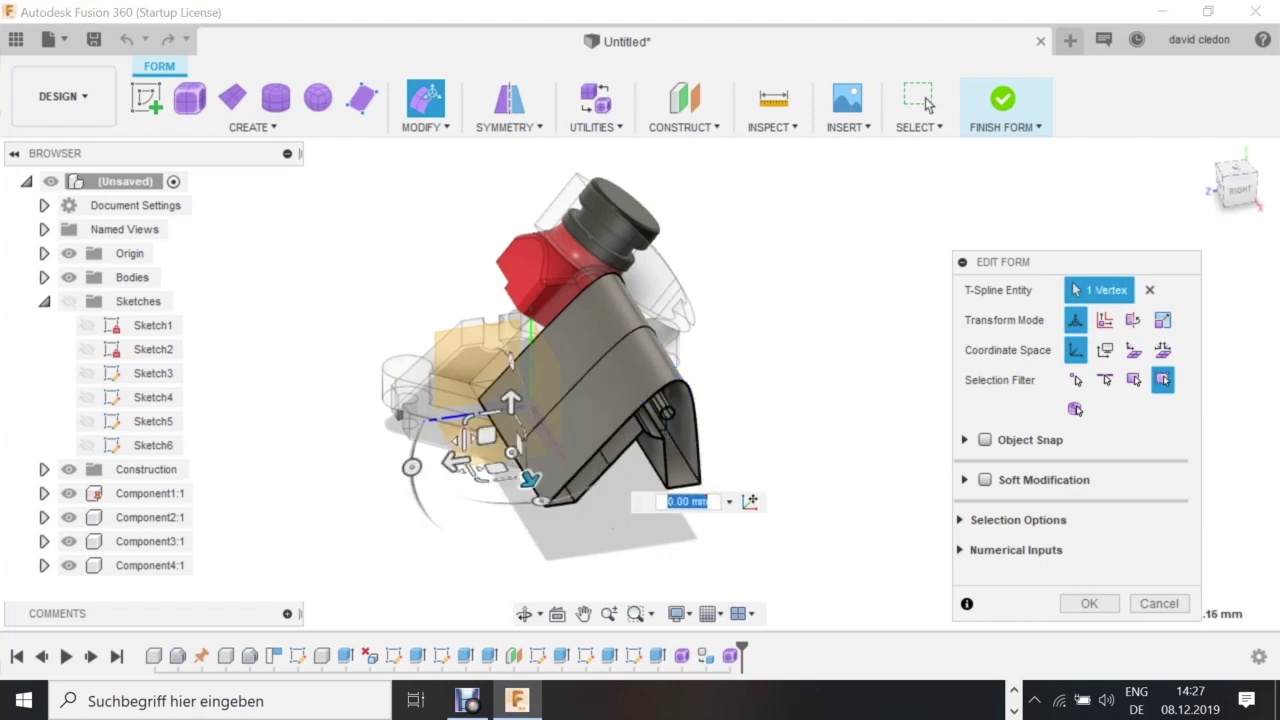
left_click(464, 439)
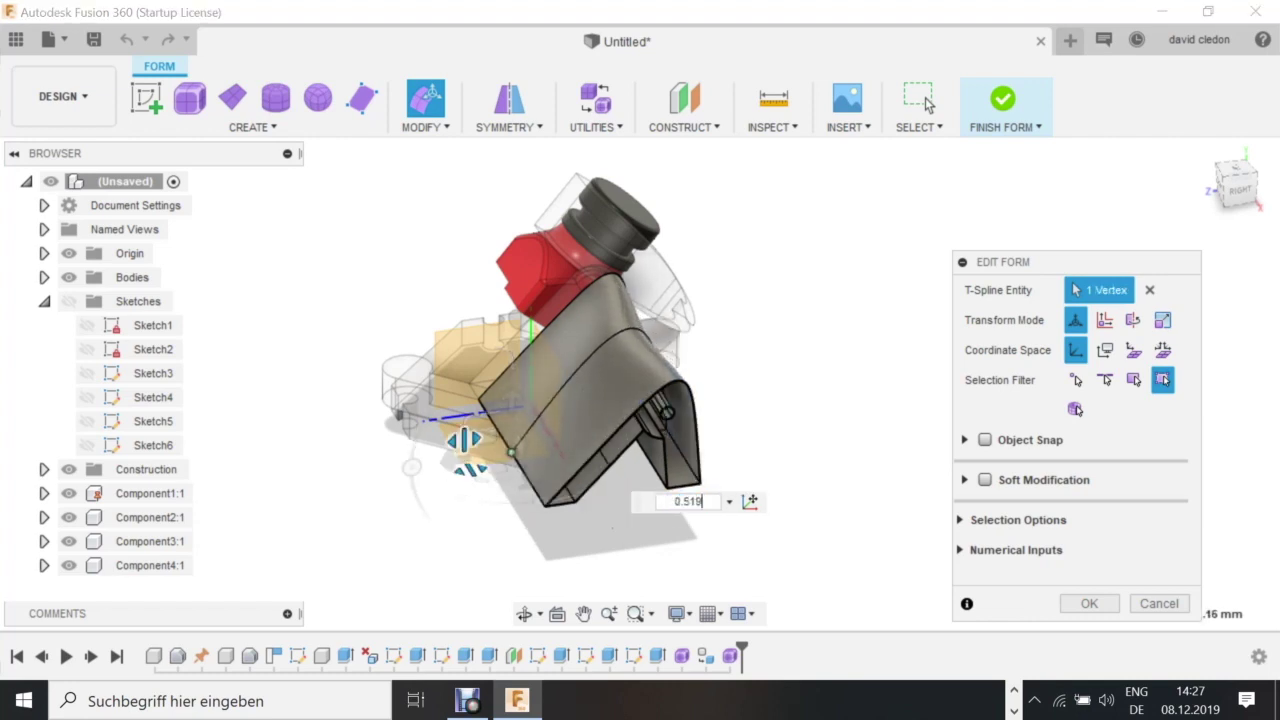
left_click_drag(408, 446, 486, 436)
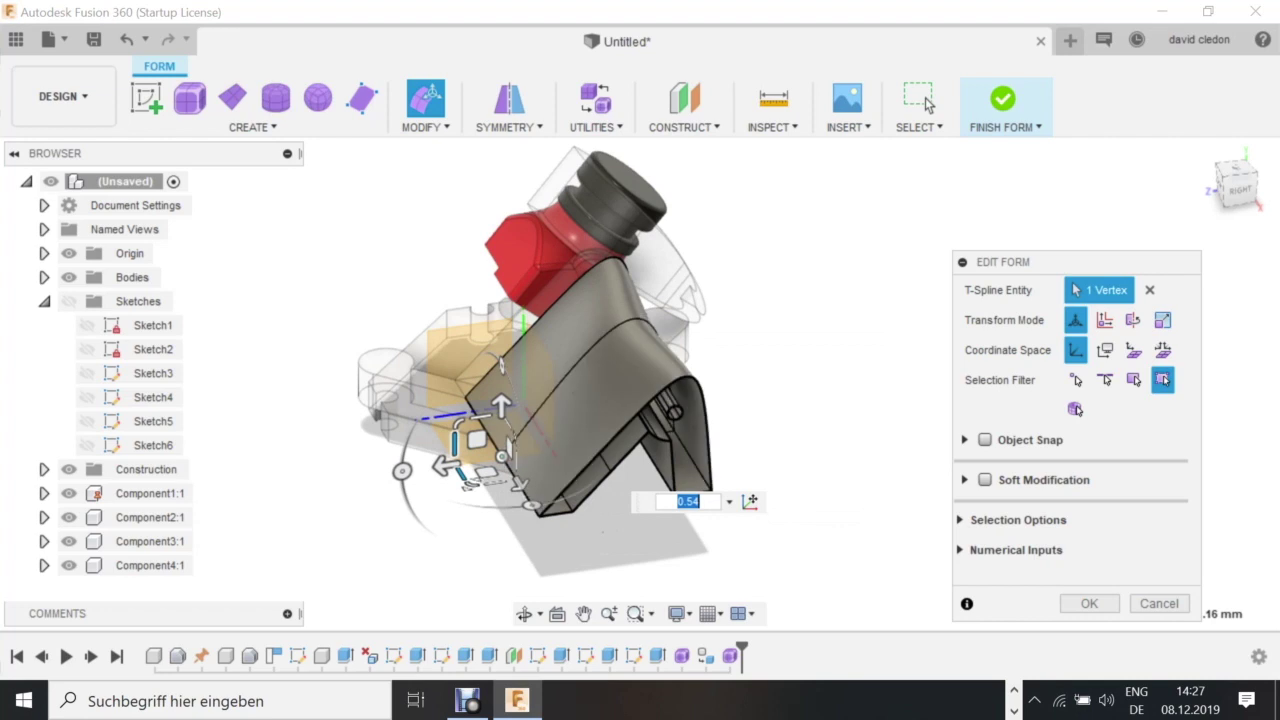
left_click_drag(443, 465, 406, 471)
Shift the form's outer top face by about 1.96 mm and 1.51 mm in the horizontal plane and scale it vertically.
left_click(580, 410)
left_click_drag(575, 456, 578, 497)
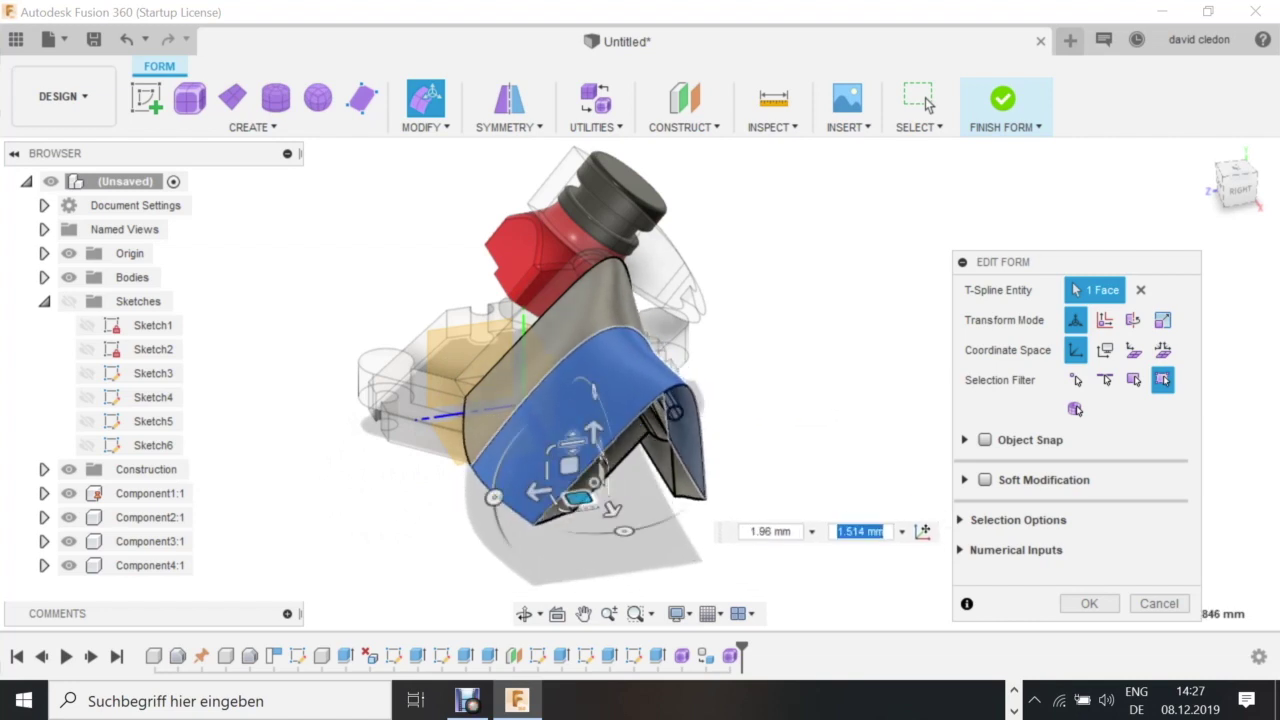
left_click_drag(572, 442, 572, 430)
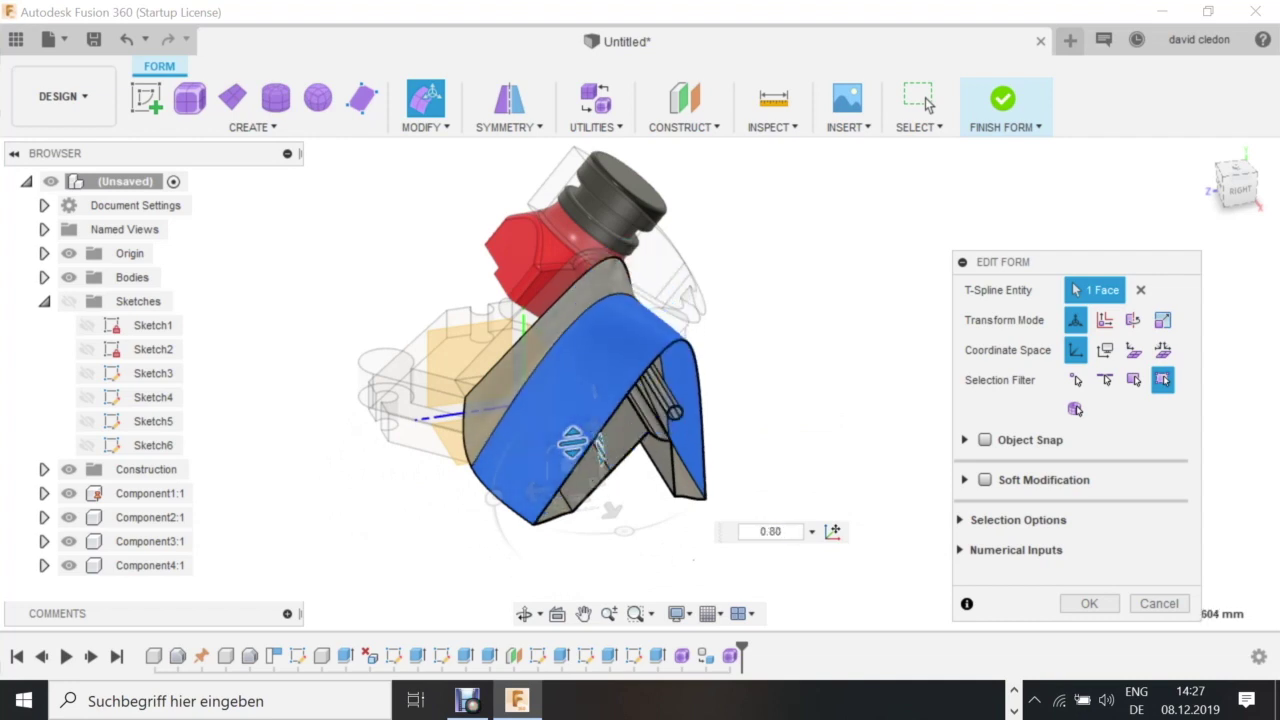
left_click_drag(572, 441, 569, 464)
Raise the lower outer edge of the T-spline body toward the arm and finish the form edit.
left_click(471, 466)
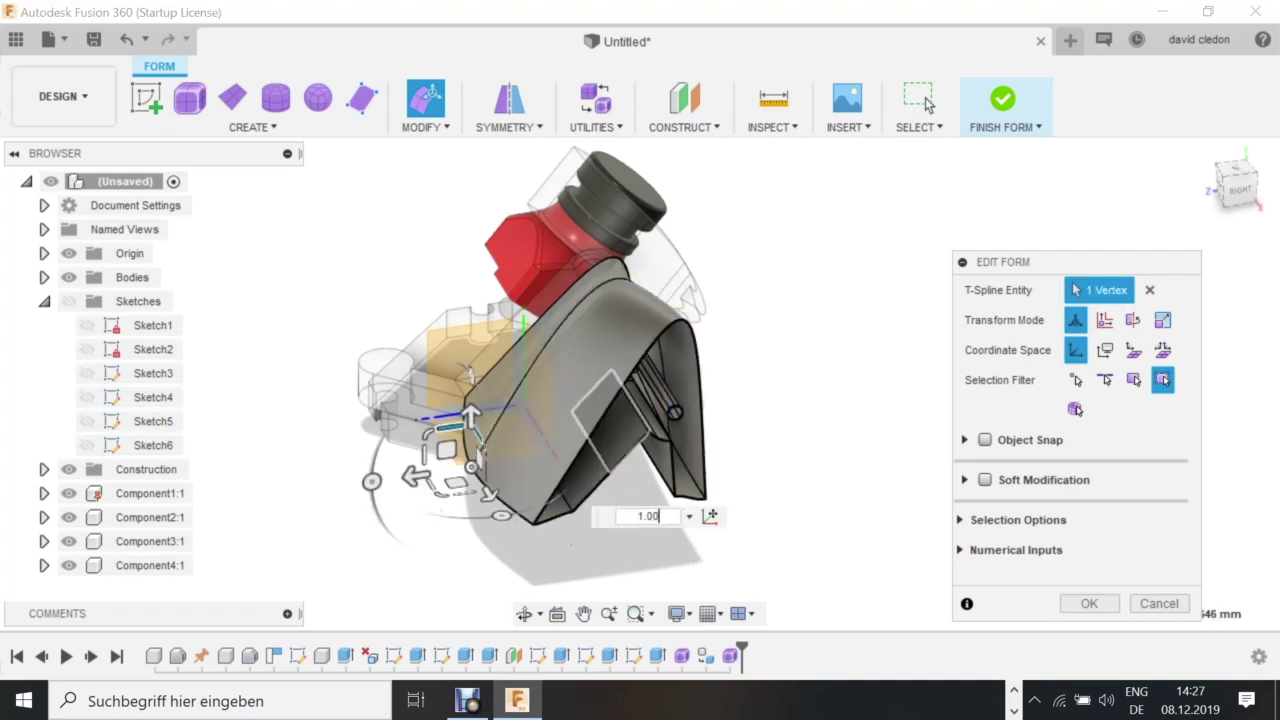
left_click(630, 451)
left_click(612, 409)
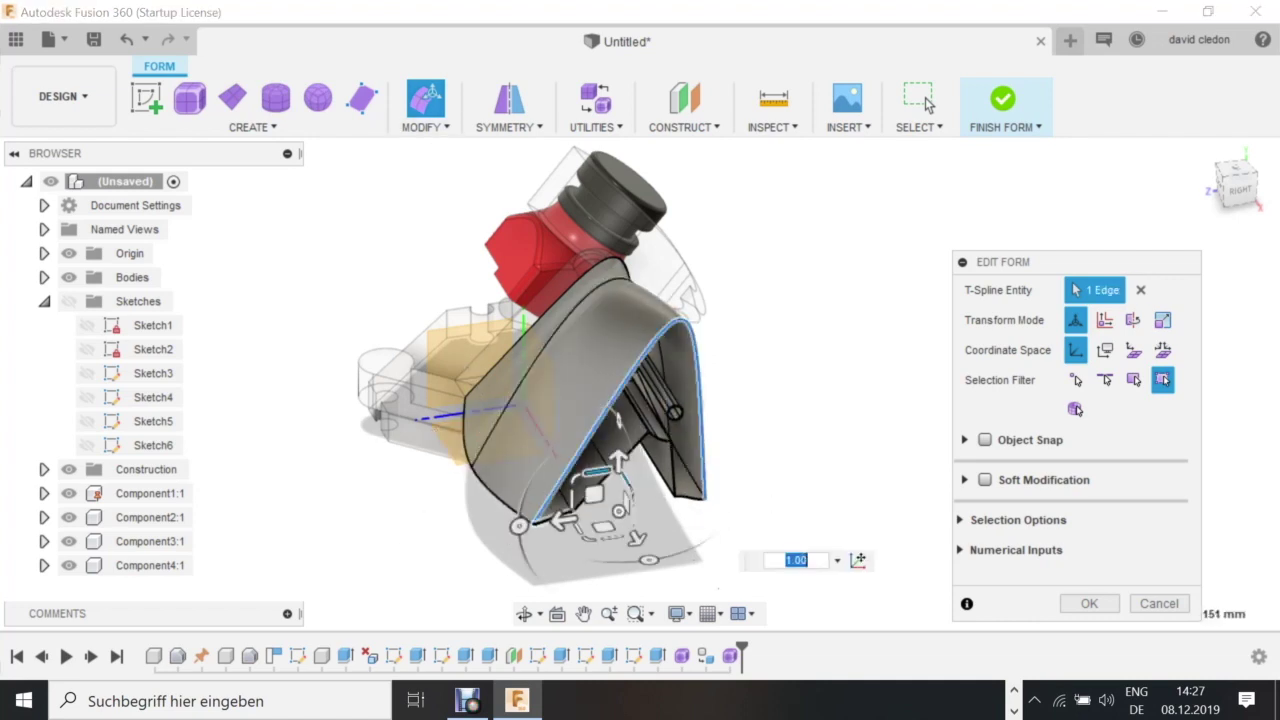
left_click(575, 493)
left_click(533, 523)
left_click_drag(552, 553, 580, 522)
left_click(1089, 603)
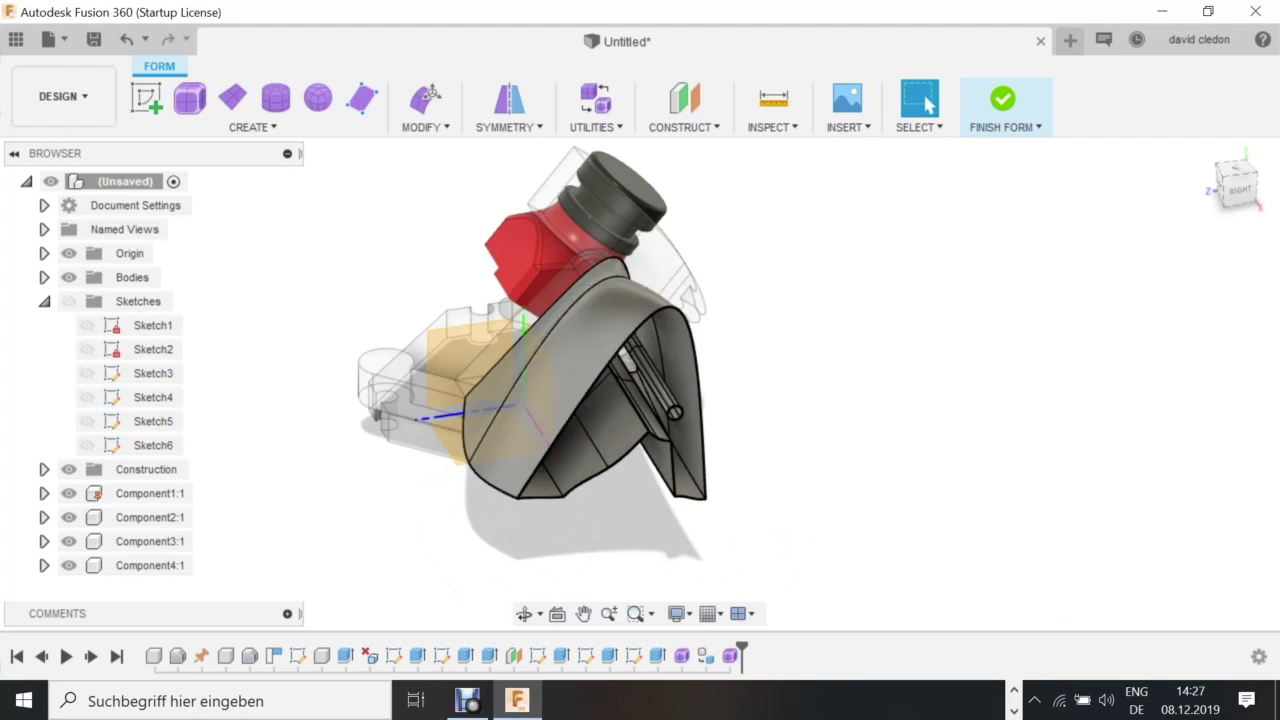
Weld the body's lower outer corner vertex to its neighbour, then that vertex to the next inner one, using Vertex to Vertex mode.
left_click(425, 110)
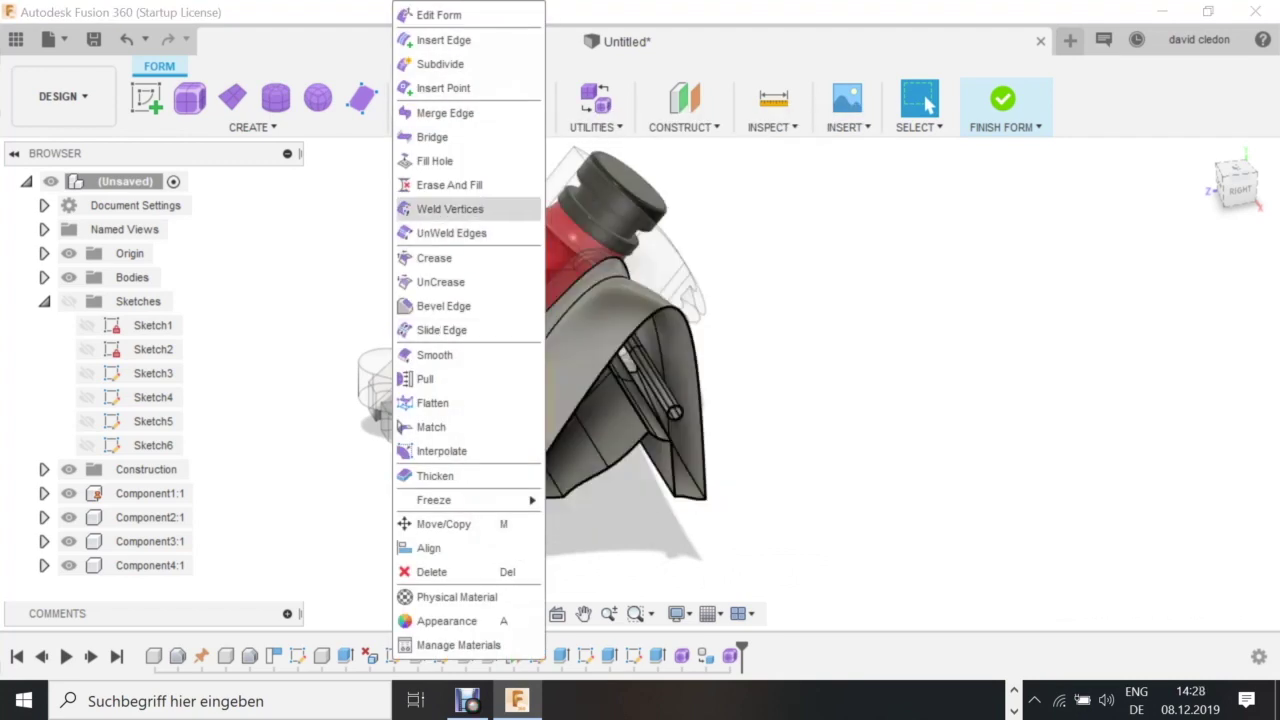
left_click(450, 209)
left_click(517, 497)
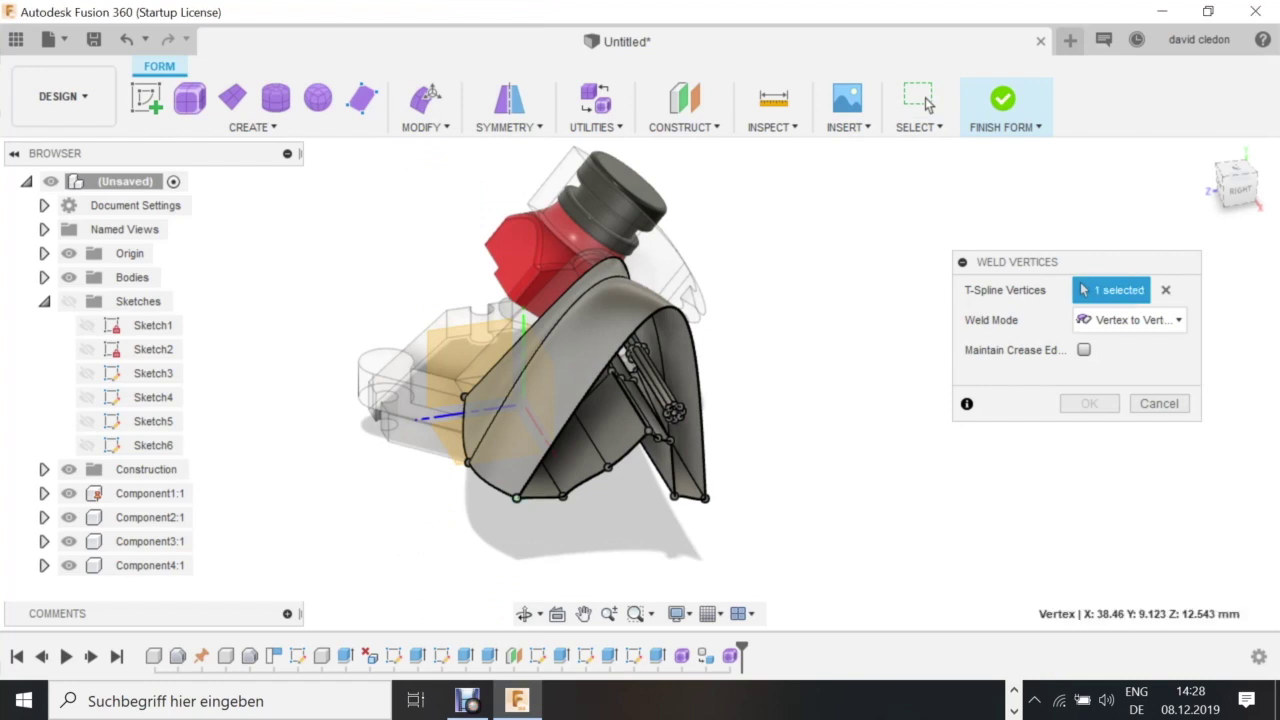
left_click(563, 496)
left_click(563, 496)
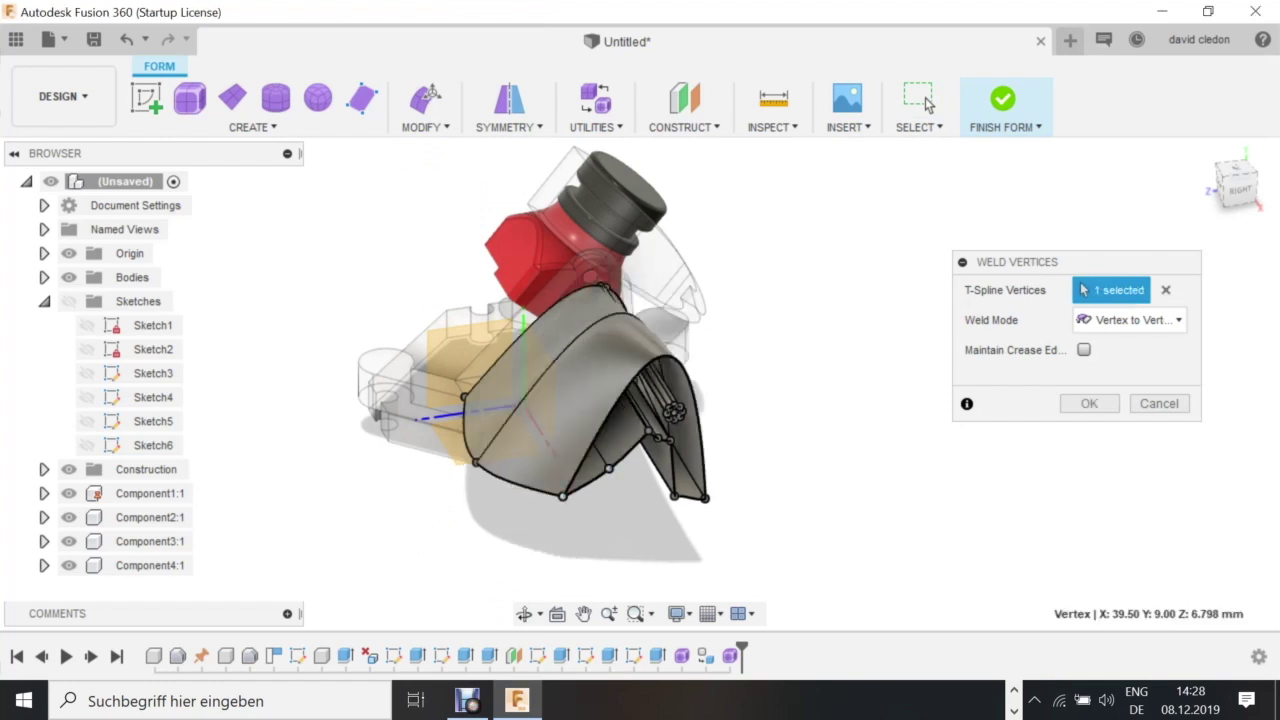
left_click(609, 469)
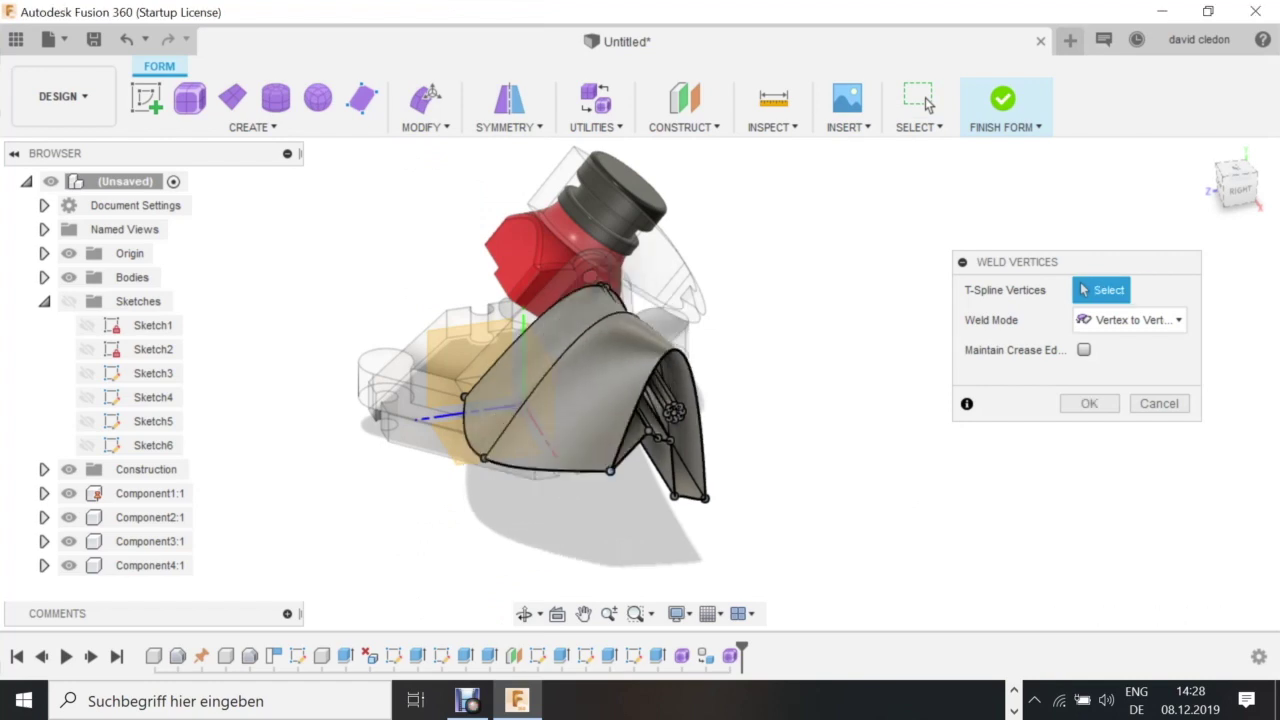
key("Return")
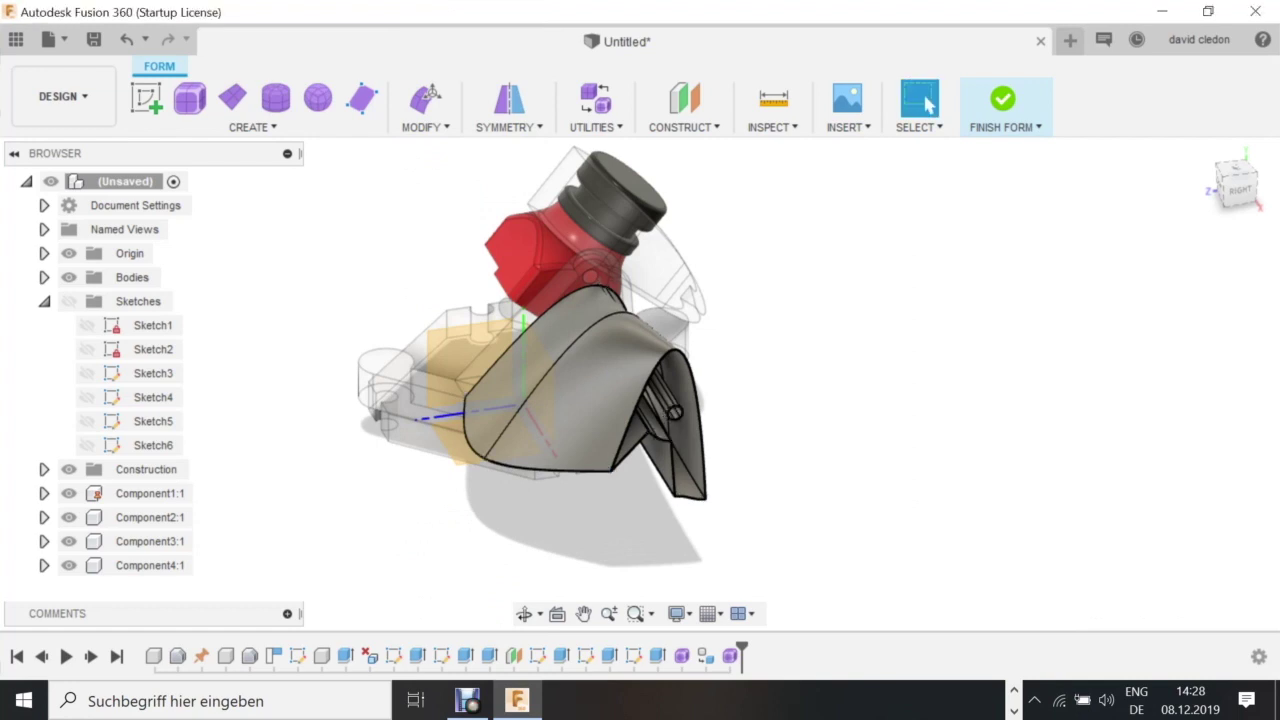
Subdivide the large outer face of the T-spline body using the Simple insert mode.
right_click(600, 385)
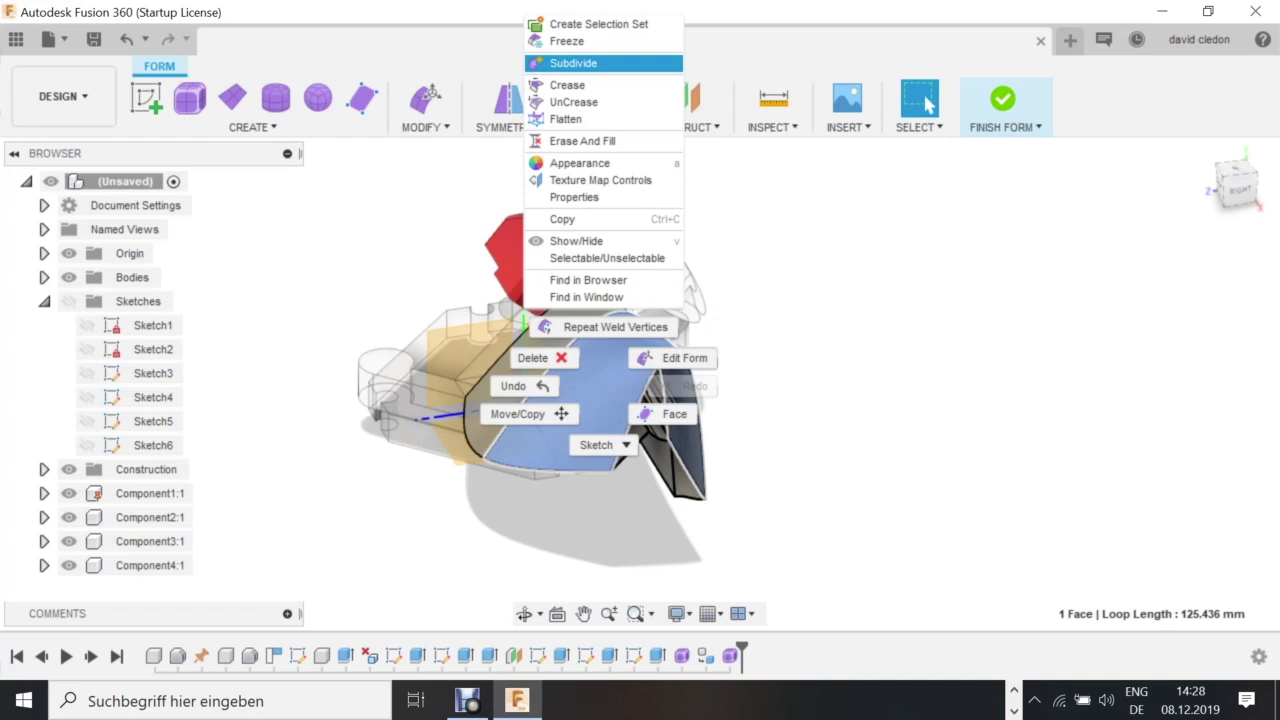
left_click(573, 63)
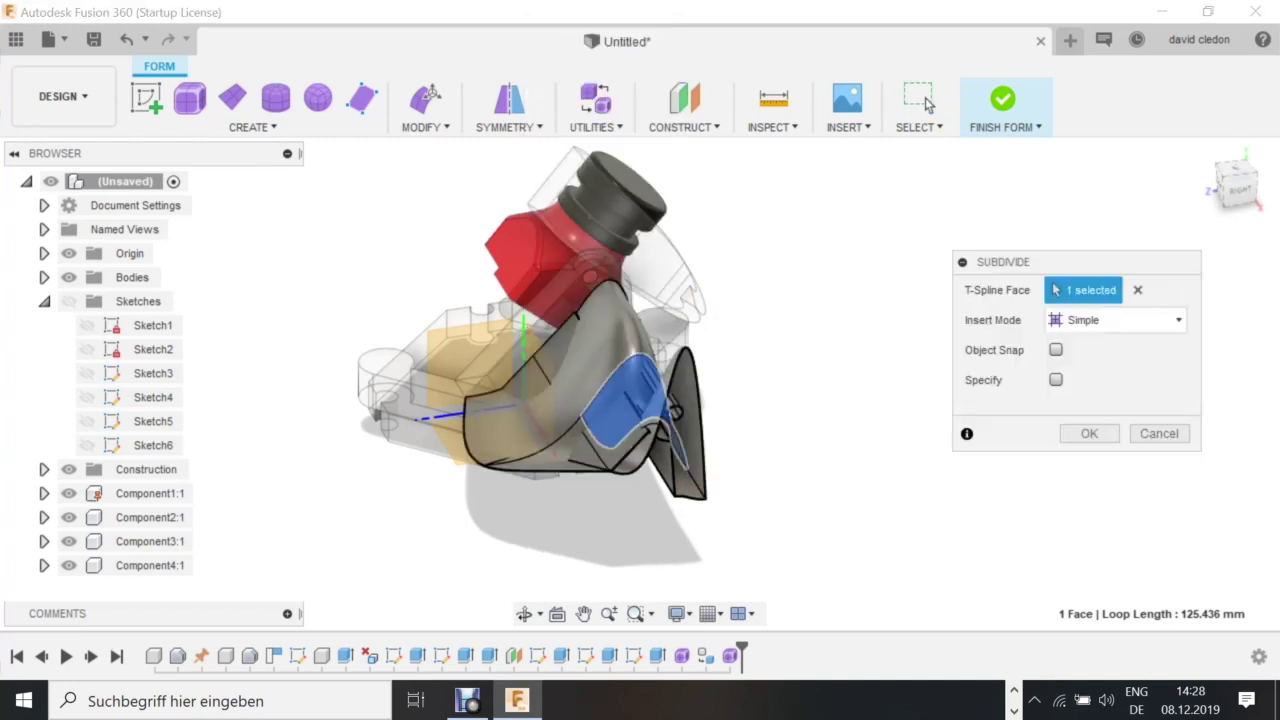
key("Return")
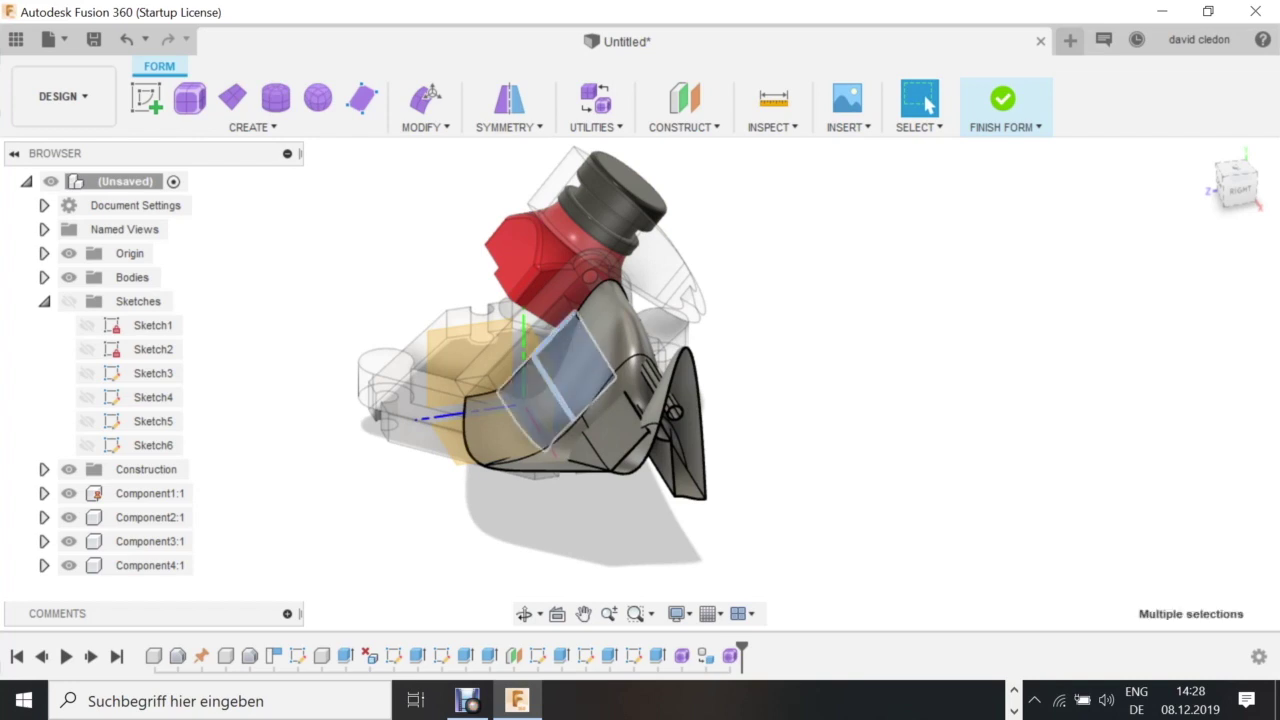
Create a centered T-spline plane beside the mount, about 39.3 by 35.8 mm, with 2 length faces, 2 width faces and length symmetry.
scroll(383, 306, "down", 2)
scroll(657, 493, "up", 2)
scroll(465, 378, "down", 3)
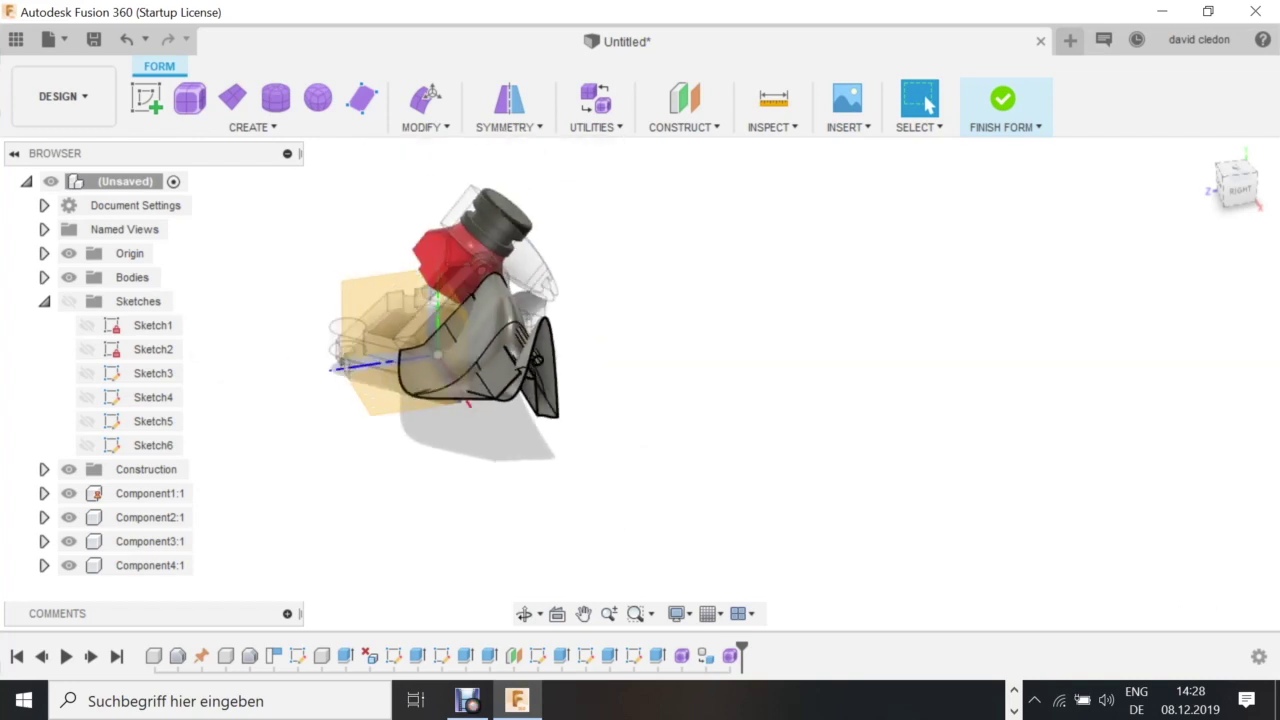
left_click(584, 614)
left_click_drag(309, 367, 485, 433)
scroll(485, 433, "down", 1)
left_click(233, 98)
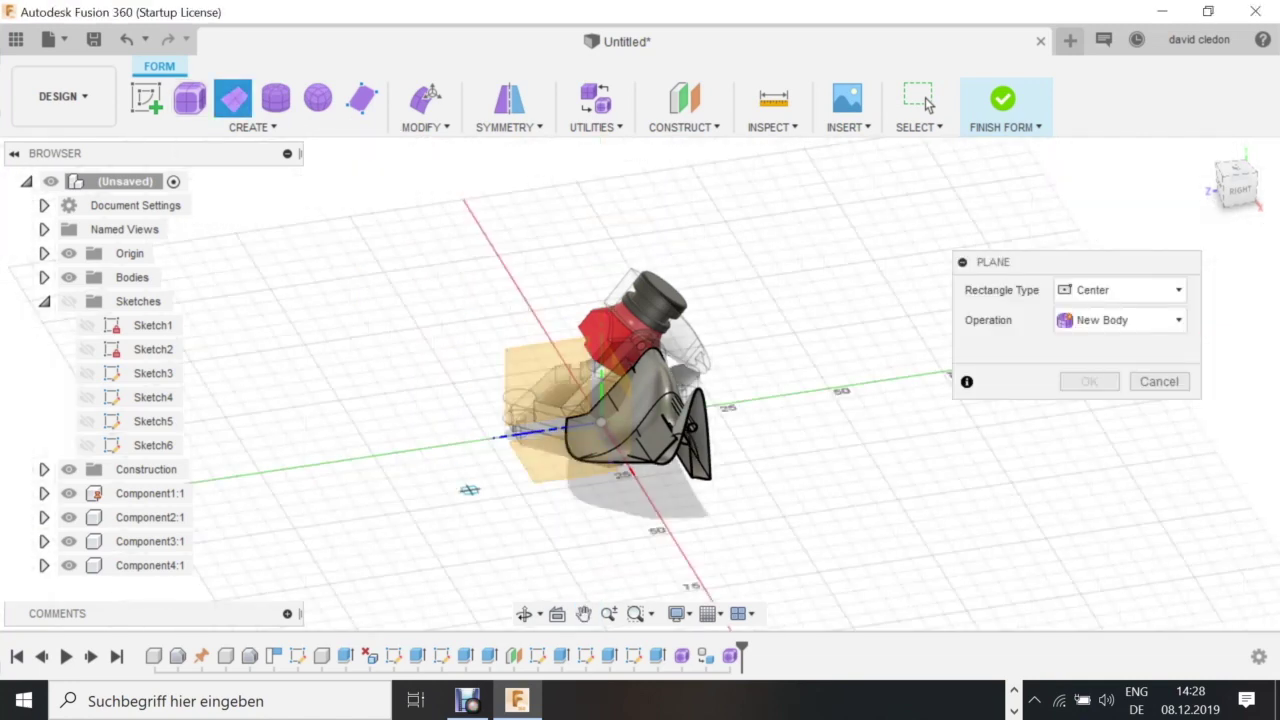
left_click(331, 426)
left_click(228, 390)
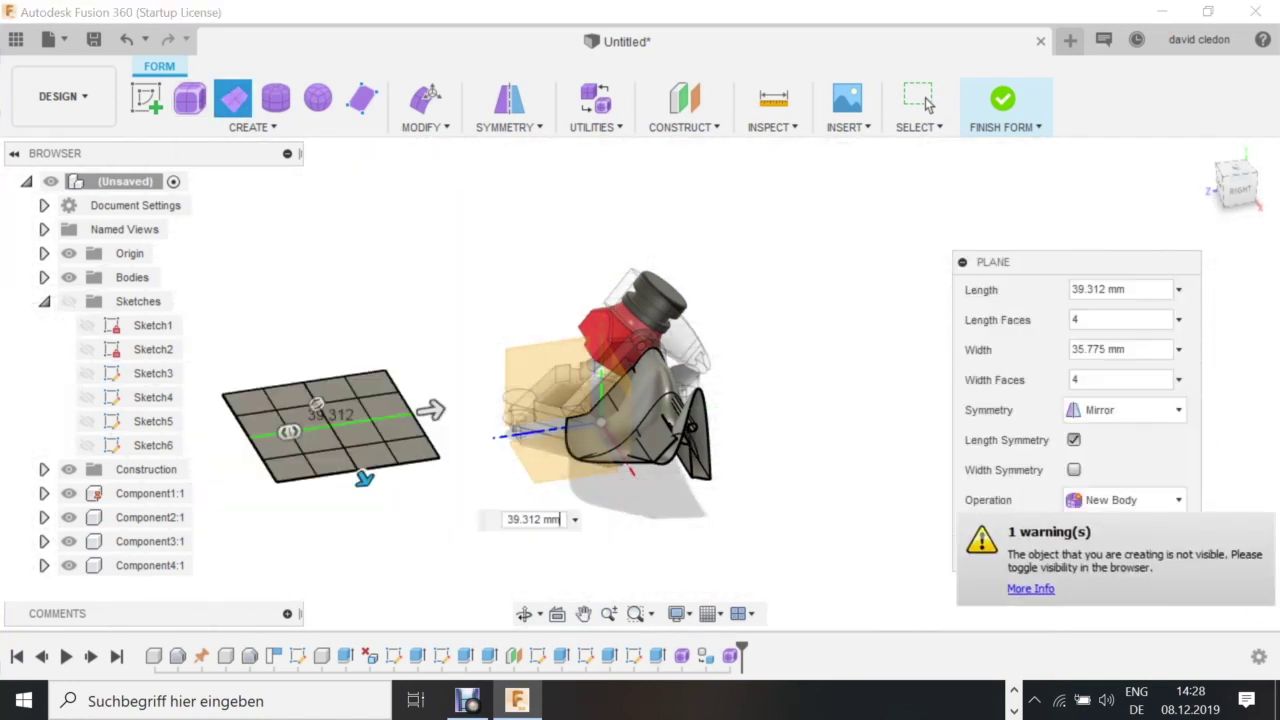
key("BackSpace")
type("2")
key("Tab")
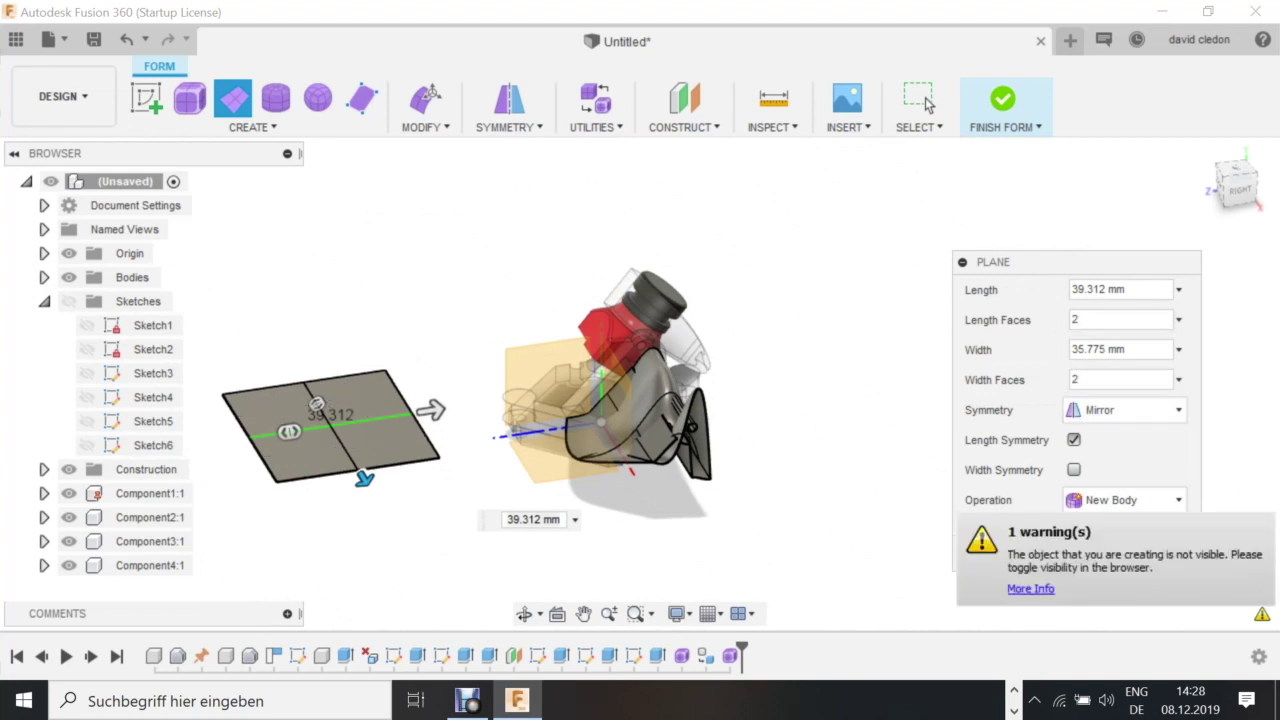
key("Return")
Subdivide the plane's rear quarter face nearest the mount, along with its mirrored counterpart, using the Simple insert mode.
middle_click_drag(365, 400, 565, 308)
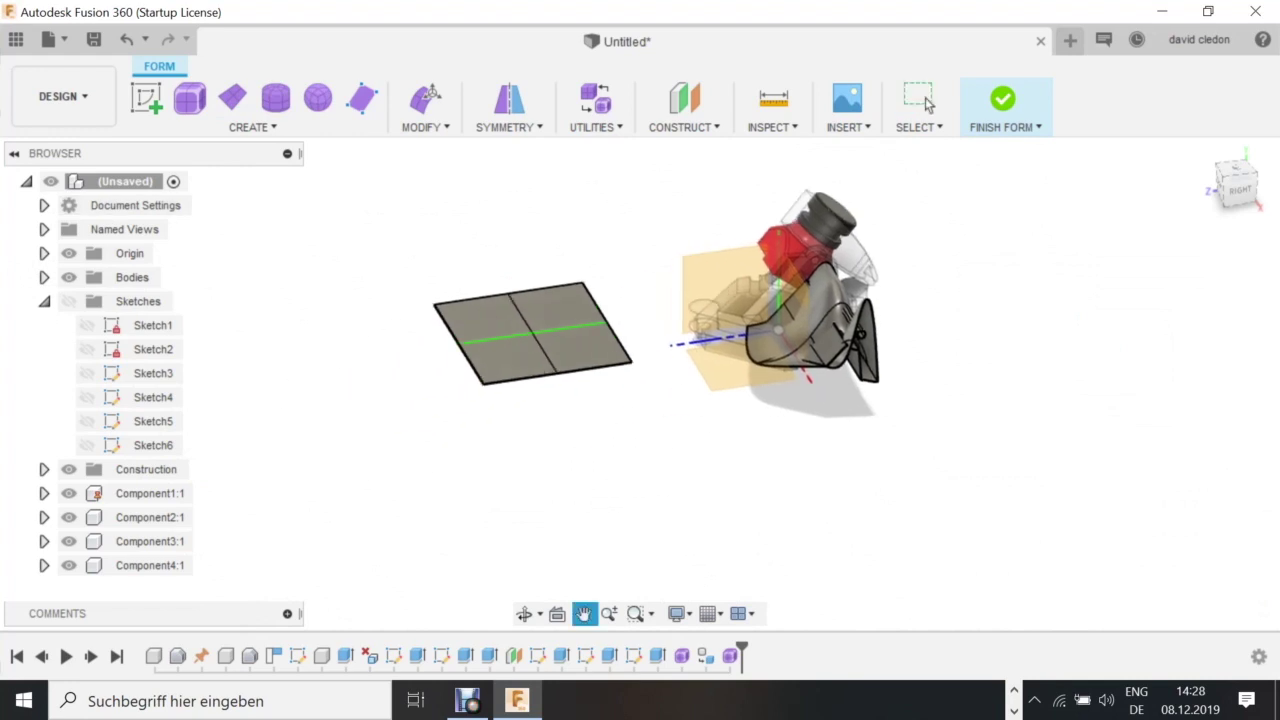
scroll(562, 292, "up", 3)
left_click(566, 312)
right_click(568, 308)
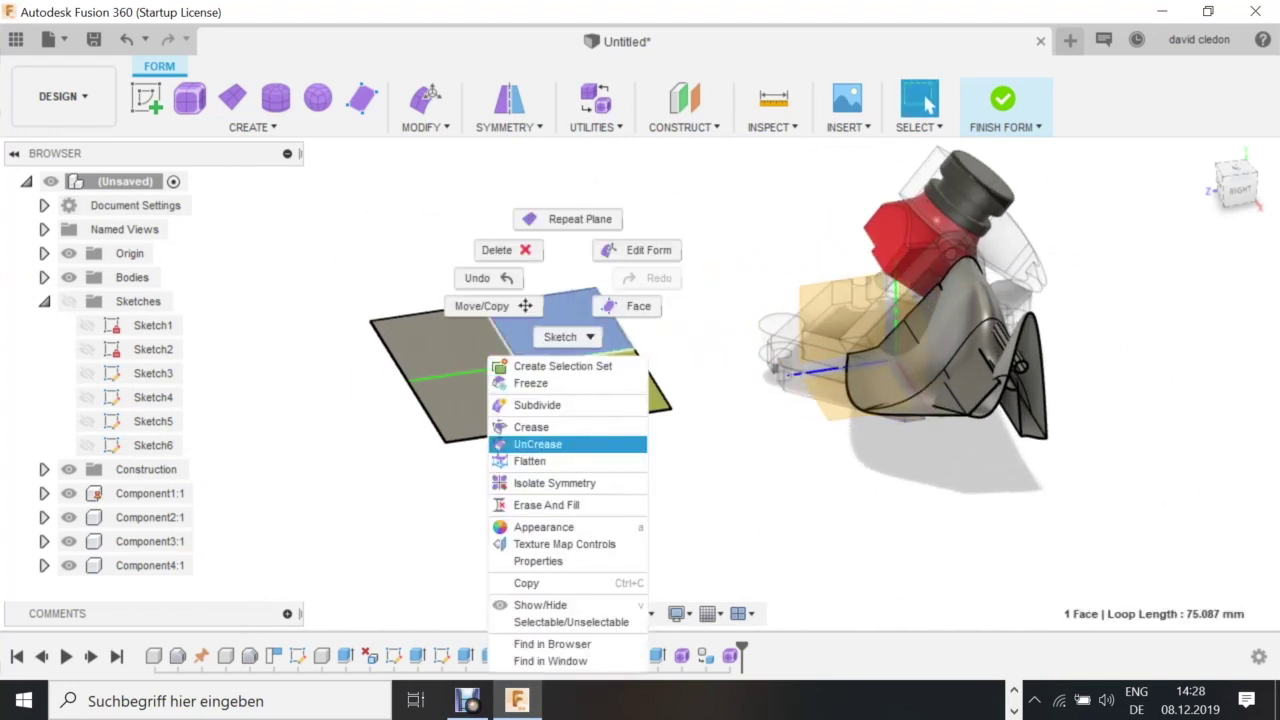
left_click(537, 405)
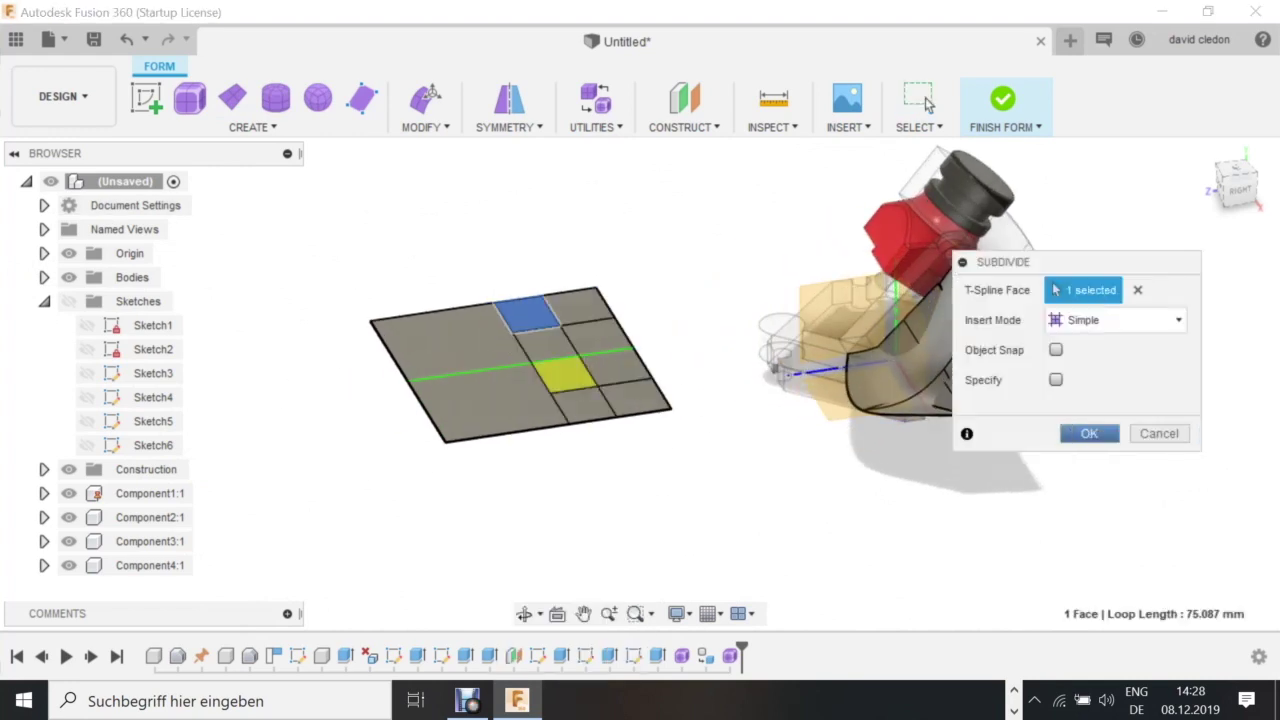
key("Return")
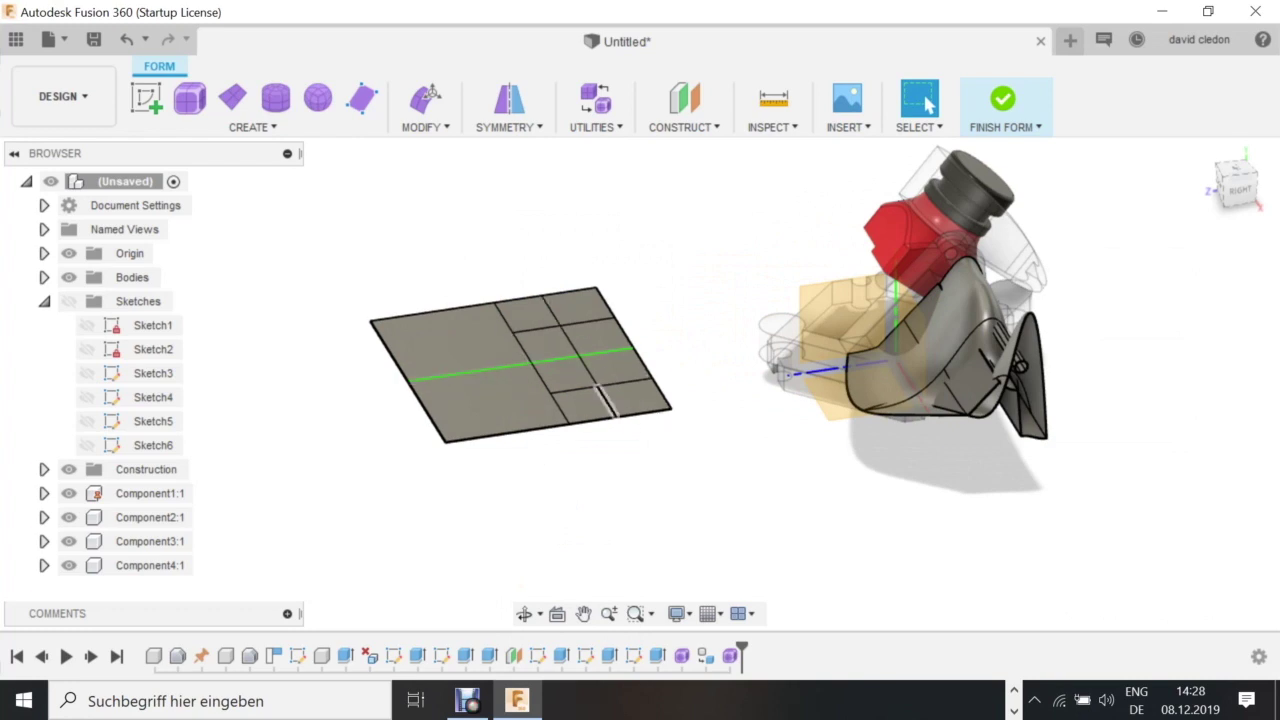
Raise the middle vertex of the plane's subdivided front face 15 mm, shift it outward from the symmetry line and finish the form edit.
left_click(428, 97)
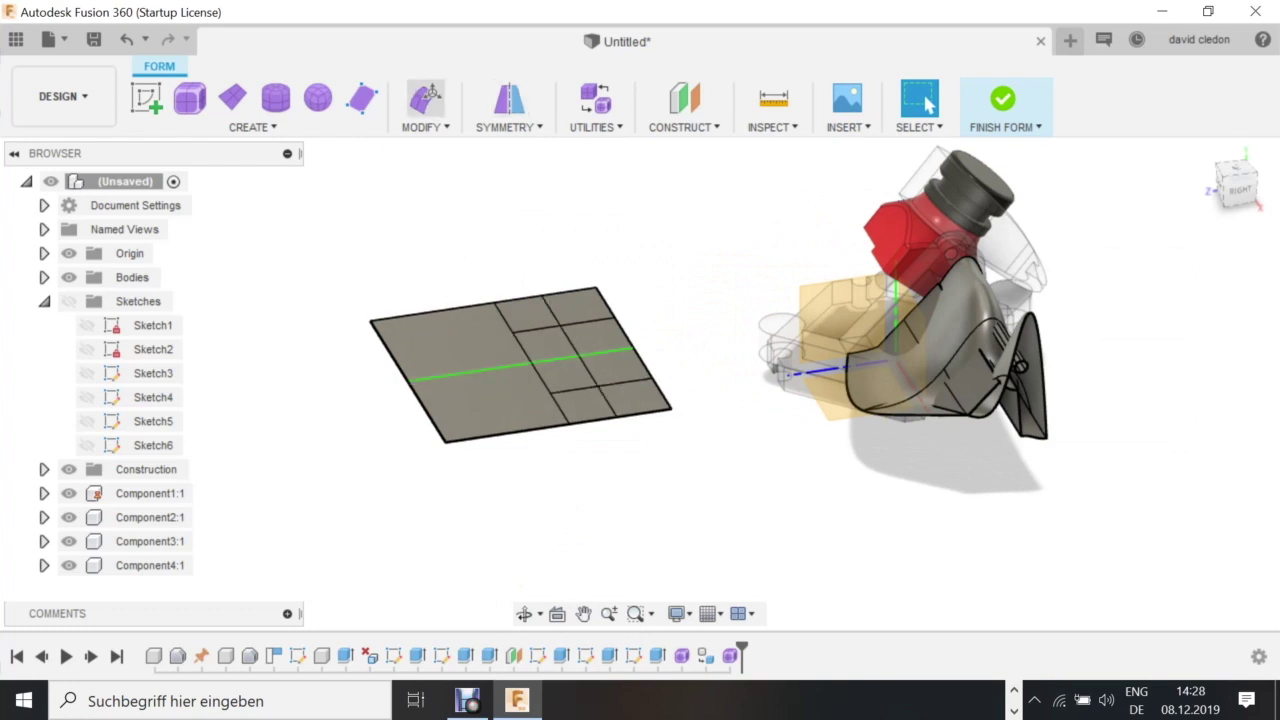
left_click(597, 386)
left_click_drag(597, 336, 597, 248)
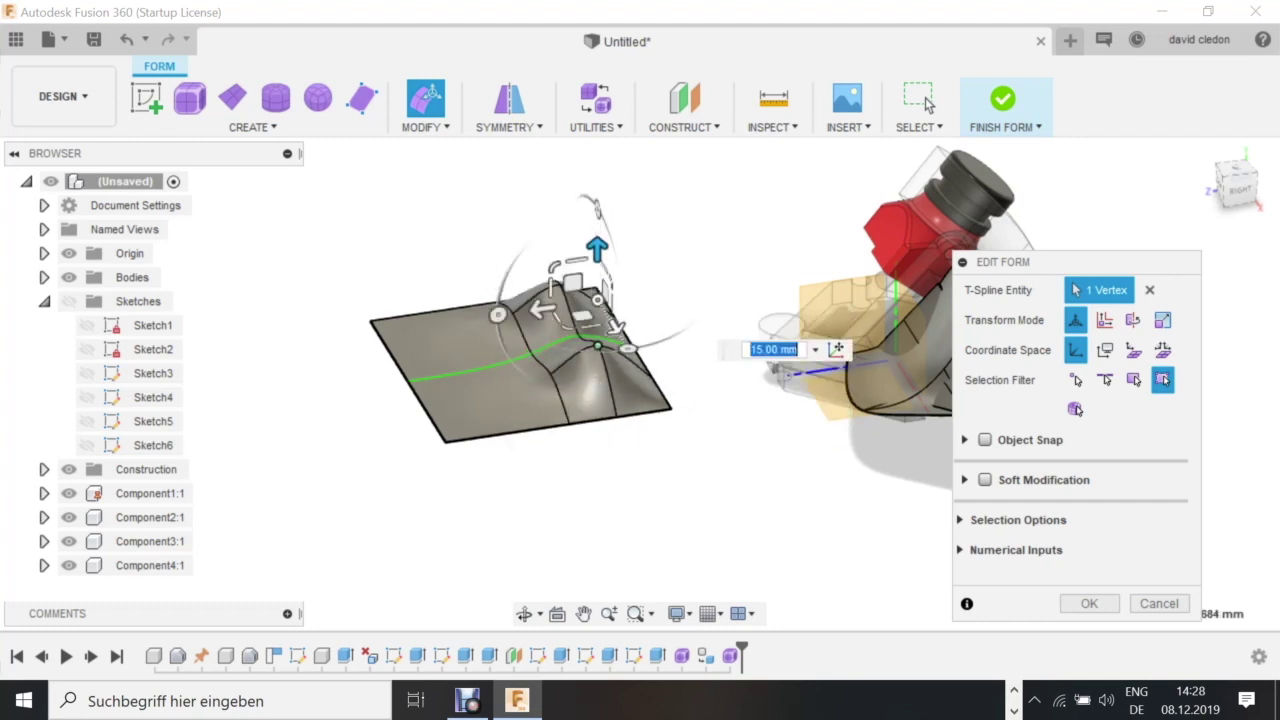
key("Return")
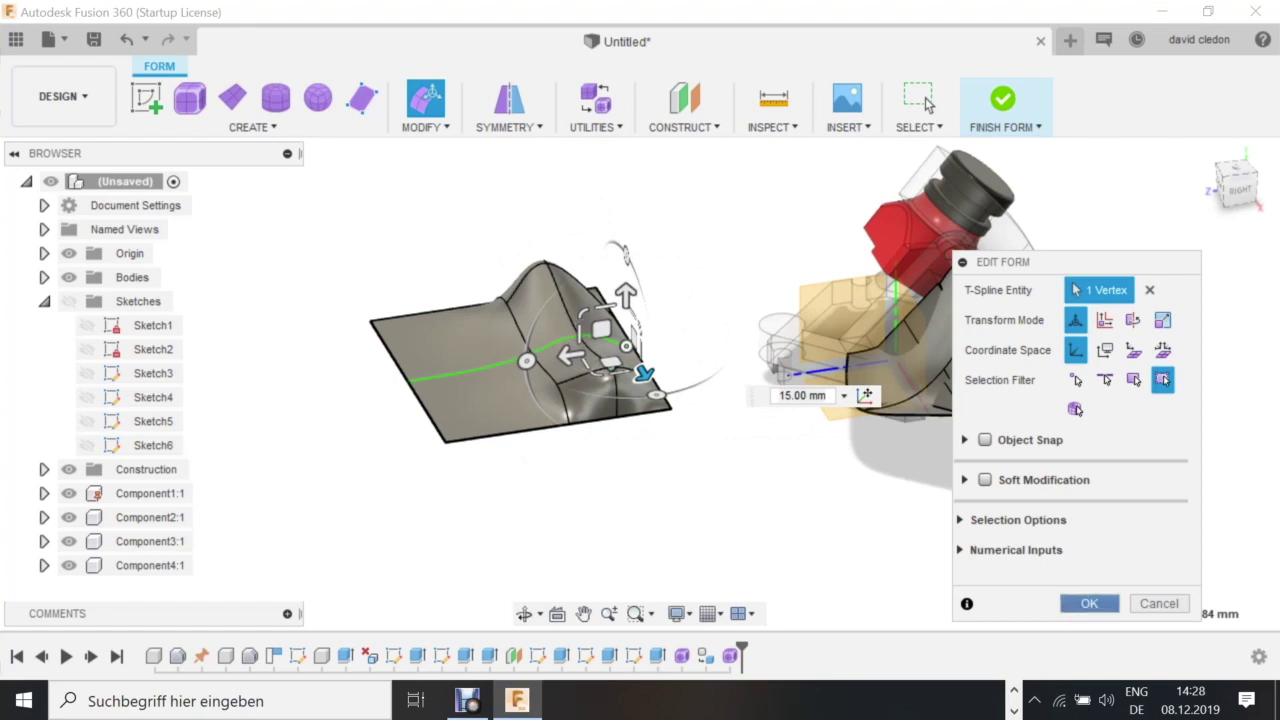
left_click(1088, 603)
left_click(509, 127)
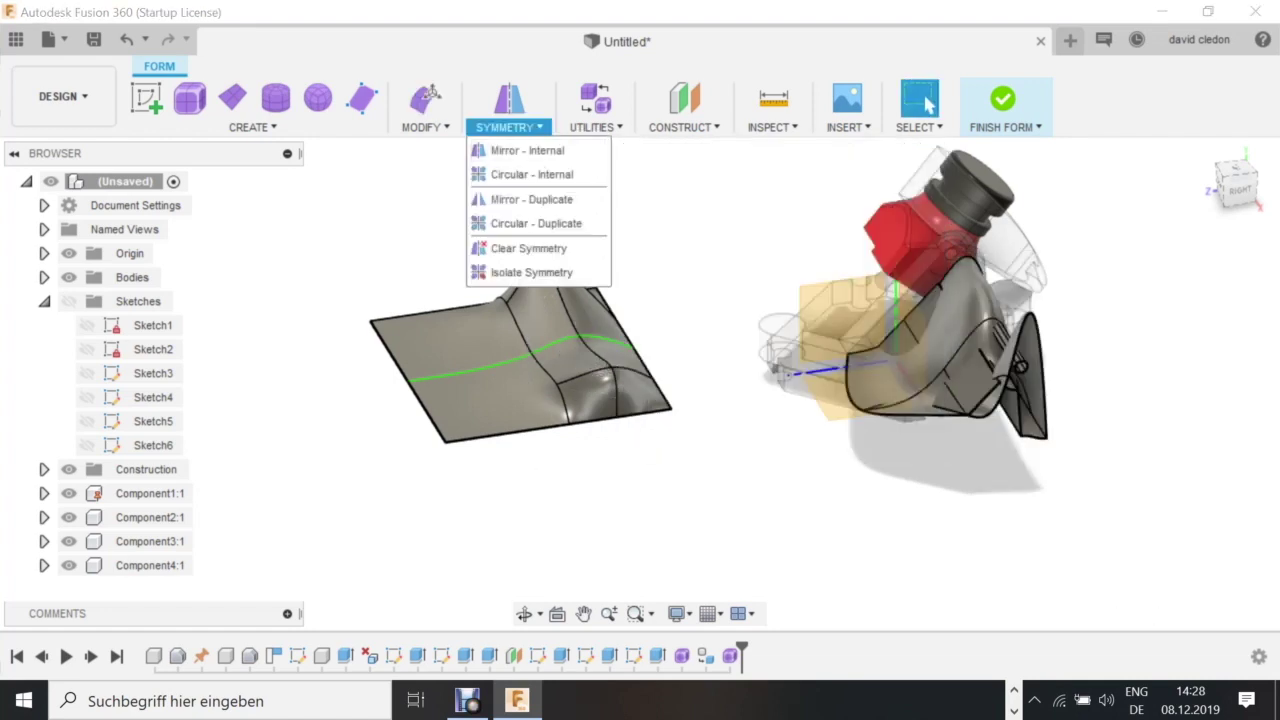
mouse_move(425, 127)
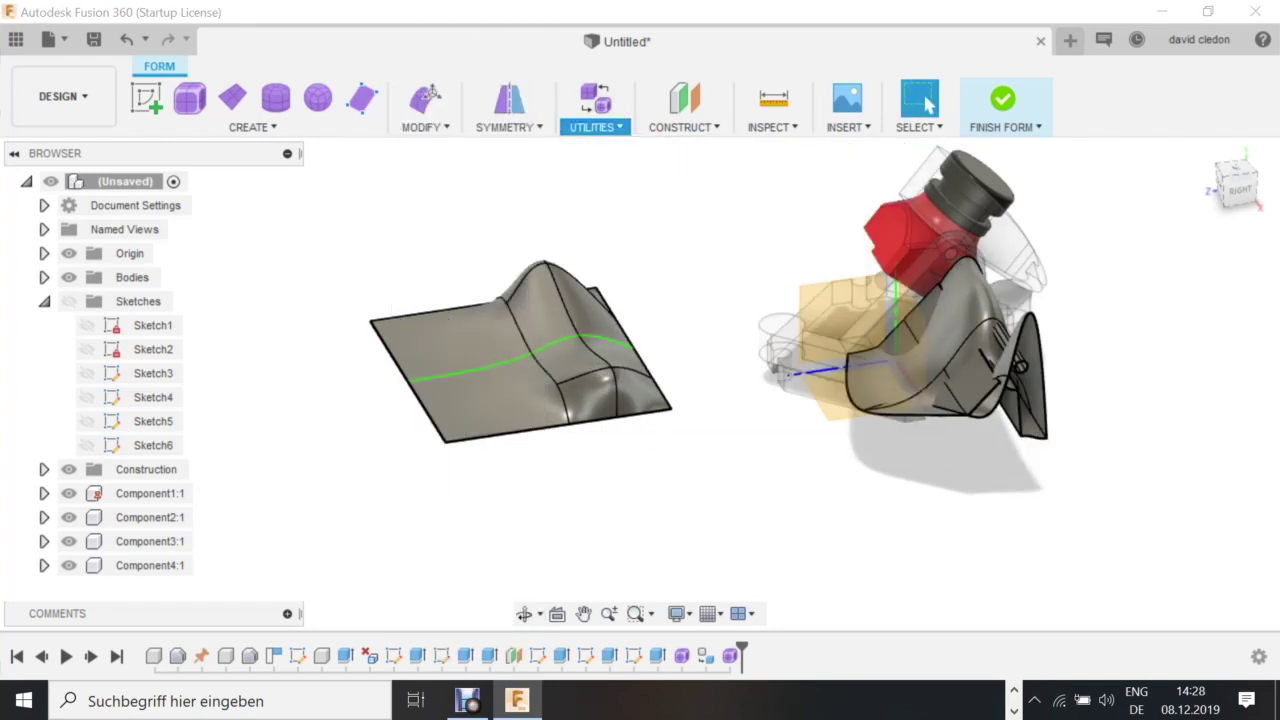
mouse_move(509, 127)
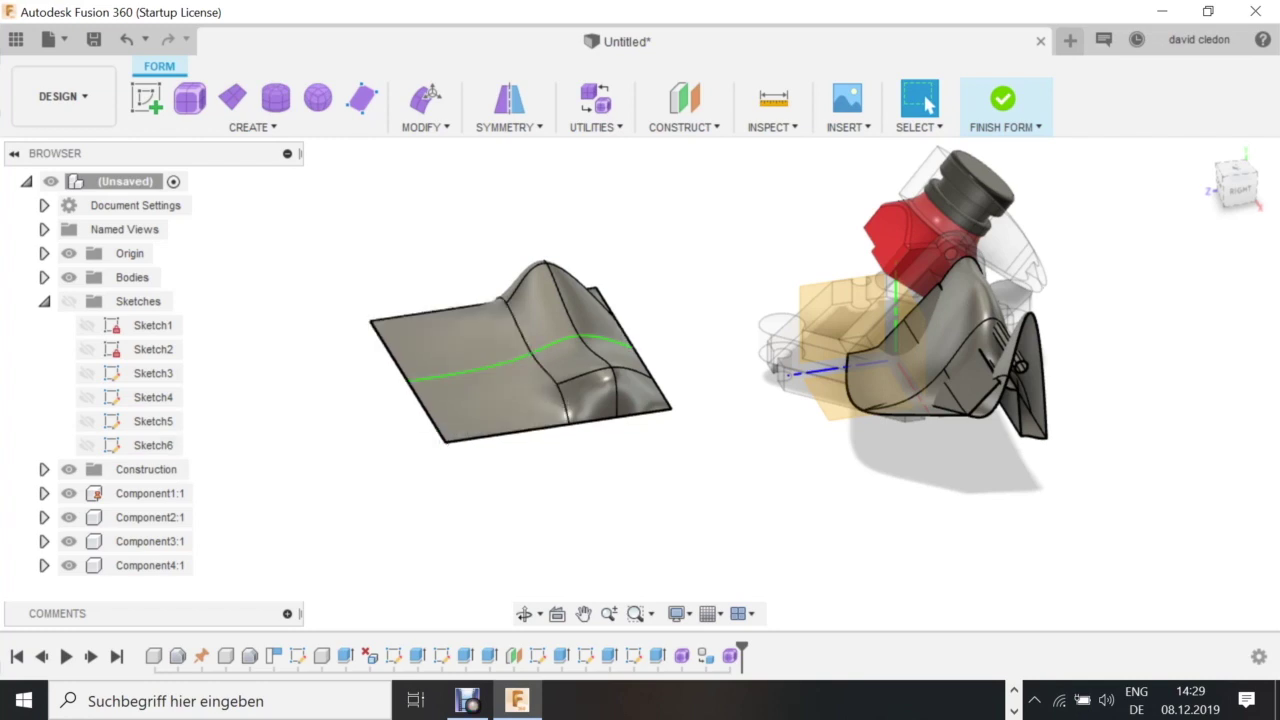
Undo the plane, subdivision, weld and form edits as well as the T-spline body extruded from the side arm.
key("ctrl+z")
key("ctrl+z")
key("ctrl+z")
key("ctrl+z")
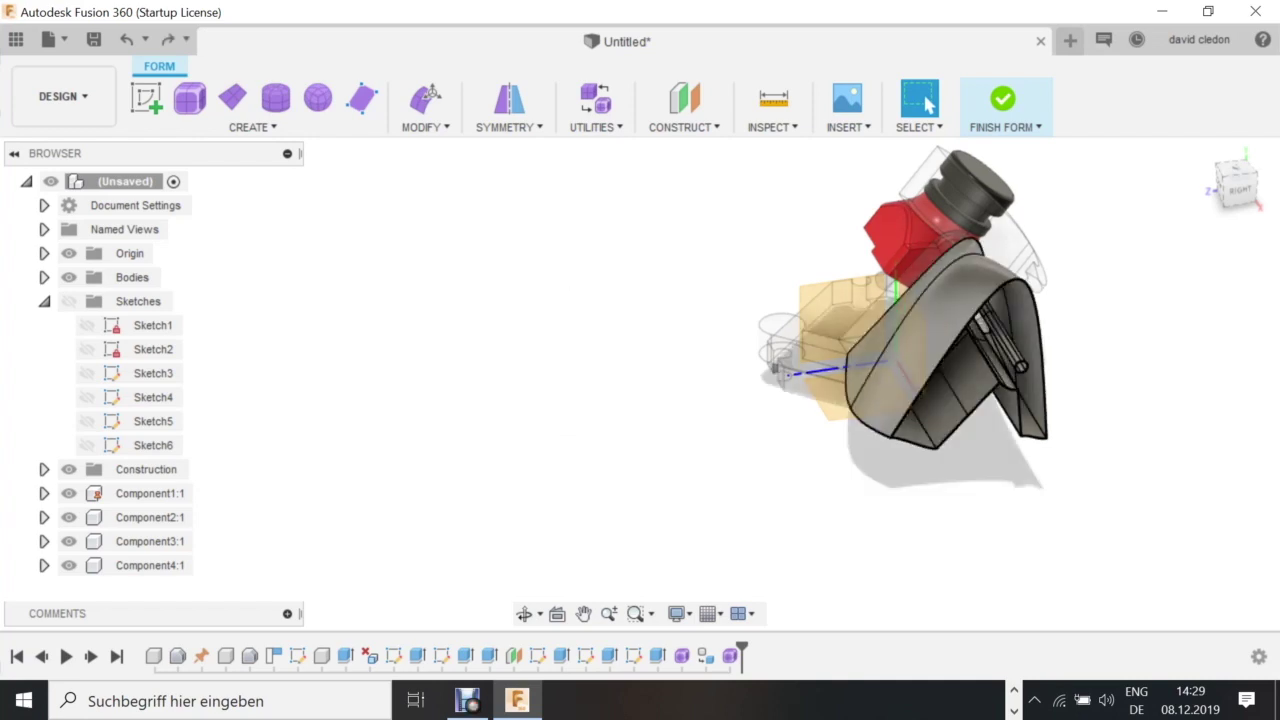
key("ctrl+z")
key("ctrl+z")
key("ctrl+z")
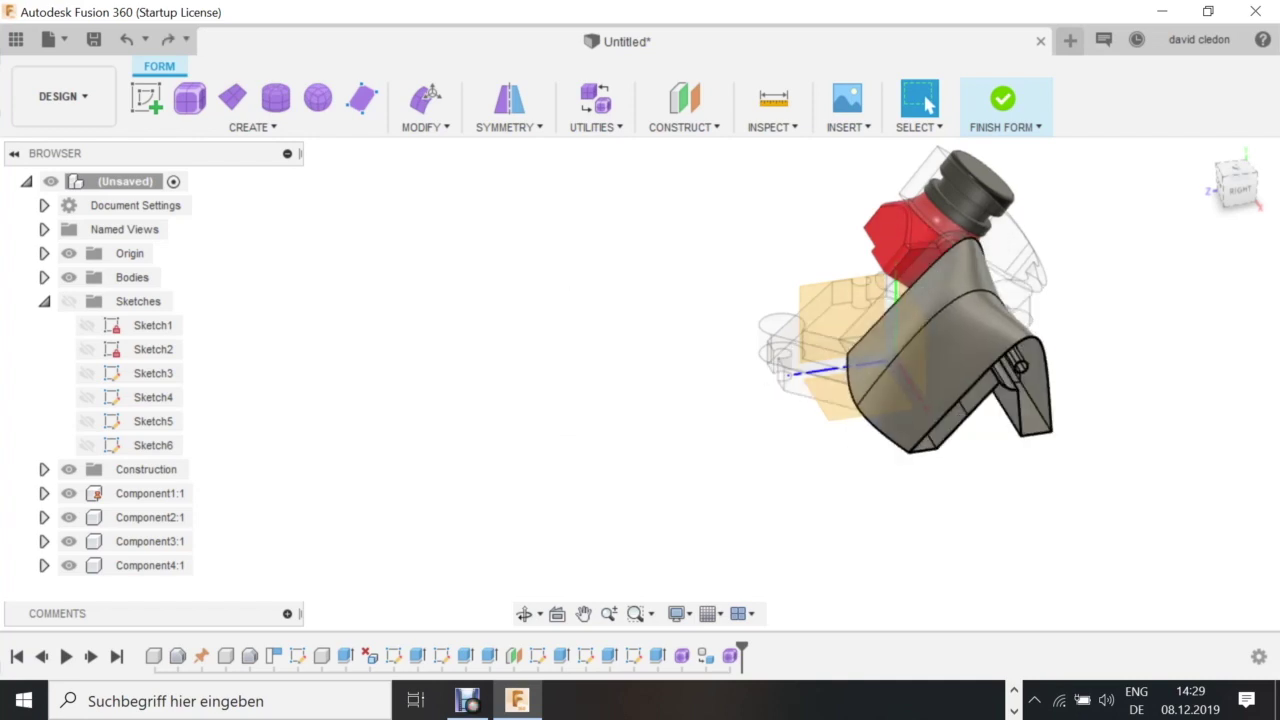
key("ctrl+z")
key("ctrl+z")
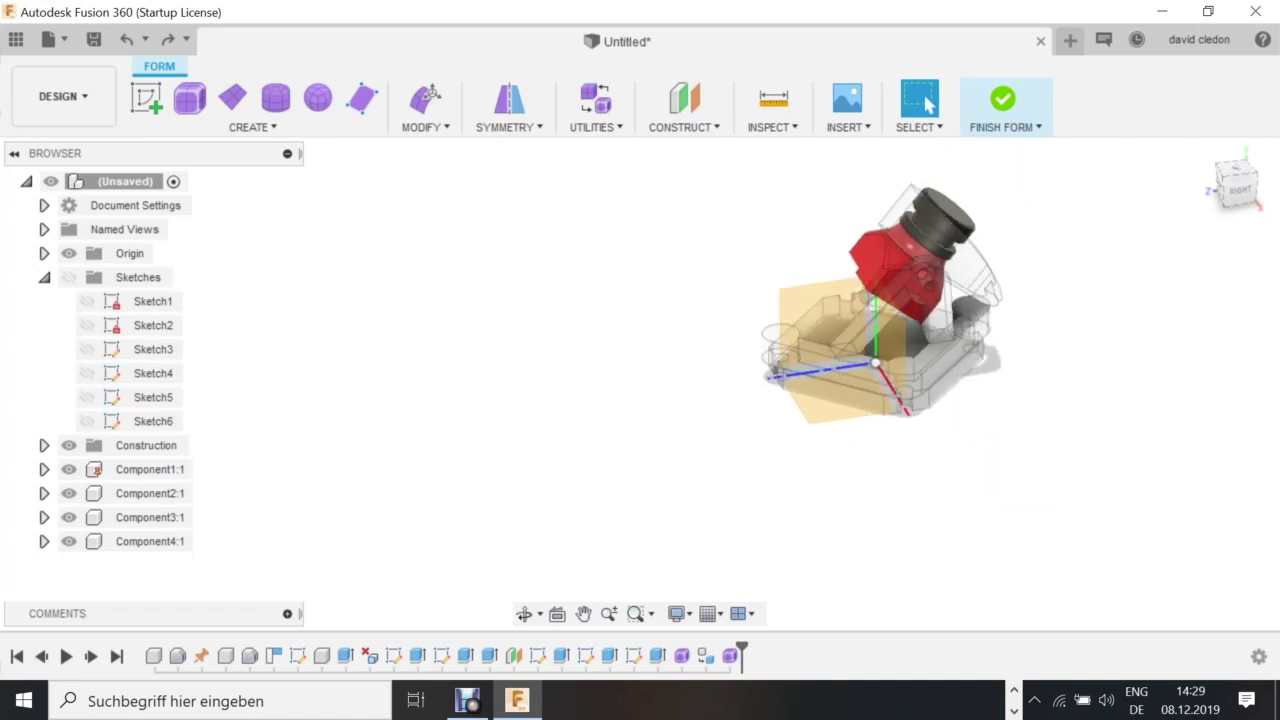
Hide Component2 and the origin geometry, leaving the mount's base, arms and lens surround in view from the other side.
middle_click_drag(560, 380, 768, 372, "shift")
left_click(69, 493)
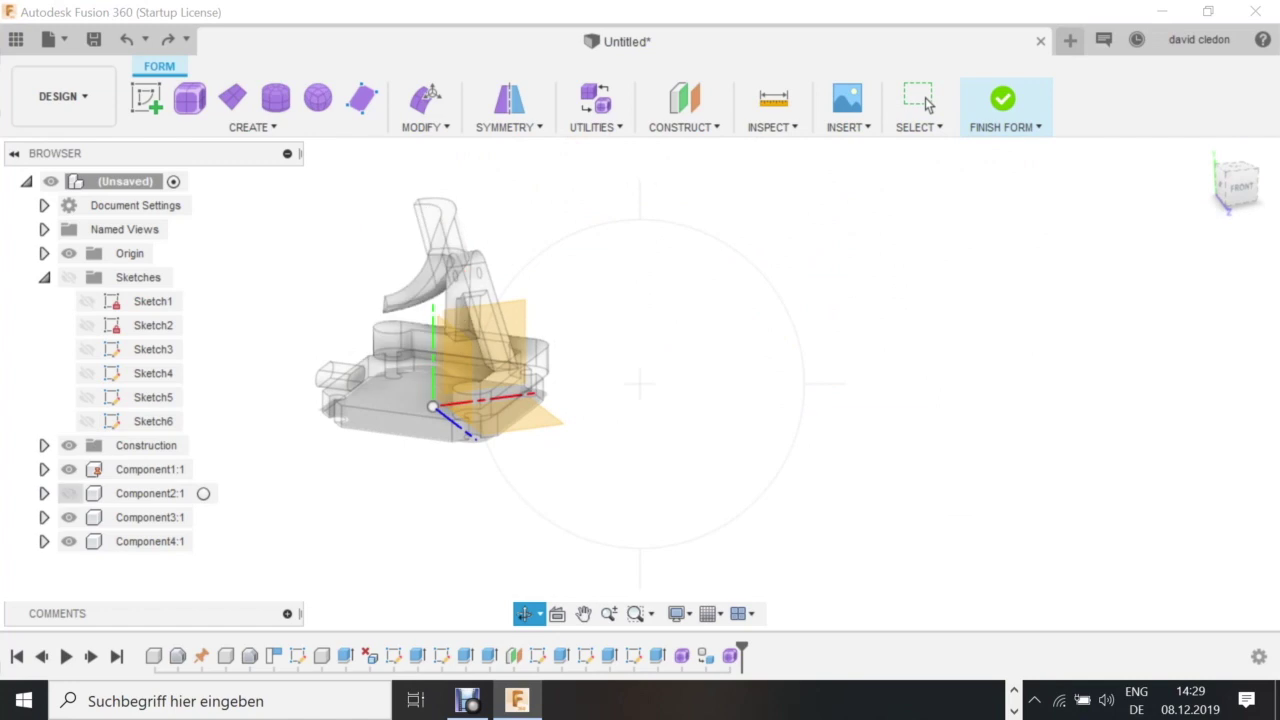
middle_click_drag(560, 380, 700, 385, "shift")
middle_click_drag(700, 385, 690, 405)
left_click(920, 100)
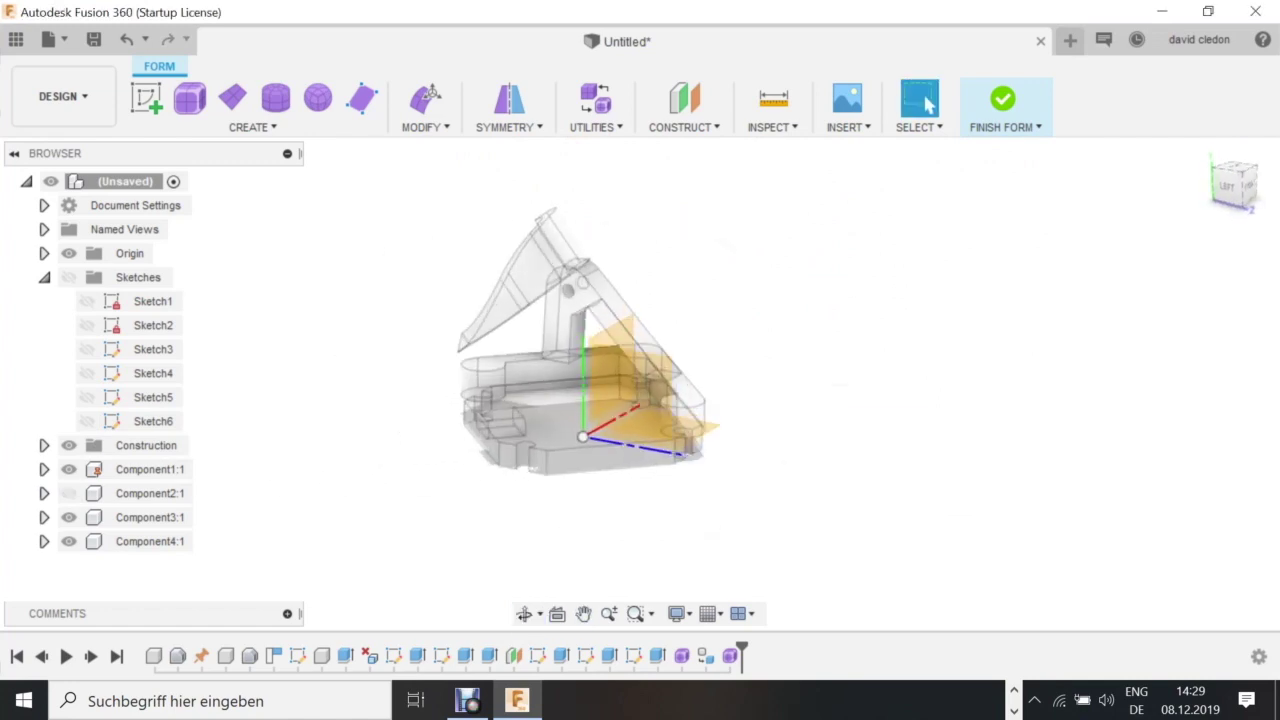
left_click(69, 253)
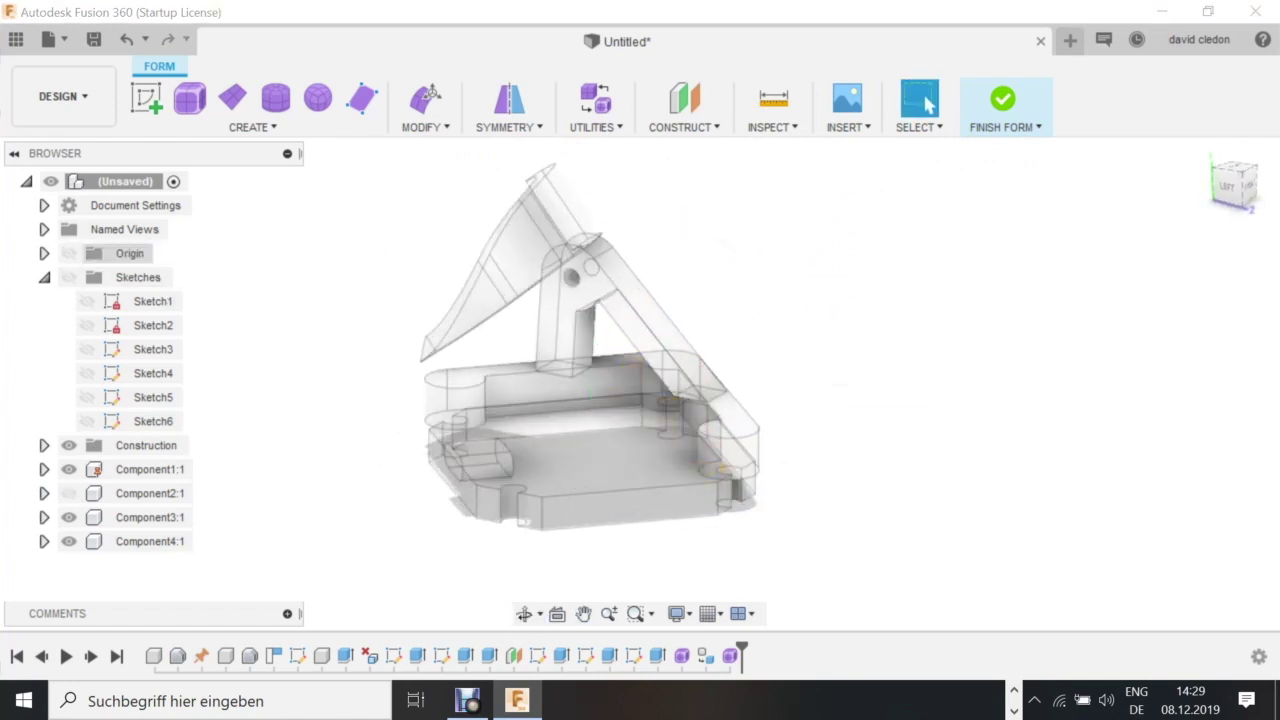
scroll(865, 218, "up", 1)
scroll(620, 320, "down", 1)
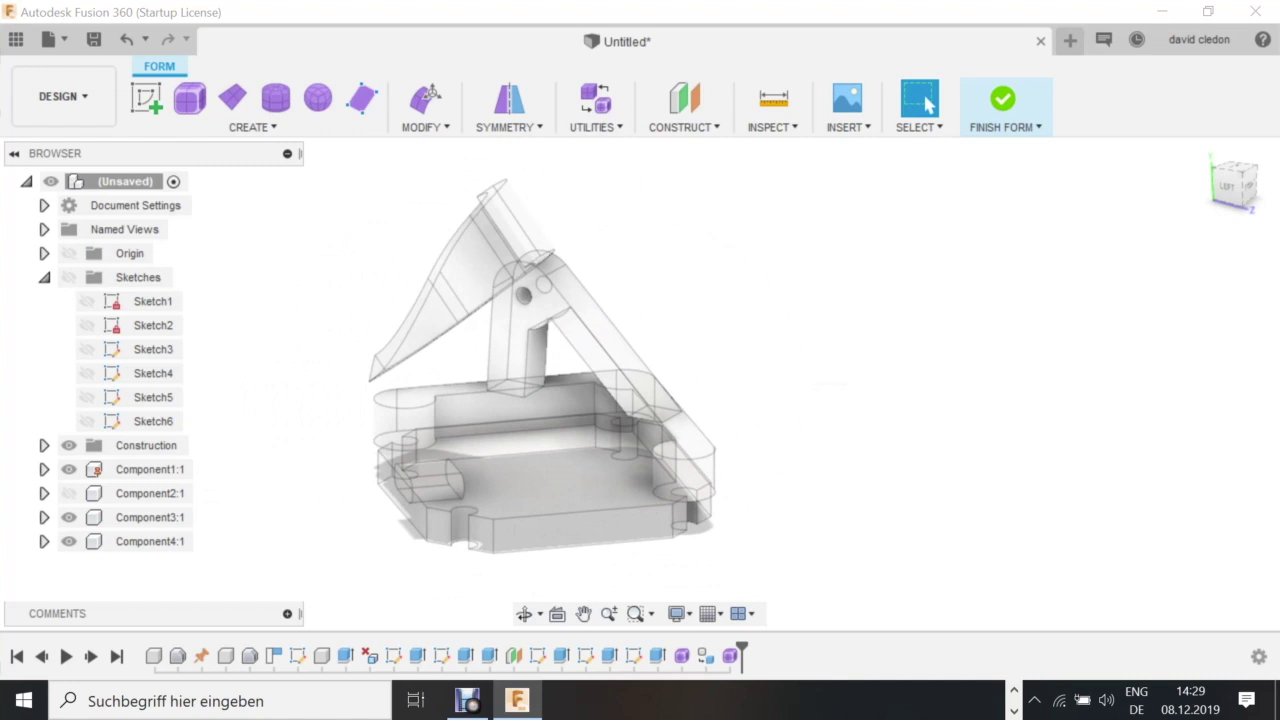
left_click(430, 95)
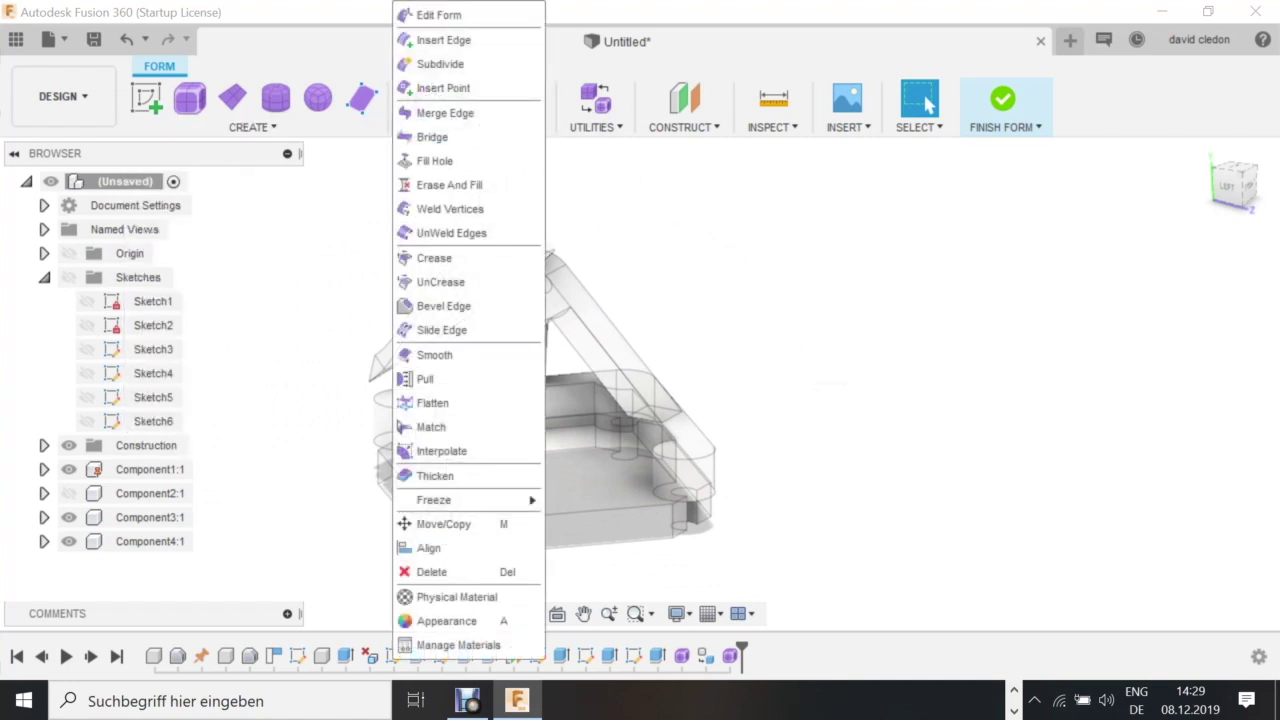
key("Escape")
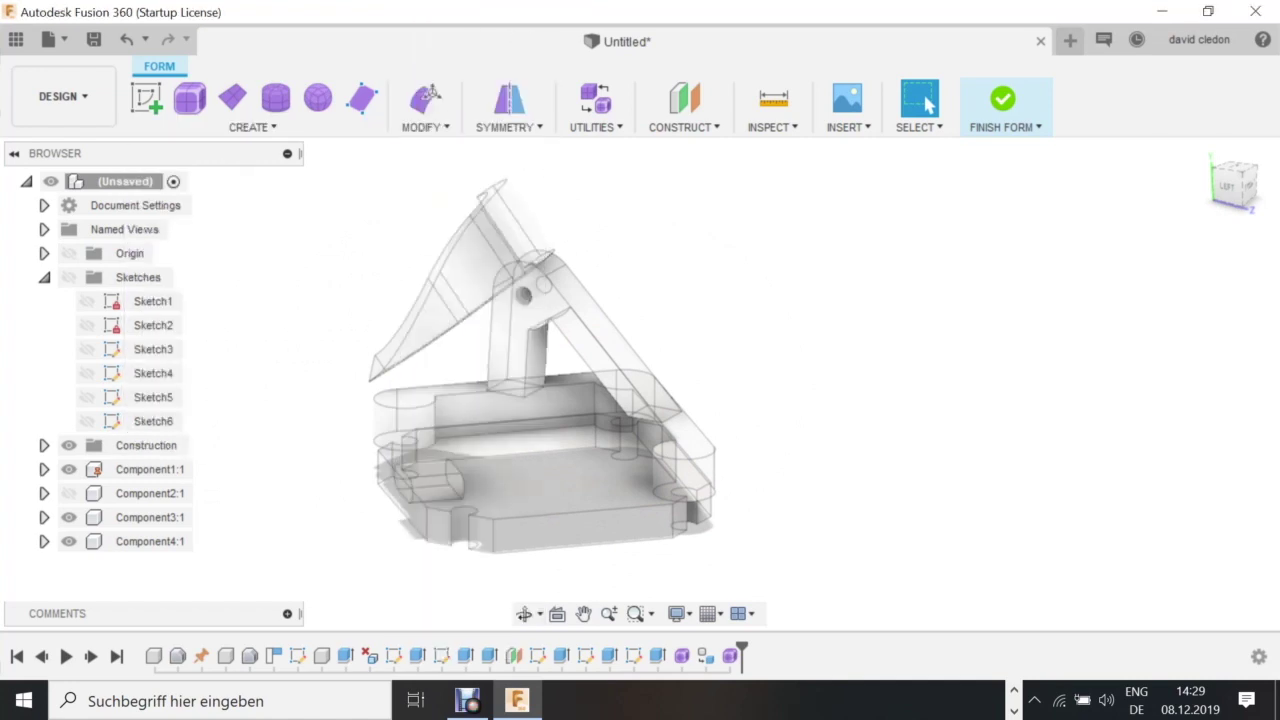
left_click(252, 127)
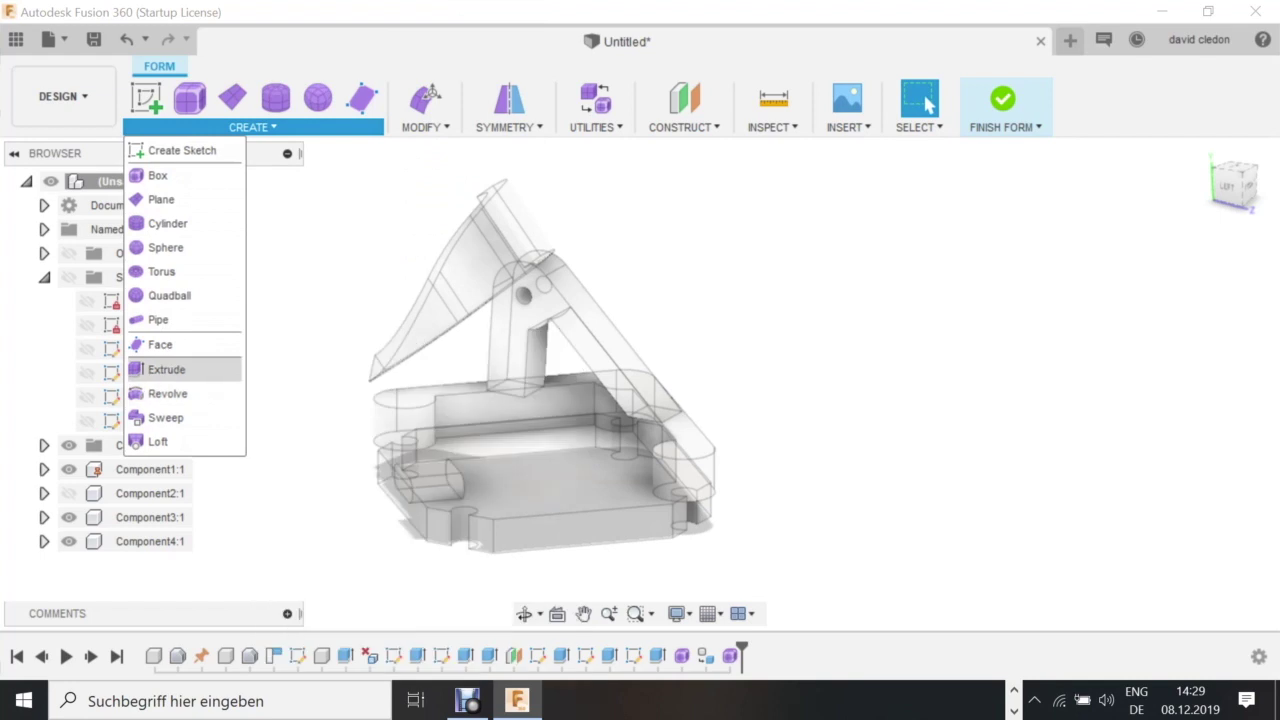
Extrude the side arm's flat face as a new T-spline body with 14 faces and a distance of 14 mm.
left_click(166, 369)
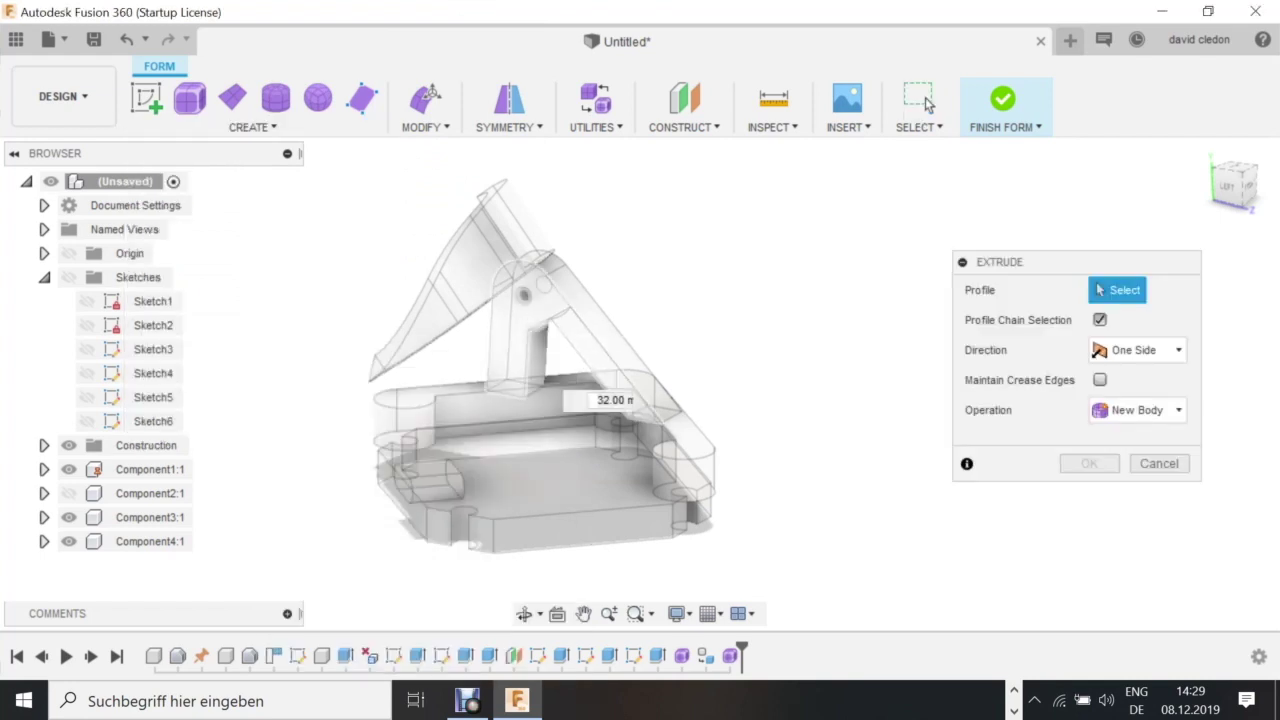
left_click(510, 340)
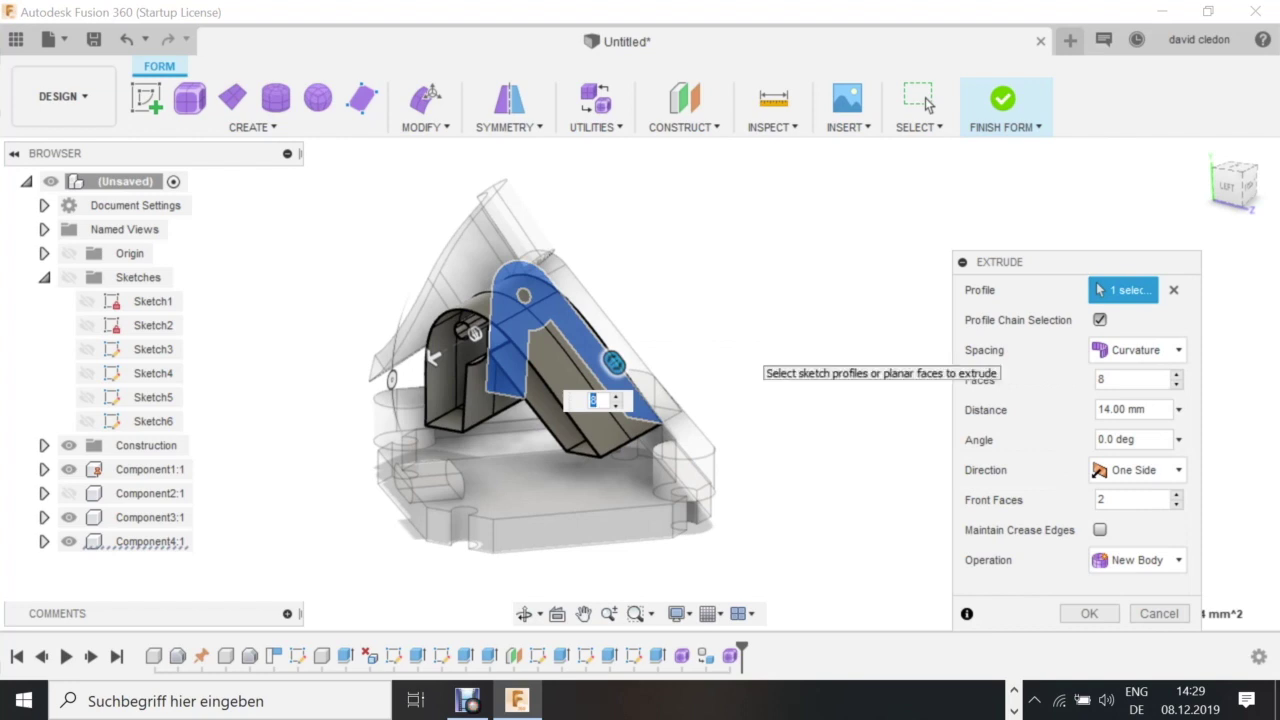
key("Return")
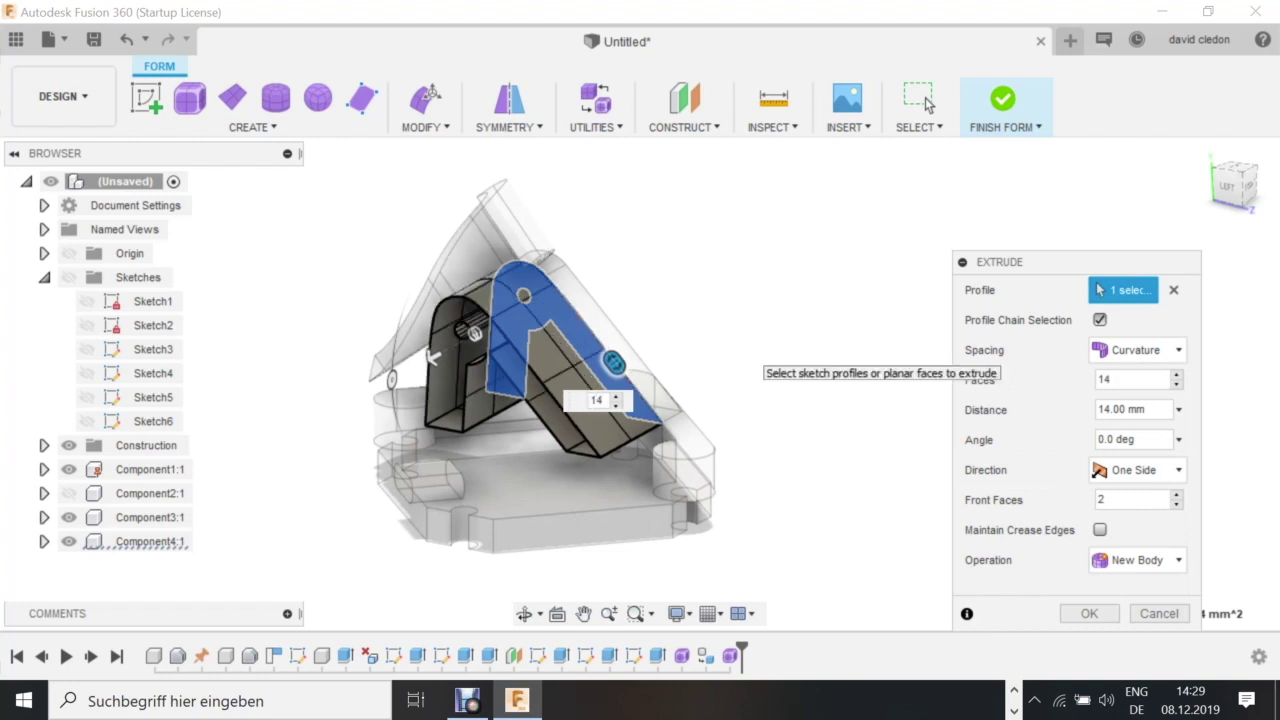
left_click_drag(432, 358, 430, 360)
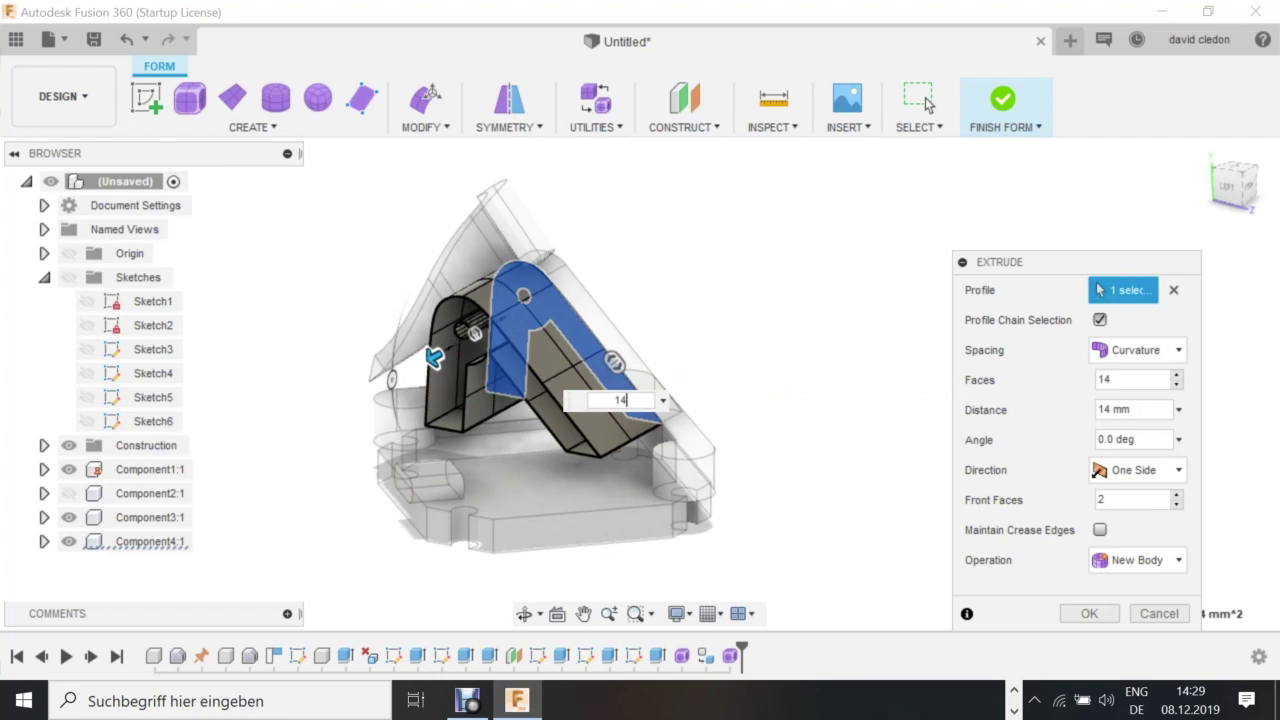
key("Return")
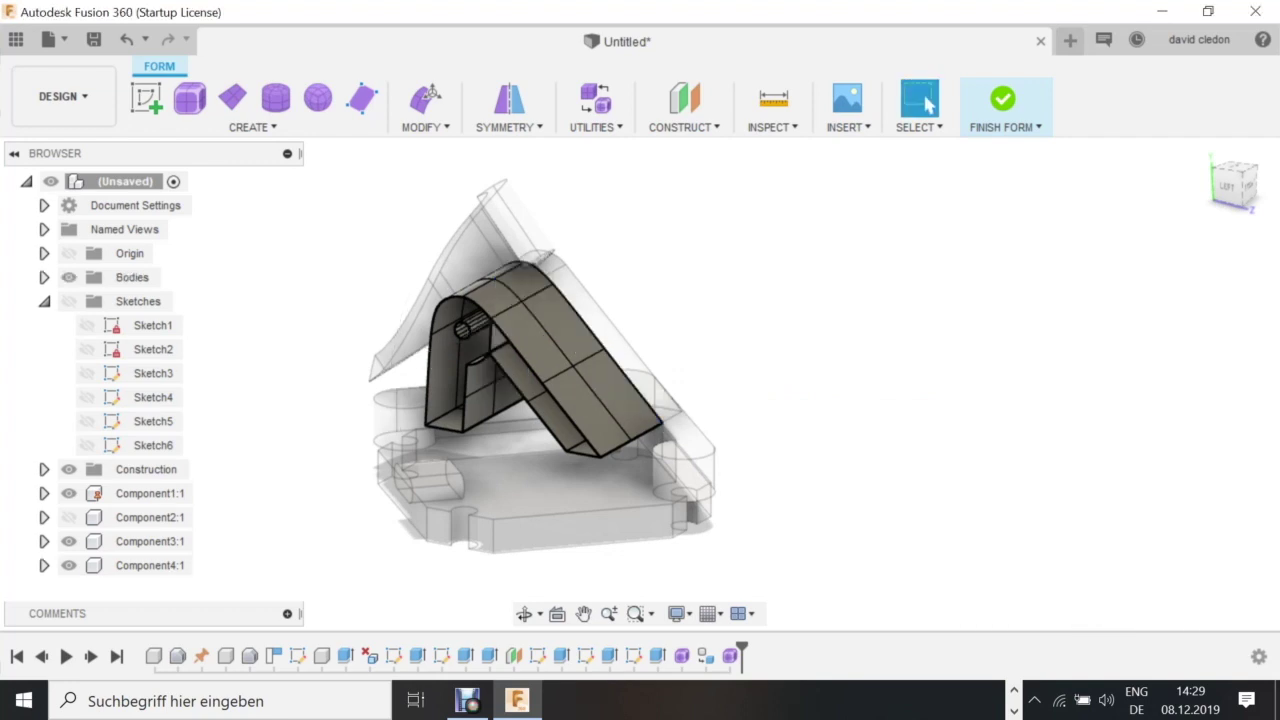
left_click(524, 613)
mouse_move(640, 400)
left_mouse_down()
mouse_move(520, 430)
mouse_move(590, 395)
mouse_move(650, 400)
left_mouse_up()
key("Escape")
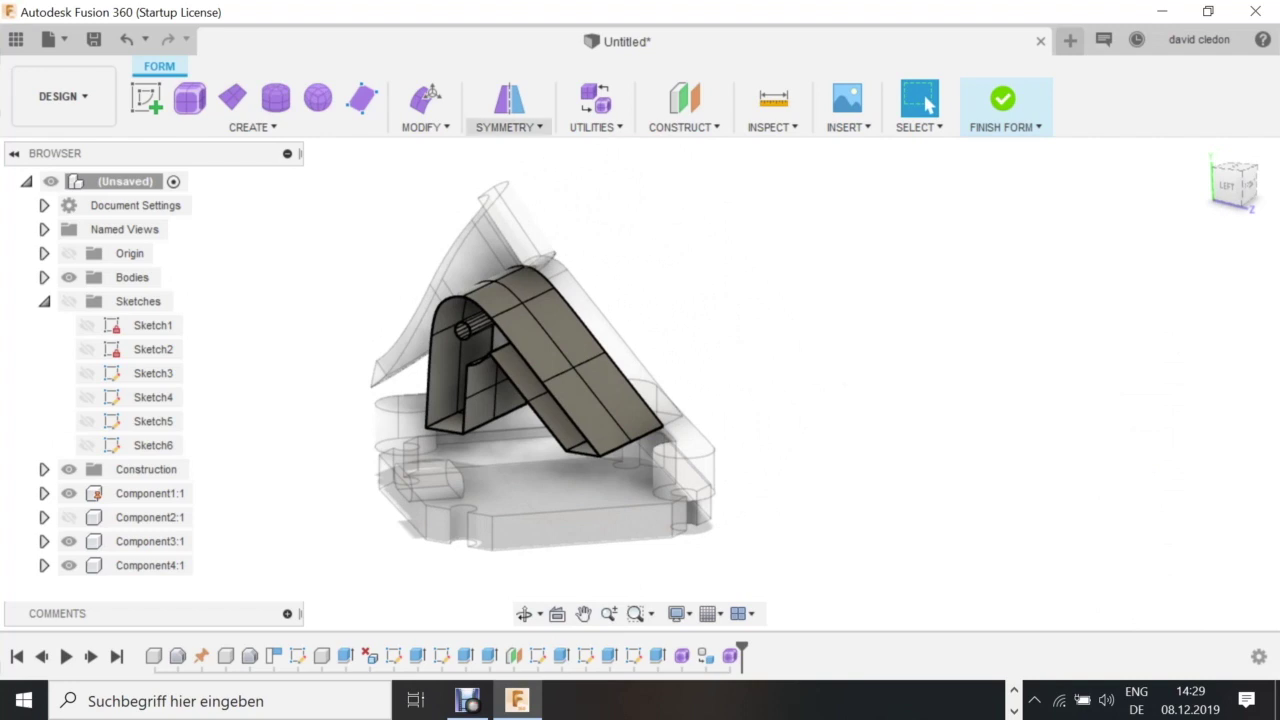
left_click(508, 127)
left_click(527, 150)
left_click(565, 322)
left_click(618, 398)
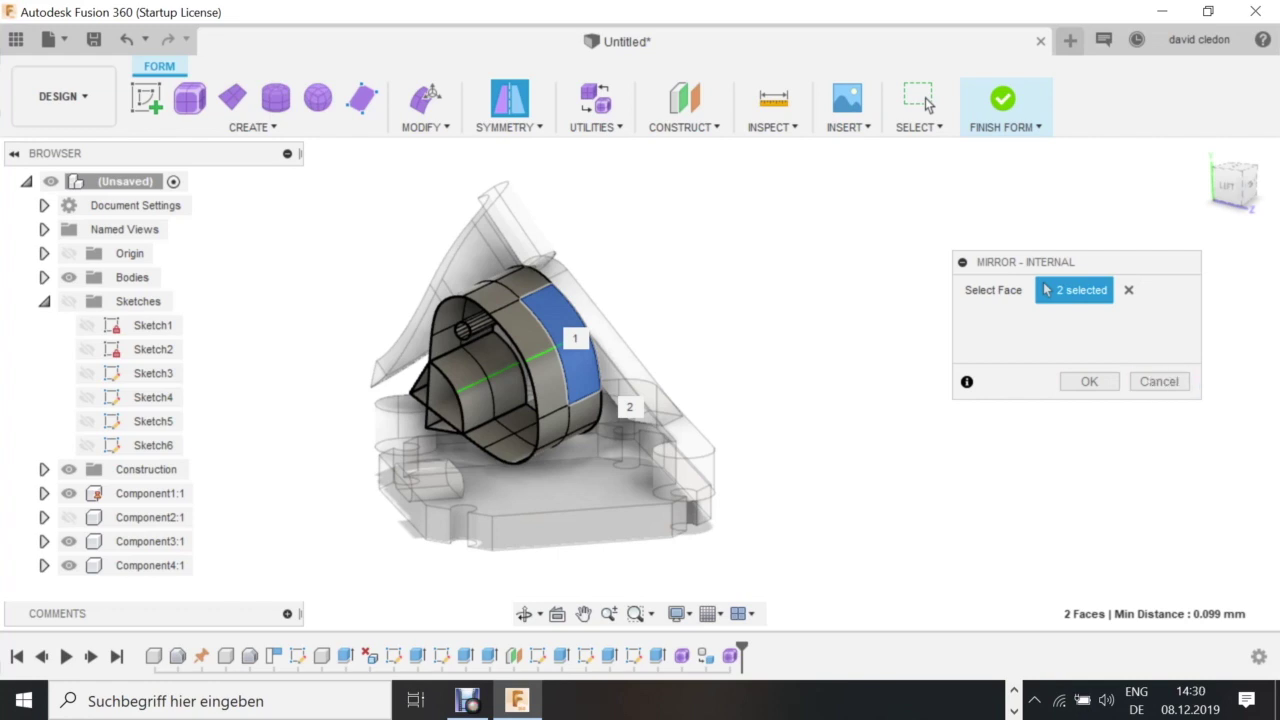
left_click(926, 102)
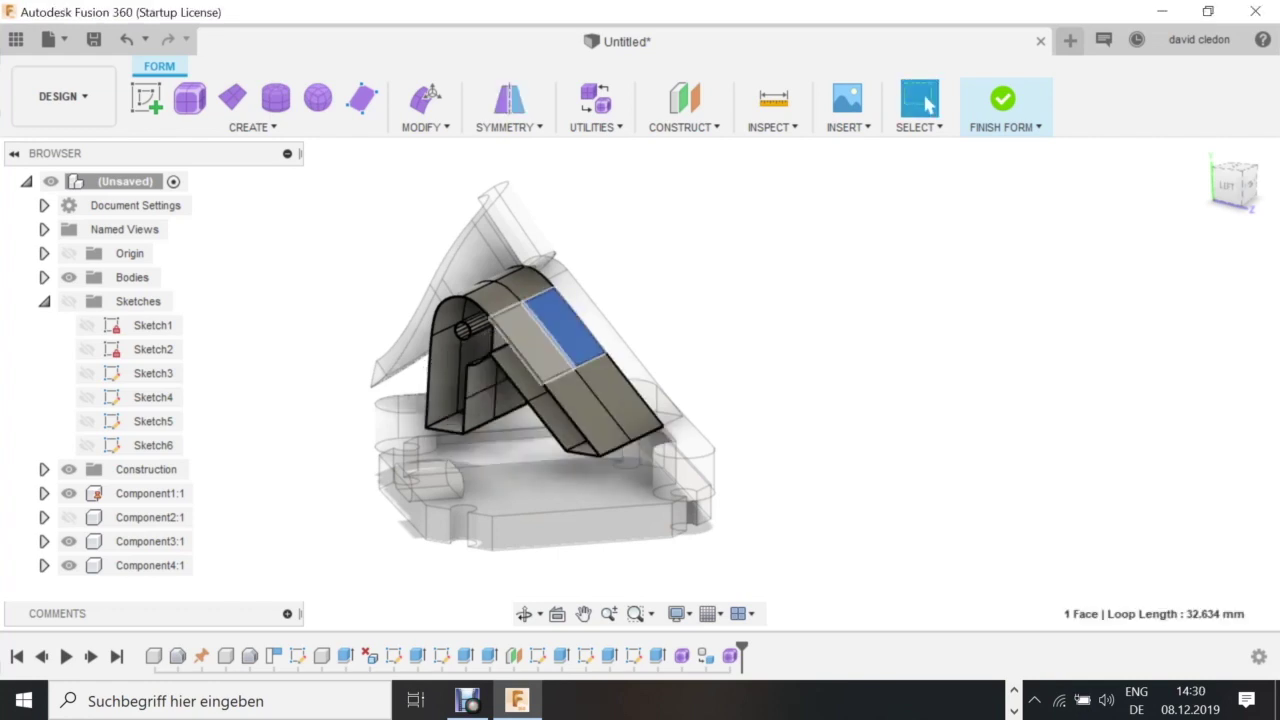
left_click(640, 238)
Add internal mirror symmetry to the T-spline body using the two side-by-side upper faces of its sloped front.
left_click(508, 127)
left_click(530, 150)
left_click(563, 326)
left_click(532, 342)
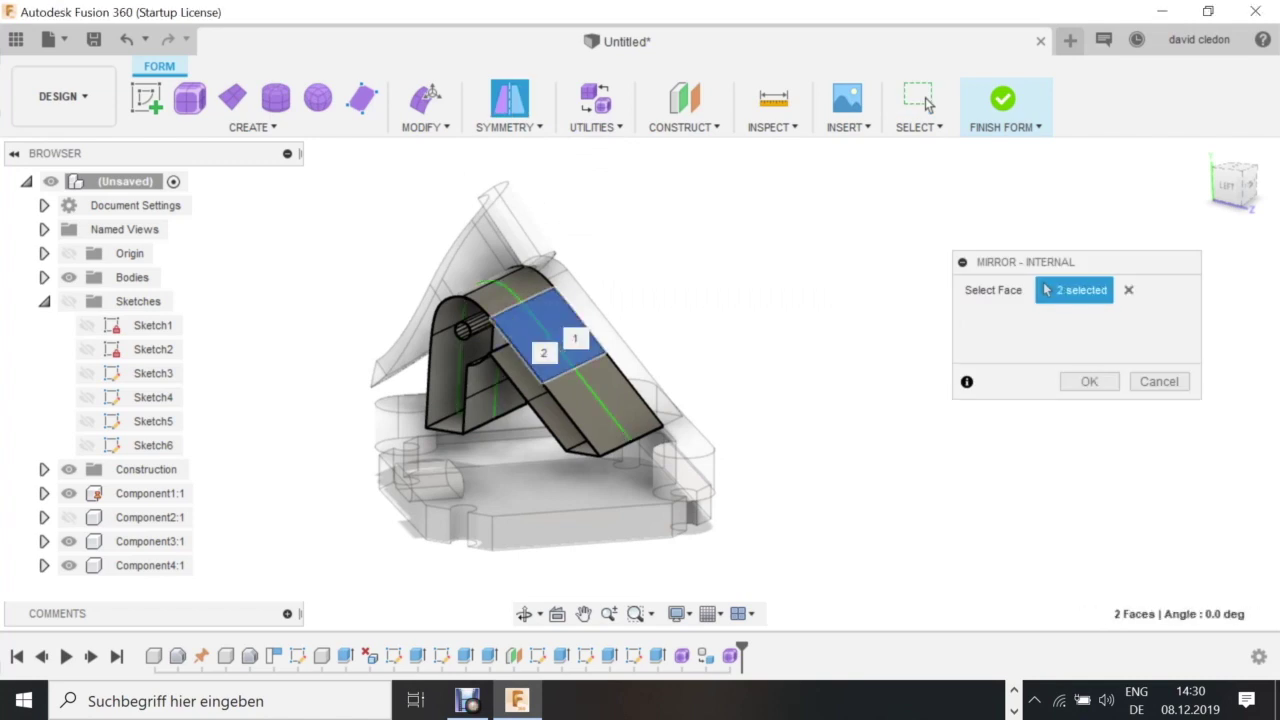
key("Return")
Finish the form edit and apply the design's black appearance to the mount's frame and side arm.
middle_click_drag(760, 380, 700, 330, "shift")
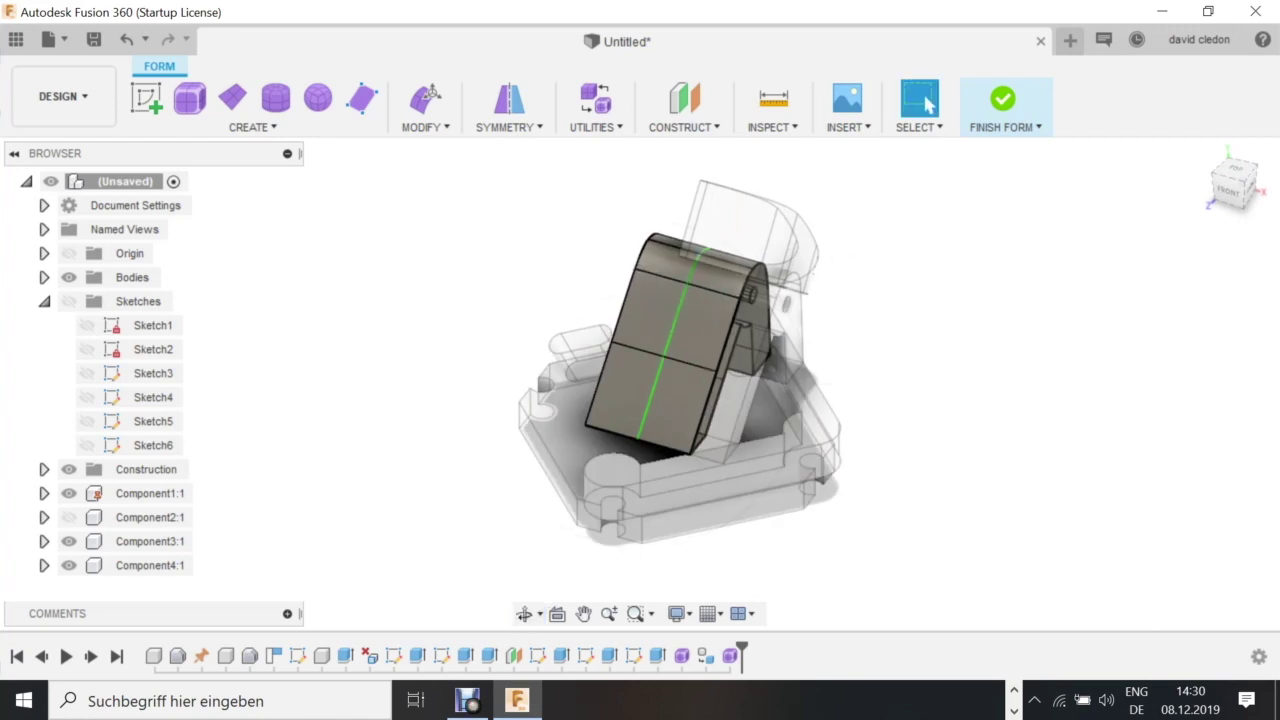
scroll(800, 468, "up", 1)
scroll(800, 468, "down", 1)
middle_click_drag(820, 450, 708, 460)
scroll(720, 455, "down", 1)
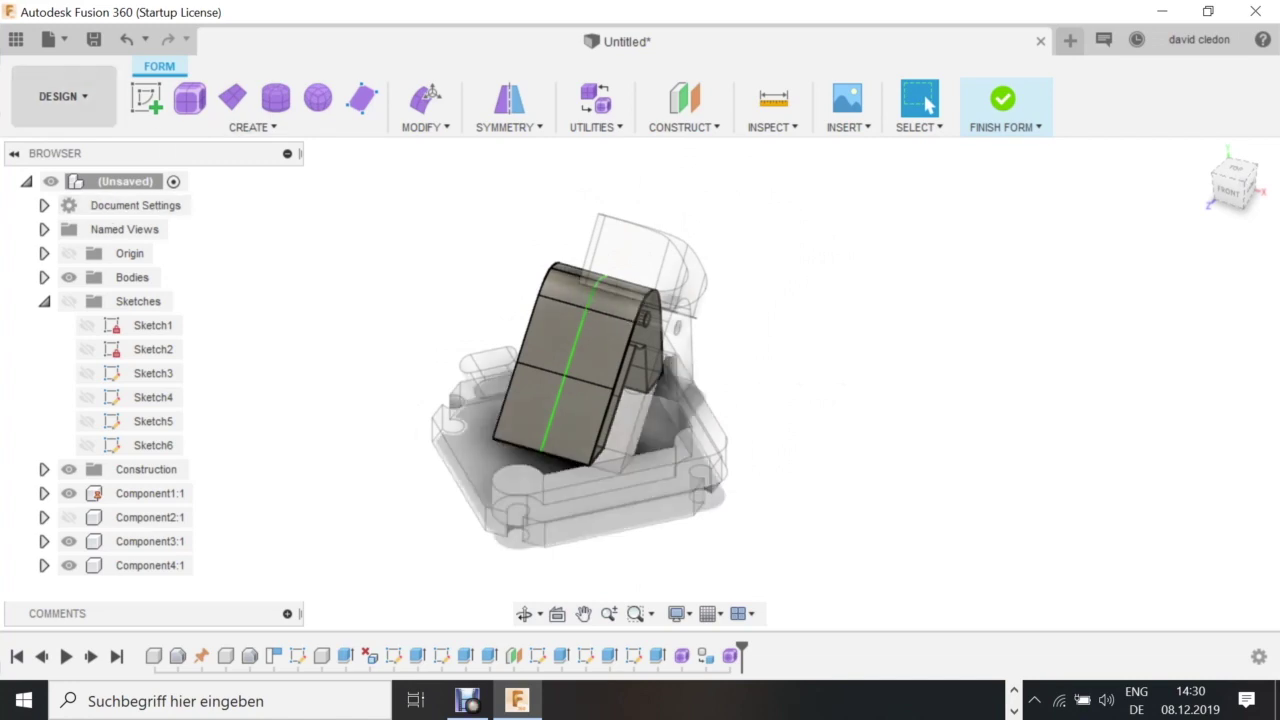
left_click(63, 96)
left_click(45, 143)
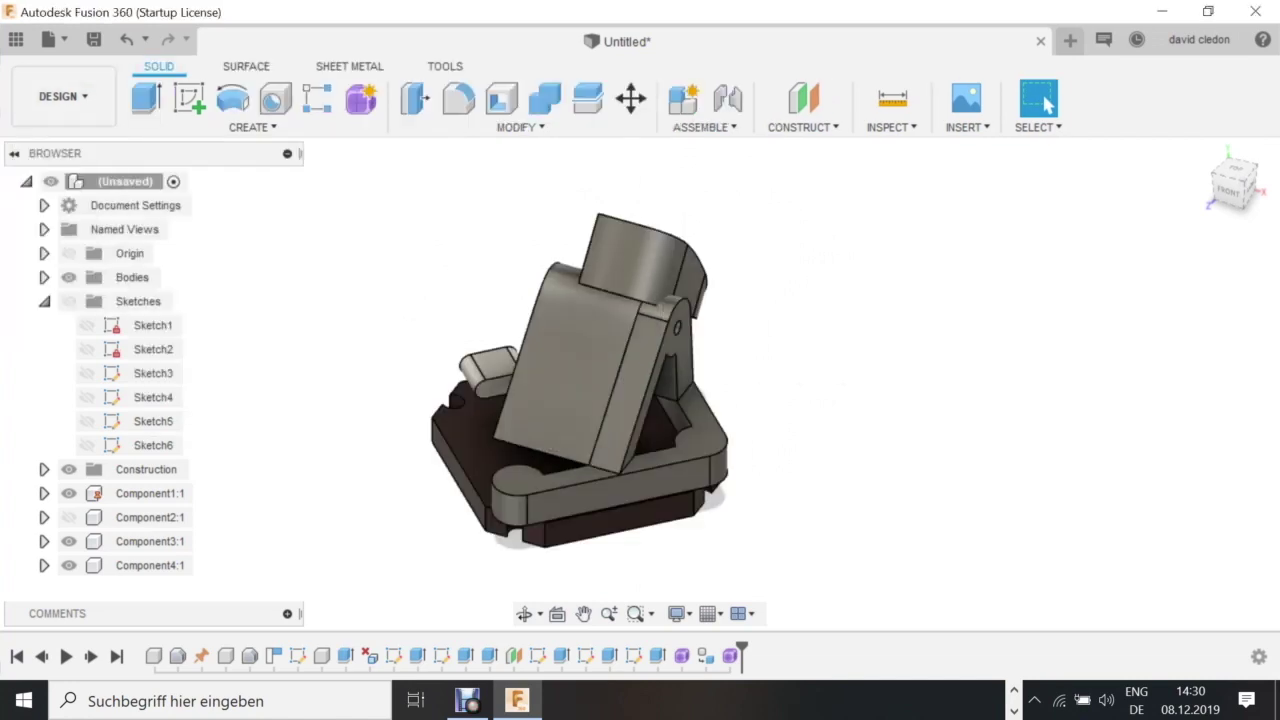
key("a")
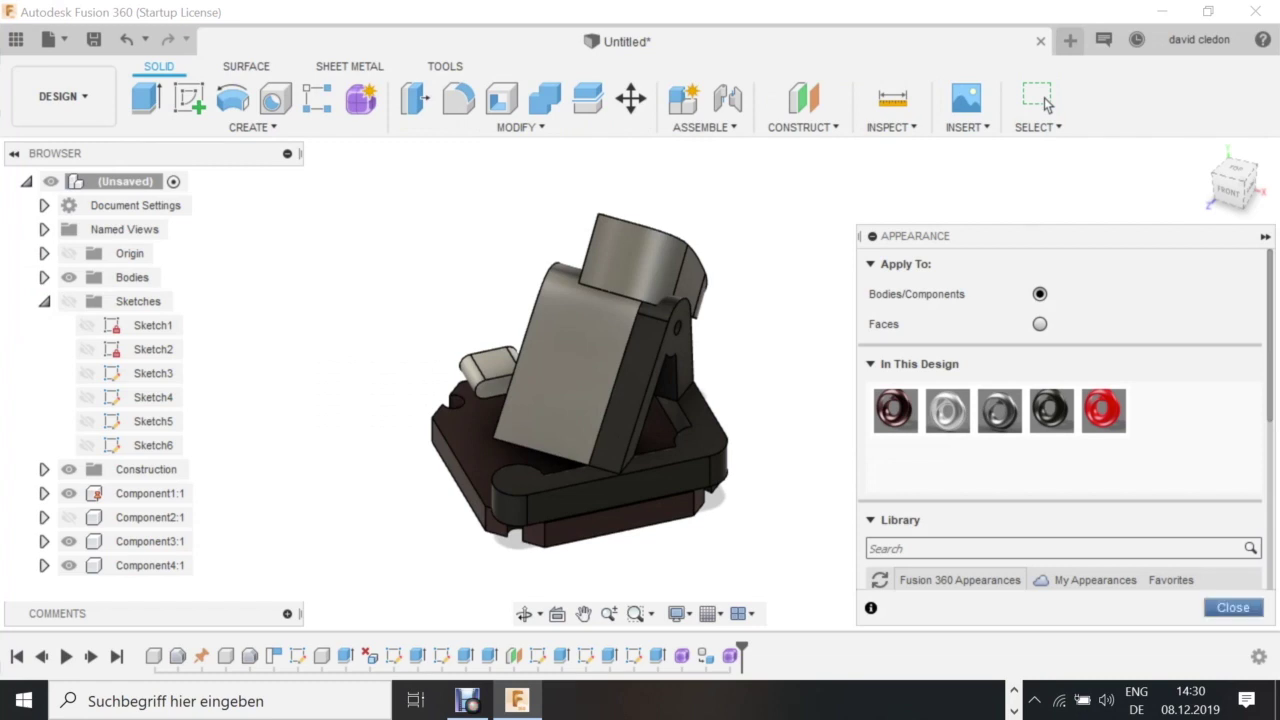
key("Escape")
Reopen the T-spline body extruded from the side arm for form editing.
left_click(565, 310)
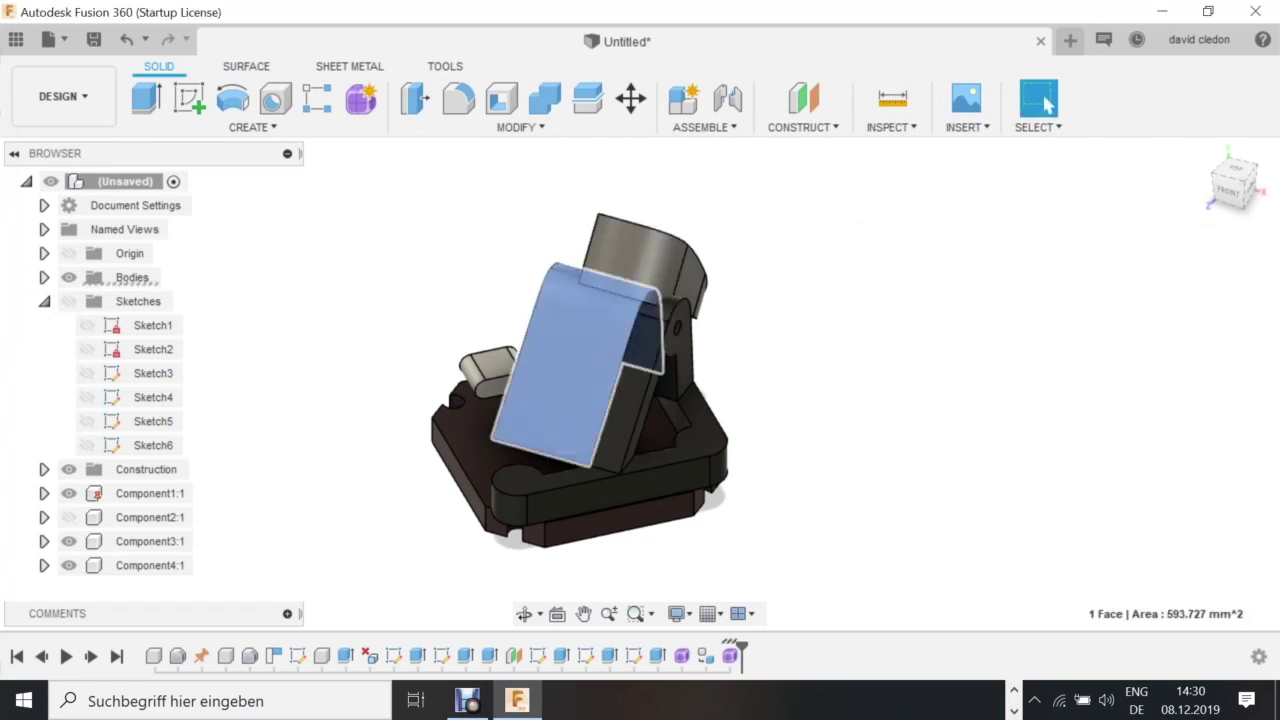
right_click(565, 307)
left_click(545, 434)
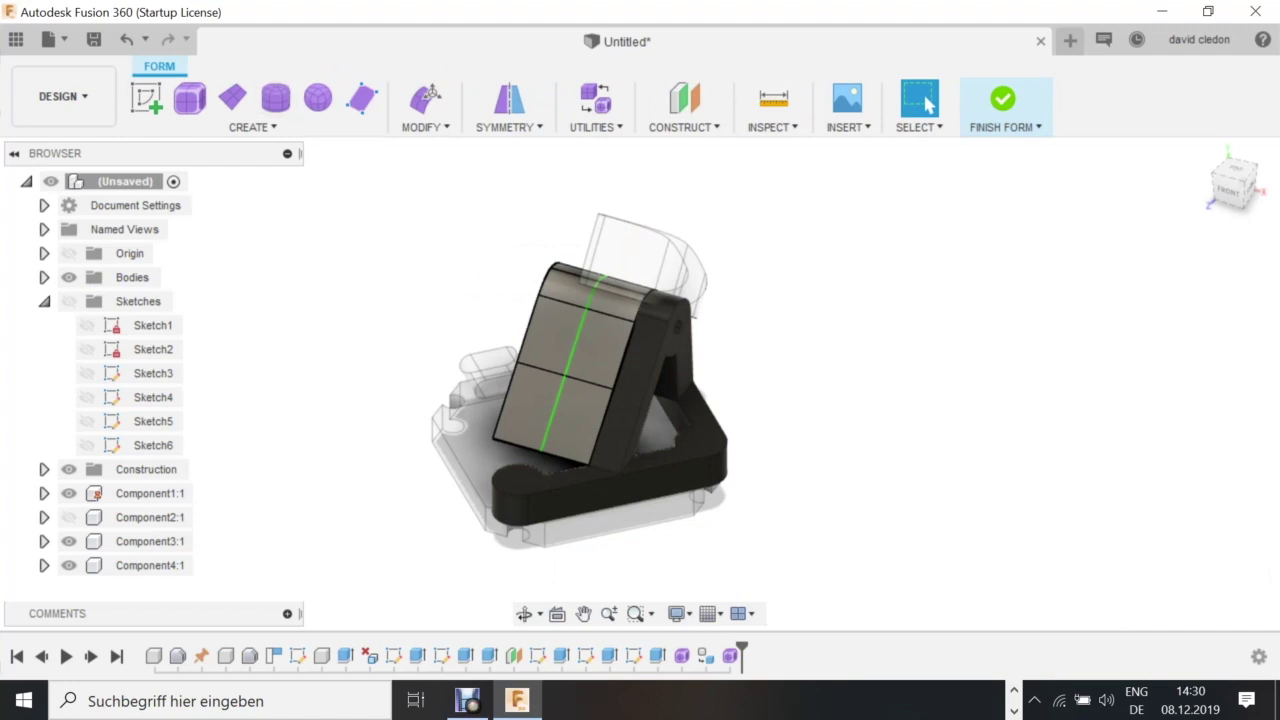
Finish editing the symmetric form spanning the sloped arms and return to solid modelling.
left_click(524, 613)
left_click_drag(680, 450, 520, 370)
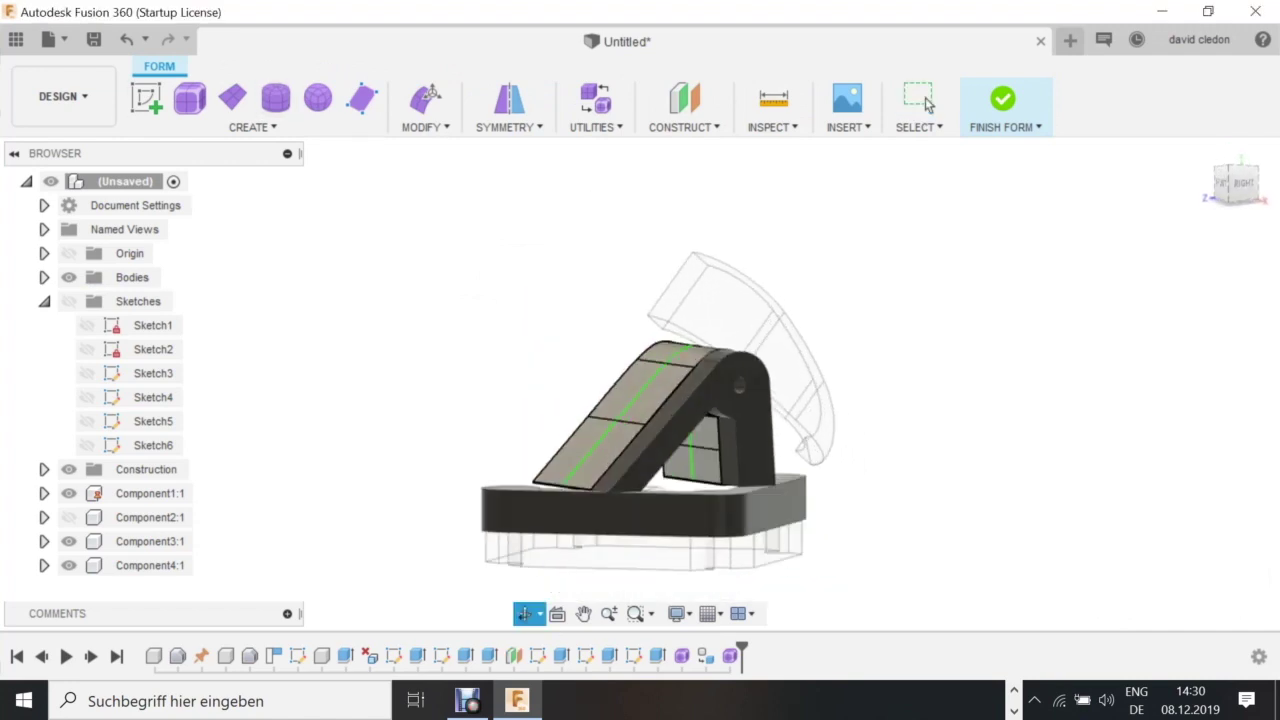
left_click(924, 100)
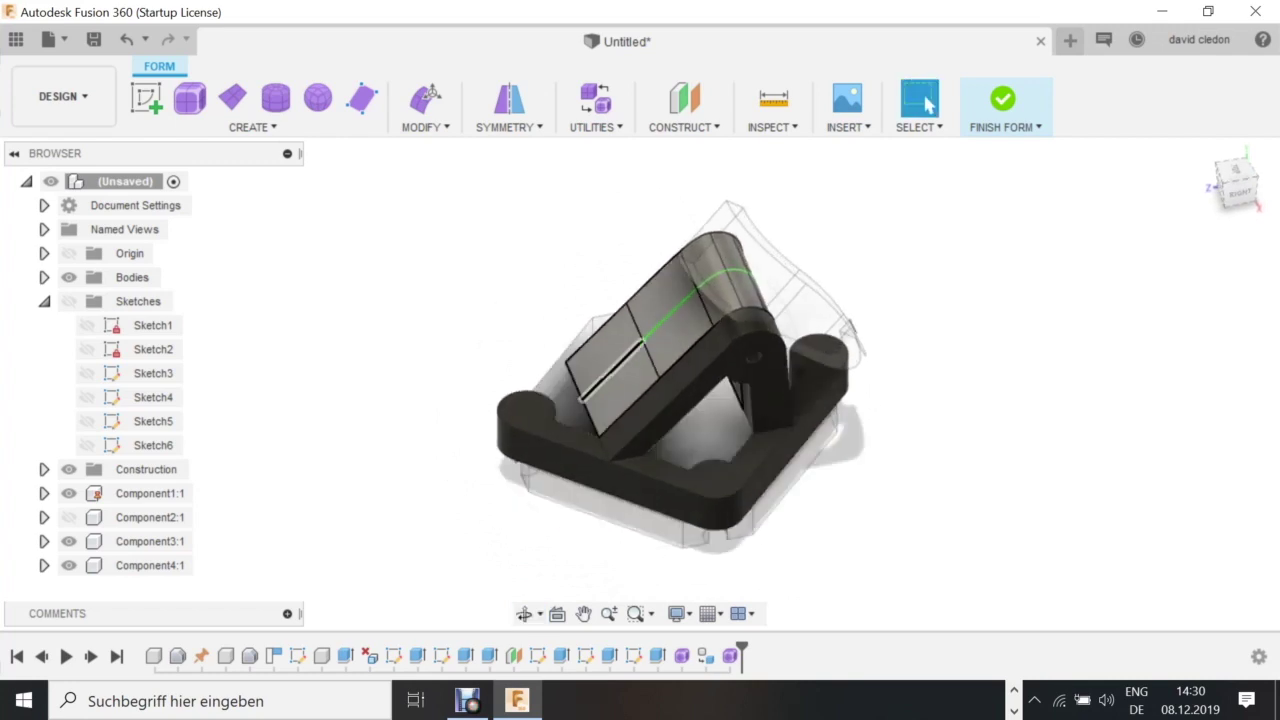
left_click(582, 399)
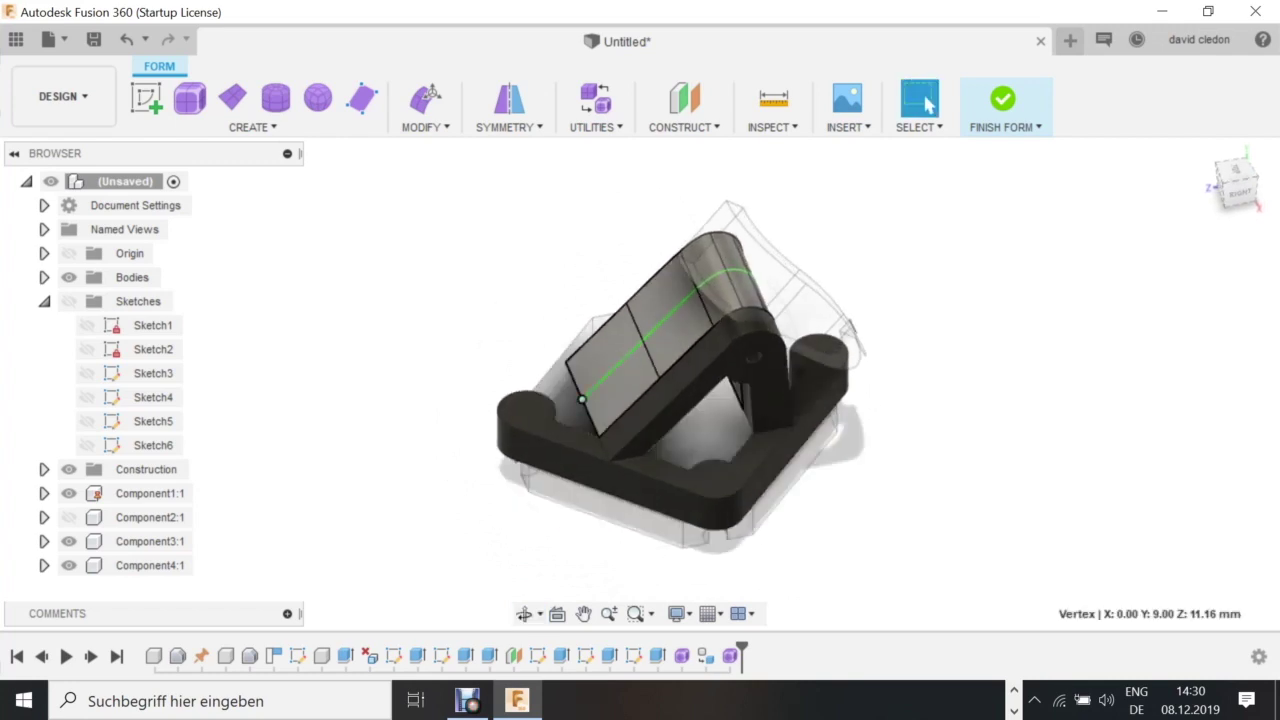
key("Escape")
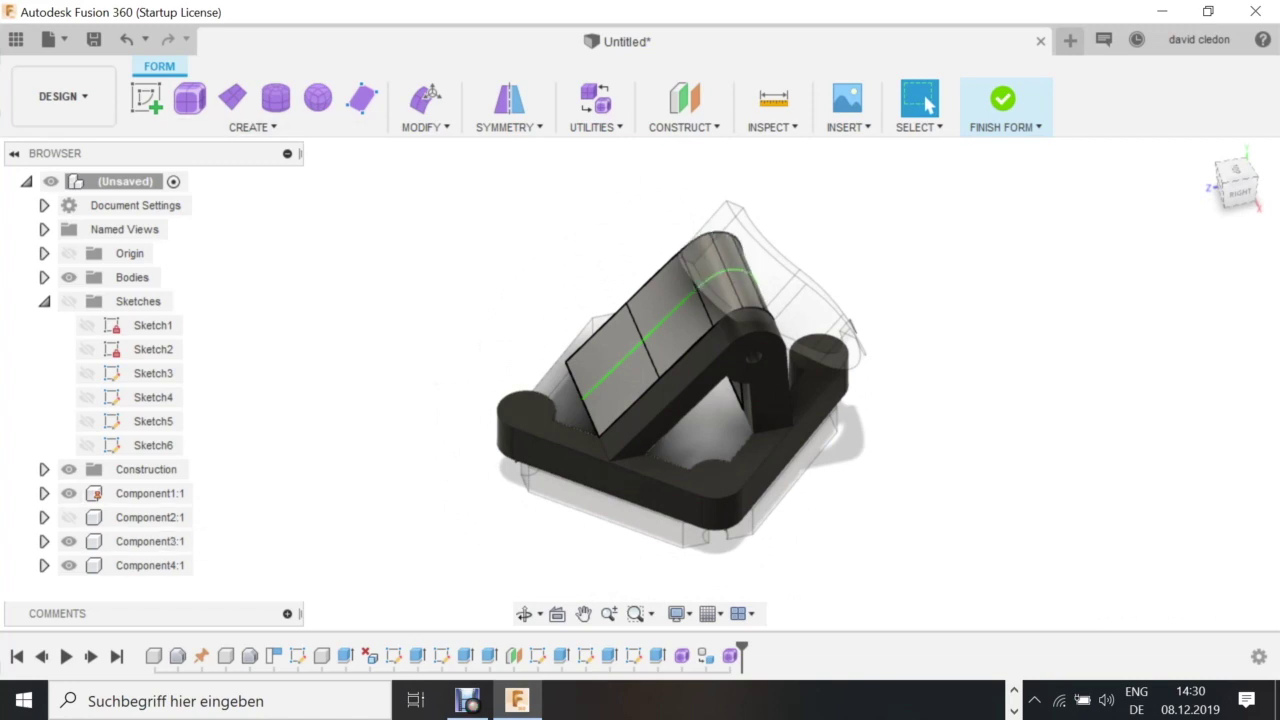
left_click(75, 100)
left_click(44, 145)
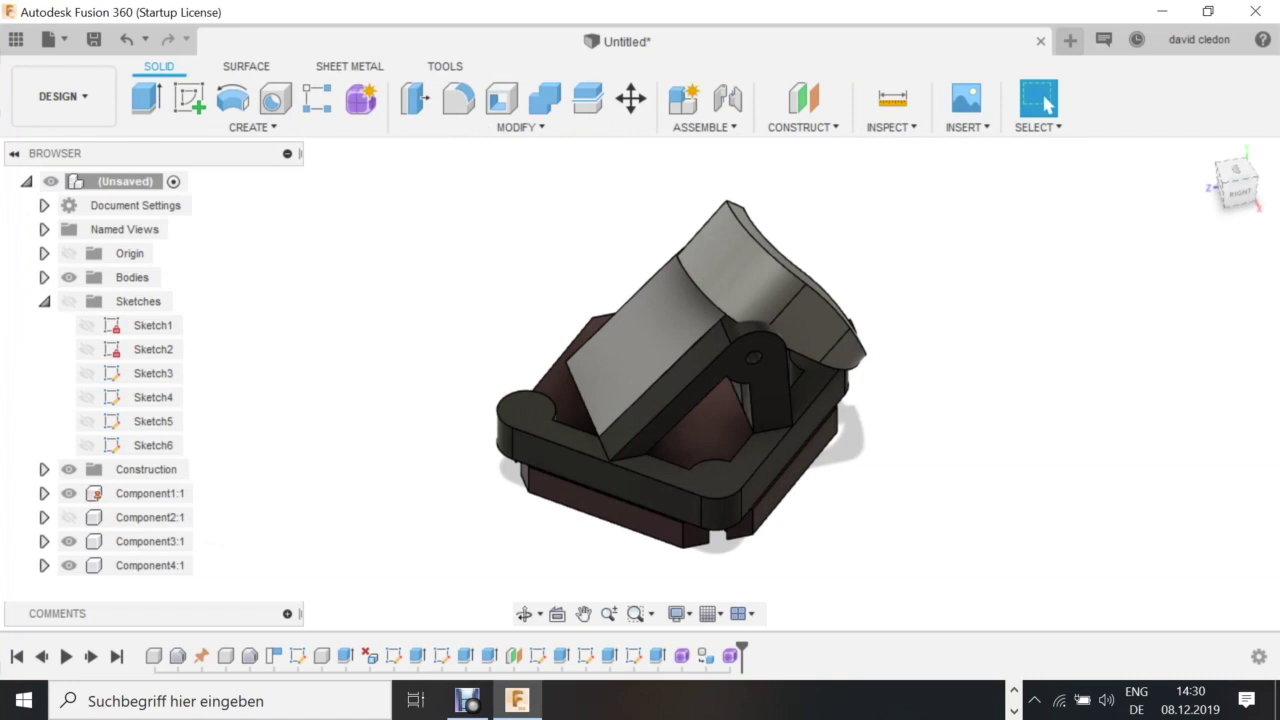
Apply the dark black appearance from this design to the curved visor body above the hinge arms.
key("a")
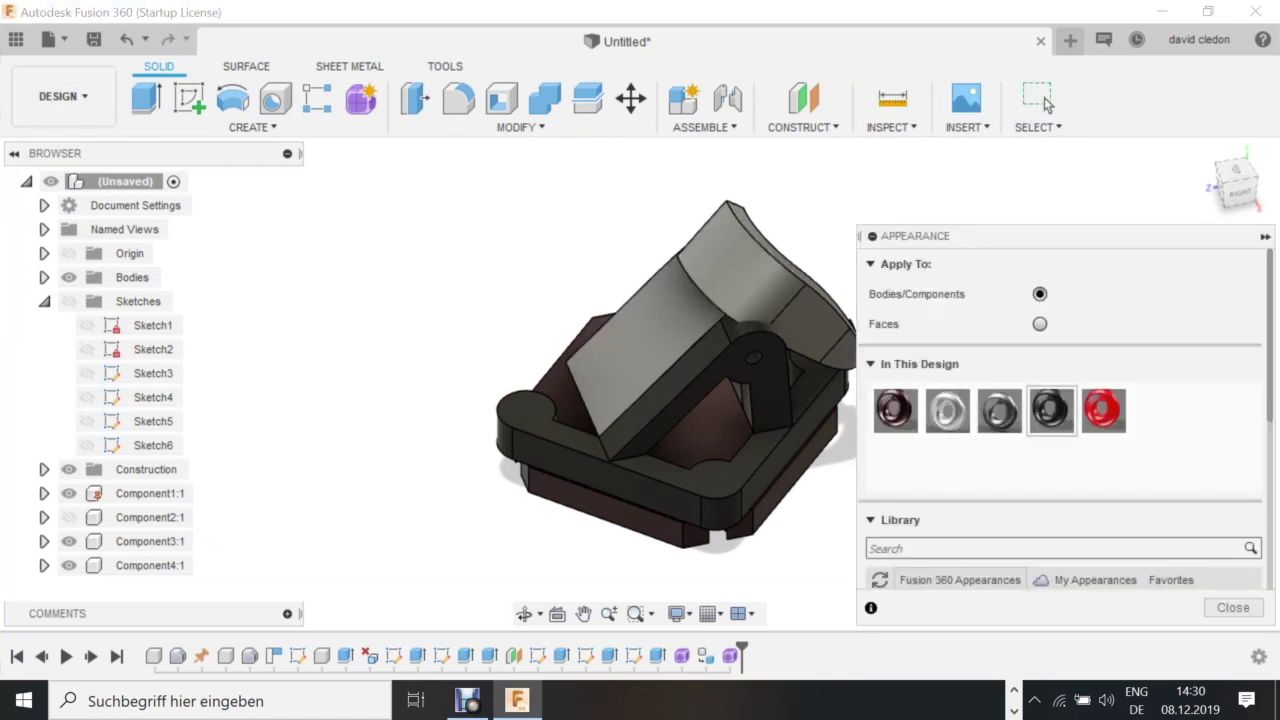
left_click_drag(1051, 410, 760, 270)
key("Escape")
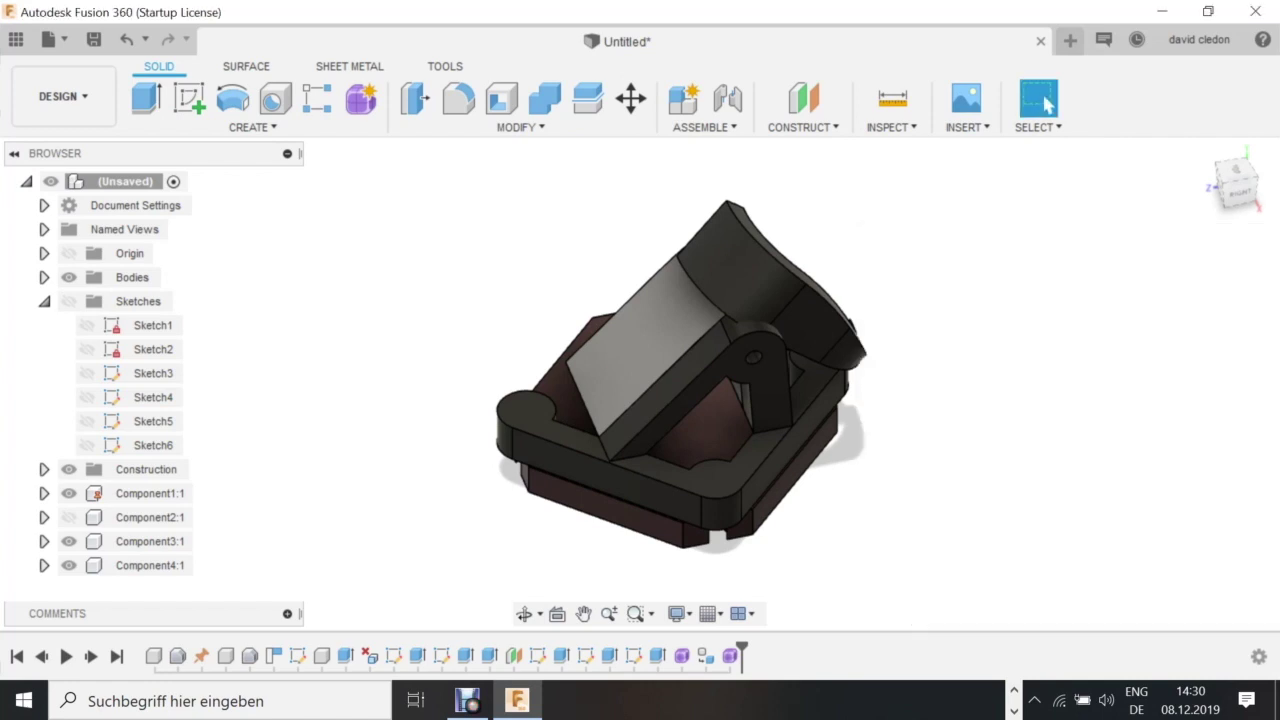
Reopen the form feature for editing and move its lower centre vertex 12 mm outward along the base.
right_click(628, 350)
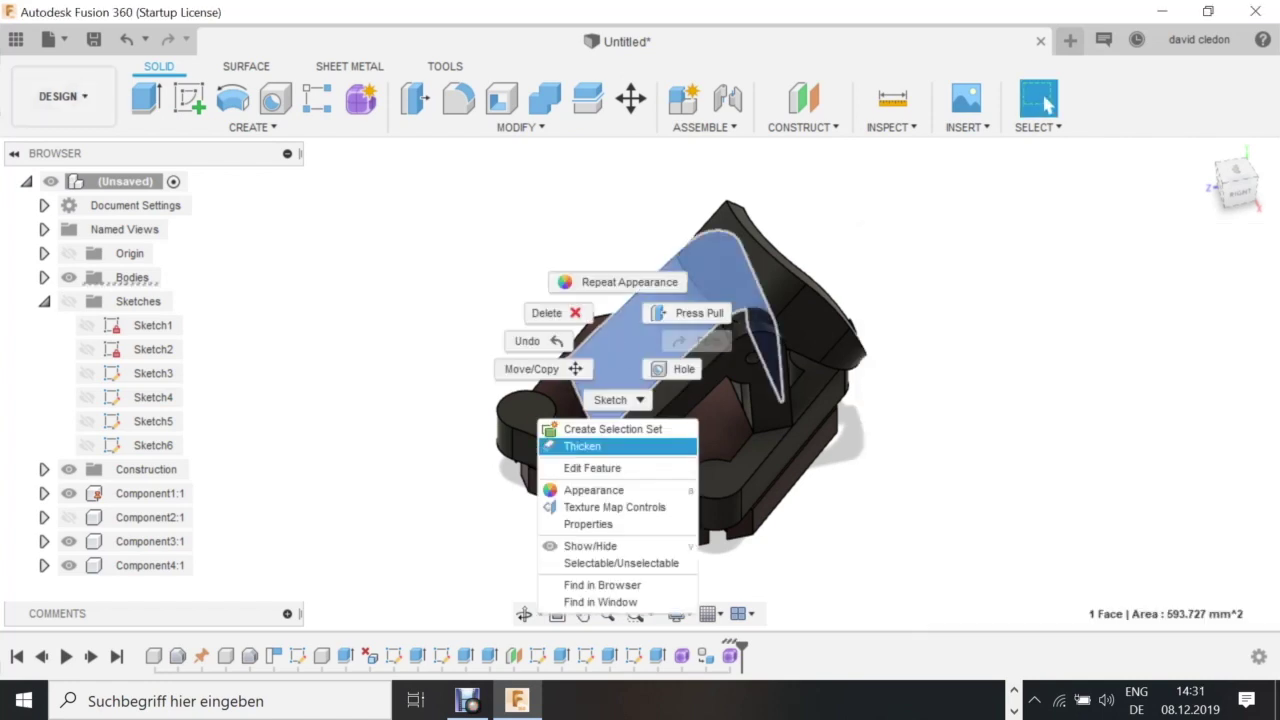
left_click(600, 468)
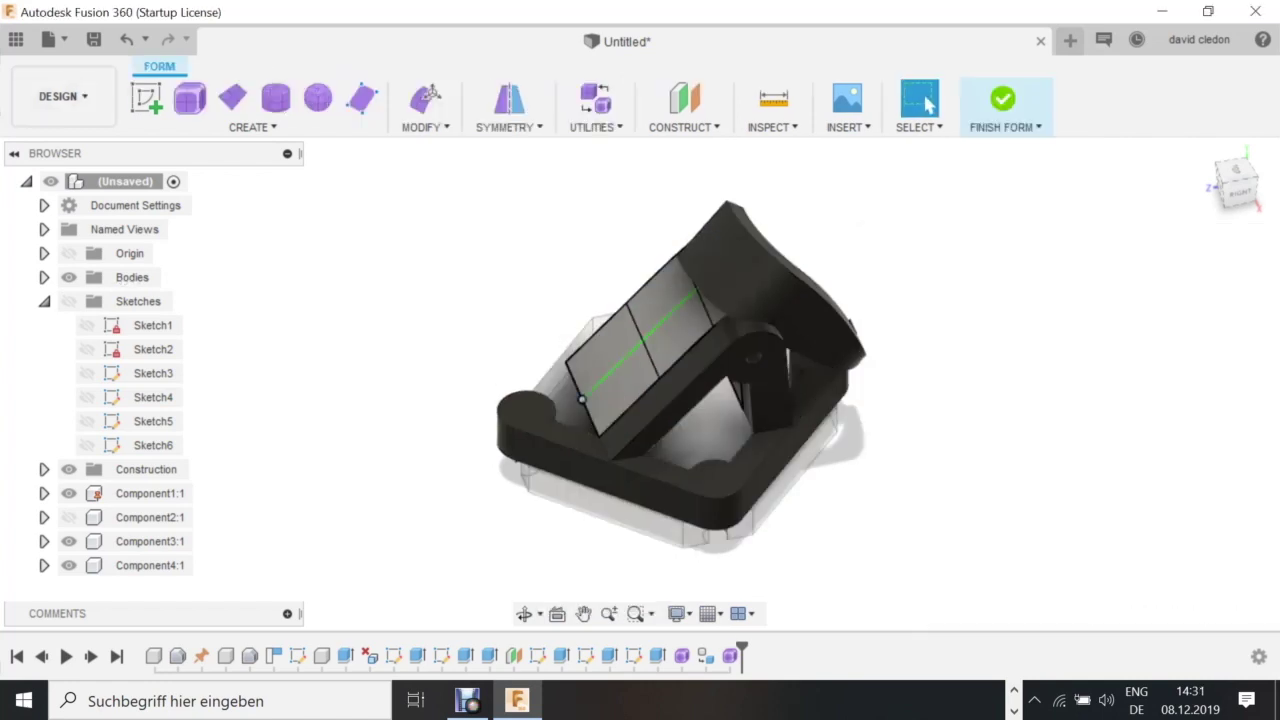
left_click(582, 399)
left_click(425, 98)
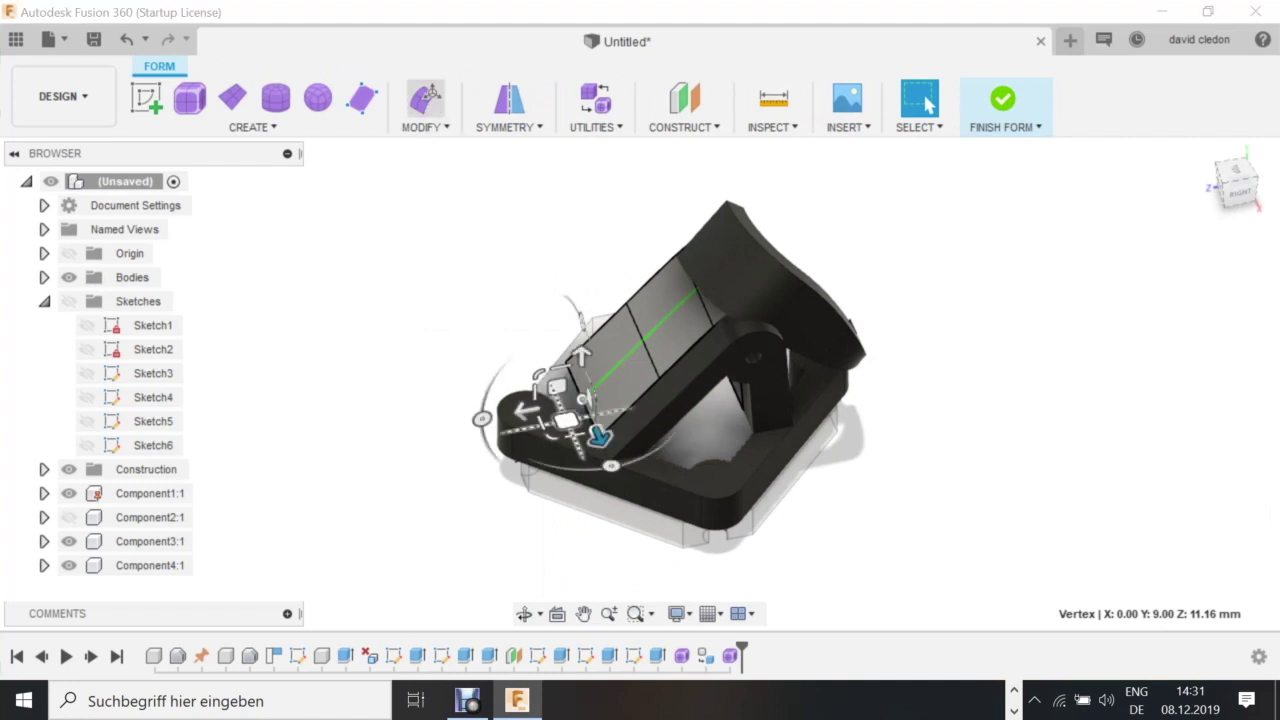
left_click_drag(600, 436, 428, 430)
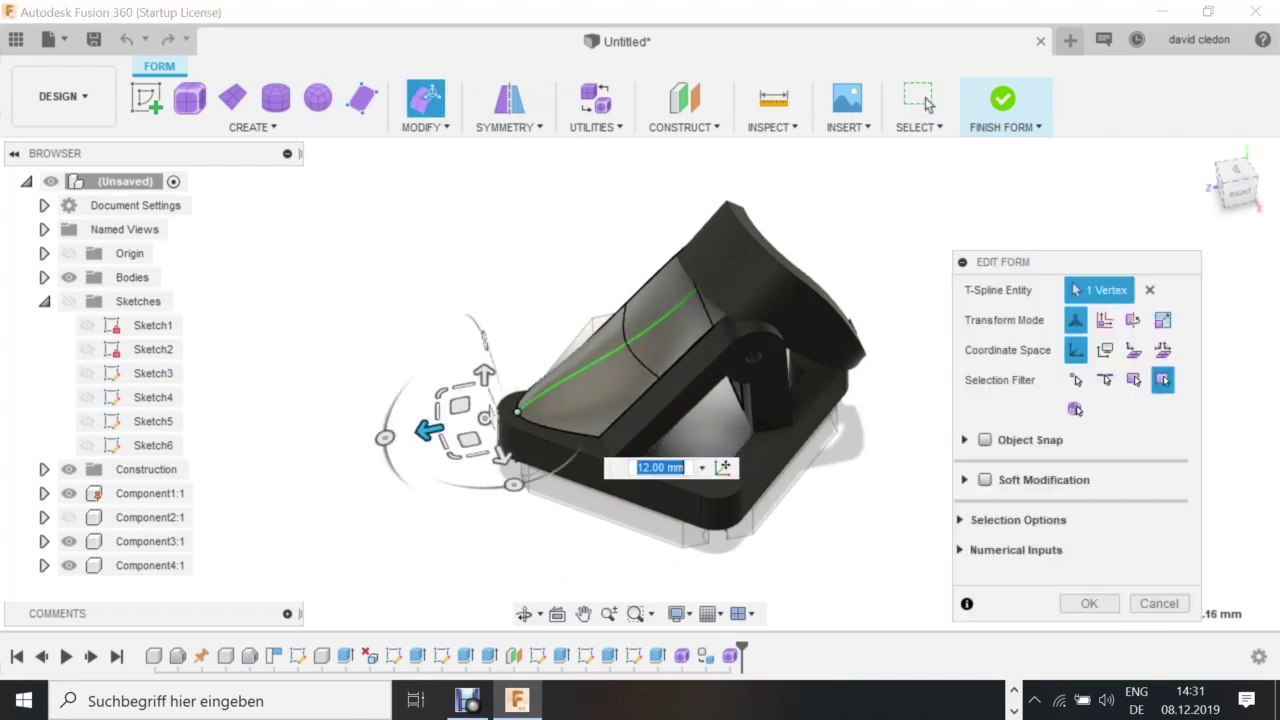
key("ctrl+z")
Move the form's lower corner vertex 2 mm sideways over the base and shift the middle side vertex outward too.
left_click_drag(614, 475, 621, 487)
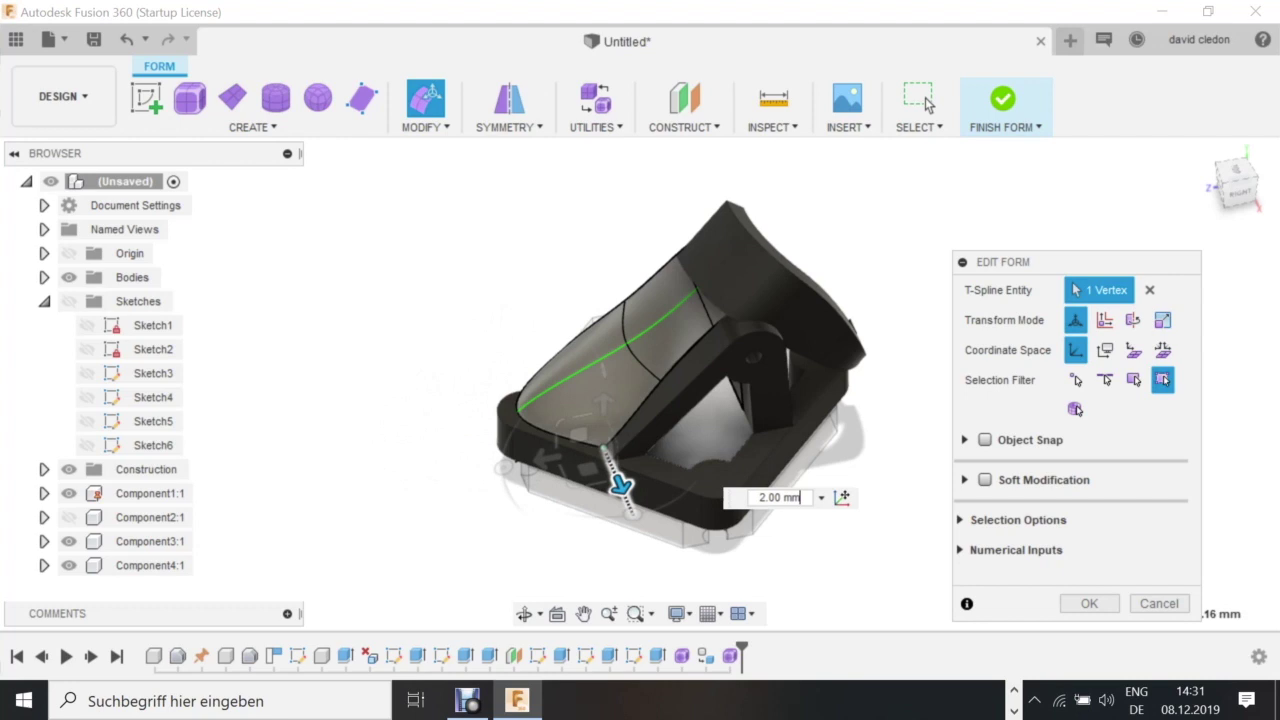
left_click(661, 381)
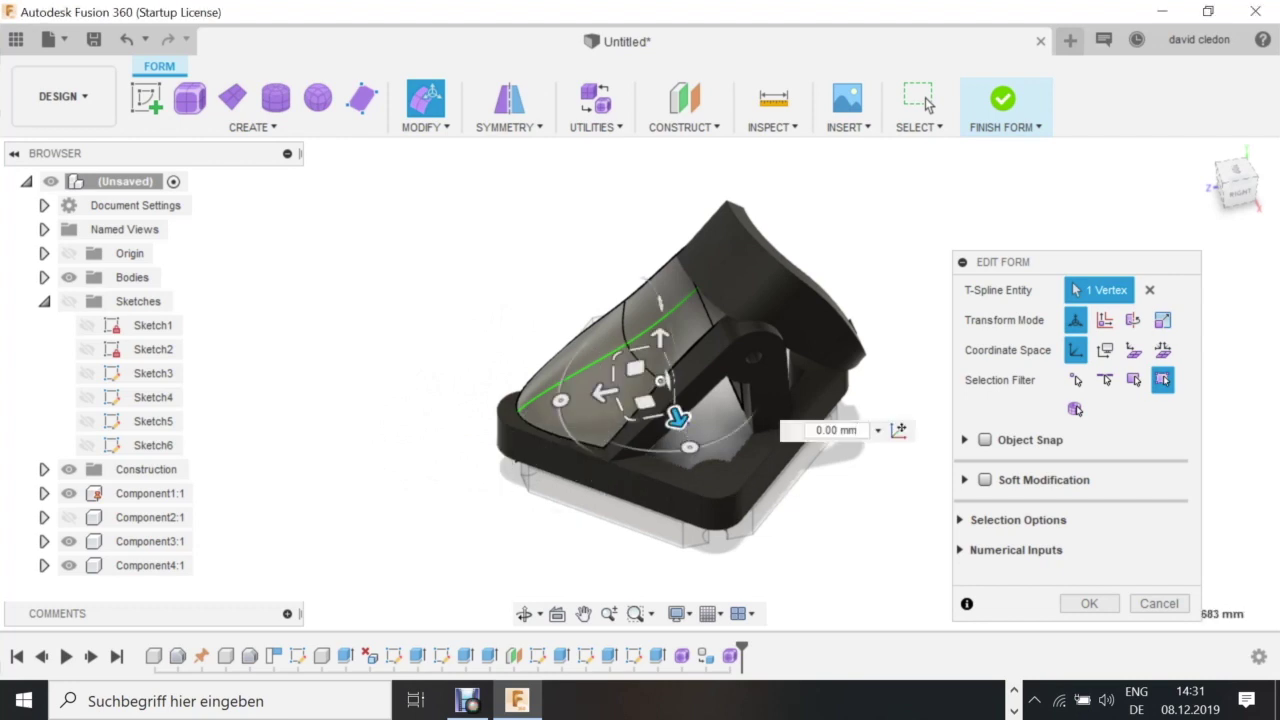
key("Escape")
left_click(661, 381)
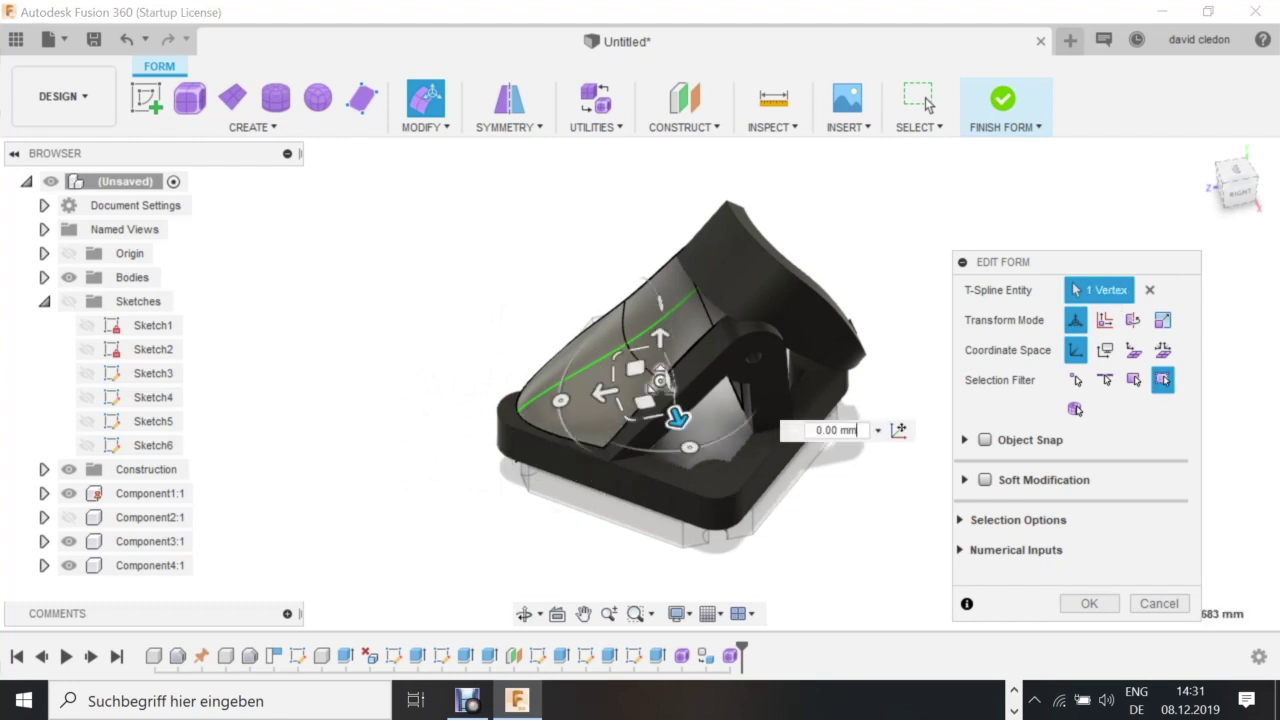
left_click_drag(676, 420, 685, 434)
Reposition the form's upper side vertex beside the hinge, including a -1 mm shift along the base, and accept the edit.
left_click(712, 325)
mouse_move(731, 369)
left_mouse_down()
mouse_move(740, 384)
mouse_move(731, 369)
left_mouse_up()
left_click_drag(661, 341, 667, 340)
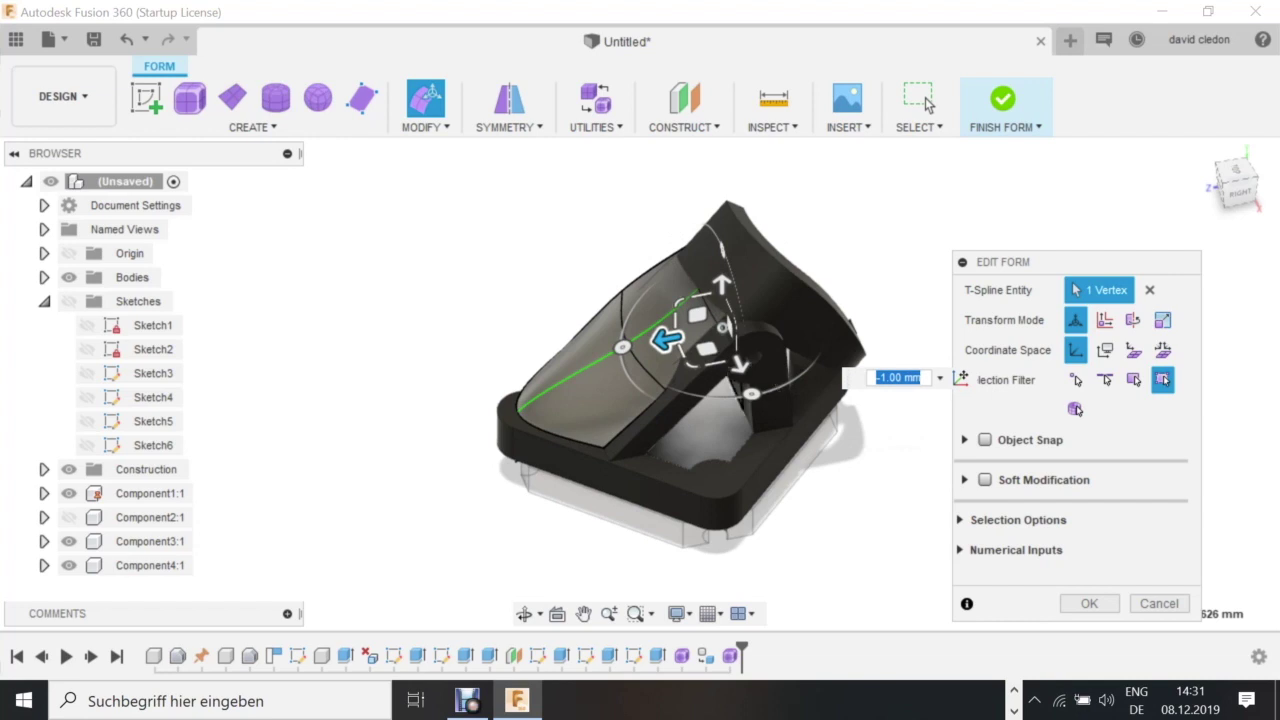
left_click_drag(740, 363, 737, 366)
left_click(1089, 603)
Try a simple subdivision of the form's lower face beside the symmetry line.
left_click(592, 400)
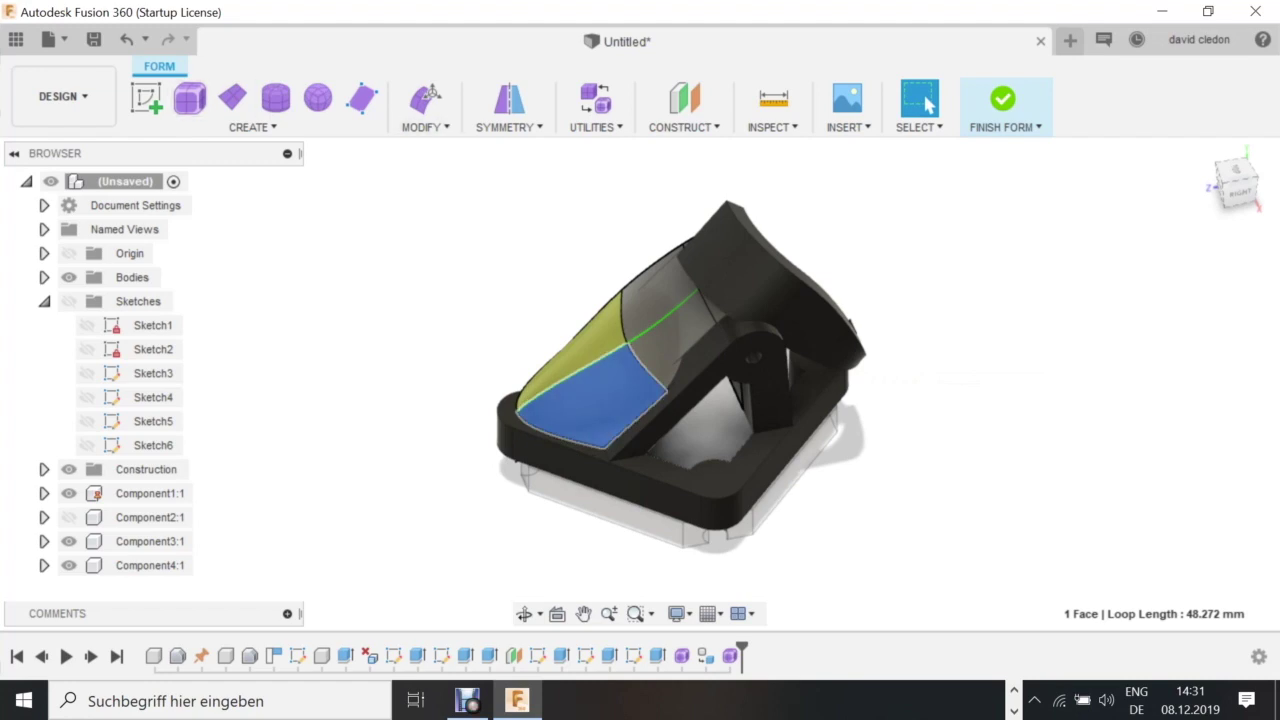
right_click(610, 278)
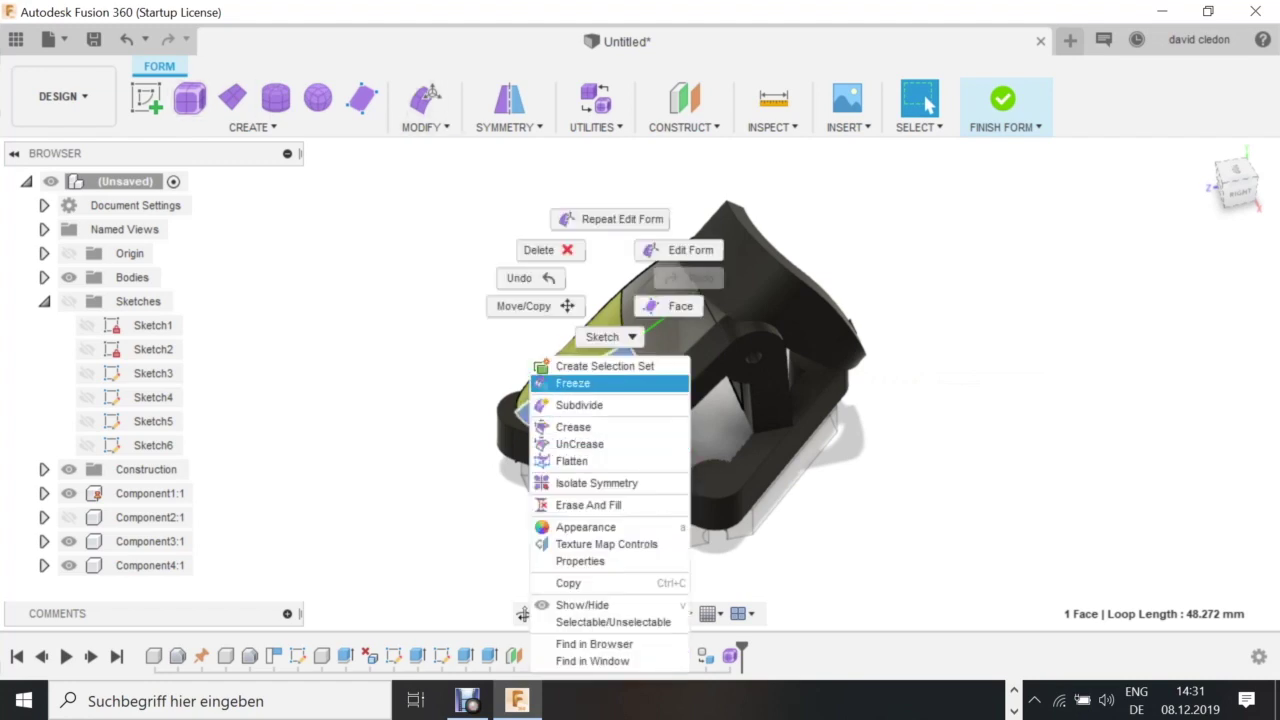
left_click(579, 405)
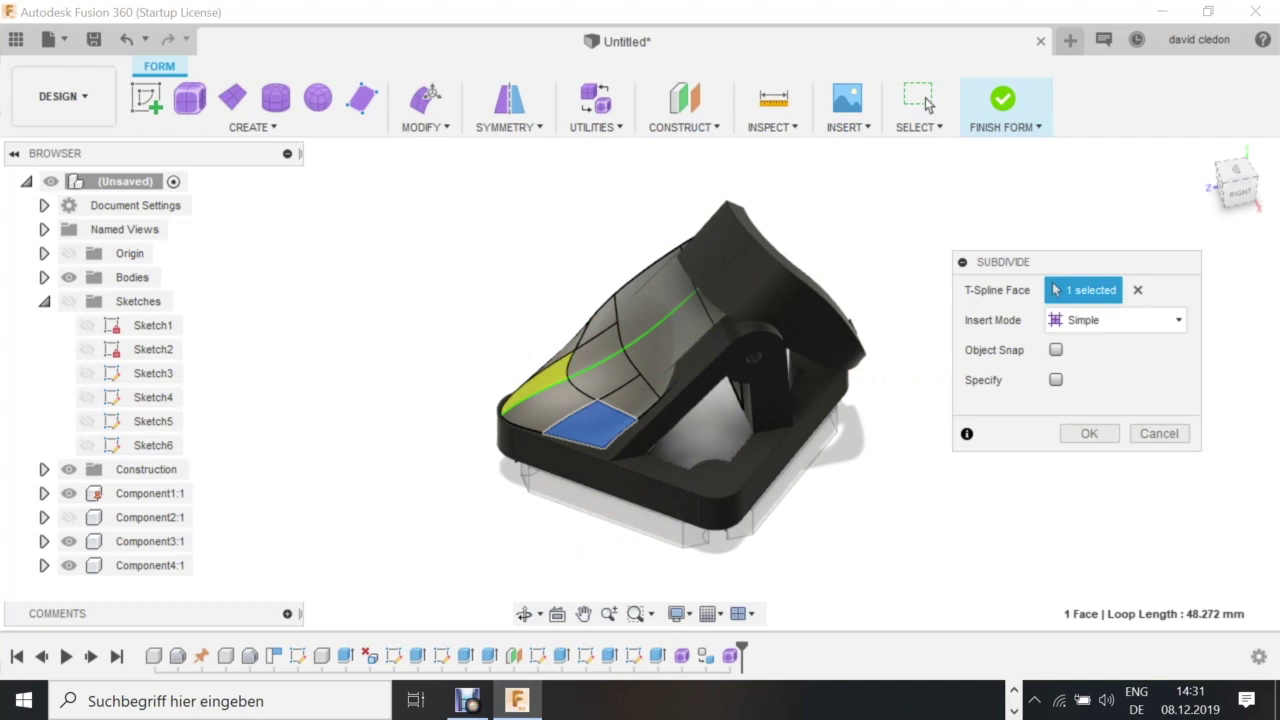
key("Return")
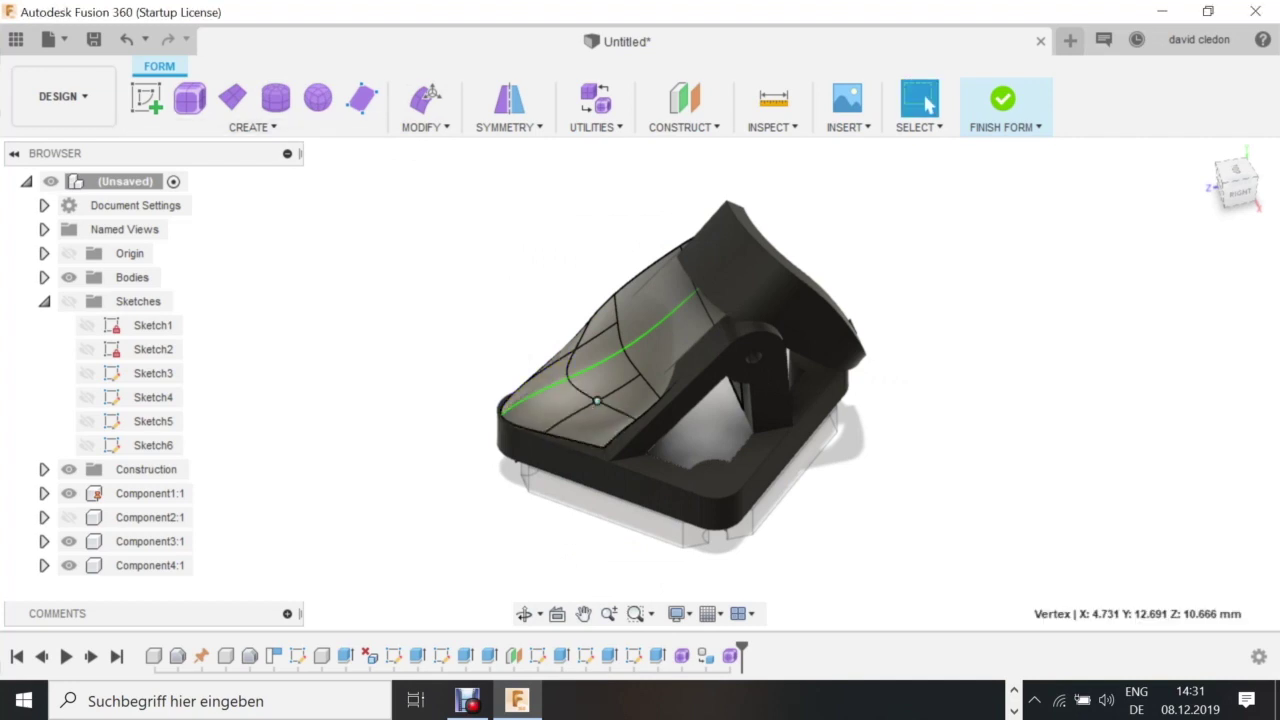
Try moving the subdivided face's centre vertex 1 mm forward and 2 mm up, and undo this together with the subdivision.
left_click_drag(541, 411, 533, 413)
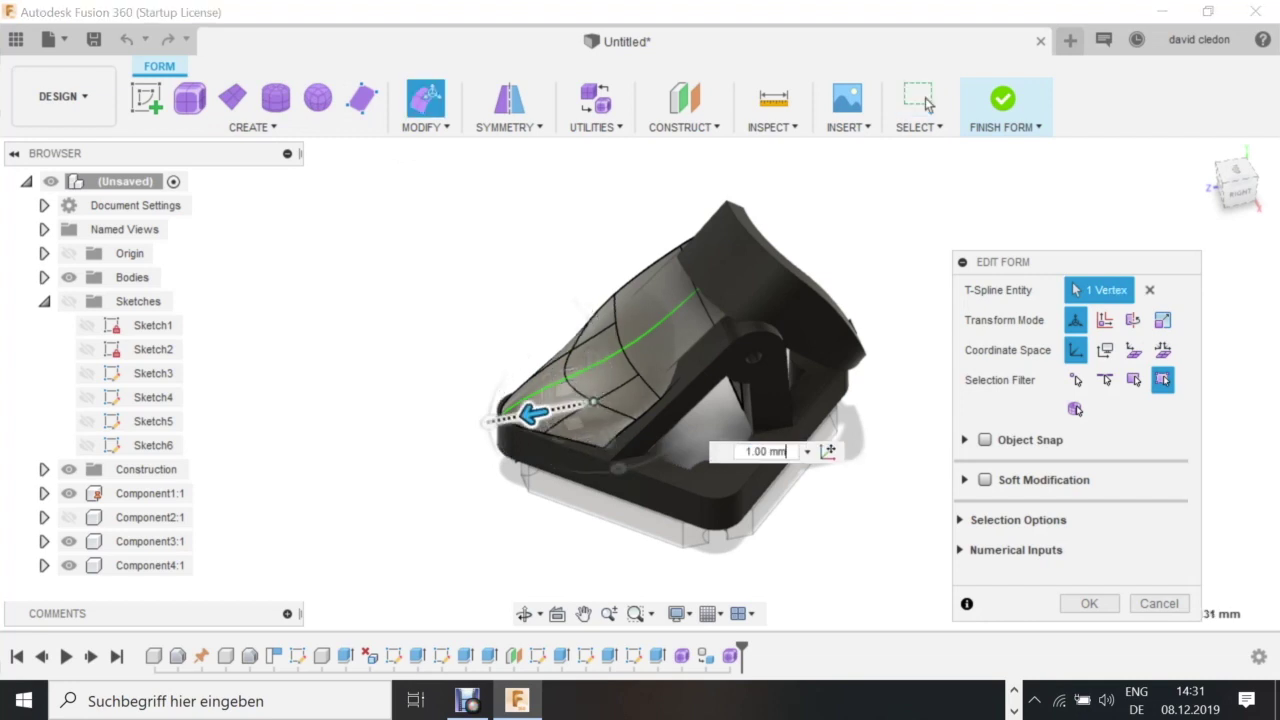
left_click_drag(588, 358, 588, 345)
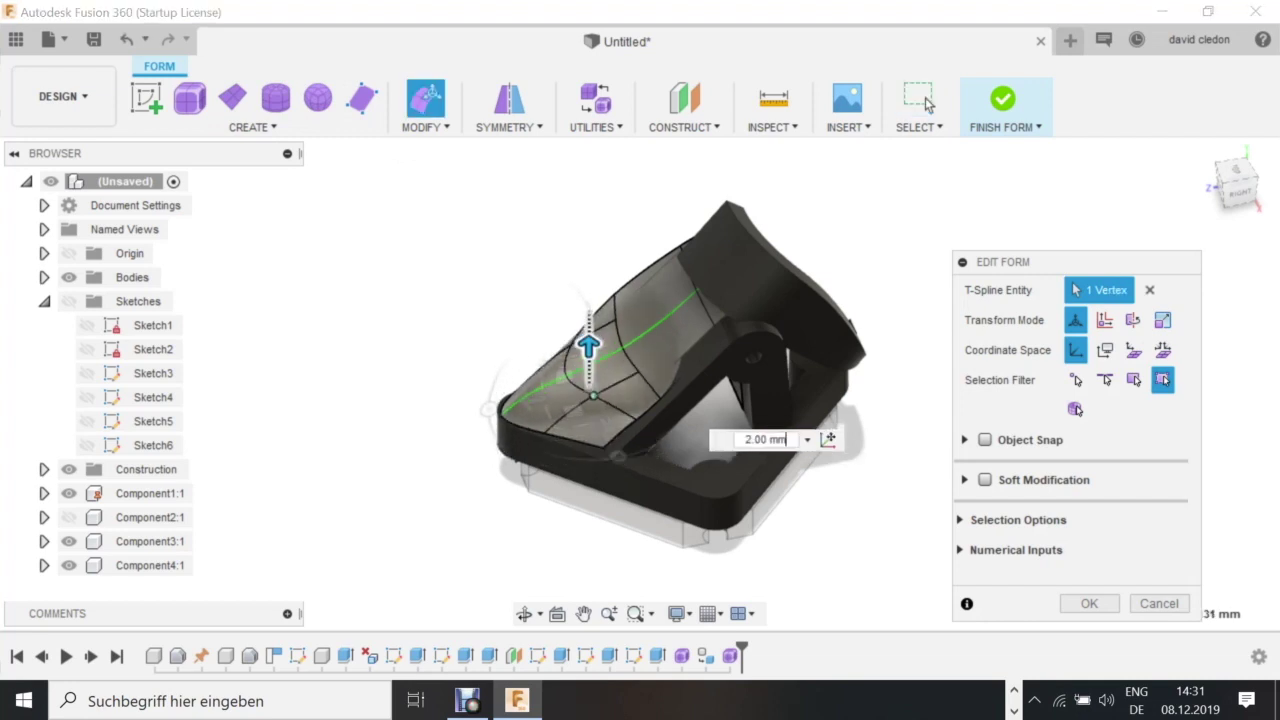
left_click(920, 100)
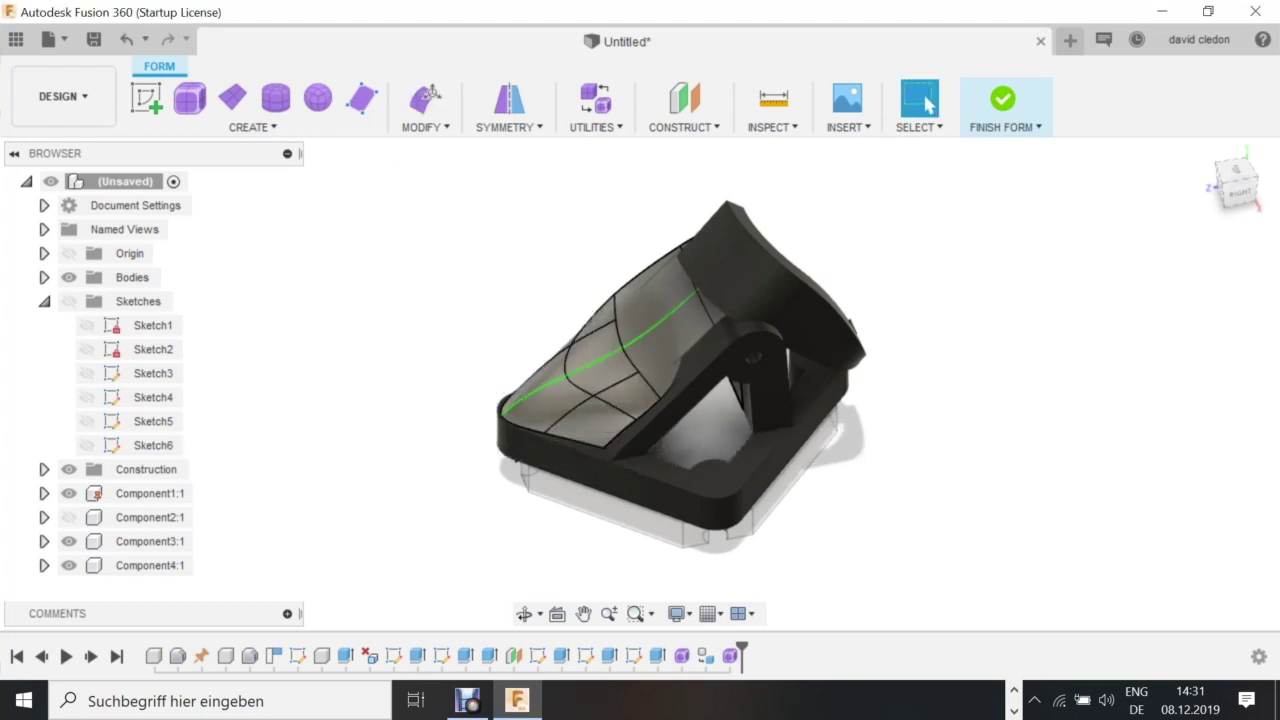
key("ctrl+z")
key("ctrl+z")
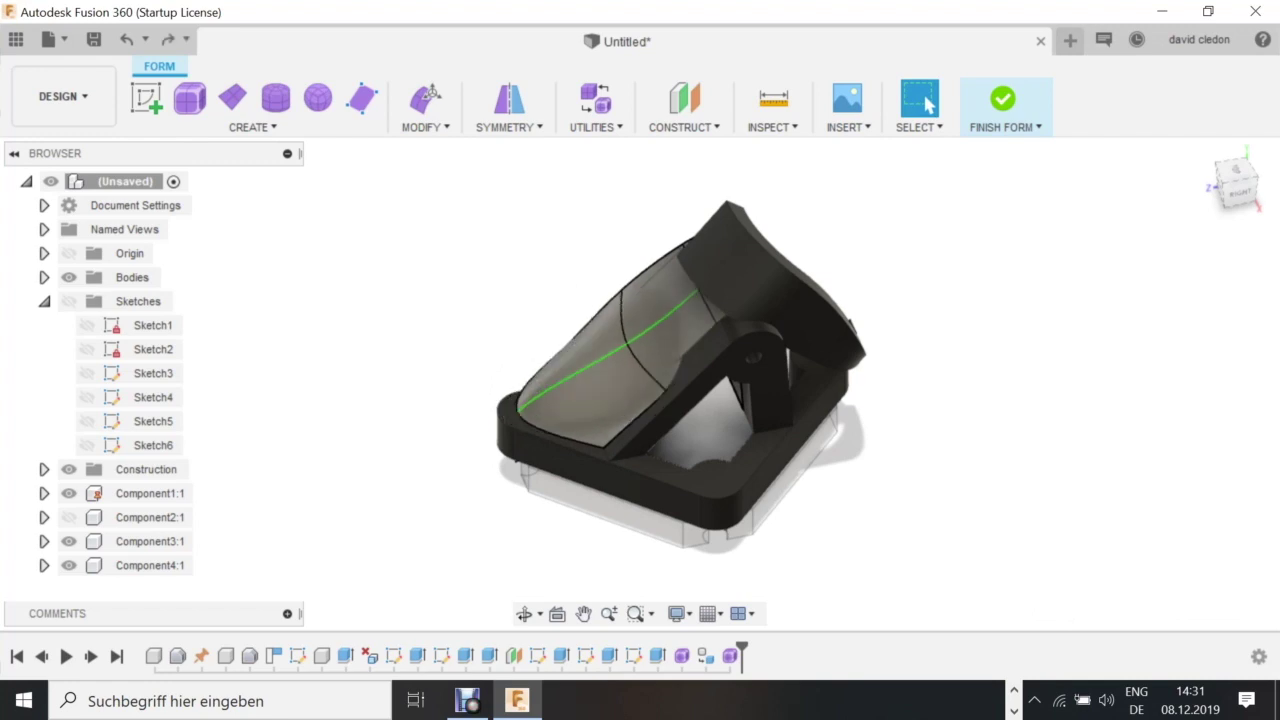
Show Component2:1 to compare the form with the parts it has to enclose.
middle_click_drag(680, 400, 680, 342, "shift")
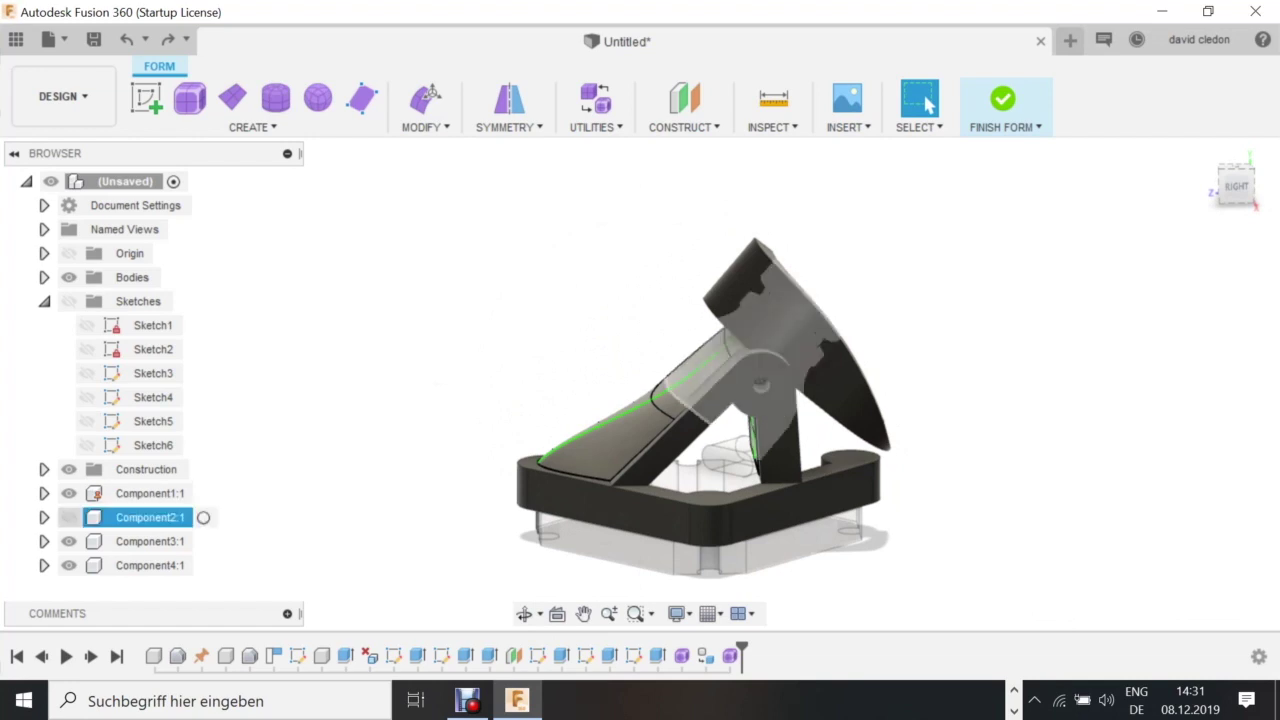
left_click(68, 517)
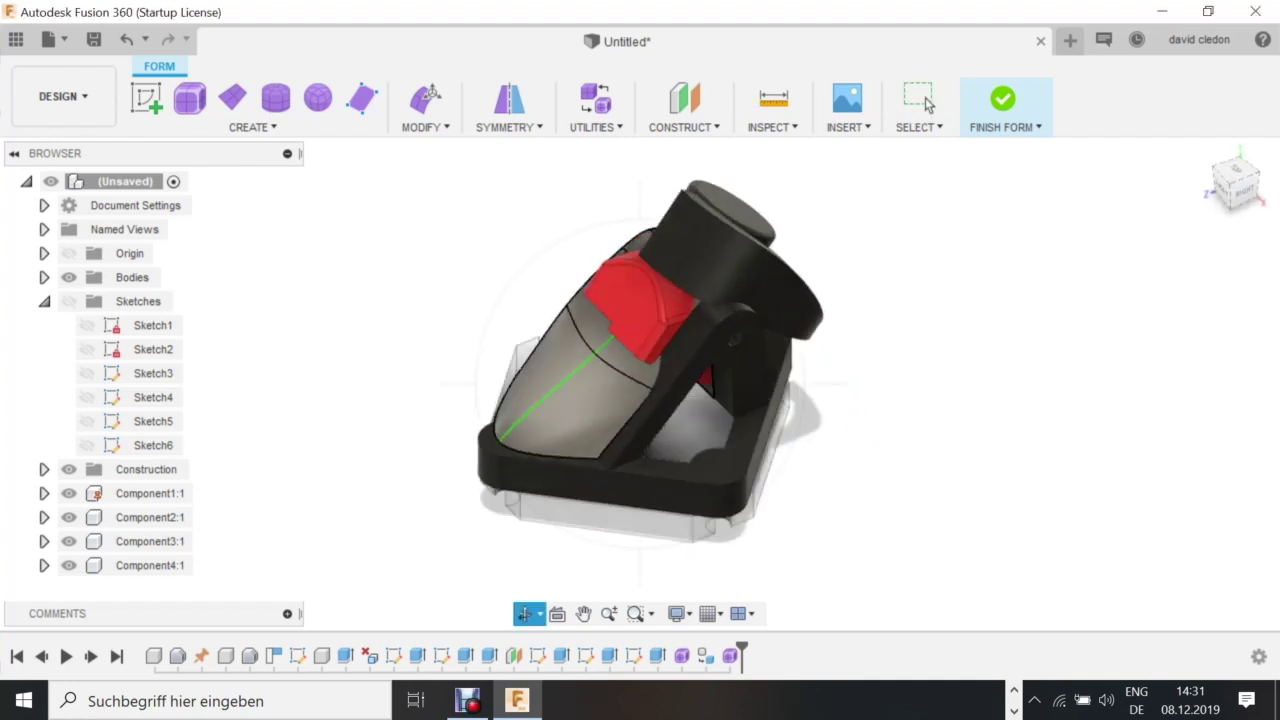
left_click_drag(600, 380, 563, 374)
middle_click_drag(563, 374, 608, 277, "shift")
Fine-tune the form's lower centre vertex and a side vertex with Edit Form so the shell meets the base.
left_click(506, 432)
left_click_drag(472, 406, 466, 417)
left_click(661, 444)
middle_click_drag(560, 440, 643, 457, "shift")
left_click_drag(620, 434, 632, 434)
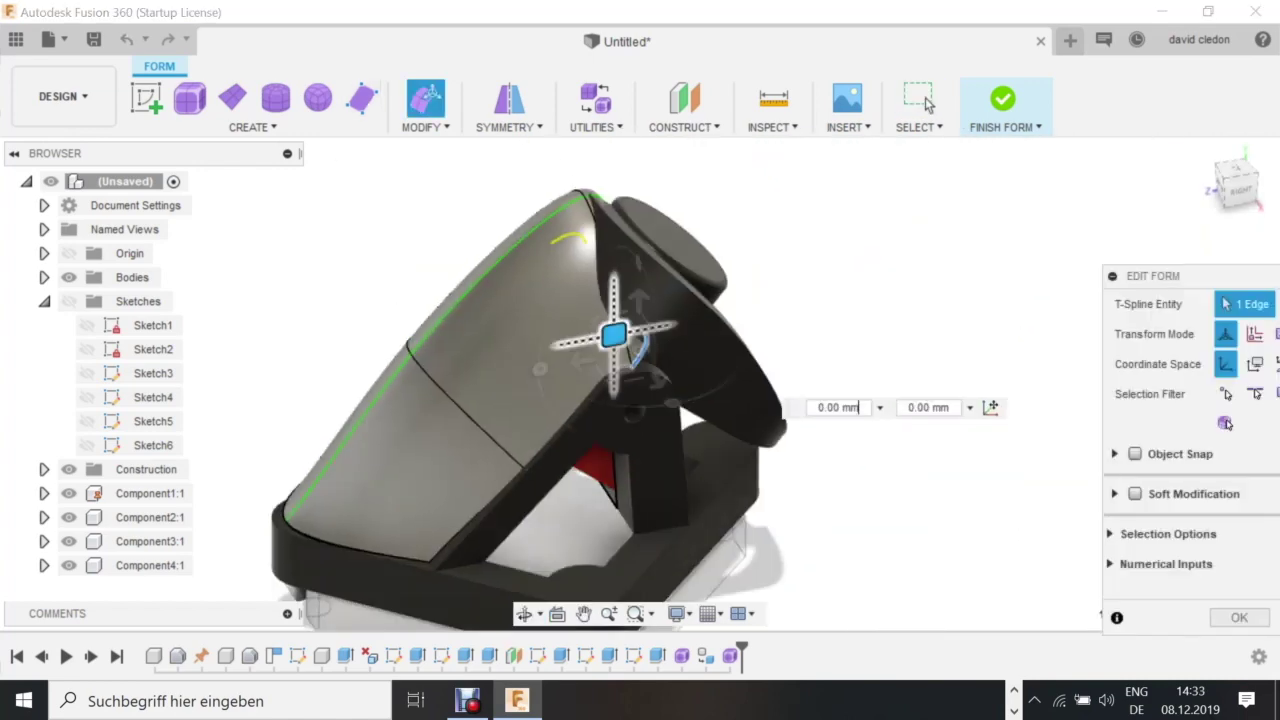
Shift the form's upper side edge beneath the visor and subdivide the upper face beside the symmetry line.
left_click_drag(614, 335, 697, 364)
left_click(571, 374)
right_click(571, 374)
left_click(643, 403)
key("Return")
Adjust the centre vertex of the subdivided upper face with Edit Form to smooth the shell near the visor.
right_click(543, 385)
left_click(543, 300)
left_click(1166, 309)
left_click(1123, 362)
left_click(1131, 423)
left_click(557, 323)
left_click(426, 98)
left_click_drag(583, 361, 591, 370)
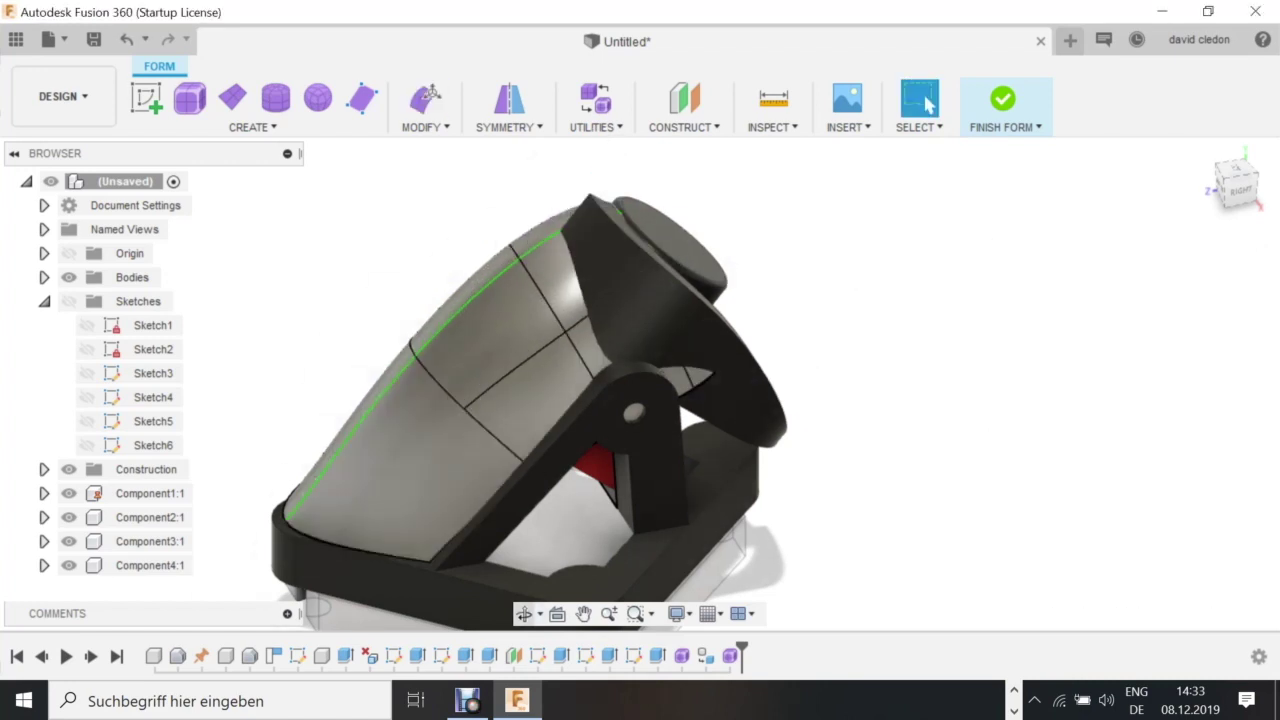
Examine how the form passes the visor and hinge arms, from the side and from the visor's front.
middle_click_drag(640, 383, 730, 430, "shift")
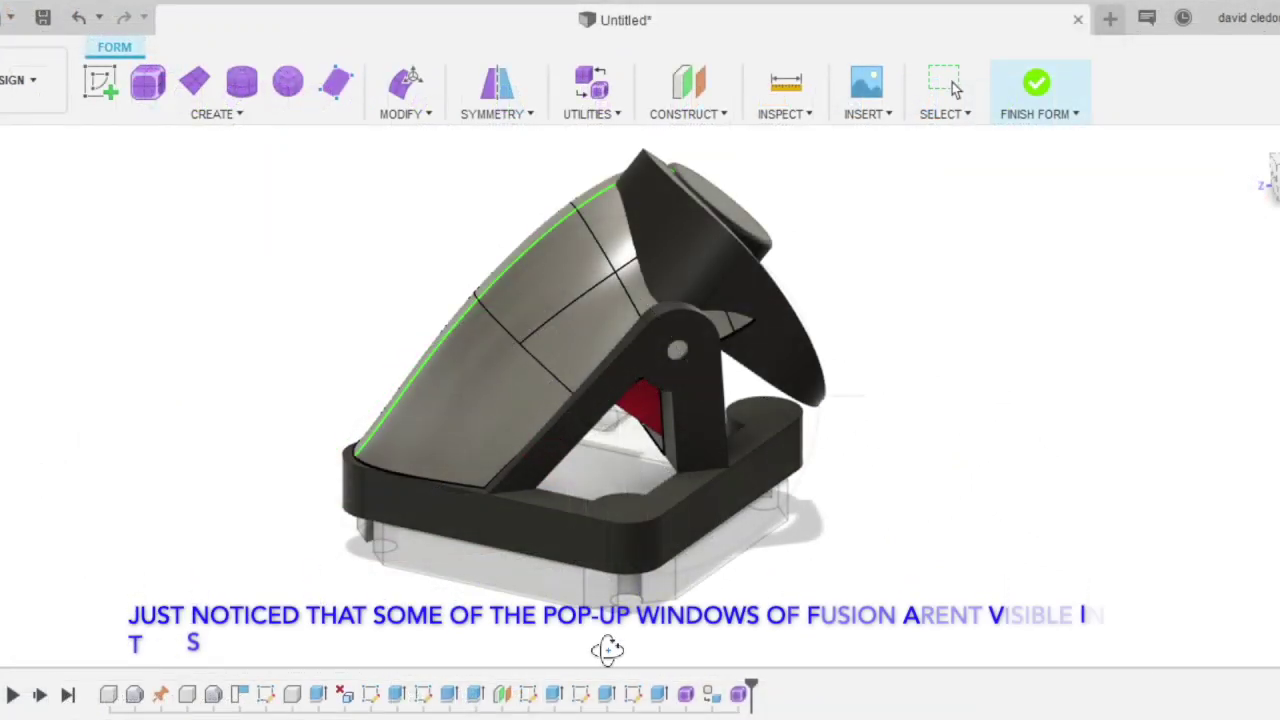
left_click(243, 116)
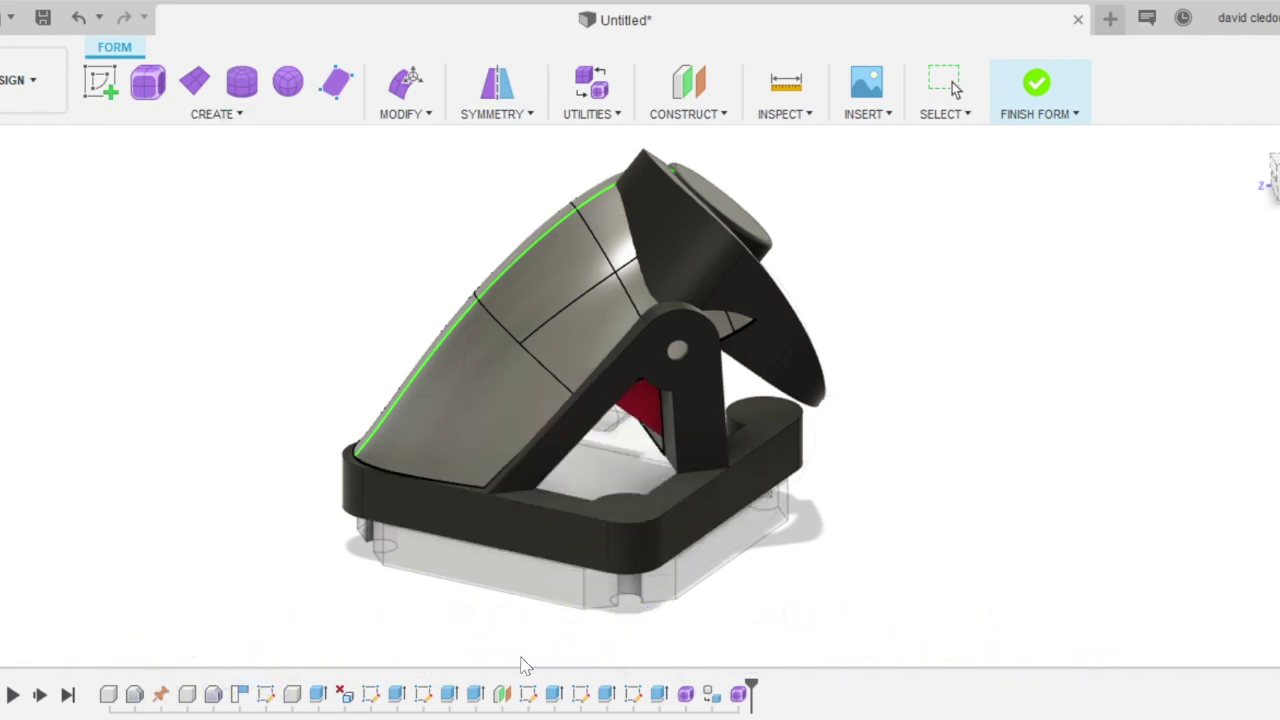
middle_click_drag(572, 476, 582, 412, "shift")
middle_click_drag(540, 640, 785, 197, "shift")
middle_click_drag(518, 660, 356, 550, "shift")
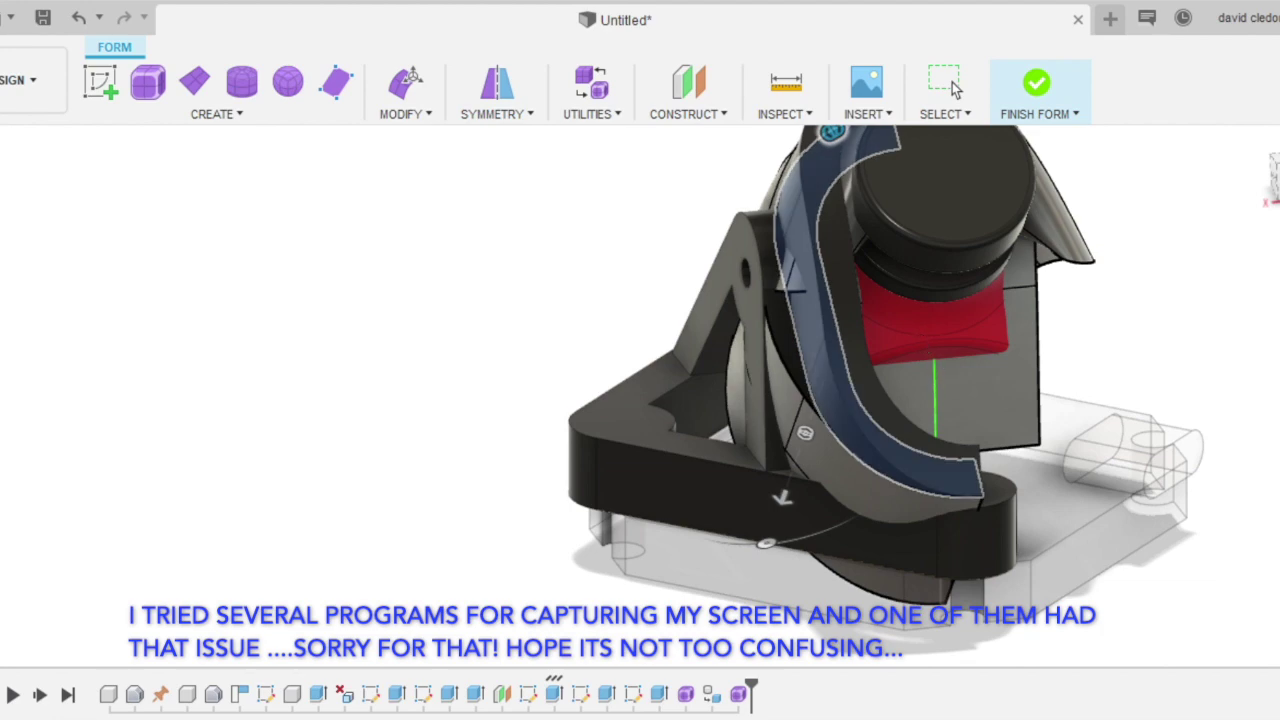
middle_click_drag(592, 603, 708, 430, "shift")
key("Escape")
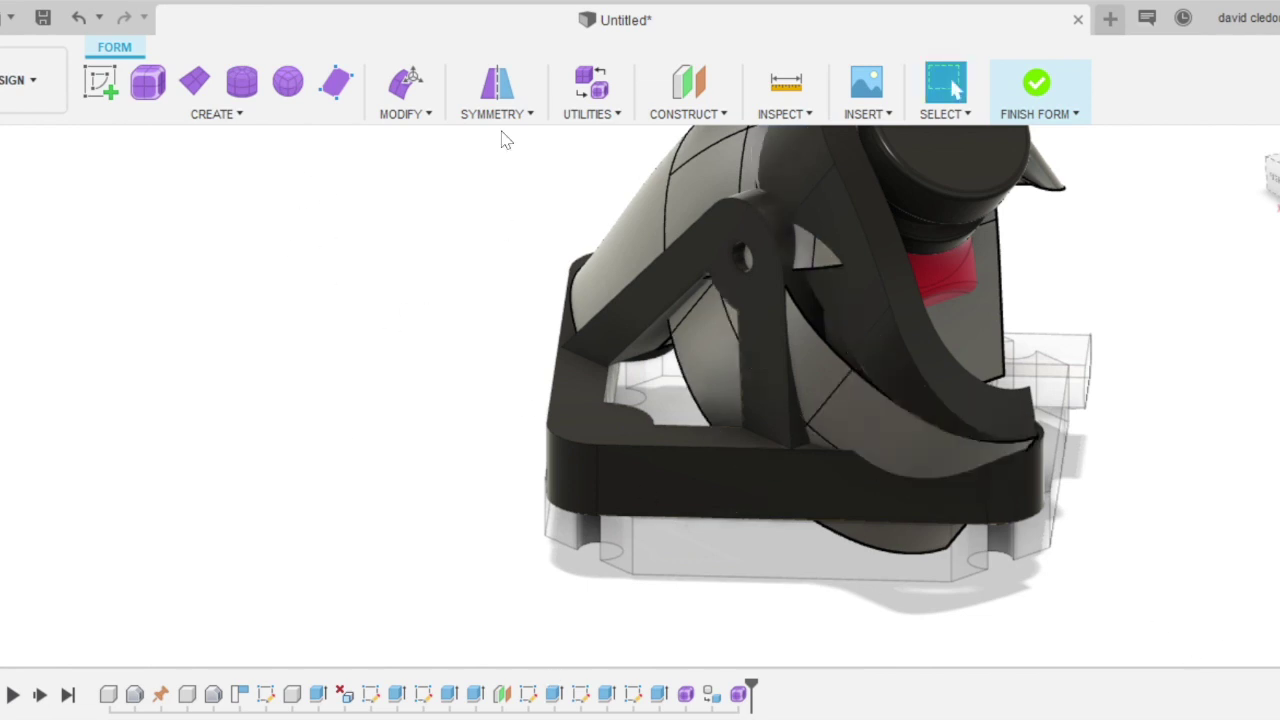
Try pulling the end edge of the form's side flap beside the hinge arm outward, and undo the move.
key("Return")
left_click(805, 360)
left_click_drag(724, 293, 686, 300)
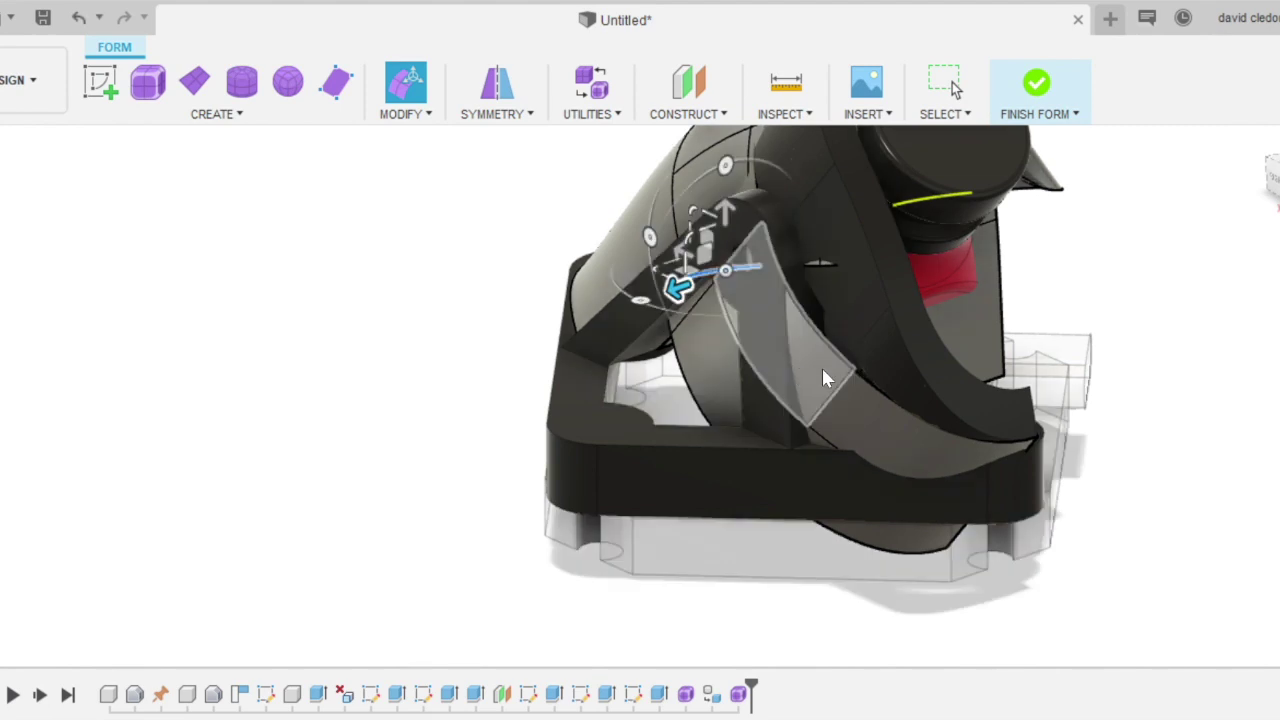
left_click(822, 370)
key("ctrl+z")
key("ctrl+z")
key("ctrl+z")
key("ctrl+z")
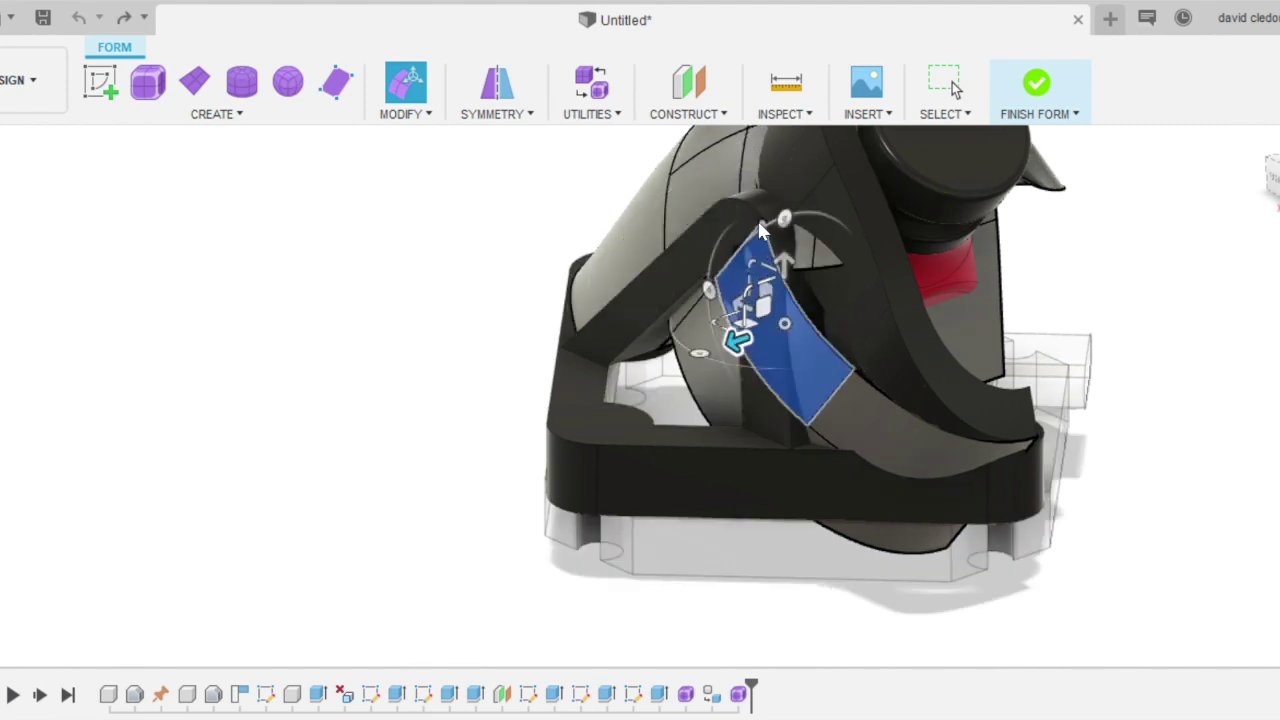
Reshape the form's side flap behind the visor by moving its end vertex inward and raising the inner vertex.
left_click_drag(722, 249, 773, 242)
left_click(861, 366)
left_click_drag(855, 364, 859, 302)
left_click(876, 397)
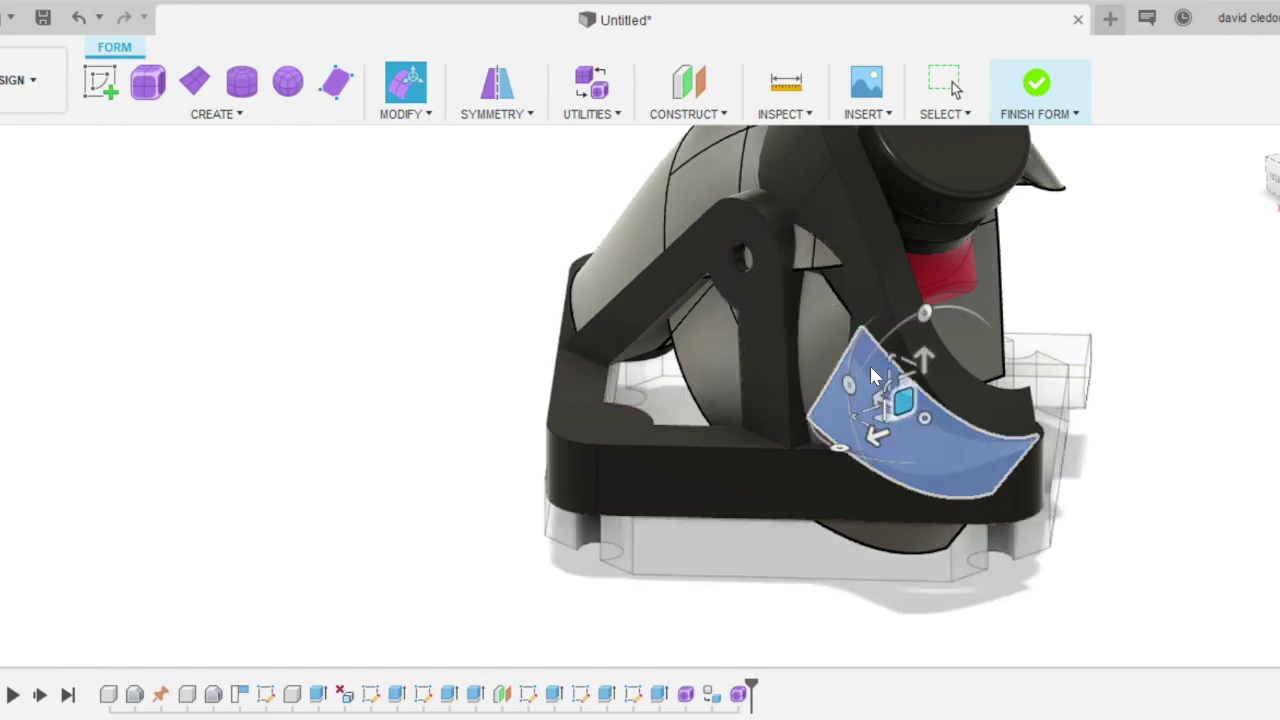
middle_click_drag(580, 478, 514, 421, "shift")
left_click(505, 530)
middle_click_drag(505, 530, 599, 525, "shift")
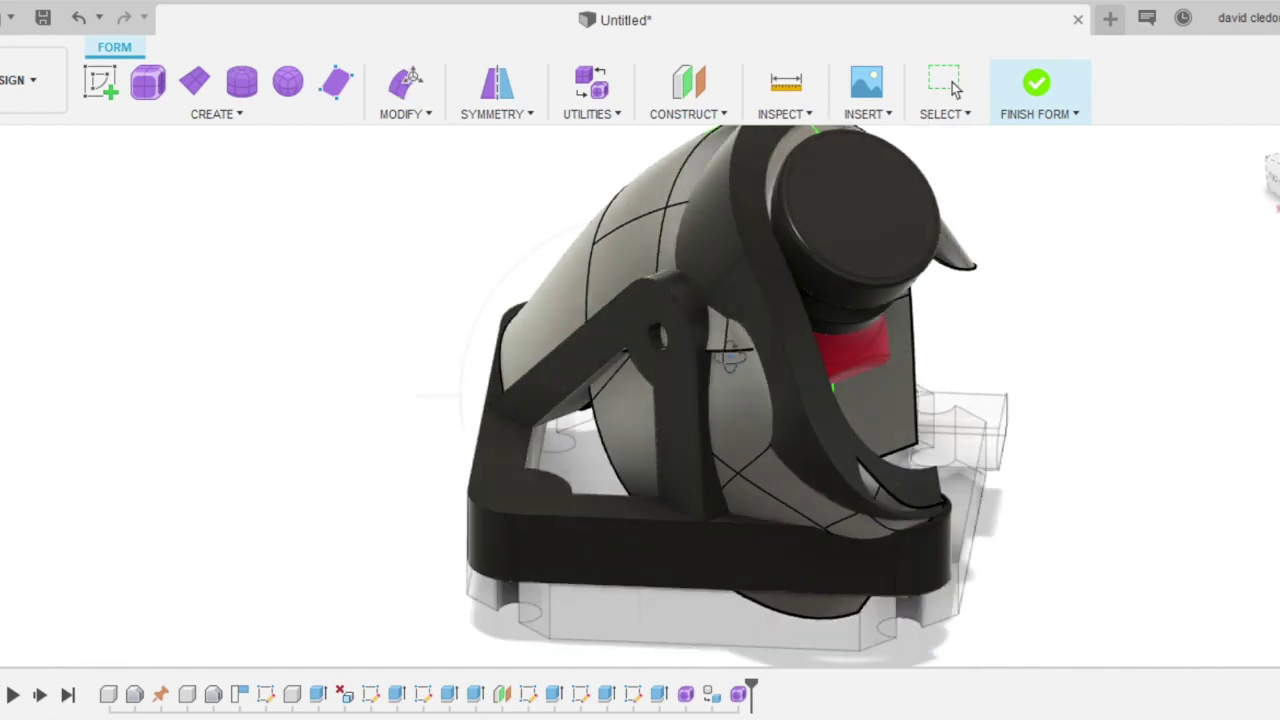
Raise the two middle vertices on the form's rear centreline outward with Edit Form to round the shell's side profile.
scroll(768, 391, "down", 2)
mouse_move(837, 399)
middle_mouse_down("shift")
mouse_move(730, 405)
mouse_move(837, 399)
middle_mouse_up("shift")
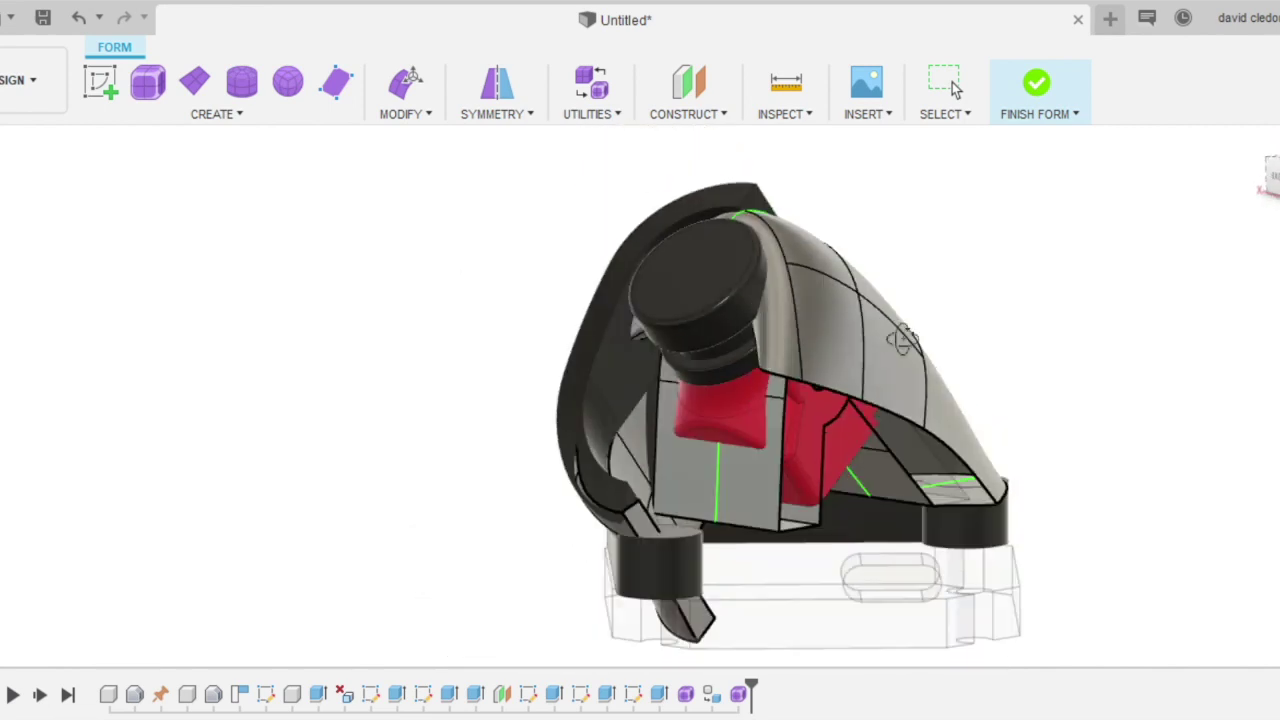
middle_click_drag(885, 283, 706, 298, "shift")
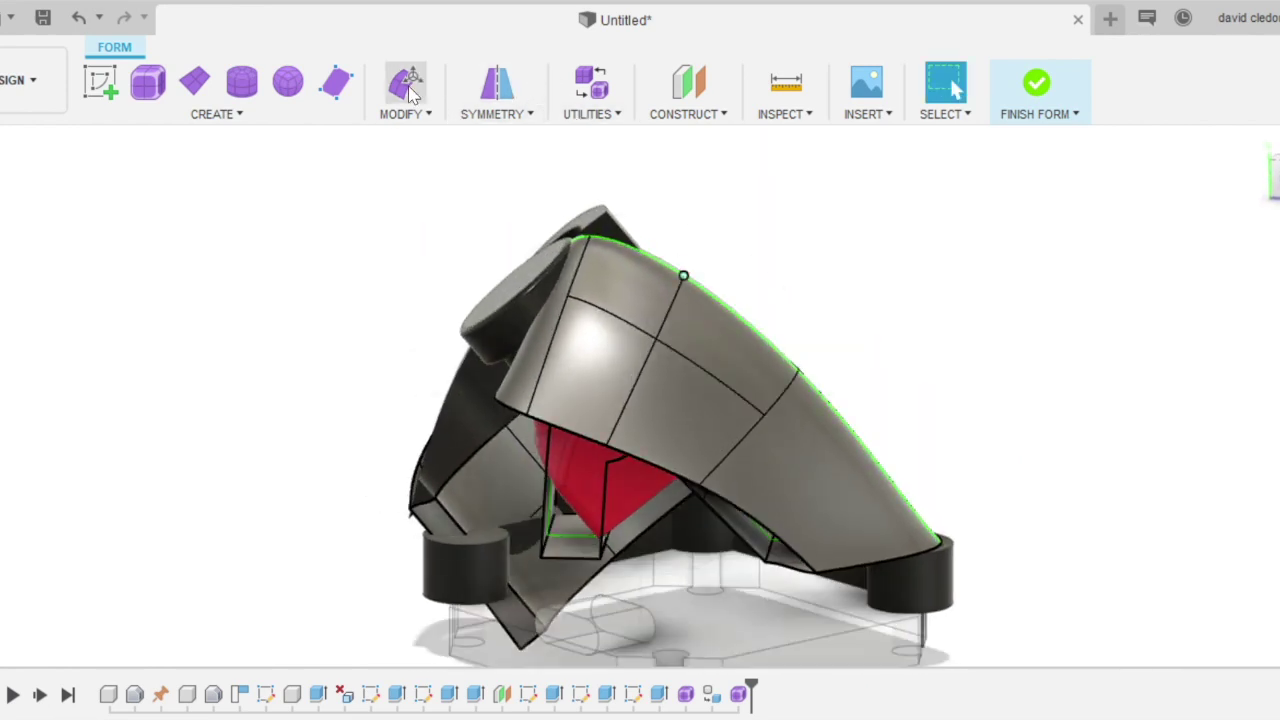
left_click_drag(712, 253, 915, 314)
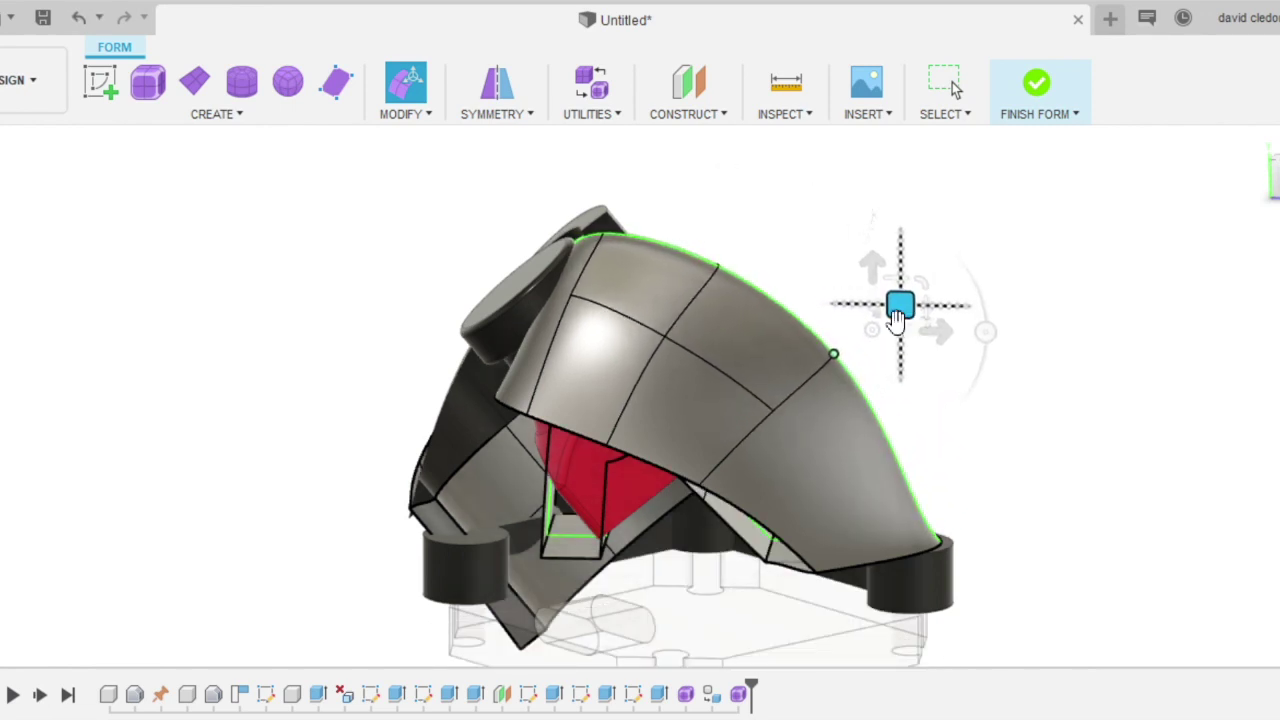
left_click(721, 269)
left_click_drag(753, 255, 764, 243)
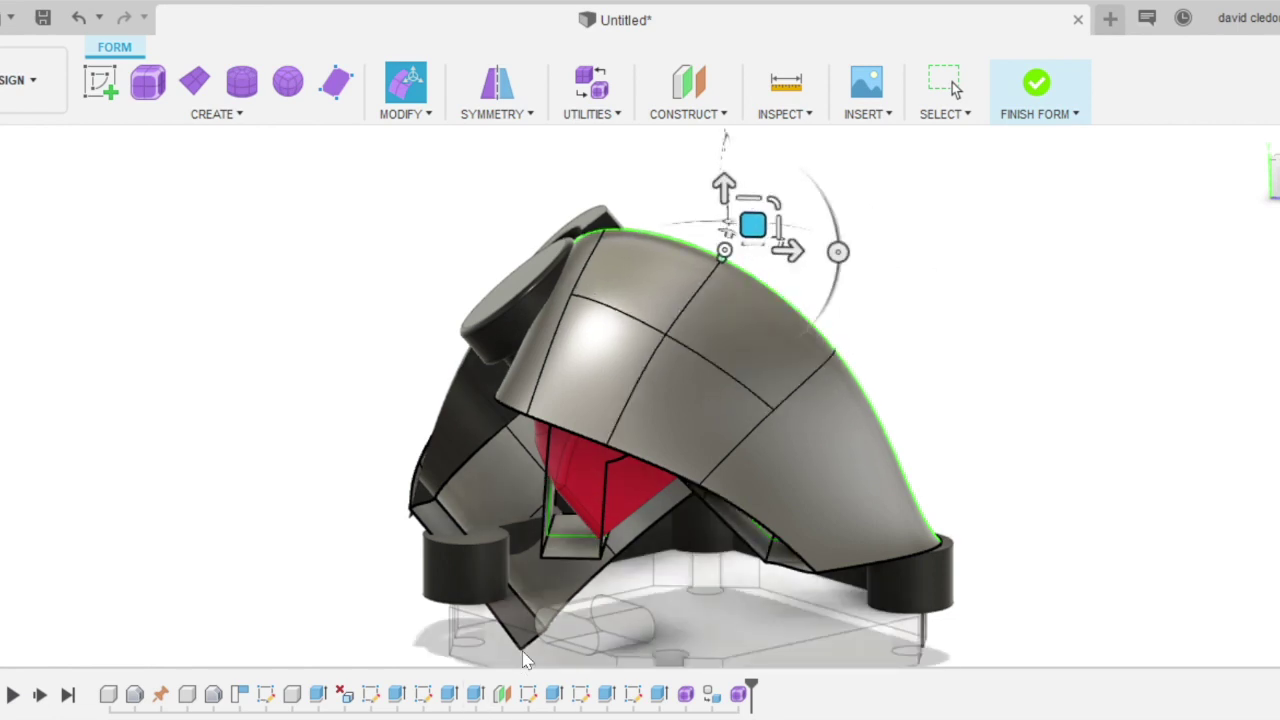
Move the upper and lower inner vertices on one side of the form's back outward to widen the symmetric shell.
middle_click_drag(515, 655, 540, 298, "shift")
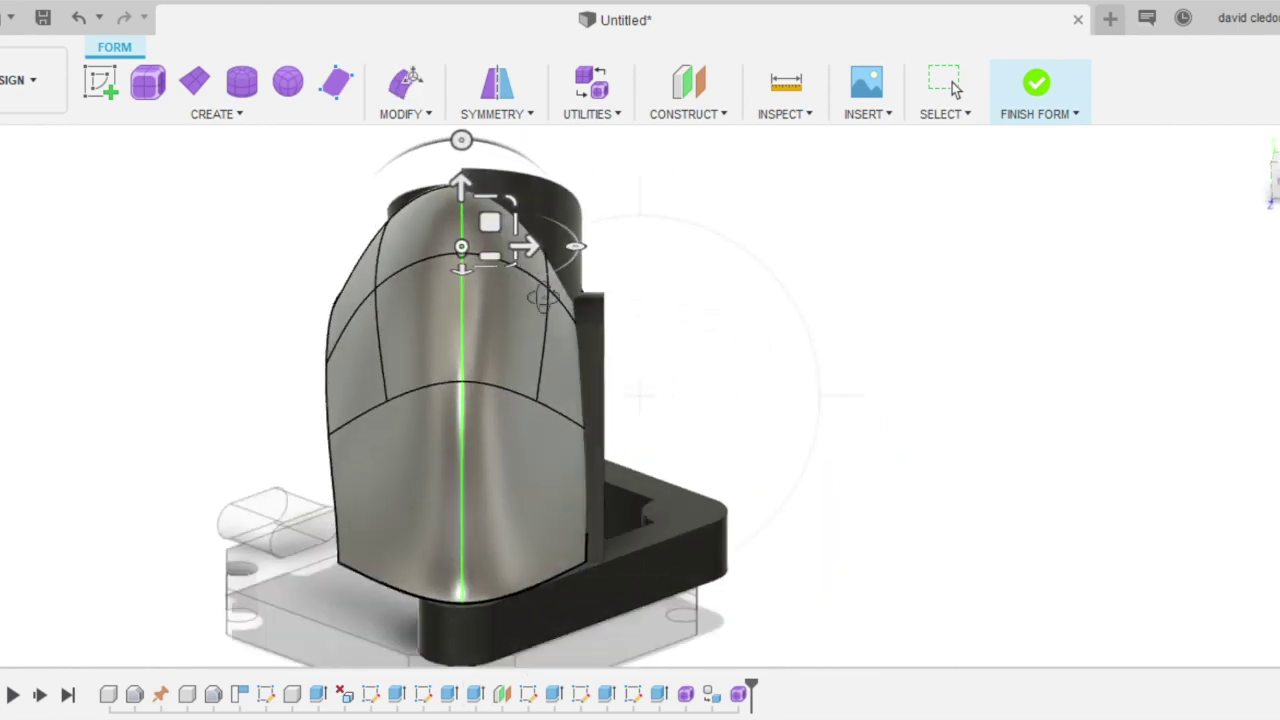
left_click(548, 290)
left_click_drag(590, 283, 612, 276)
left_click(550, 399)
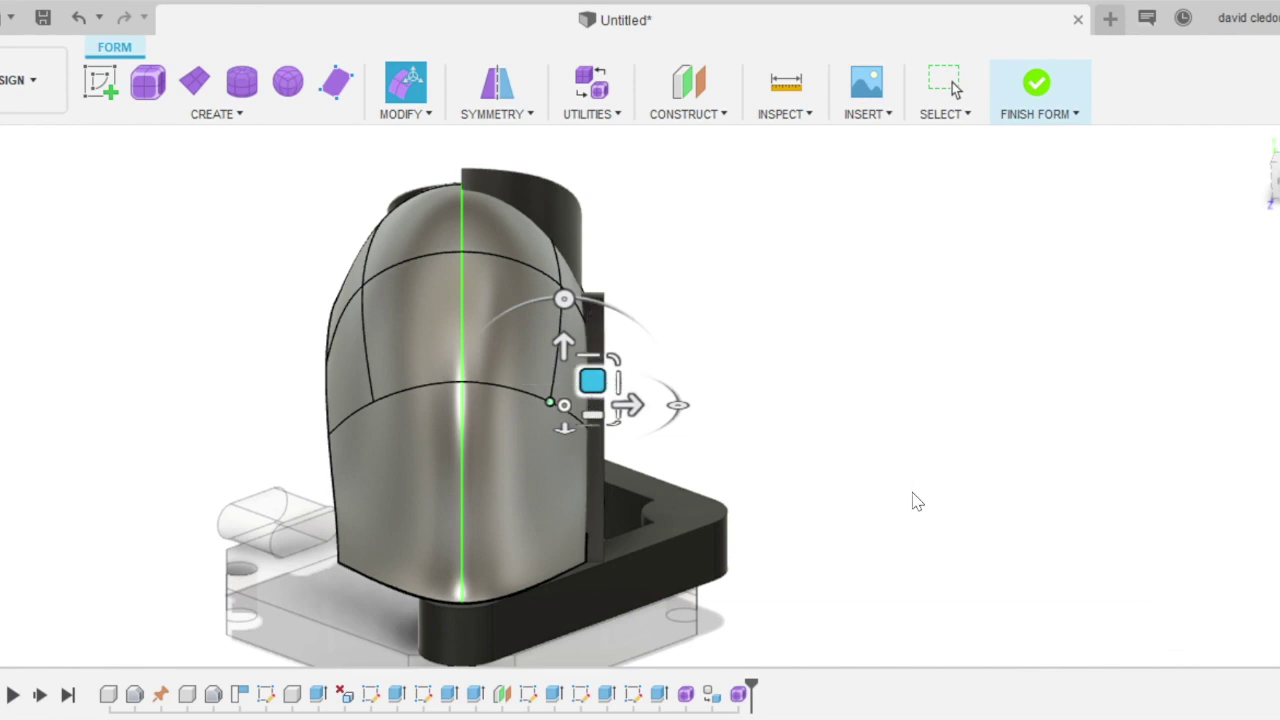
key("Escape")
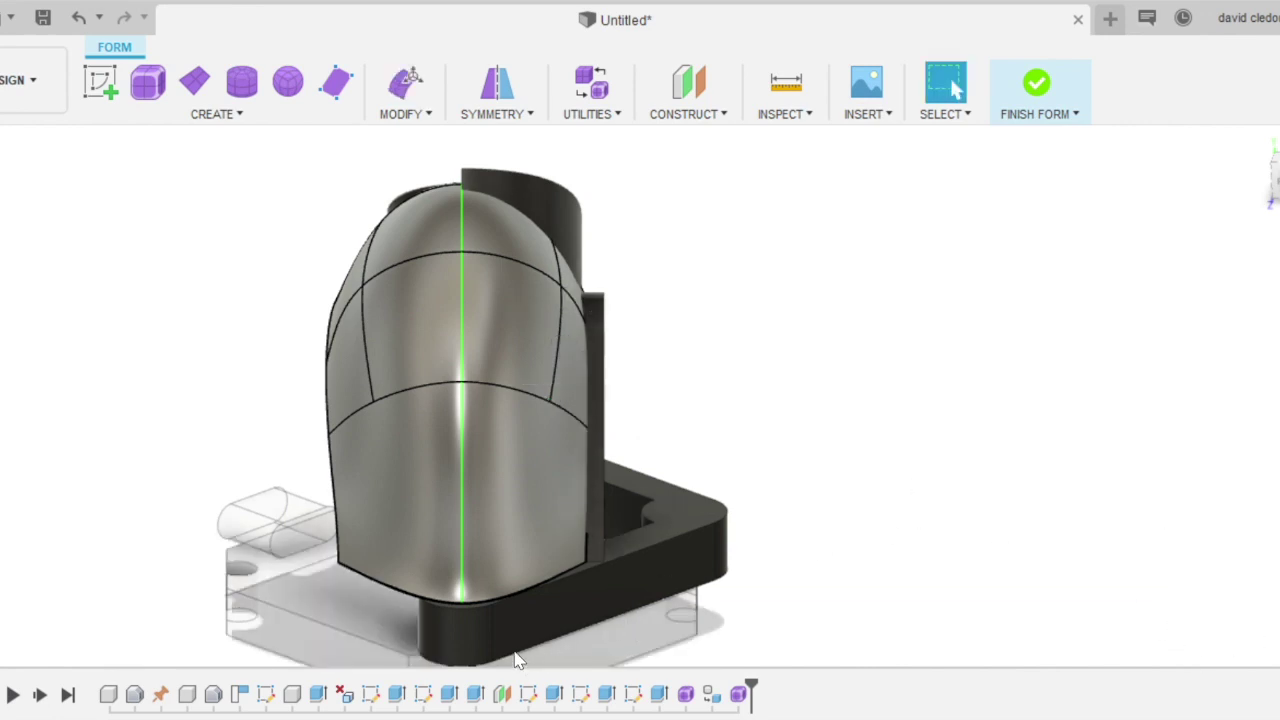
Finish editing the form and return to solid modelling.
middle_click_drag(624, 304, 249, 191, "shift")
scroll(686, 392, "down", 2)
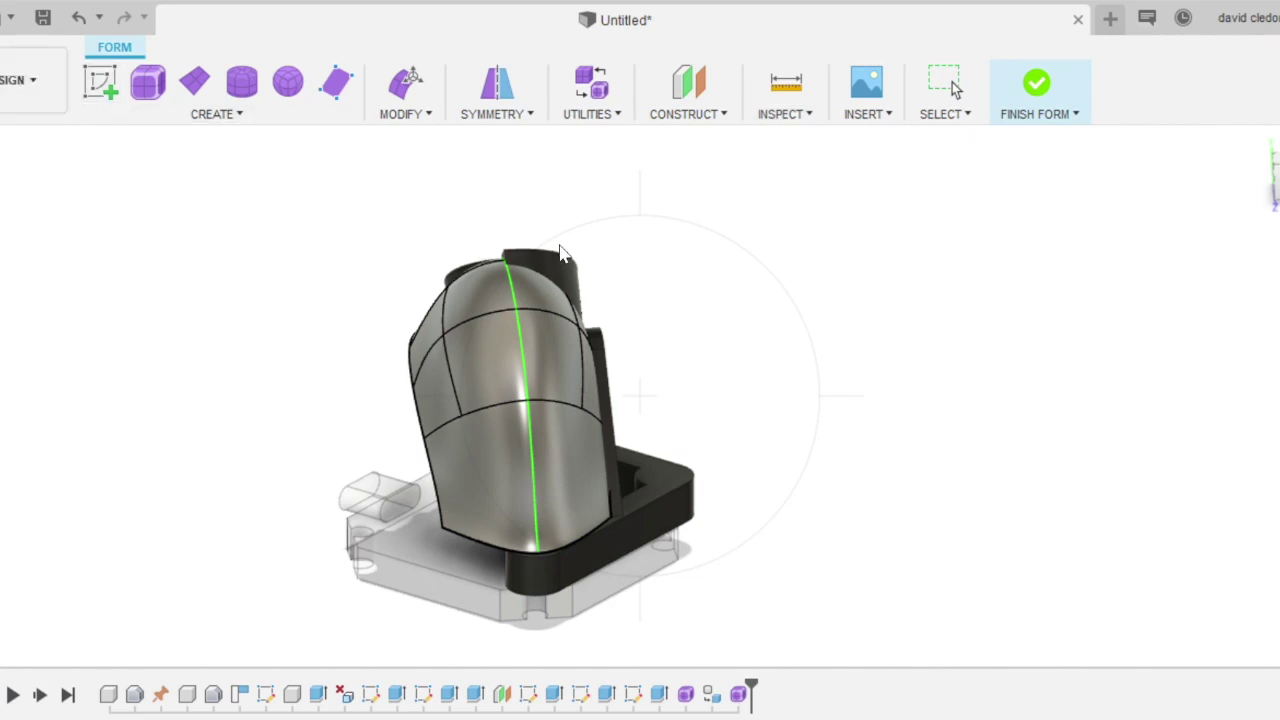
left_click(1036, 85)
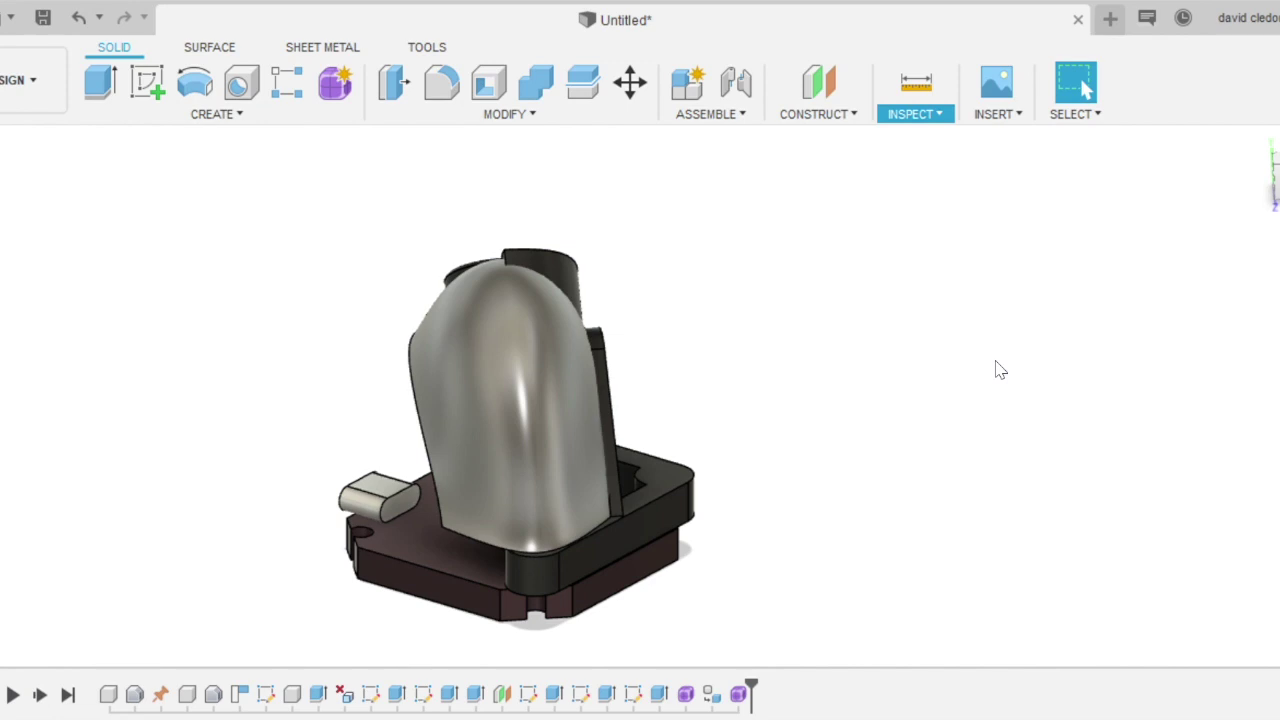
Create a section analysis on the vertical centre plane and examine the inside of the shell from the side.
middle_click_drag(484, 535, 755, 502, "shift")
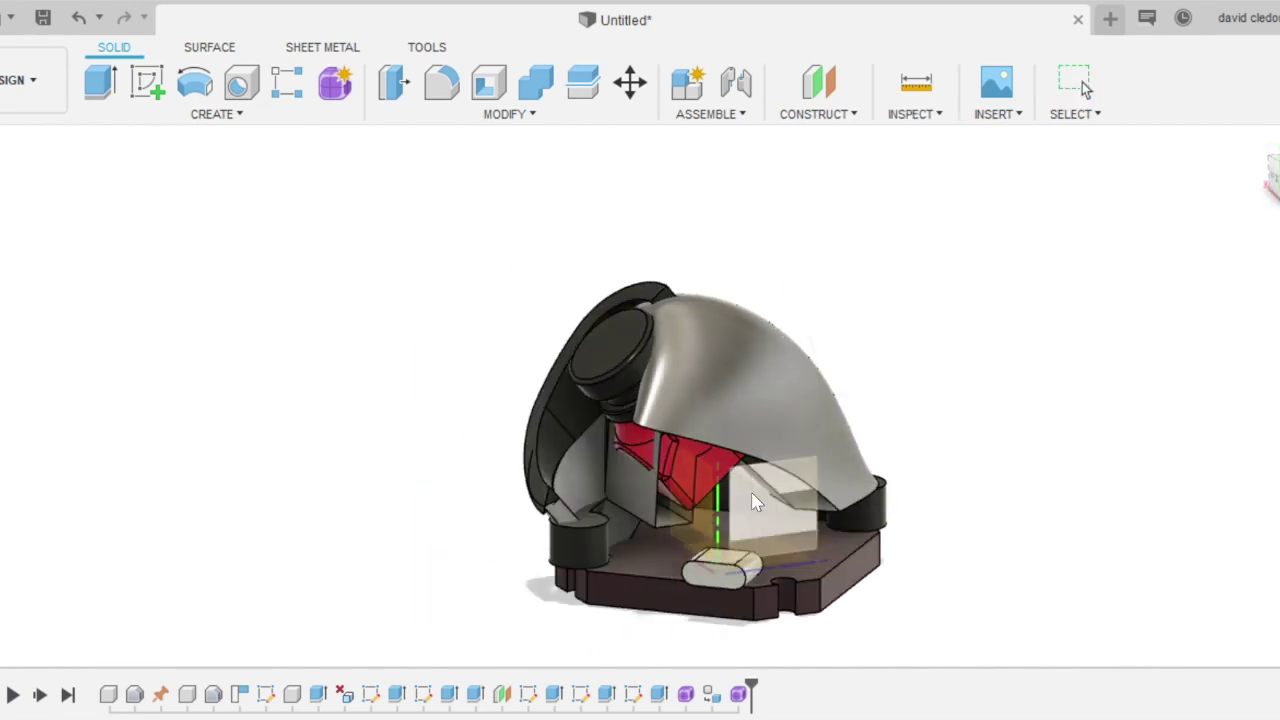
left_click(790, 530)
scroll(794, 510, "up", 3)
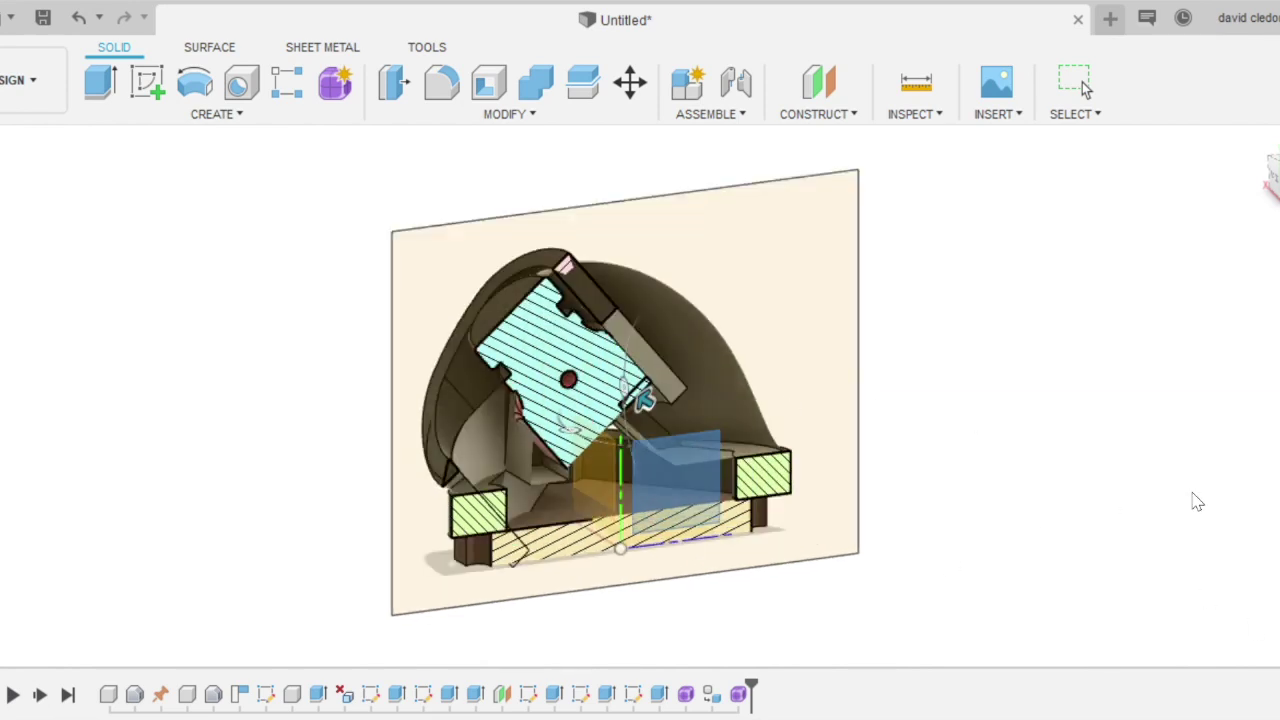
key("Return")
middle_click_drag(520, 544, 514, 406, "shift")
scroll(520, 371, "up", 3)
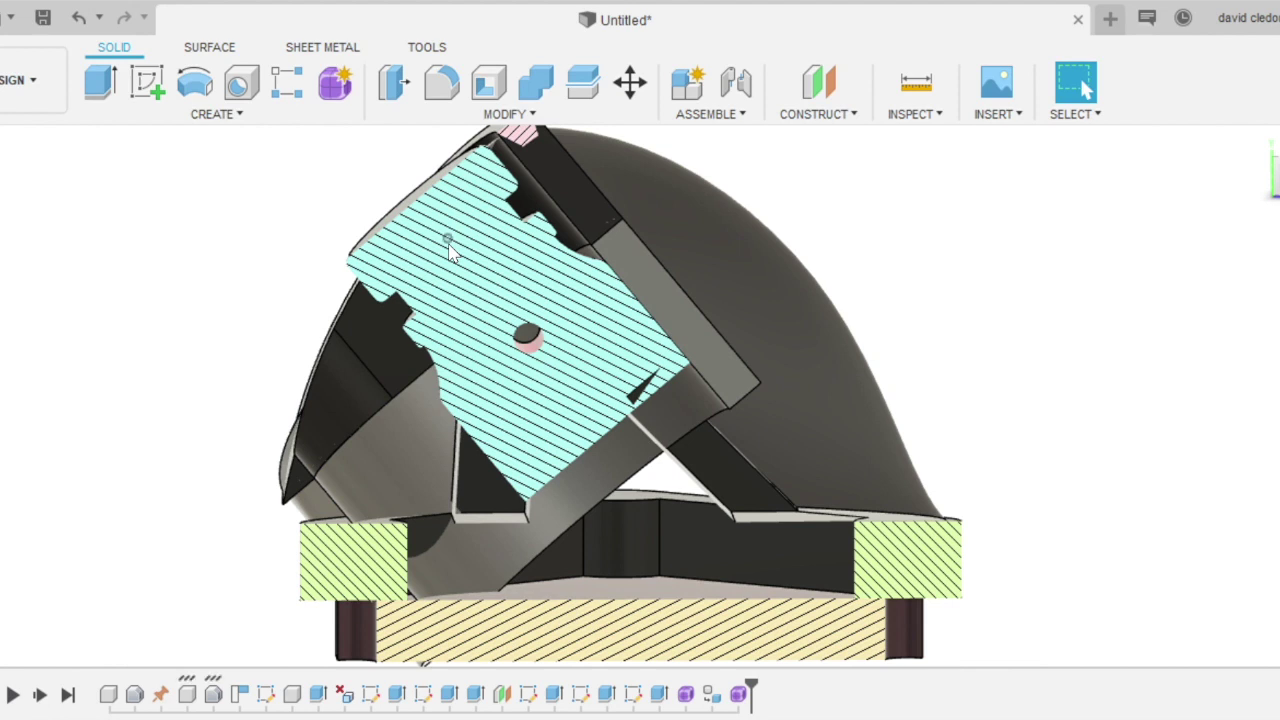
Try rotating the inner body about its hinge to level and back to its tilt, checking clearance inside the sectioned shell.
scroll(450, 253, "down", 2)
middle_click_drag(410, 420, 485, 410, "shift")
left_click(517, 246)
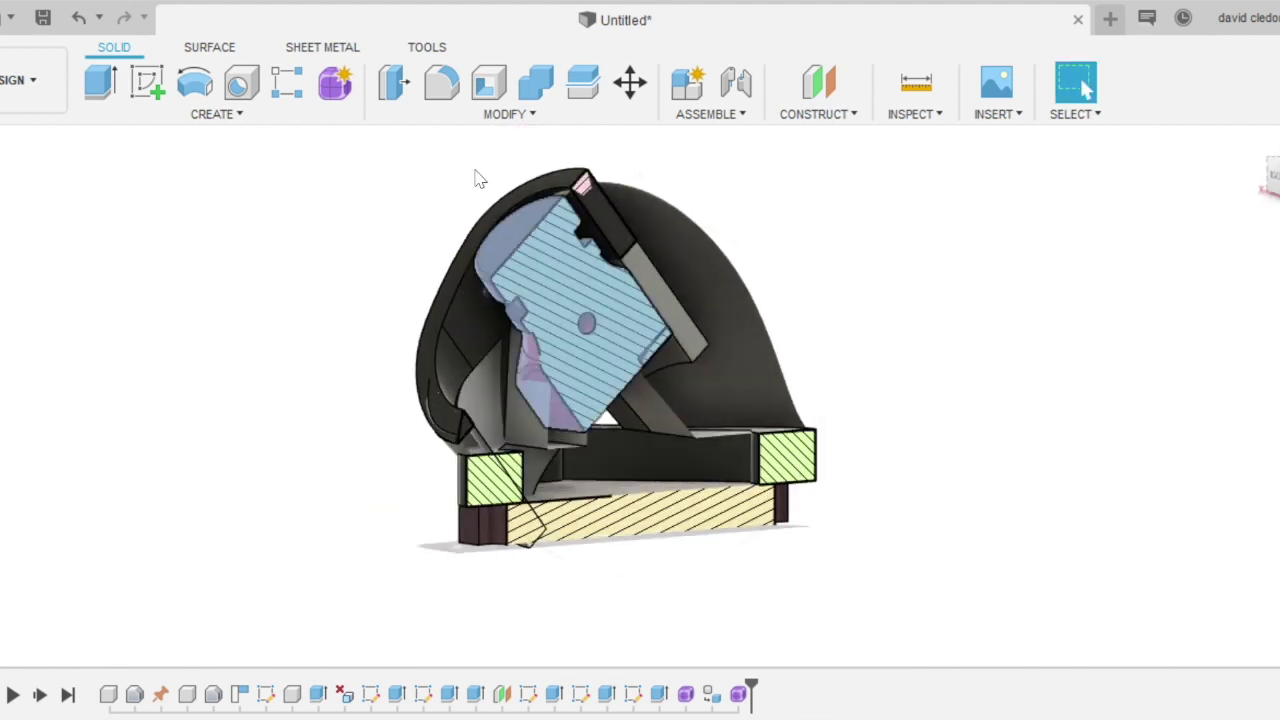
left_click_drag(648, 246, 593, 238)
middle_click_drag(595, 482, 531, 485, "shift")
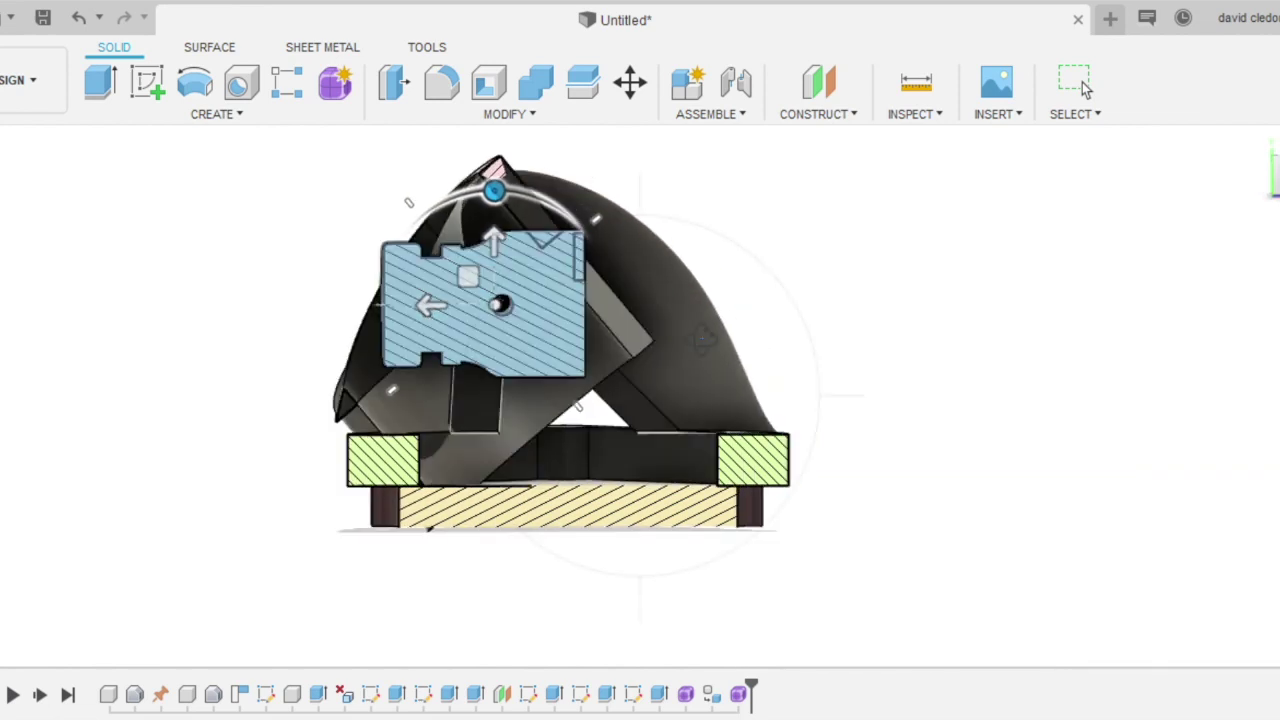
left_click_drag(494, 191, 581, 259)
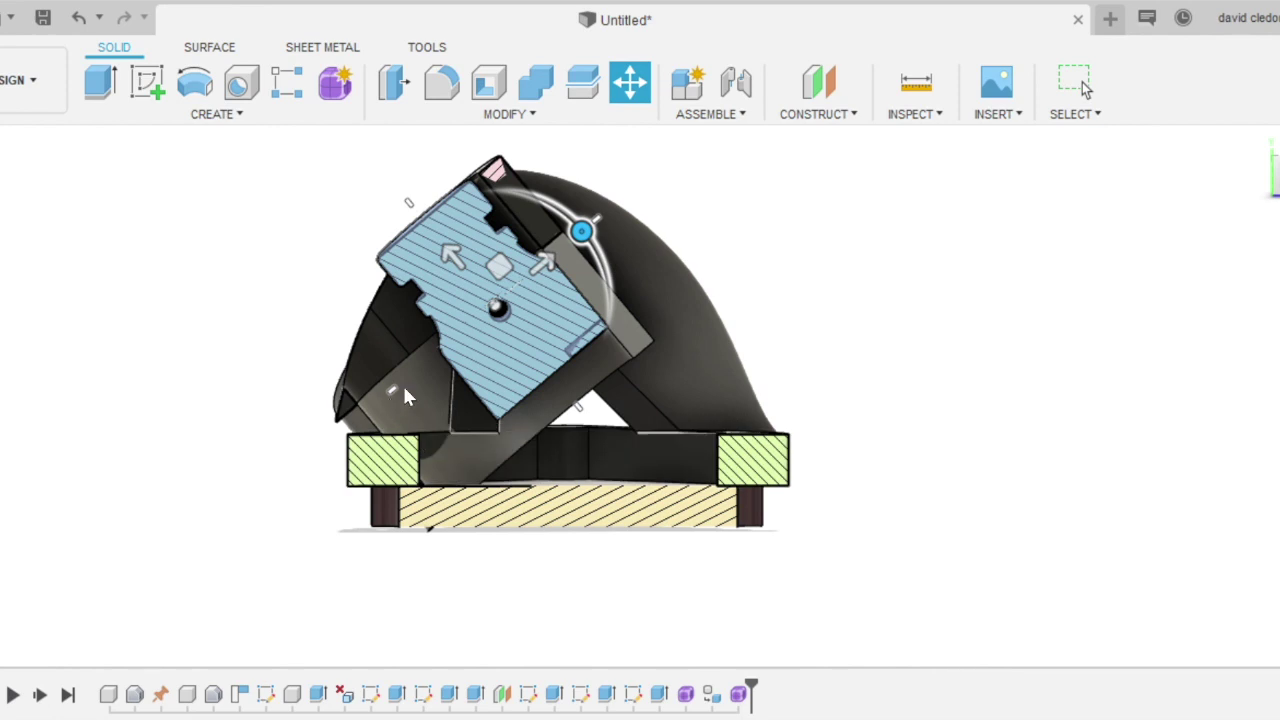
scroll(507, 204, "up", 1)
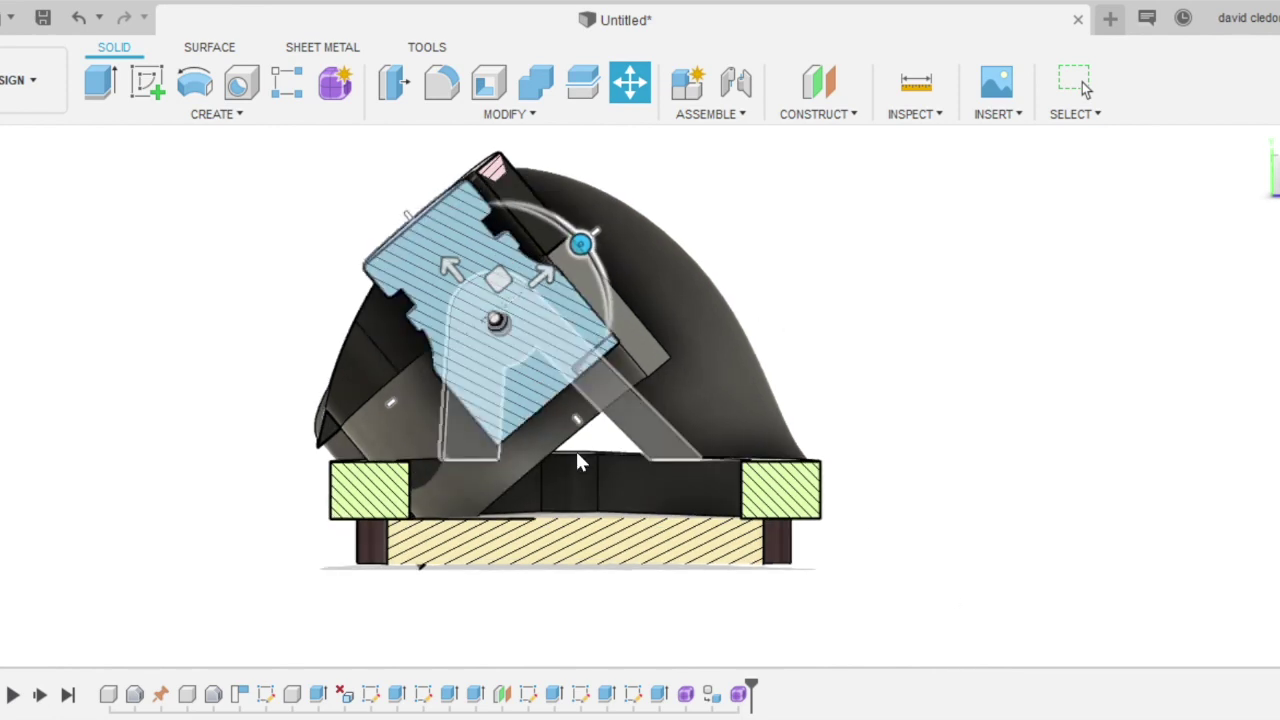
middle_click_drag(517, 655, 659, 392, "shift")
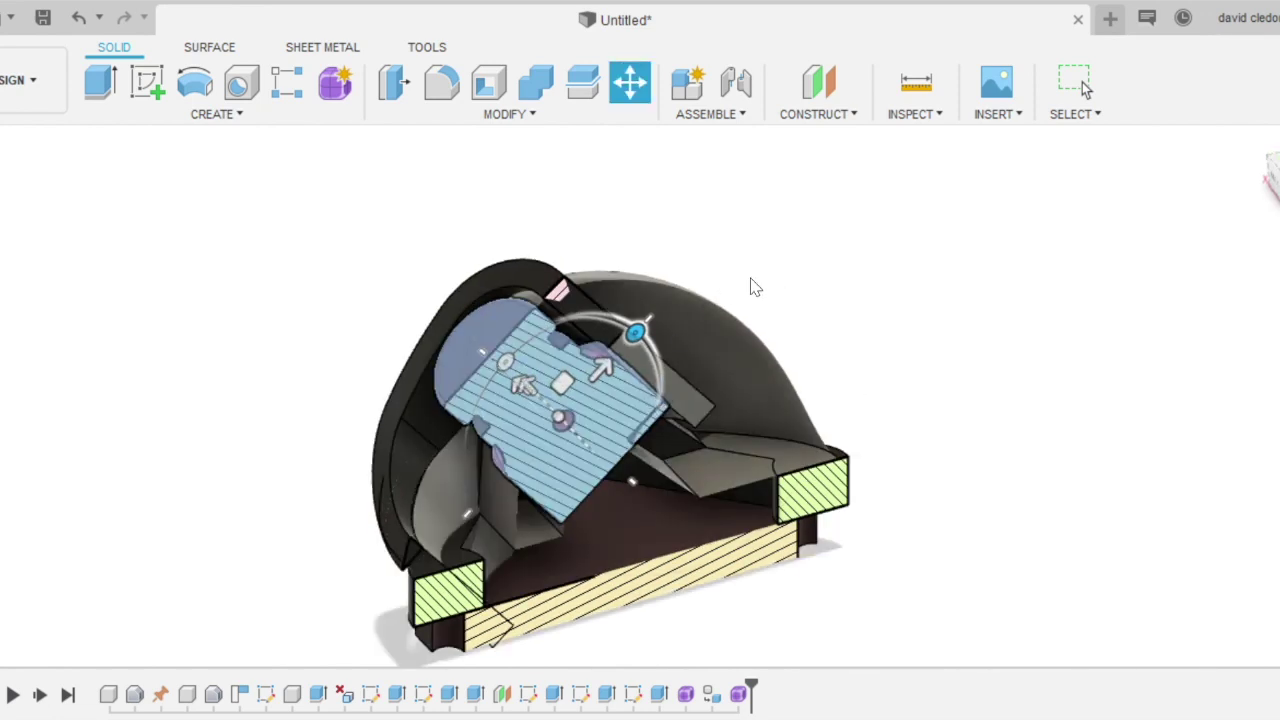
left_click(1158, 593)
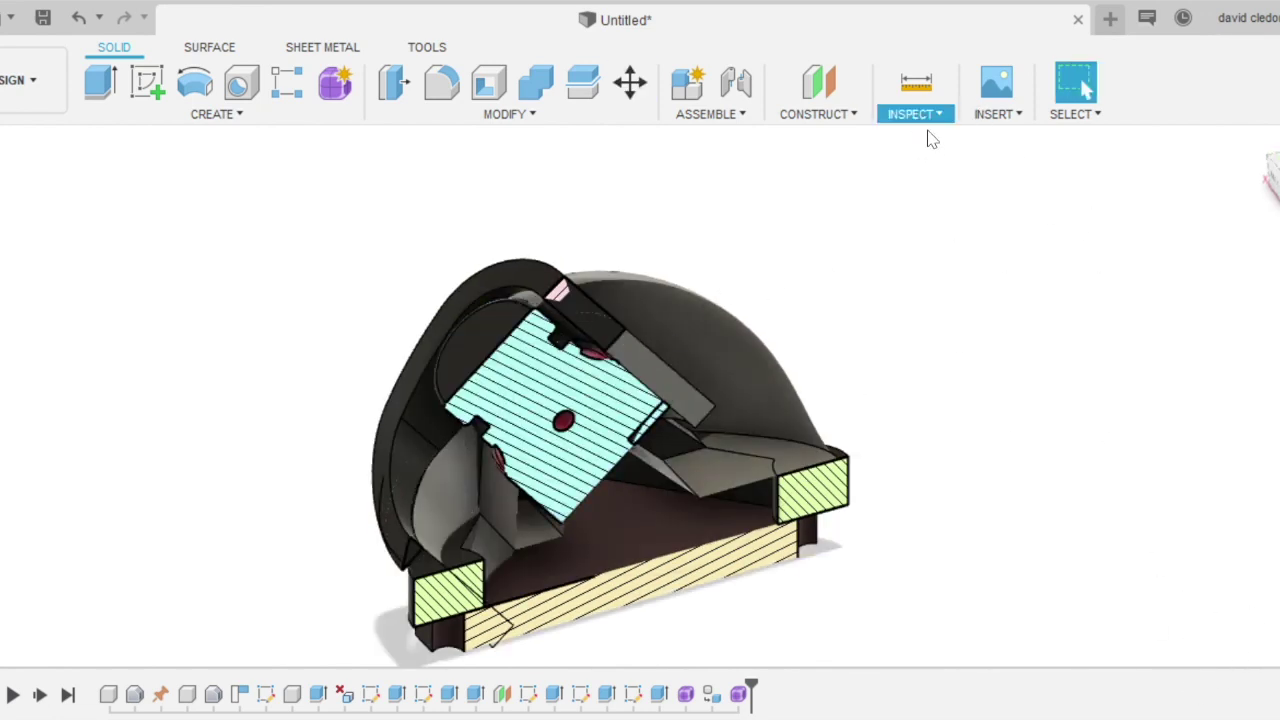
Shift the section plane 70 mm sideways off the model and close the section analysis.
scroll(736, 500, "down", 3)
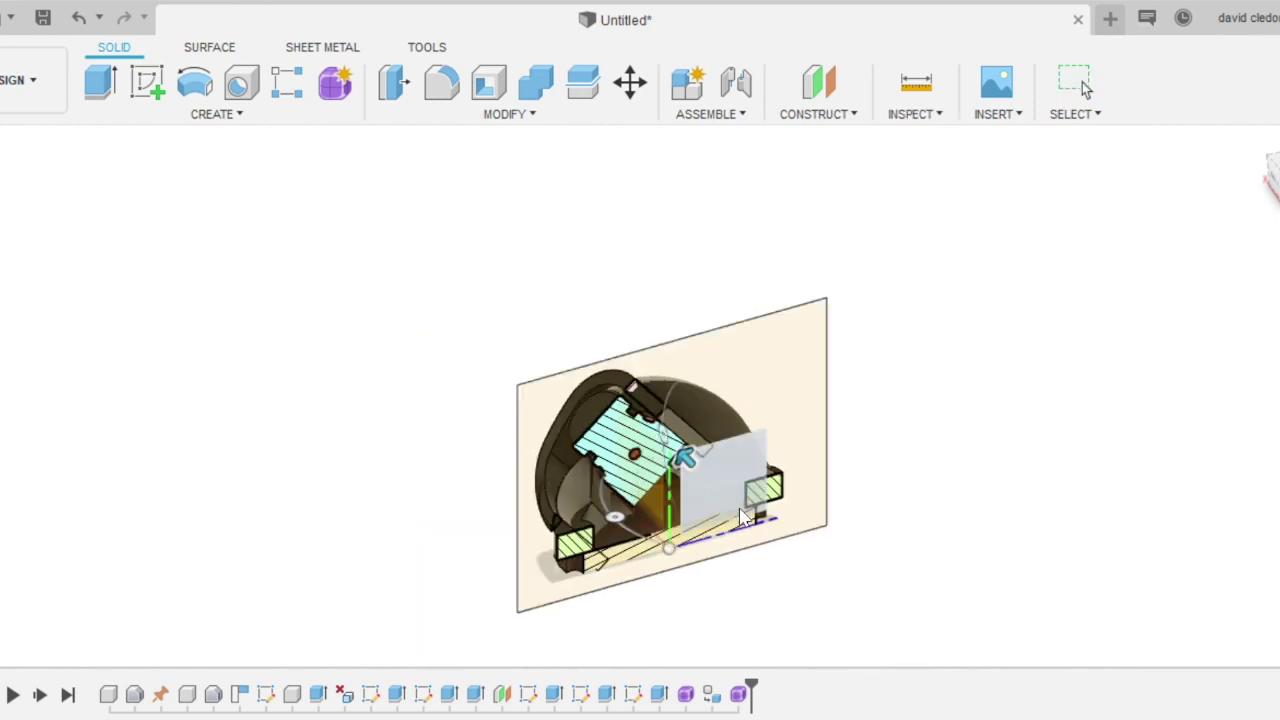
left_click_drag(697, 474, 906, 619)
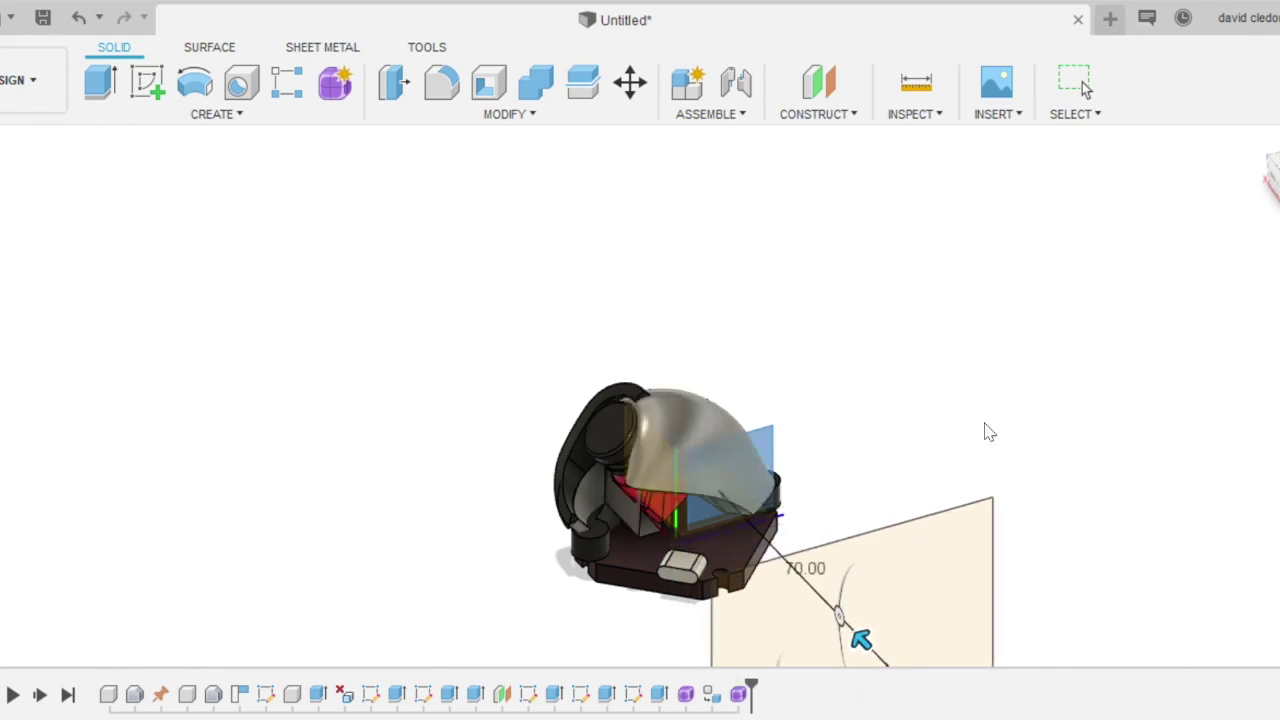
key("Escape")
scroll(712, 489, "up", 2)
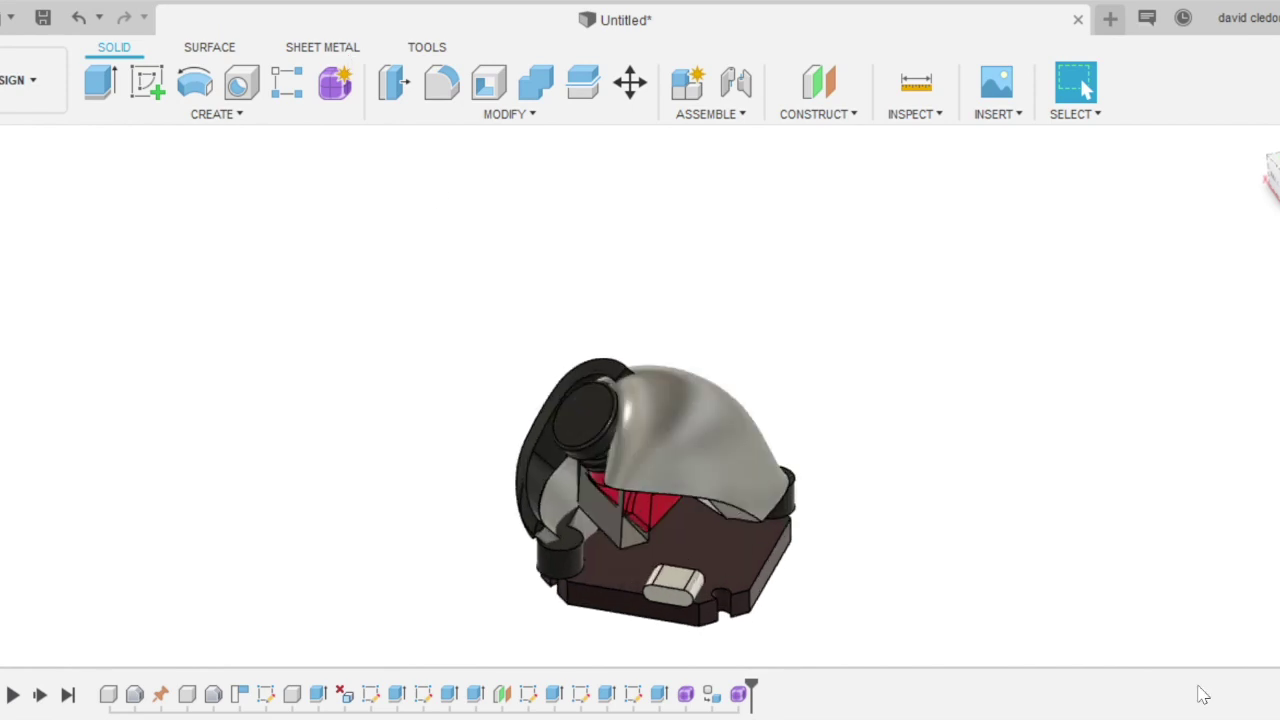
Reopen the form for editing and select the large outer faces along one side of the shell.
scroll(683, 565, "up", 3)
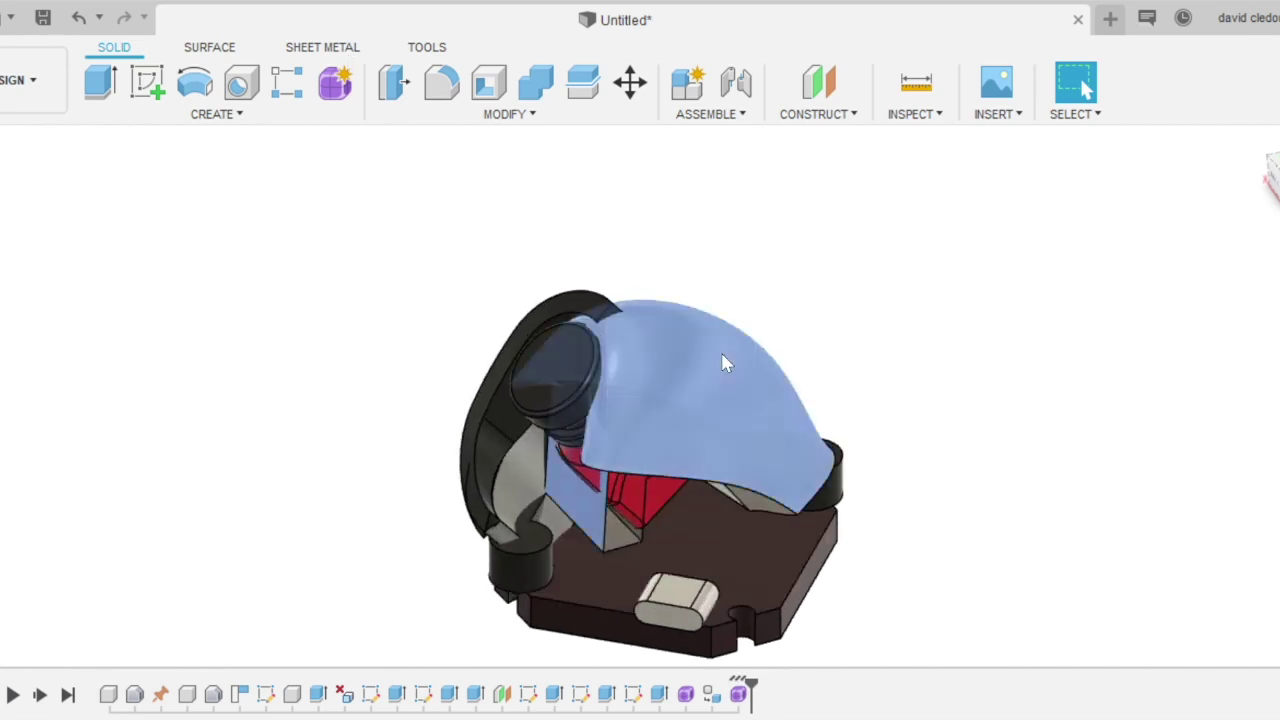
double_click(714, 496)
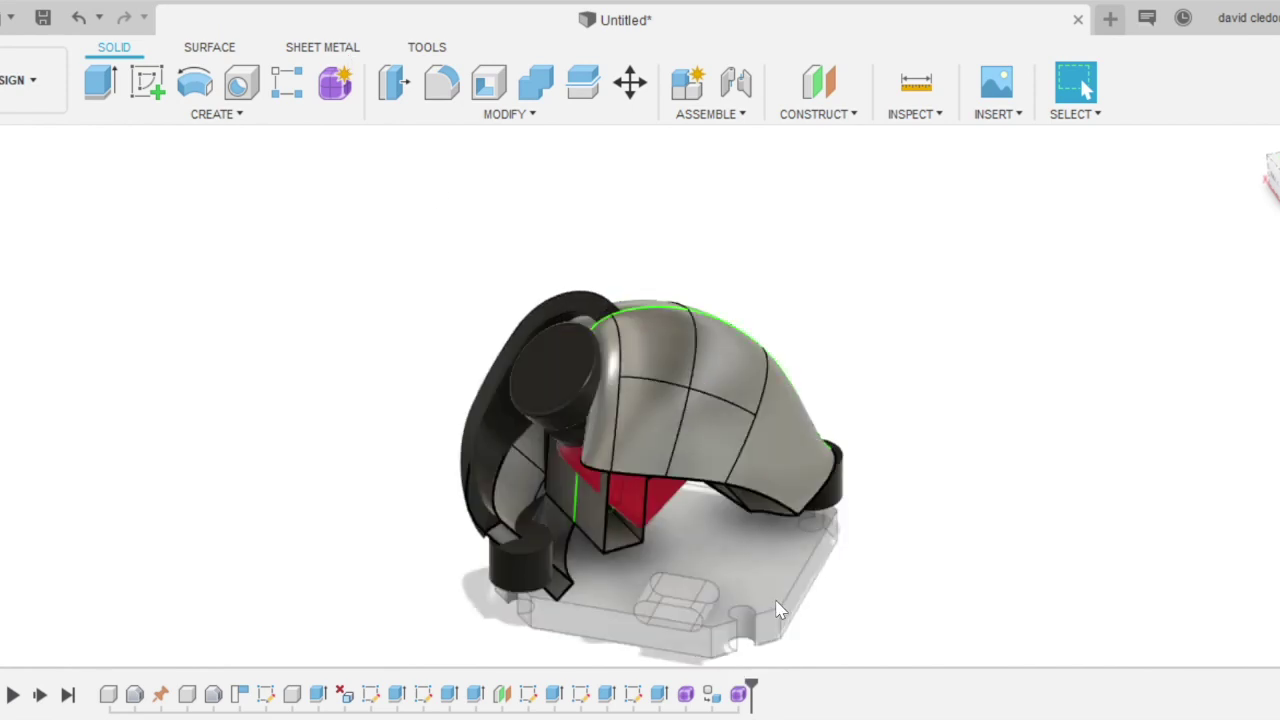
scroll(385, 327, "up", 2)
scroll(386, 428, "down", 2)
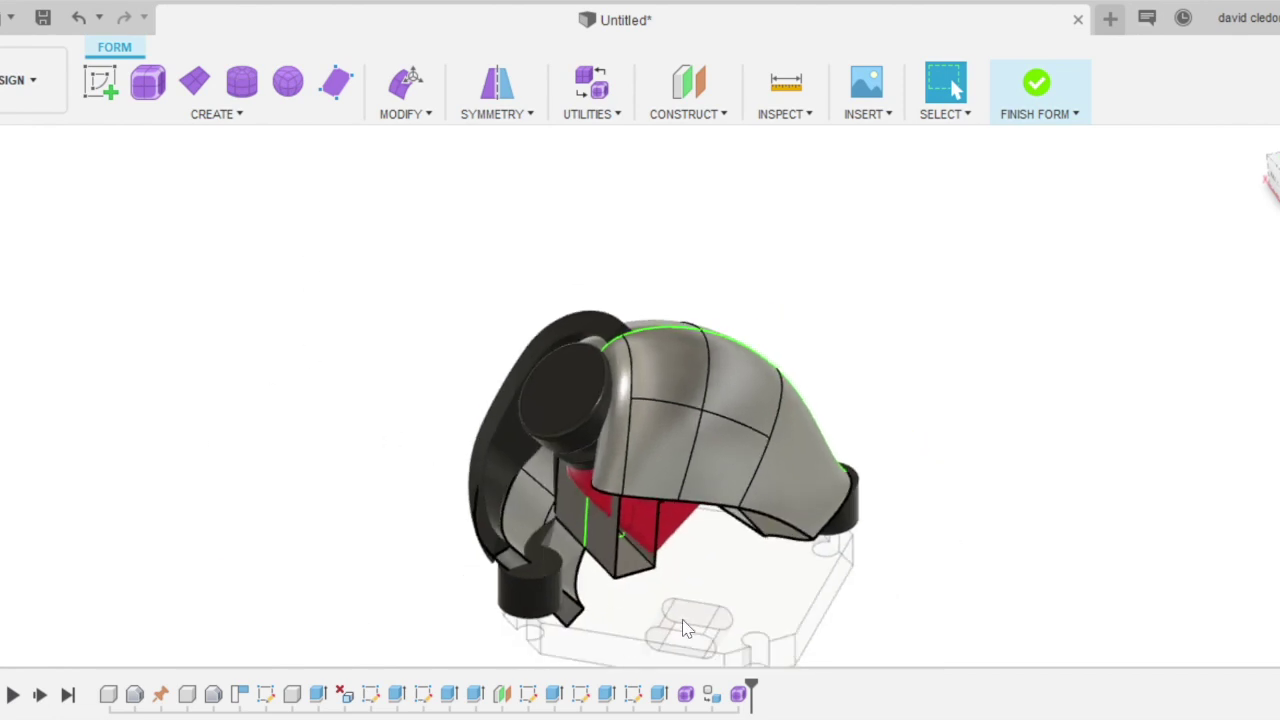
middle_click_drag(502, 636, 672, 326, "shift")
left_click(673, 385)
left_click(668, 470, "shift")
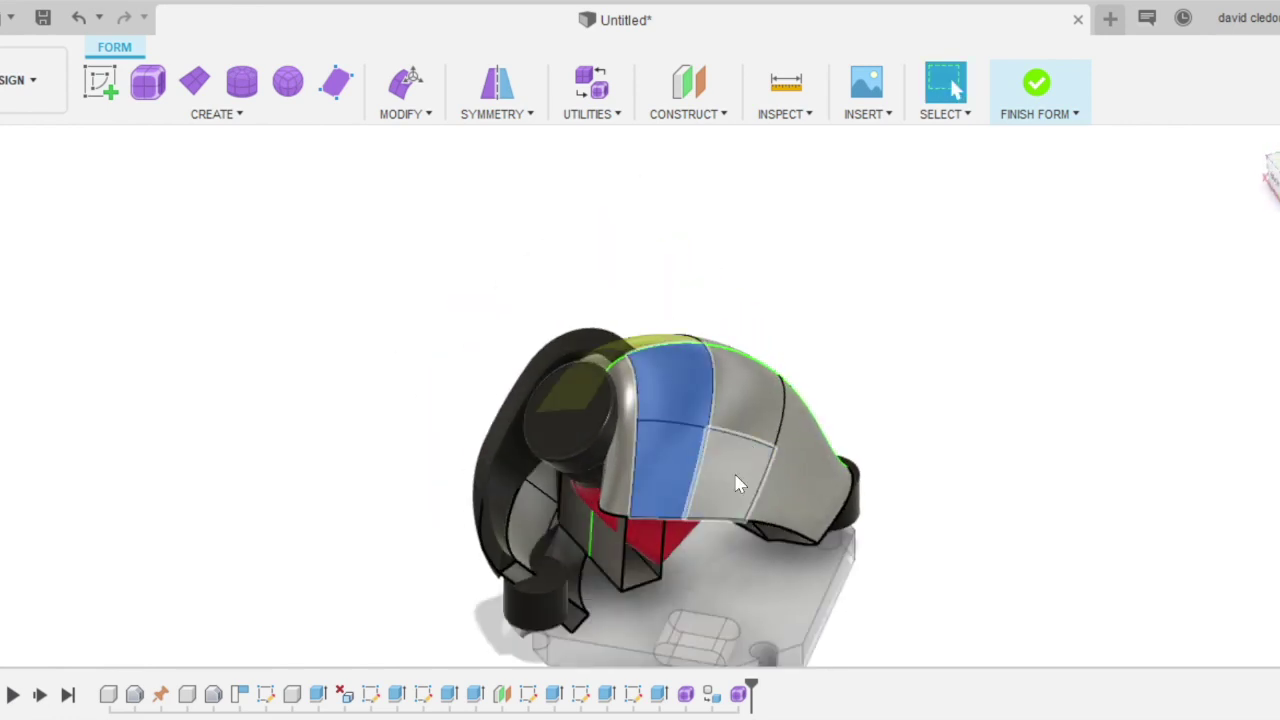
left_click(740, 483, "shift")
left_click(745, 395, "shift")
left_click(808, 485, "shift")
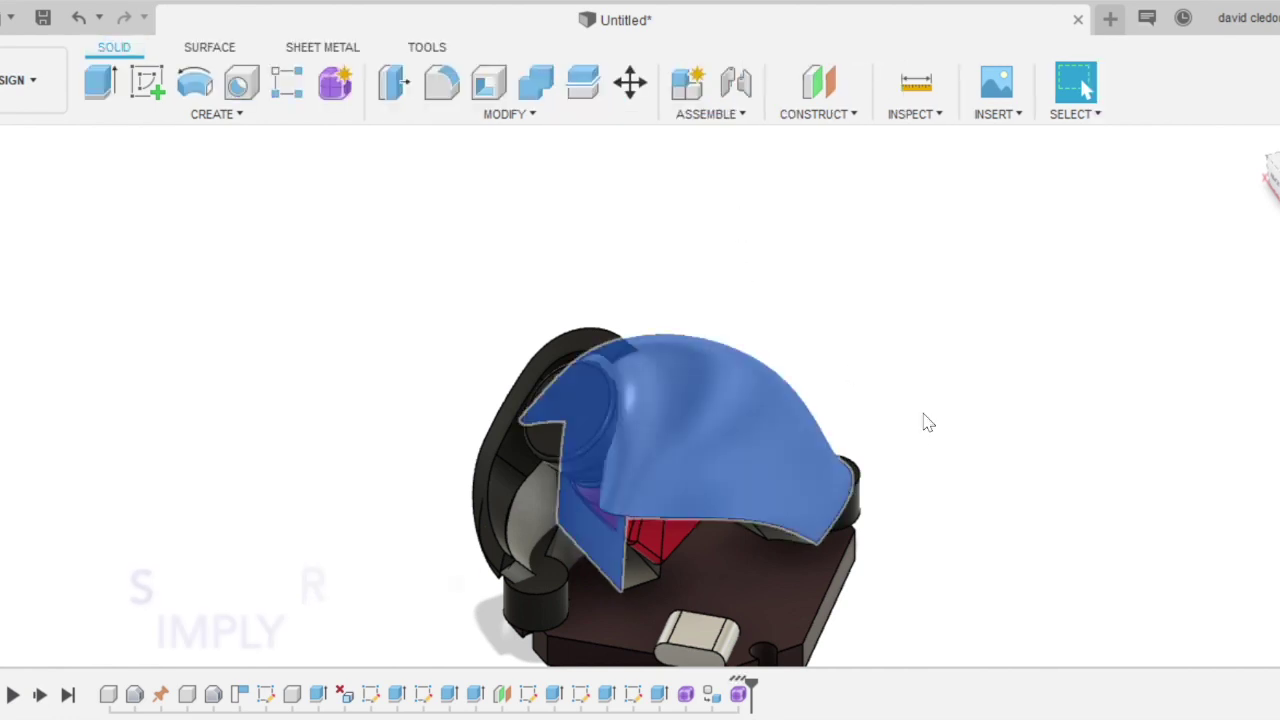
Try to thicken the whole shell surface body by 1.00 and inspect the preview from below.
key("q")
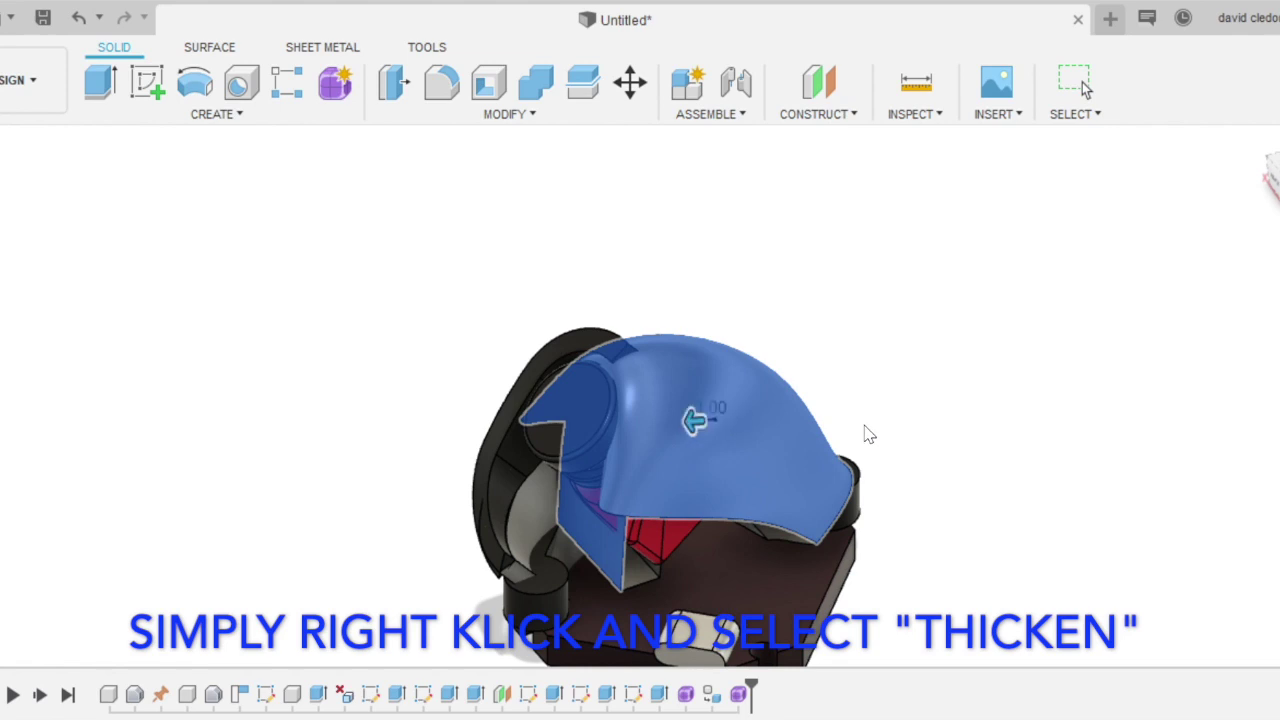
middle_click_drag(519, 662, 805, 250, "shift")
scroll(804, 249, "up", 3)
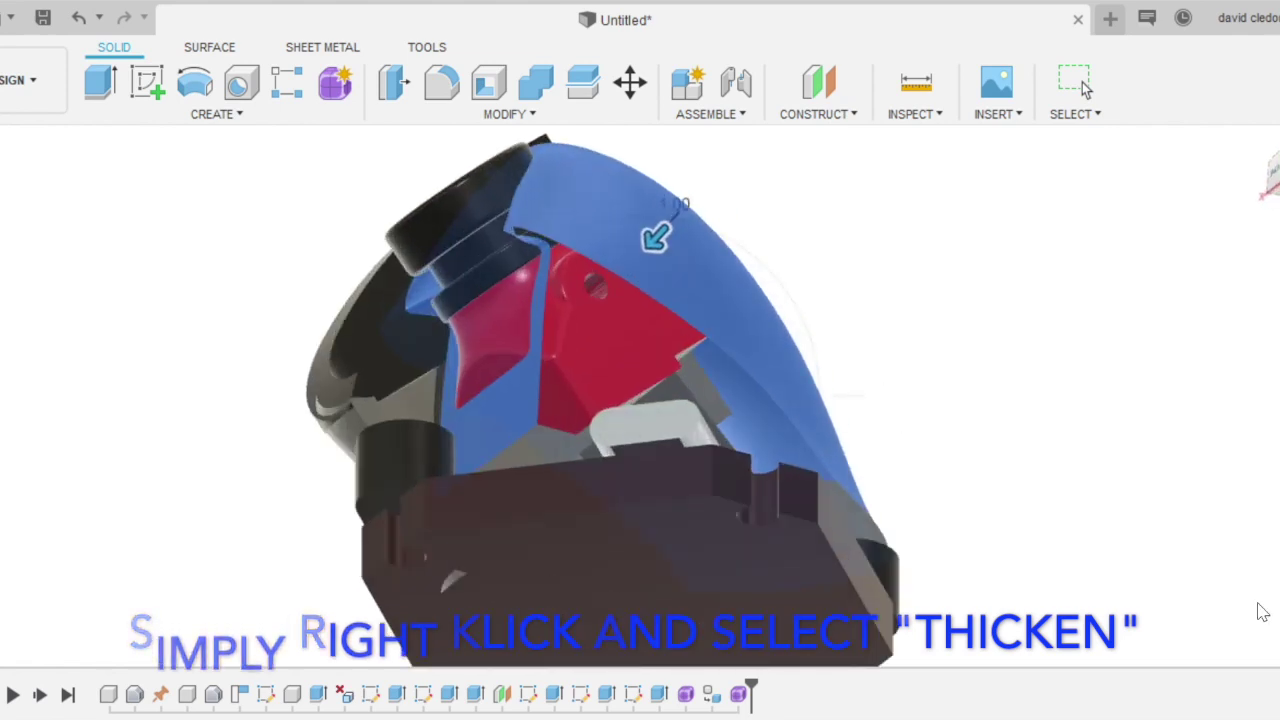
key("Return")
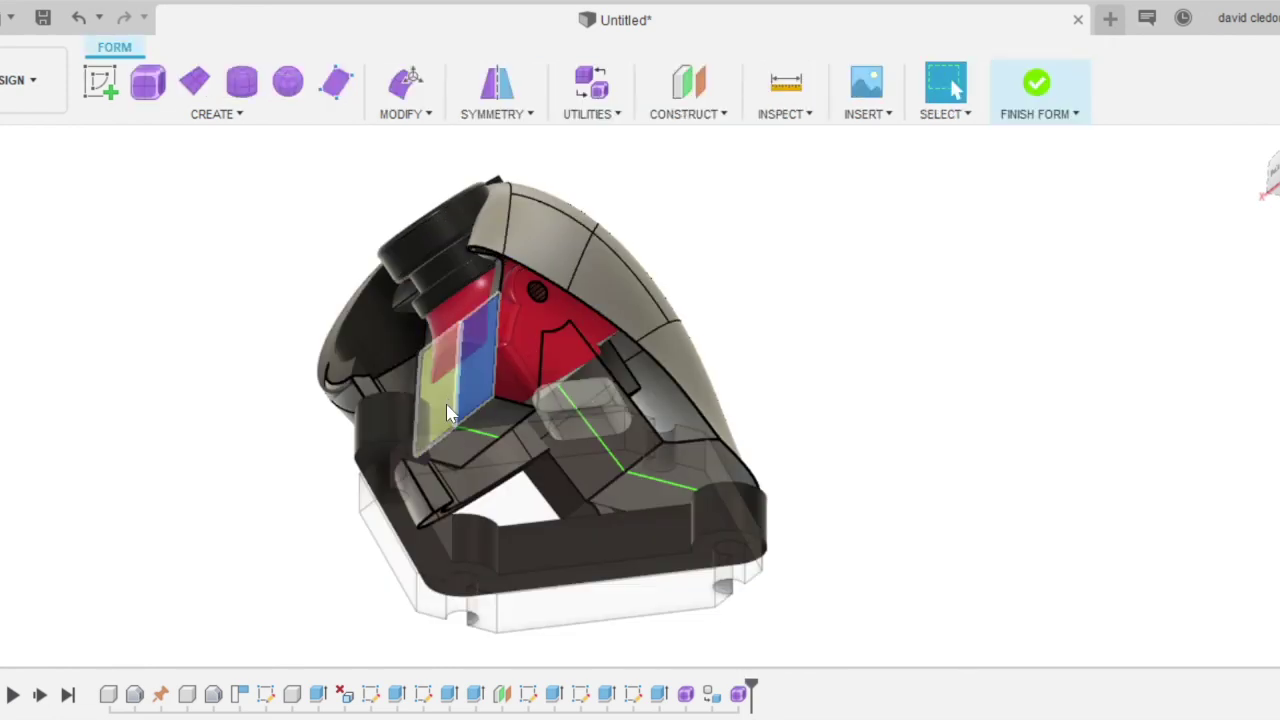
Delete the form's two symmetric front panel faces that cover the red inner part.
scroll(505, 427, "up", 3)
left_click(417, 457, "ctrl")
key("Delete")
Delete the form's sloped inner face and the two floor faces above the rear of the base.
left_click(765, 444)
left_click(752, 555, "ctrl")
left_click(828, 464, "ctrl")
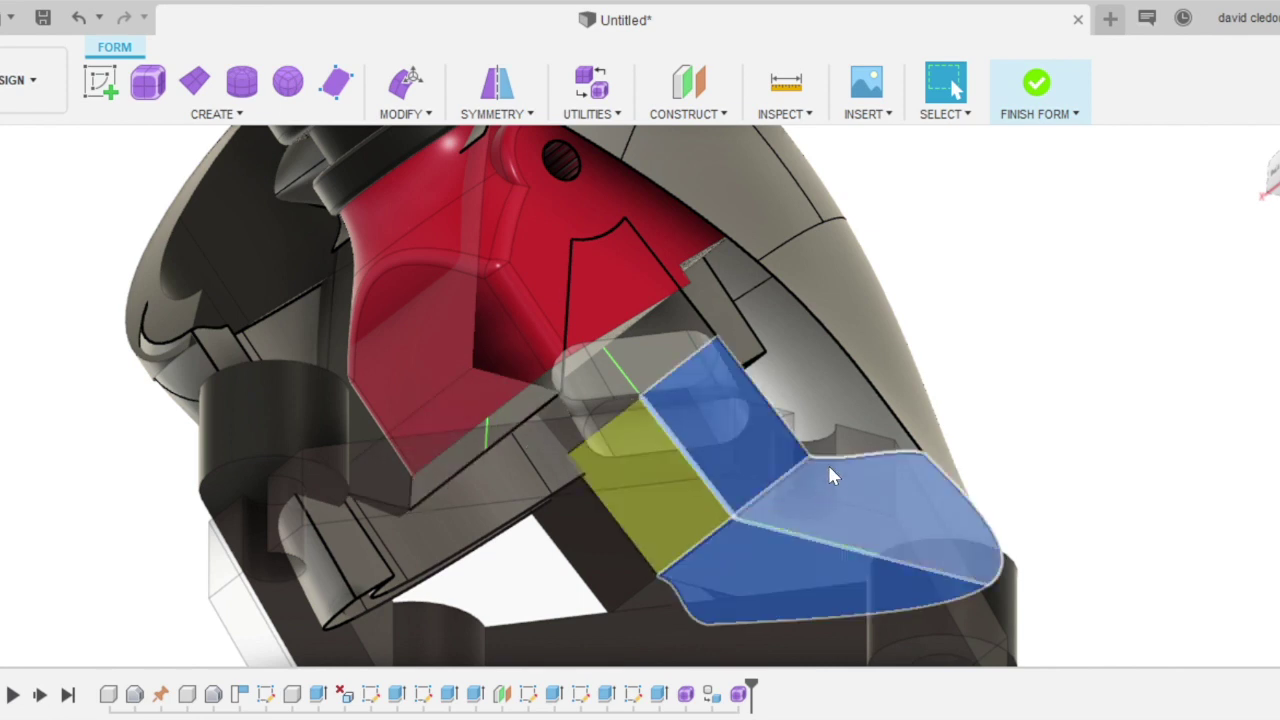
key("Delete")
Delete the narrow inner strip behind the red part and the adjoining inner panel faces on the form's underside.
left_click(719, 306)
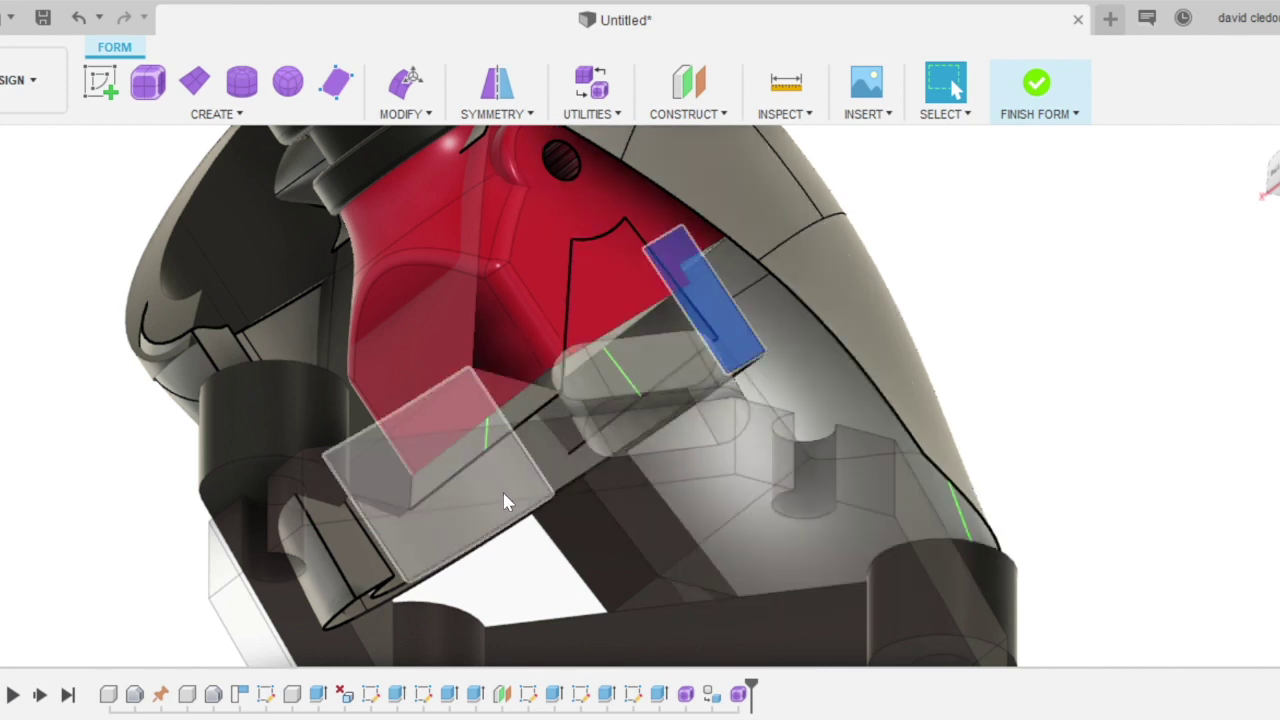
left_click(503, 492, "ctrl")
left_click(554, 464, "ctrl")
key("Delete")
left_click(557, 474)
Delete the two small inner faces of the form beside the collar below the round black cap.
scroll(449, 548, "down", 3)
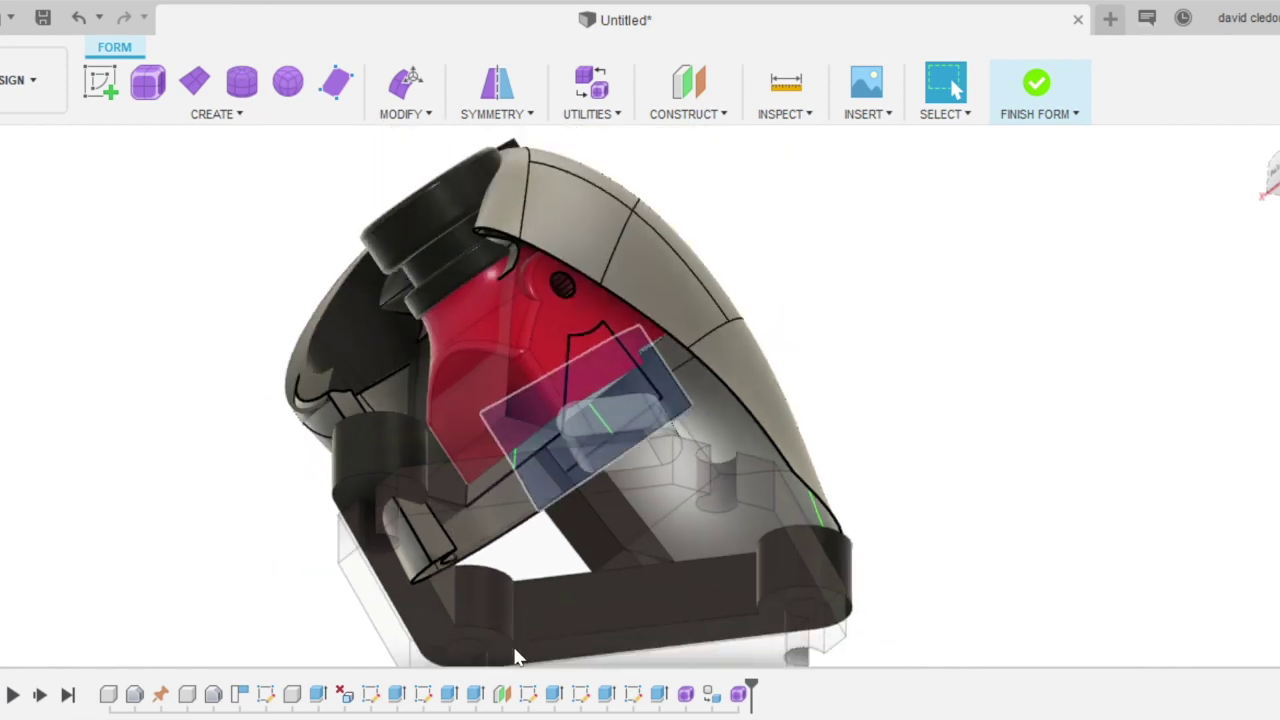
middle_click_drag(437, 527, 473, 448, "shift")
scroll(840, 240, "up", 2)
left_click(862, 225)
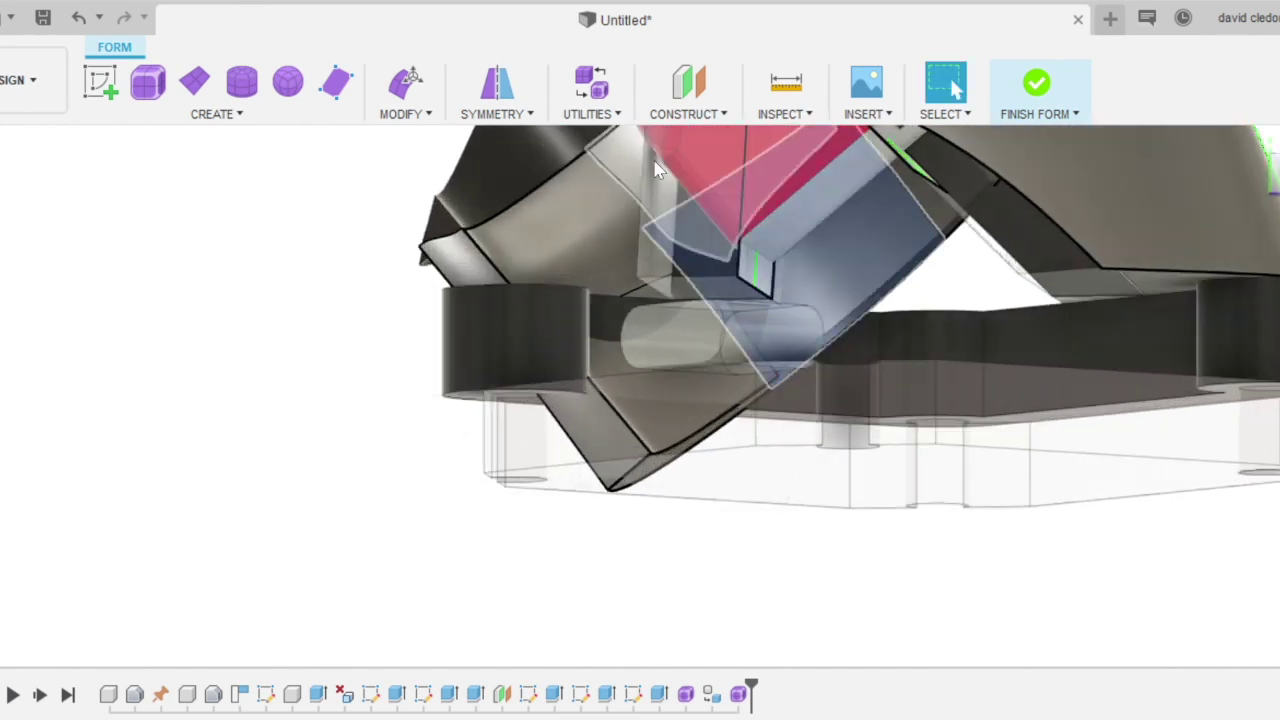
scroll(1098, 282, "down", 3)
middle_click_drag(1022, 265, 774, 334, "shift")
scroll(675, 332, "up", 5)
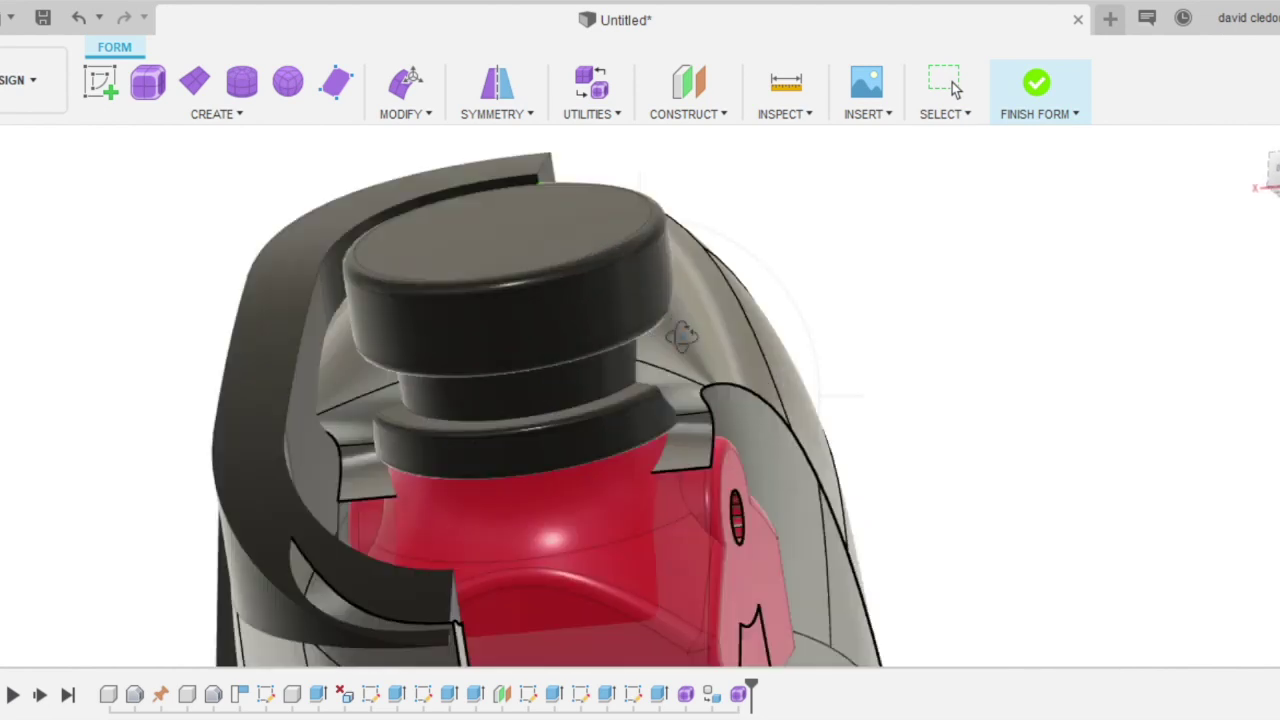
left_click(672, 390)
left_click(690, 431, "shift")
key("Delete")
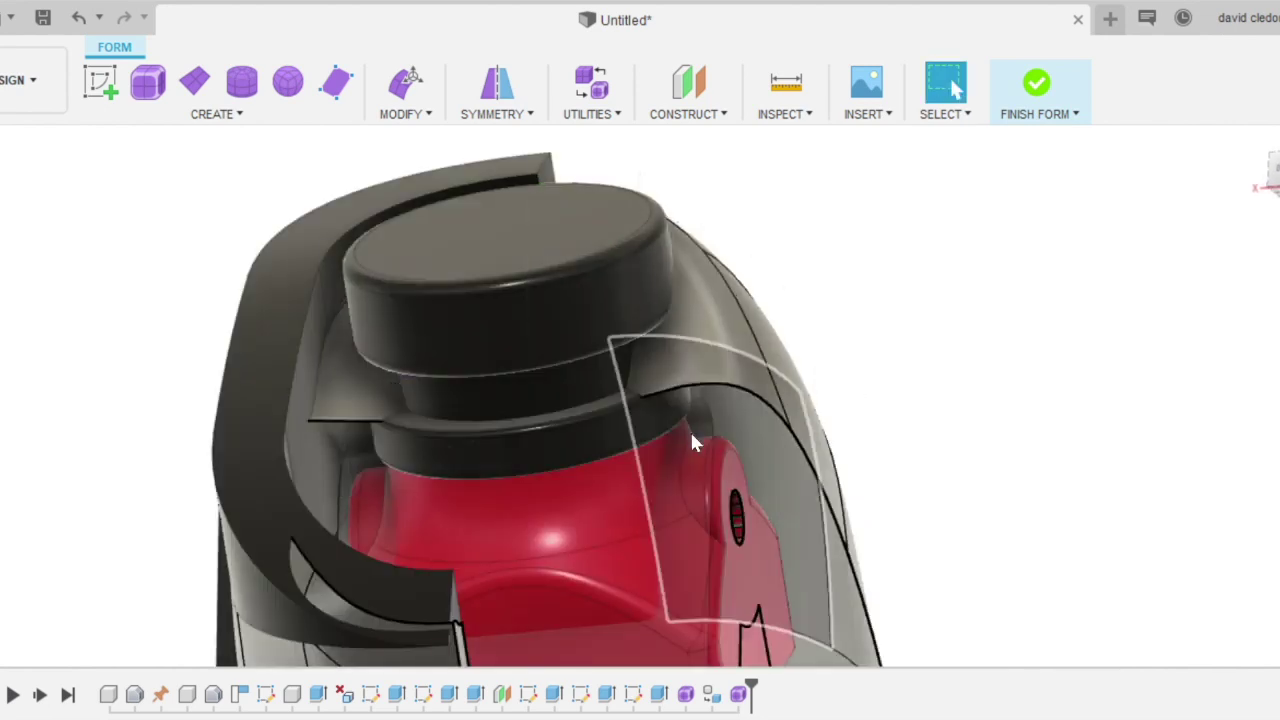
Finish editing the T-spline form so that it becomes surface bodies in the solid workspace.
scroll(640, 175, "down", 1)
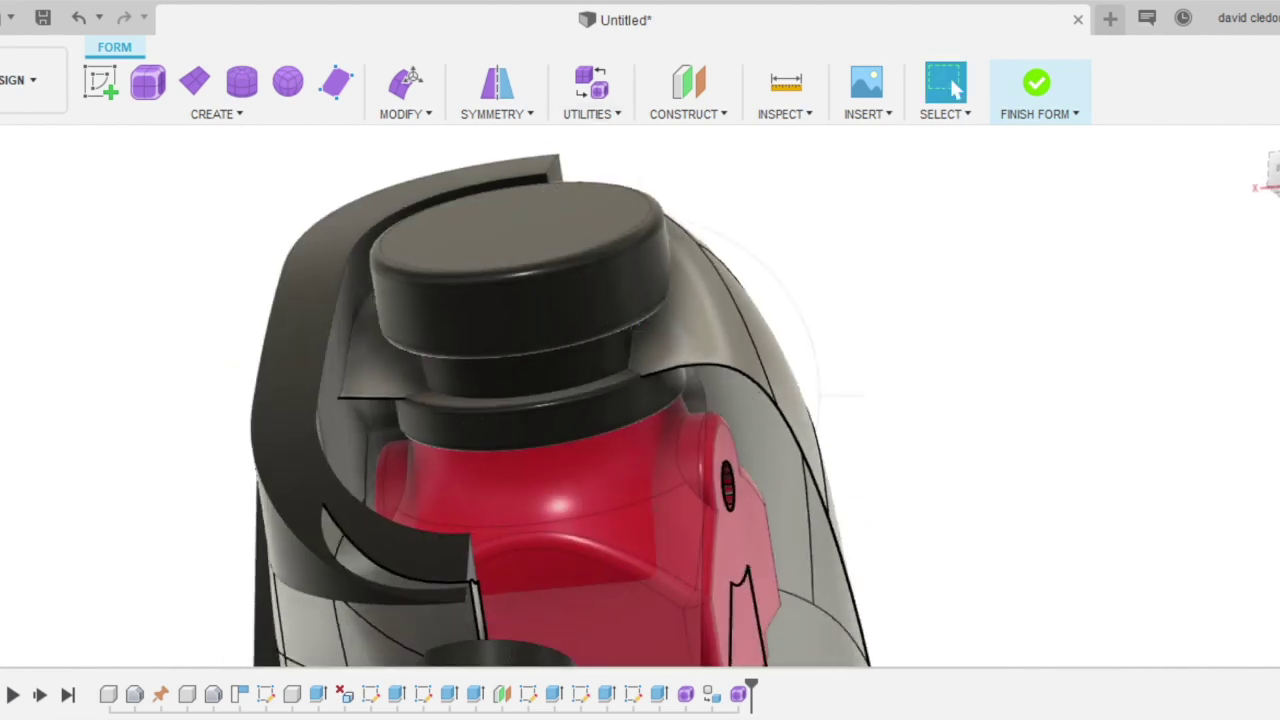
middle_click_drag(544, 510, 400, 390, "shift")
scroll(624, 310, "down", 4)
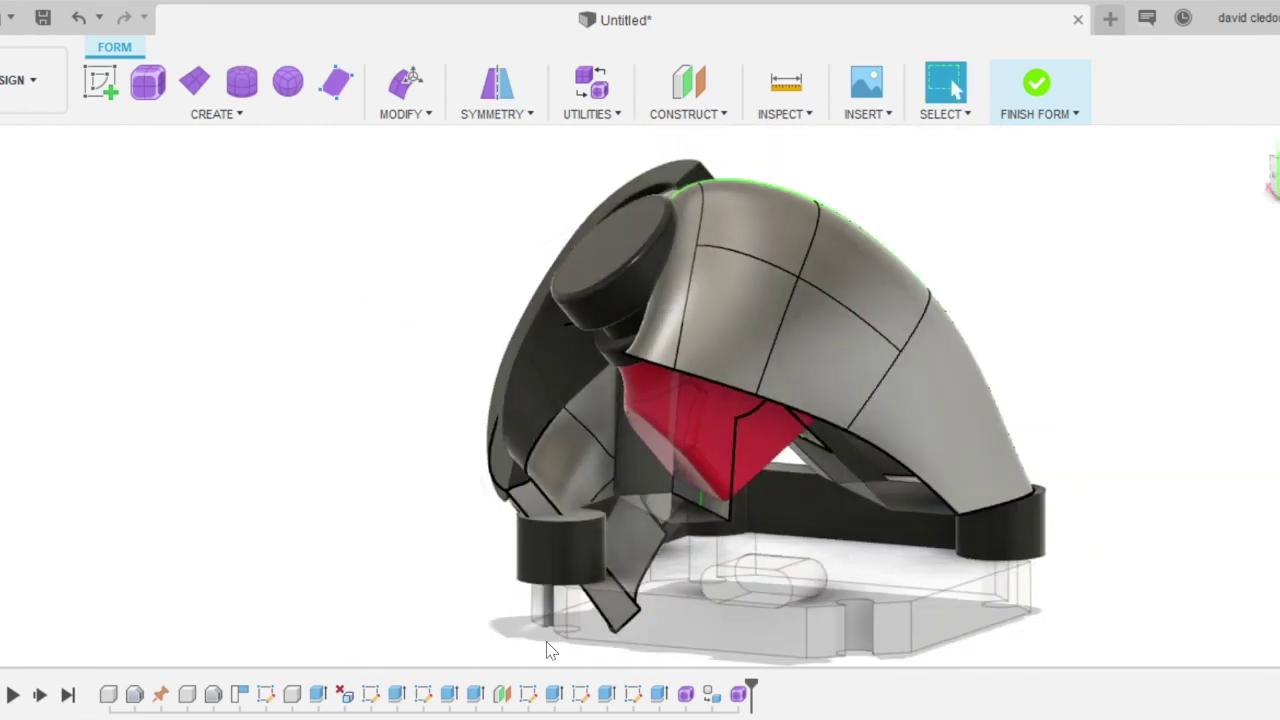
middle_click_drag(544, 640, 655, 323, "shift")
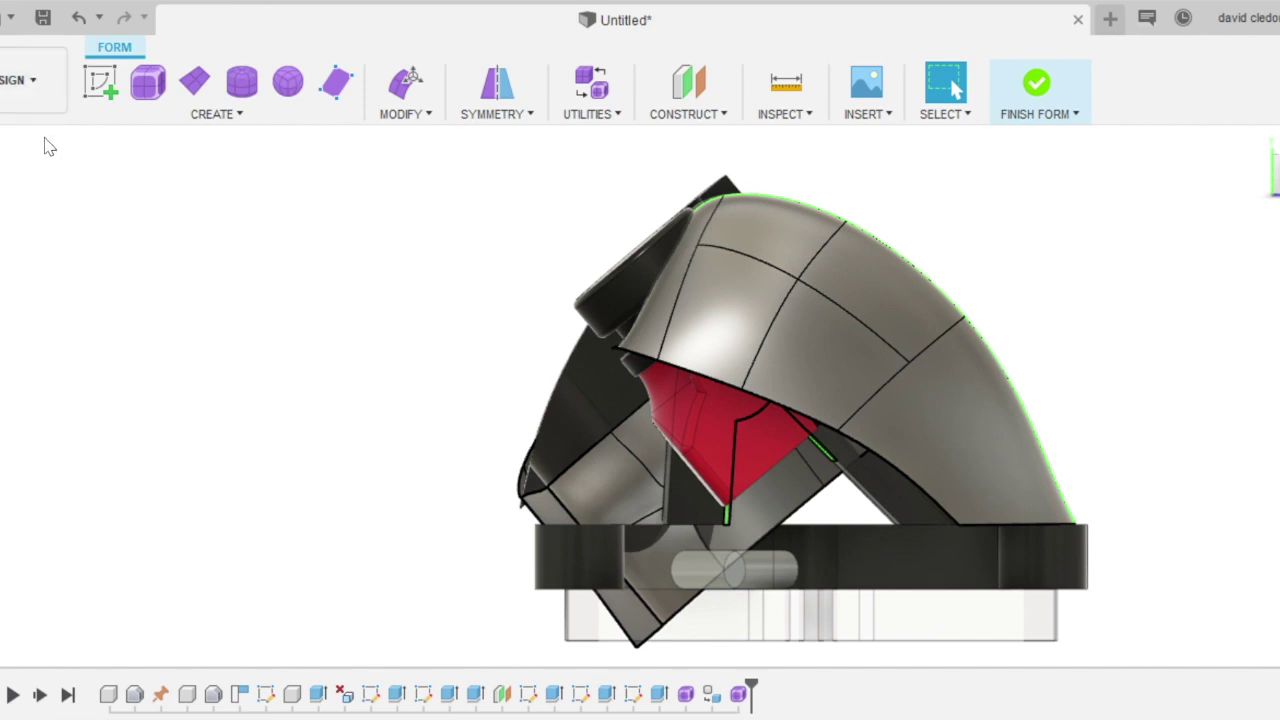
left_click(1037, 84)
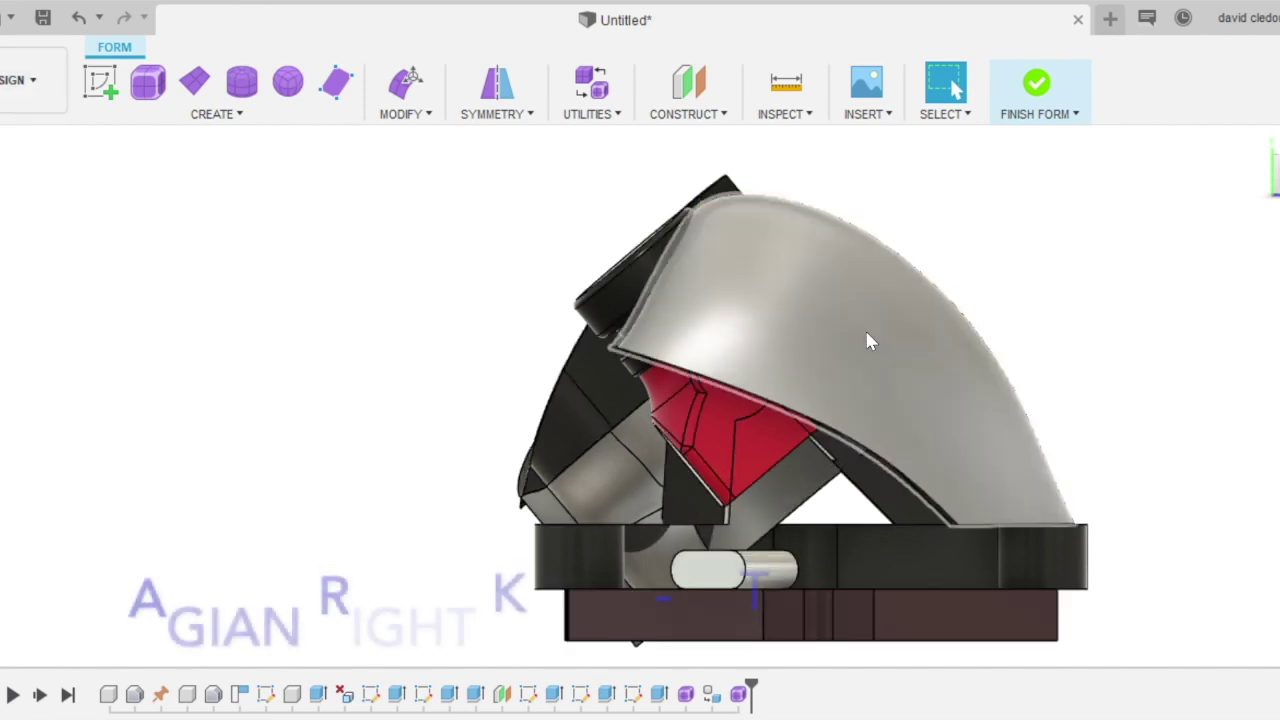
Thicken the large outer dome surface inward by 1.5 mm.
left_click(866, 329)
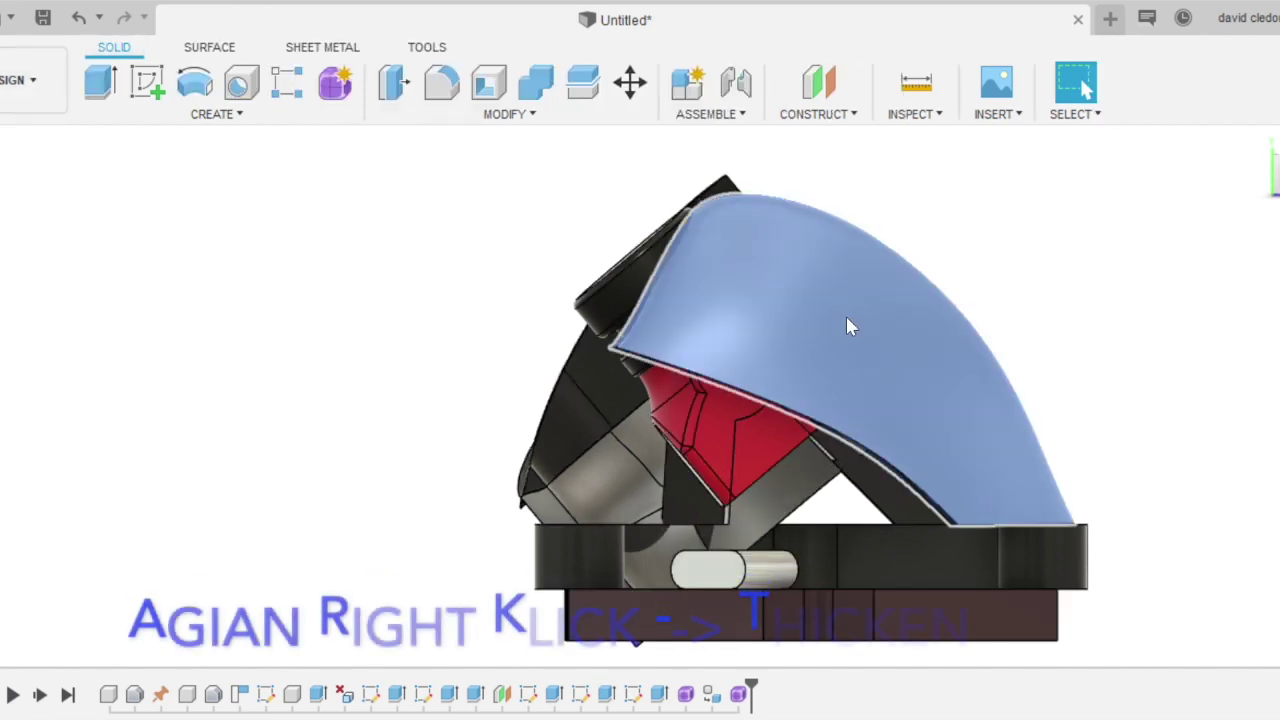
left_click(867, 448)
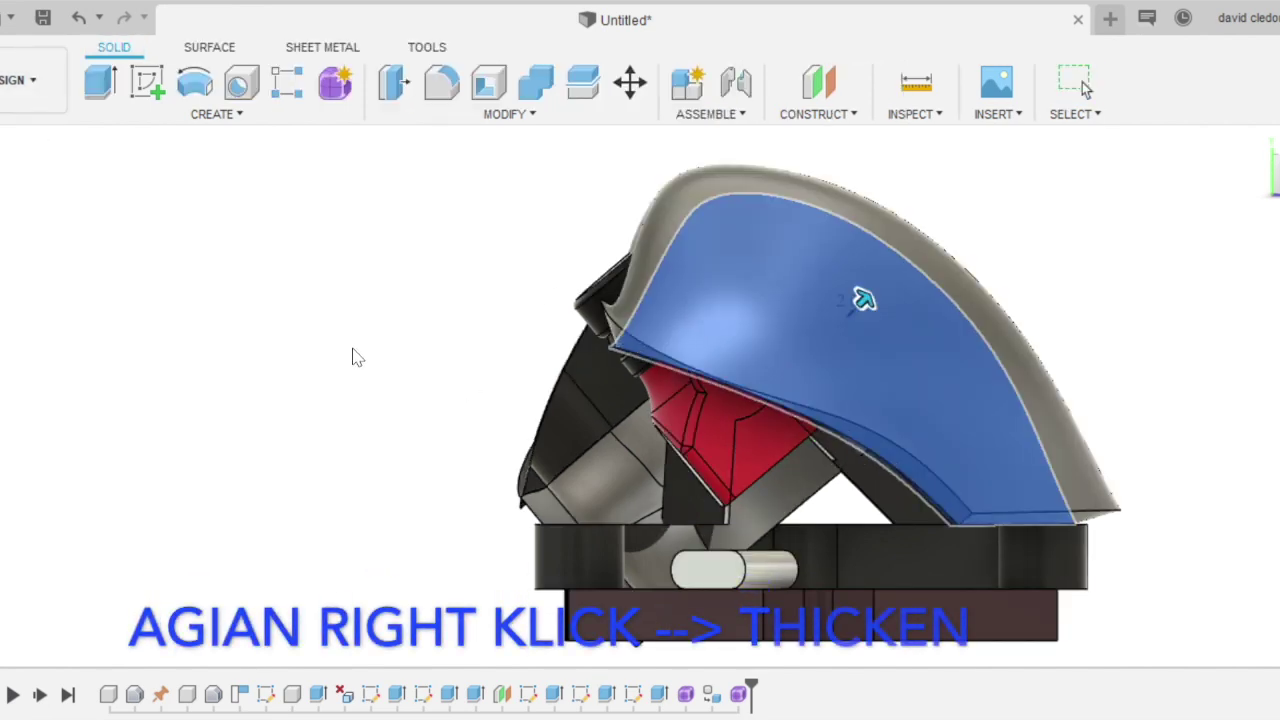
type("-1")
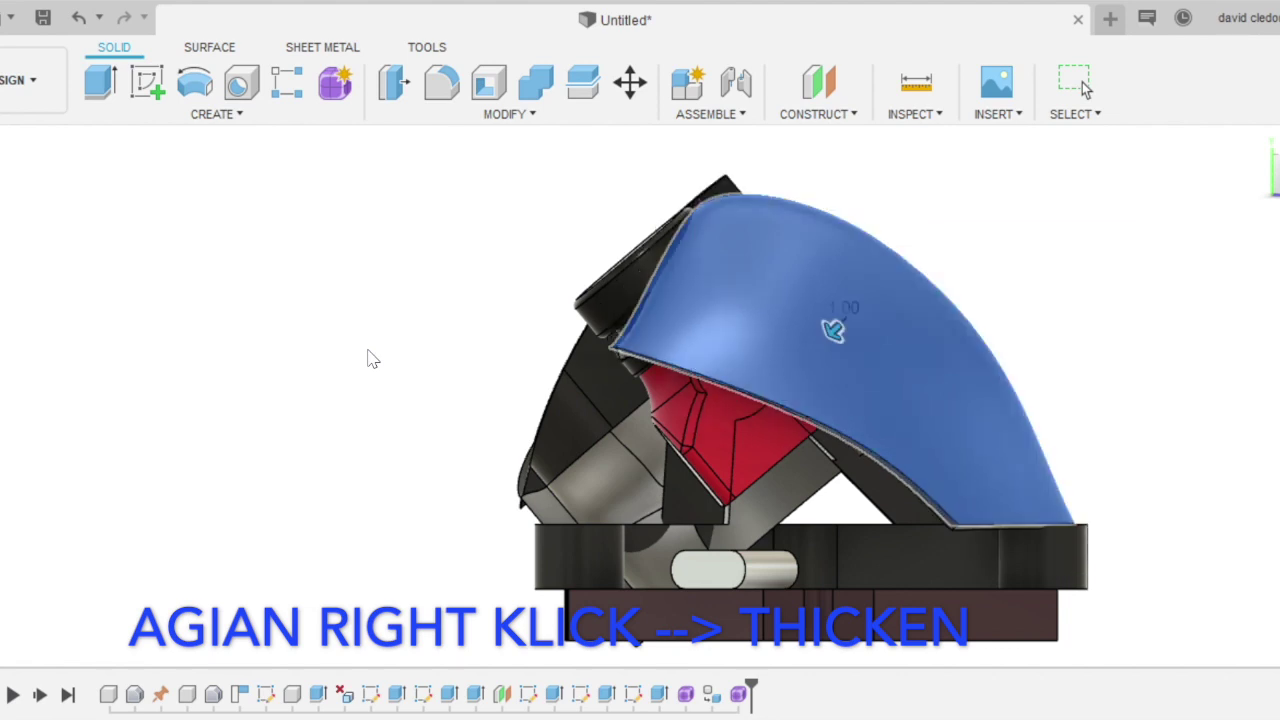
middle_click_drag(514, 590, 565, 553, "shift")
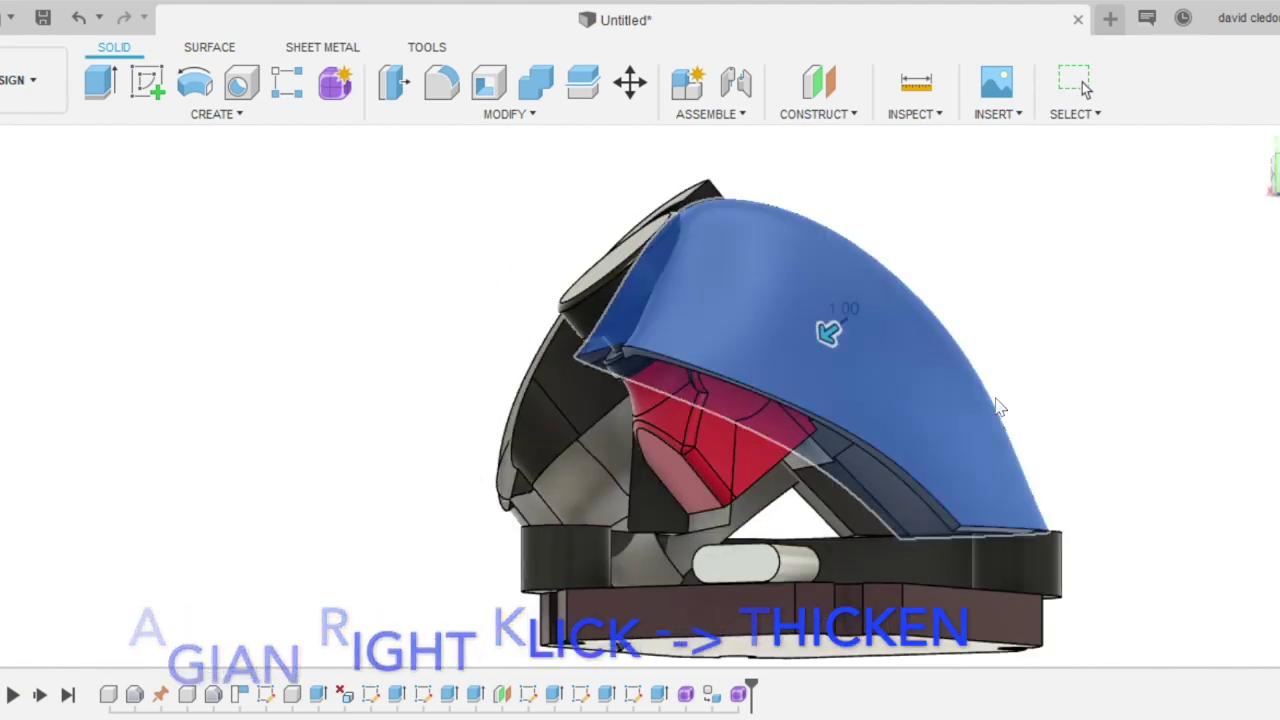
type("1.5")
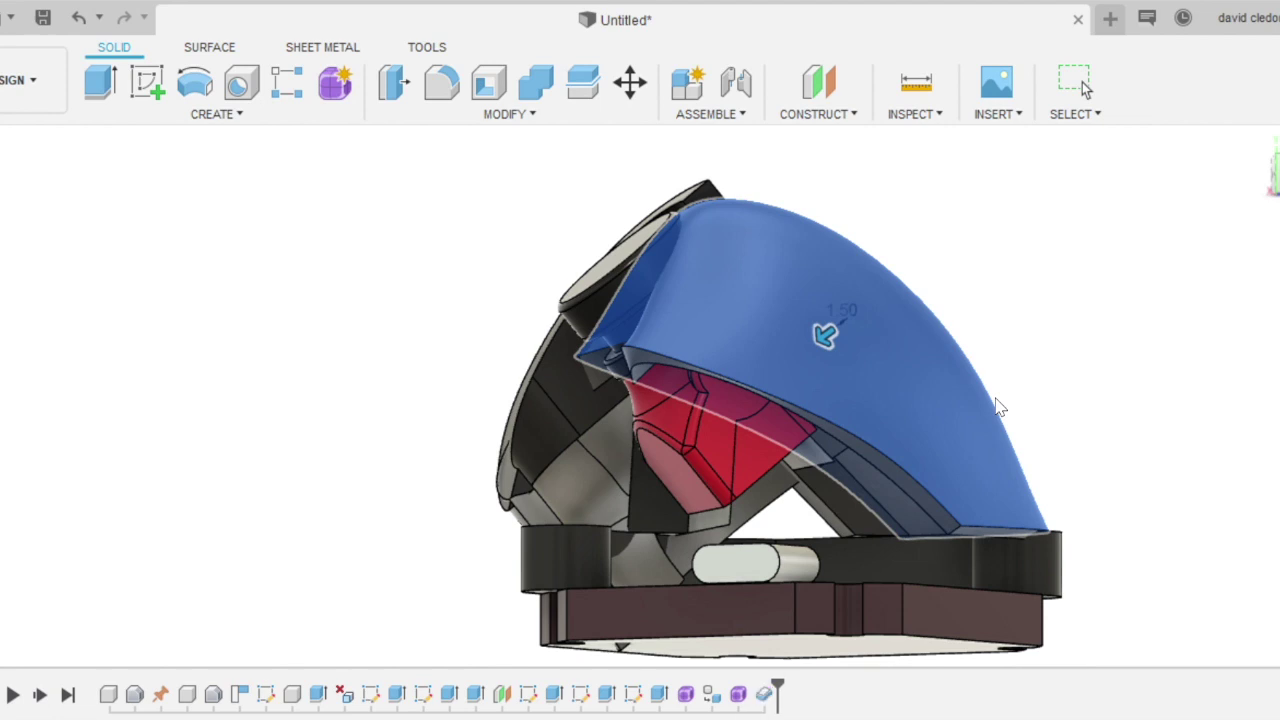
key("Return")
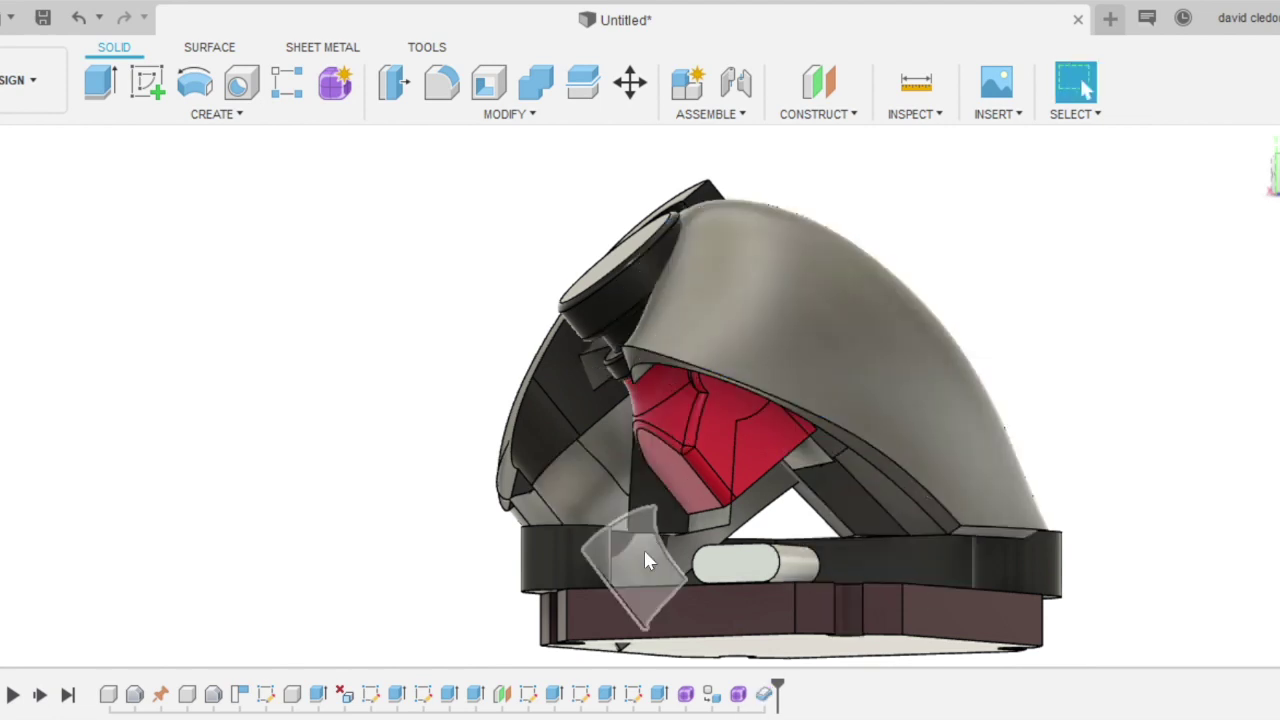
Reopen the form for editing and delete its curved inner faces and small flat face beside the front cylindrical post.
middle_click_drag(578, 522, 545, 508, "shift")
left_click(550, 474)
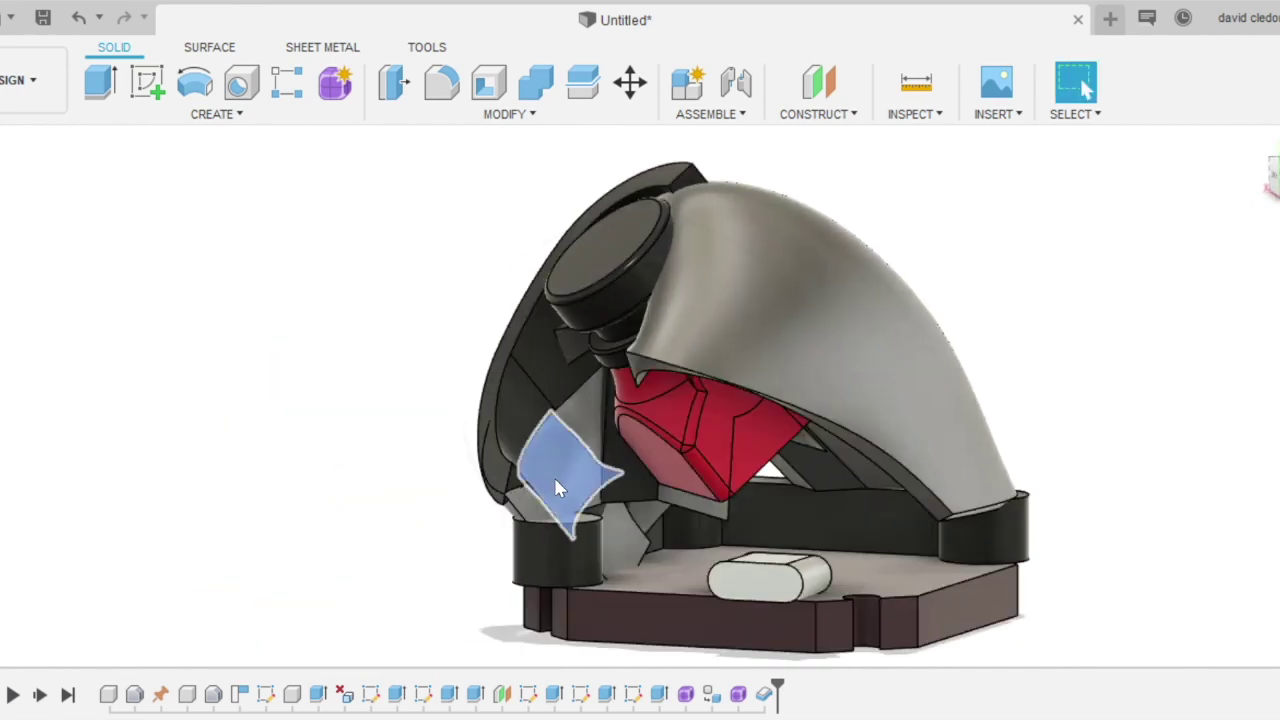
double_click(396, 693)
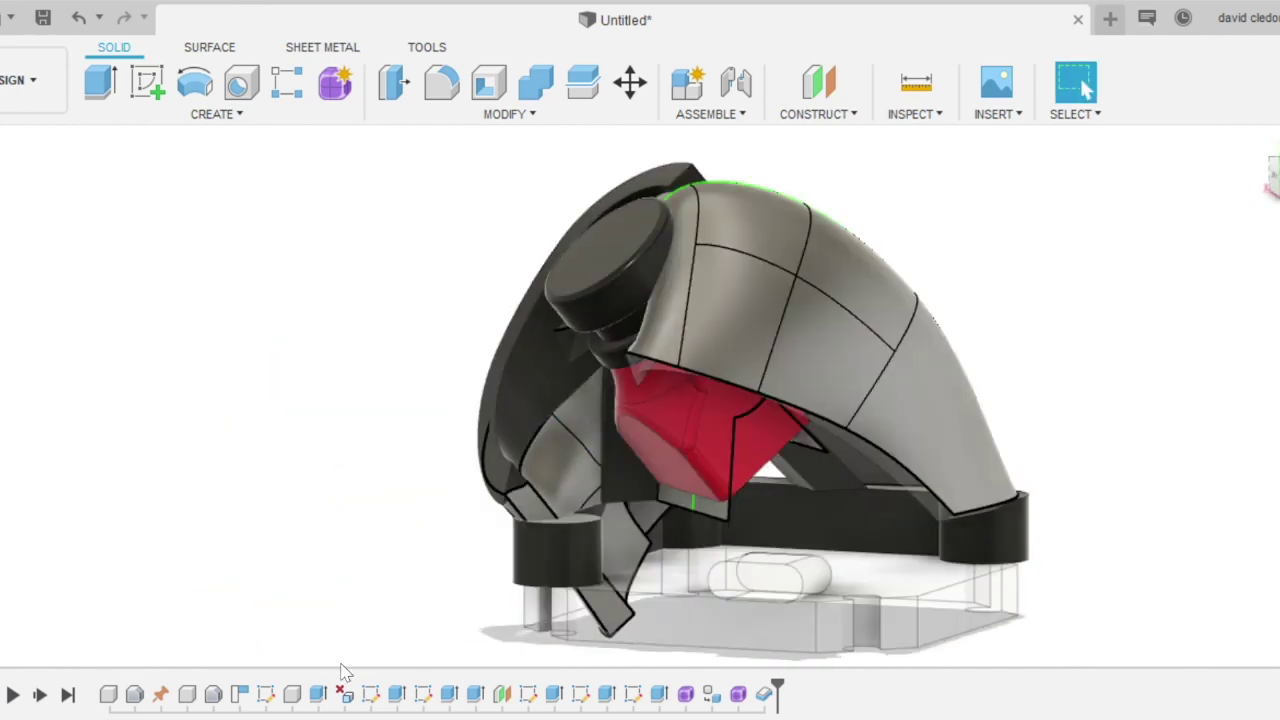
middle_click_drag(519, 659, 530, 480, "shift")
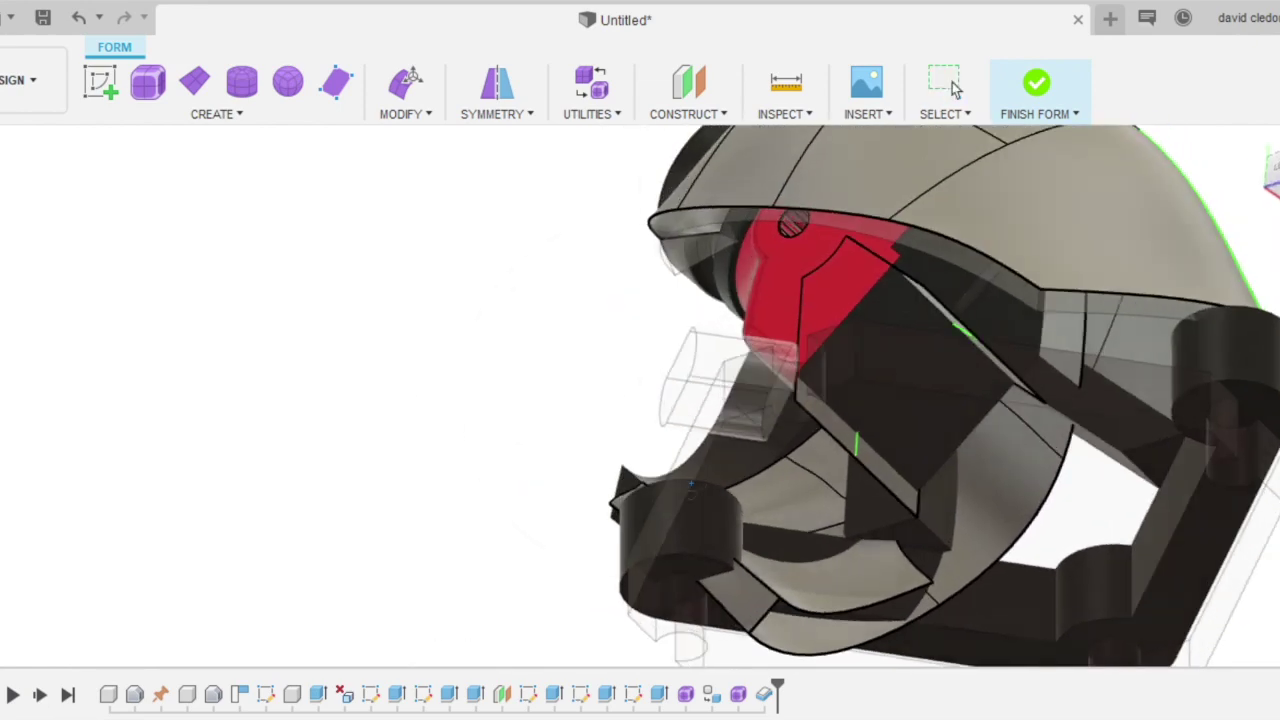
left_click(793, 500)
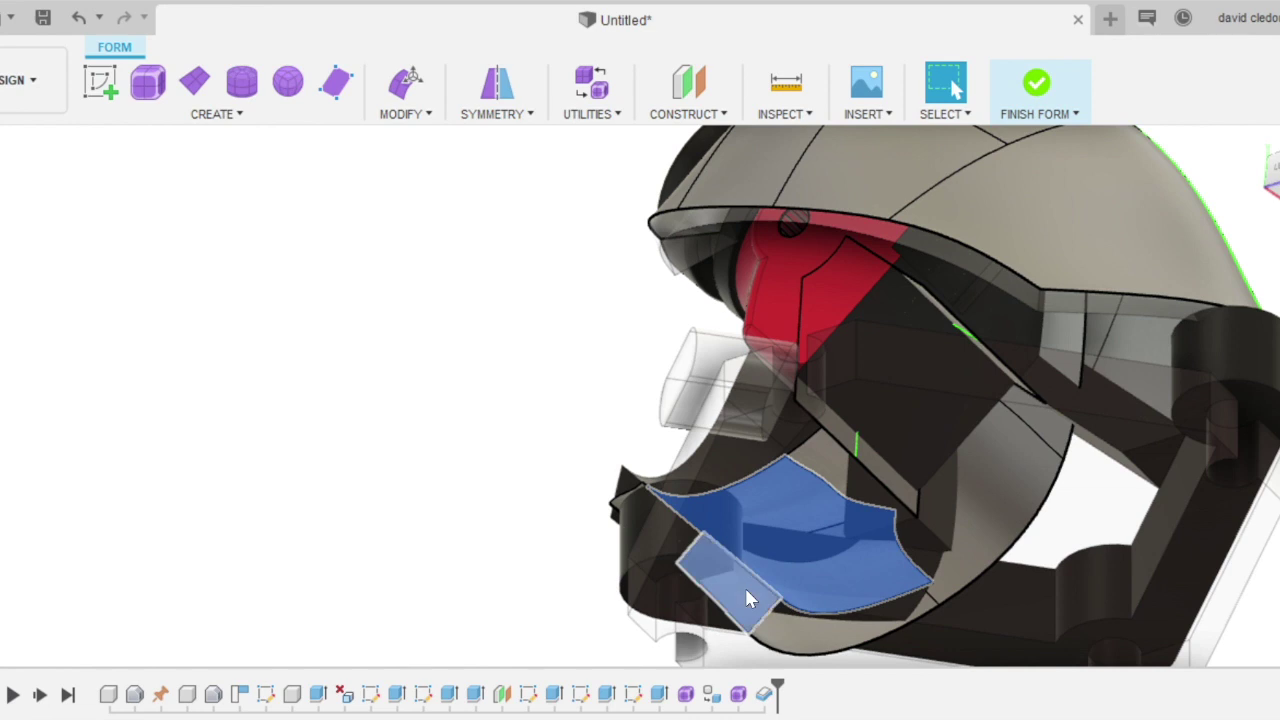
key("Delete")
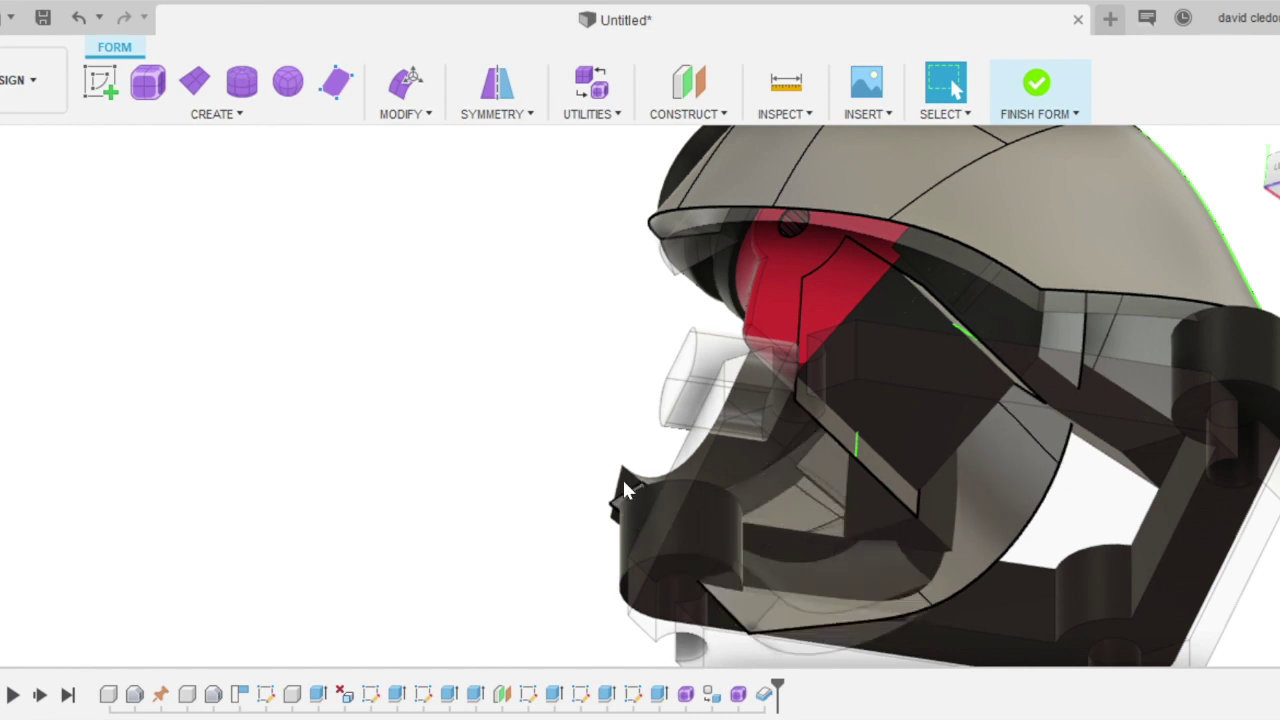
Delete the form's curved rectangular inner face behind the hinged arm, below the red part.
scroll(1003, 545, "up", 3)
scroll(998, 532, "down", 3)
middle_click_drag(975, 474, 948, 469, "shift")
left_click(948, 469)
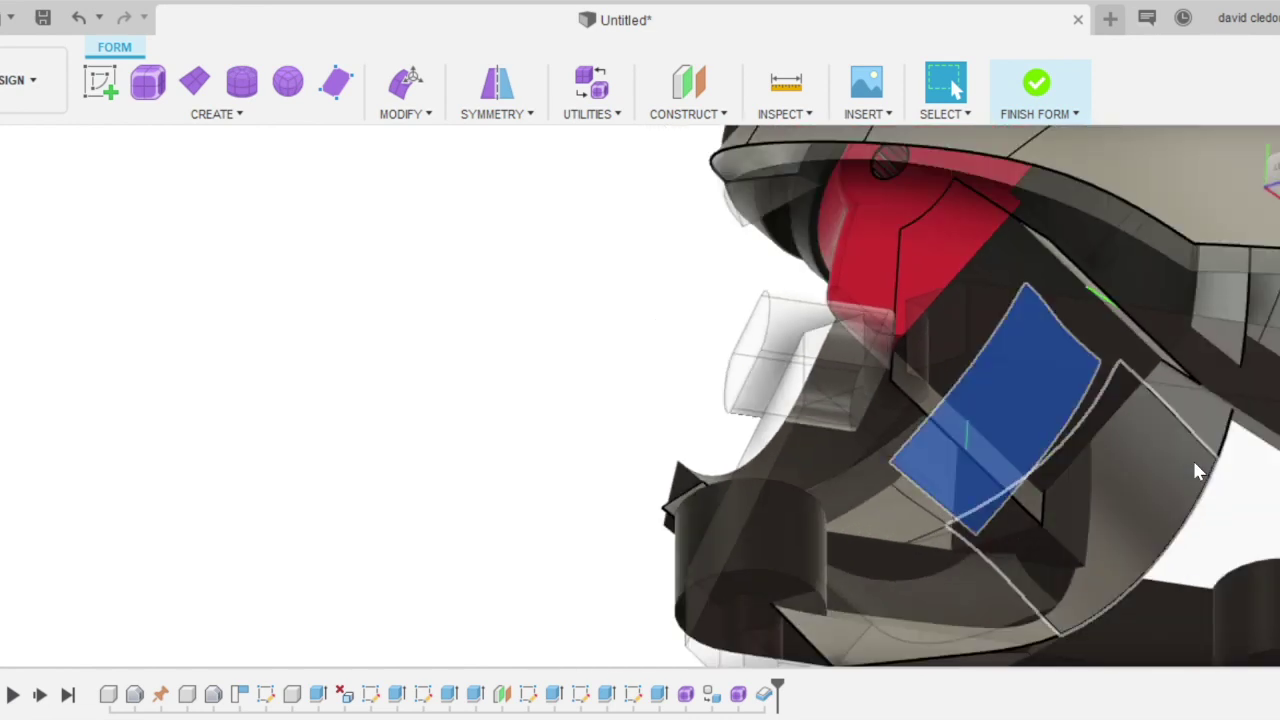
key("Delete")
Delete two more adjoining inner faces of the form beneath the red part.
scroll(1004, 436, "down", 1)
scroll(962, 420, "up", 4)
left_click(1018, 474)
left_click(965, 442, "shift")
key("Delete")
scroll(1078, 412, "down", 4)
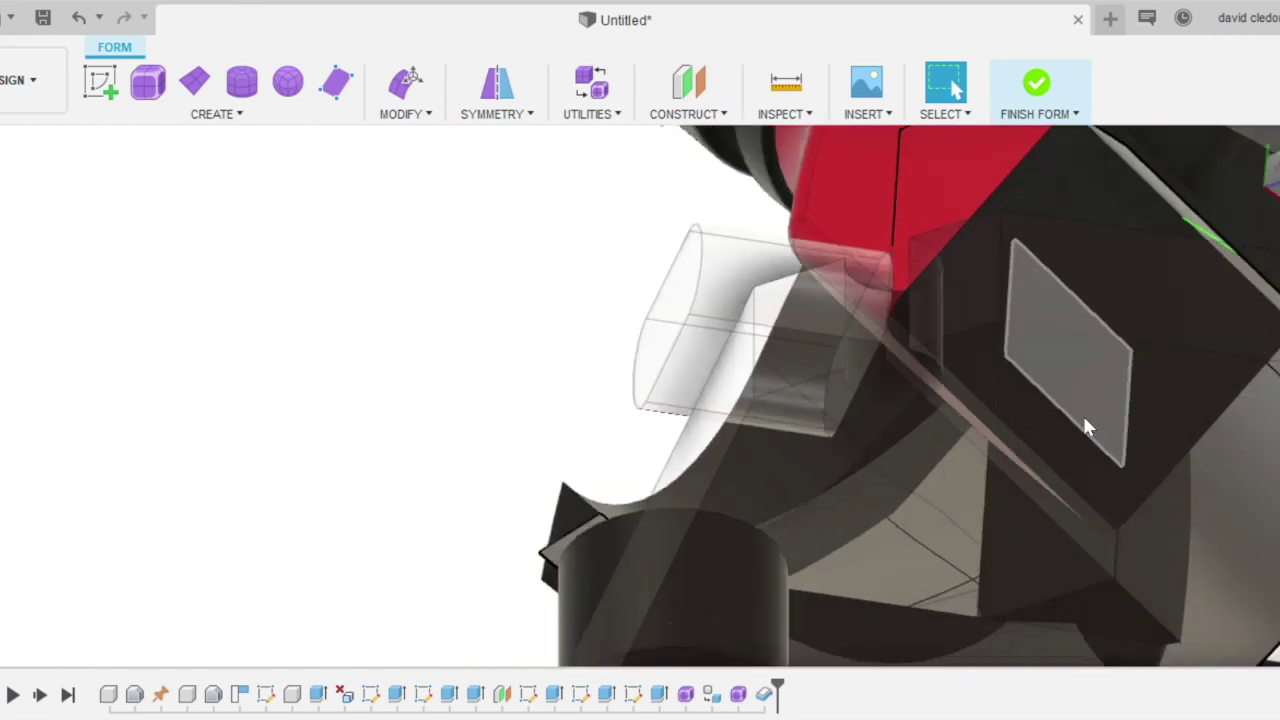
Hide the red part and round black cap, and delete the flat panel and narrow curved inner faces they covered.
middle_click_drag(514, 602, 1063, 466, "shift")
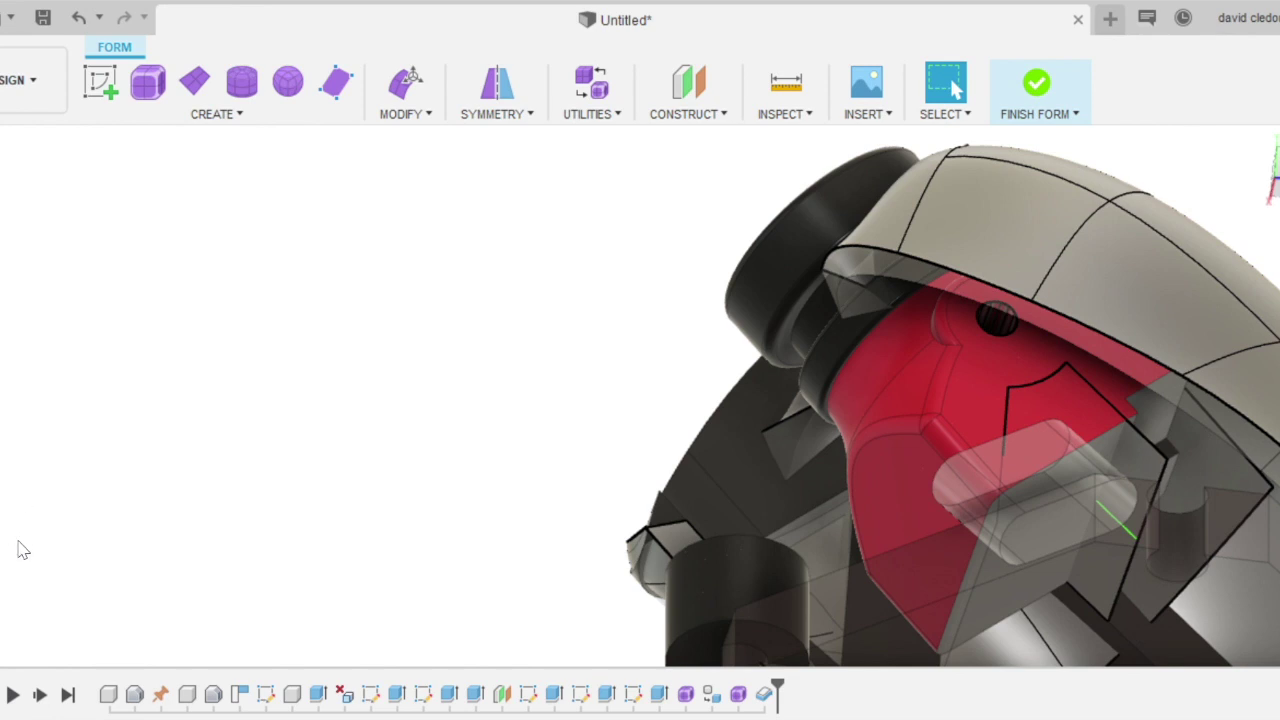
left_click(16, 568)
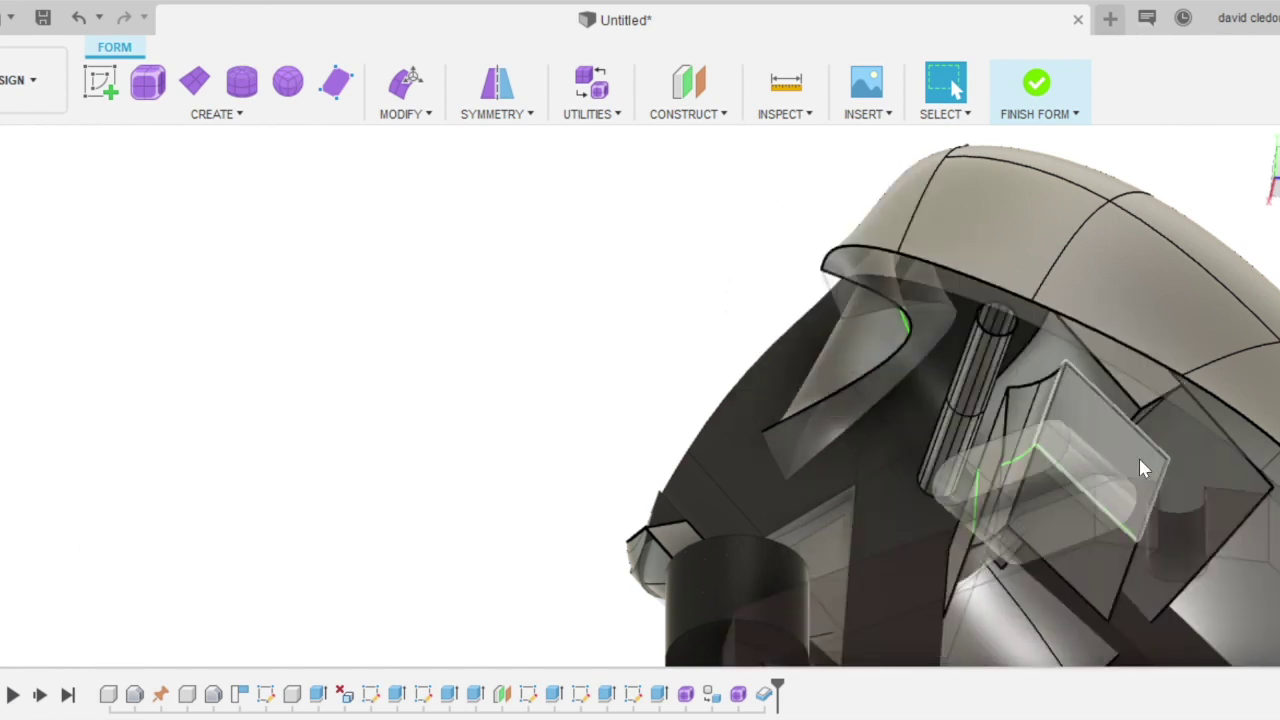
left_click(1110, 478)
scroll(974, 522, "down", 3)
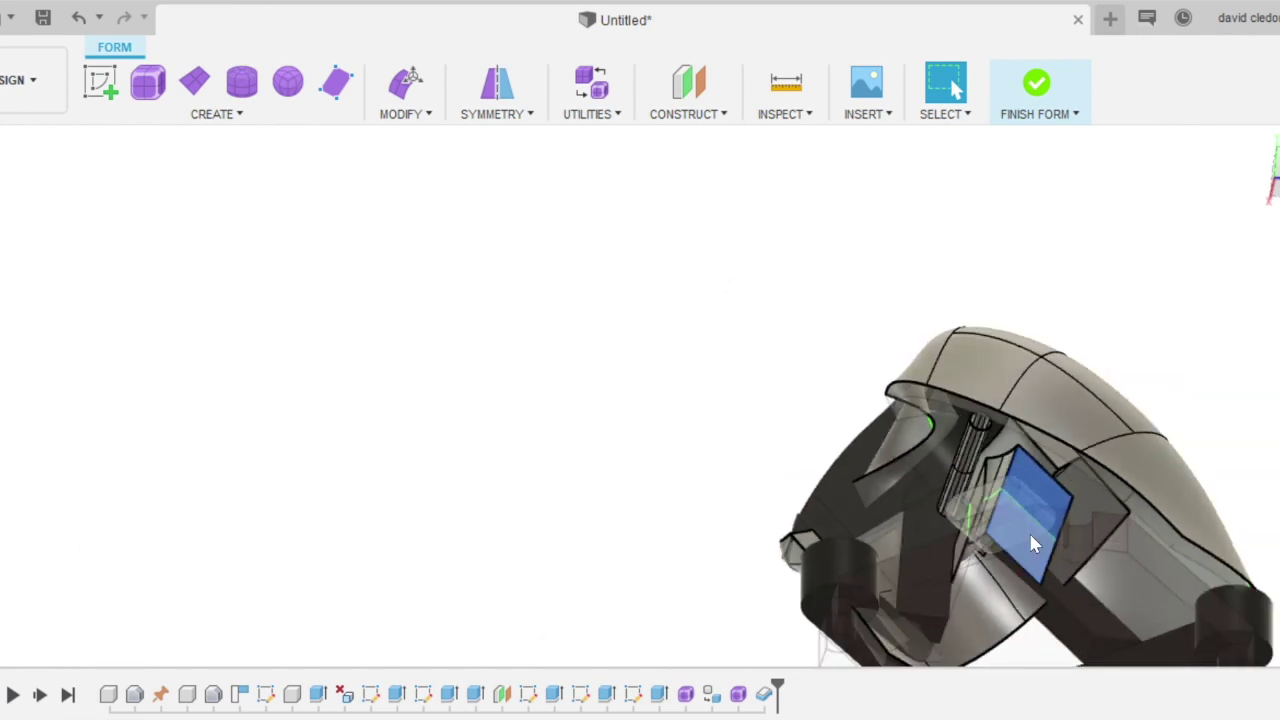
scroll(1005, 507, "up", 5)
left_click(929, 404, "shift")
left_click(962, 386, "shift")
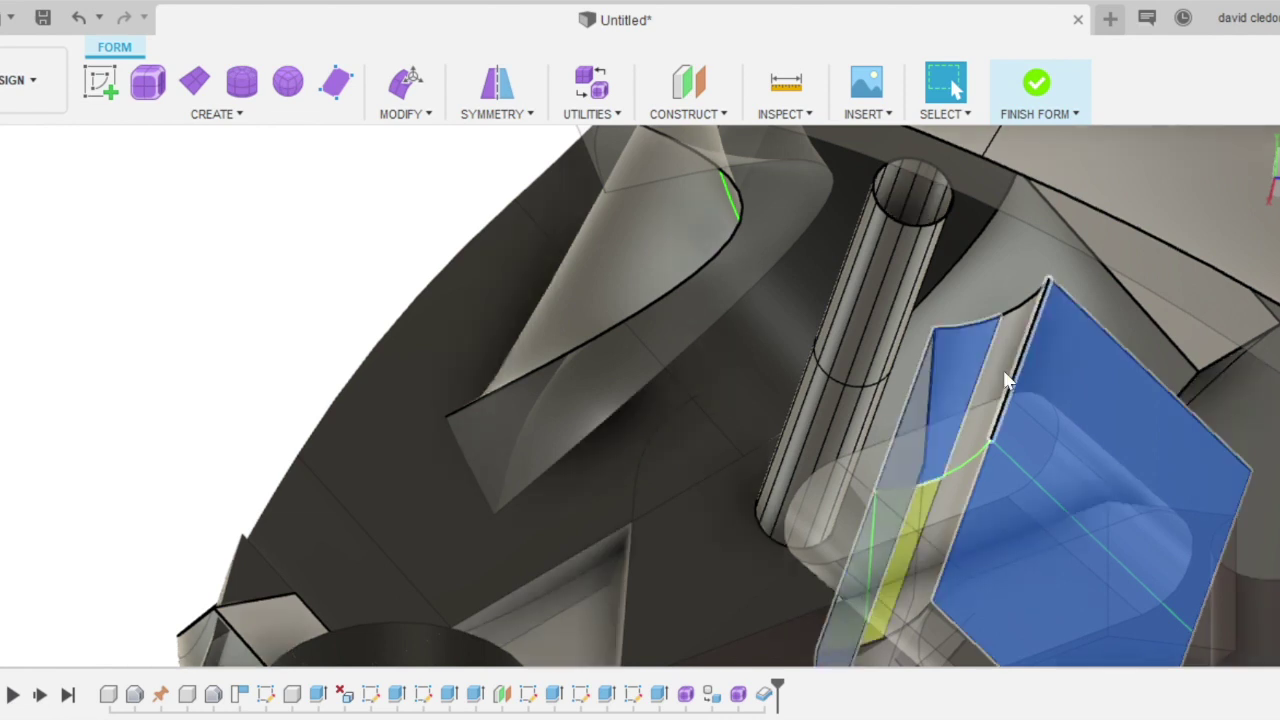
left_click(993, 385, "shift")
key("Delete")
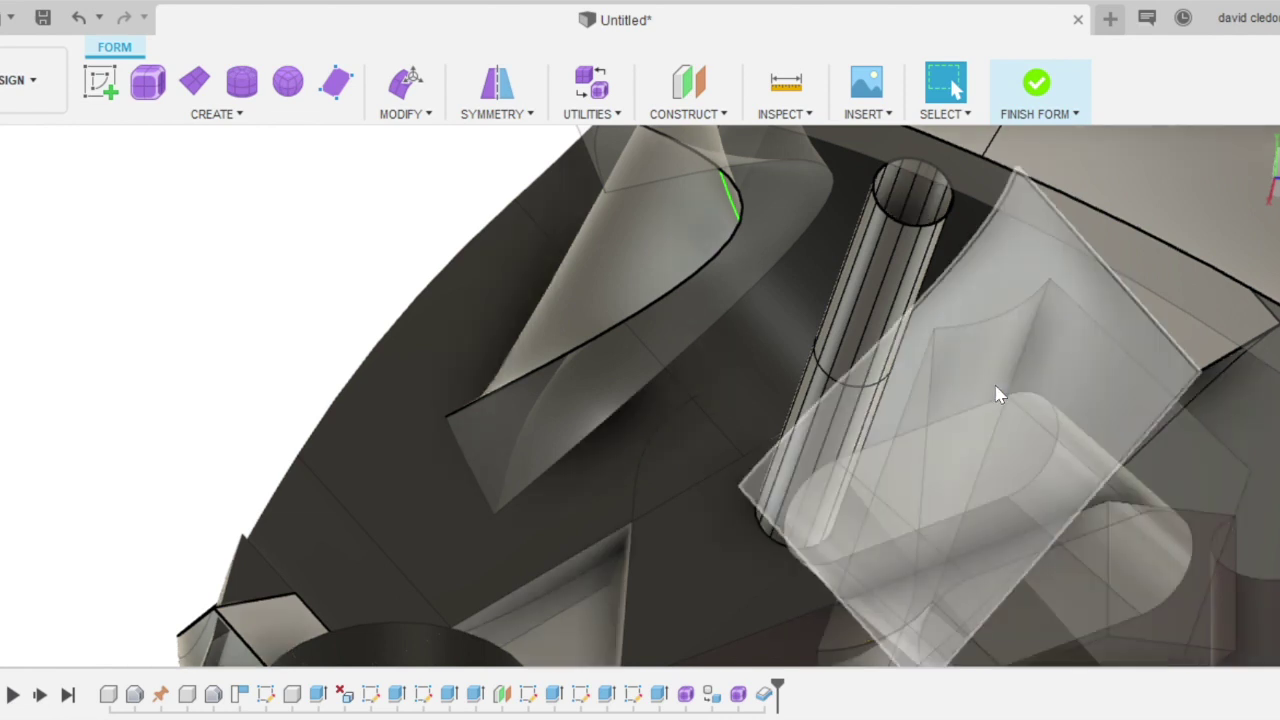
Delete the two adjoining curved inner faces of the form next to the pin-shaped tube.
scroll(766, 306, "down", 3)
scroll(929, 519, "up", 1)
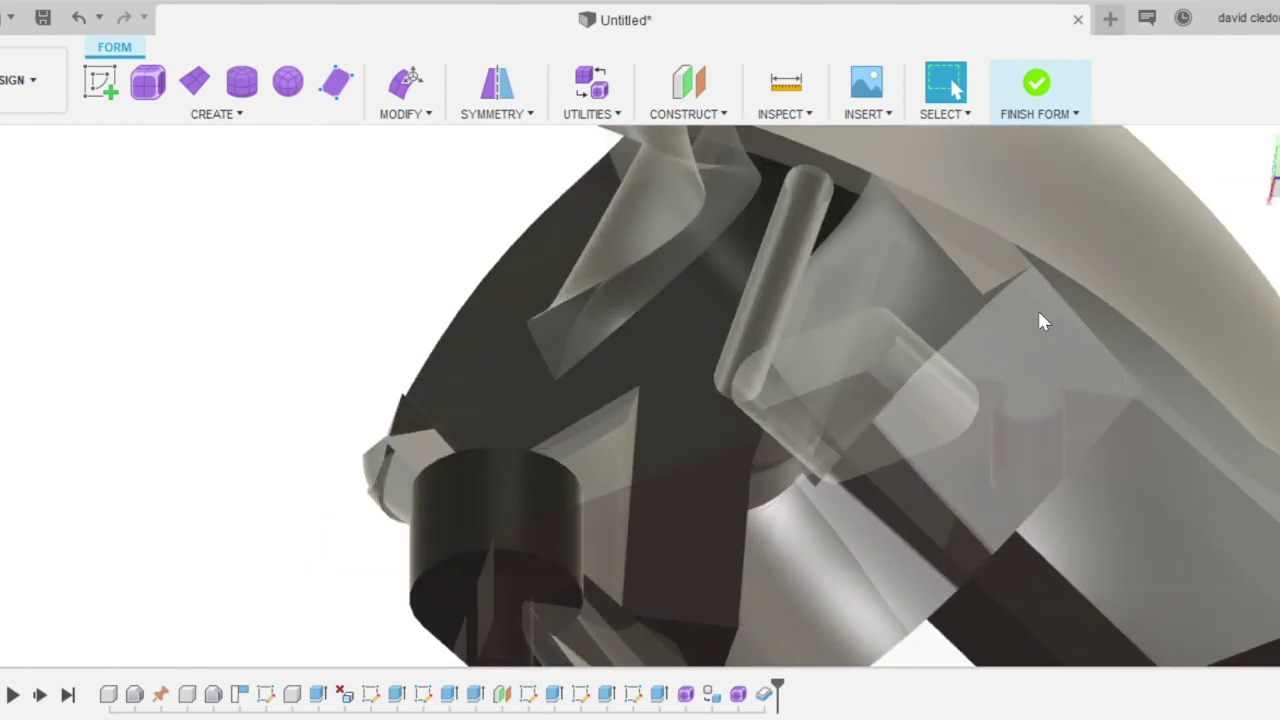
left_click(988, 263)
left_click(914, 307, "shift")
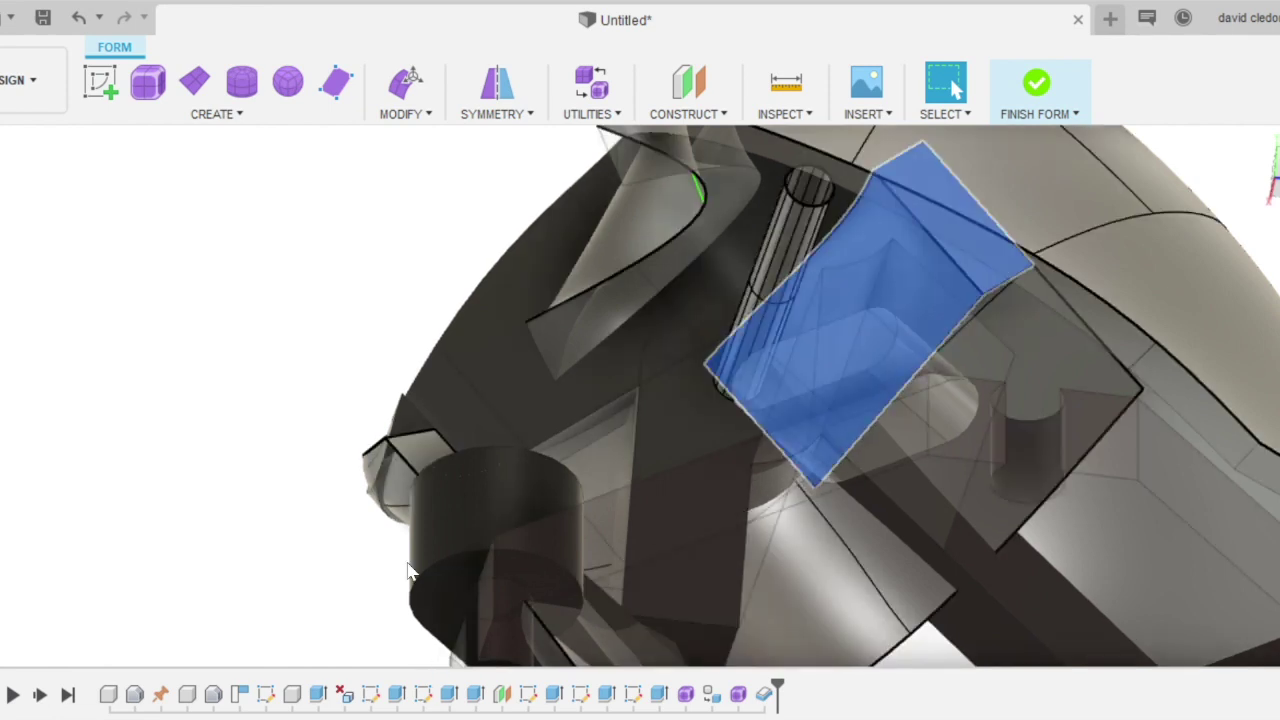
key("Delete")
Delete the long strip faces on the front side of the form's pin-shaped tube, along both halves.
scroll(709, 456, "down", 1)
middle_click_drag(547, 323, 648, 376, "shift")
scroll(525, 230, "up", 2)
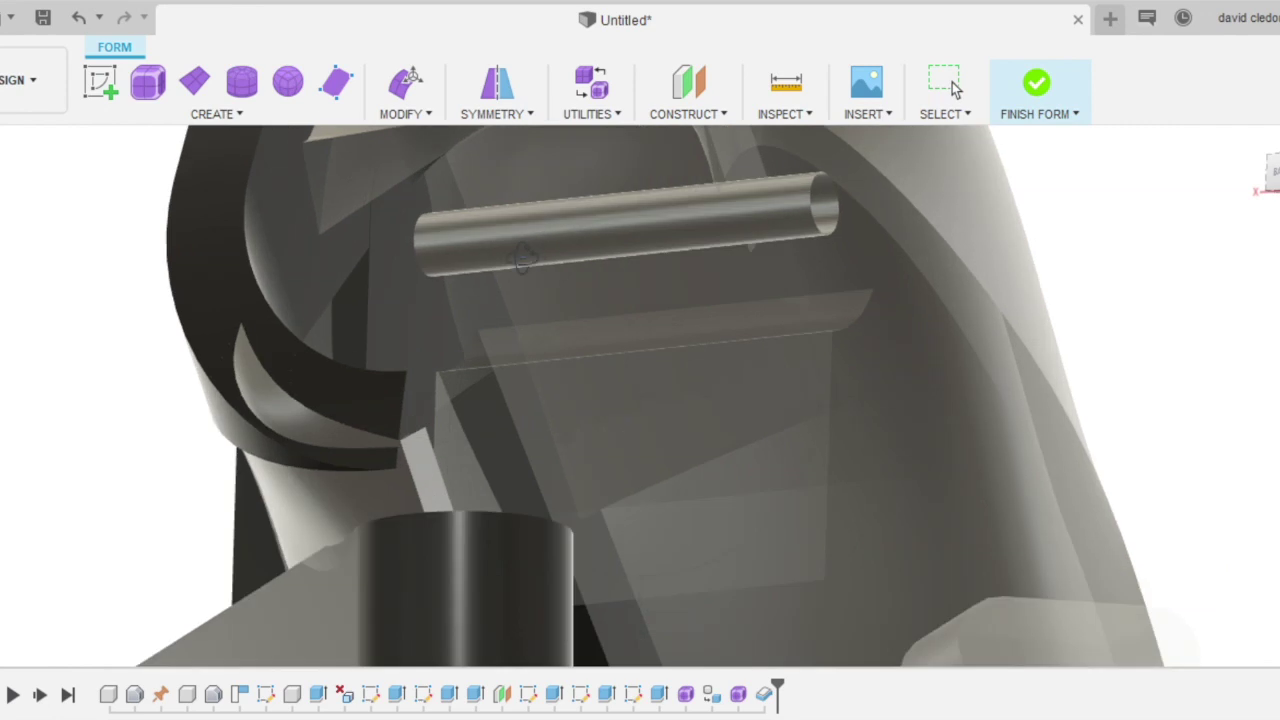
scroll(507, 232, "down", 1)
scroll(514, 231, "up", 2)
left_click(523, 229)
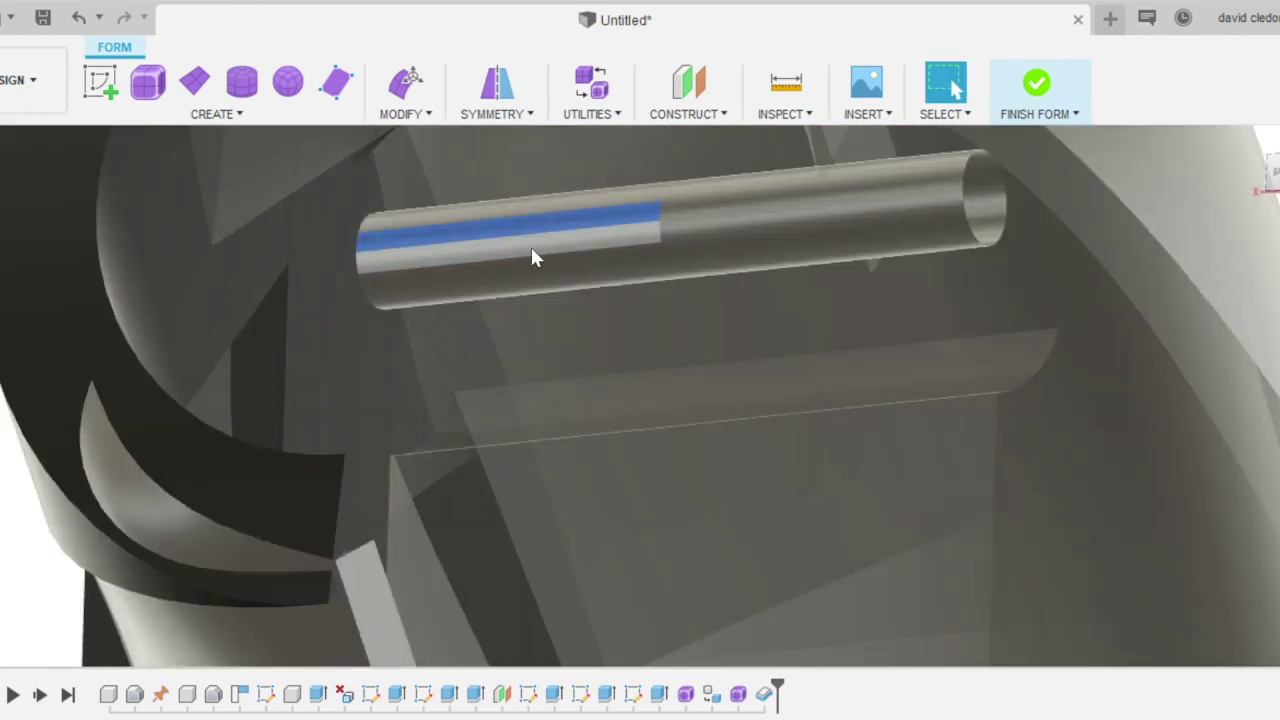
left_click(531, 247, "shift")
left_click(571, 266, "shift")
left_click(672, 212, "shift")
left_click(681, 228, "shift")
left_click(686, 250, "shift")
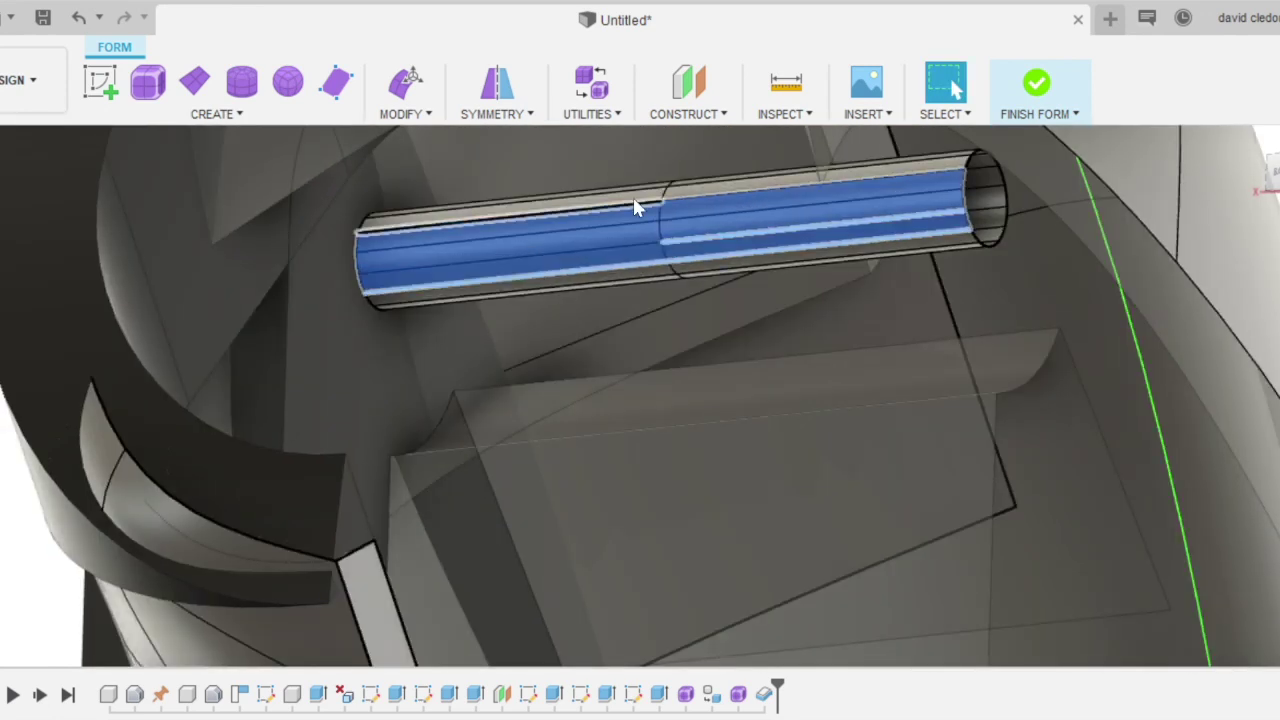
key("Delete")
Clear the remaining faces of the pin-shaped tube and finish the form.
middle_click_drag(633, 197, 760, 226, "shift")
scroll(755, 228, "up", 2)
middle_click_drag(591, 280, 660, 230, "shift")
left_click(657, 200)
scroll(741, 440, "up", 4)
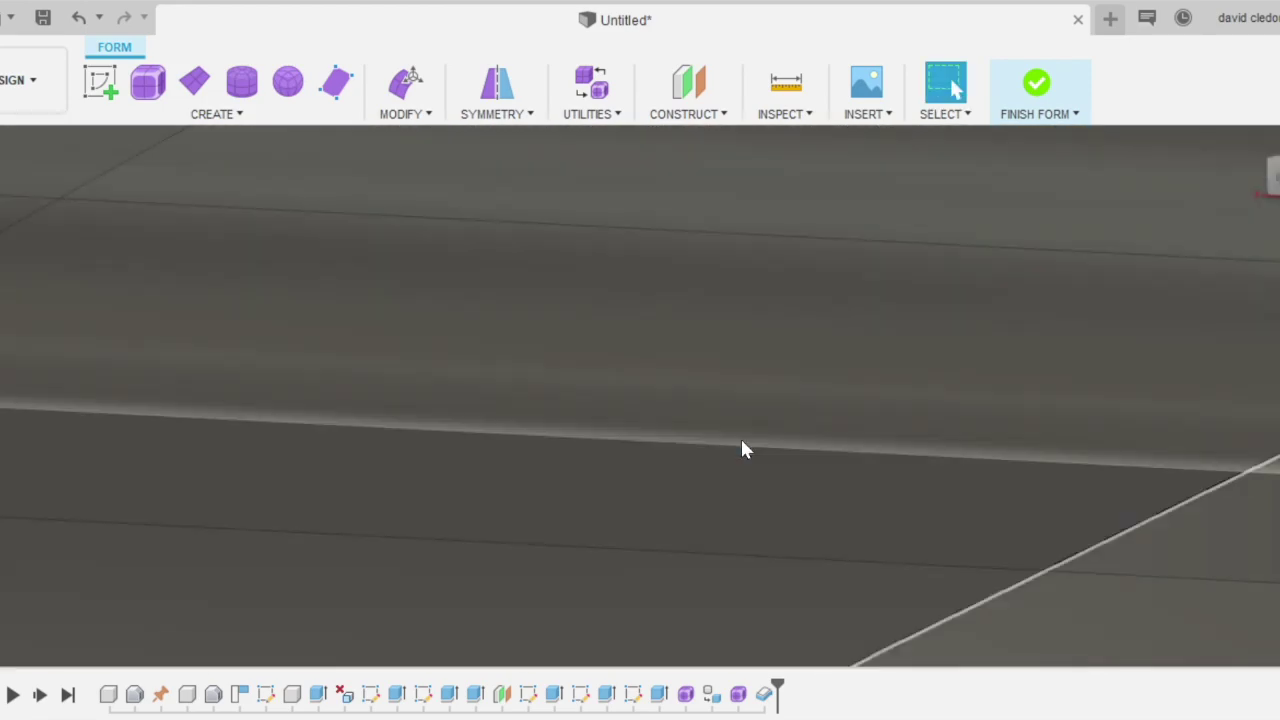
scroll(362, 348, "down", 8)
middle_click_drag(700, 440, 717, 254, "shift")
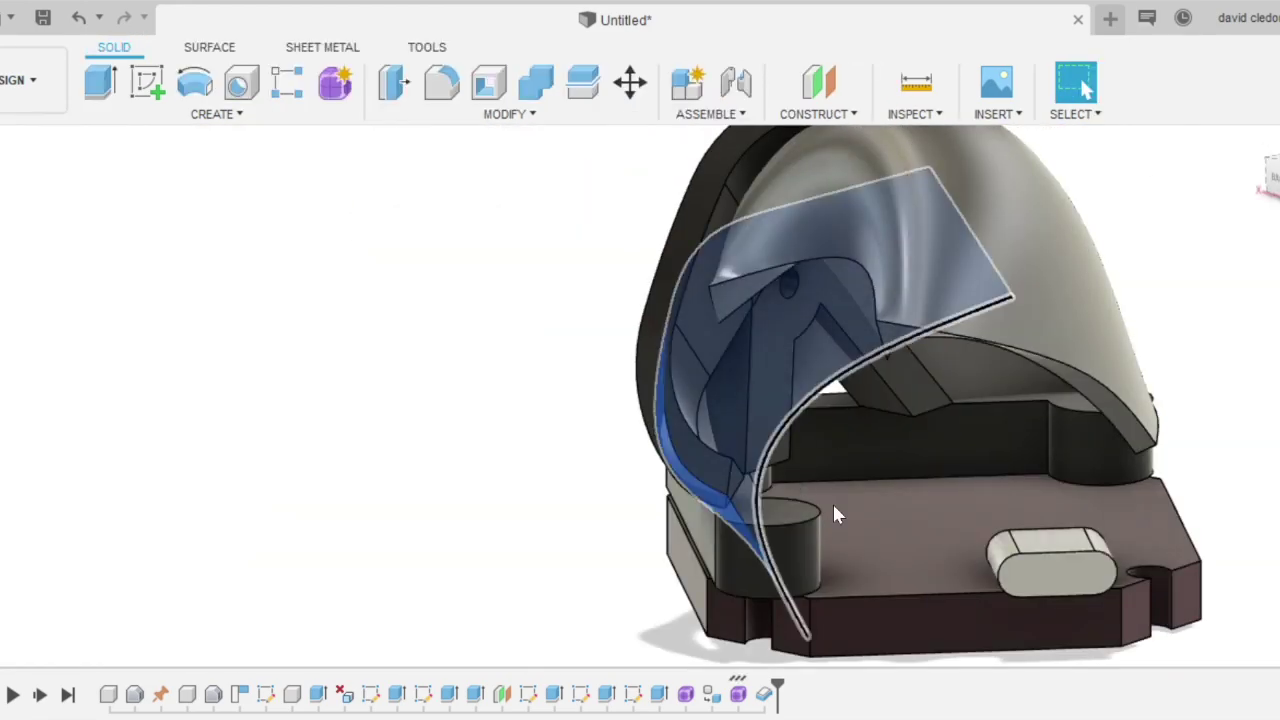
Thicken the remaining curved side surface by 1.5 mm.
left_click(832, 501)
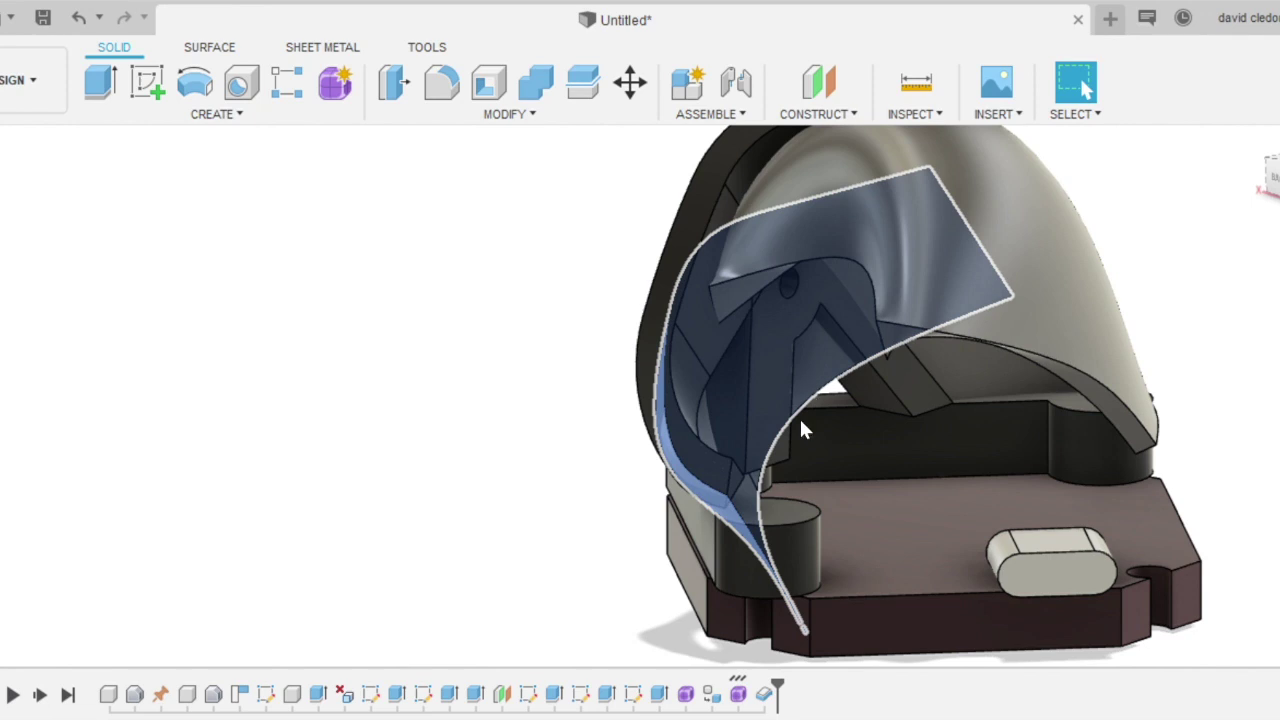
key("q")
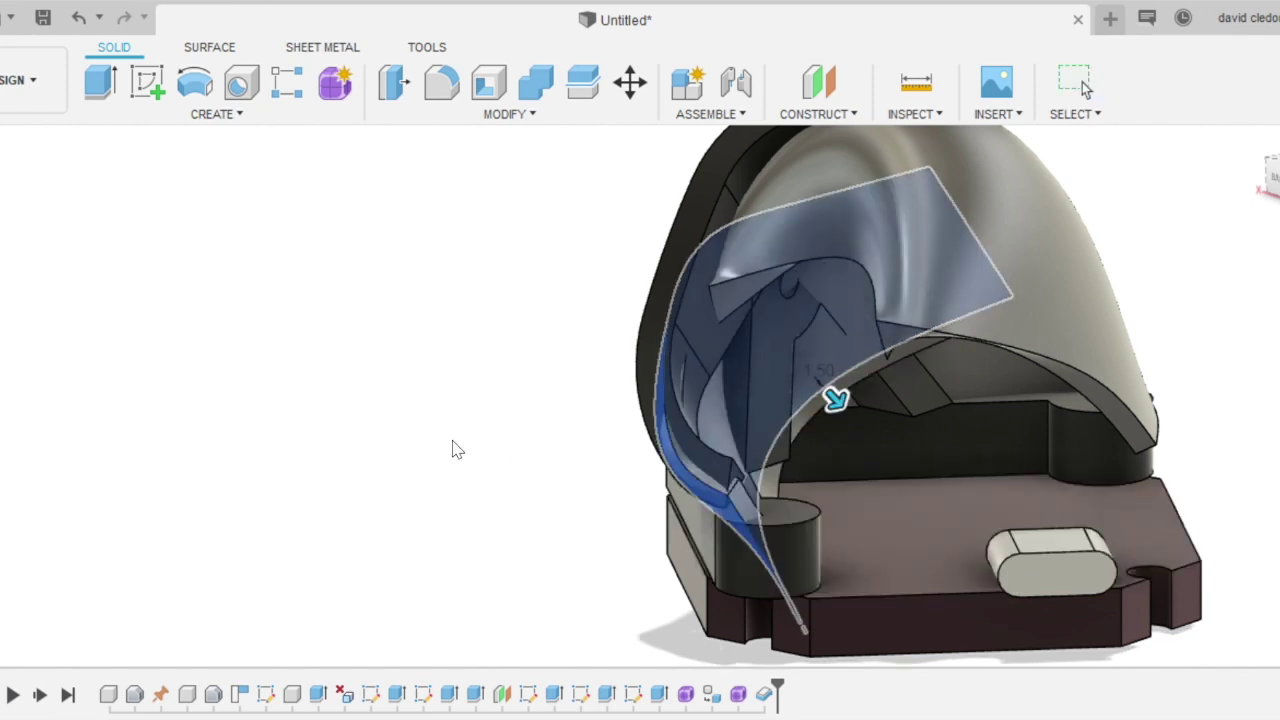
type("-")
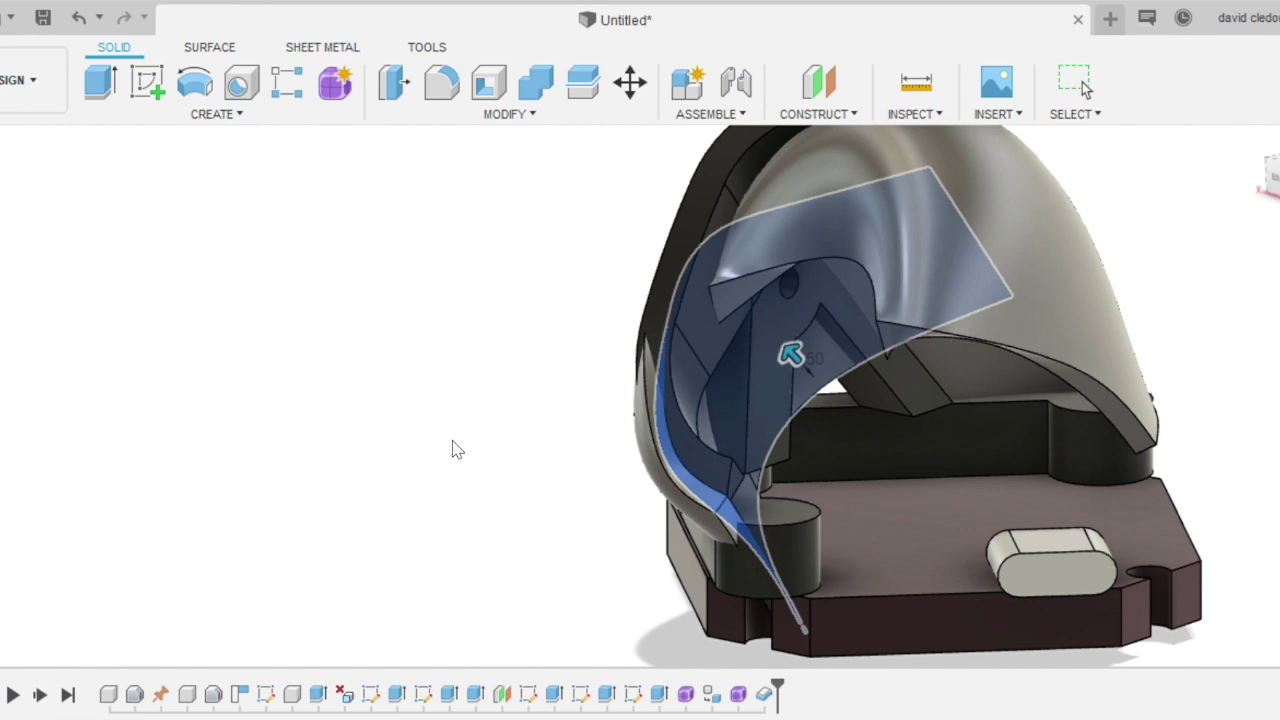
key("BackSpace")
key("Return")
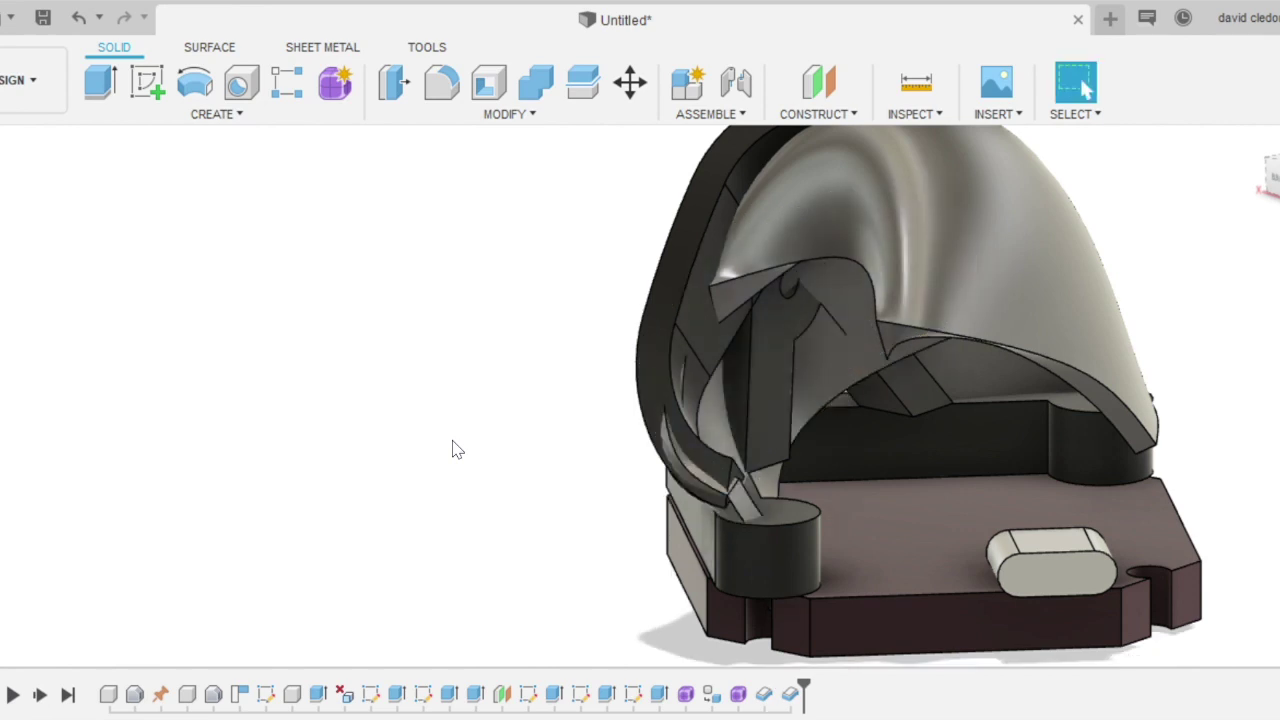
middle_click_drag(514, 663, 677, 397, "shift")
middle_click_drag(586, 439, 638, 306, "shift")
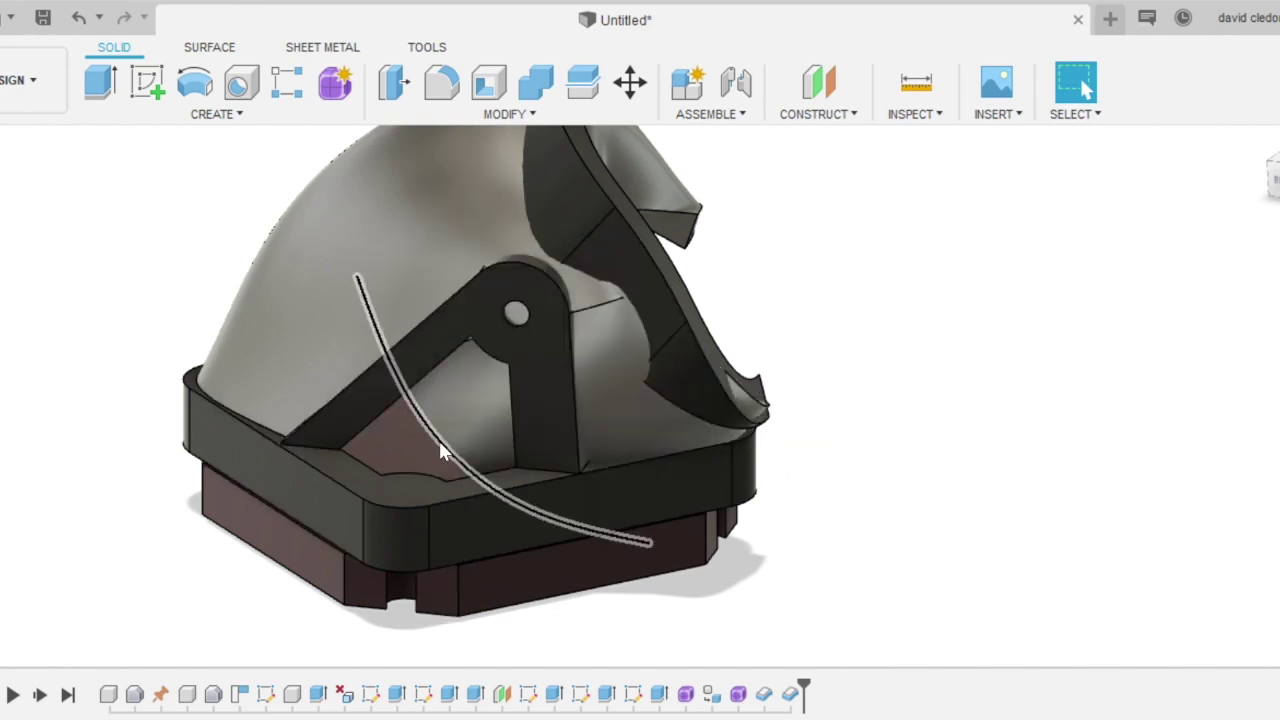
middle_click_drag(550, 390, 644, 437)
scroll(644, 437, "down", 1)
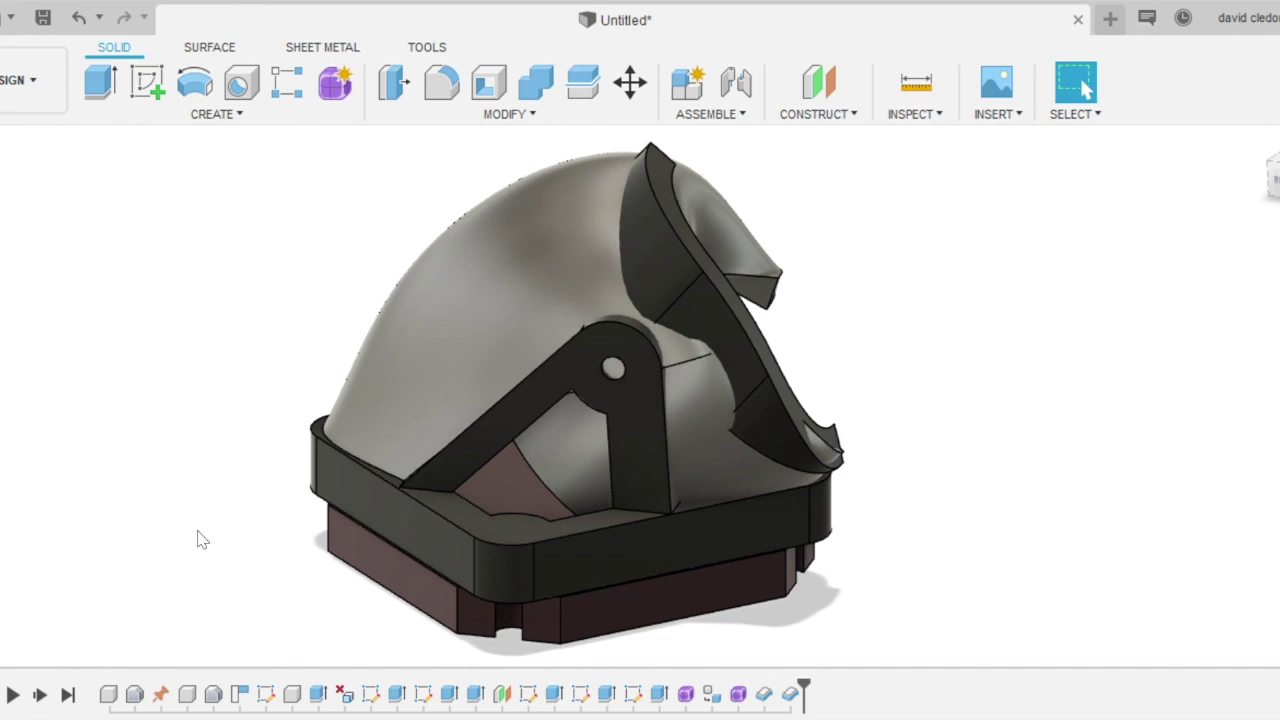
Hide the brown lower base body and the round-headed cylindrical body inside the visor.
scroll(314, 328, "down", 1)
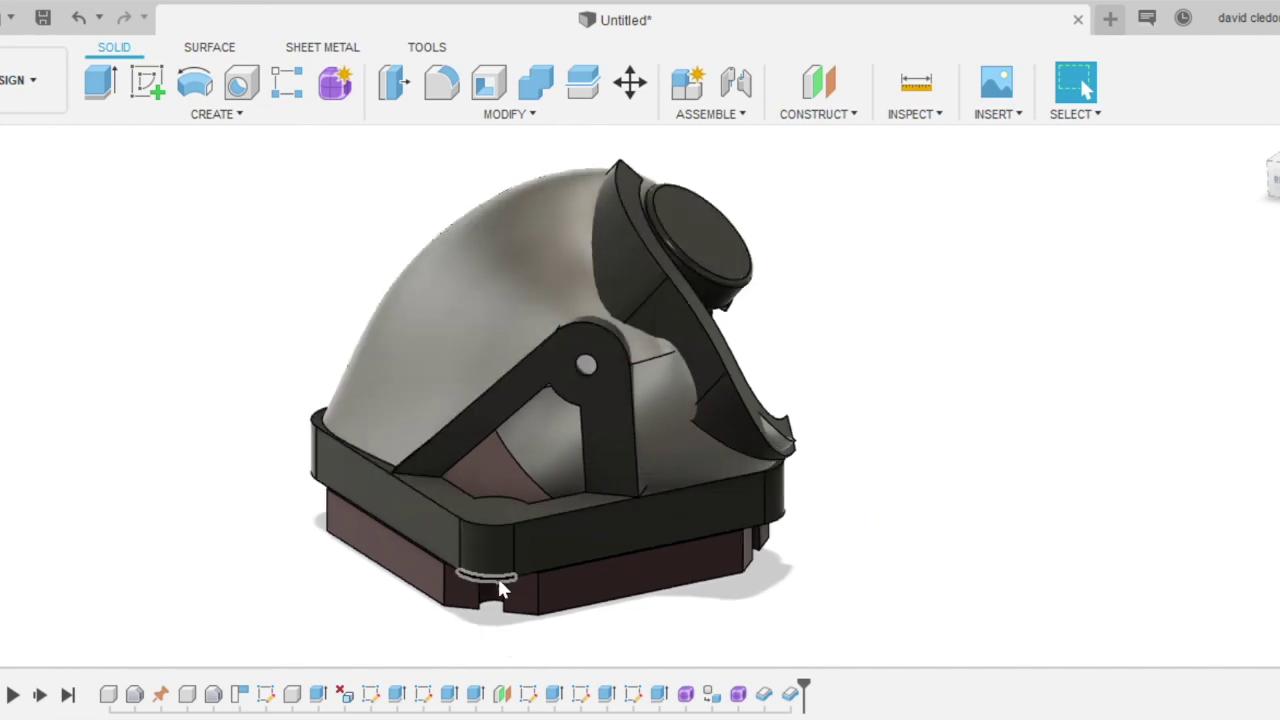
middle_click_drag(560, 440, 497, 408, "shift")
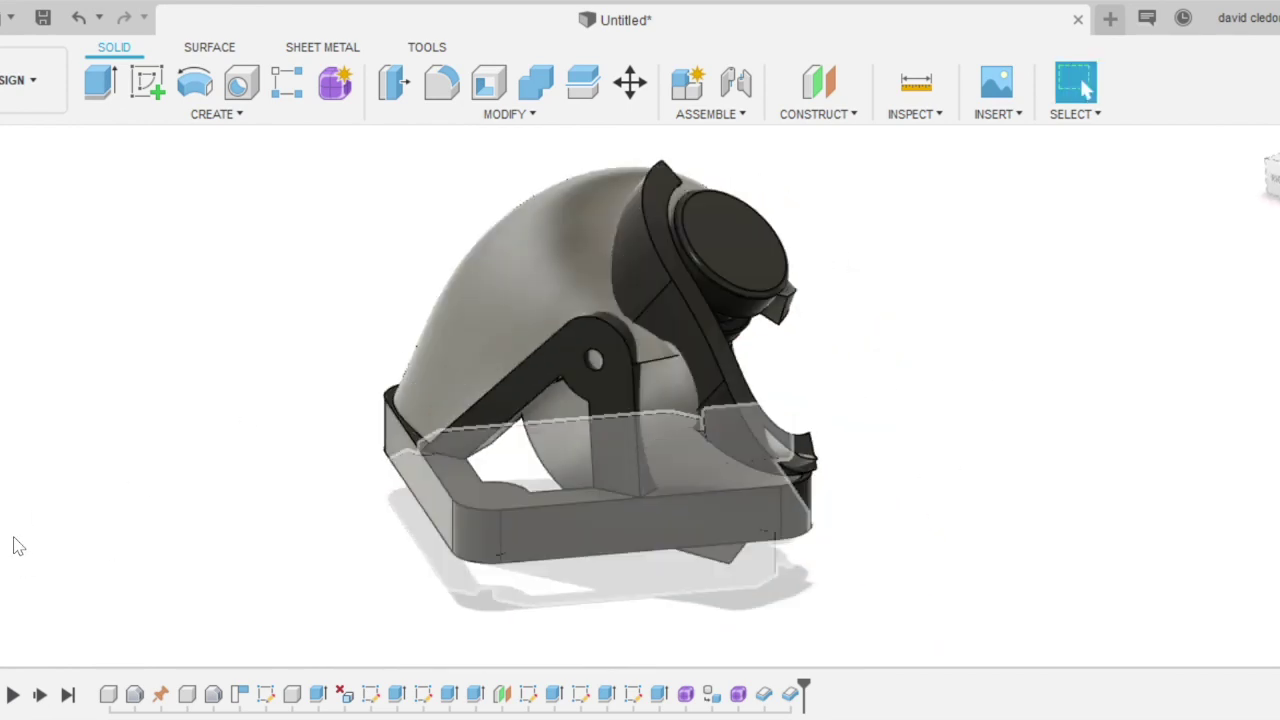
left_click(13, 537)
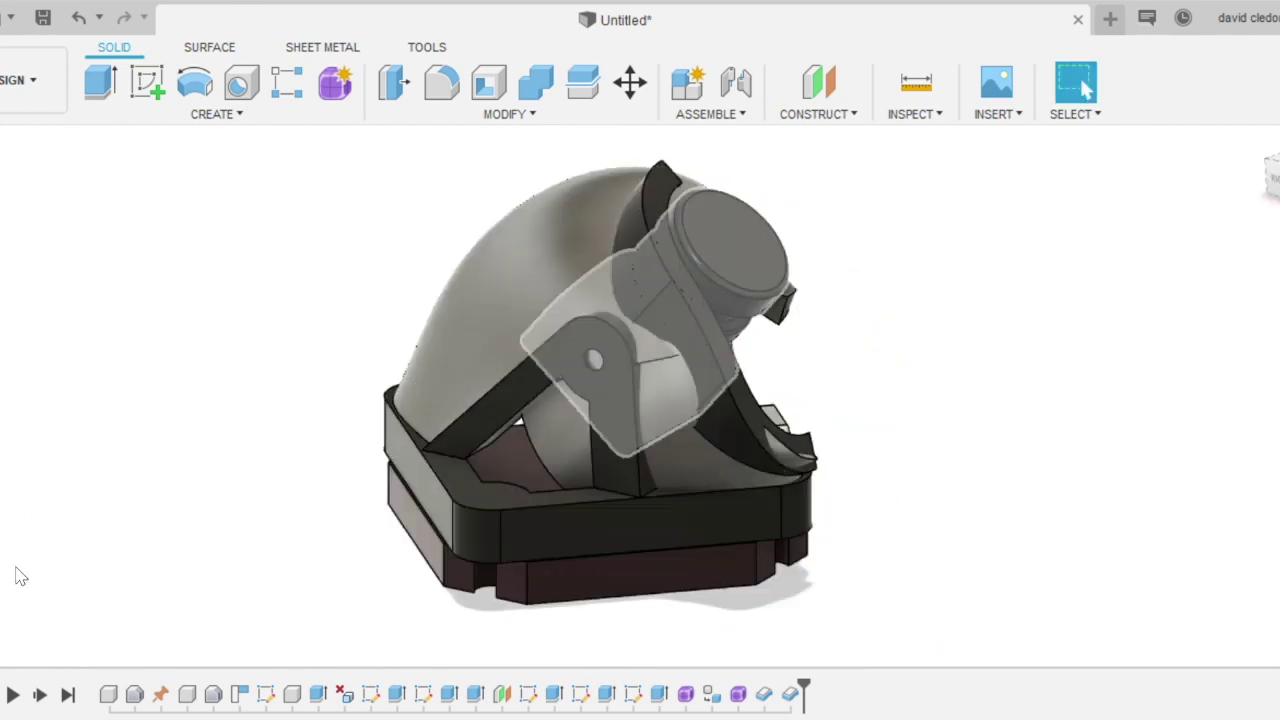
left_click(14, 566)
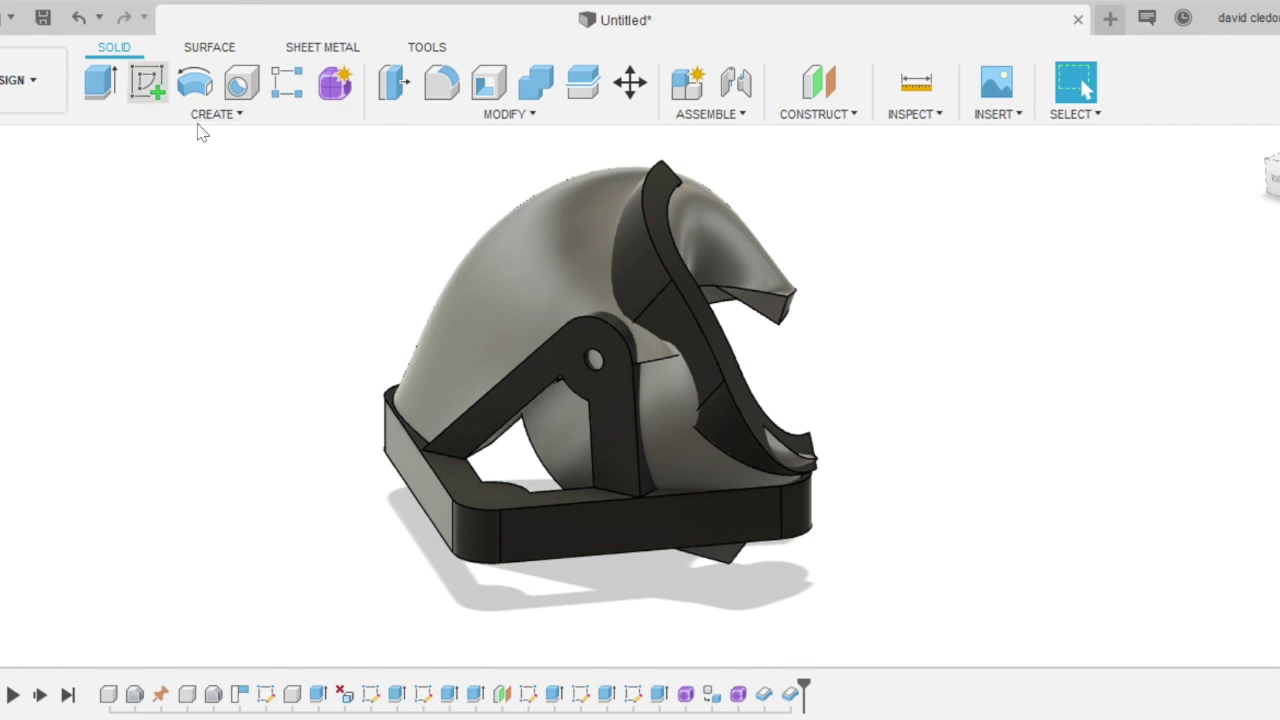
Sketch on the hinge arm's side face, project its outline, and close the triangular opening with a line along the base.
left_click(147, 88)
left_click(536, 375)
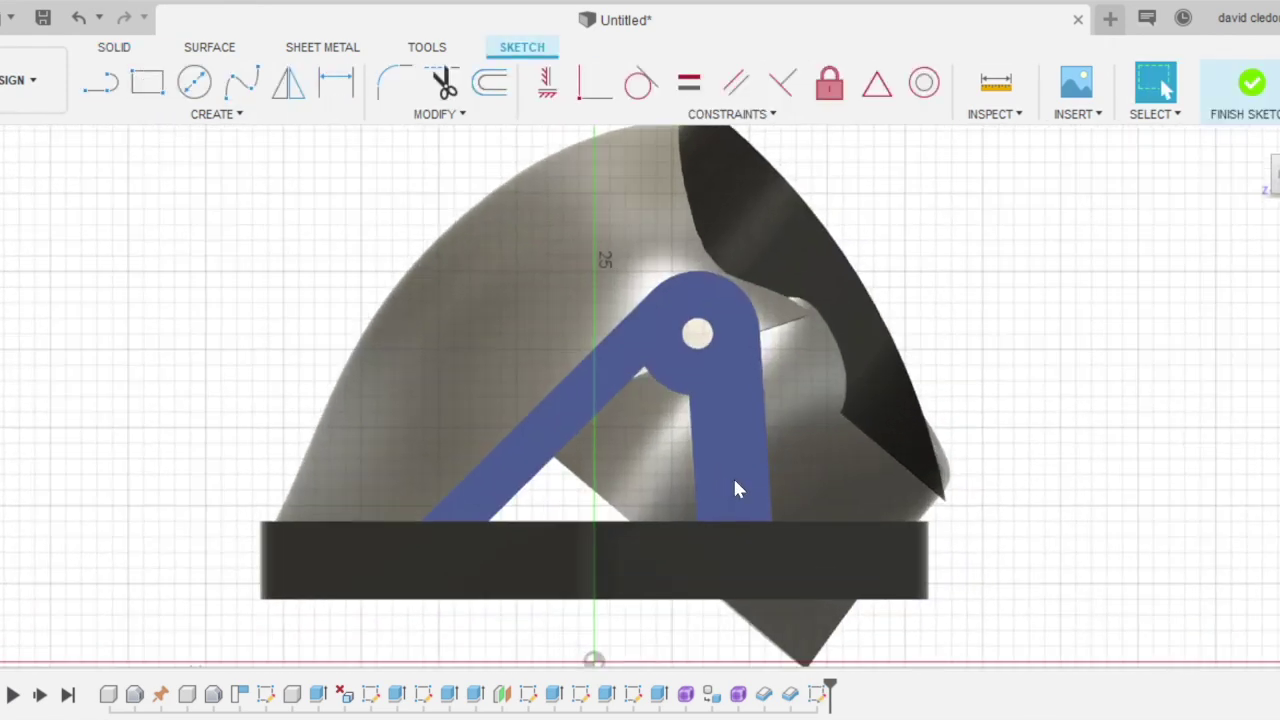
scroll(732, 475, "up", 2)
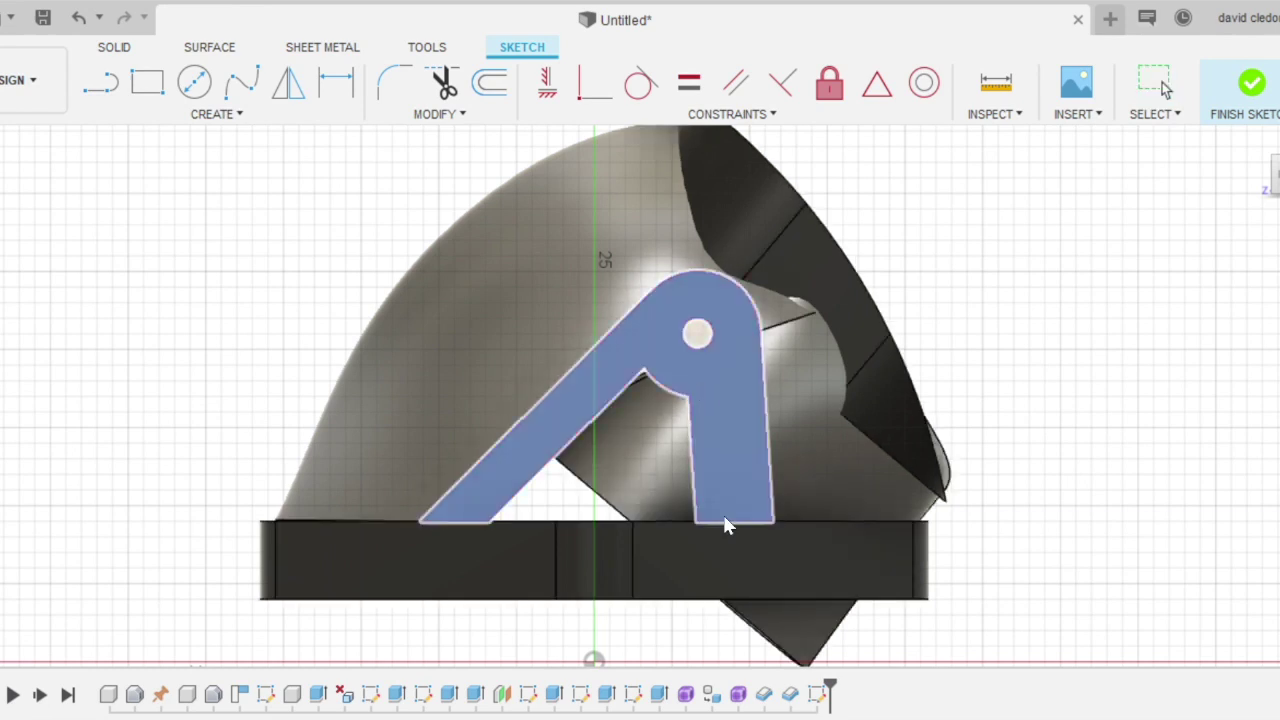
left_click(746, 483)
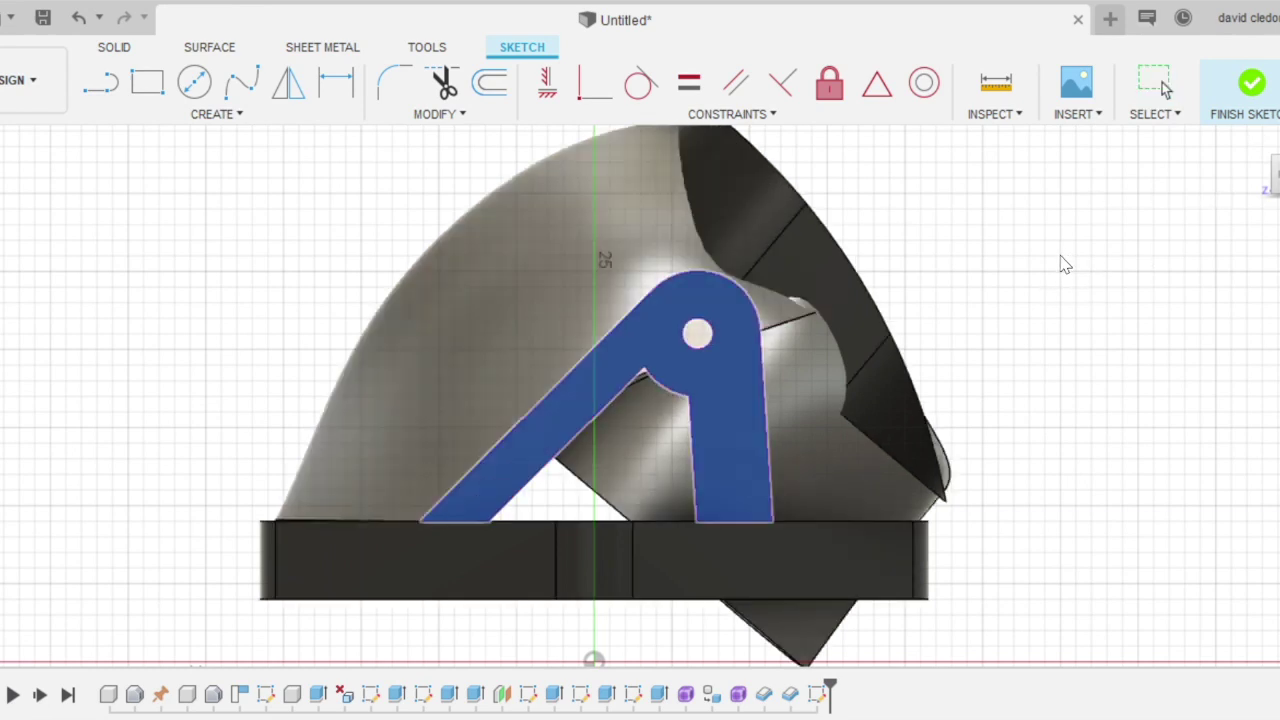
key("Escape")
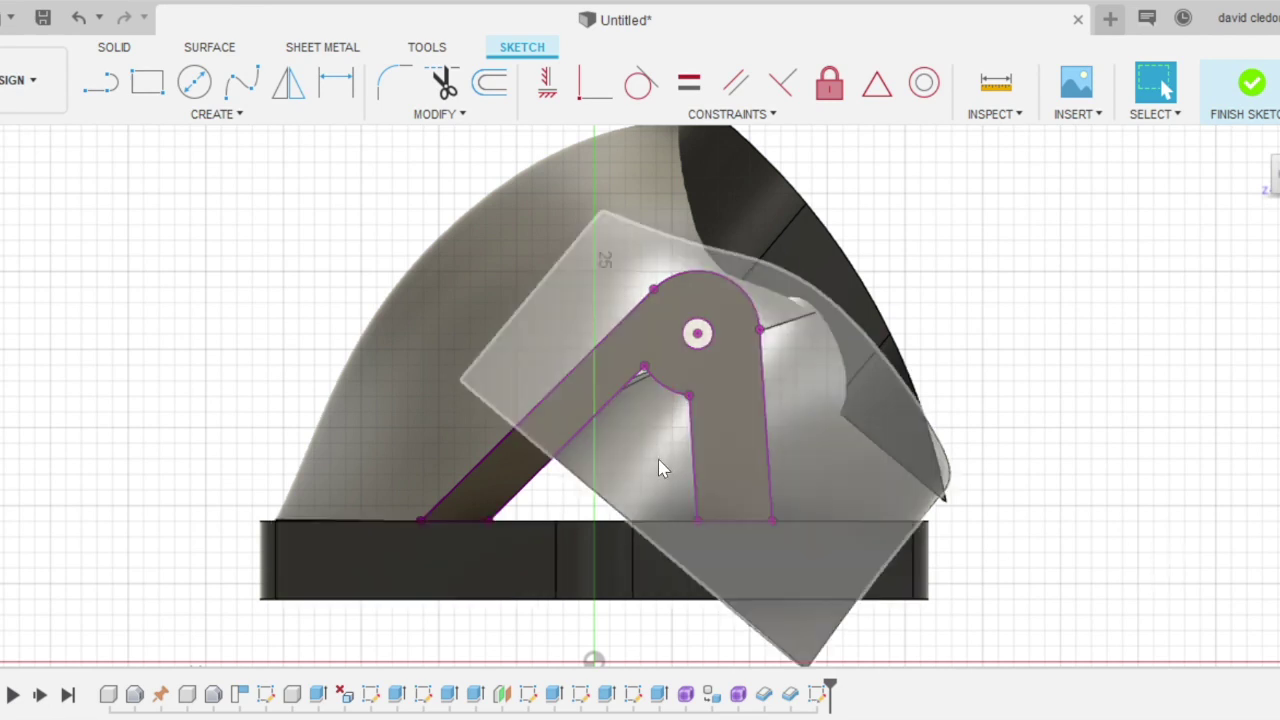
key("l")
left_click(489, 522)
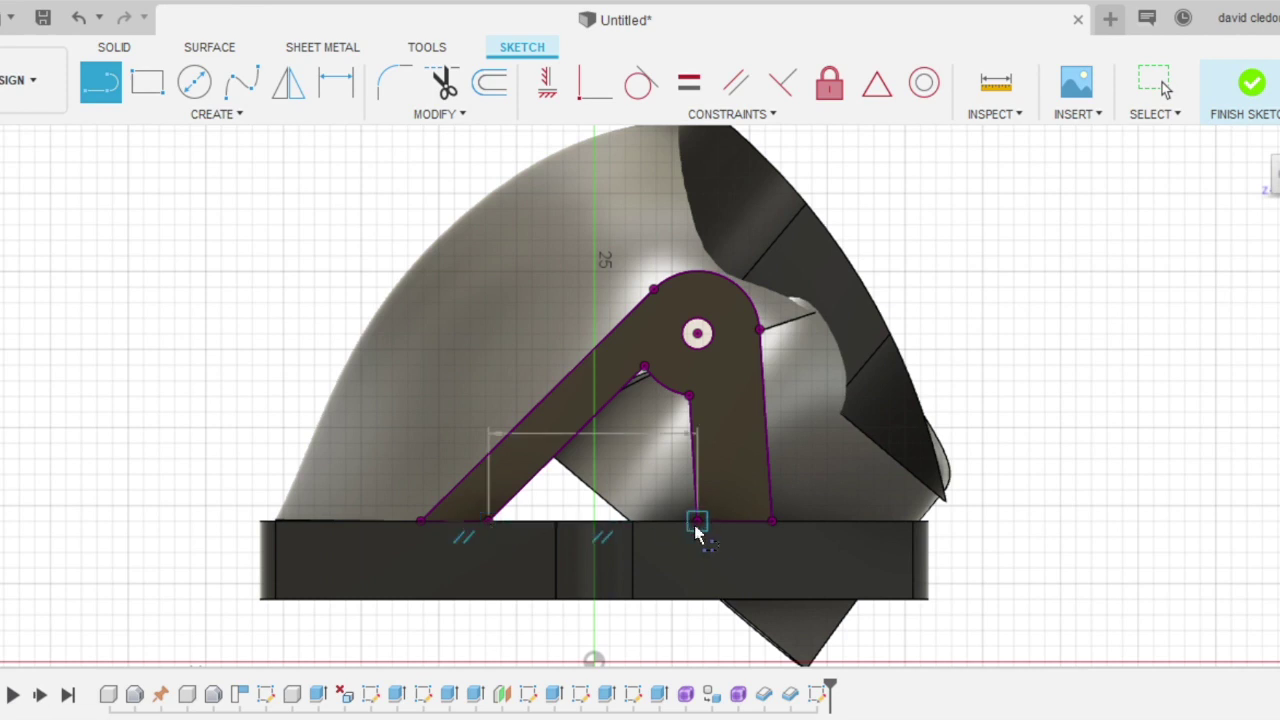
left_click(697, 522)
key("Escape")
left_click(634, 466)
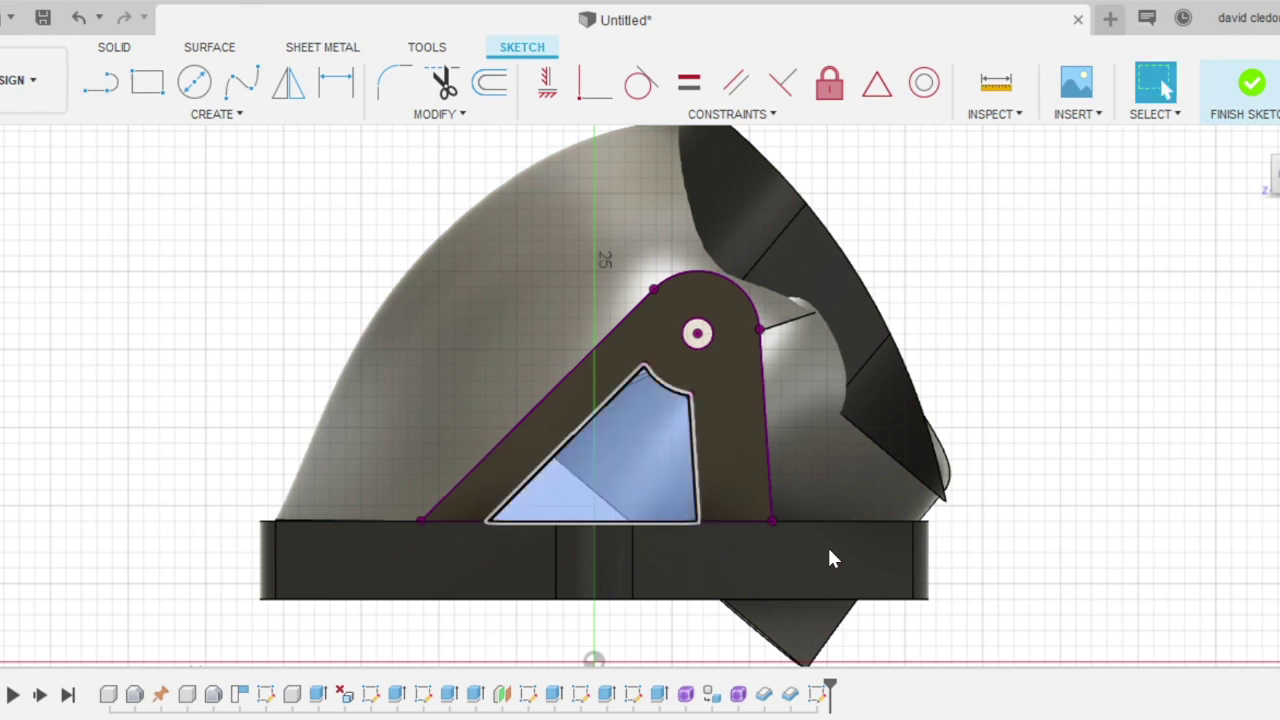
left_click(1250, 83)
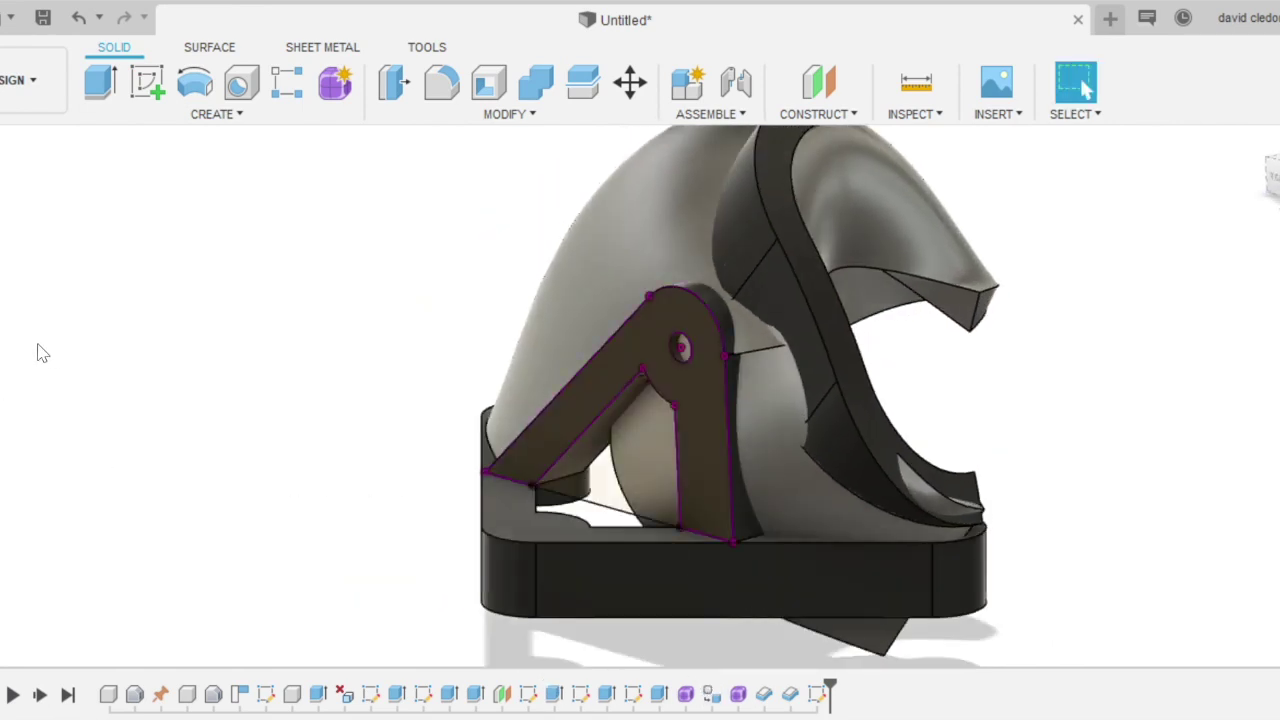
Cut the closed triangular profile inward through the shell to clear the opening between the hinge arm's legs.
left_click(654, 474)
key("e")
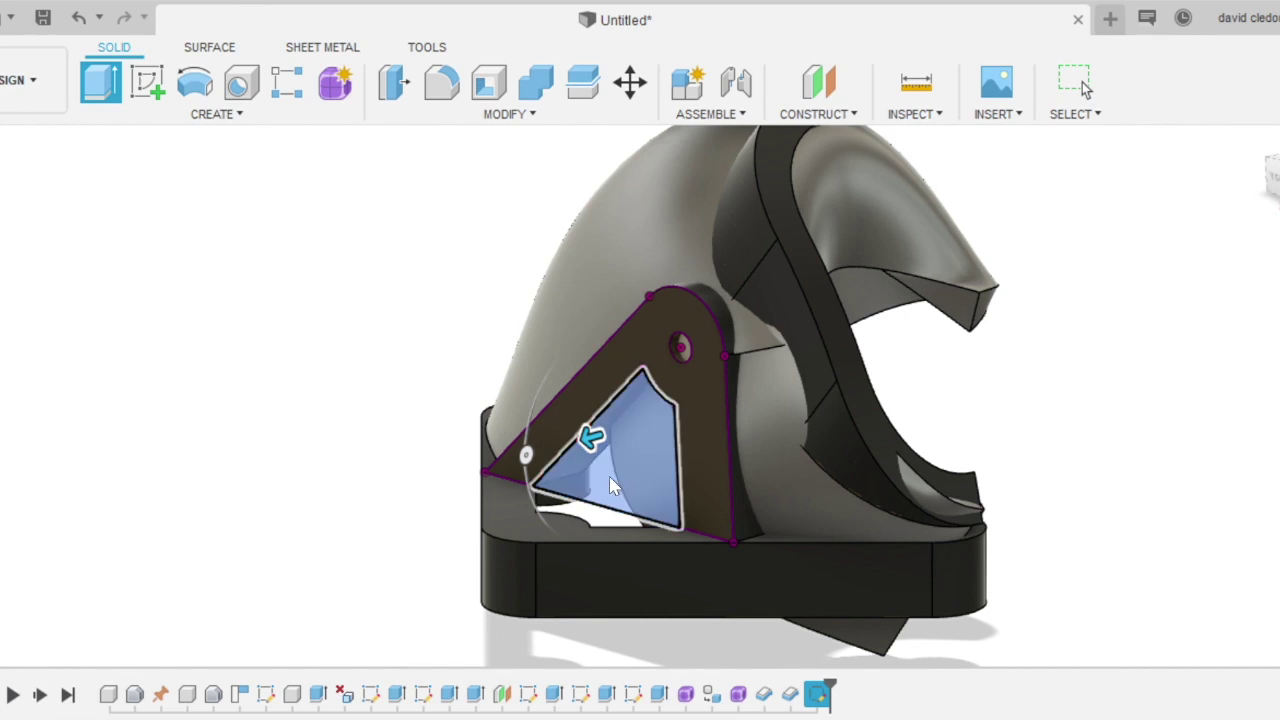
left_click_drag(595, 432, 874, 388)
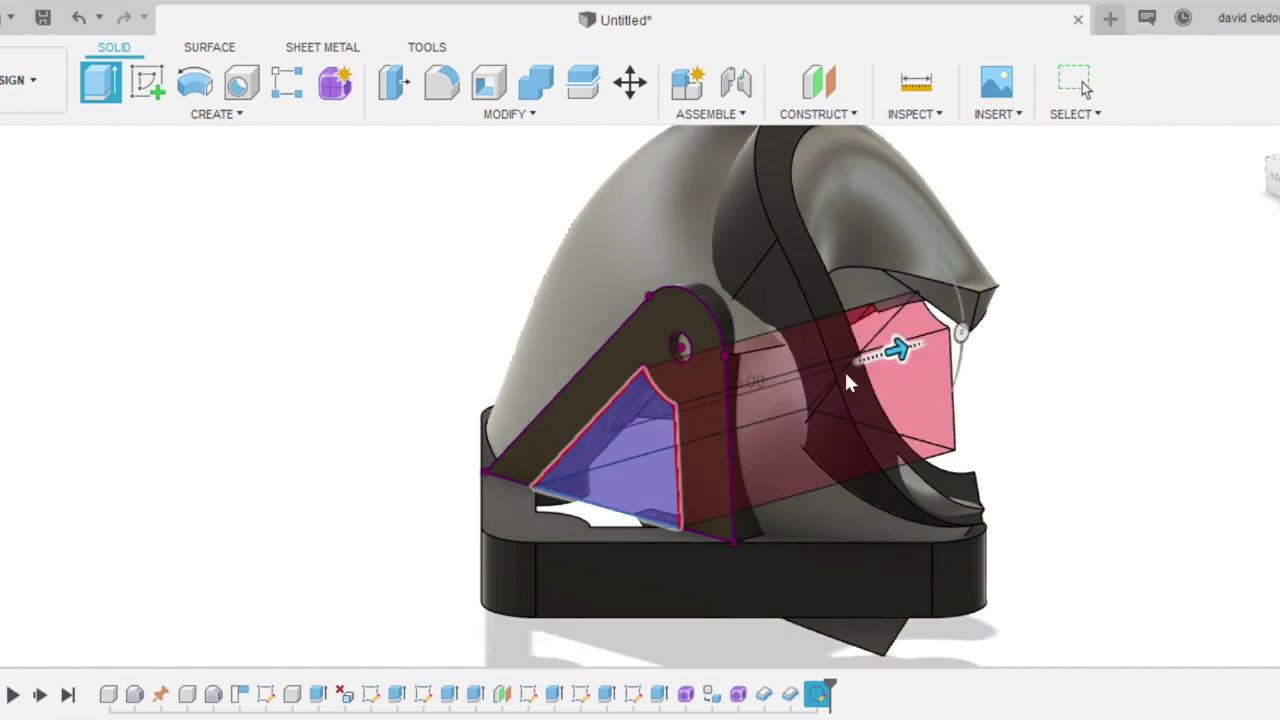
key("Return")
middle_click_drag(548, 544, 491, 414, "shift")
scroll(491, 414, "down", 2)
middle_click_drag(604, 381, 517, 415)
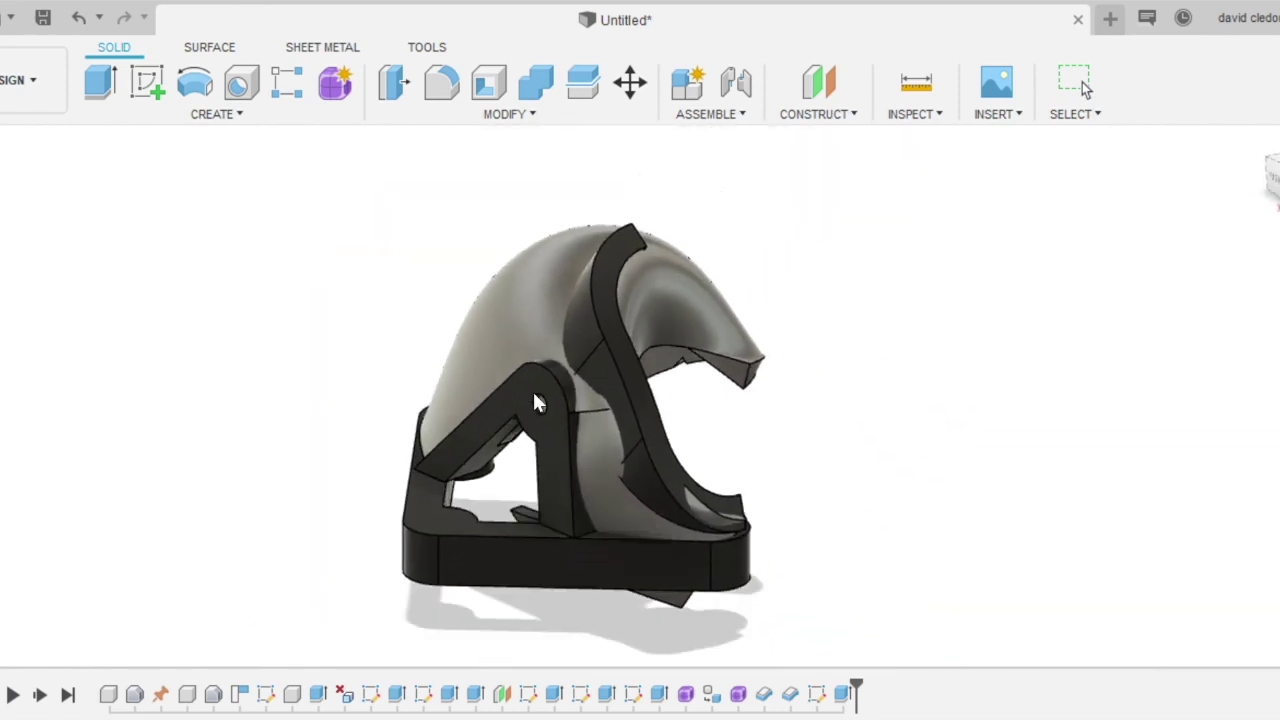
Sketch on the vertical side plane, project the base's side face, and draw a rectangle directly below its front half.
middle_click_drag(530, 541, 574, 514, "shift")
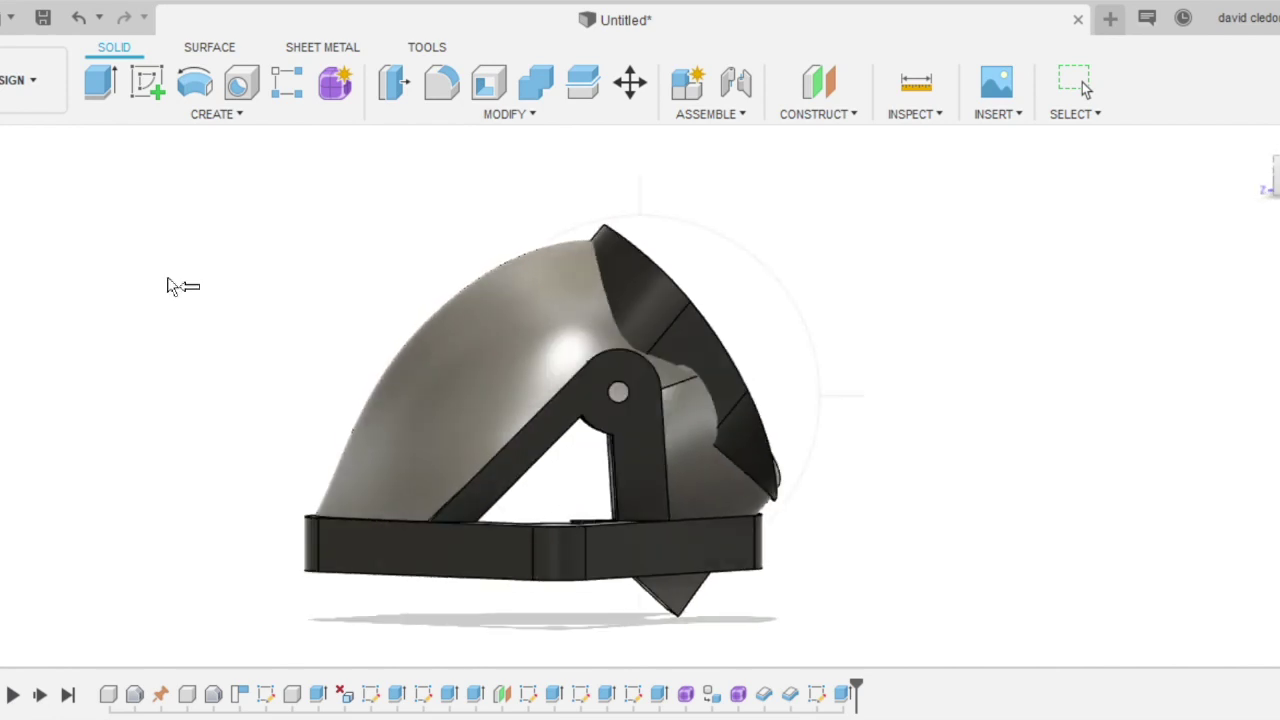
left_click(148, 84)
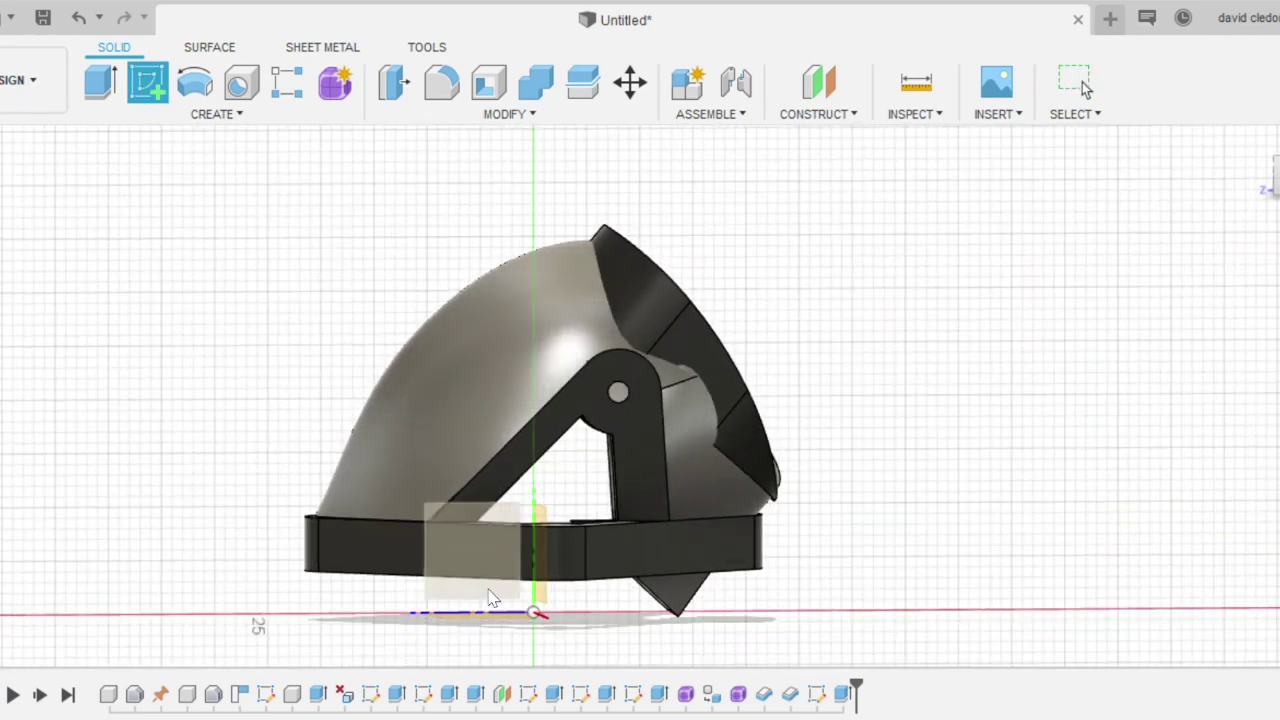
left_click(572, 533)
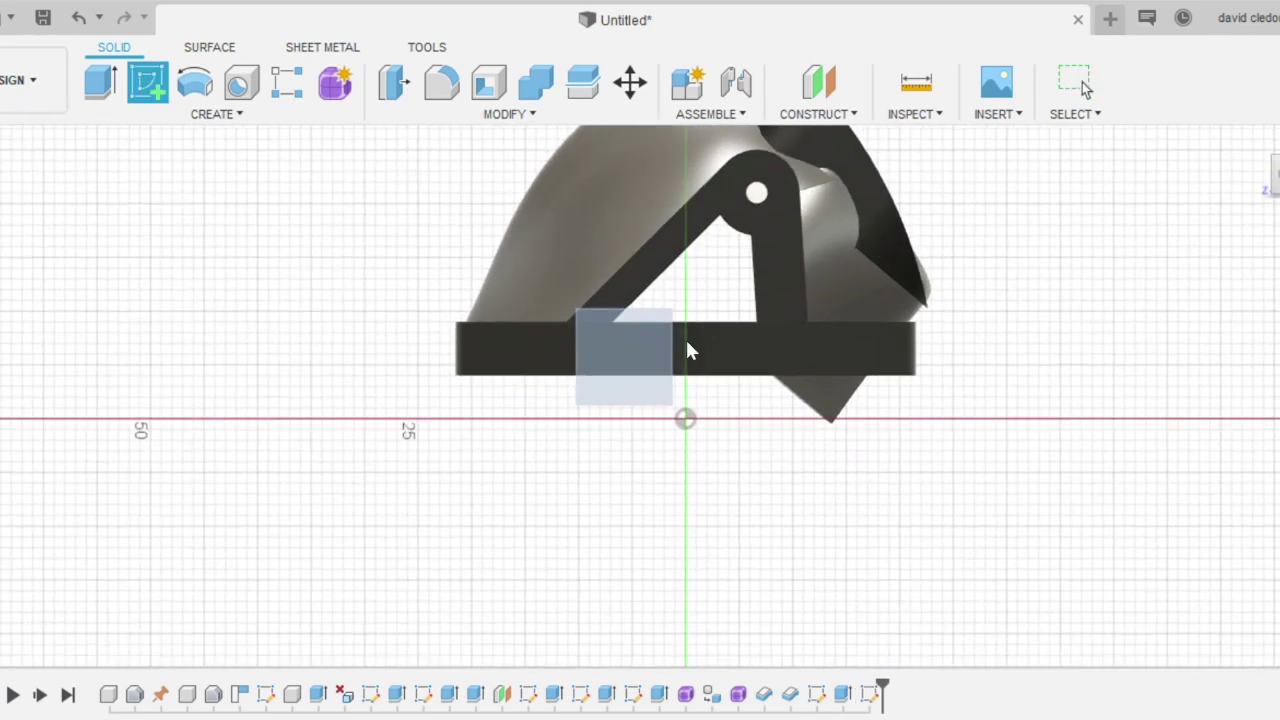
left_click(811, 359)
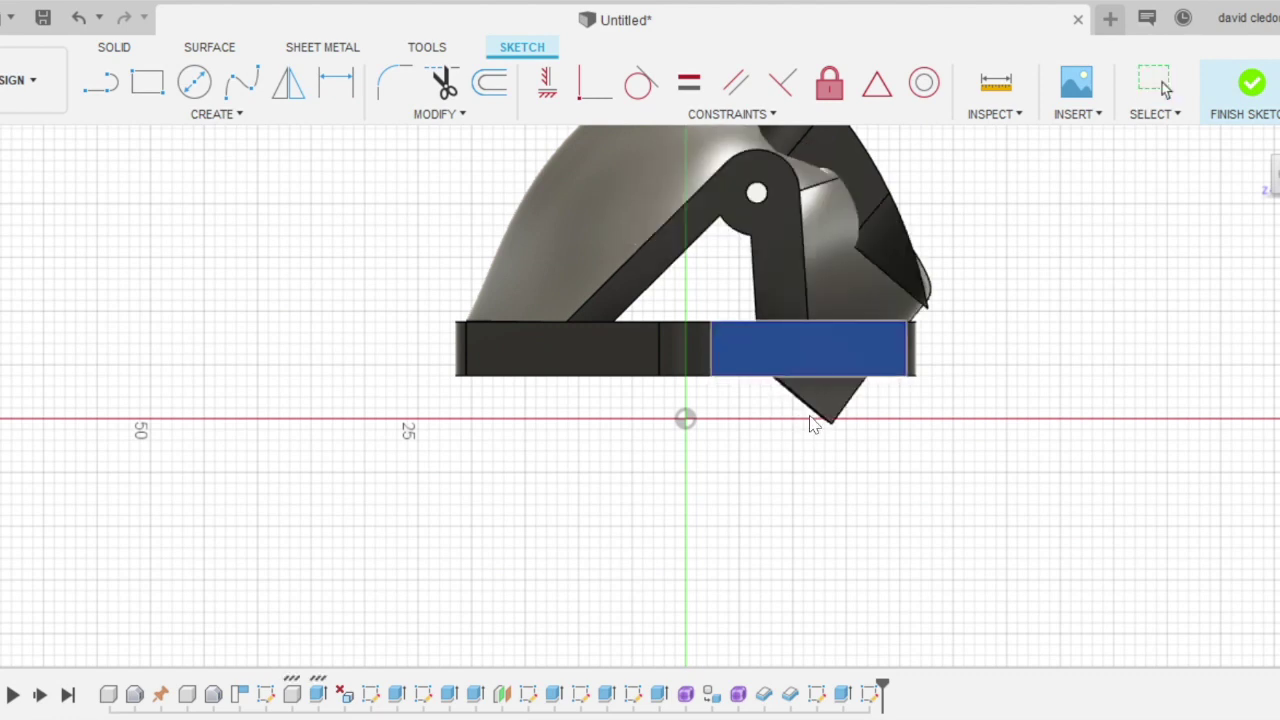
left_click(1157, 528)
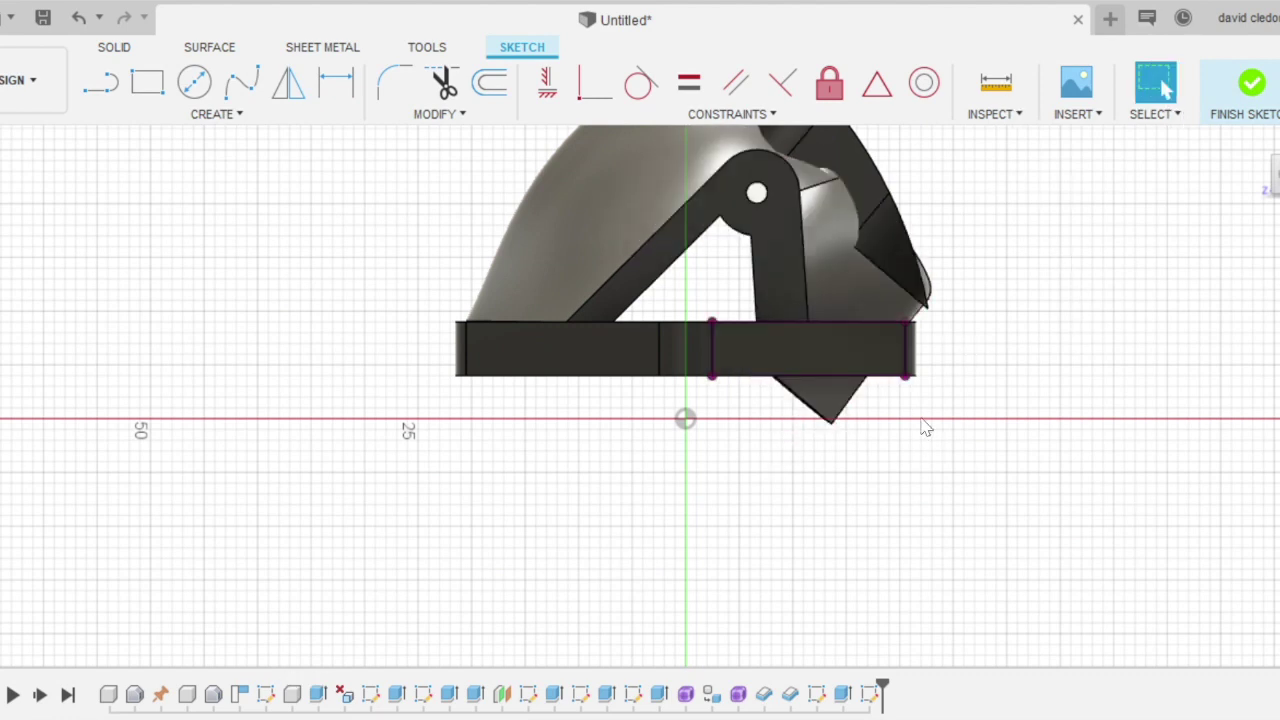
key("r")
left_click(906, 376)
left_click(711, 389)
left_click(711, 389)
left_click(906, 496)
Extrude the rectangle as a cut to remove the shell tip protruding beneath the base.
key("e")
mouse_move(516, 524)
middle_mouse_down("shift")
mouse_move(466, 460)
mouse_move(440, 470)
middle_mouse_up("shift")
left_click_drag(677, 425, 526, 454)
key("Return")
mouse_move(700, 540)
middle_mouse_down("shift")
mouse_move(552, 565)
mouse_move(694, 569)
mouse_move(1000, 440)
mouse_move(717, 474)
mouse_move(235, 105)
middle_mouse_up("shift")
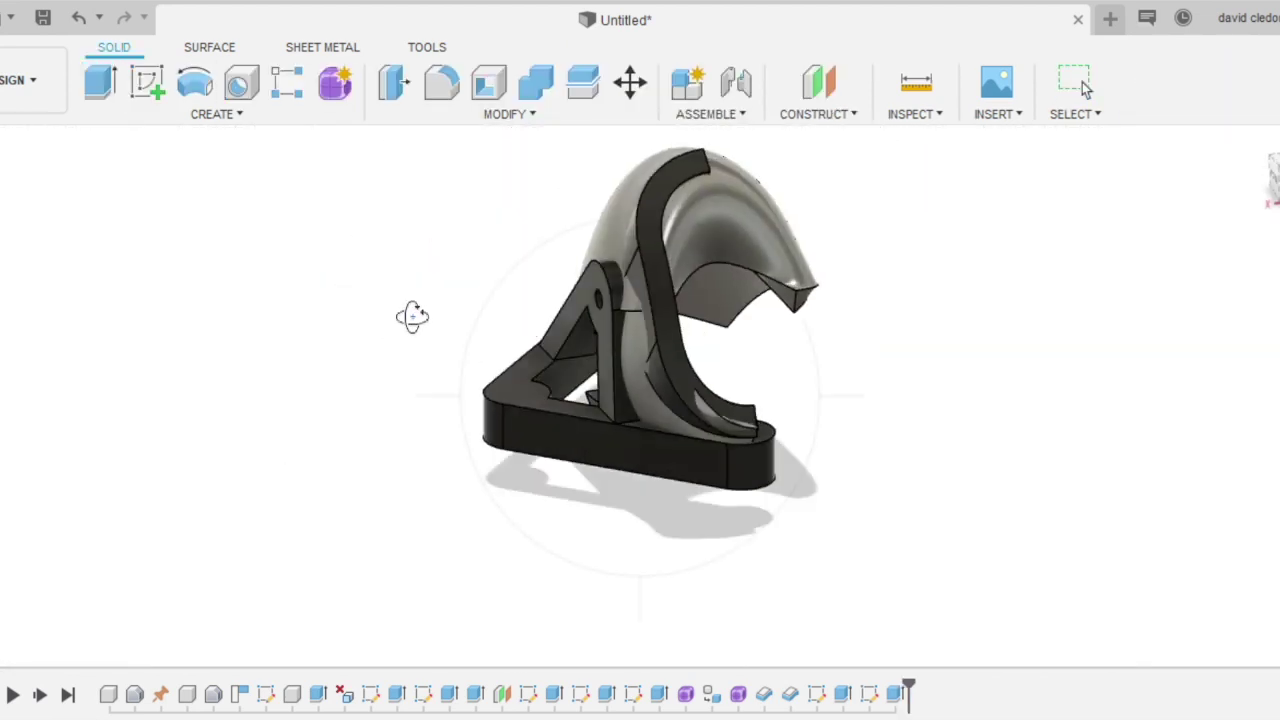
middle_click_drag(441, 352, 710, 390, "shift")
middle_click_drag(671, 276, 587, 303, "shift")
scroll(587, 303, "up", 1)
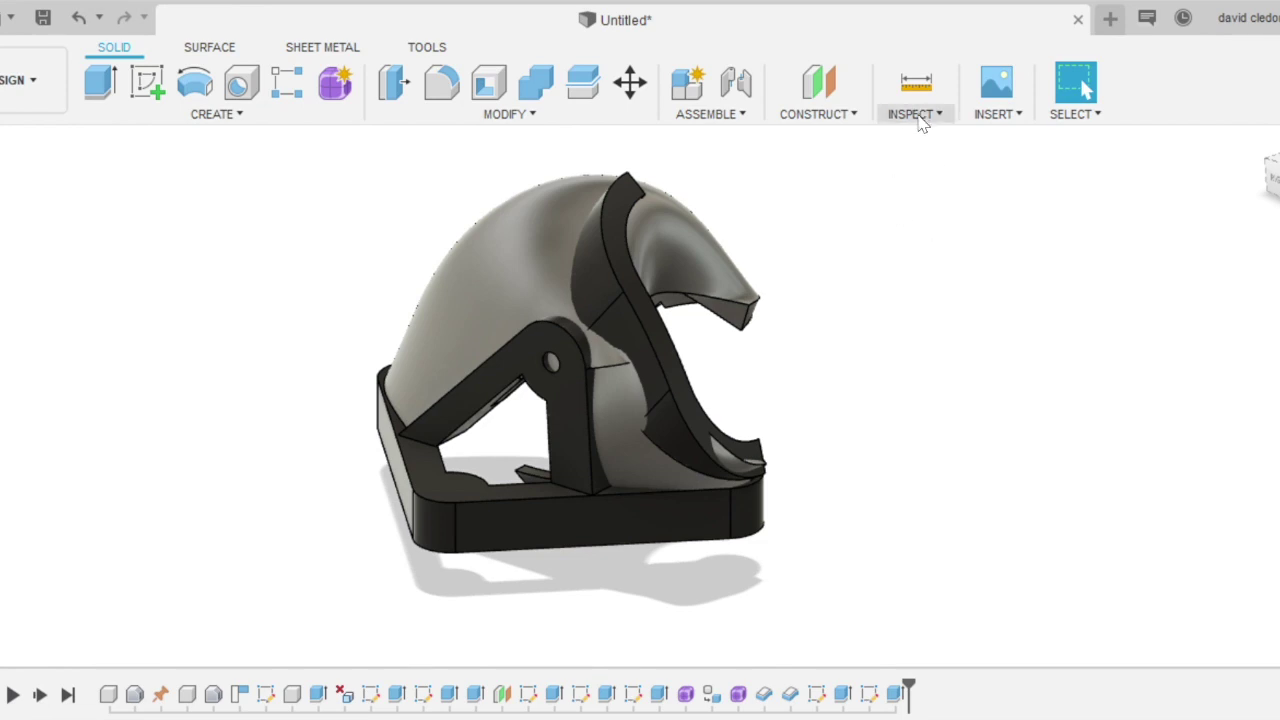
Create an angled construction plane around the red origin axis, tilted roughly parallel to the visor ring.
middle_click_drag(508, 653, 832, 214, "shift")
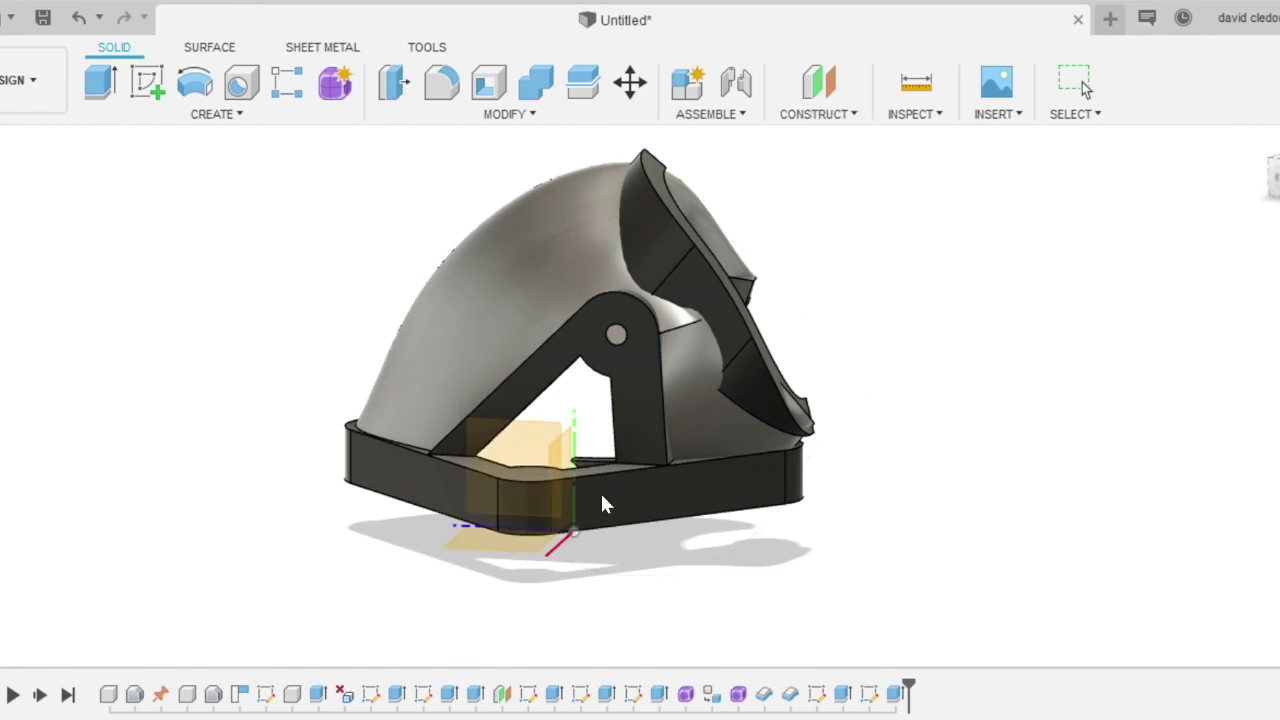
left_click(561, 550)
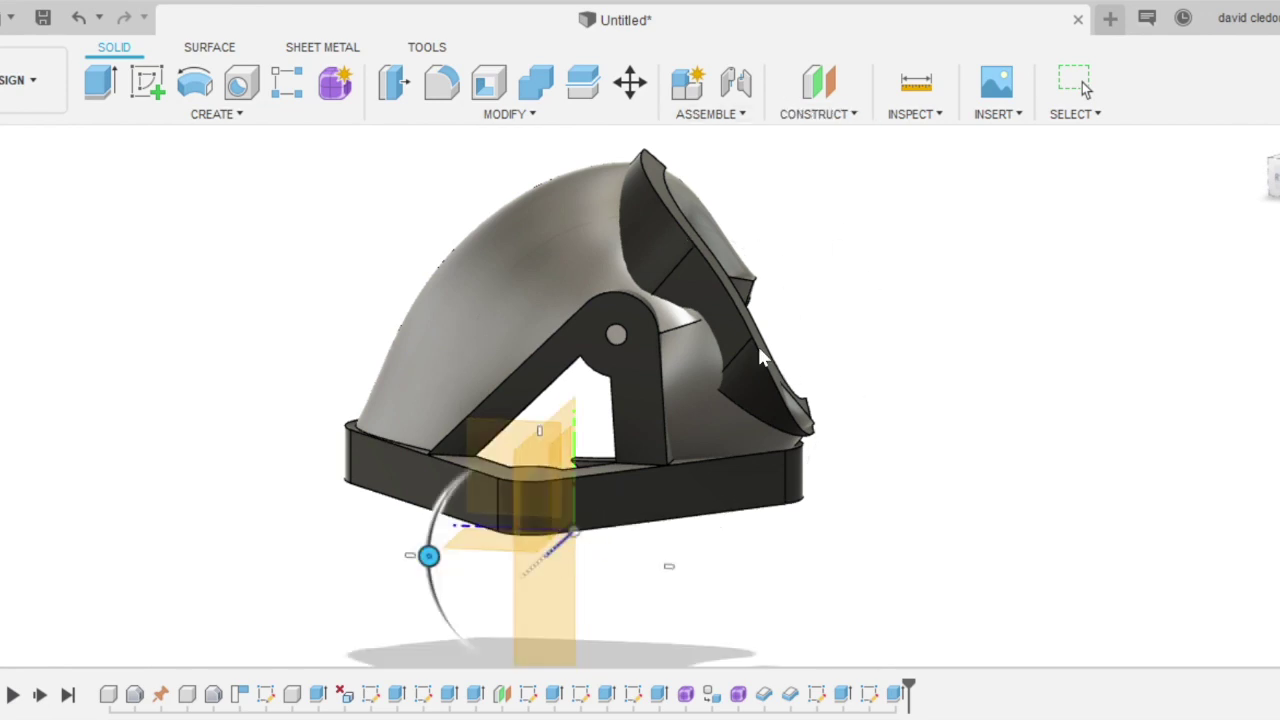
left_click_drag(420, 568, 511, 626)
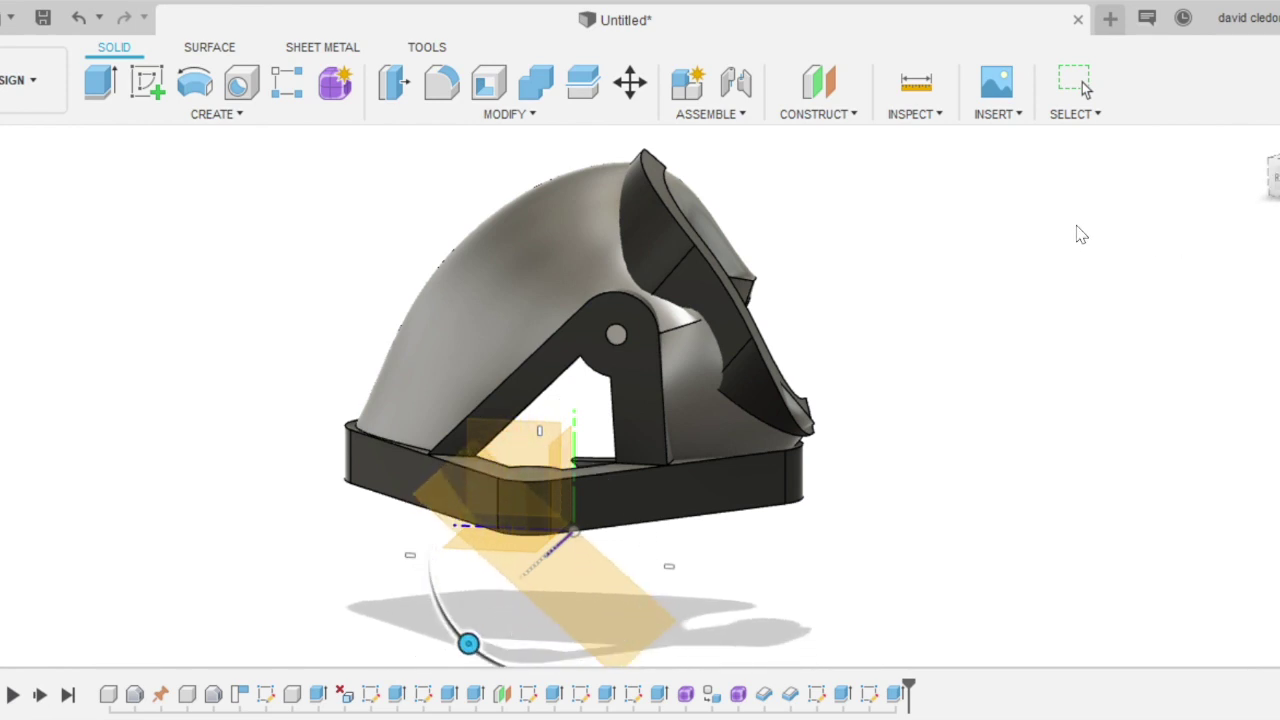
key("Return")
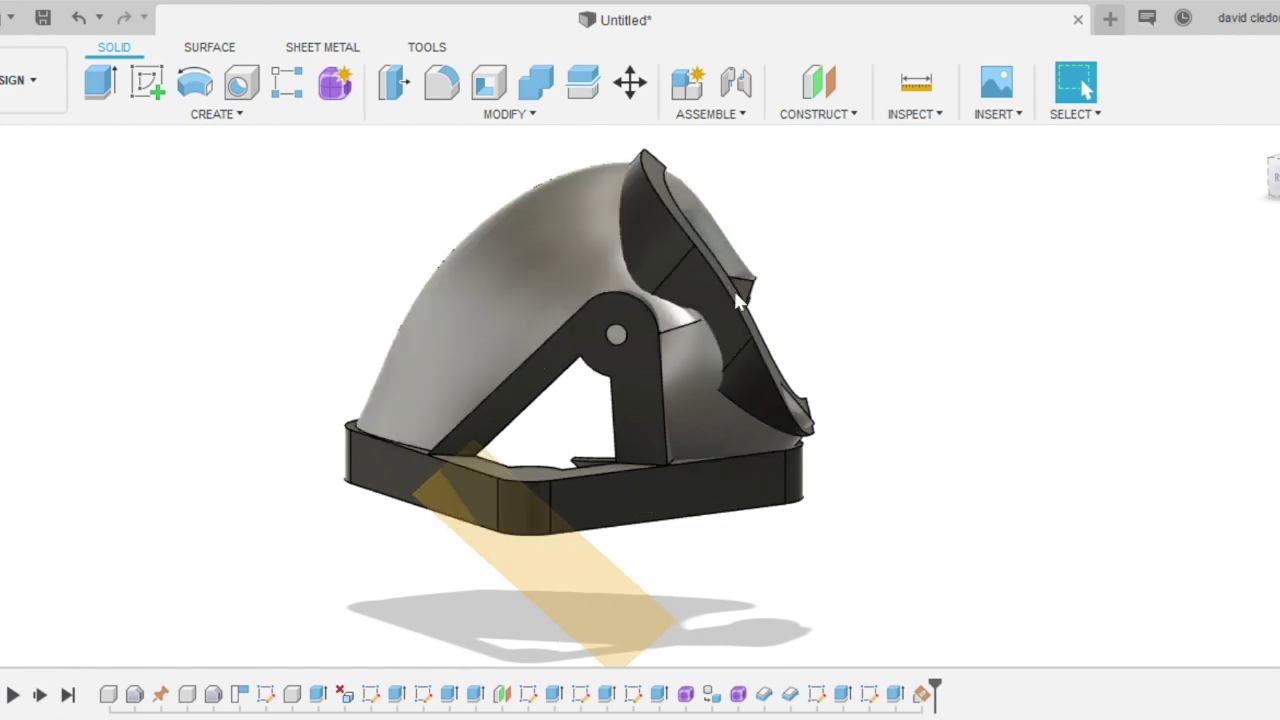
Sketch on the angled plane, project the visor ring's inner edge, join its ends with a line, and mirror it into a full oval.
left_click(147, 82)
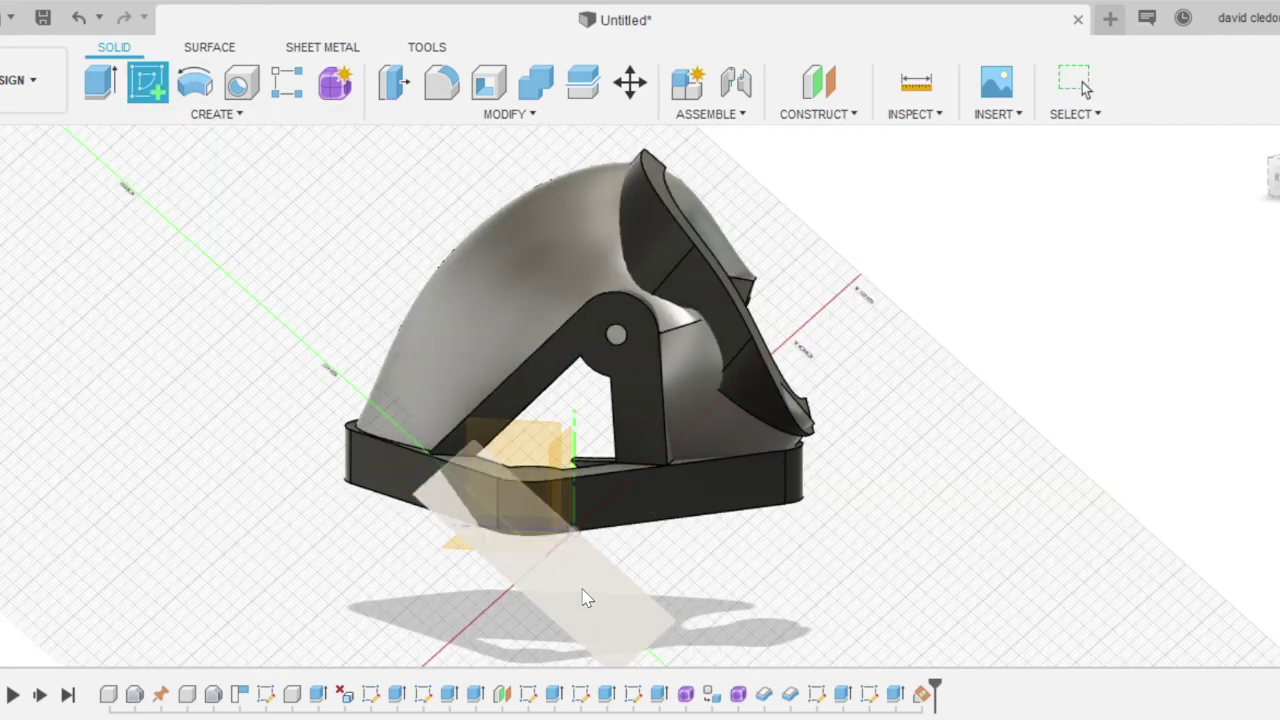
left_click(572, 578)
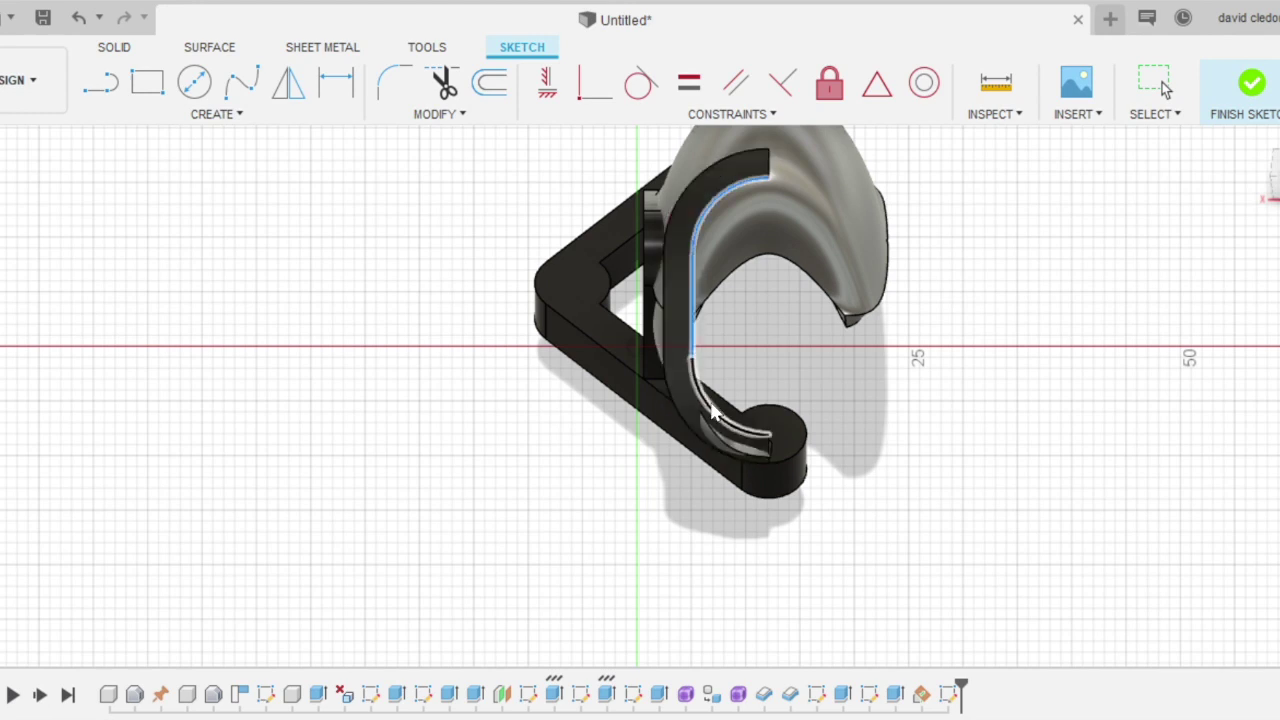
key("l")
left_click(770, 179)
left_click(768, 434)
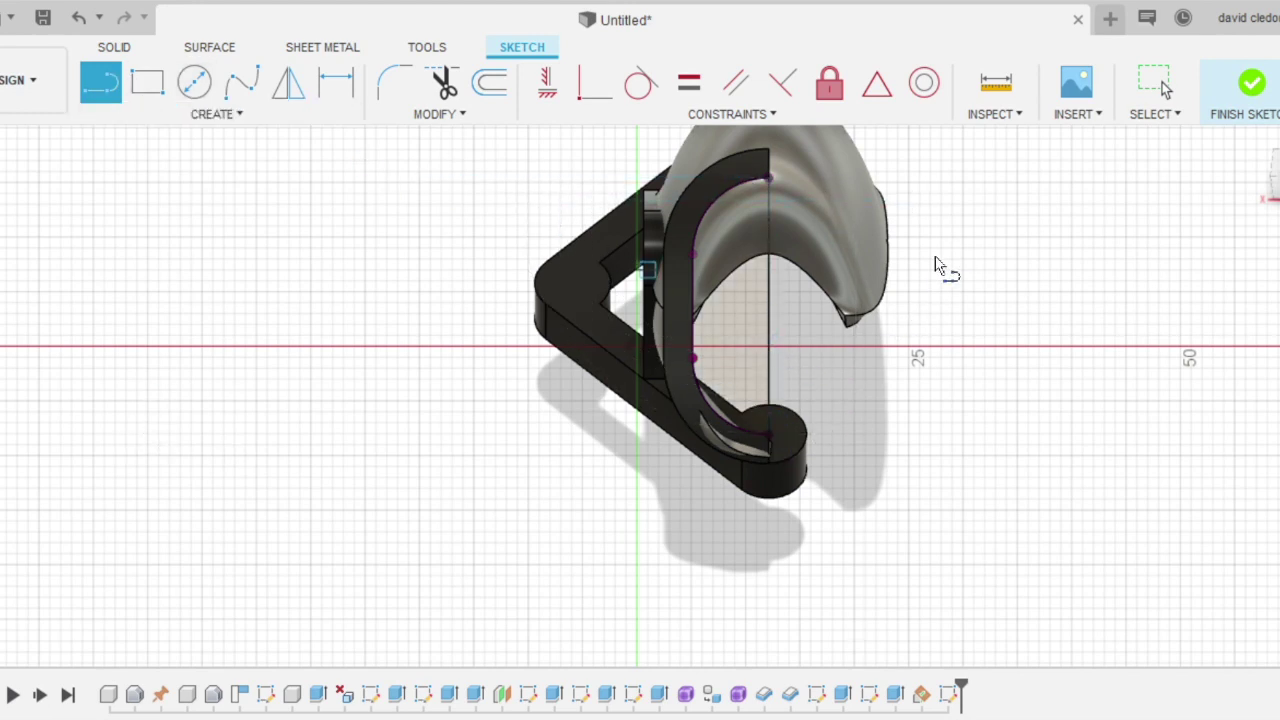
left_click(722, 191)
left_click(691, 306)
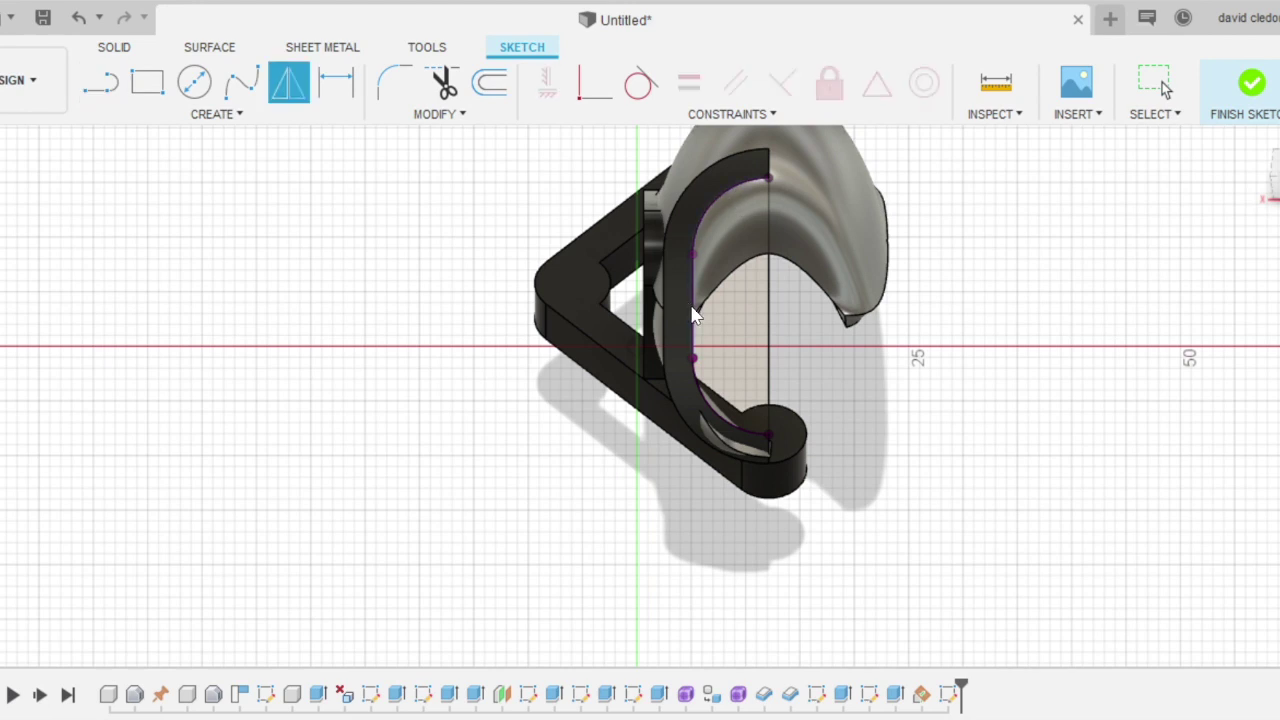
left_click(1036, 169)
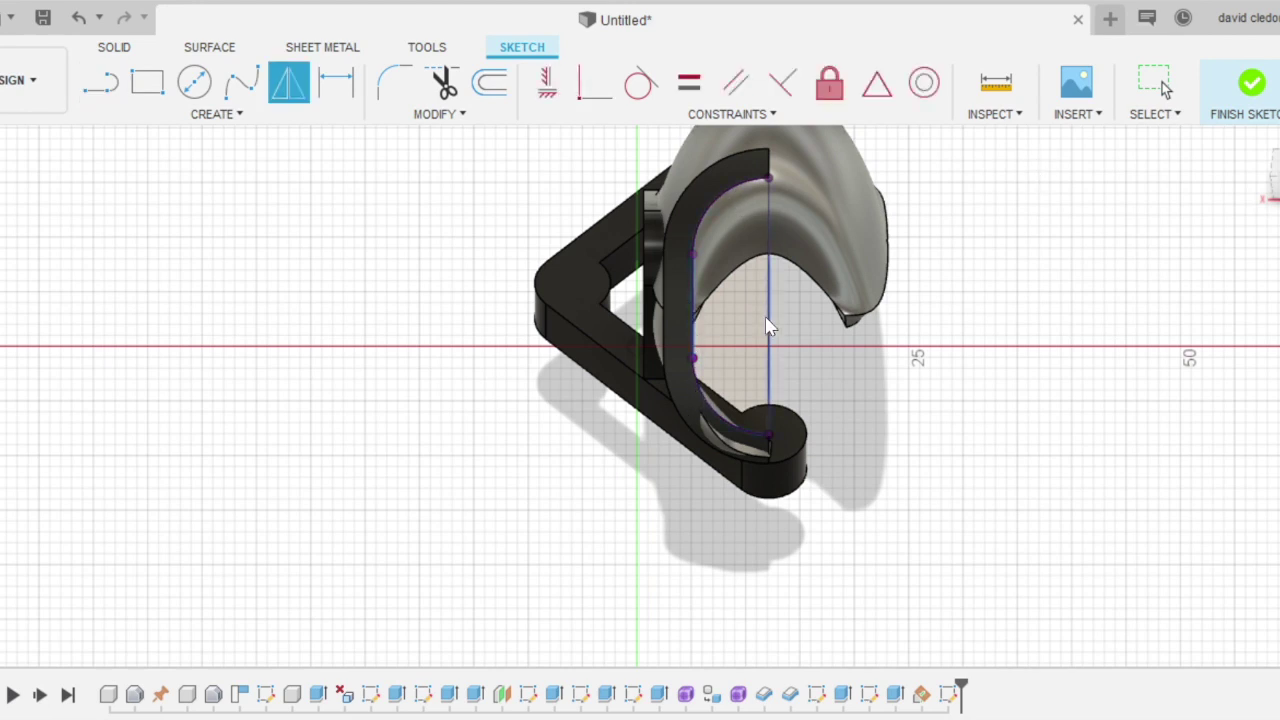
left_click(767, 326)
key("Return")
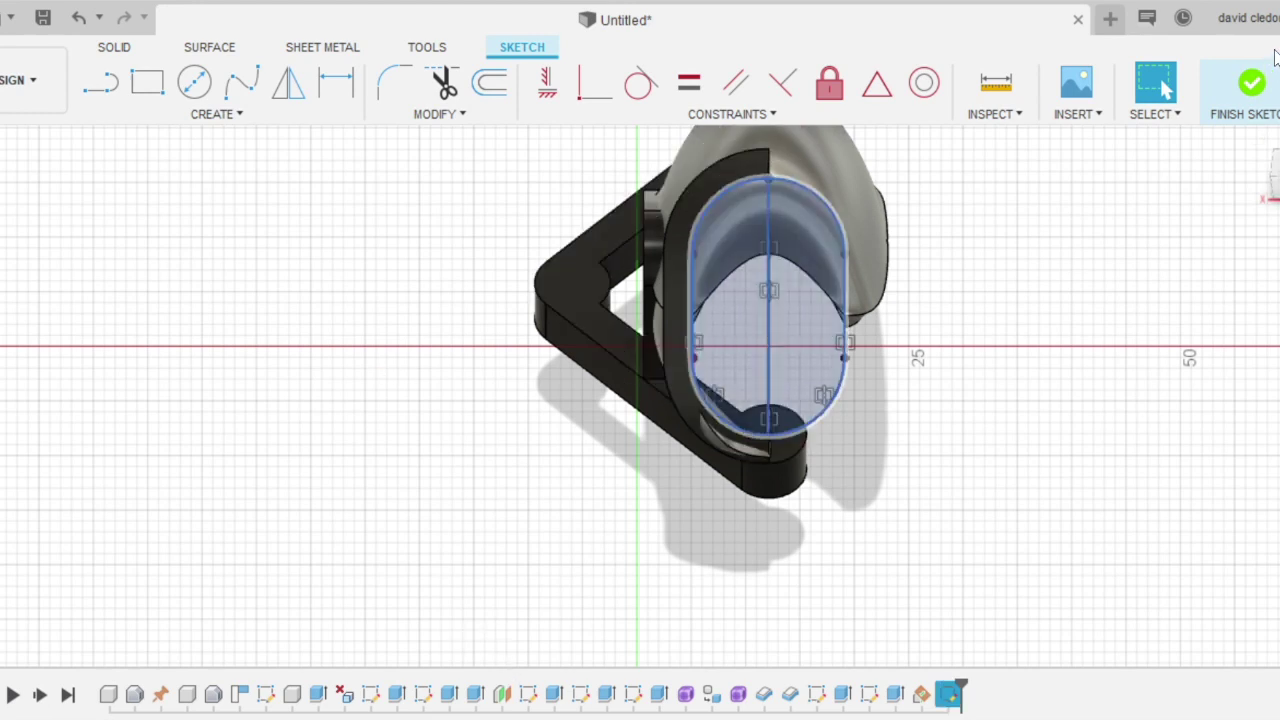
left_click(1253, 82)
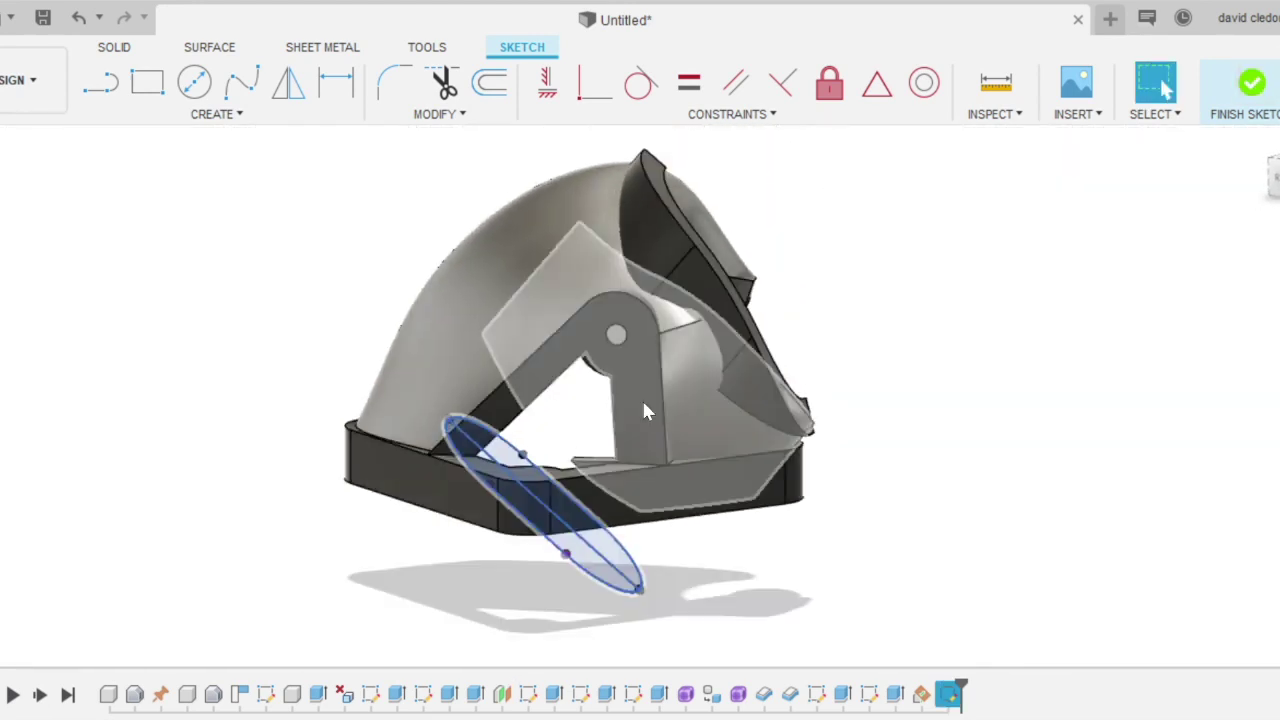
Cut the oval profile through the visor ring, extruding 36 mm and moving the cut's near end up to just behind the ring.
key("e")
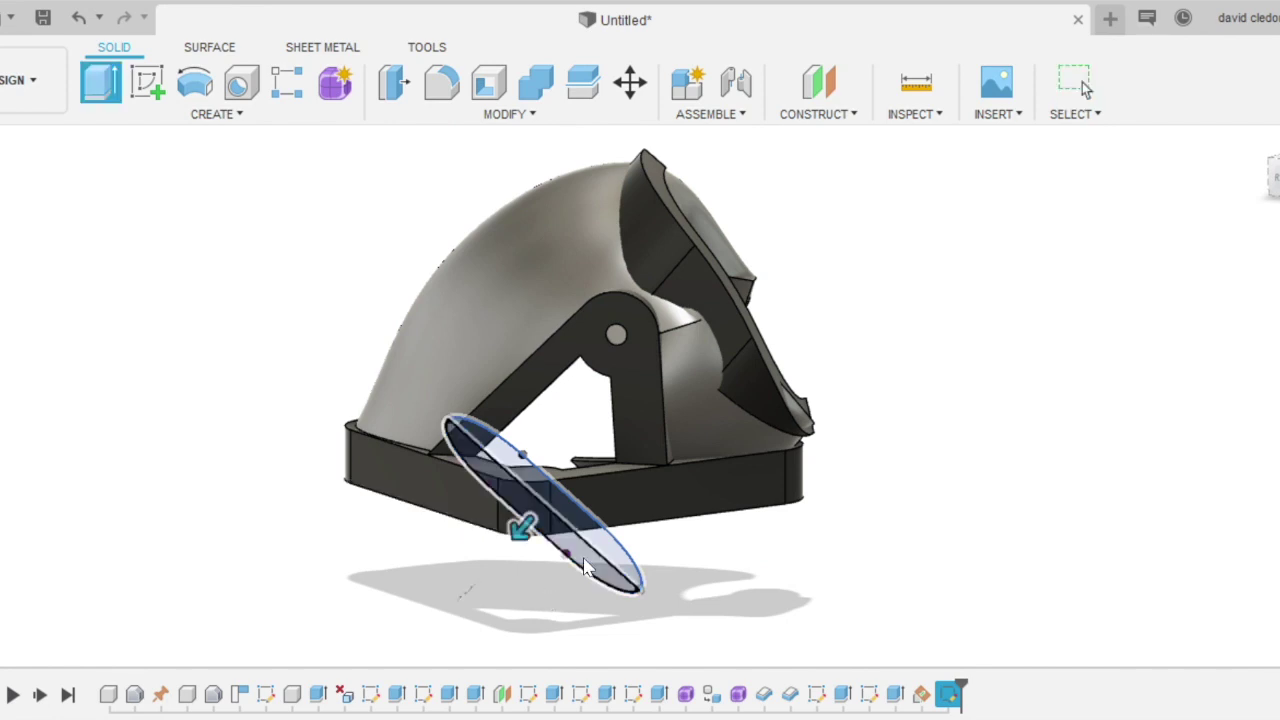
left_click_drag(520, 530, 778, 358)
middle_click_drag(520, 530, 836, 438, "shift")
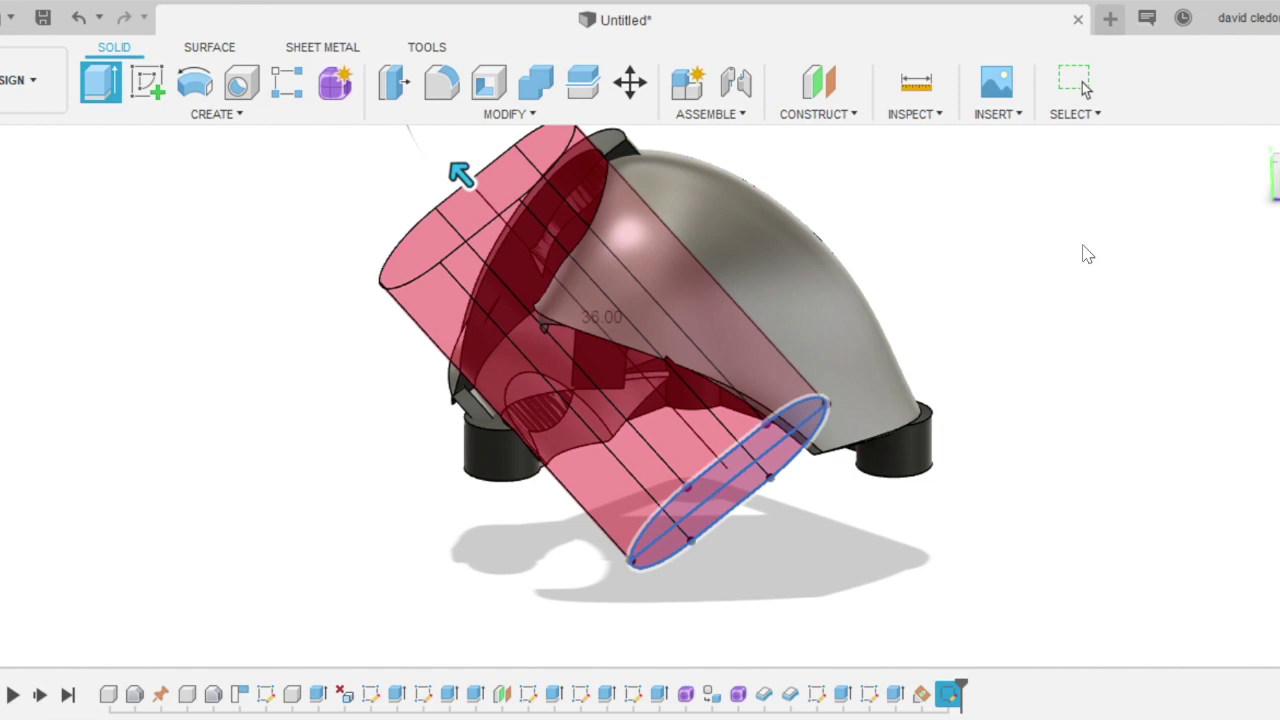
left_click_drag(714, 460, 582, 285)
key("Return")
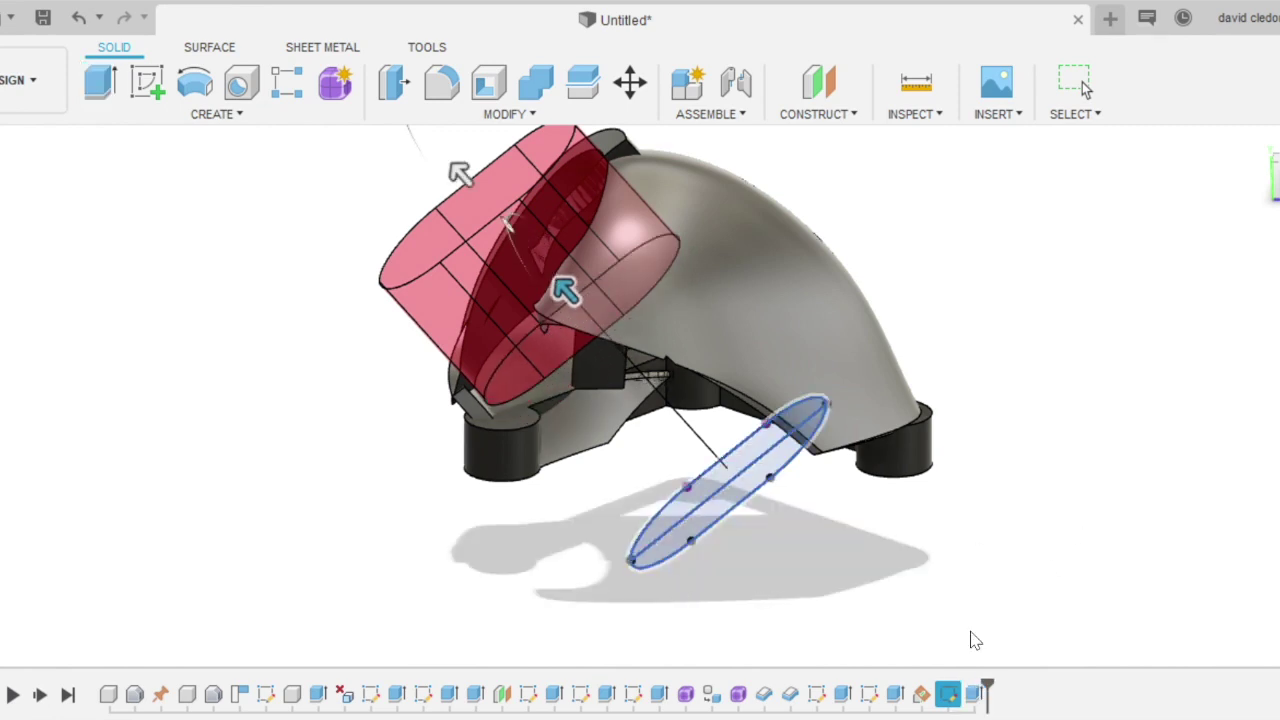
Mirror the half bodies of the base, visor and shell across the symmetry plane to form the full model.
middle_click_drag(555, 570, 450, 478, "shift")
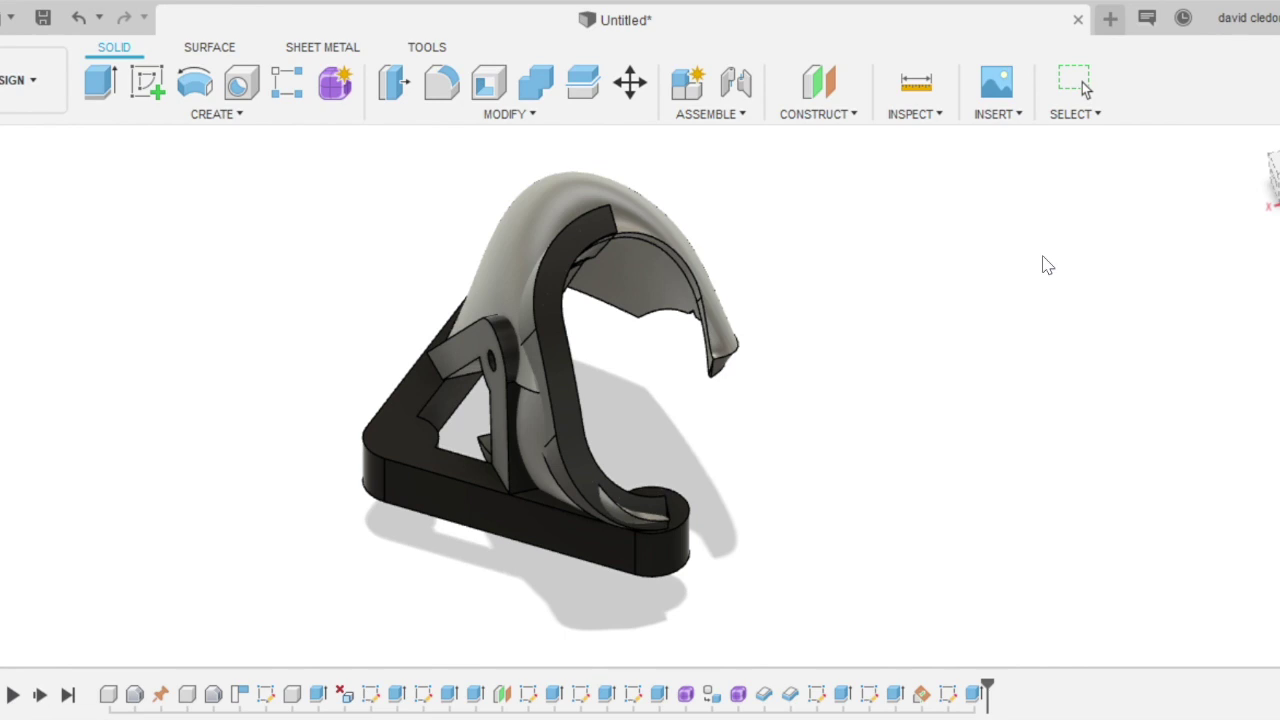
left_click(445, 483)
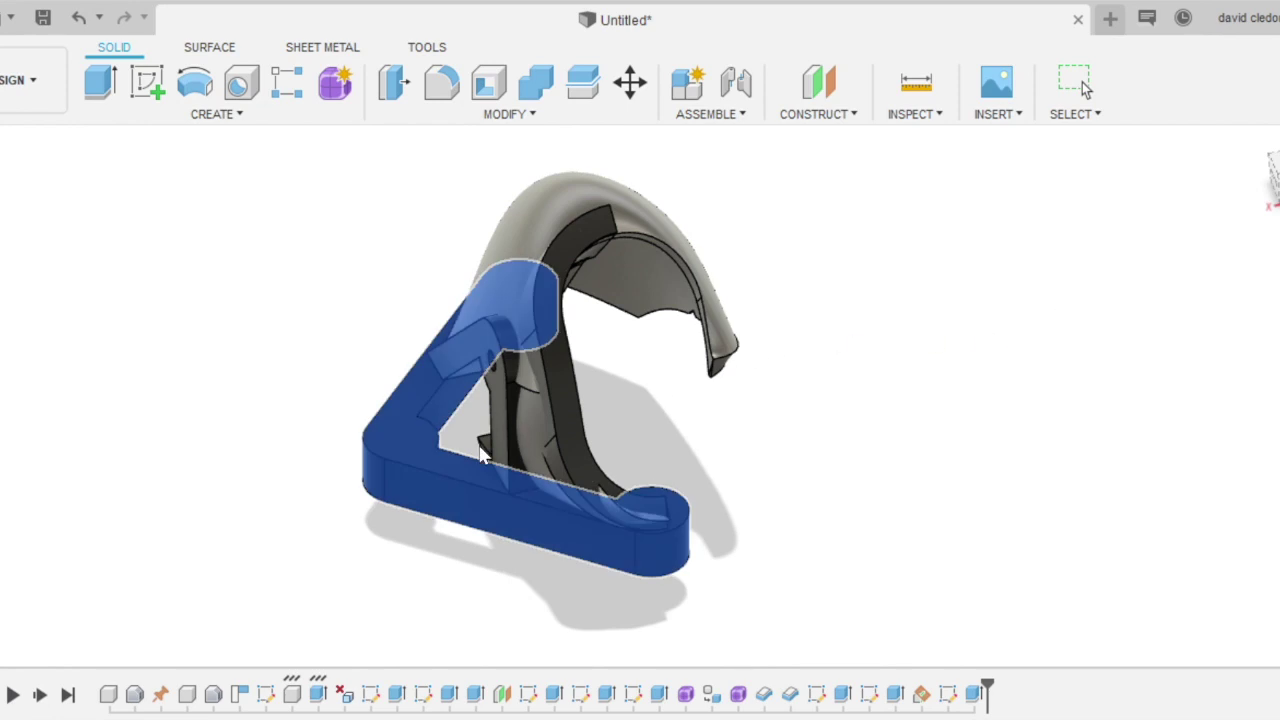
left_click(1052, 362)
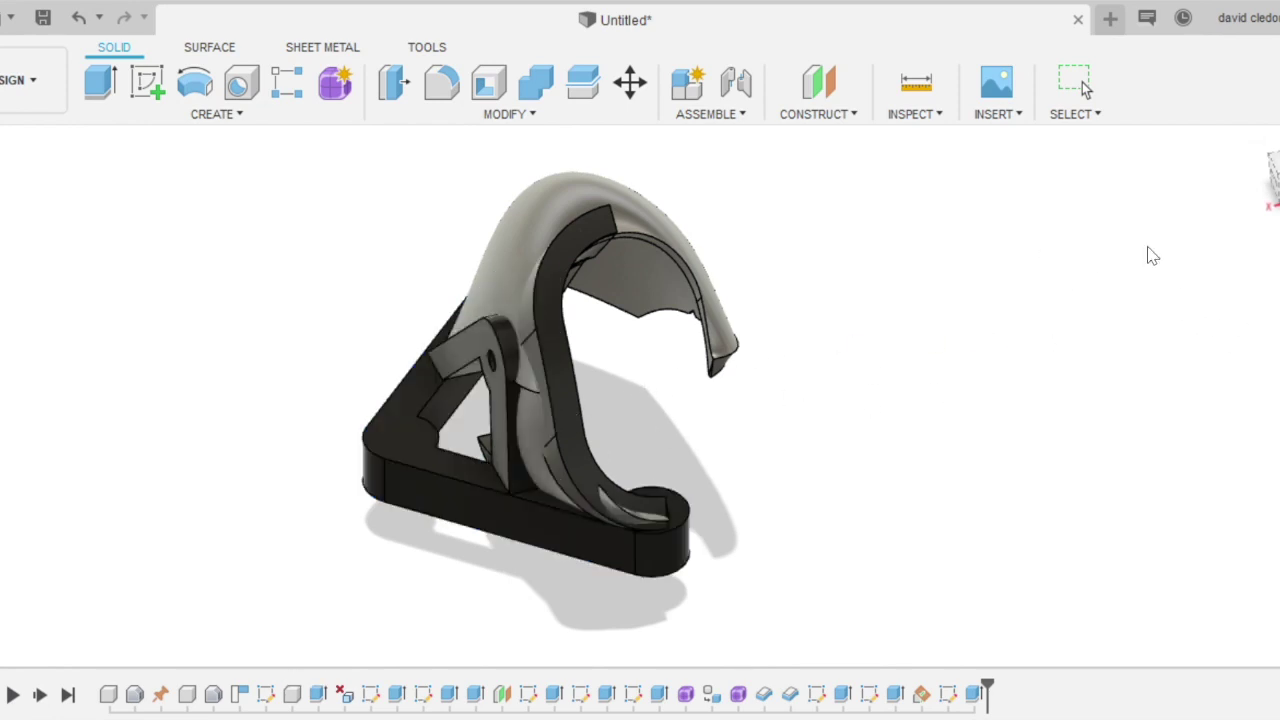
left_click(492, 492)
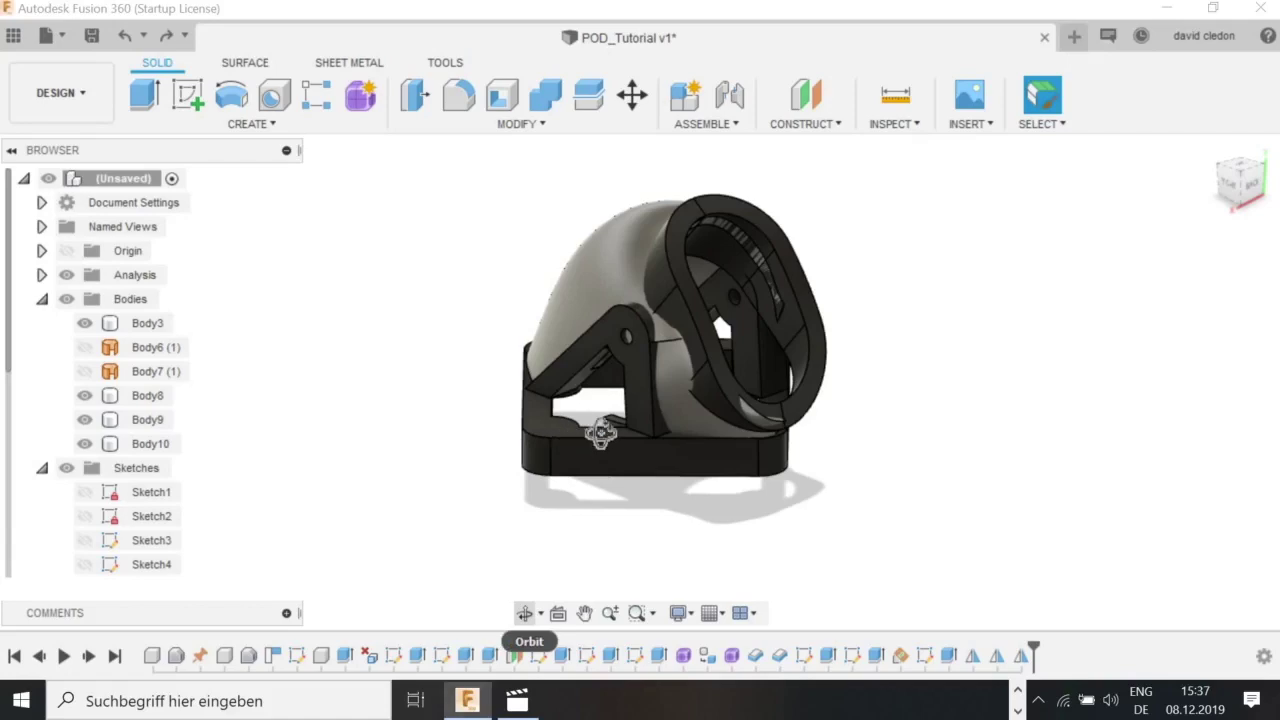
Sketch a closed triangle on the vertical centre plane, running from the shell's top behind the visor over its back surface.
left_click_drag(600, 432, 480, 400)
left_click(188, 95)
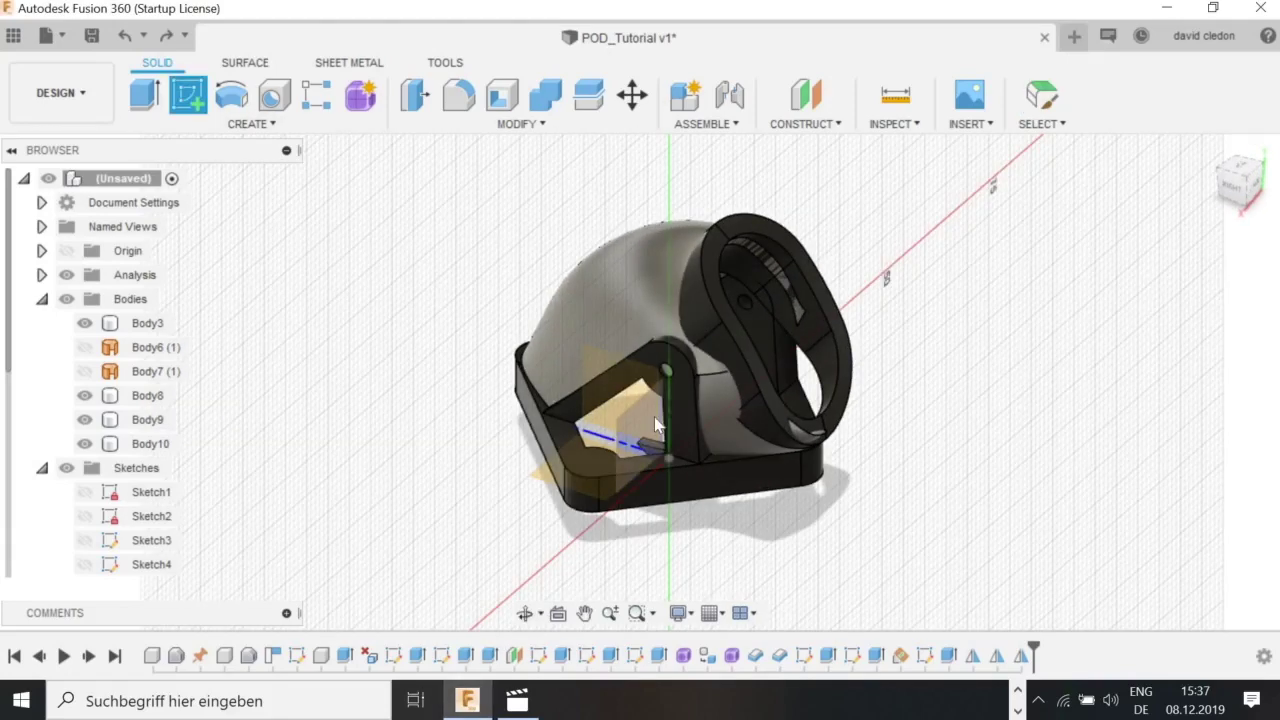
left_click(604, 414)
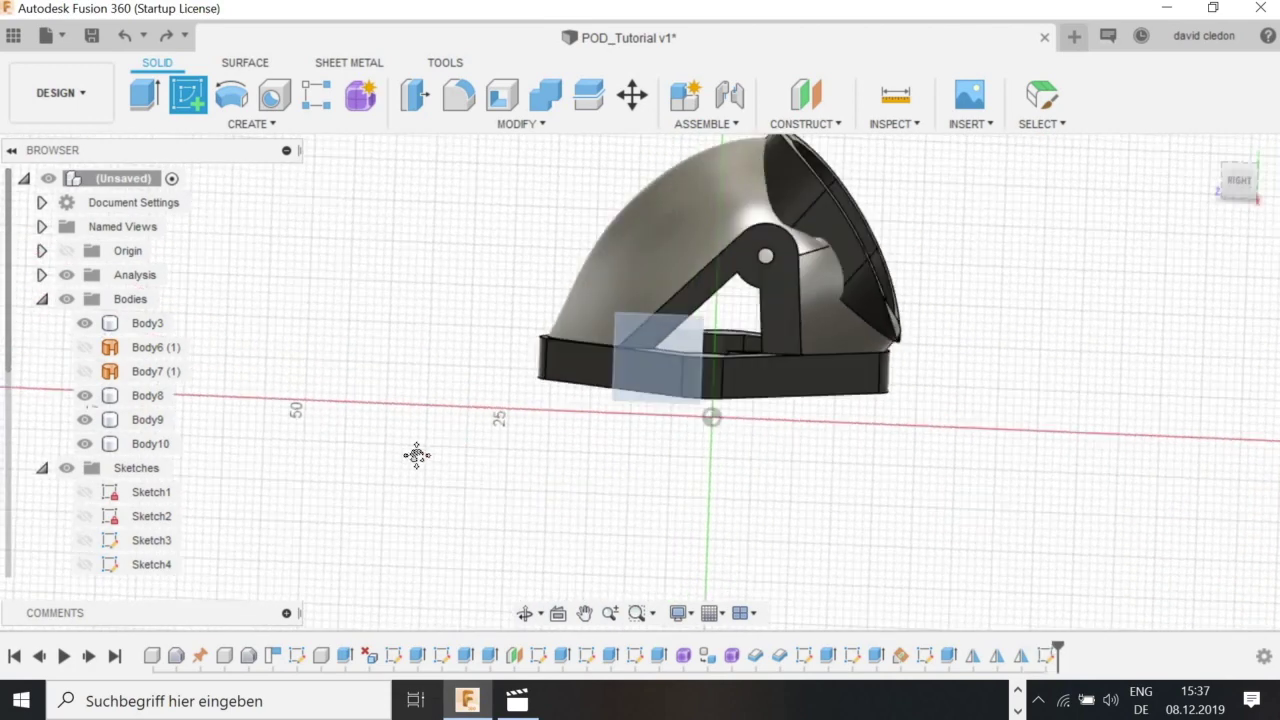
key("l")
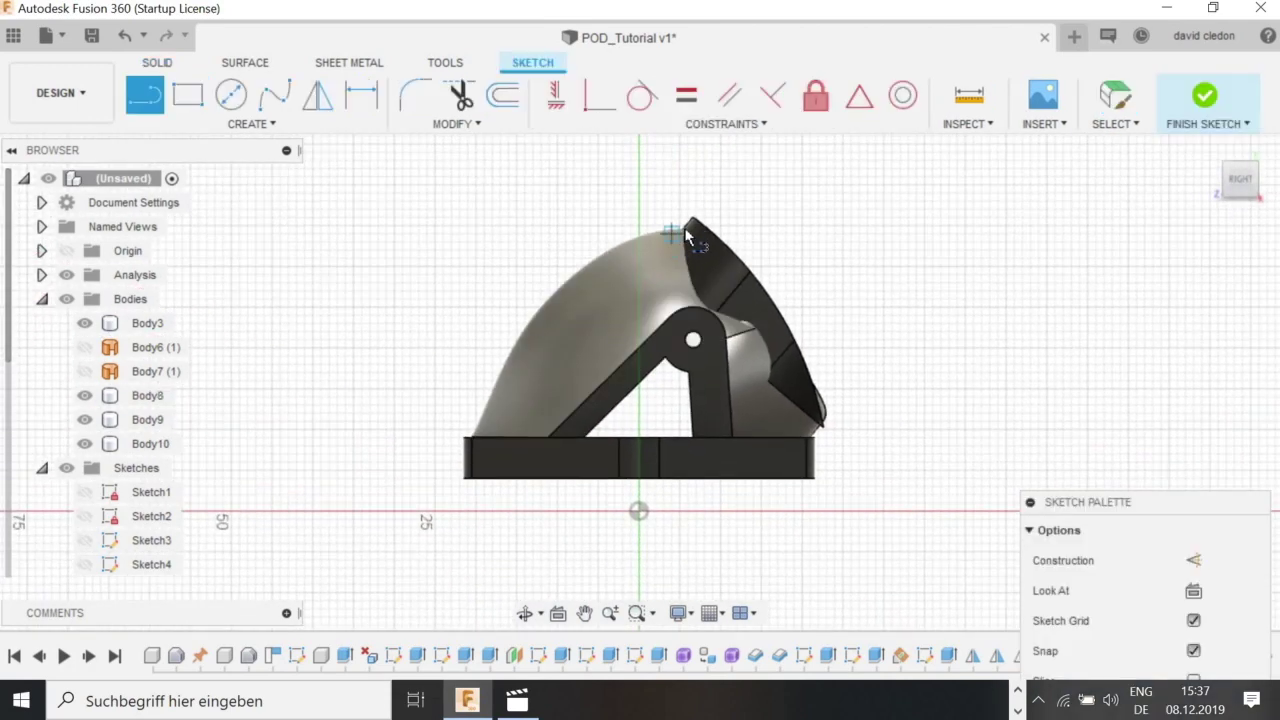
left_click(681, 232)
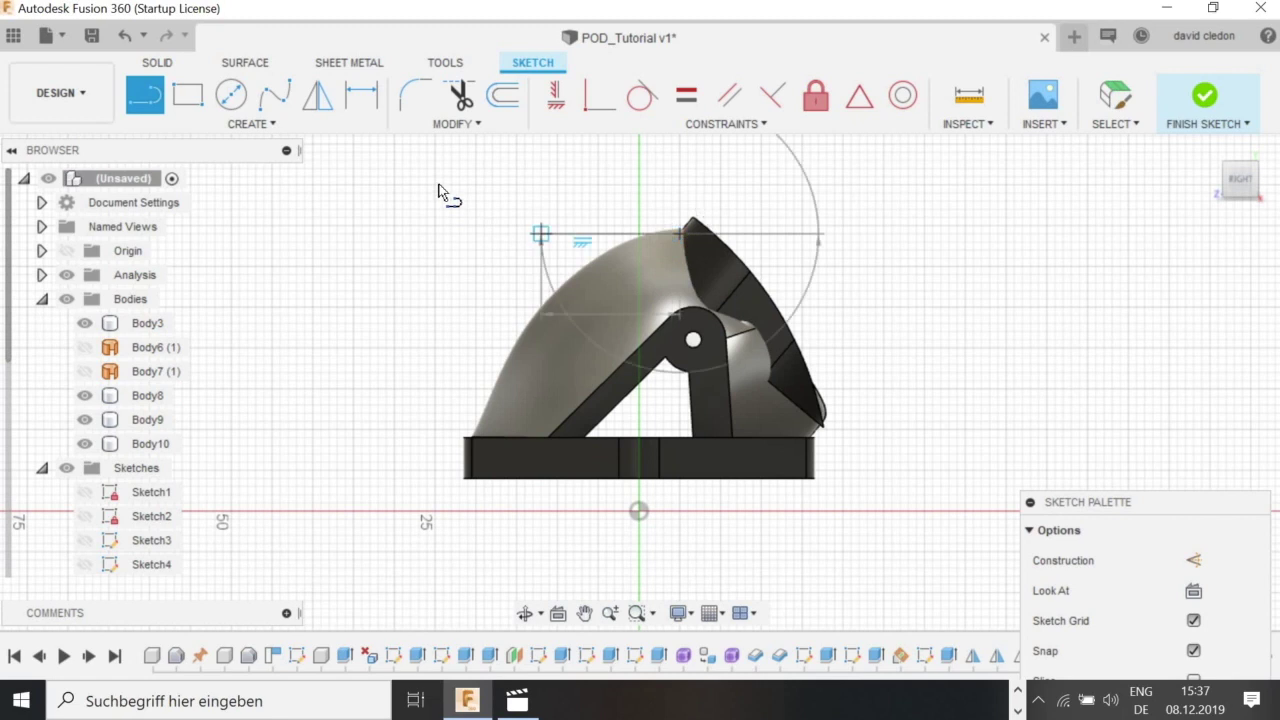
left_click(510, 386)
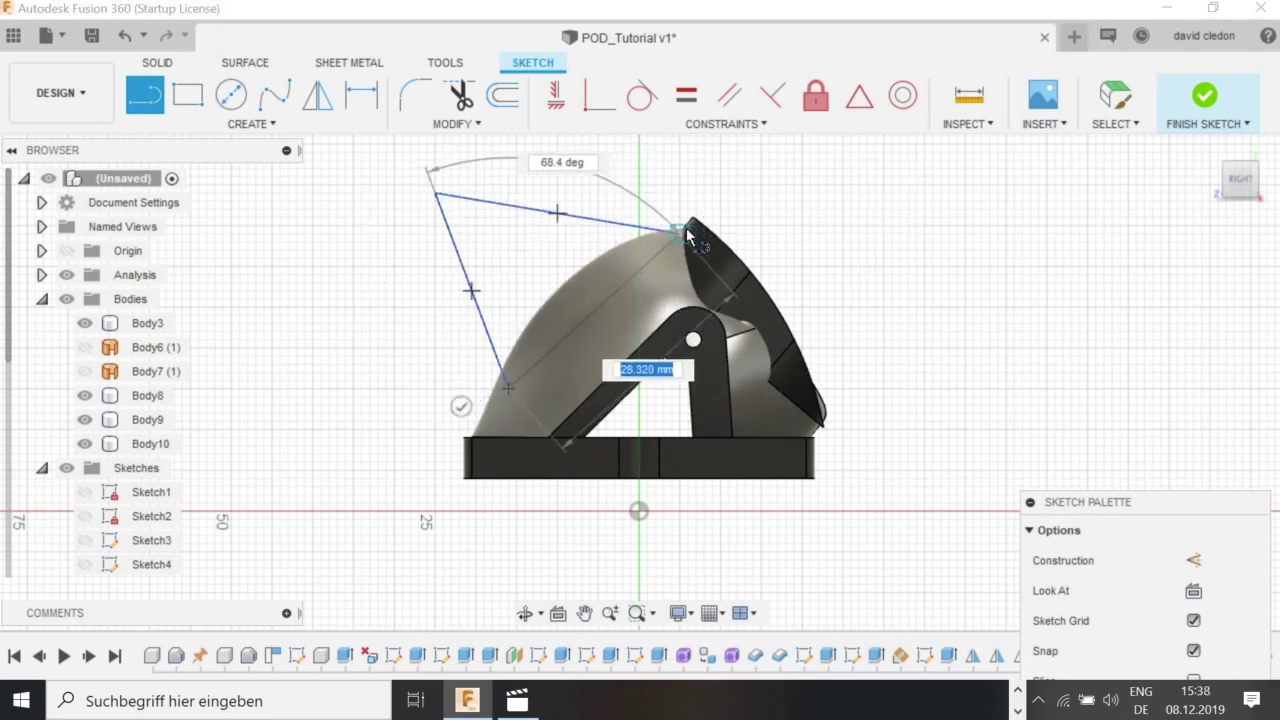
left_click(686, 233)
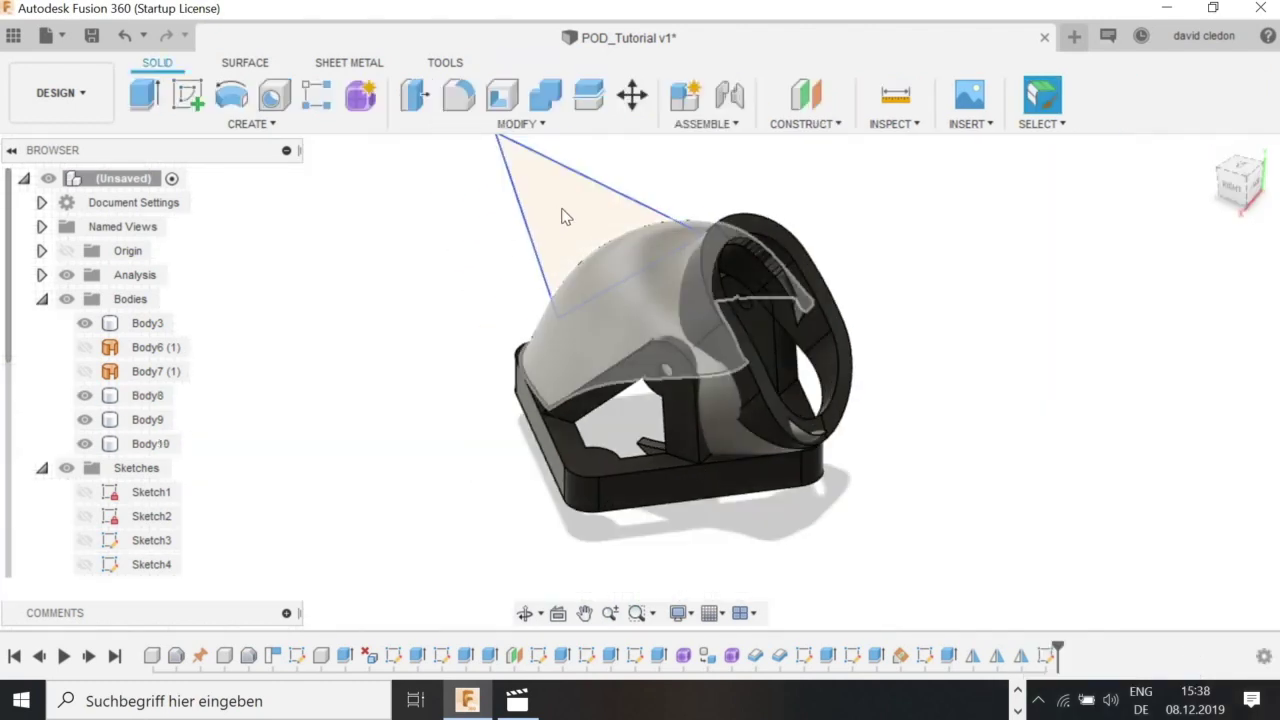
Extrude the triangle 1.5 mm as a new body to form a thin fin on the shell.
left_click(566, 215)
key("e")
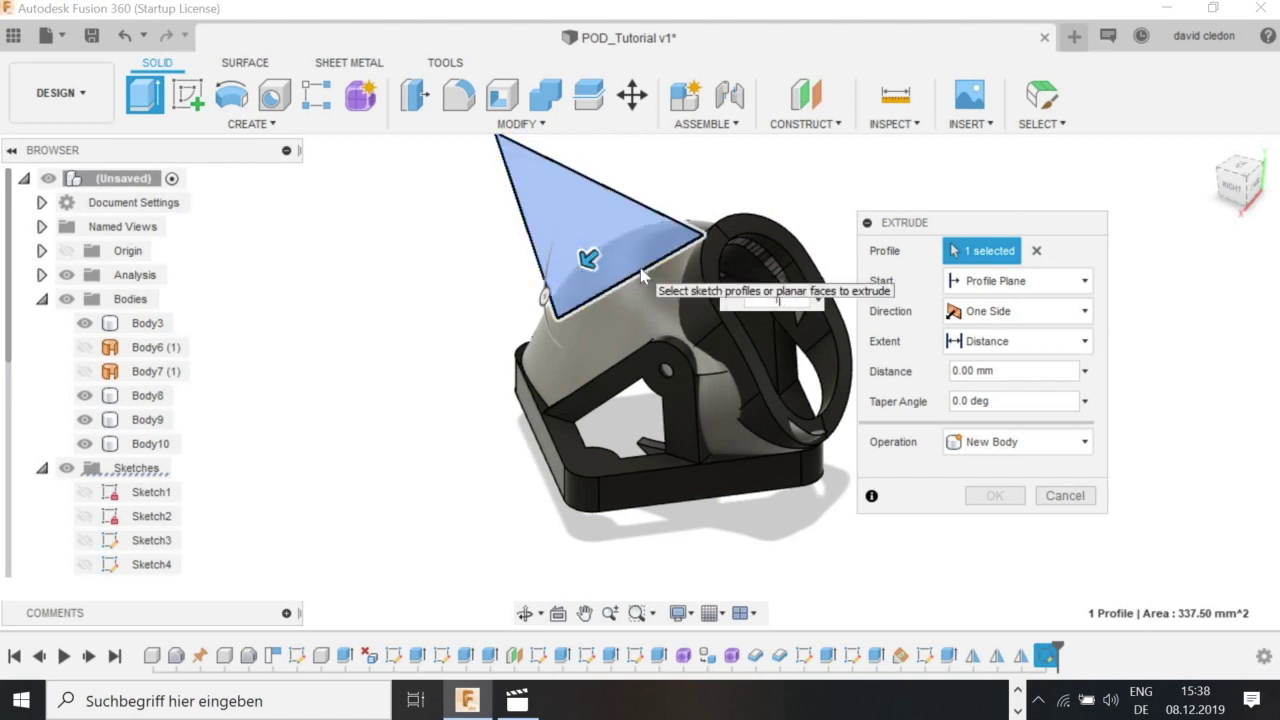
left_click(990, 441)
left_click(1000, 542)
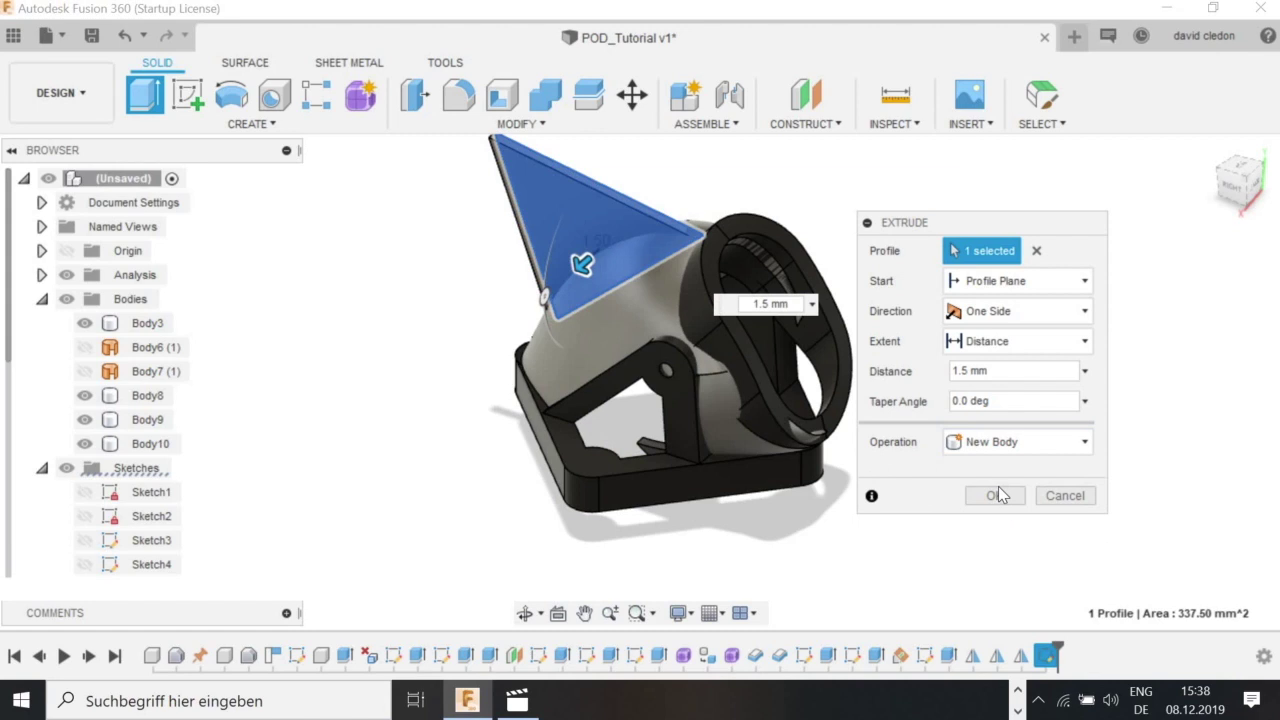
key("Return")
Fillet the fin's outer corner edge with a 3 mm radius.
mouse_move(622, 453)
left_mouse_down()
mouse_move(674, 529)
mouse_move(636, 441)
left_mouse_up()
middle_click_drag(724, 399, 625, 319, "shift")
scroll(591, 300, "up", 4)
left_click(598, 312)
key("f")
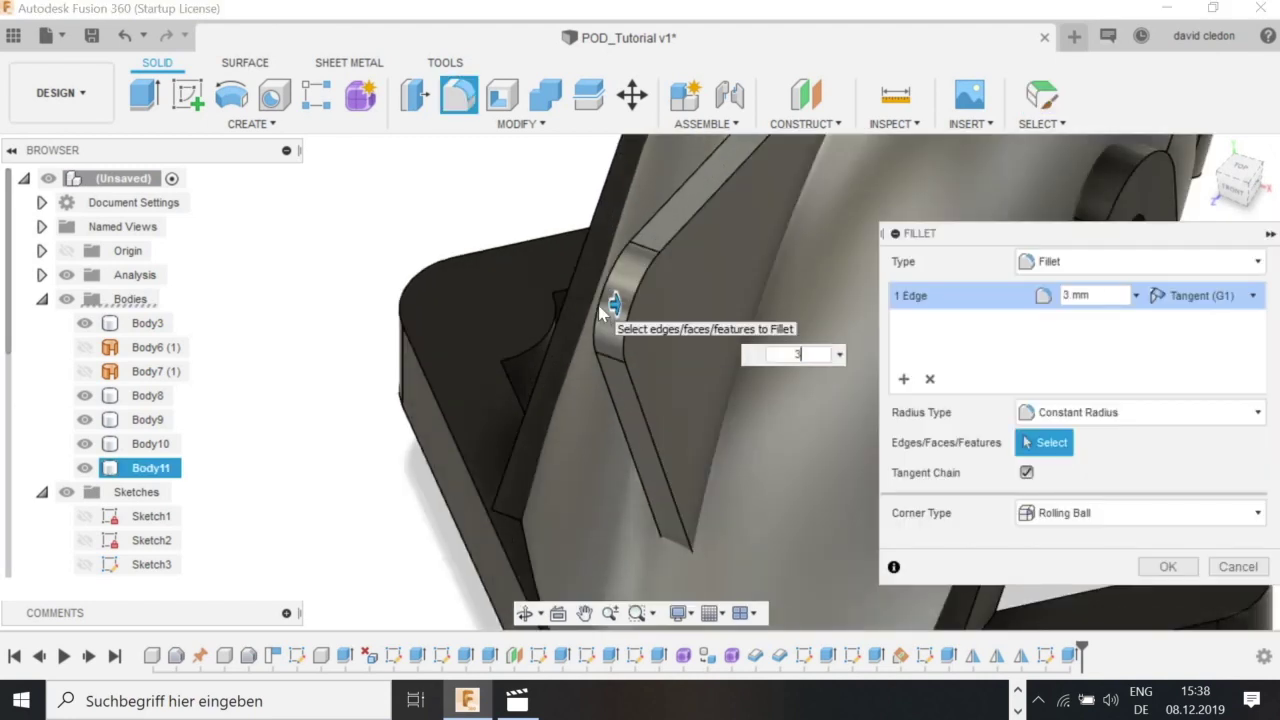
key("Escape")
scroll(800, 480, "down", 5)
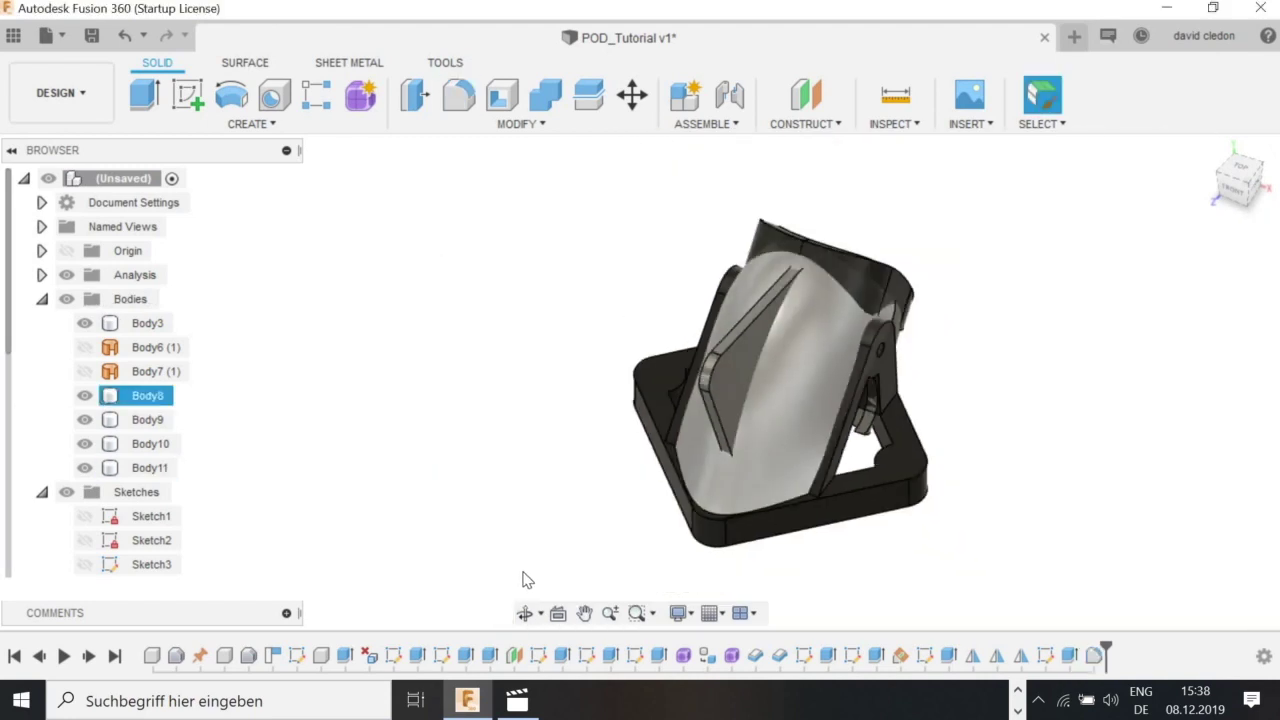
Sketch a rectangle on the vertical centre plane that encloses the whole model.
middle_click_drag(611, 343, 791, 509, "shift")
middle_click_drag(629, 431, 608, 380, "shift")
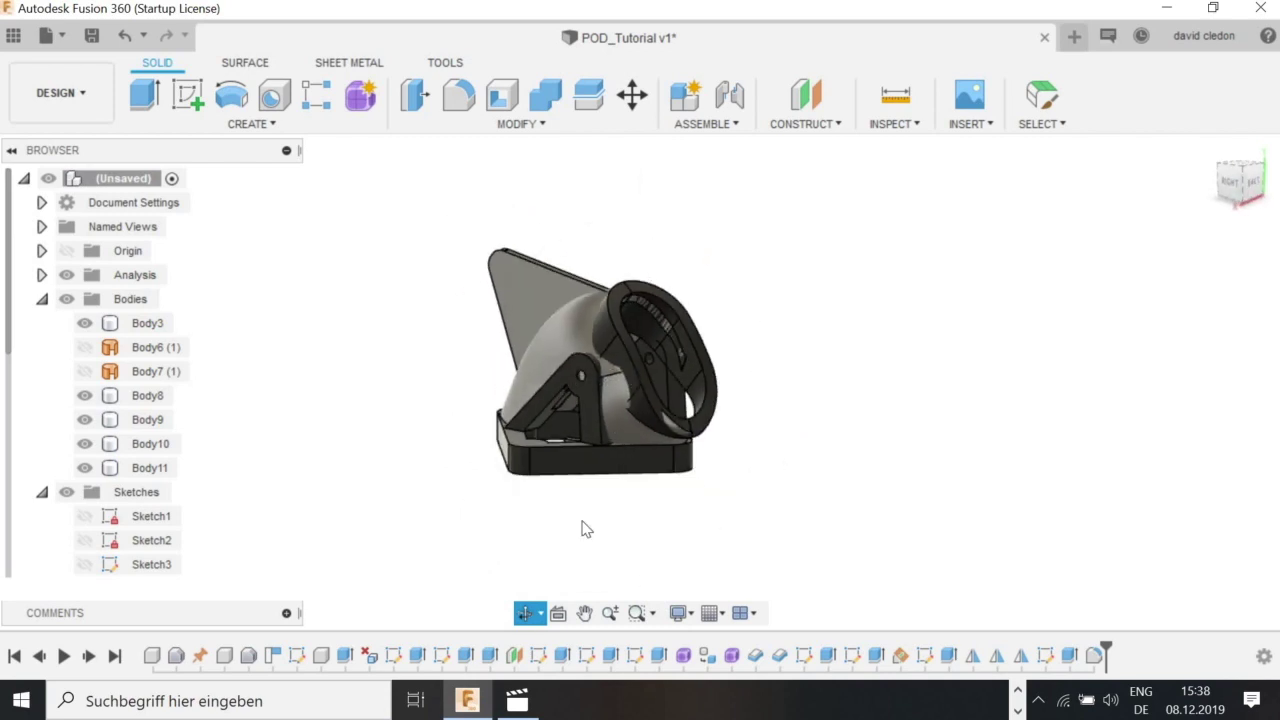
left_click(526, 613)
left_click_drag(523, 351, 457, 412)
middle_click_drag(457, 410, 207, 113, "shift")
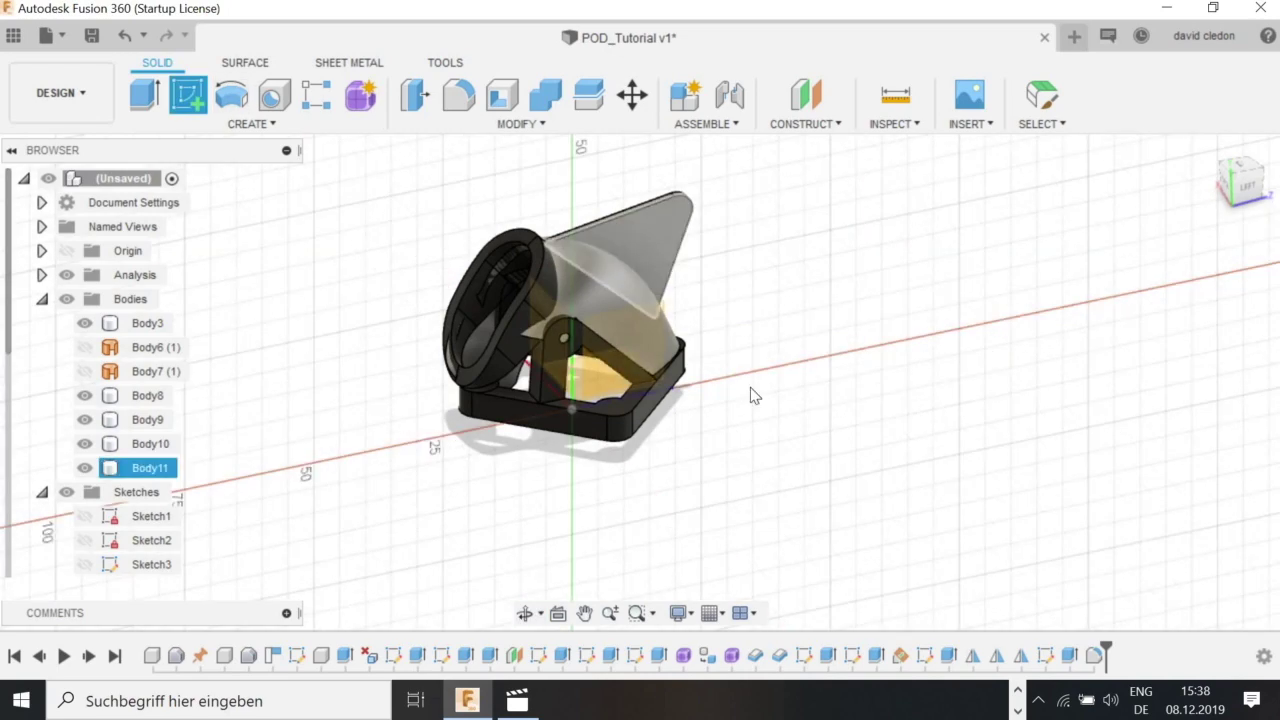
left_click(670, 278)
left_click(764, 561)
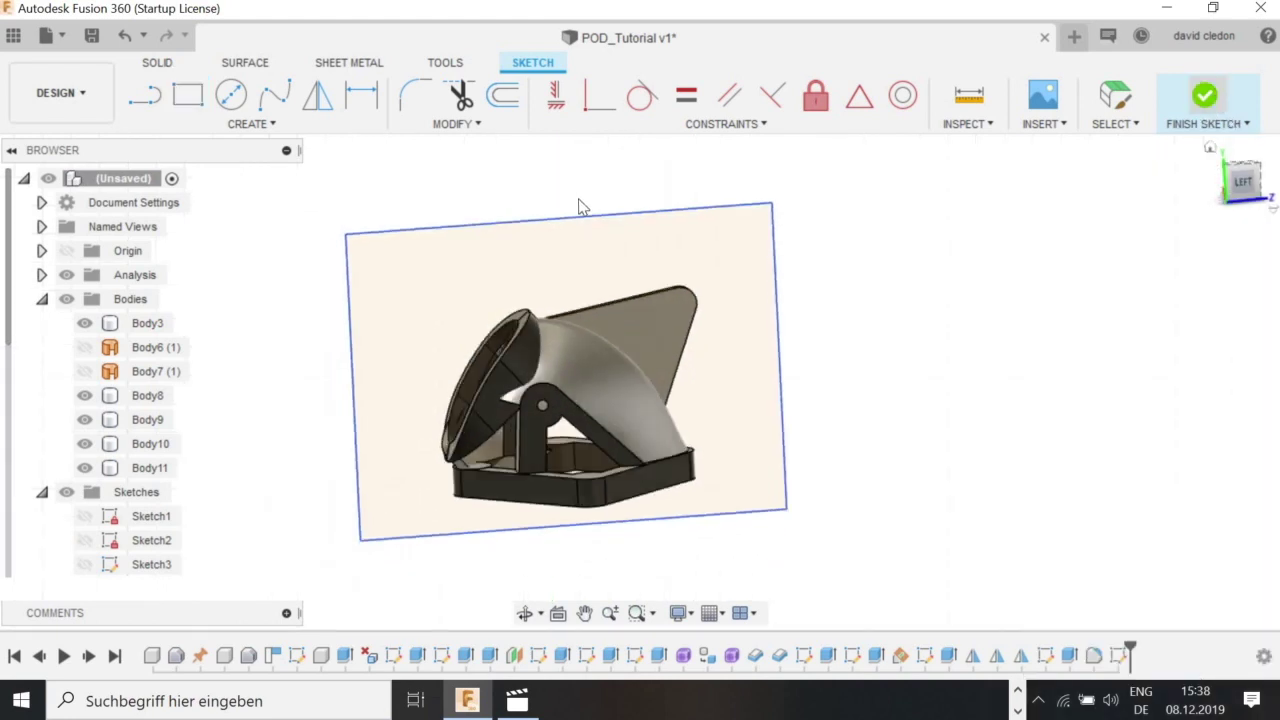
Extrude both rectangle profiles 45 mm as a cut to remove one half of the model.
left_click(606, 215)
left_click(658, 254, "ctrl")
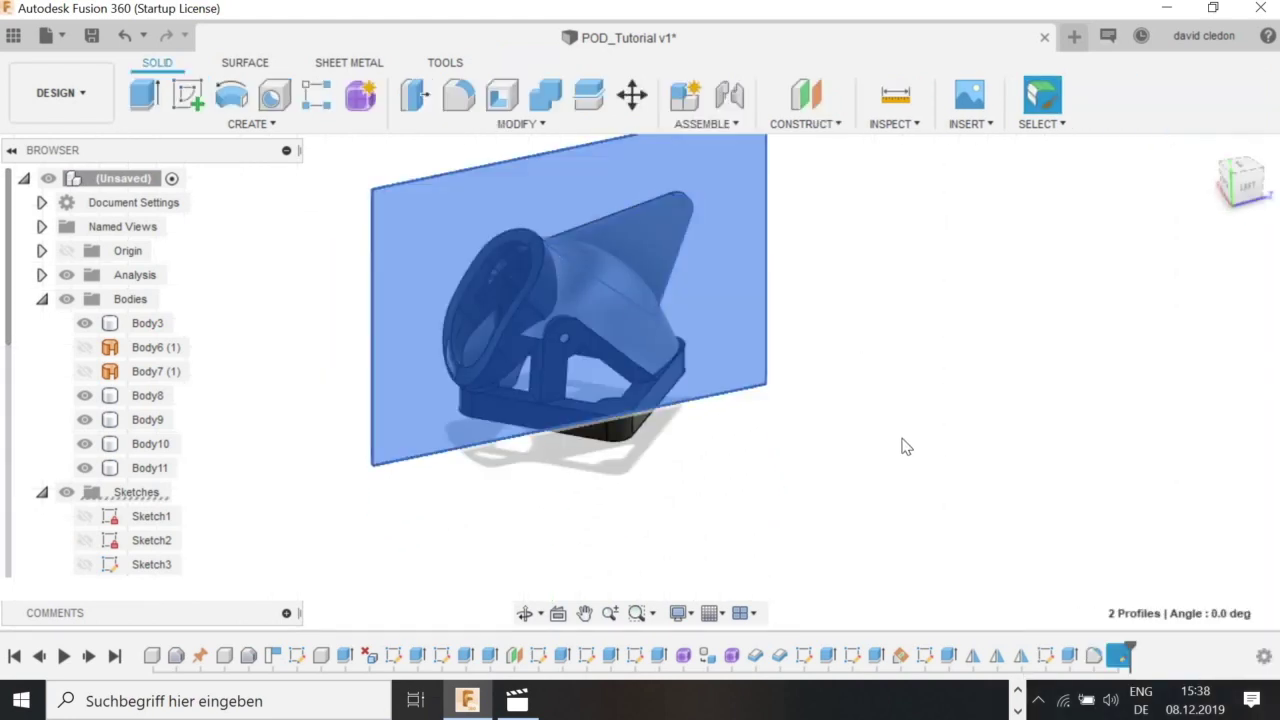
key("e")
left_click_drag(630, 272, 797, 584)
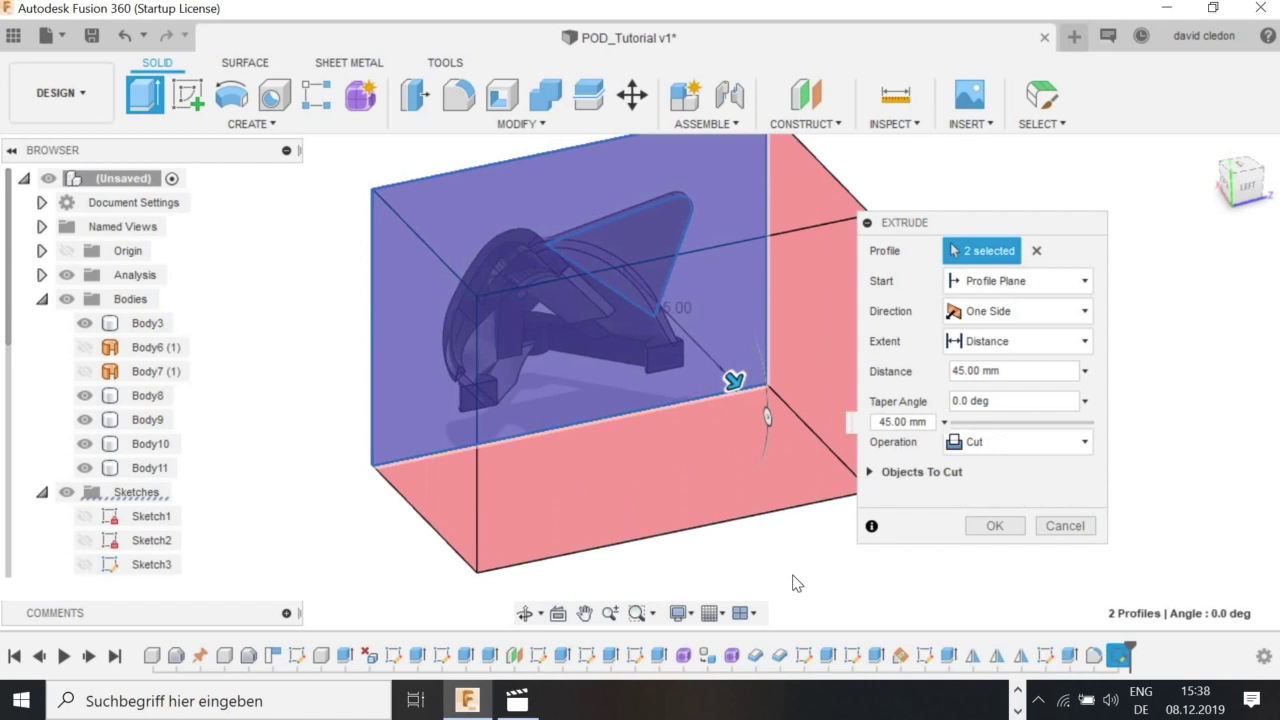
key("Return")
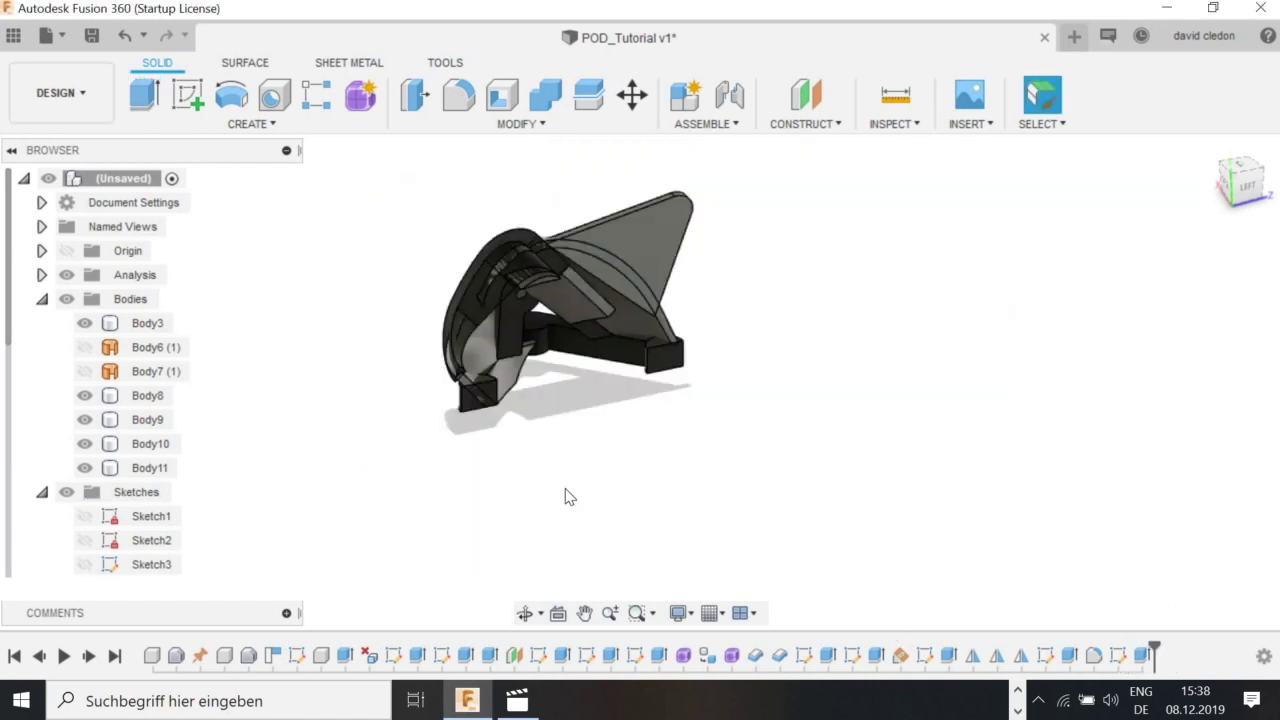
Combine the front and rear shell bodies with a Join operation.
left_click_drag(573, 375, 500, 348)
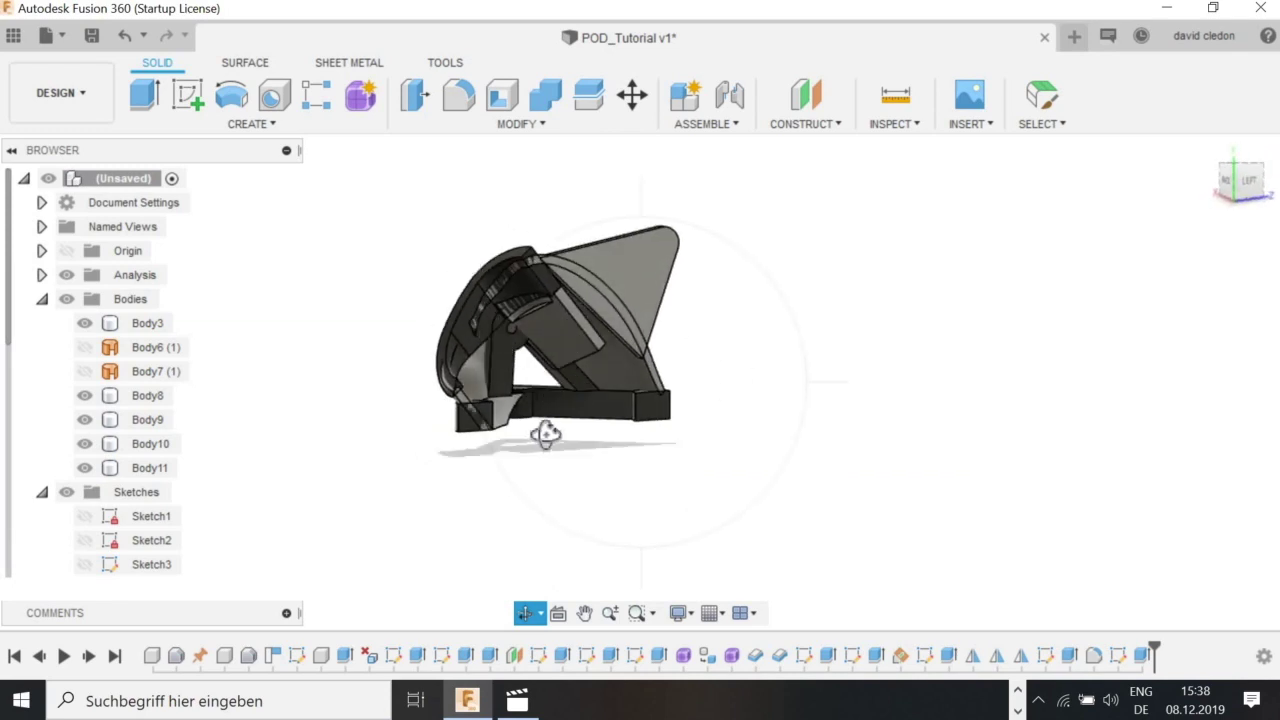
left_click_drag(593, 449, 596, 394)
left_click_drag(519, 393, 511, 336)
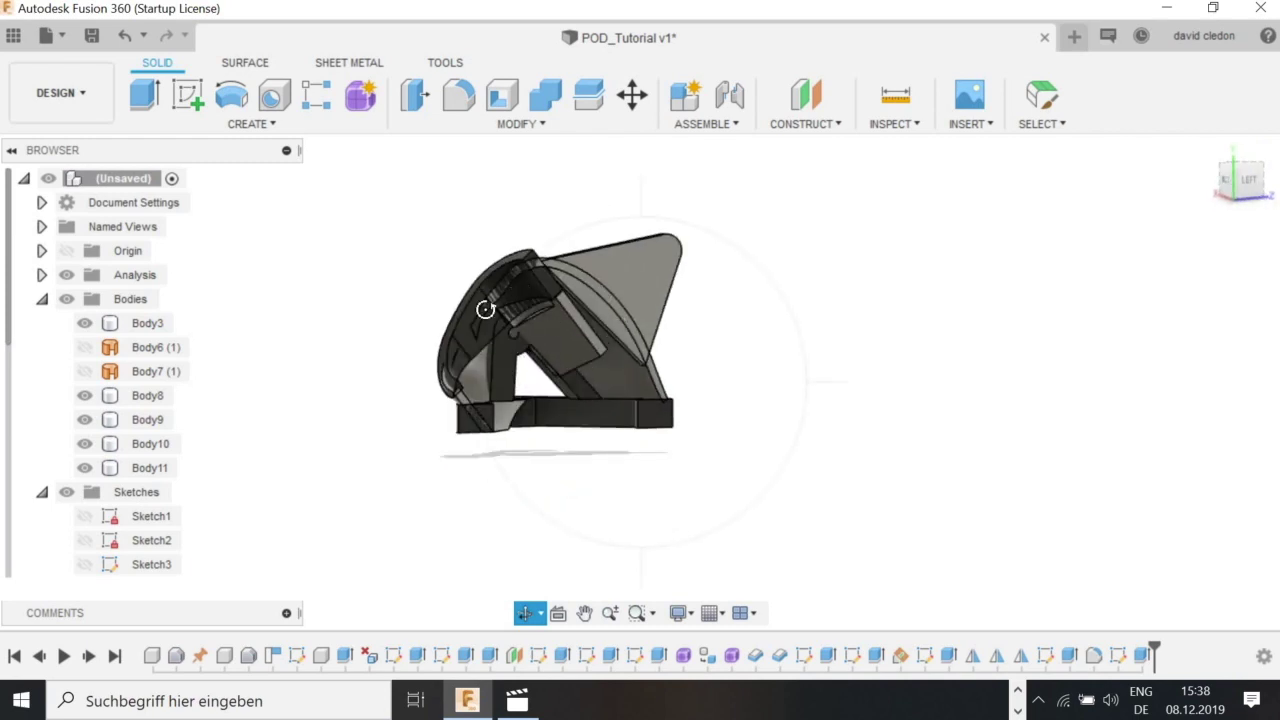
left_click_drag(479, 270, 493, 141)
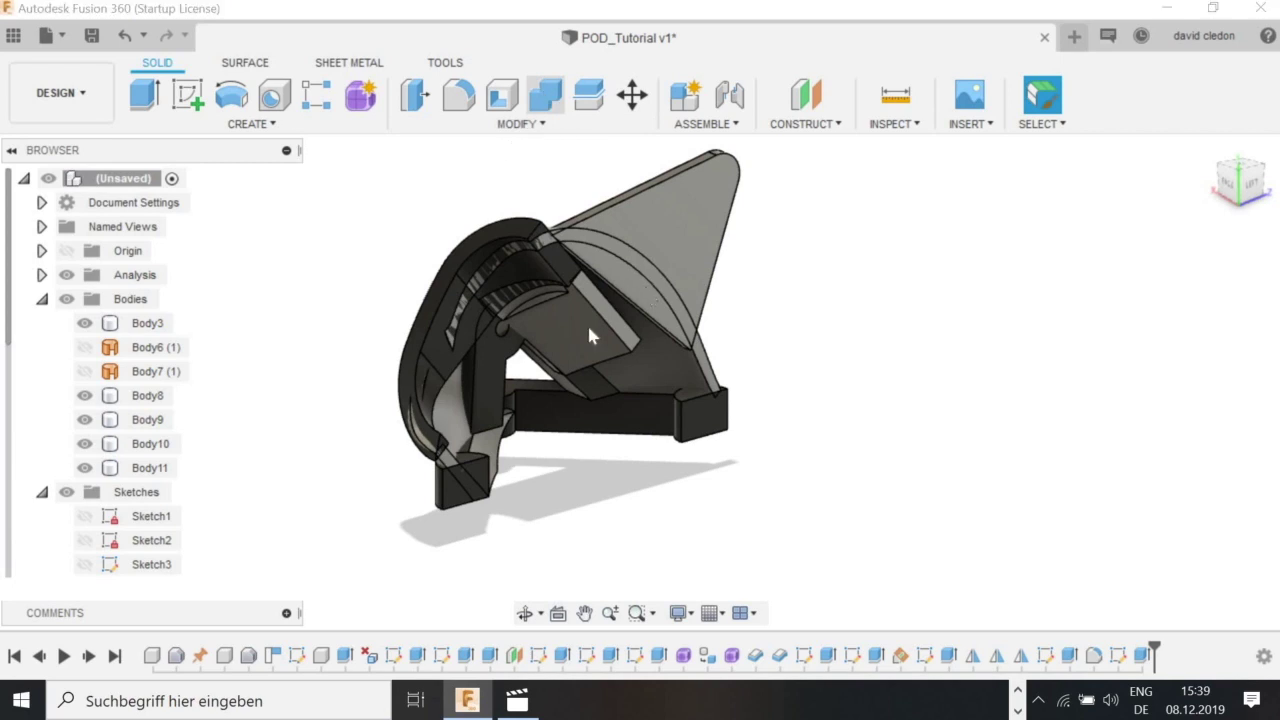
left_click(552, 262)
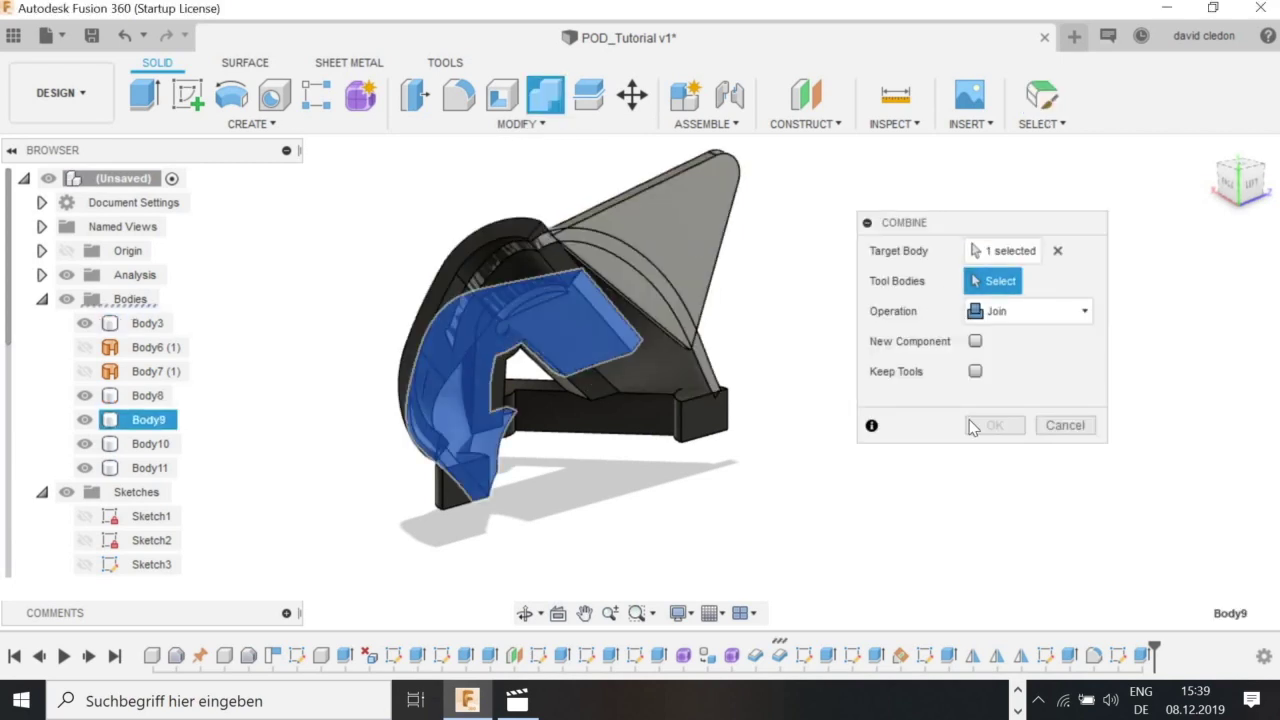
left_click(650, 255)
left_click(662, 290)
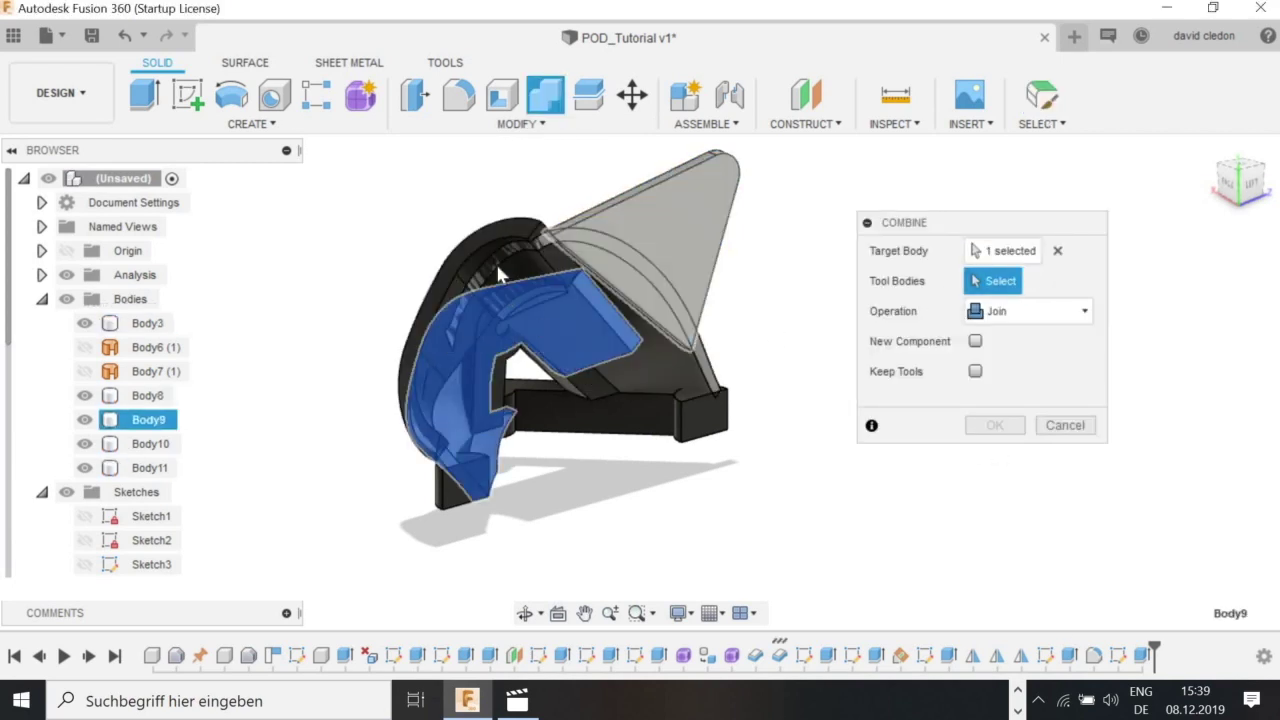
left_click(497, 272)
left_click(990, 425)
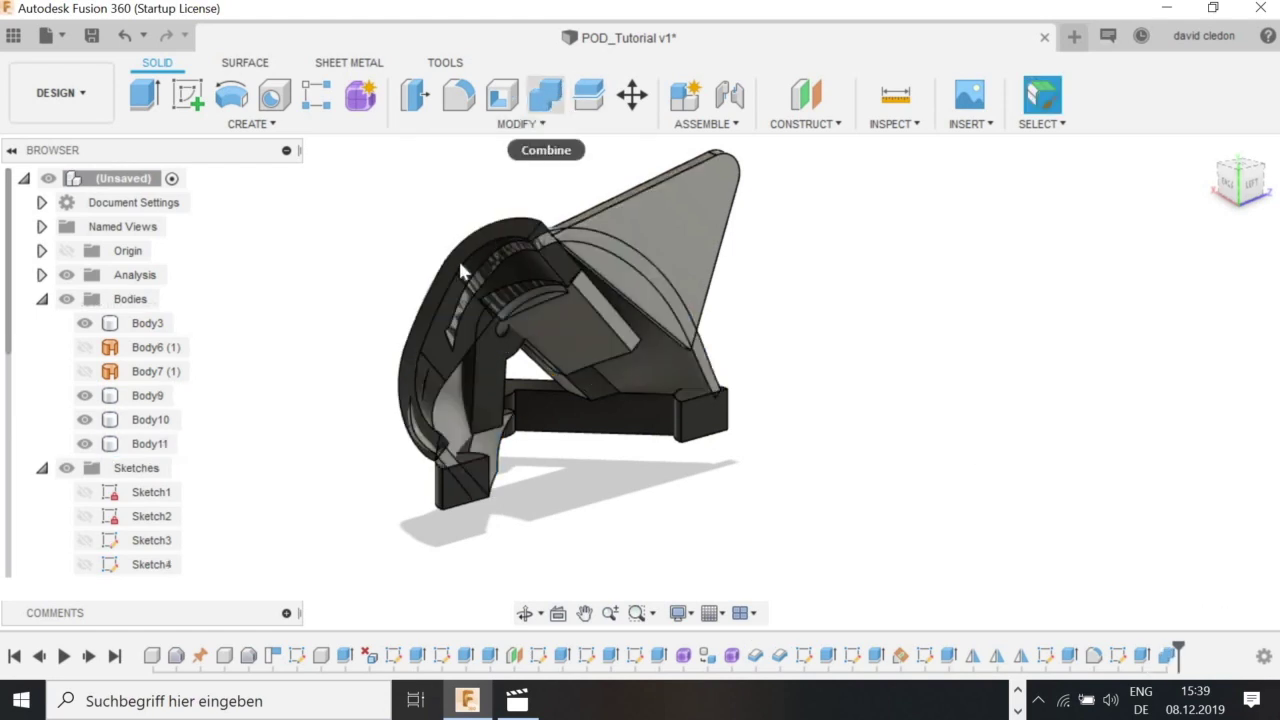
Join the merged shell with the remaining visor and base bodies using Combine.
left_click(545, 95)
left_click(560, 314)
left_click(967, 421)
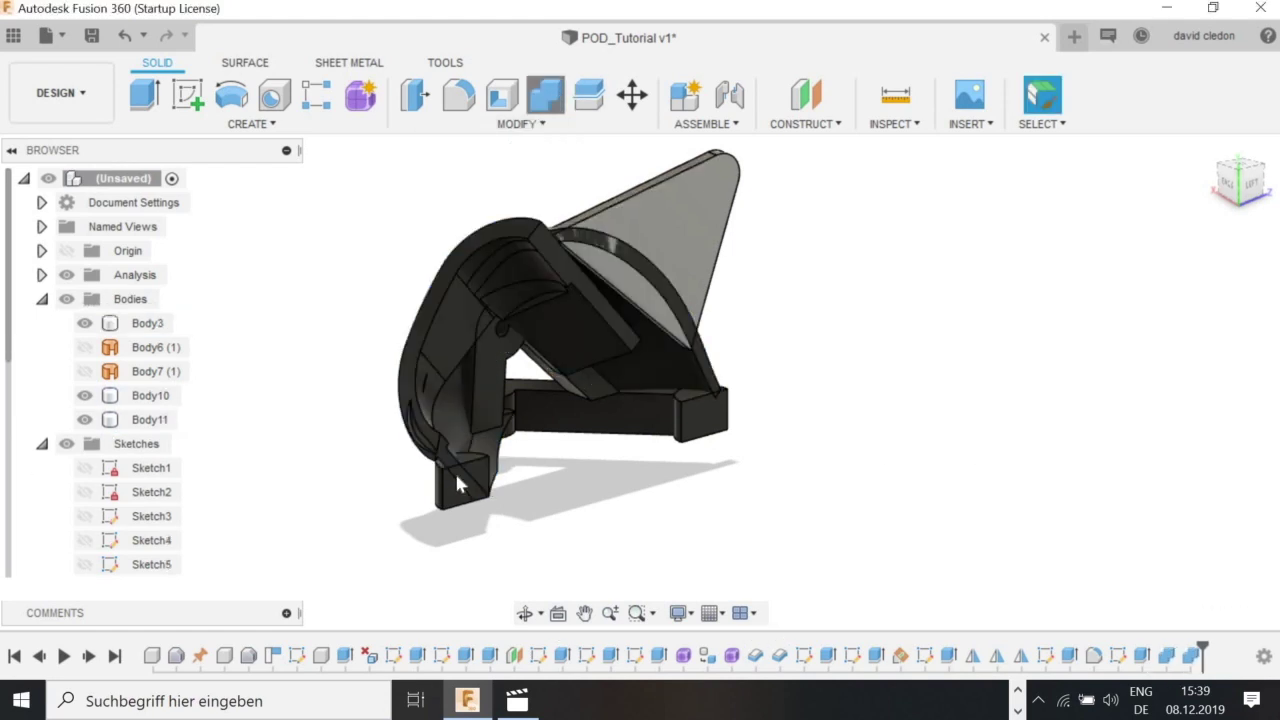
left_click(445, 503)
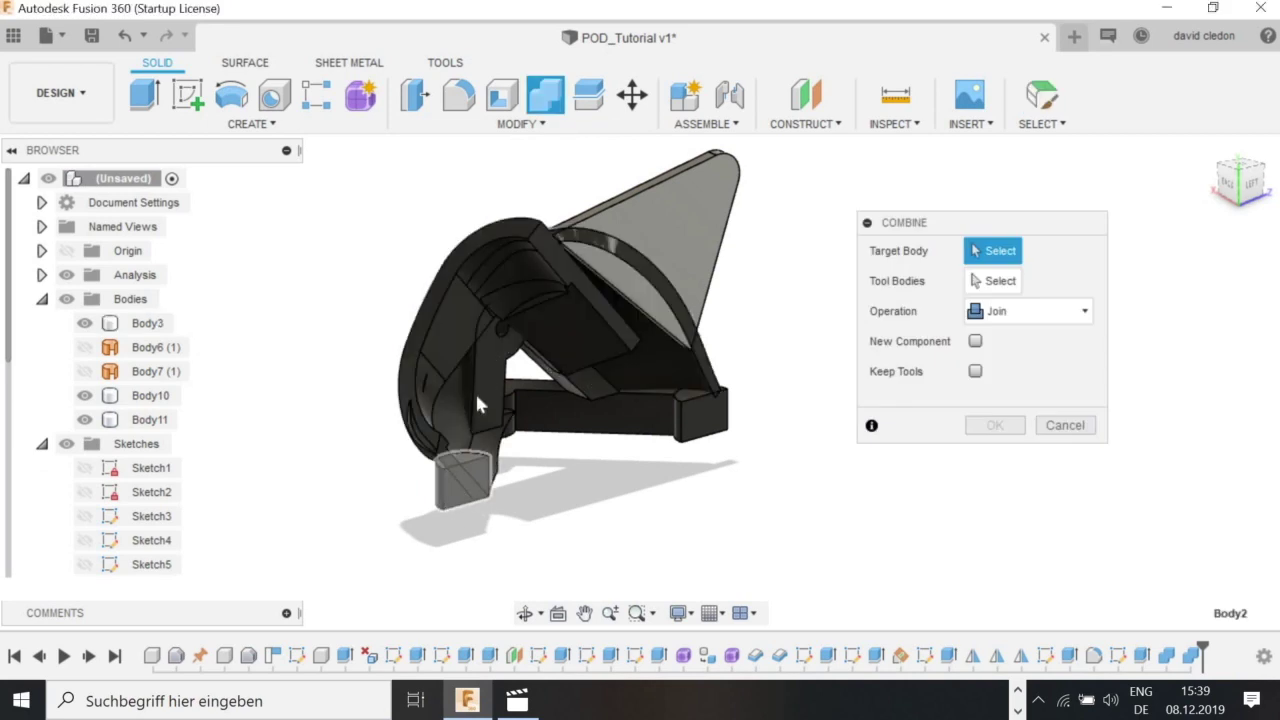
left_click(490, 446)
left_click(1000, 427)
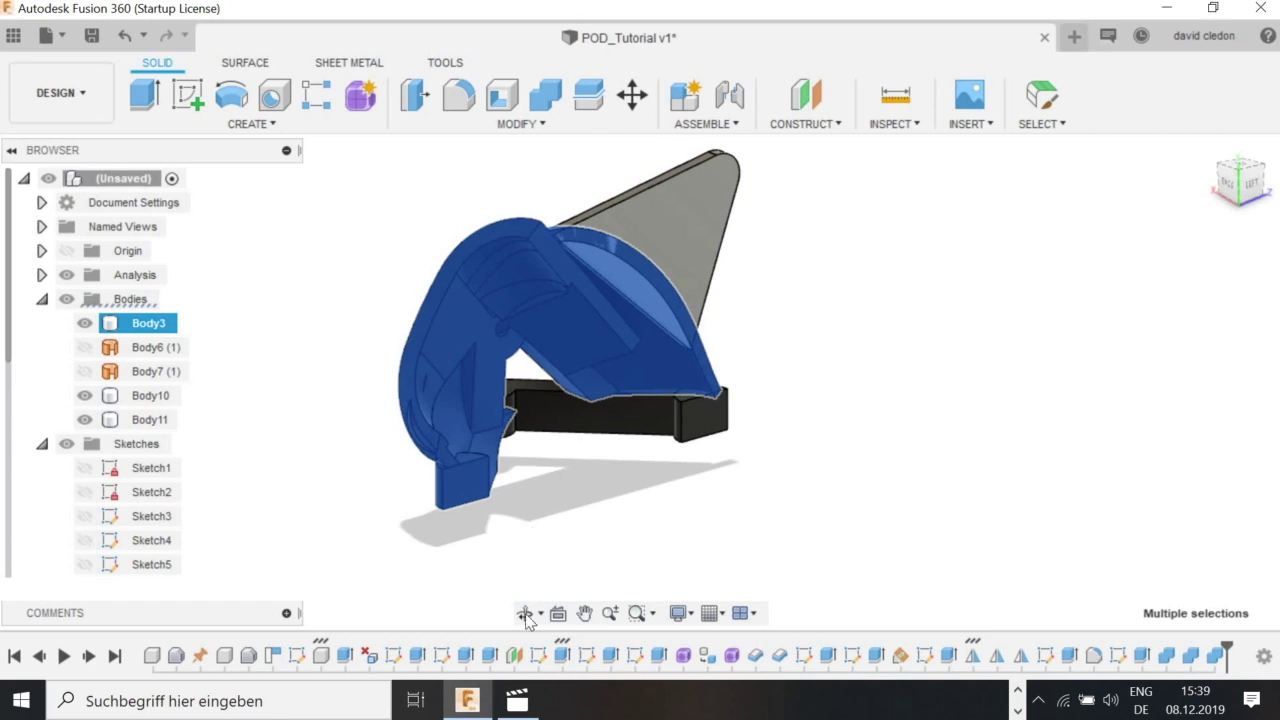
Join the triangular fin to the merged main body using Combine.
left_click(648, 418)
middle_click_drag(741, 428, 554, 449, "shift")
left_click(651, 329)
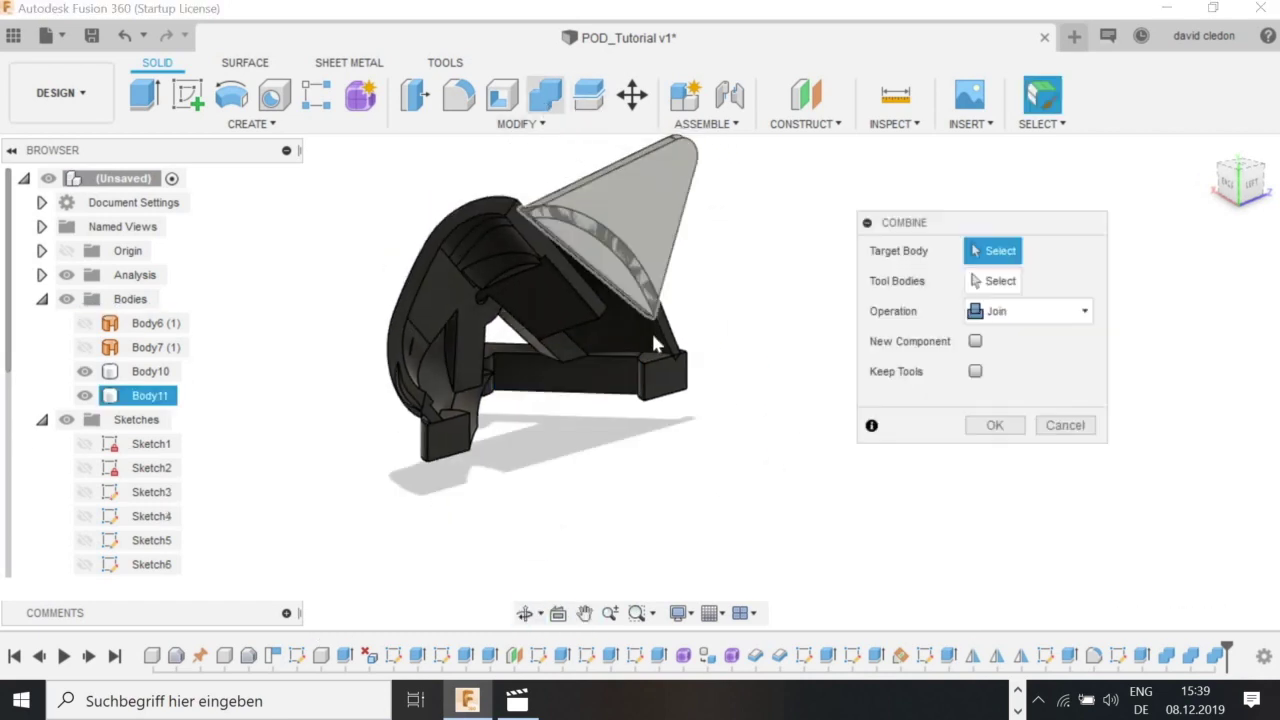
left_click(659, 227)
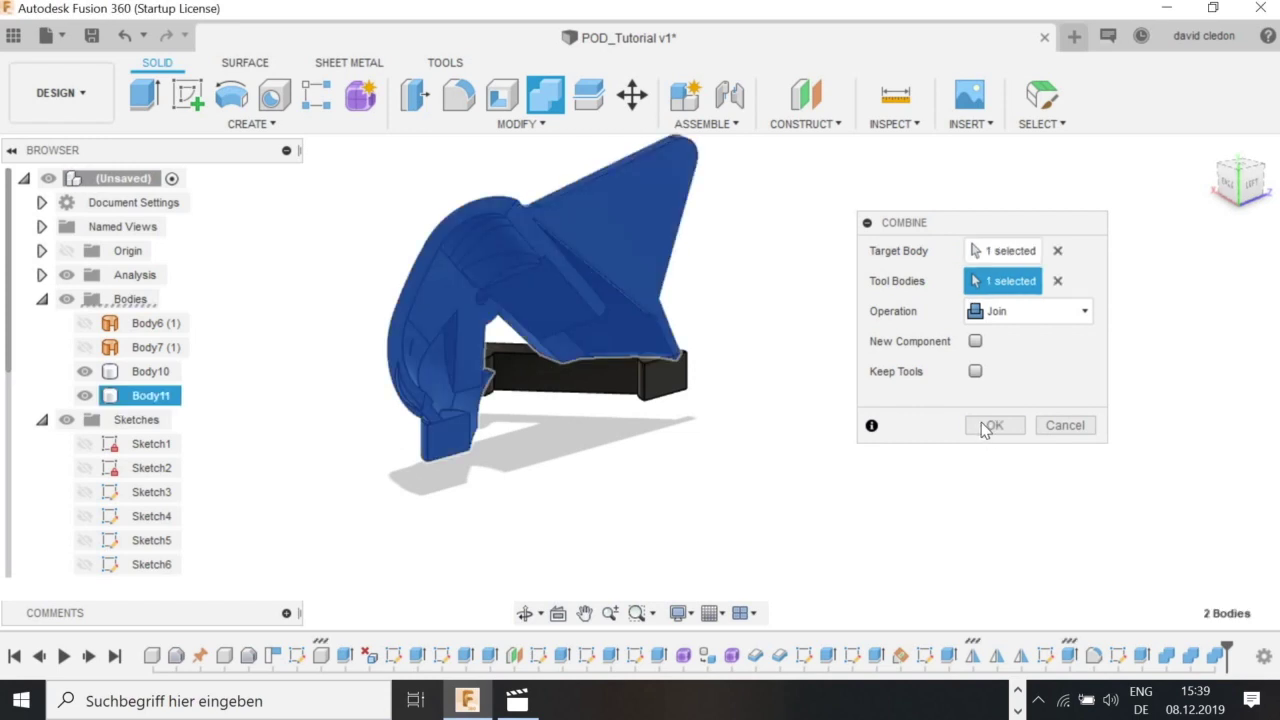
left_click(990, 426)
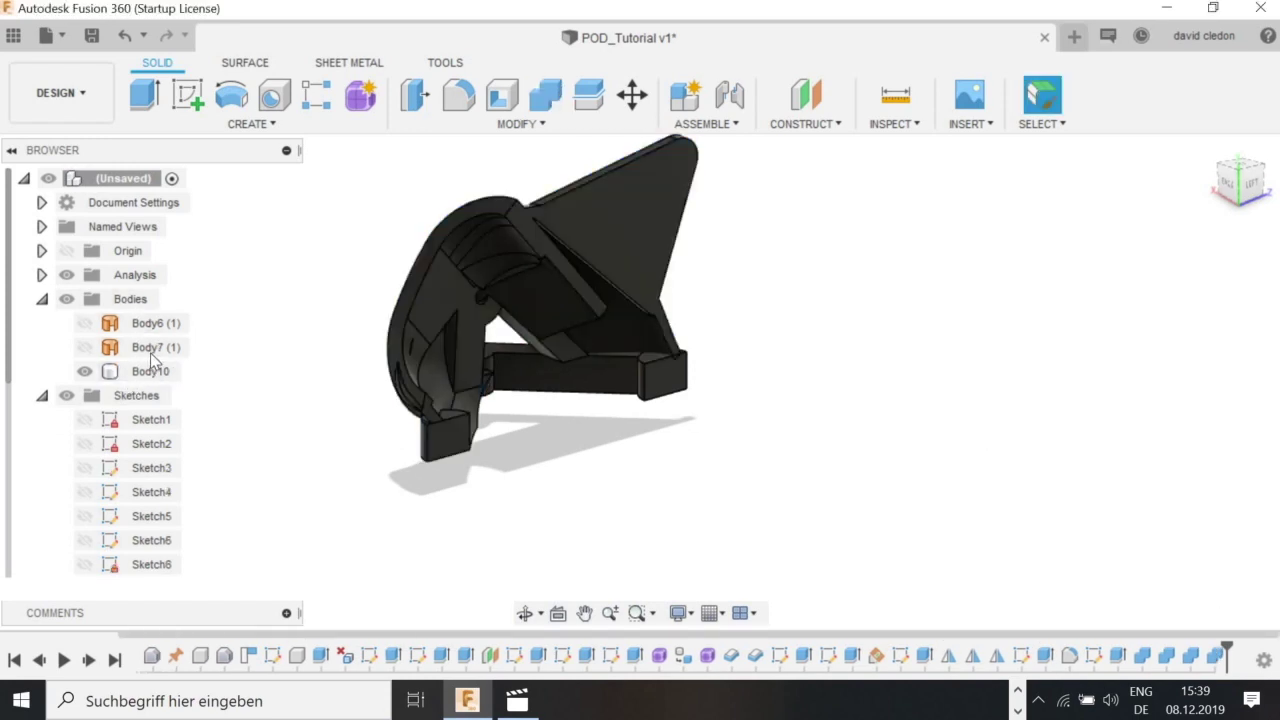
Remove the two leftover surface bodies Body6 (1) and Body7 (1).
left_click(148, 347)
left_click(170, 332)
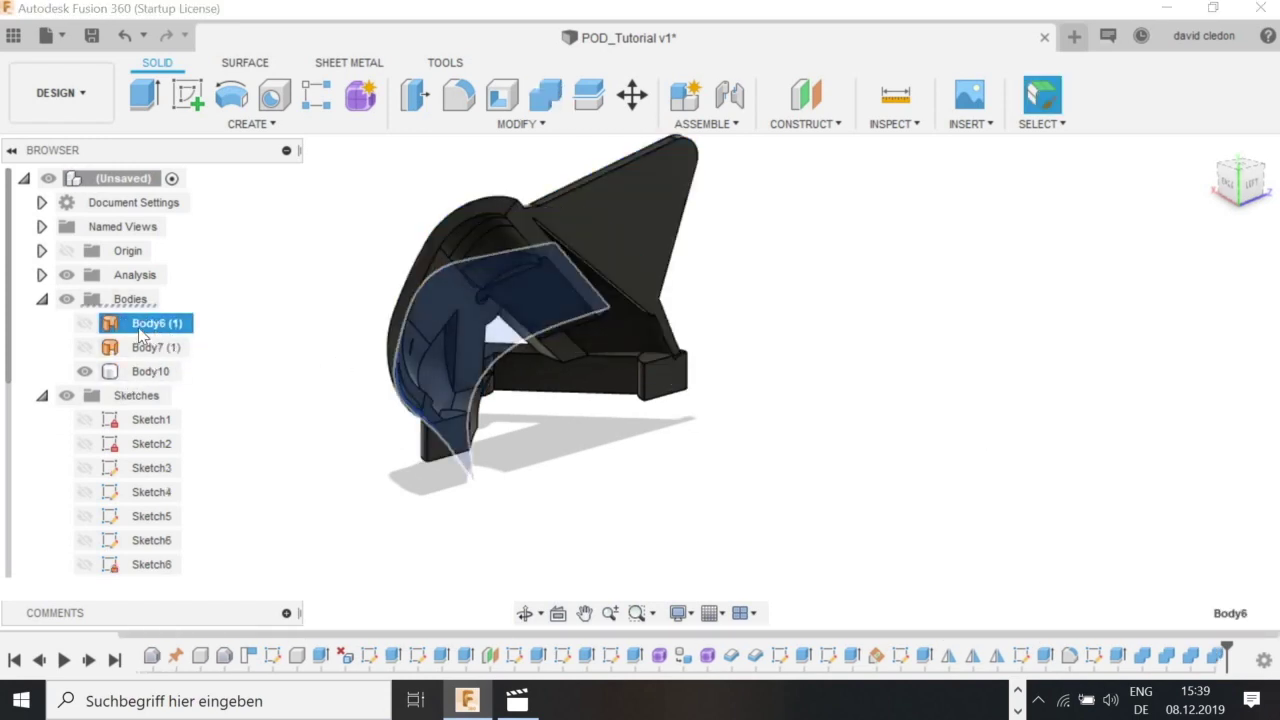
right_click(145, 336)
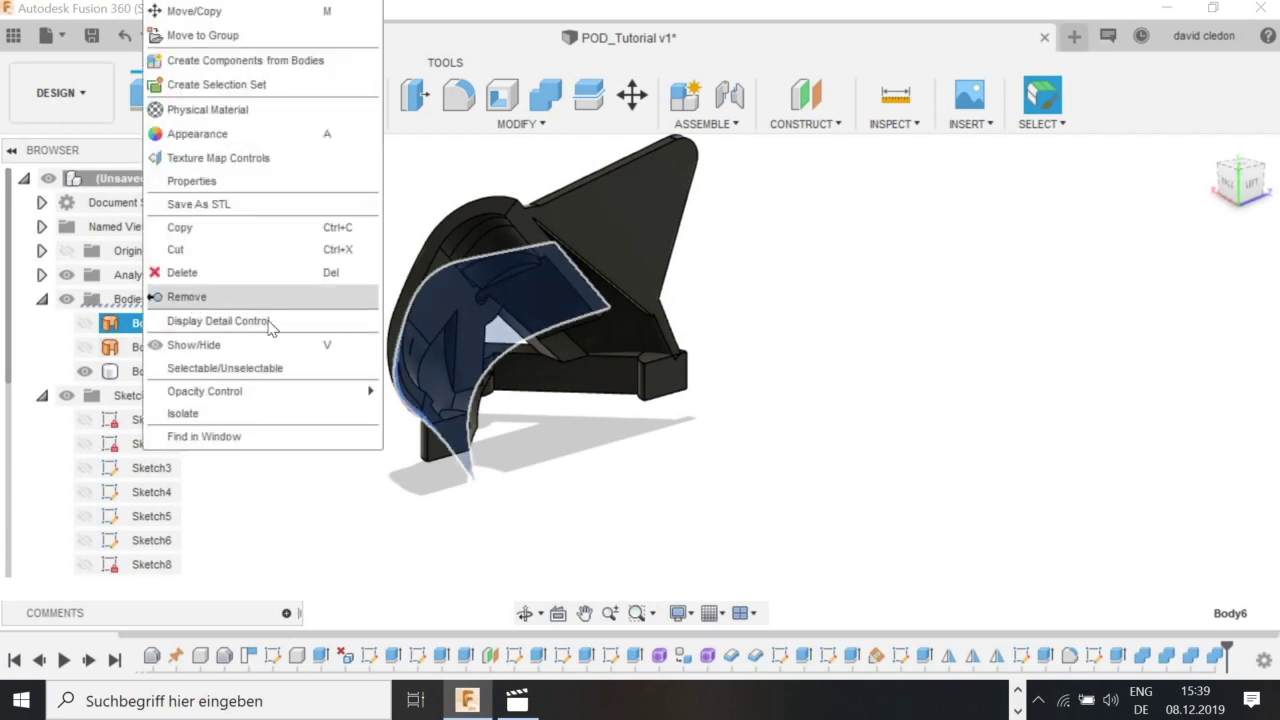
left_click(186, 297)
right_click(150, 324)
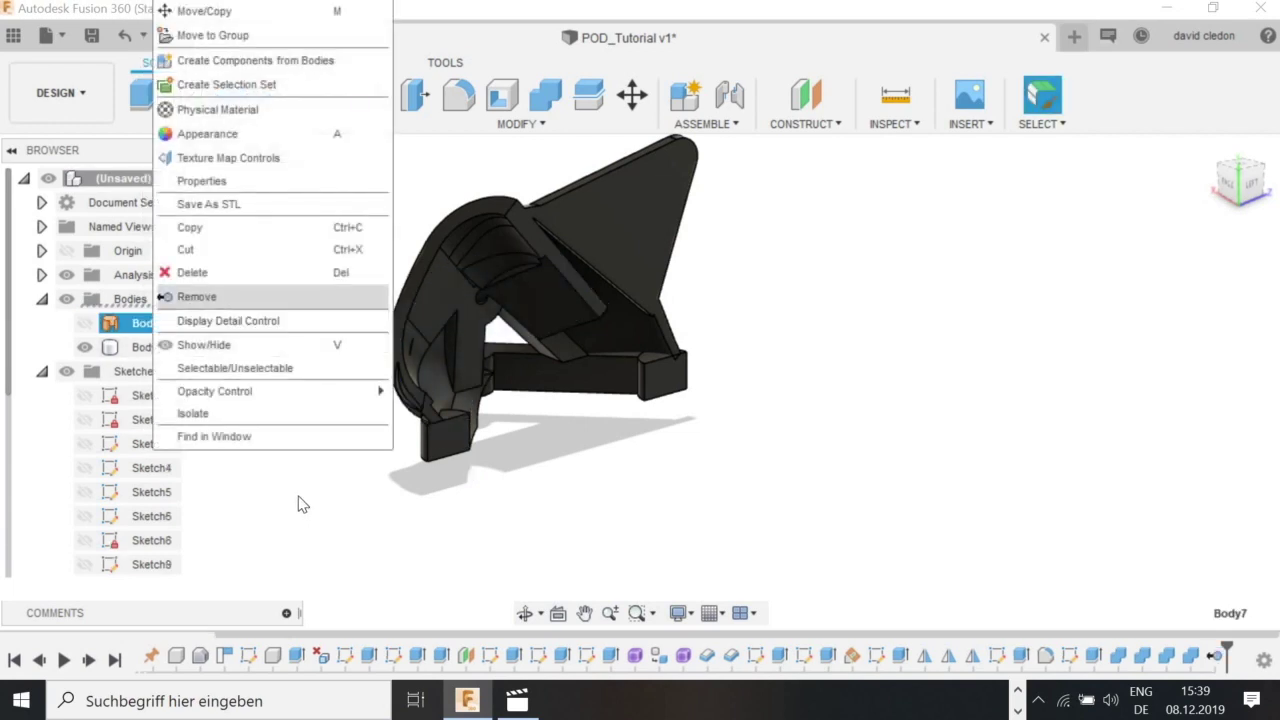
left_click(190, 295)
Try to delete the curved flap's faces beside the front foot and undo the deletion.
scroll(614, 366, "up", 2)
scroll(500, 537, "down", 2)
middle_click_drag(594, 506, 552, 262, "shift")
scroll(510, 456, "up", 3)
middle_click_drag(647, 554, 598, 326)
scroll(566, 537, "up", 2)
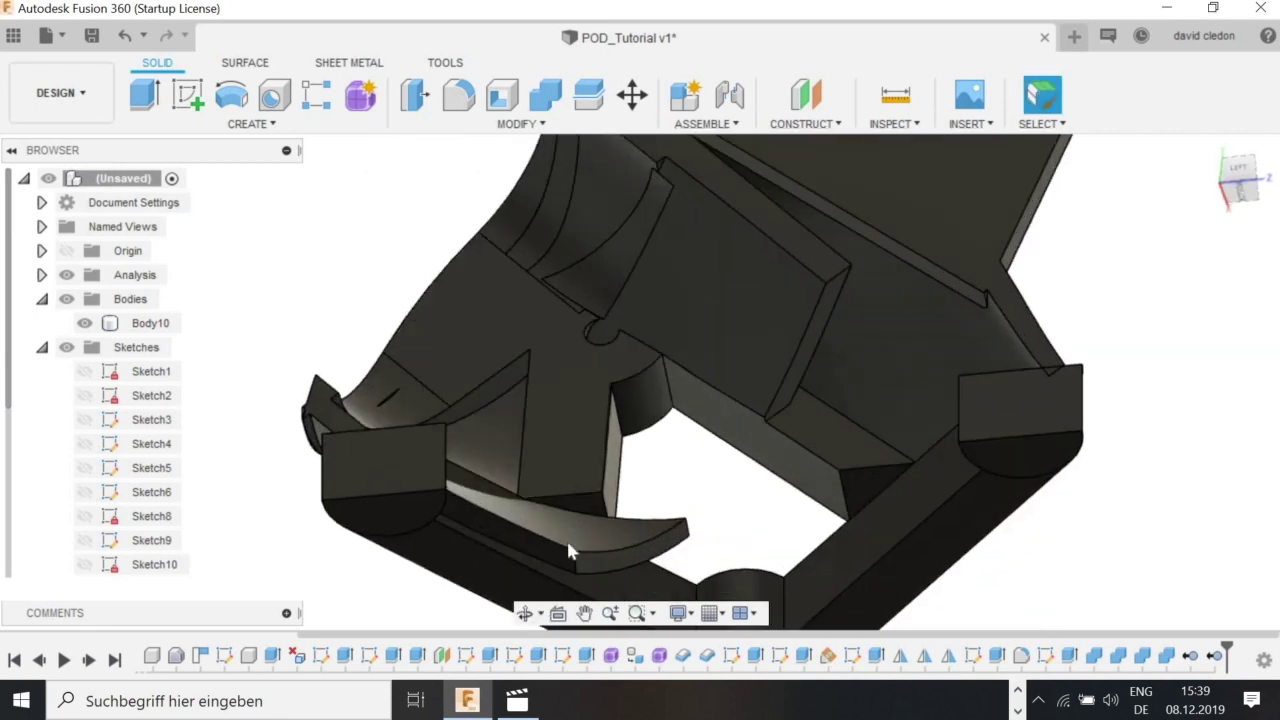
left_click(625, 555)
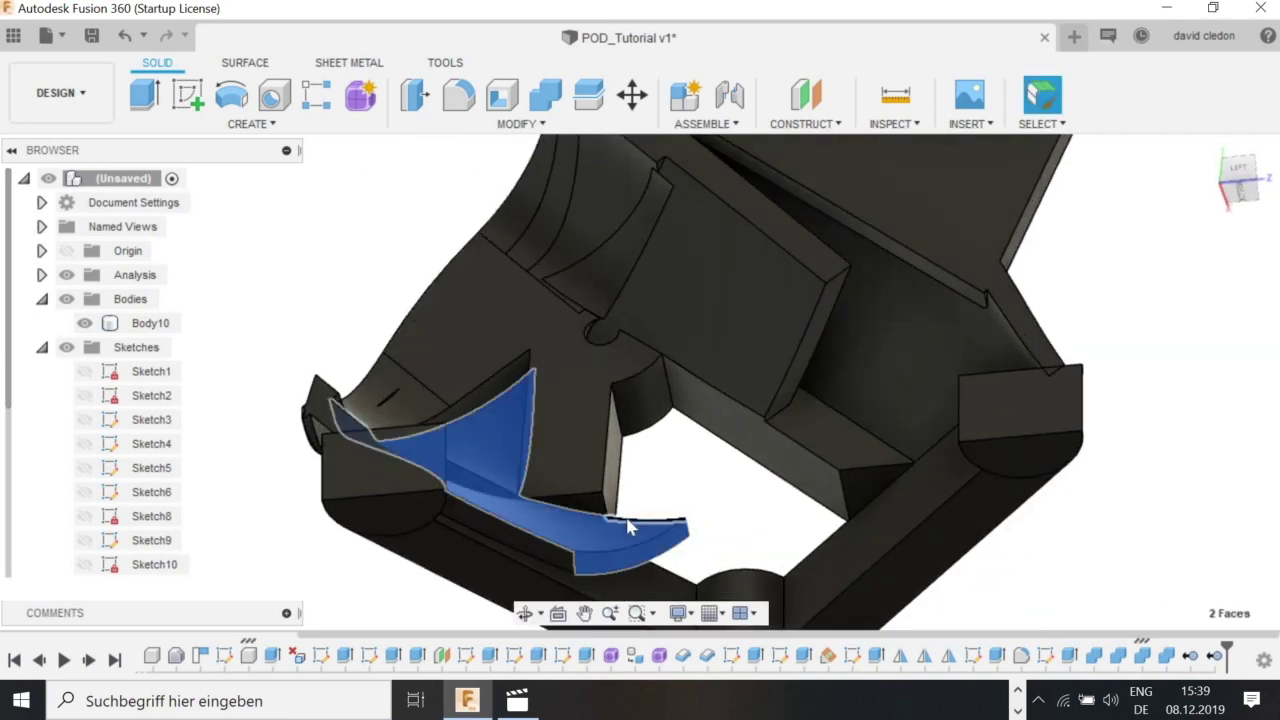
key("Delete")
scroll(621, 519, "down", 1)
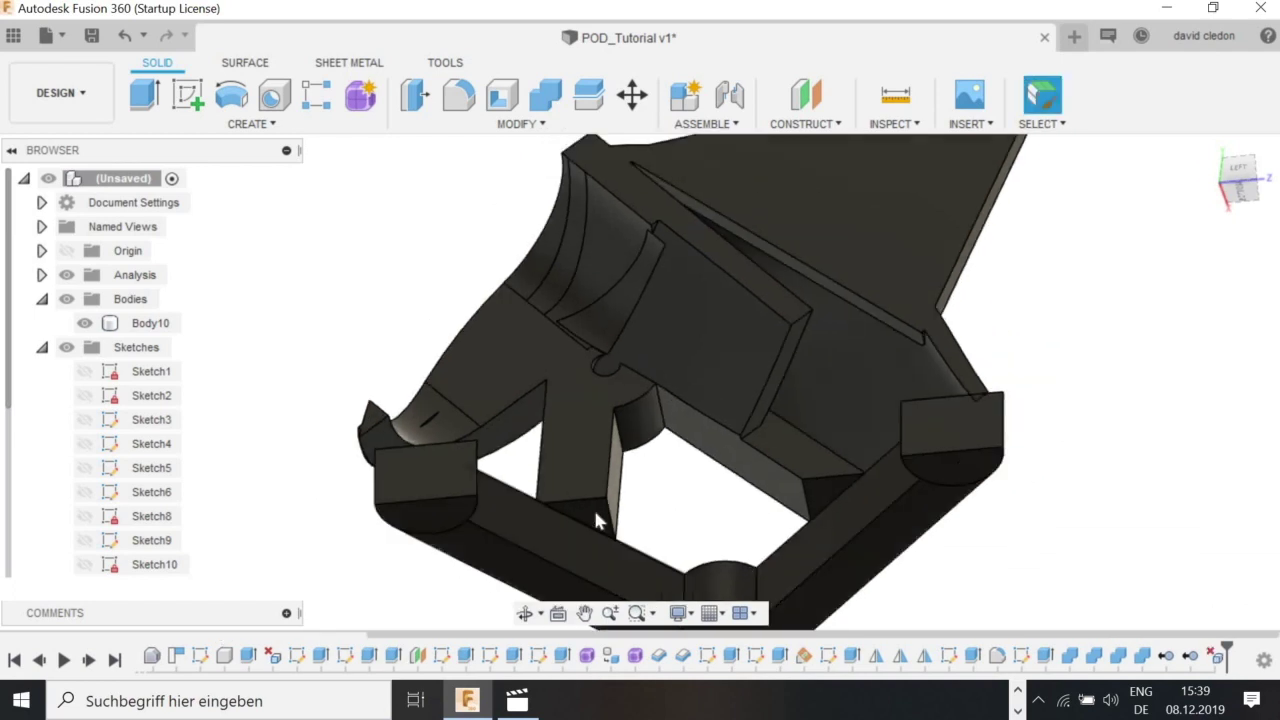
key("ctrl+z")
scroll(540, 537, "up", 3)
left_click(557, 522)
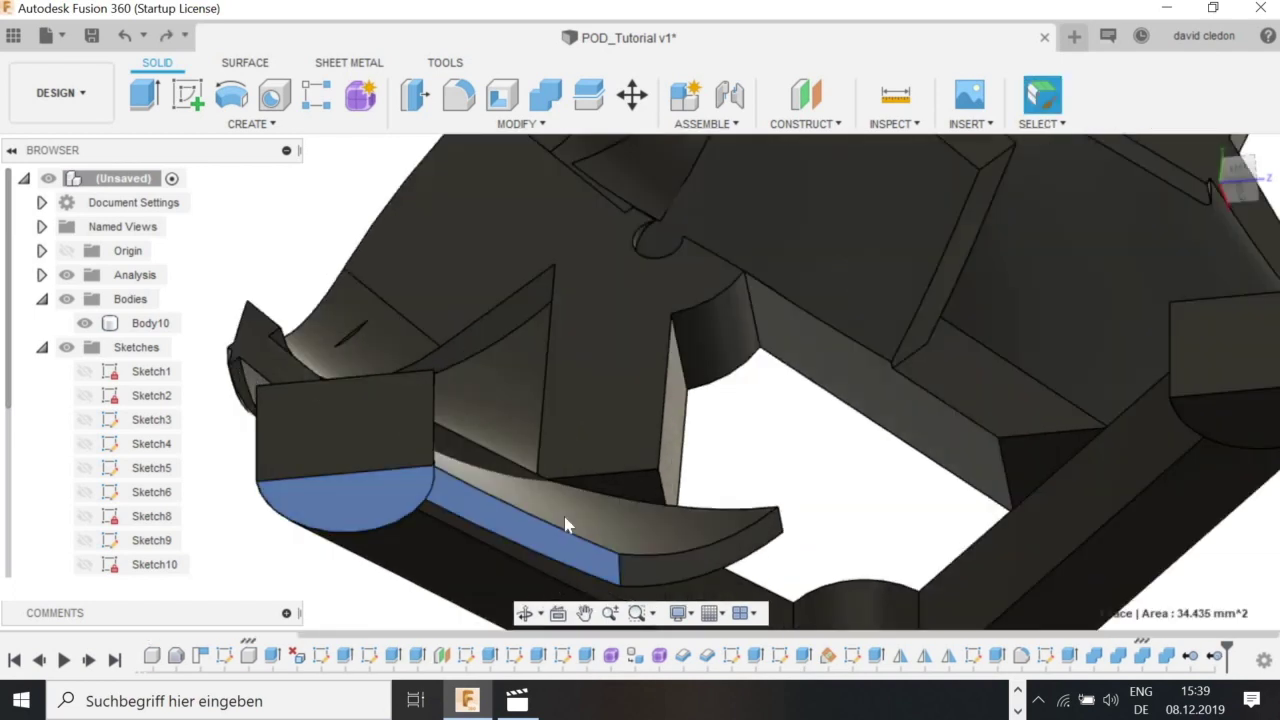
scroll(560, 519, "down", 3)
key("Escape")
mouse_move(586, 525)
middle_mouse_down()
mouse_move(564, 504)
mouse_move(568, 516)
middle_mouse_up()
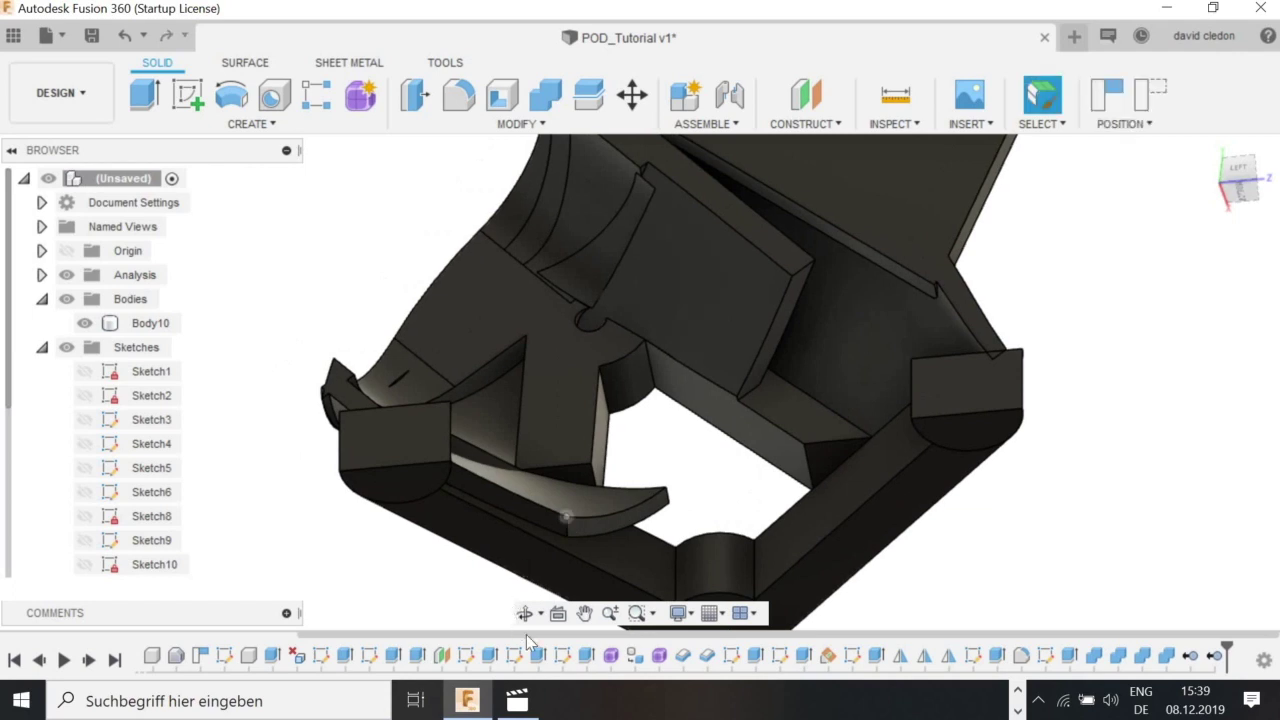
Cancel the Rigid Group command and ground the pod's component to fix it in place.
middle_click_drag(495, 233, 503, 257)
middle_click_drag(542, 337, 452, 276, "shift")
scroll(453, 277, "down", 2)
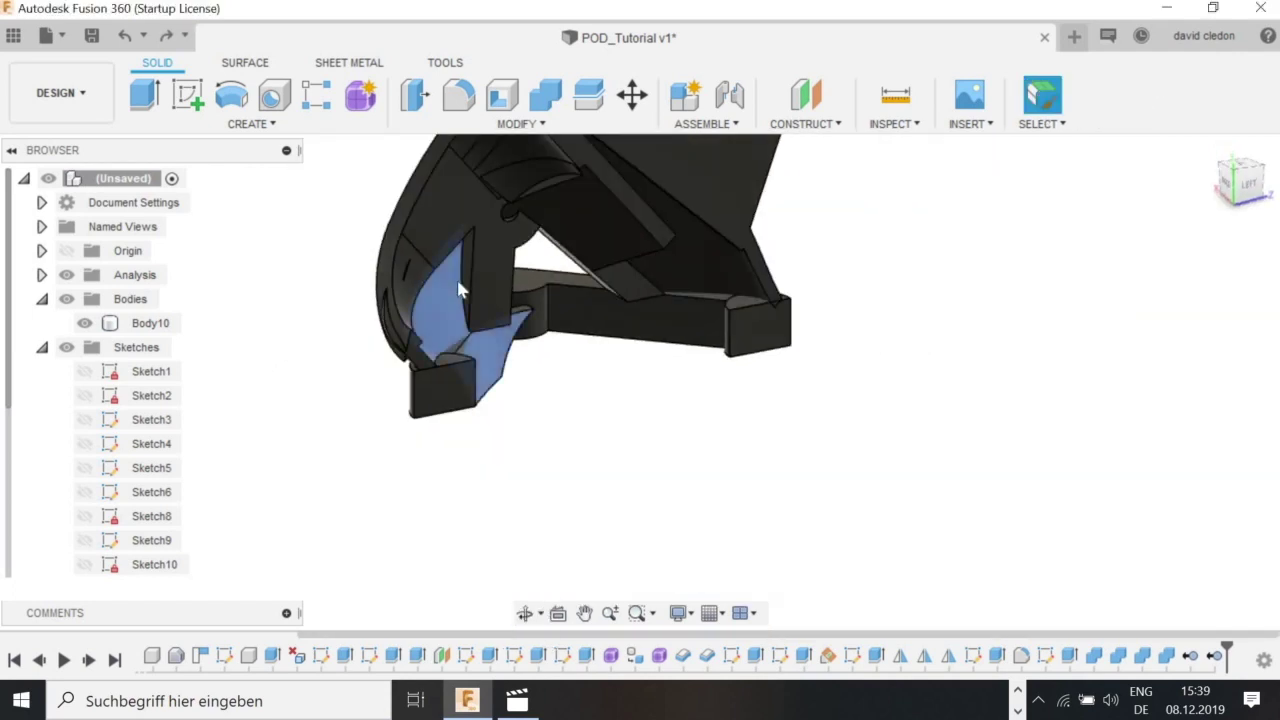
left_click(464, 294)
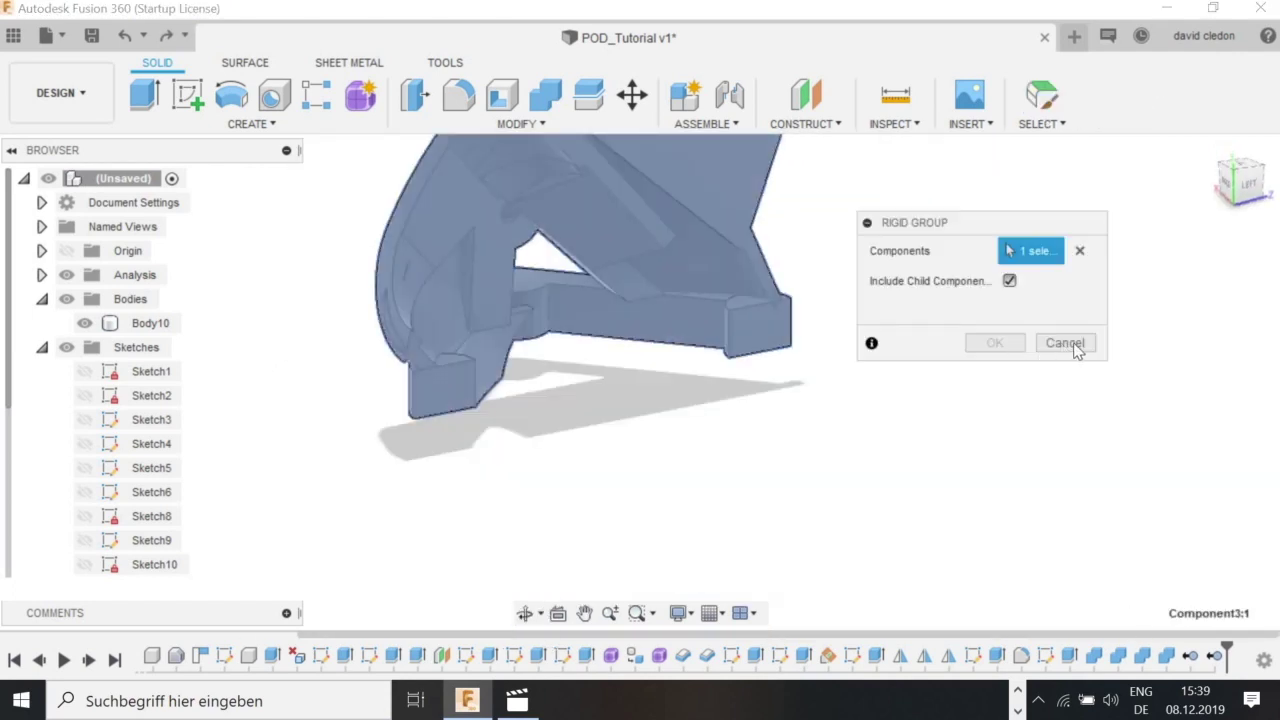
key("Escape")
left_click(584, 228)
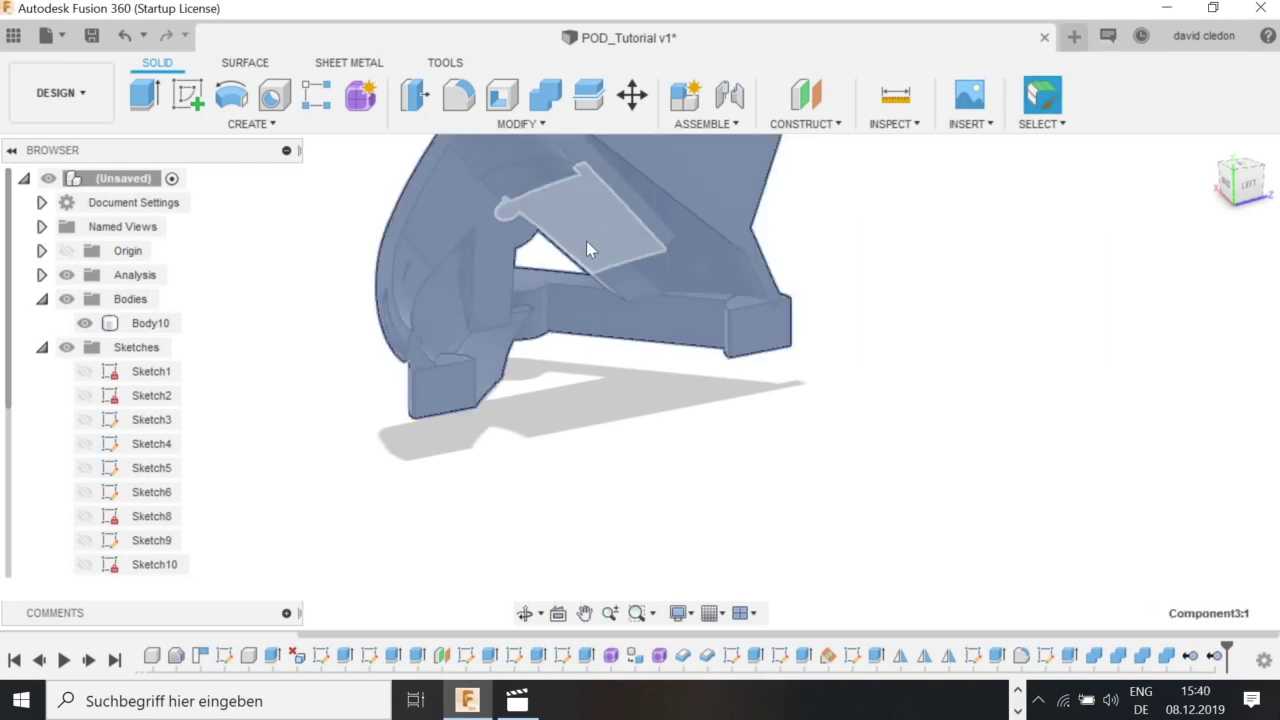
right_click(586, 241)
key("Escape")
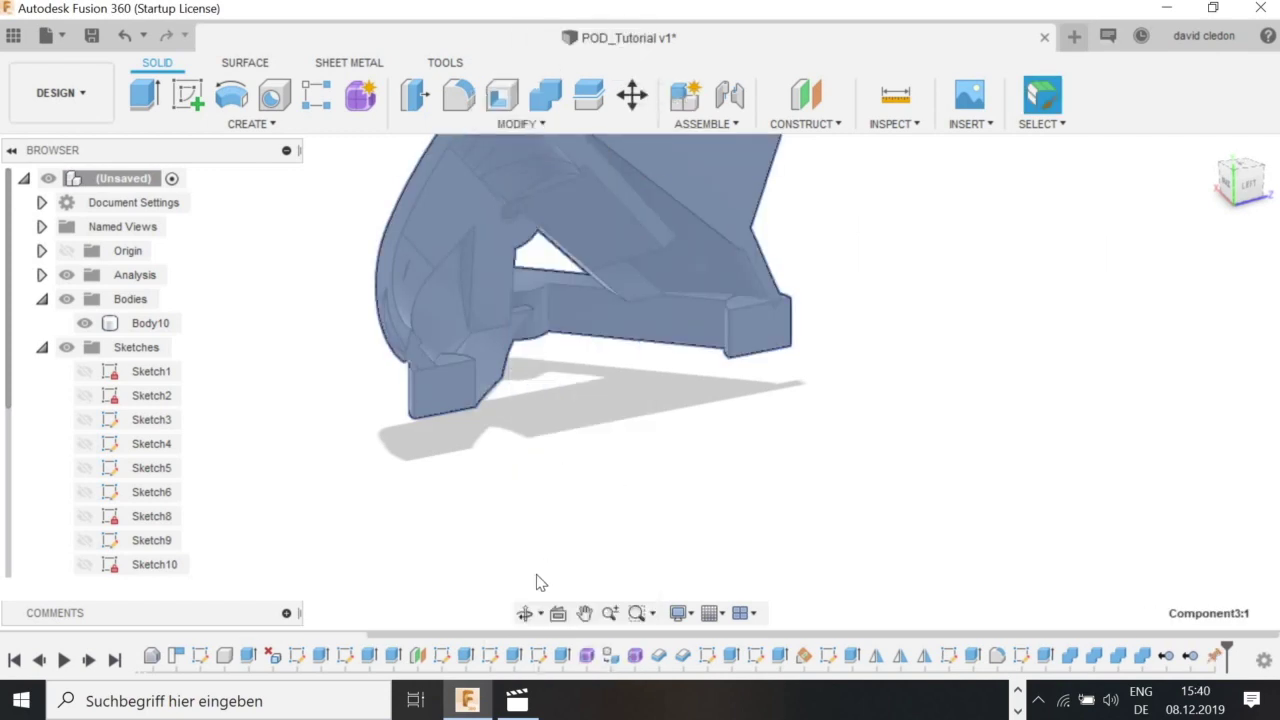
Delete the two crescent-shaped recess faces on the rim of the curved shell near the front foot.
middle_click_drag(527, 398, 527, 398, "shift")
middle_click_drag(529, 493, 516, 338, "shift")
scroll(589, 349, "up", 3)
scroll(514, 332, "down", 3)
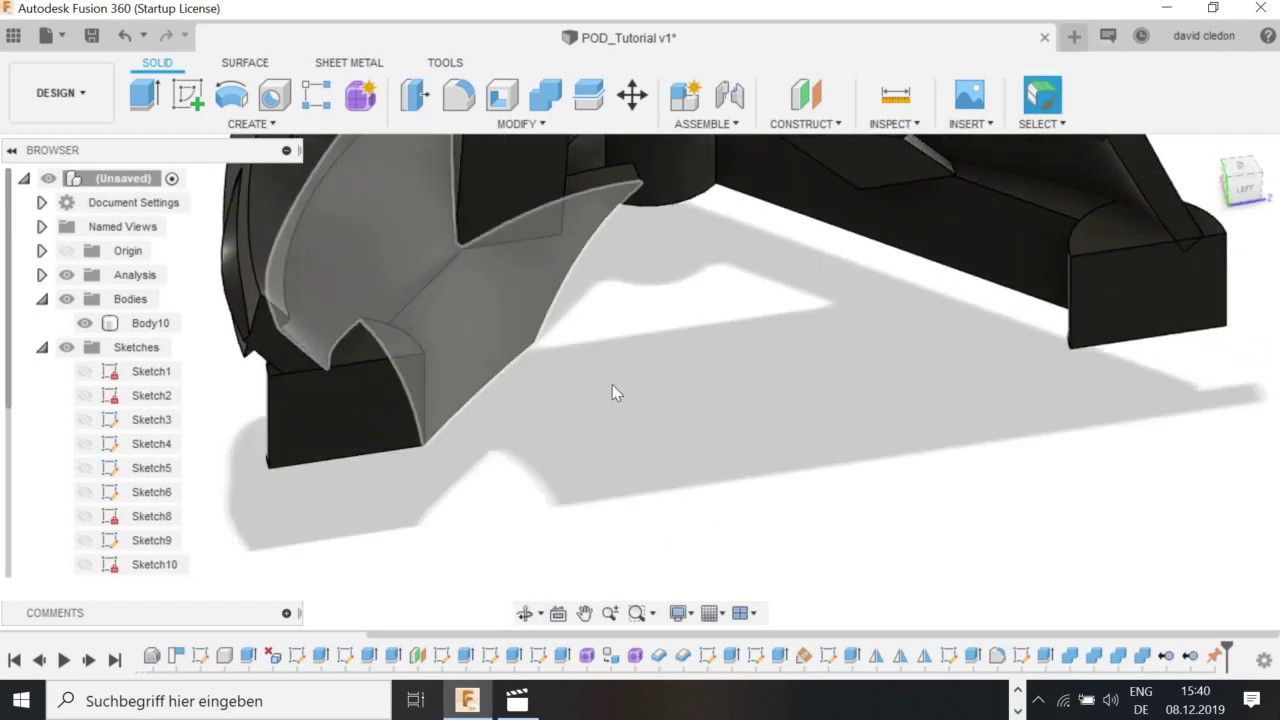
middle_click_drag(462, 392, 391, 417, "shift")
scroll(391, 417, "up", 4)
left_click(406, 423)
left_click(503, 424)
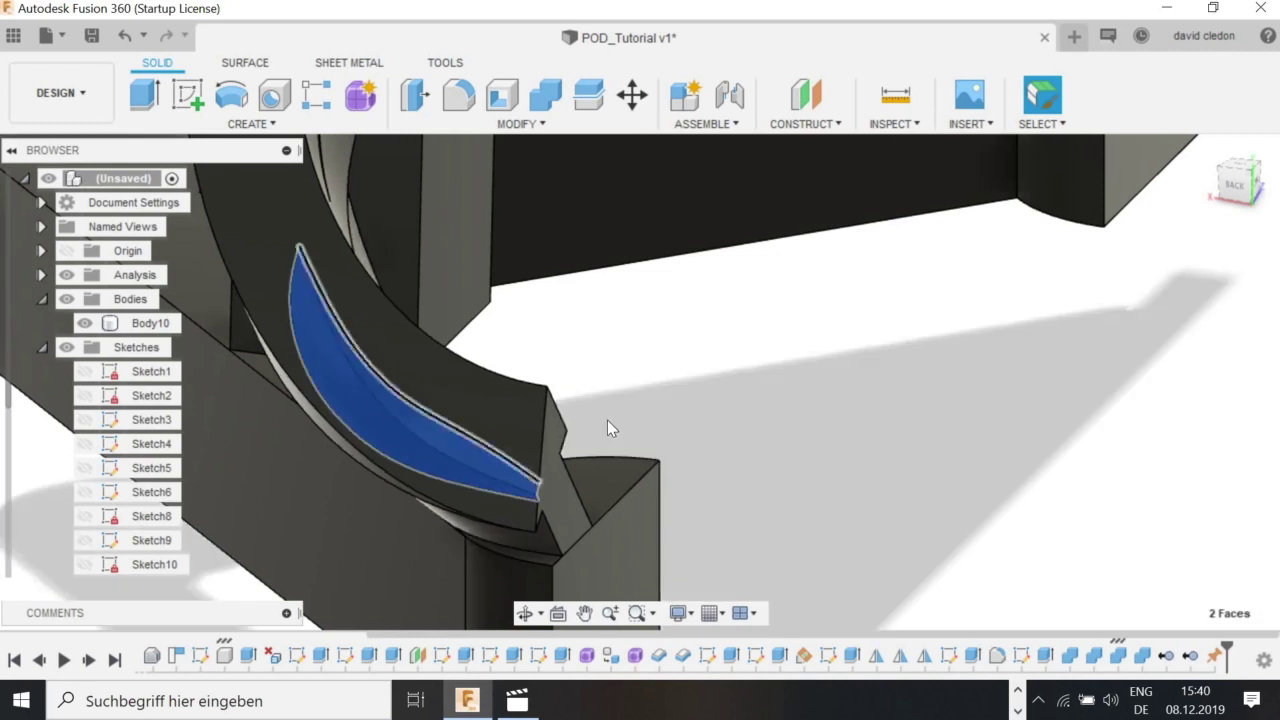
key("Delete")
scroll(627, 348, "down", 4)
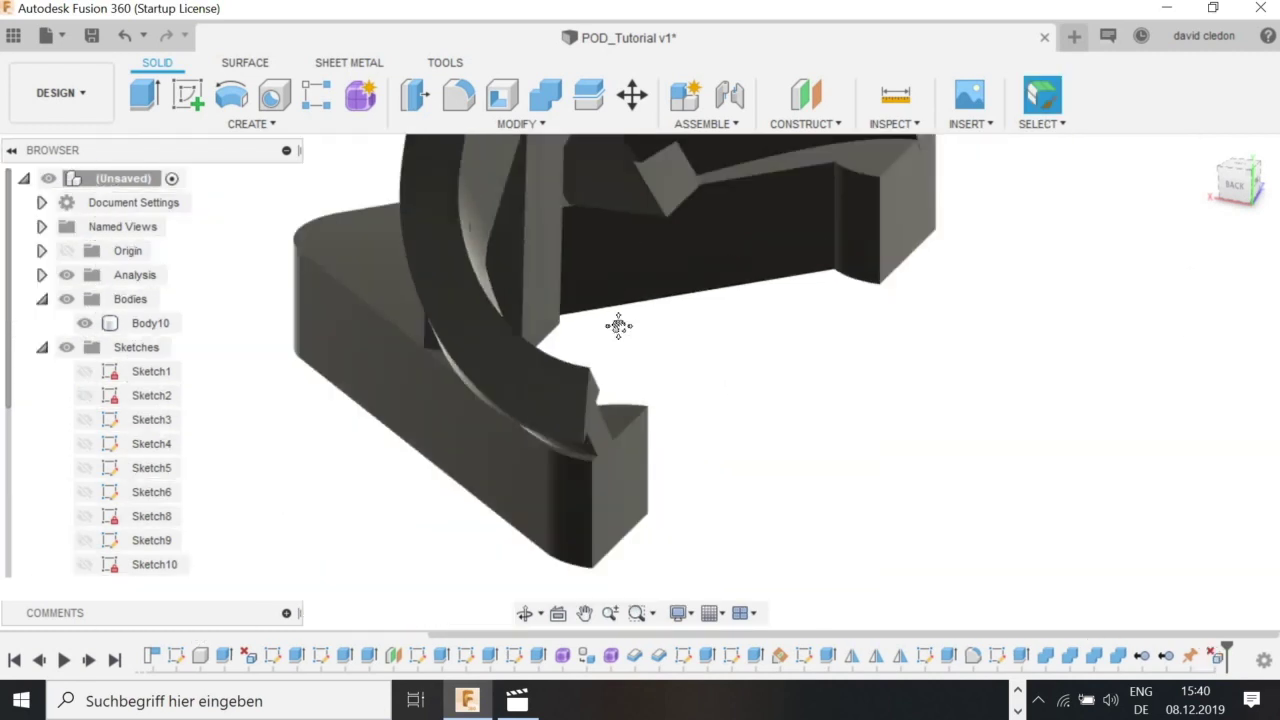
Delete the flat faces of the leftover inner plate between the curved shell and the diagonal strut.
middle_click_drag(617, 326, 614, 306)
middle_click_drag(735, 113, 671, 369)
scroll(643, 294, "up", 4)
left_click(660, 292)
left_click(781, 397, "shift")
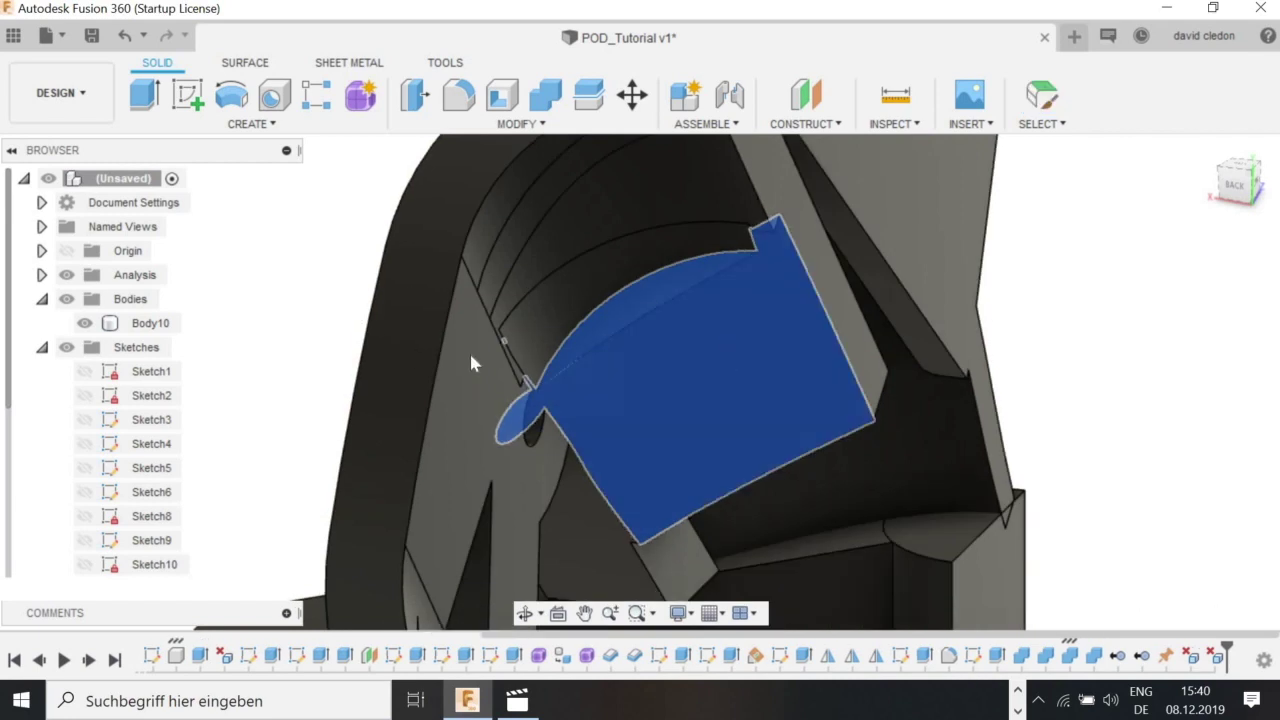
Delete the inner plate's large side face together with its adjoining end face.
scroll(214, 394, "down", 3)
left_click(524, 613)
middle_click_drag(295, 303, 624, 428, "shift")
left_click(803, 505)
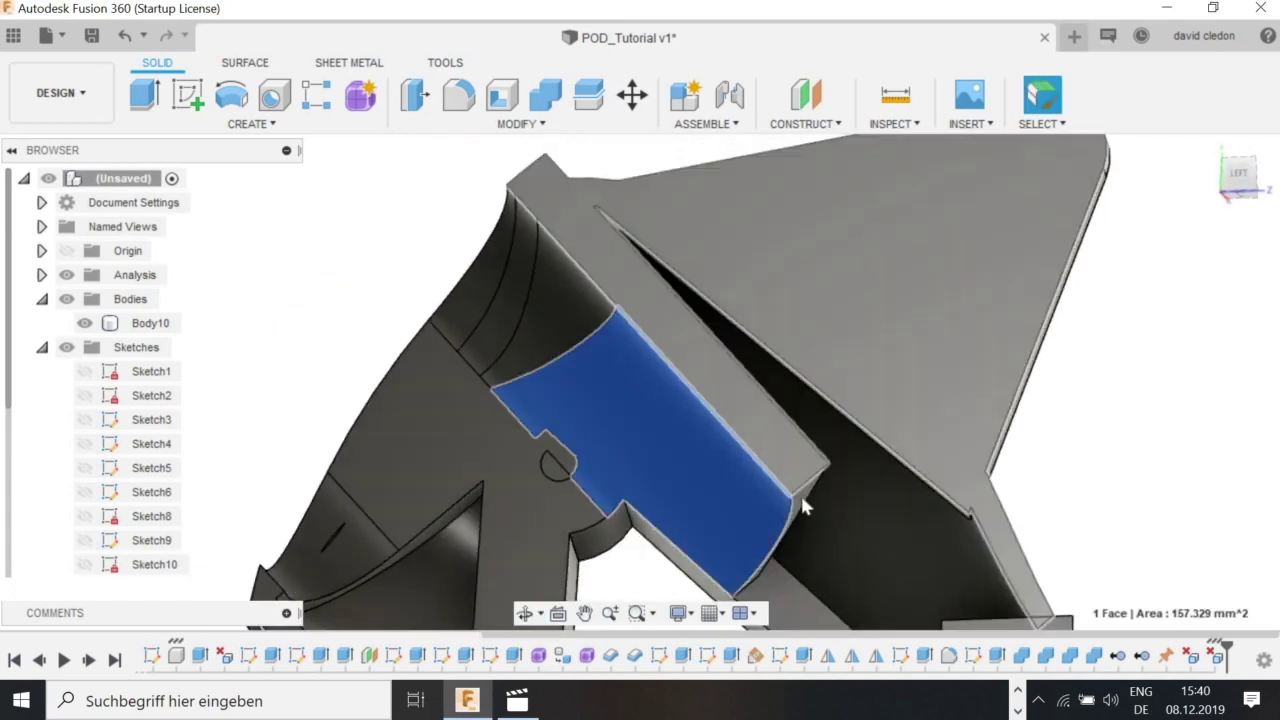
scroll(803, 505, "up", 2)
left_click(800, 500, "ctrl")
scroll(950, 470, "down", 3)
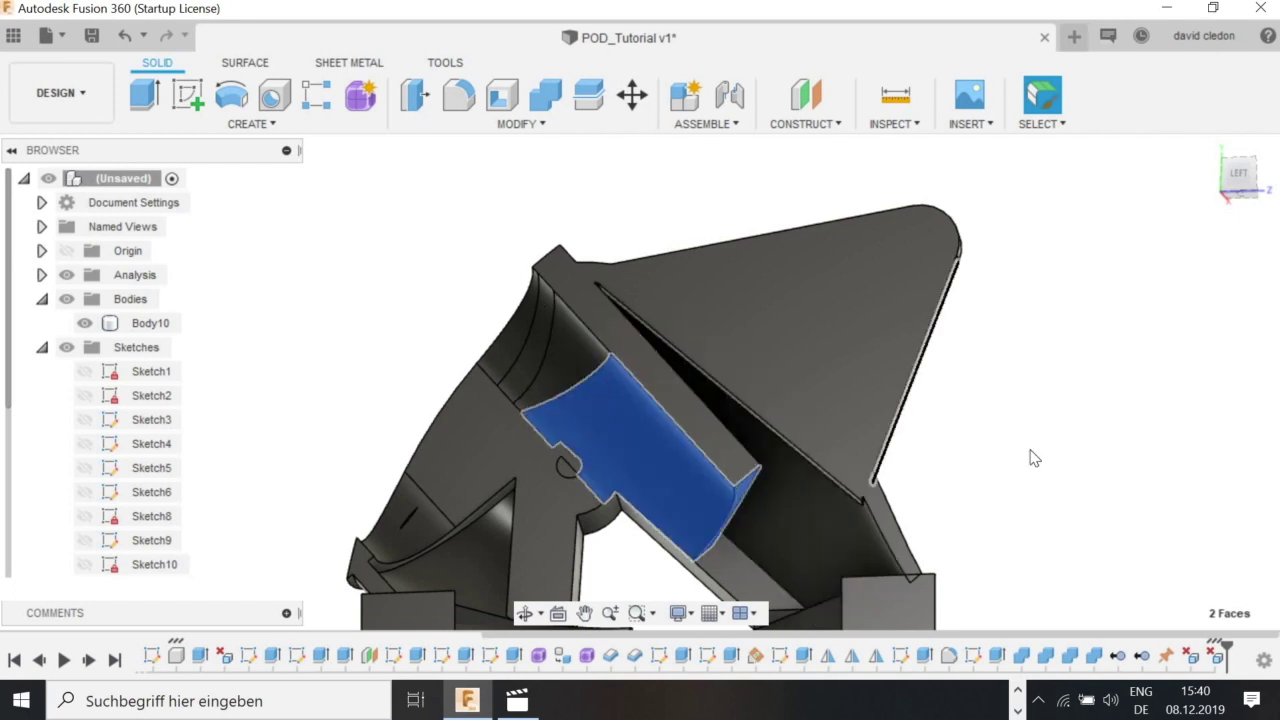
key("Delete")
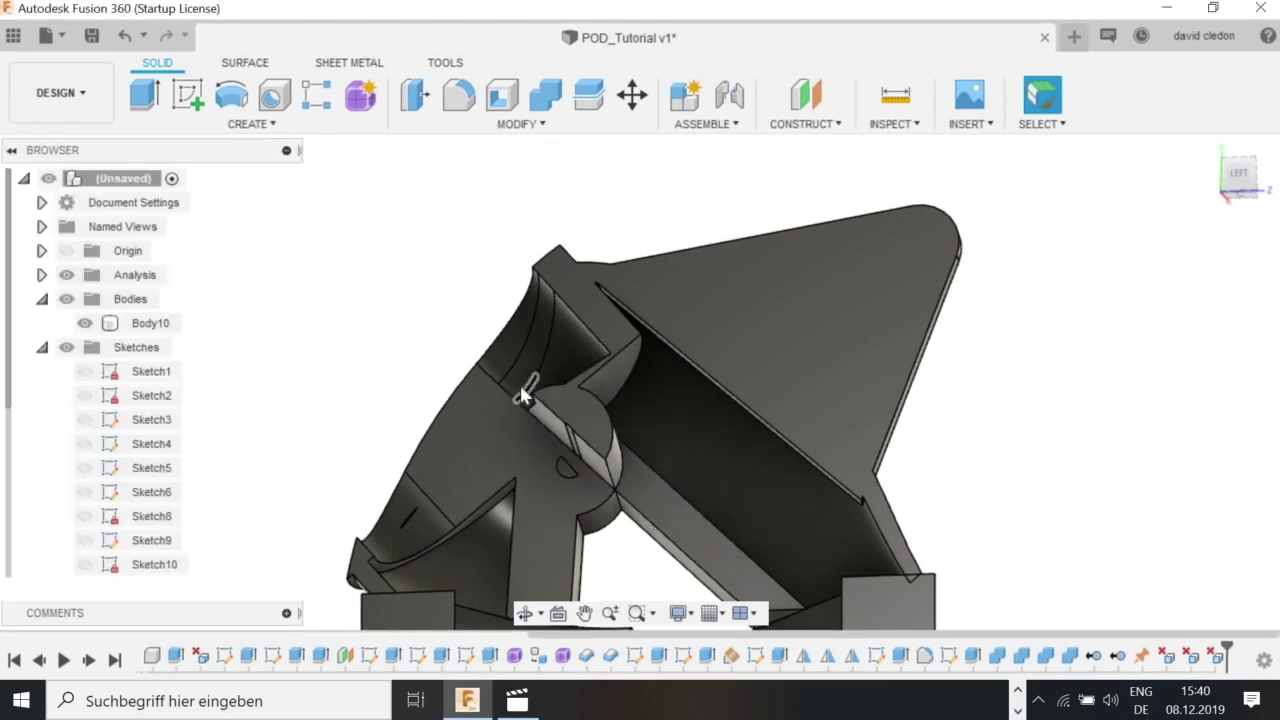
Delete the remaining stepped and curved faces protruding inside the shell next to the rounded strut end.
middle_click_drag(586, 343, 514, 335, "shift")
scroll(514, 335, "up", 5)
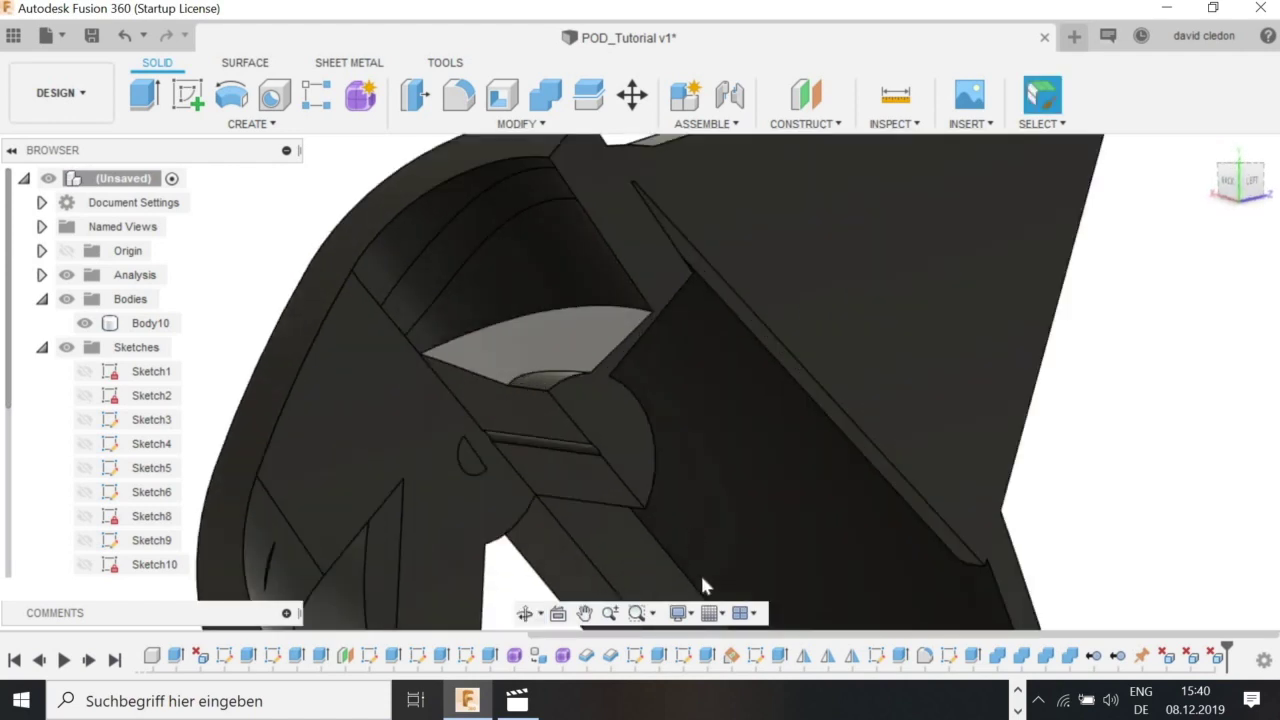
left_click(520, 345)
scroll(543, 384, "up", 1)
scroll(543, 384, "up", 2)
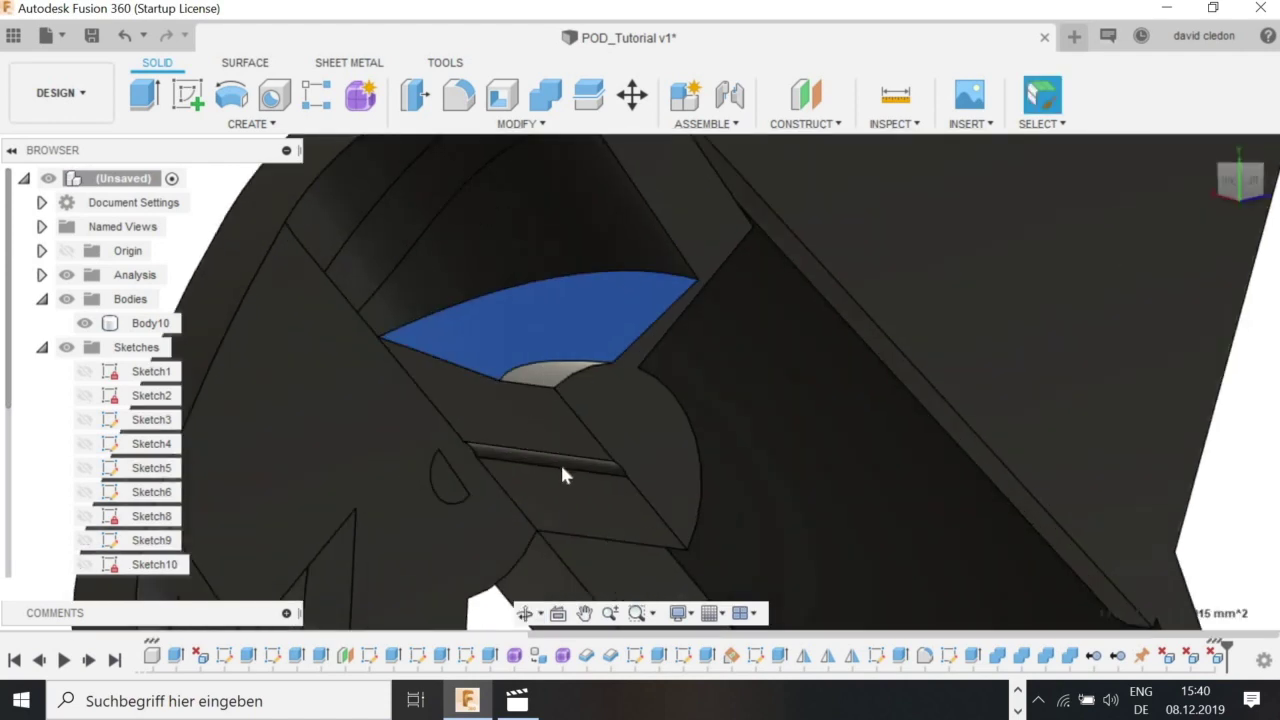
left_click(550, 430, "ctrl")
scroll(612, 462, "up", 2)
left_click(610, 461, "ctrl")
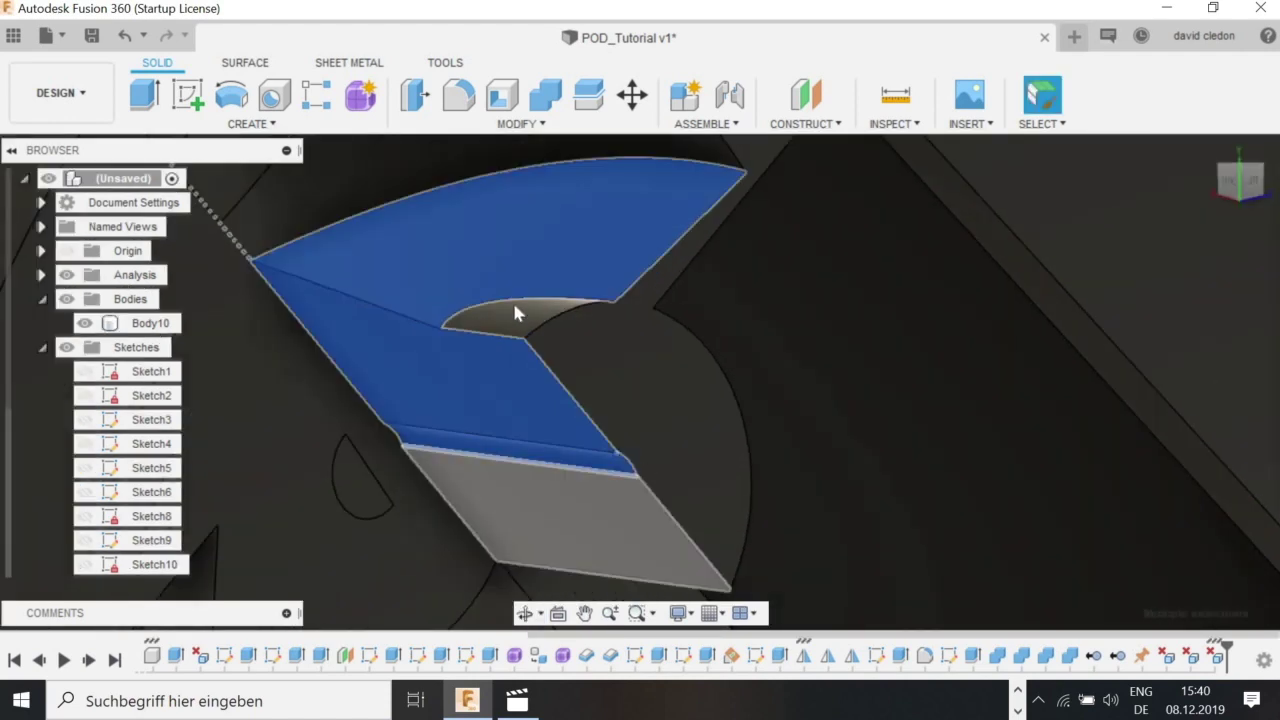
double_click(512, 302)
left_click(686, 375, "ctrl")
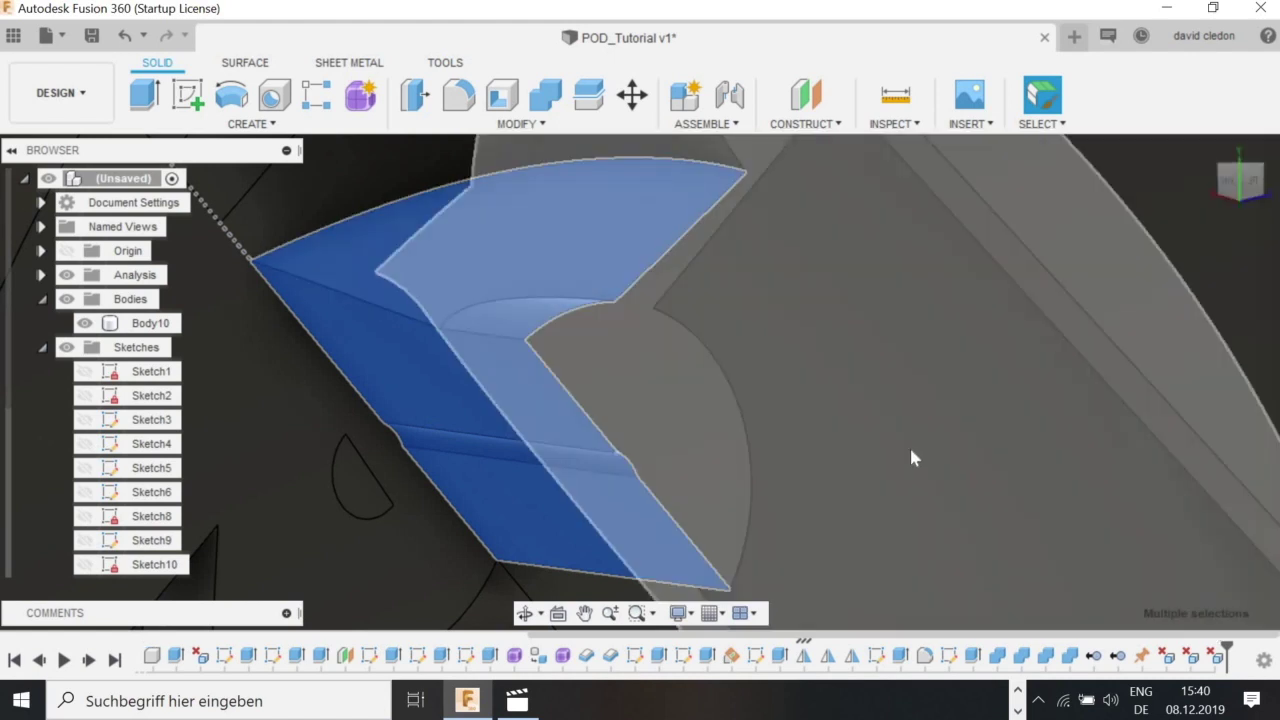
scroll(898, 451, "down", 3)
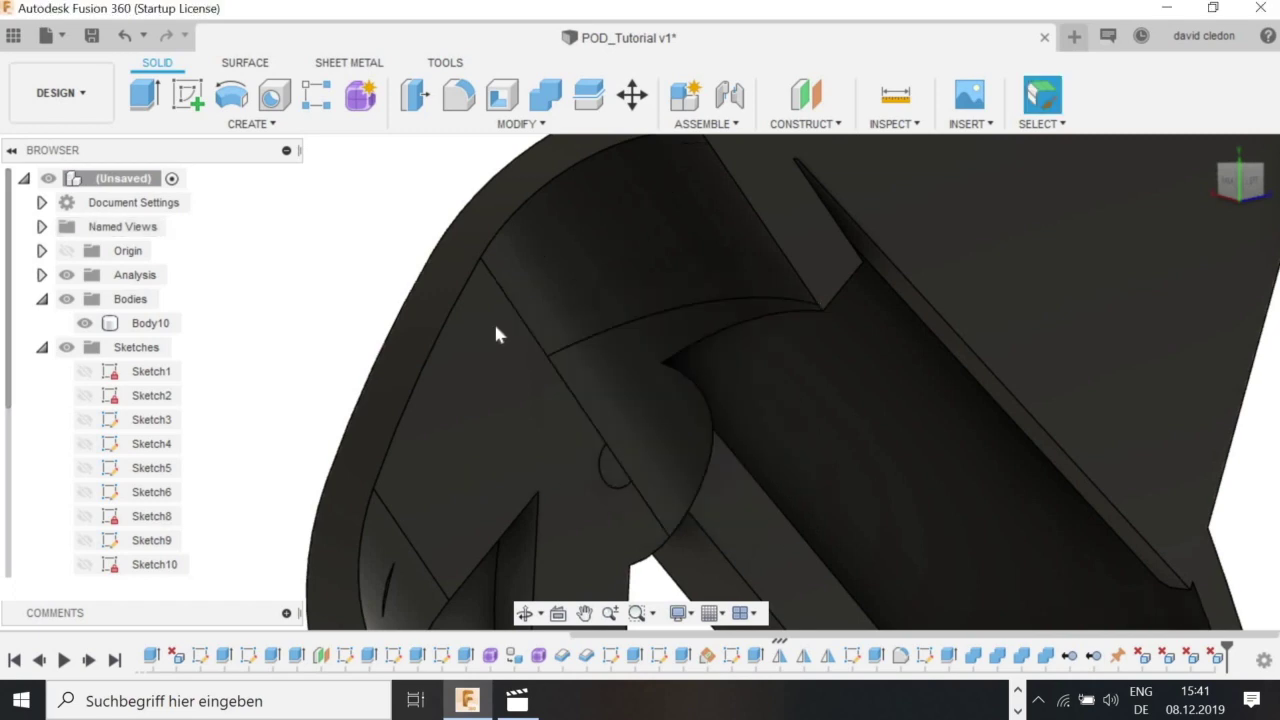
Delete the small slit face on the shell's inner surface near the front foot.
scroll(545, 377, "down", 2)
middle_click_drag(512, 395, 470, 430, "shift")
left_click(468, 426)
key("Delete")
Sketch and extrude a cut that trims the curved flap off the front base beam, and remove the detached Component4:1.
mouse_move(366, 296)
middle_mouse_down("shift")
mouse_move(686, 524)
mouse_move(367, 433)
mouse_move(719, 387)
mouse_move(326, 302)
mouse_move(614, 521)
mouse_move(286, 294)
mouse_move(594, 454)
mouse_move(446, 394)
mouse_move(556, 614)
mouse_move(803, 437)
middle_mouse_up("shift")
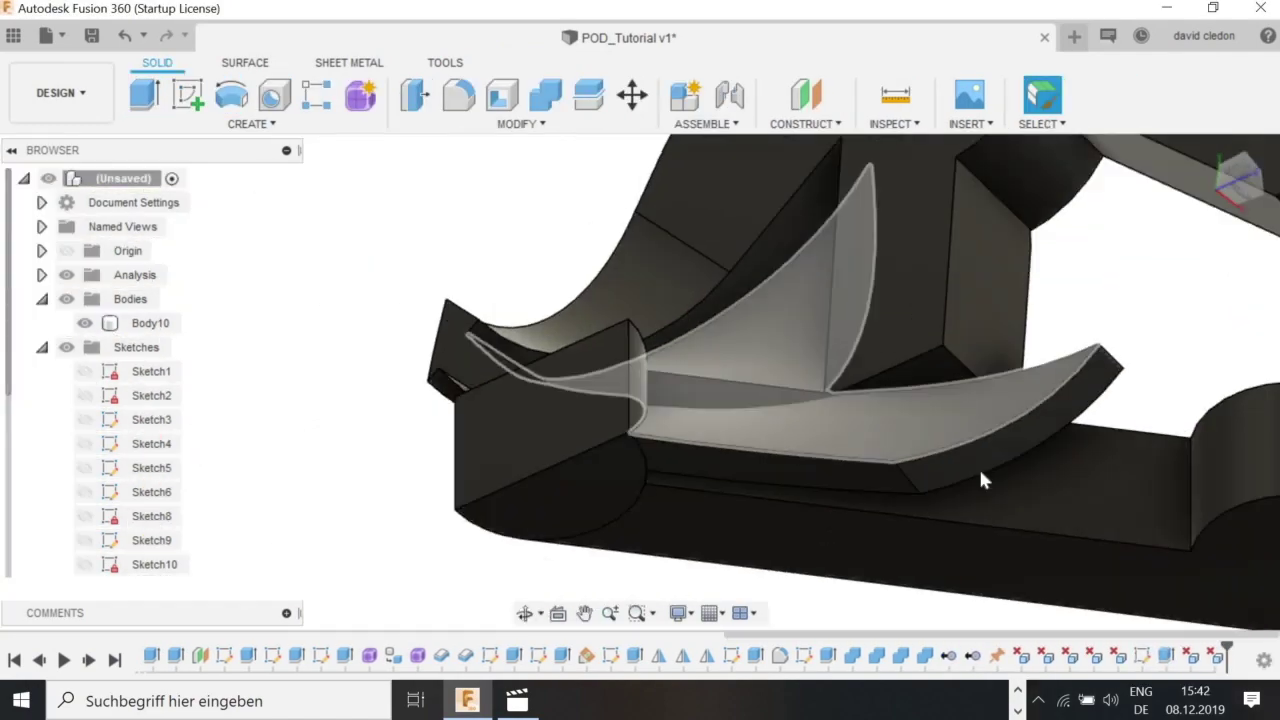
middle_click_drag(523, 600, 591, 400, "shift")
left_click(187, 95)
left_click(591, 374)
left_click(145, 95)
left_click(796, 222)
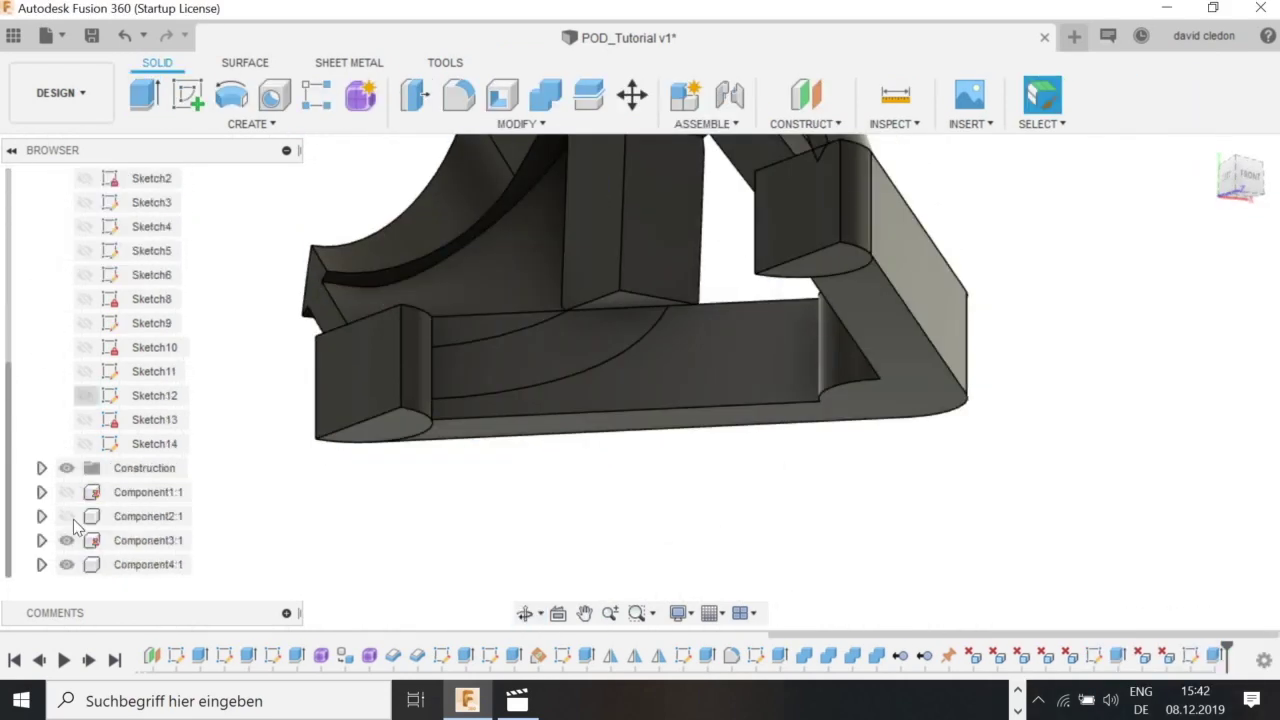
left_click(178, 566)
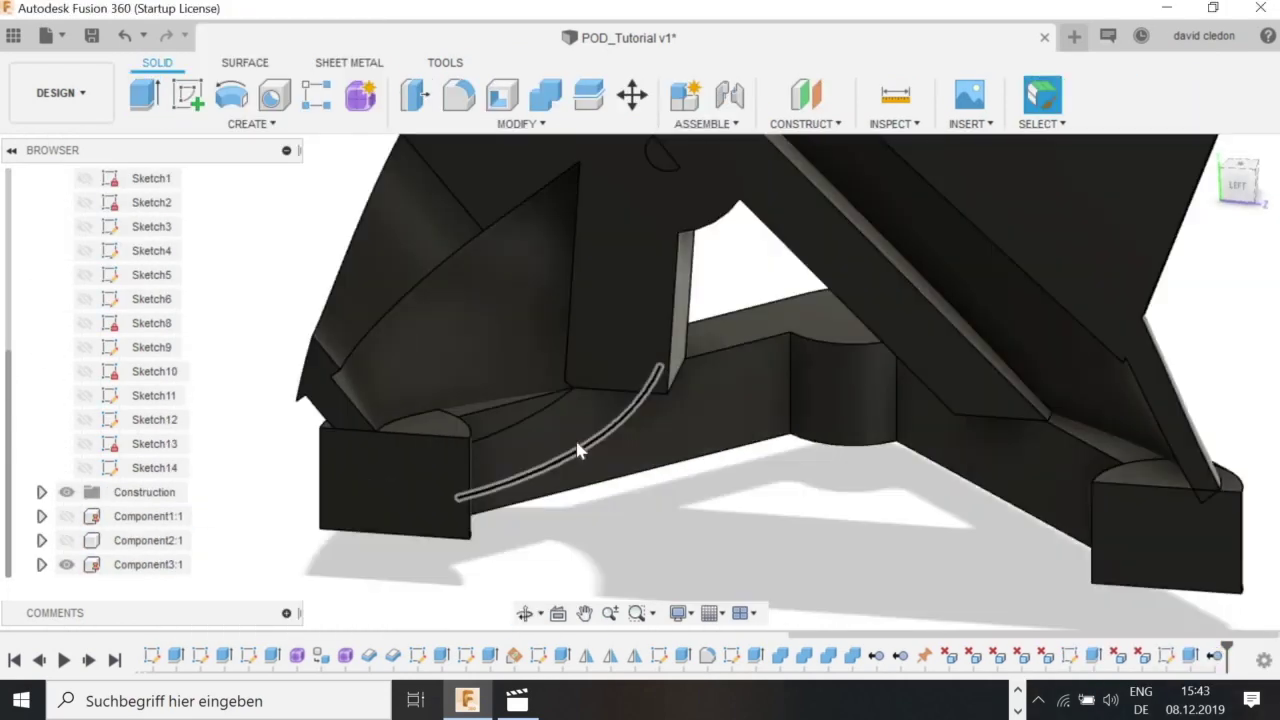
Try to offset the leftover wall faces beside the rounded strut end with Press Pull.
middle_click_drag(580, 451, 913, 401, "shift")
scroll(697, 400, "down", 2)
key("q")
left_click_drag(714, 394, 663, 429)
middle_click_drag(663, 429, 732, 237, "shift")
key("Escape")
scroll(646, 420, "down", 2)
left_click(640, 215)
left_click(700, 225)
key("q")
left_click_drag(730, 267, 721, 244)
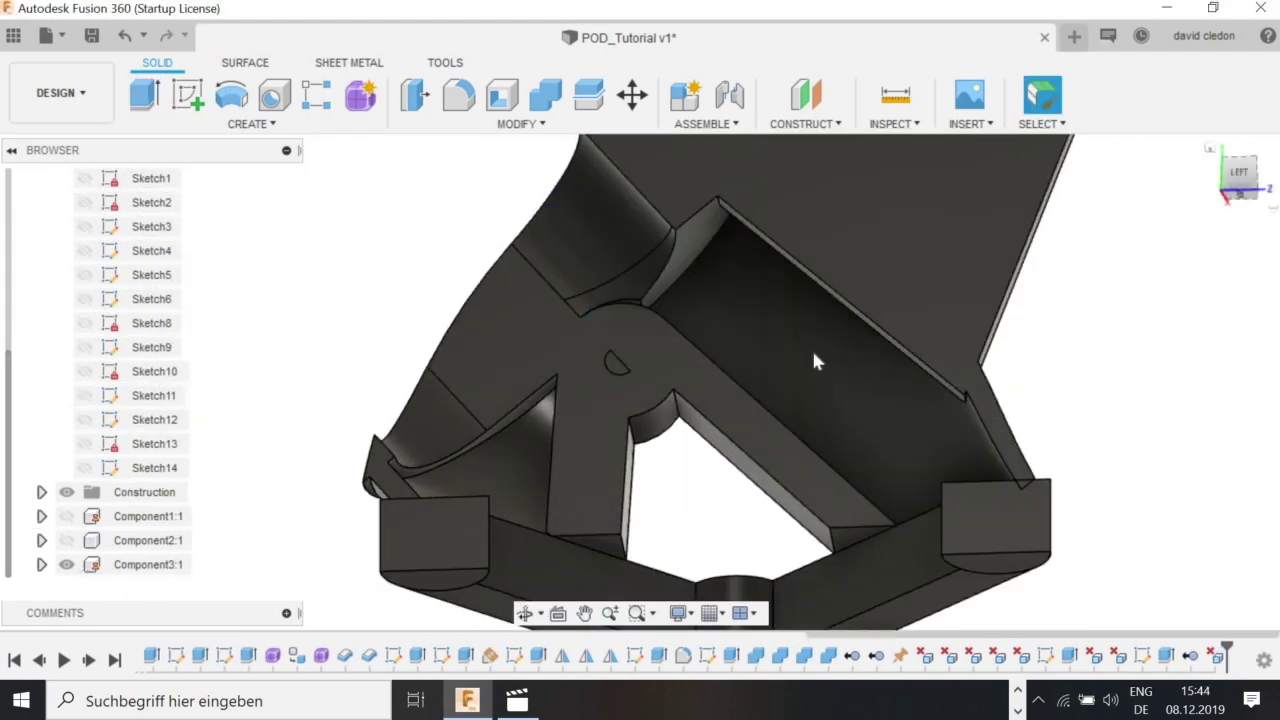
Offset the leftover wall face beside the rounded strut end by -2 mm with Press Pull.
scroll(1098, 312, "up", 2)
scroll(785, 357, "down", 2)
scroll(985, 350, "down", 1)
middle_click_drag(720, 382, 713, 322, "shift")
left_click(770, 285)
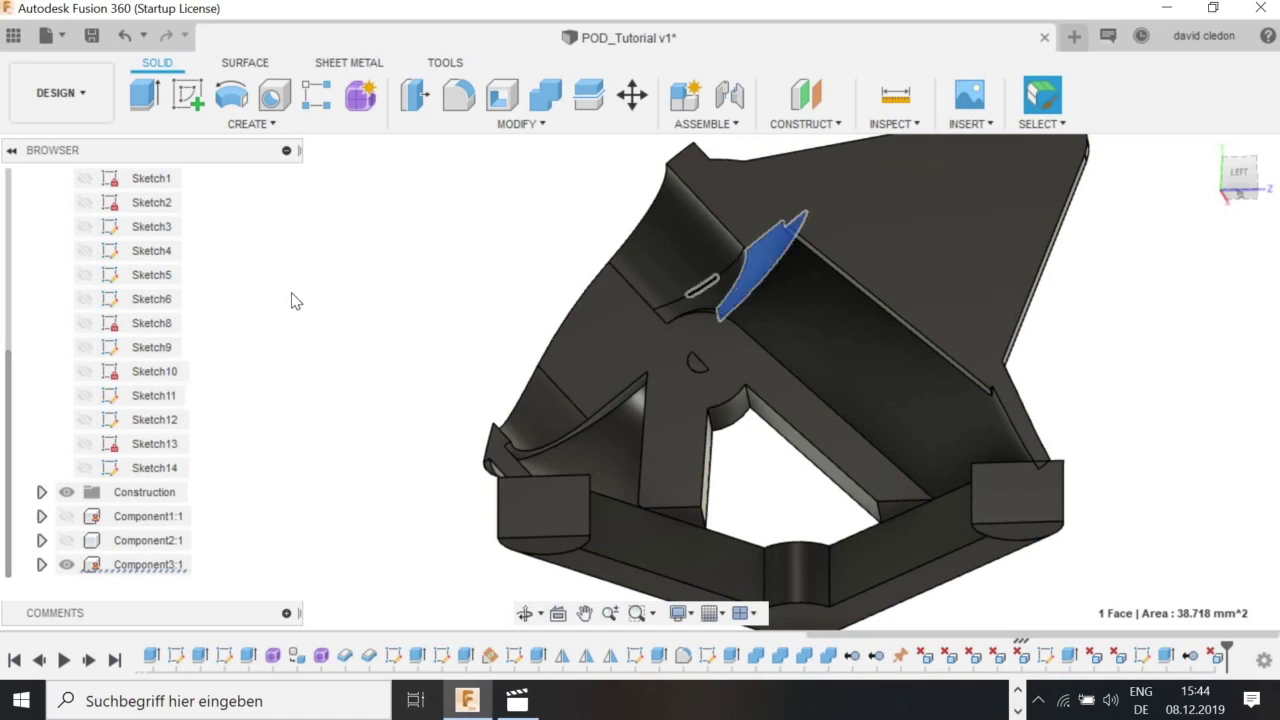
left_click(250, 124)
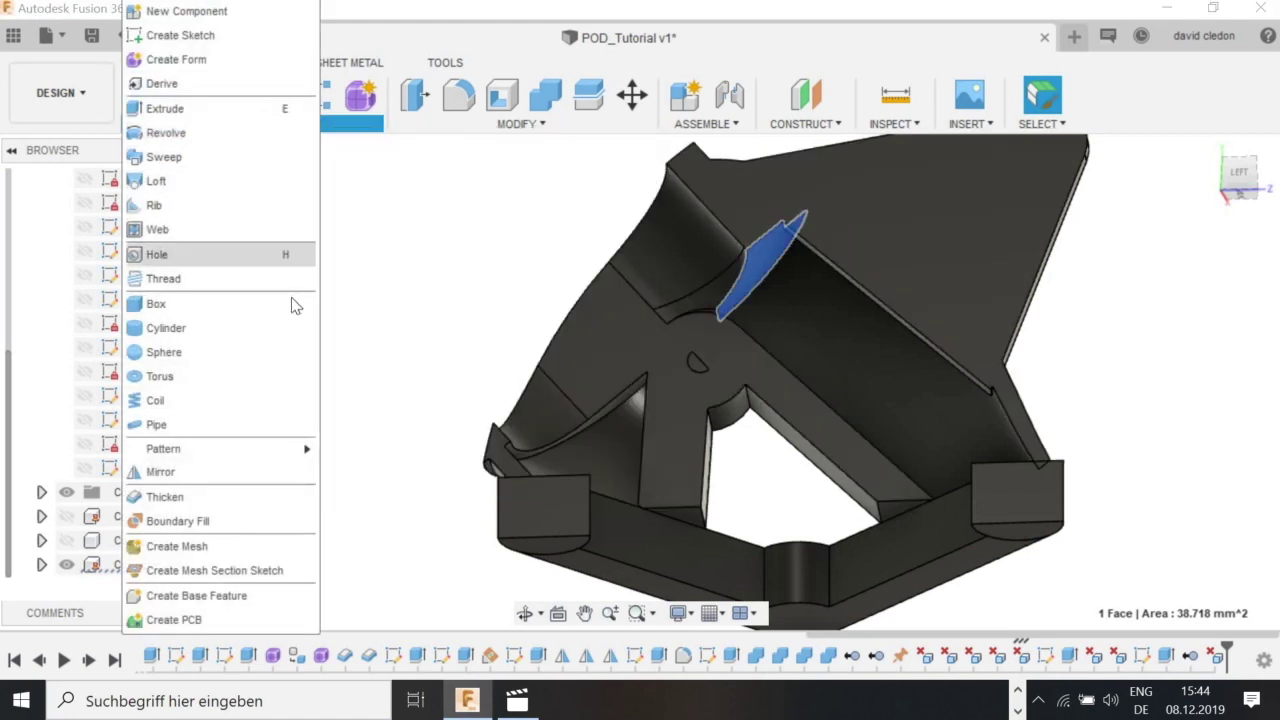
left_click(490, 175)
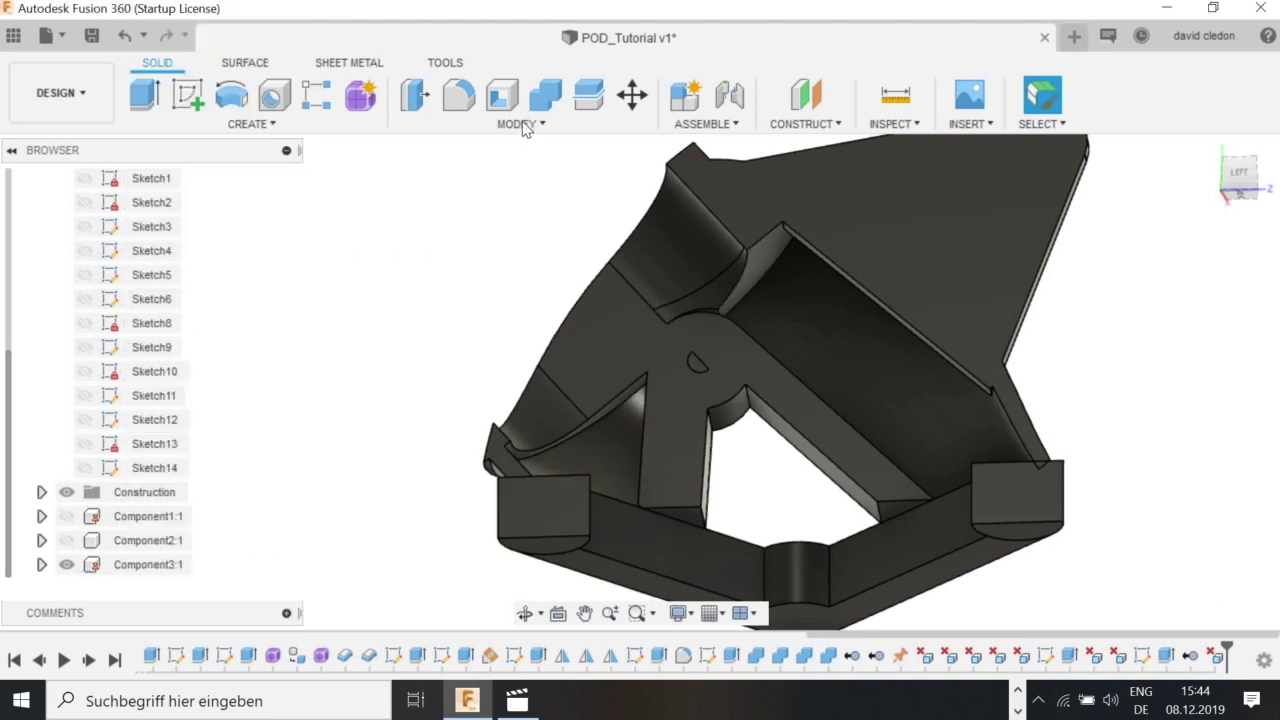
left_click(520, 124)
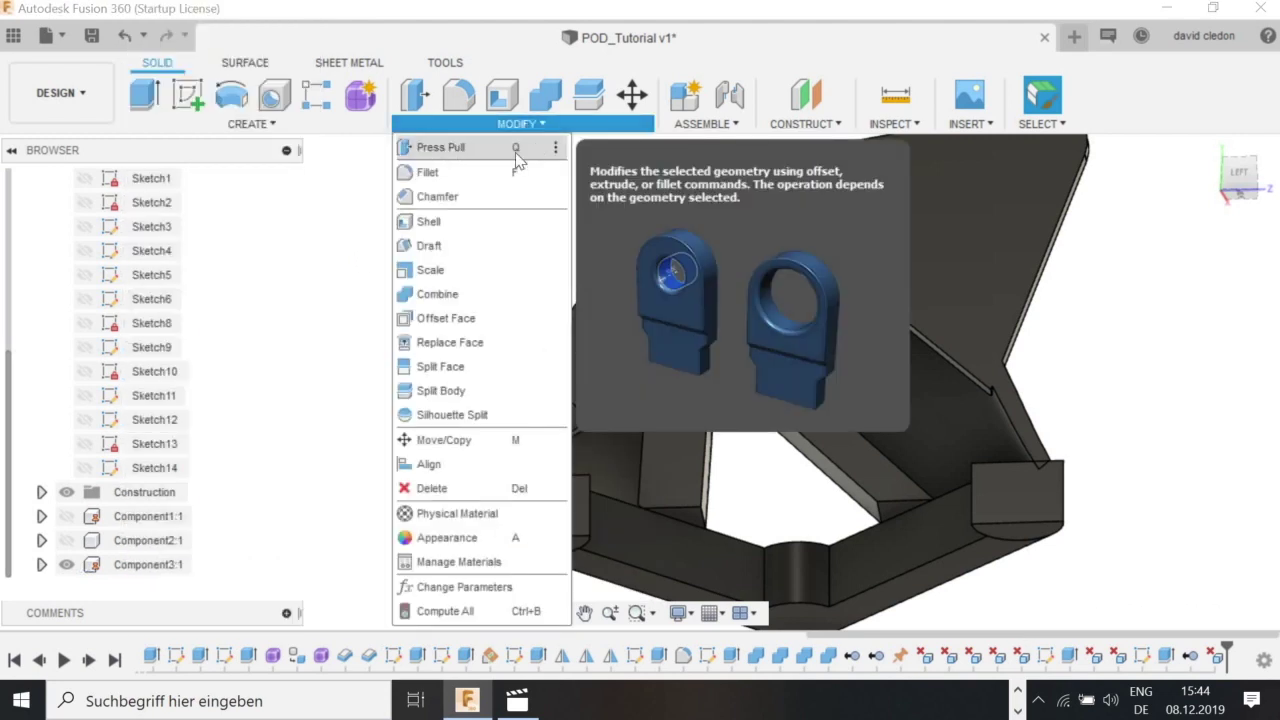
left_click(847, 247)
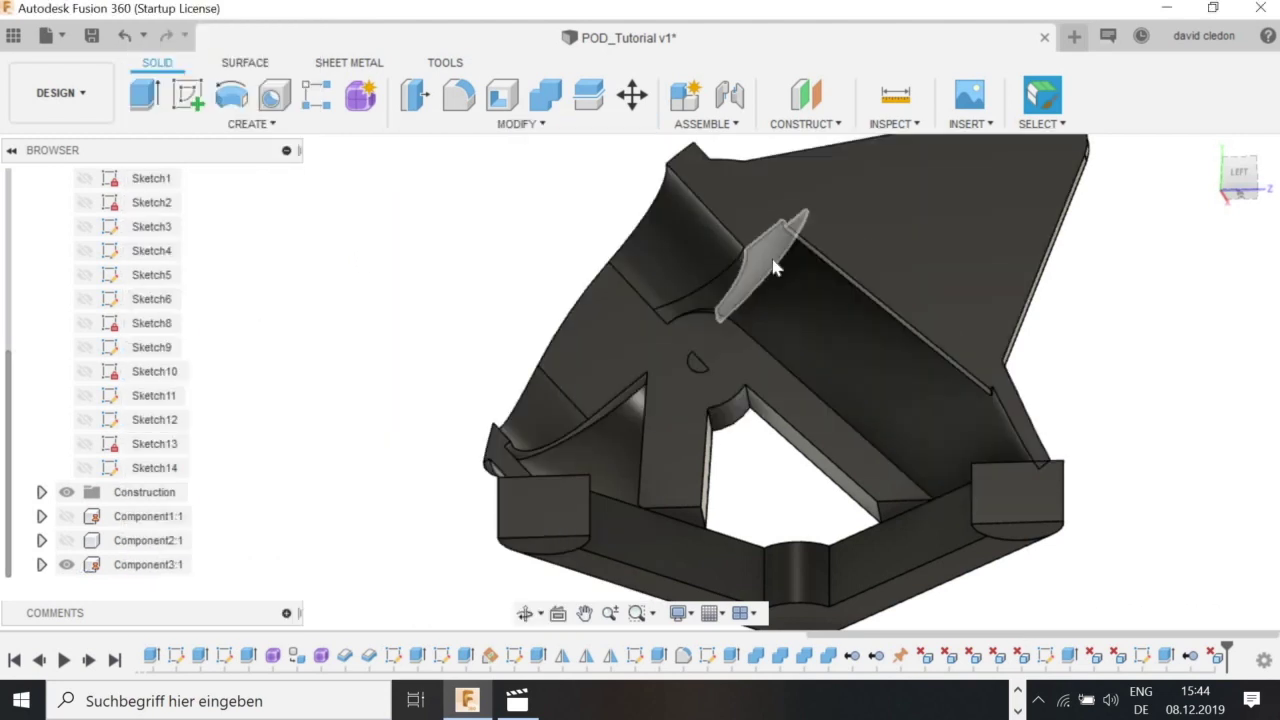
key("q")
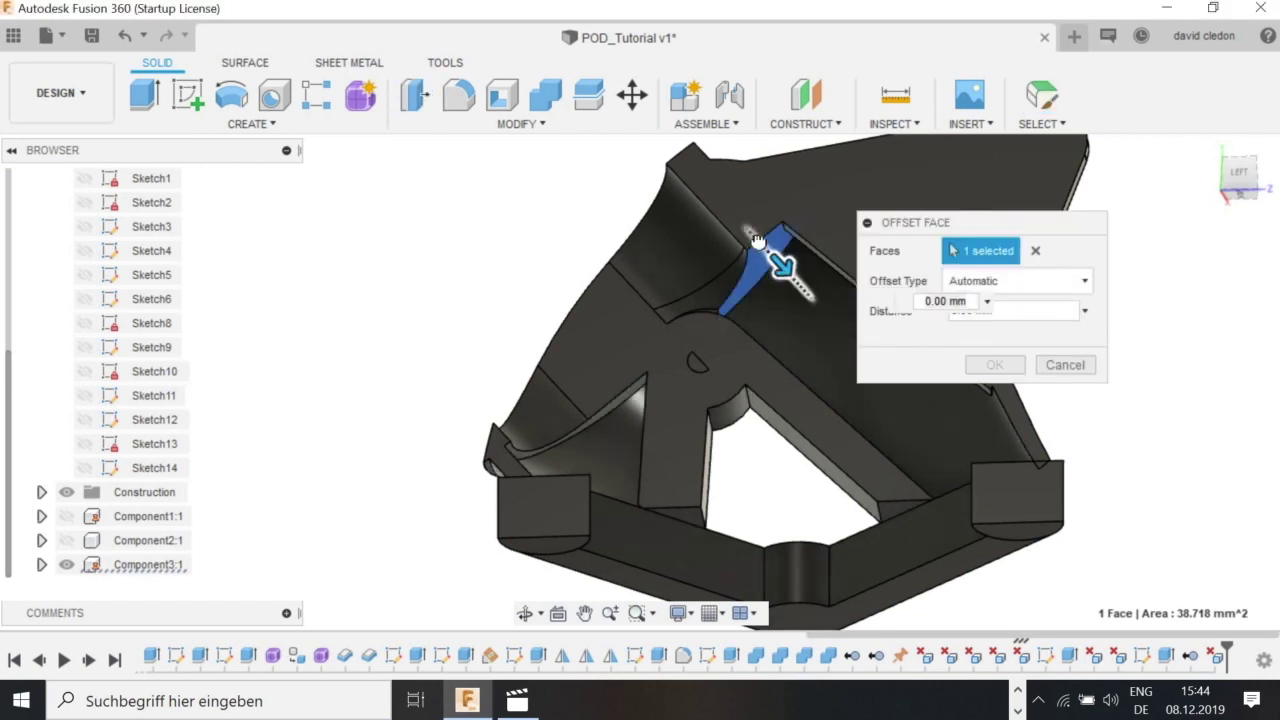
left_click_drag(728, 212, 750, 258)
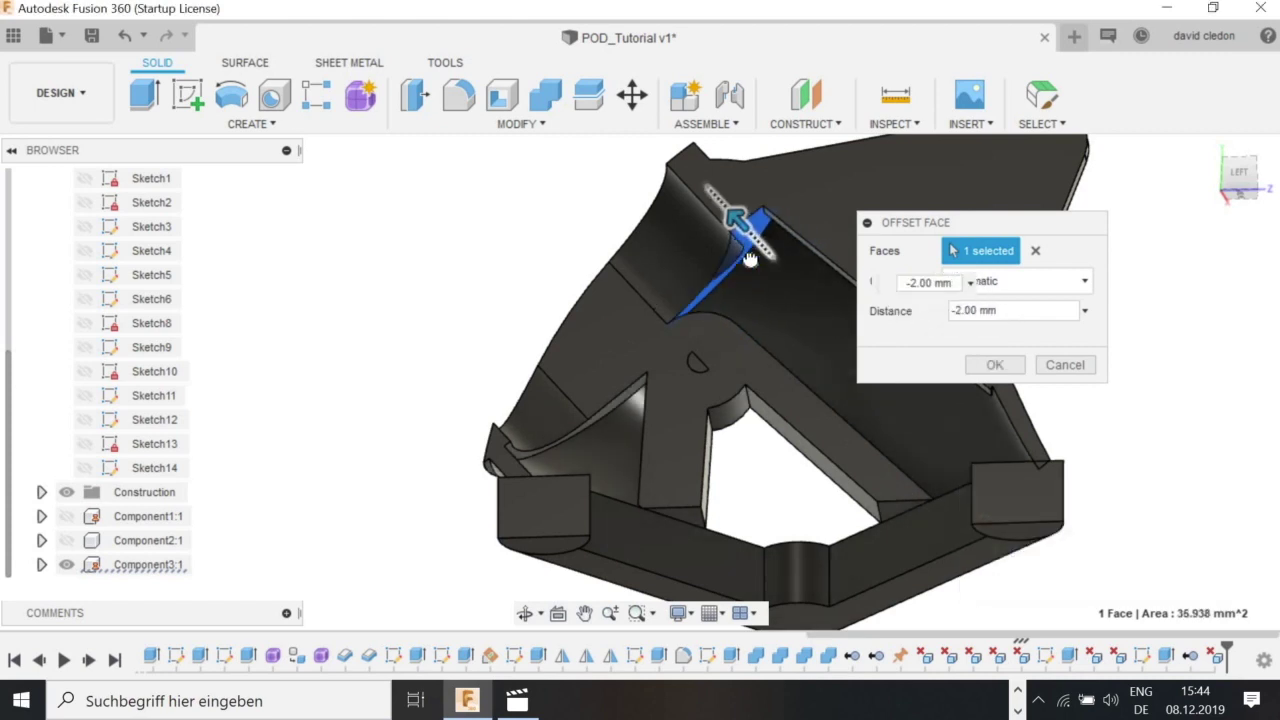
left_click(995, 364)
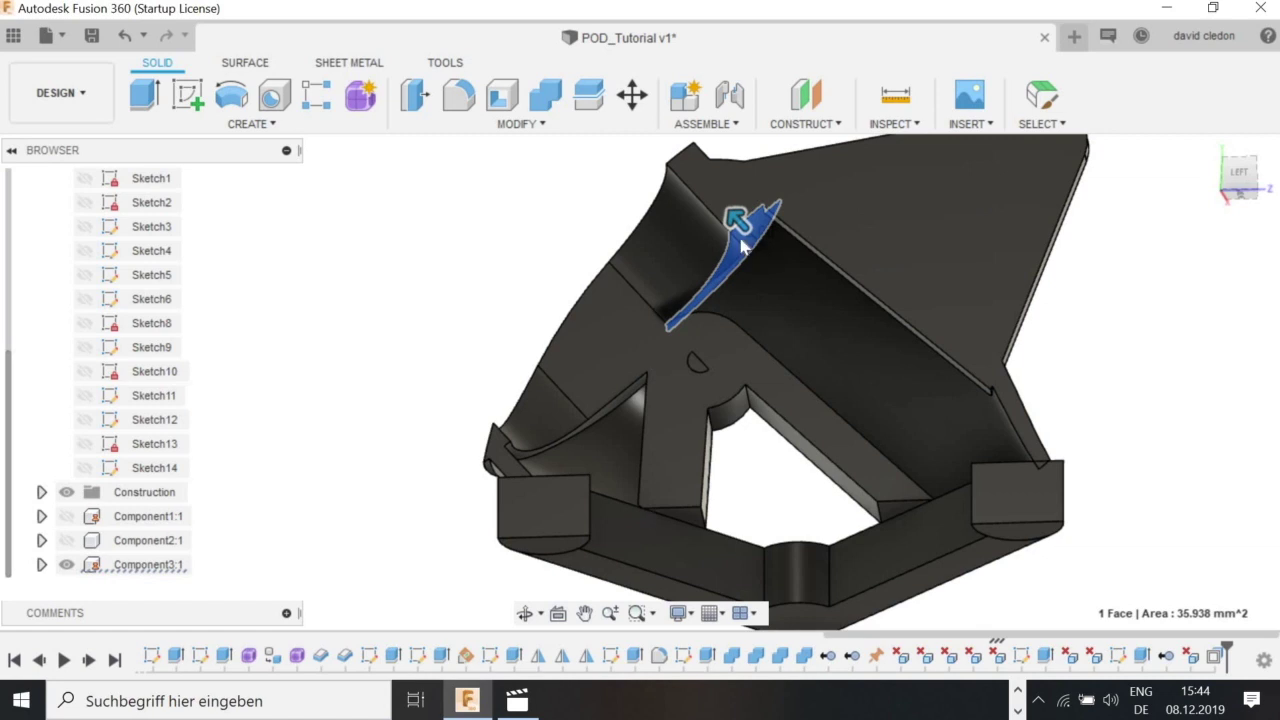
Try to delete the small triangular face next to the rounded strut end inside the shell.
middle_click_drag(573, 196, 651, 289, "shift")
scroll(651, 289, "up", 5)
left_click(647, 302)
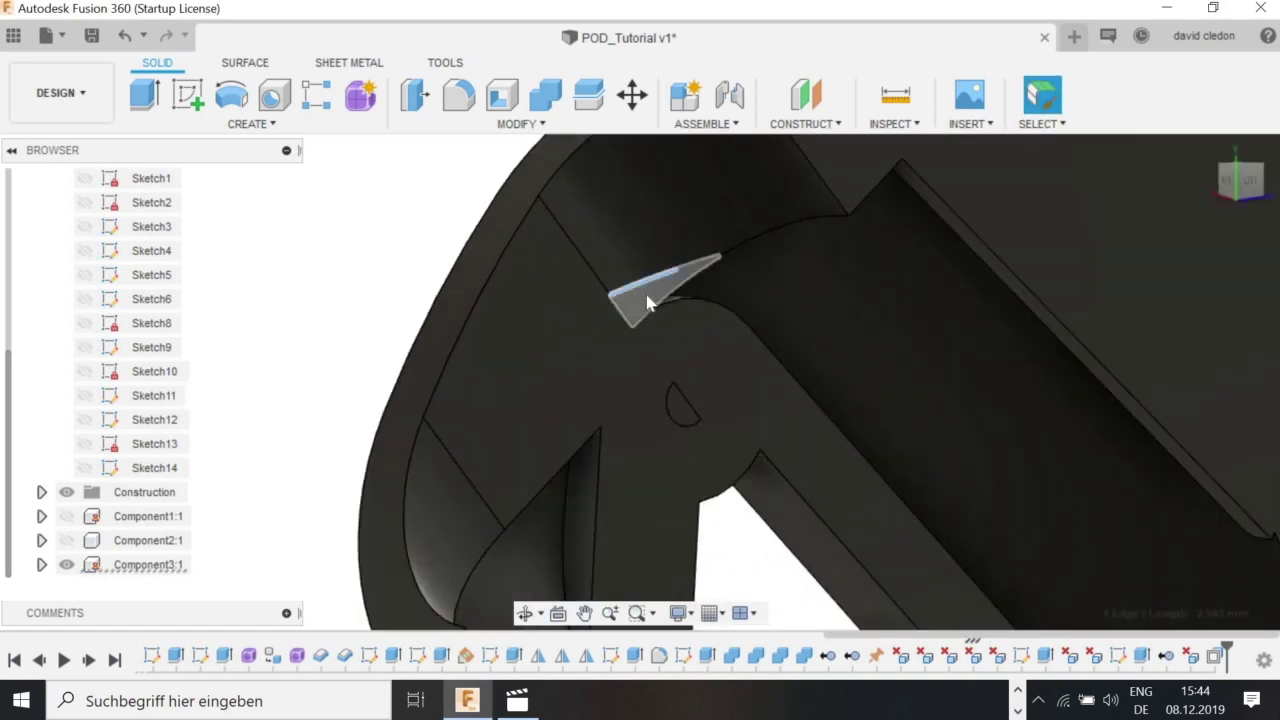
key("Delete")
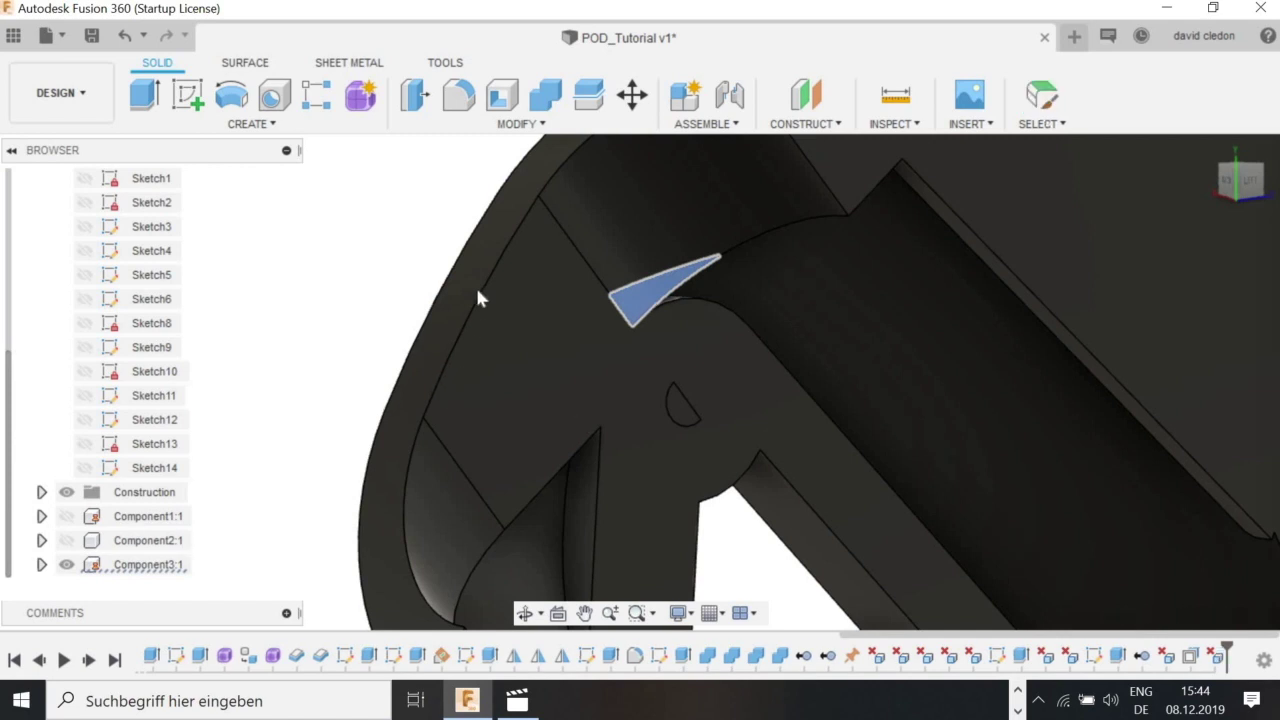
scroll(477, 290, "down", 1)
scroll(611, 303, "up", 3)
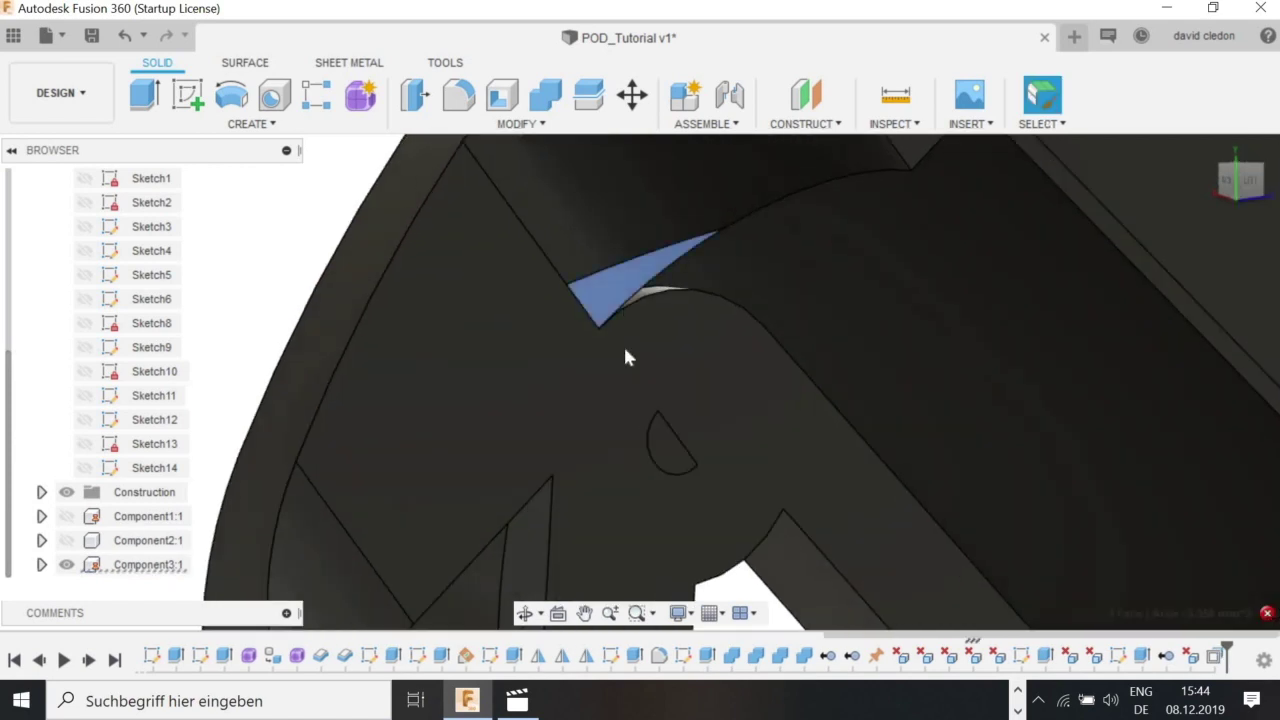
scroll(625, 349, "down", 3)
left_click(451, 263)
scroll(545, 393, "down", 2)
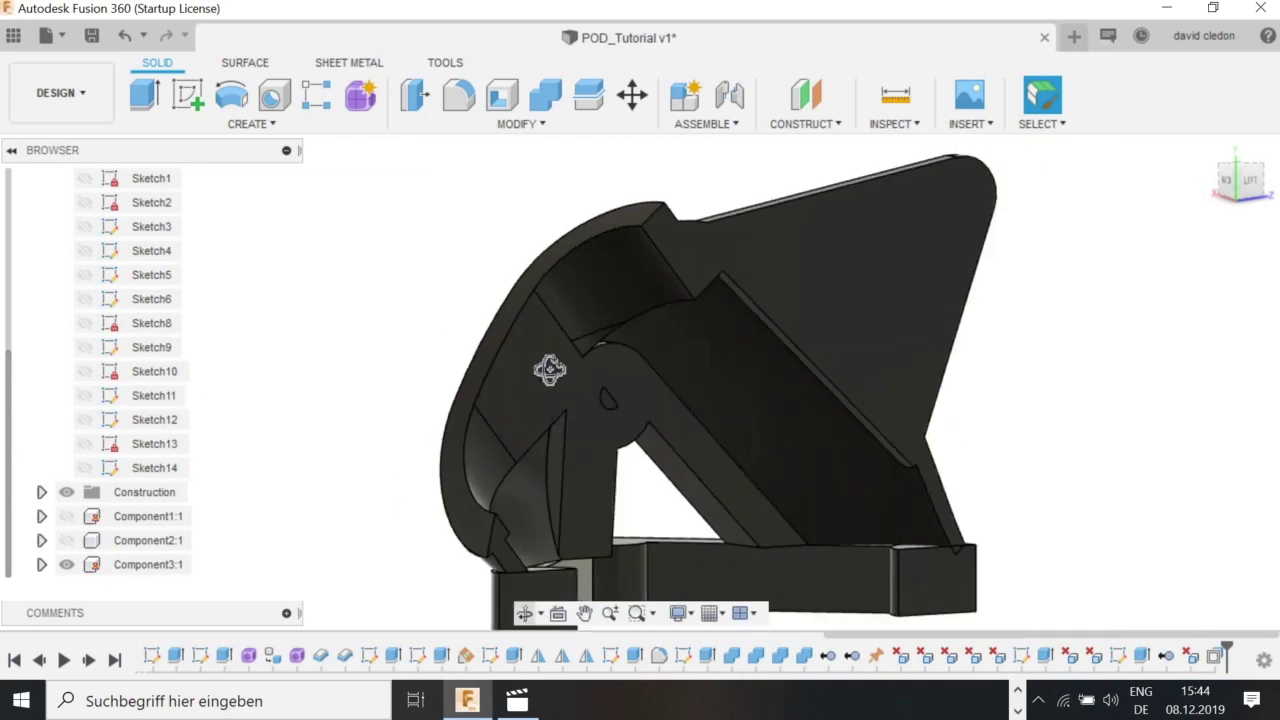
Sketch a circle about 2 mm in diameter at the centre of the rounded strut end's outer face.
middle_click_drag(549, 369, 640, 330, "shift")
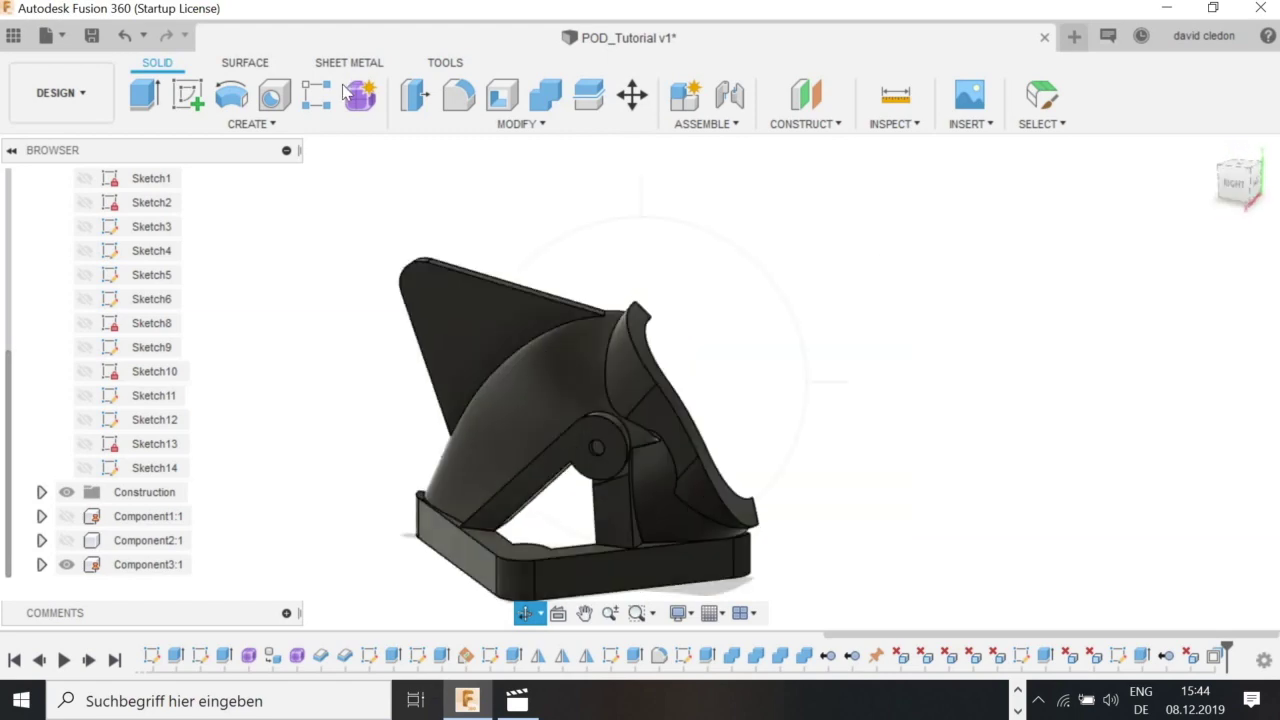
left_click(184, 95)
left_click(578, 427)
scroll(606, 414, "up", 4)
key("c")
left_click(718, 390)
left_click(737, 346)
scroll(1080, 480, "down", 3)
left_click(1204, 105)
Extrude the circle profile as a cut through the rounded strut end.
left_click(877, 425)
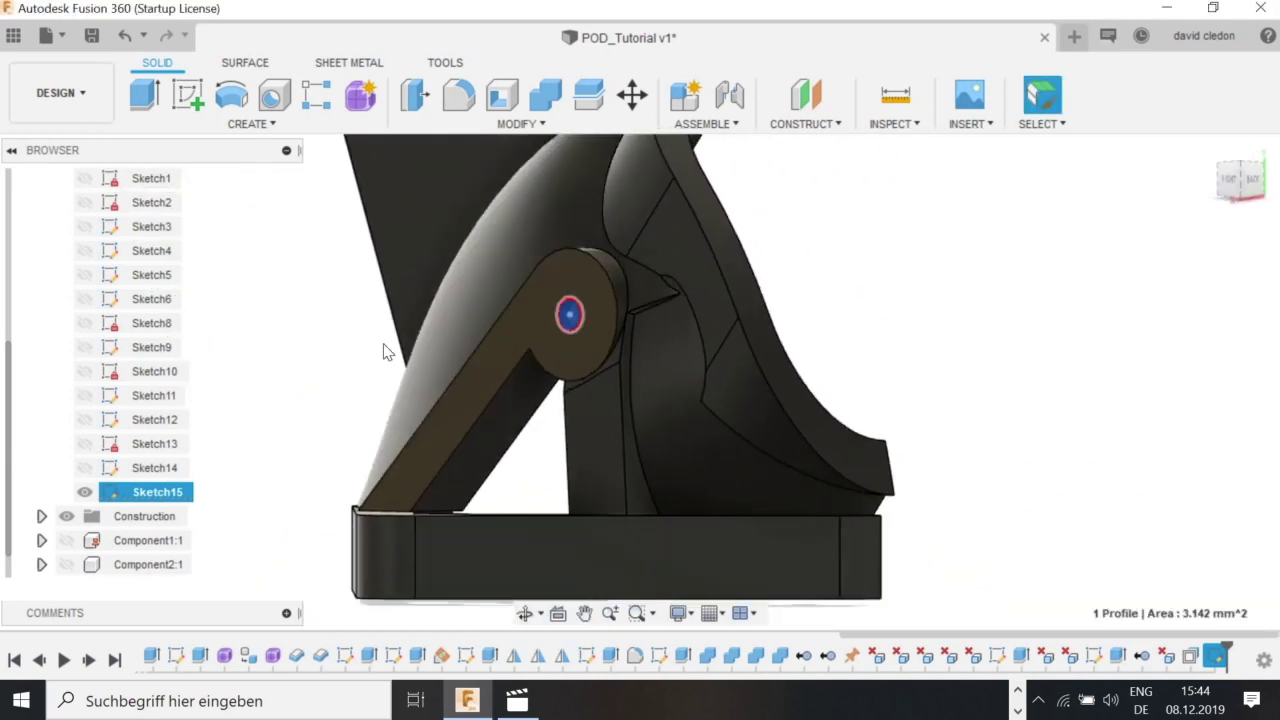
key("e")
left_click(563, 315)
left_click(995, 526)
scroll(596, 321, "up", 3)
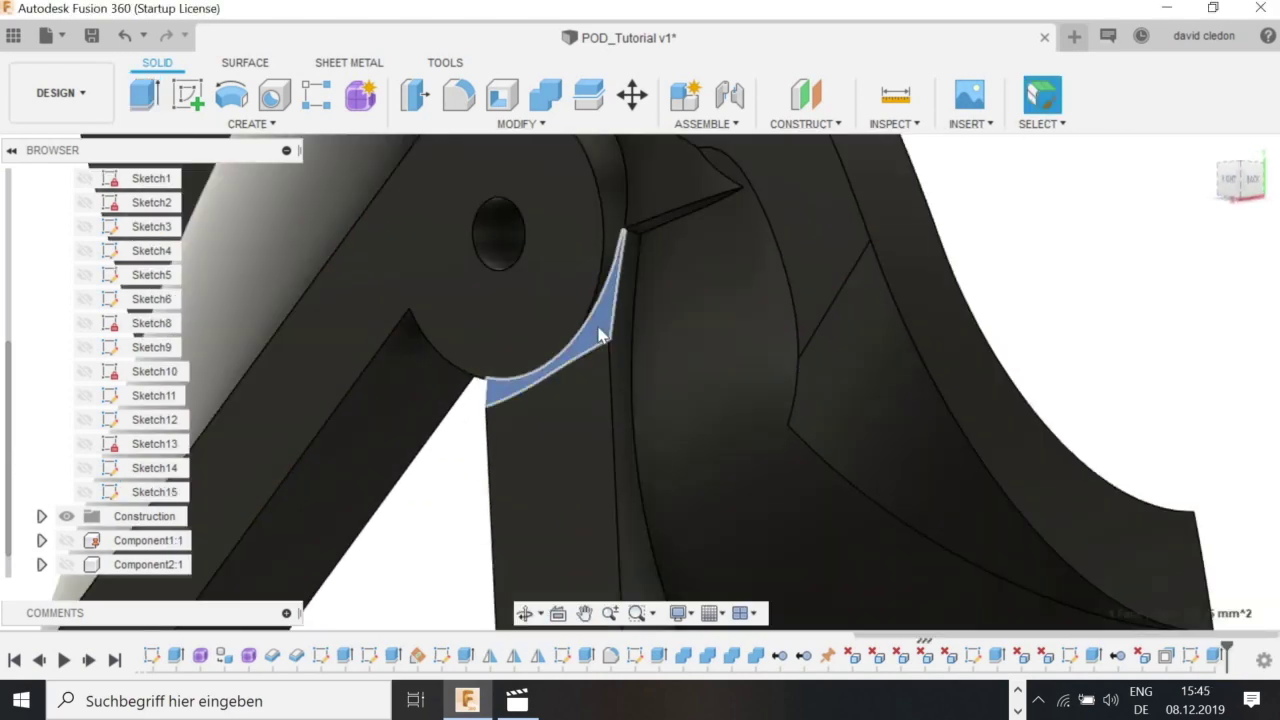
mouse_move(653, 302)
middle_mouse_down("shift")
mouse_move(585, 320)
mouse_move(551, 392)
middle_mouse_up("shift")
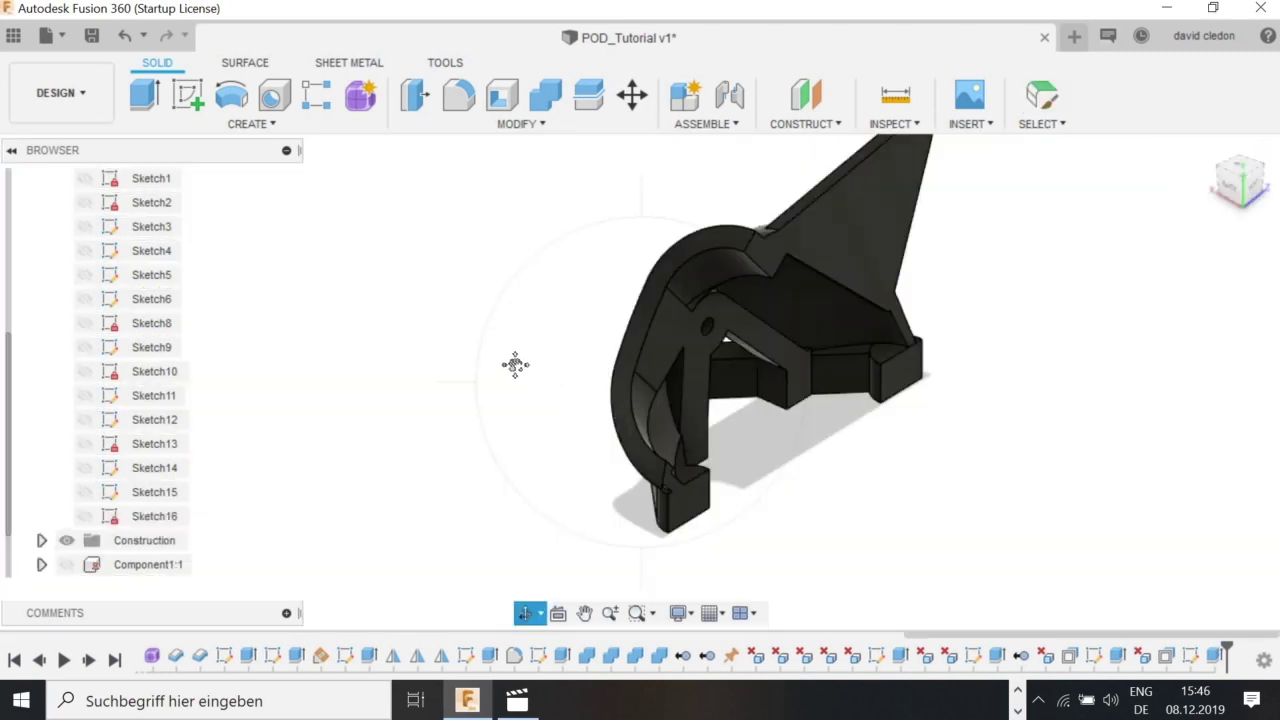
middle_click_drag(515, 364, 510, 635, "shift")
mouse_move(712, 378)
middle_mouse_down("shift")
mouse_move(743, 420)
mouse_move(729, 371)
mouse_move(780, 366)
mouse_move(810, 418)
mouse_move(711, 334)
mouse_move(760, 400)
mouse_move(789, 377)
mouse_move(703, 334)
mouse_move(691, 409)
mouse_move(694, 391)
mouse_move(733, 392)
middle_mouse_up("shift")
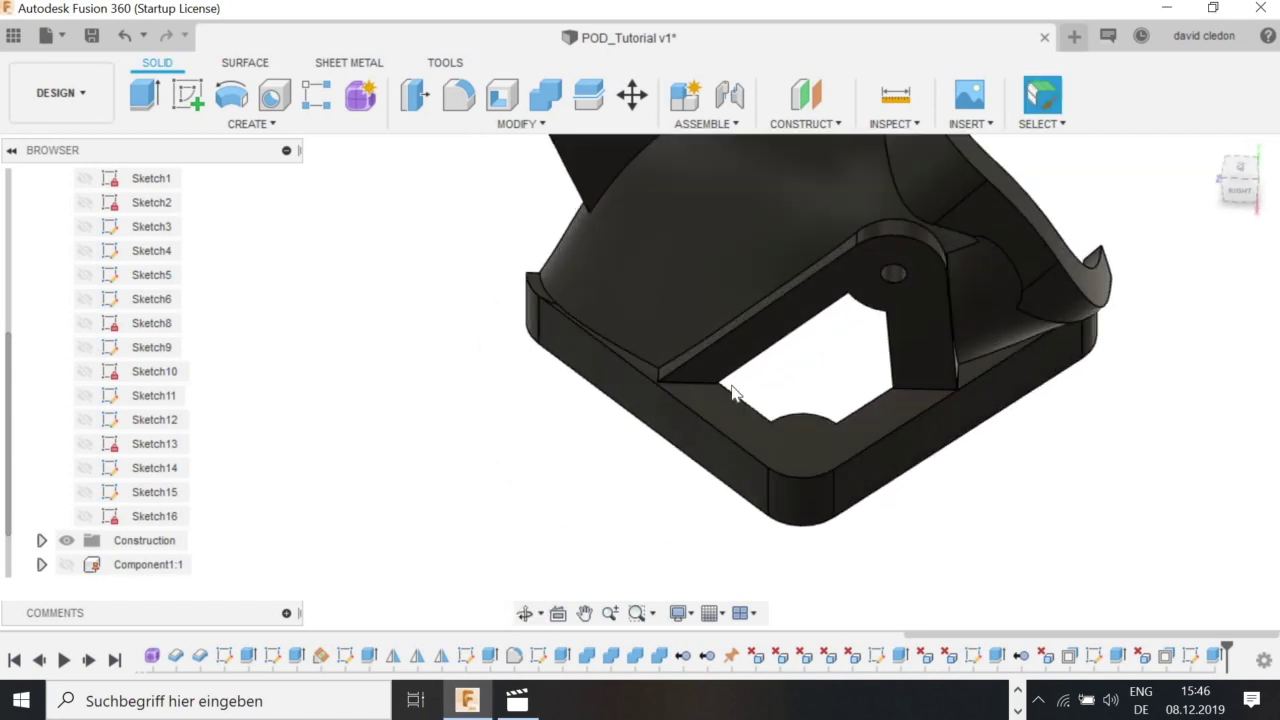
left_click(731, 386)
left_click(927, 389)
right_click(927, 389)
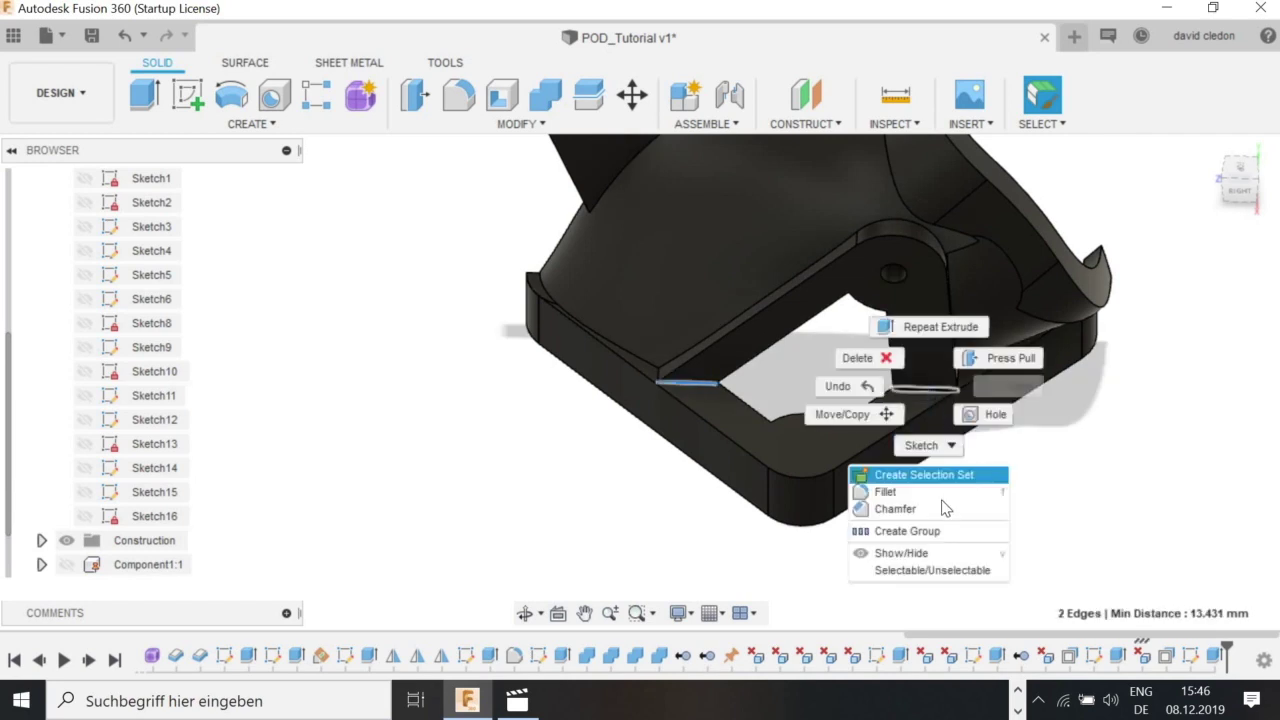
left_click(944, 512)
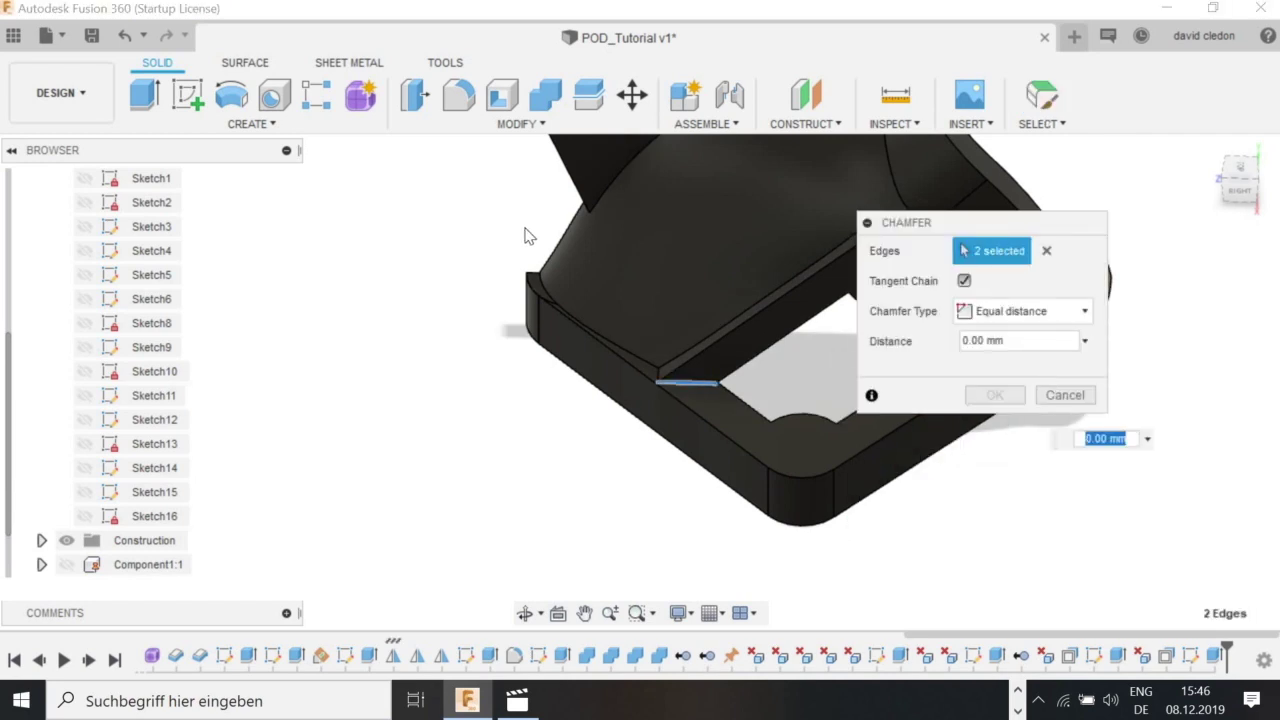
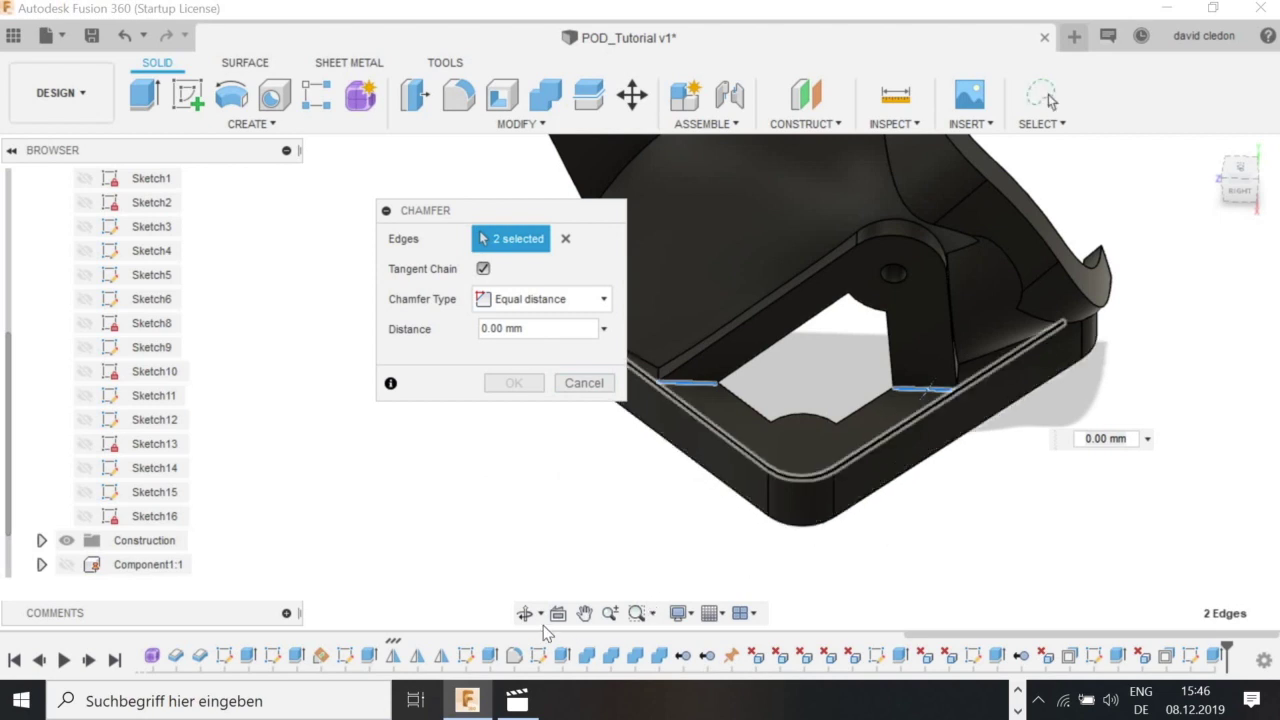
middle_click_drag(558, 473, 792, 436, "shift")
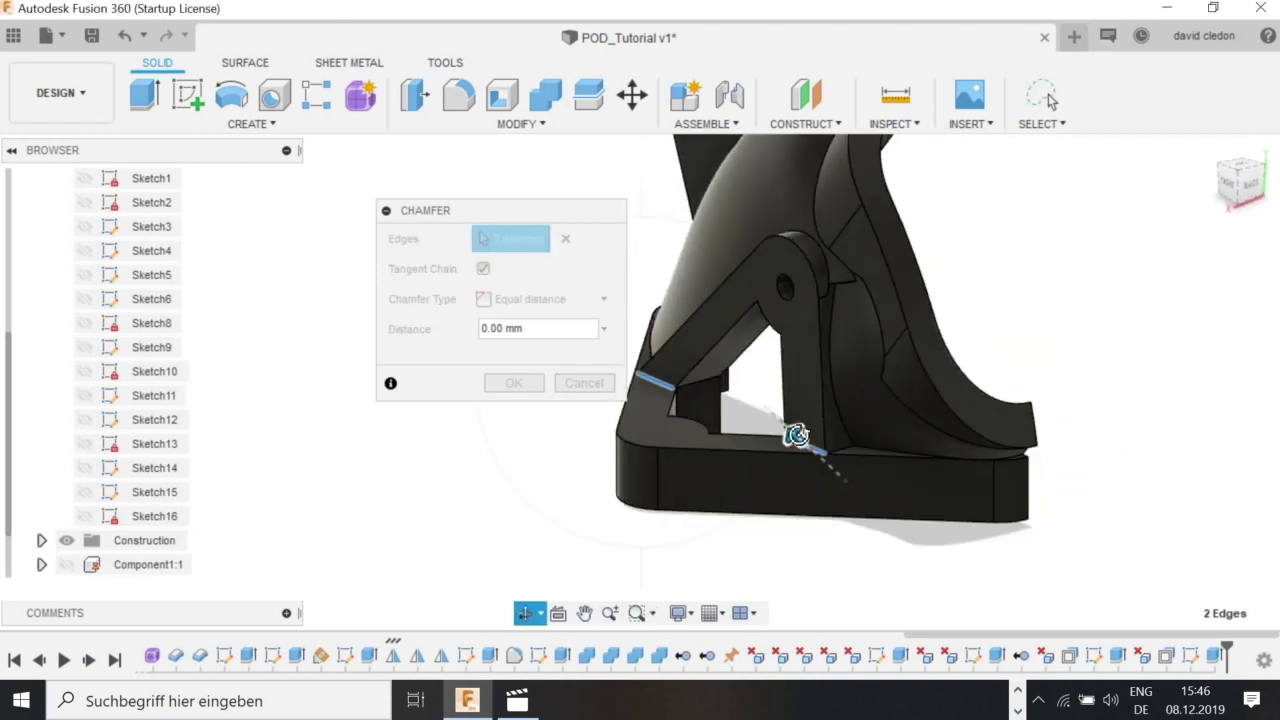
type("3")
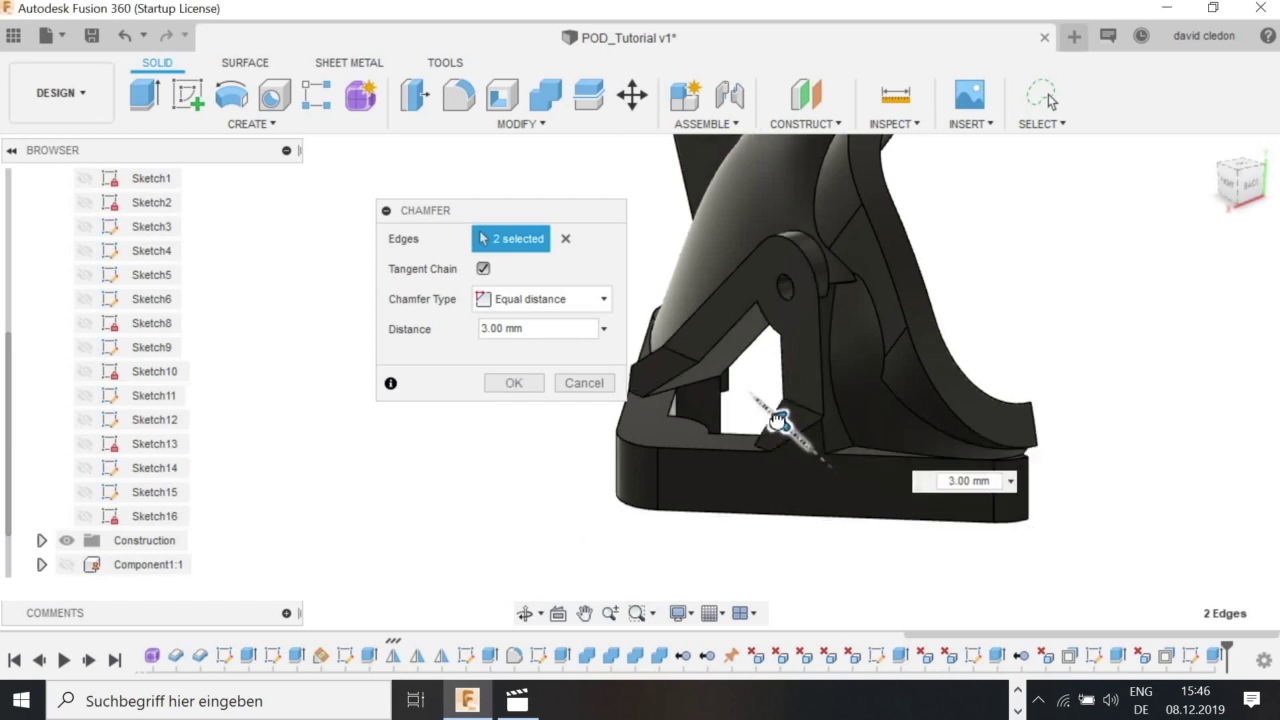
left_click_drag(789, 430, 767, 415)
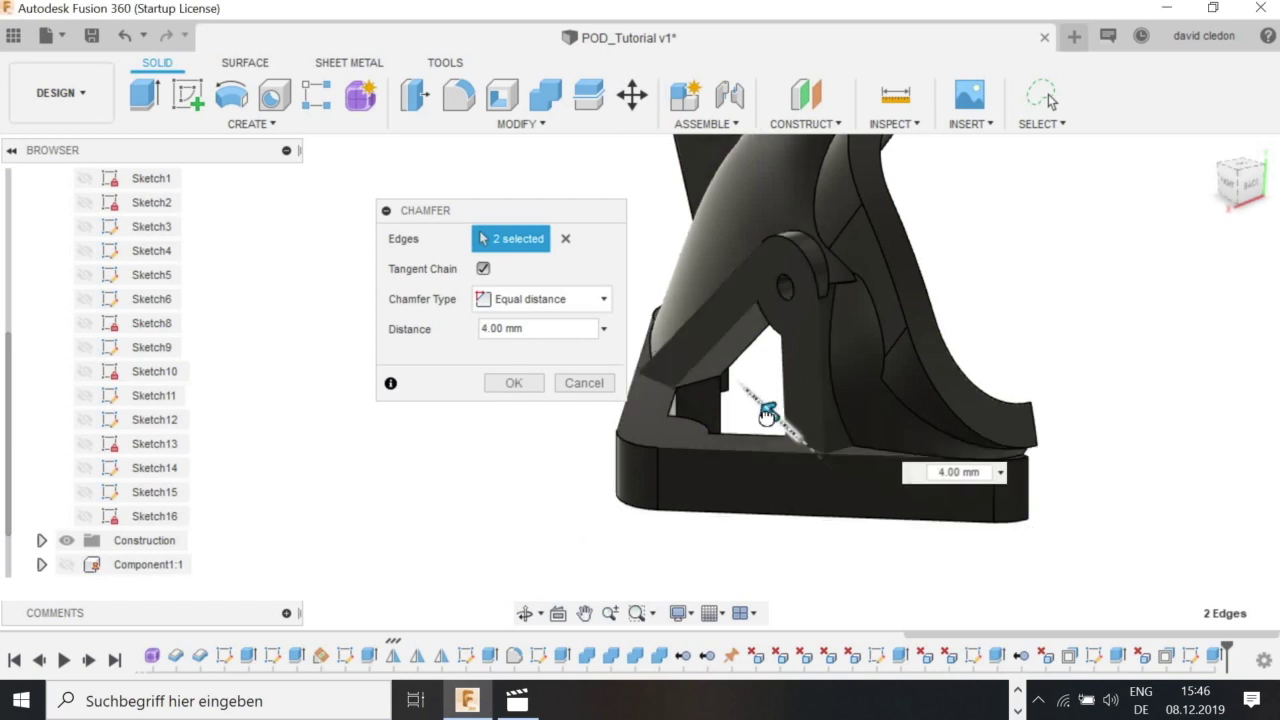
left_click(584, 383)
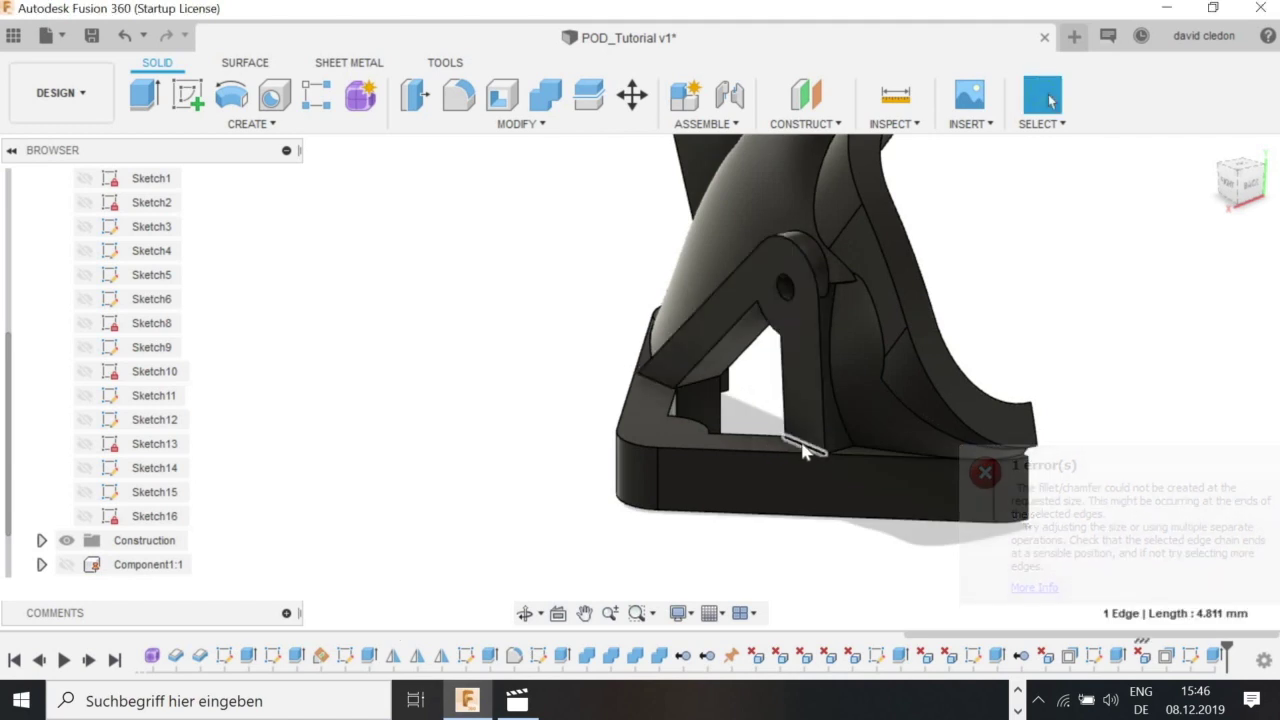
Chamfer the inner edge where the upright strut meets the base with an equal distance of 4 mm.
right_click(800, 448)
left_click(801, 566)
mouse_move(788, 434)
left_mouse_down()
mouse_move(771, 418)
mouse_move(783, 431)
left_mouse_up()
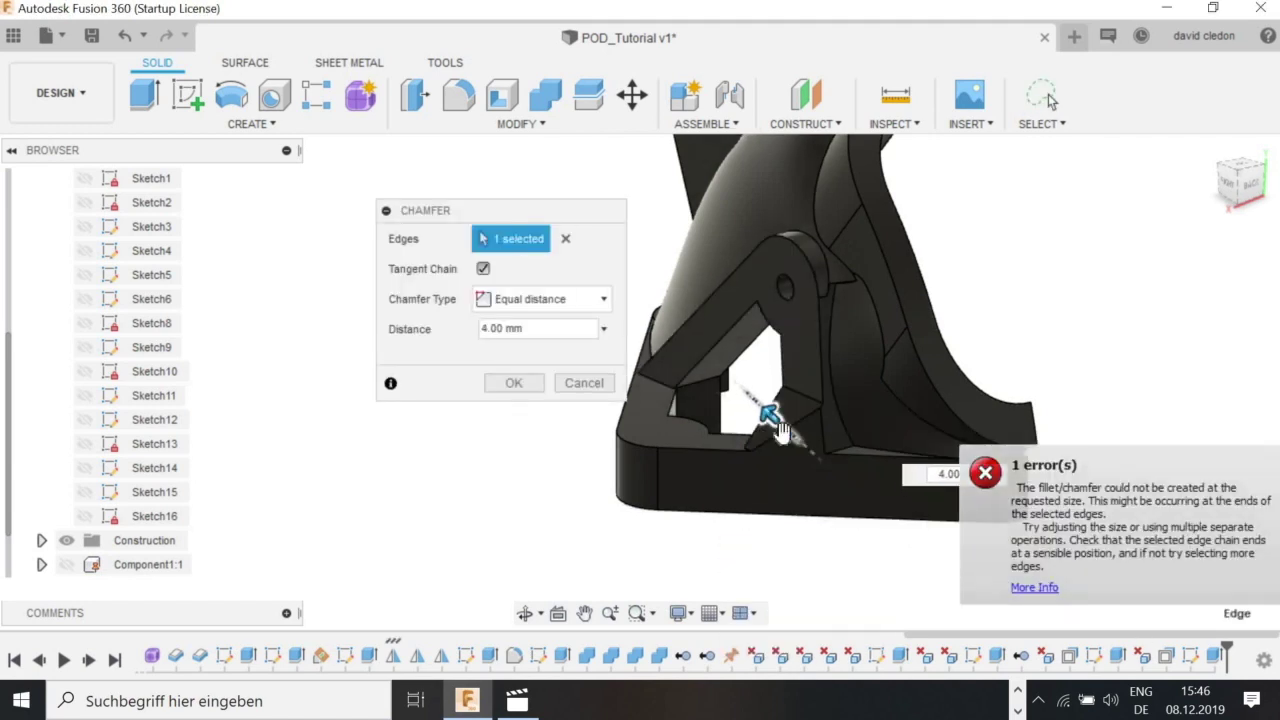
left_click(516, 382)
Chamfer the edge where the diagonal strut meets the base frame with an equal distance of 4 mm.
scroll(585, 500, "down", 2)
middle_click_drag(695, 487, 700, 388, "shift")
scroll(698, 388, "up", 3)
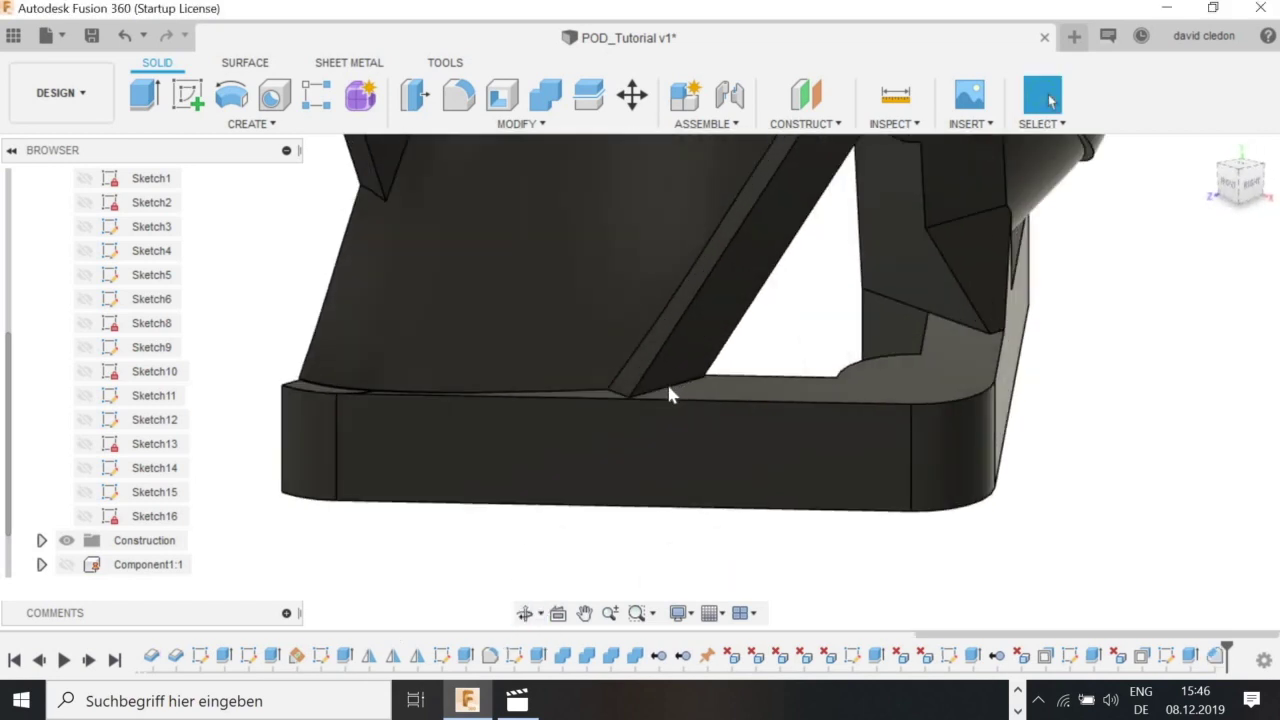
left_click(670, 393)
right_click(670, 393)
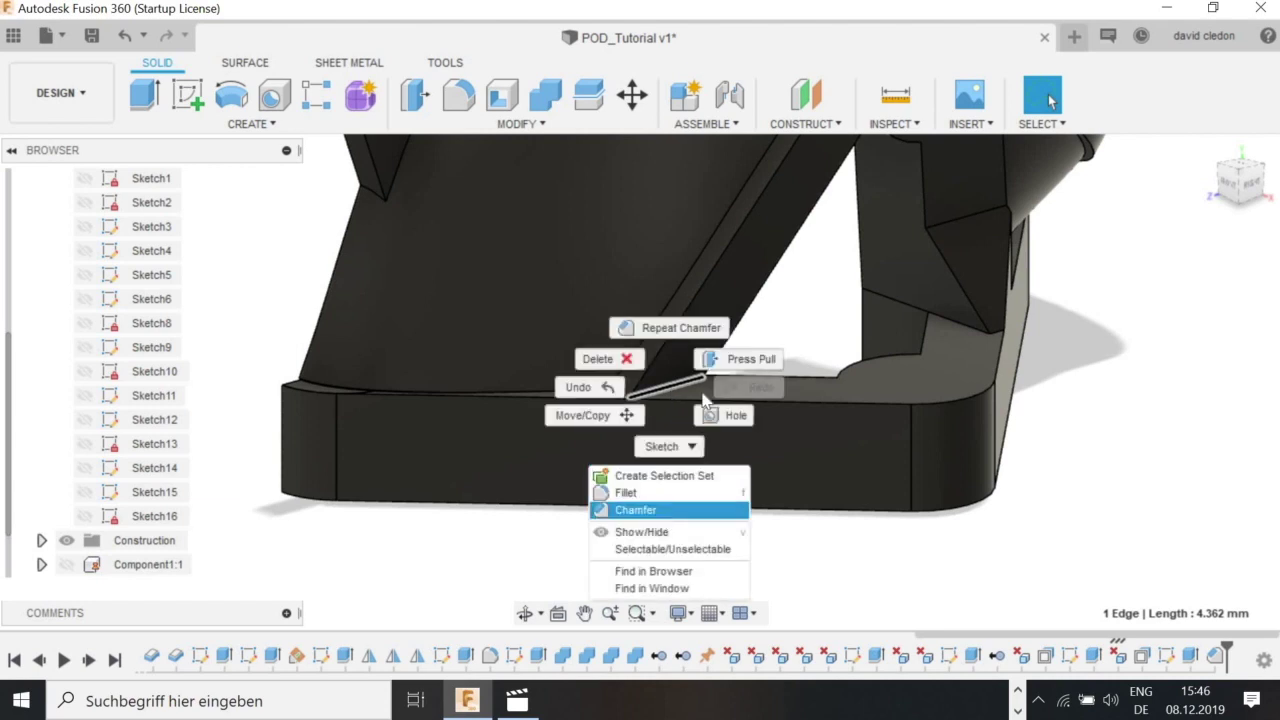
left_click_drag(684, 371, 709, 343)
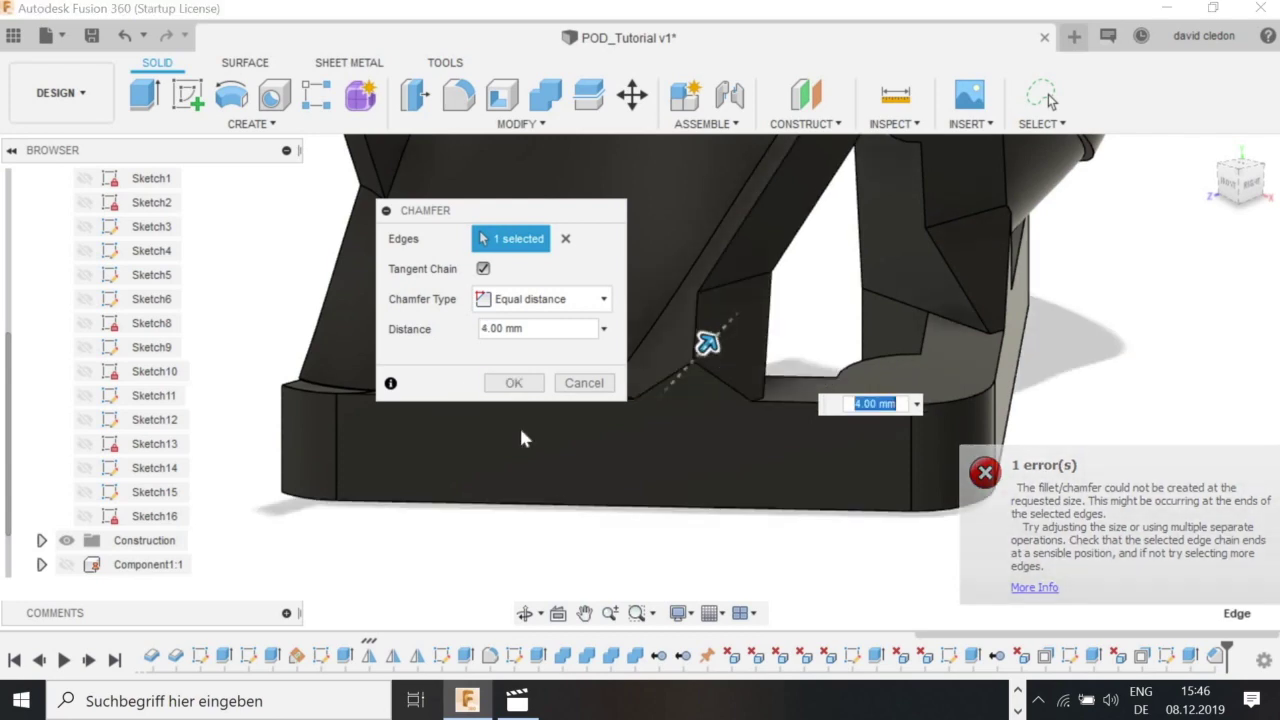
key("Return")
Chamfer the short edge beside the upright strut's base chamfer with an equal distance of 3 mm.
middle_click_drag(623, 517, 505, 614, "shift")
middle_click_drag(560, 419, 920, 337, "shift")
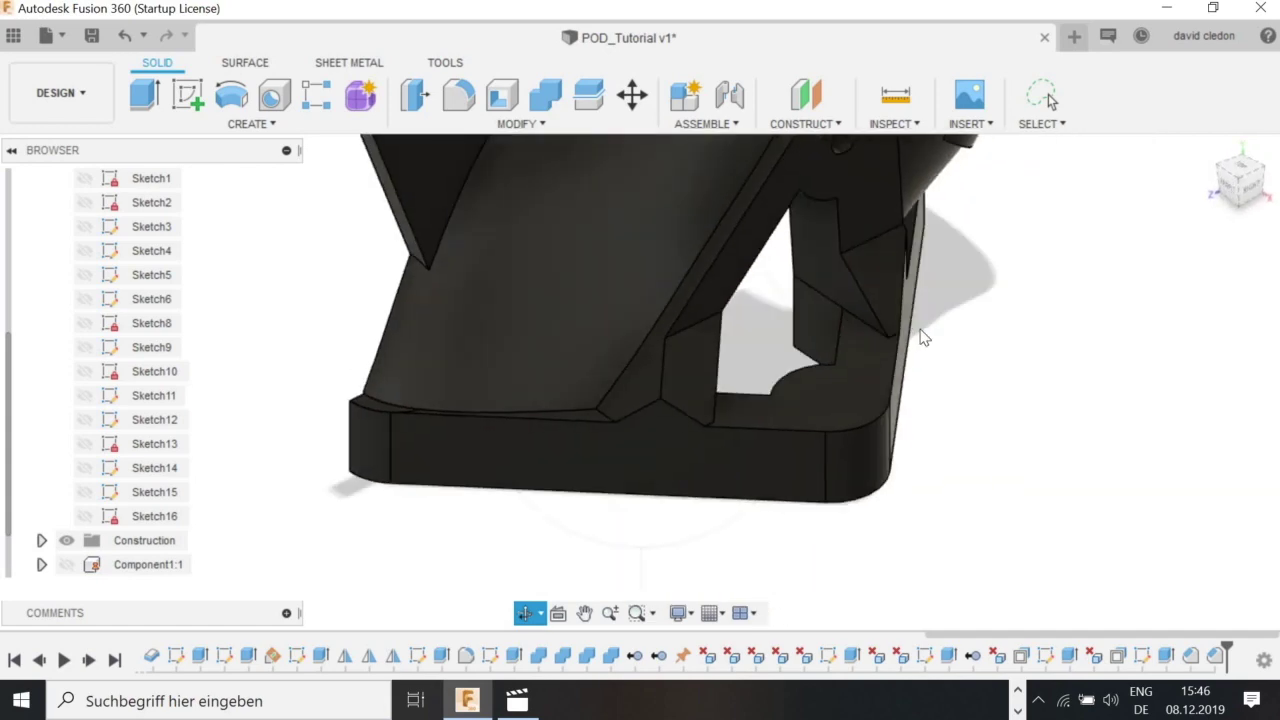
scroll(922, 330, "up", 3)
left_click(925, 306)
scroll(1118, 332, "down", 3)
middle_click_drag(905, 404, 807, 371, "shift")
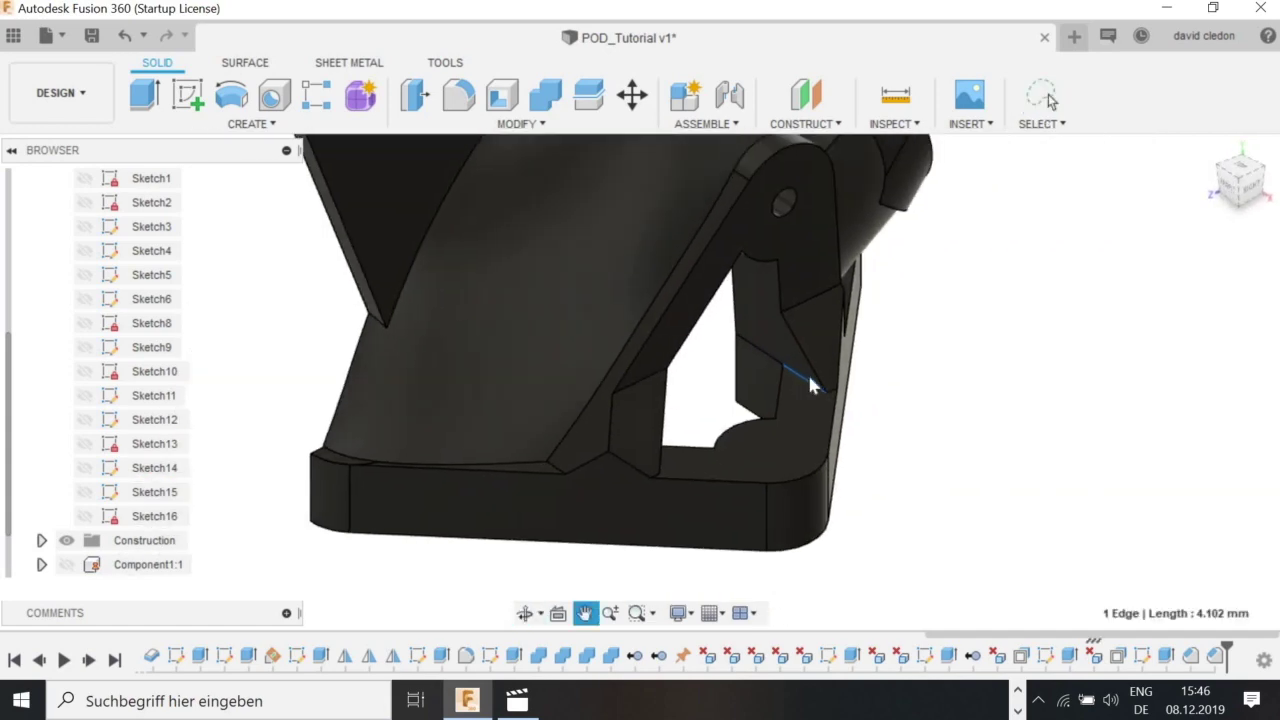
right_click(812, 388)
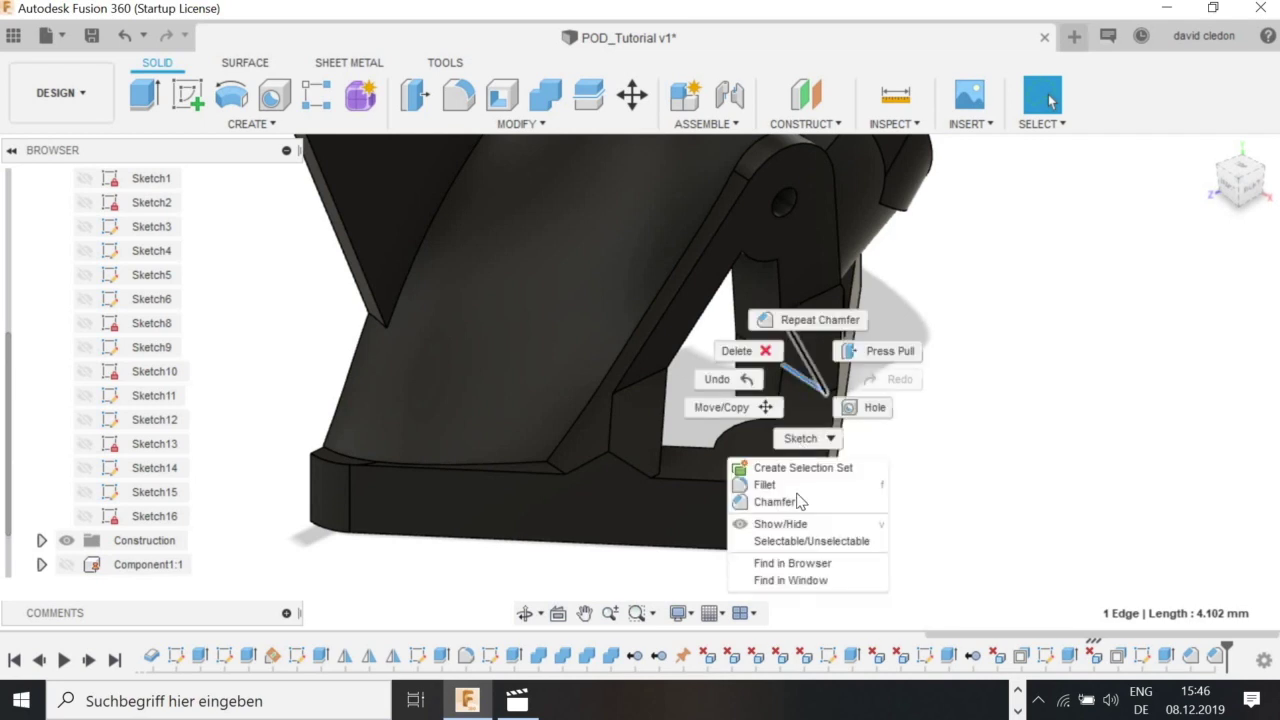
left_click(777, 500)
left_click_drag(771, 397, 753, 385)
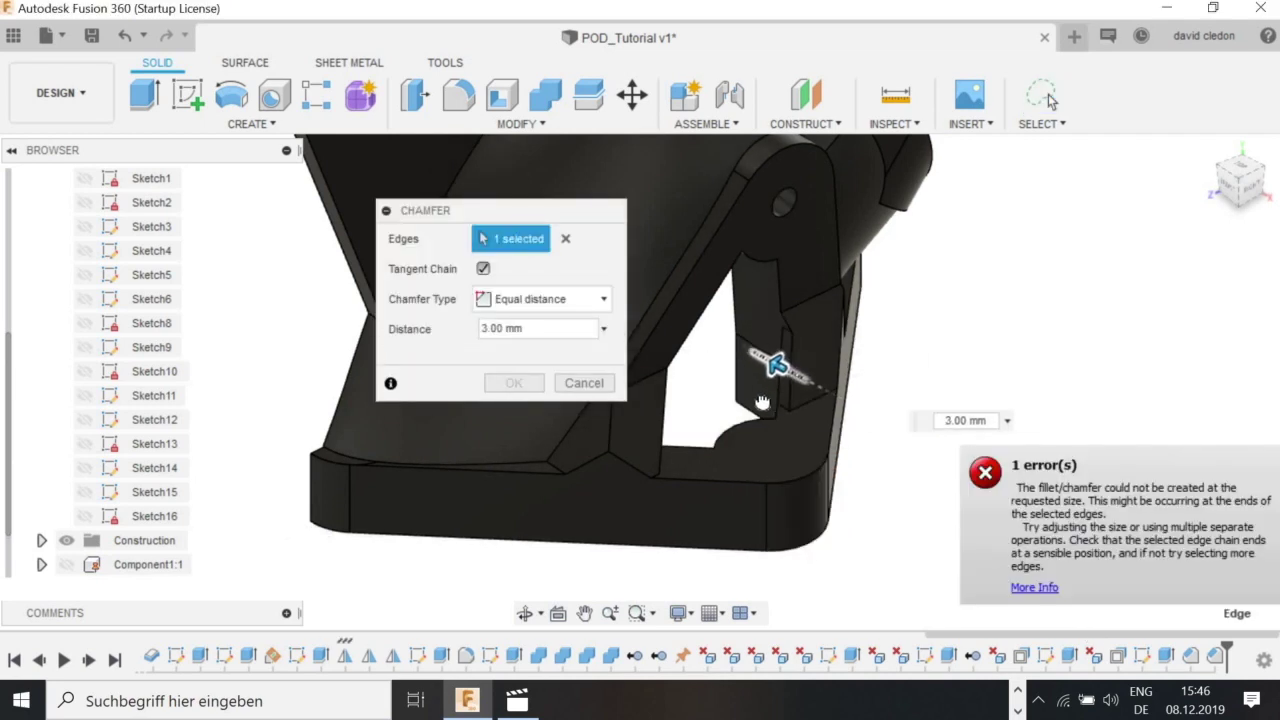
left_click(512, 386)
Chamfer the inner edge where the diagonal strut meets the base frame's corner with an equal distance of 5 mm.
scroll(563, 430, "down", 3)
left_click(519, 616)
middle_click_drag(524, 590, 655, 440, "shift")
scroll(665, 420, "up", 3)
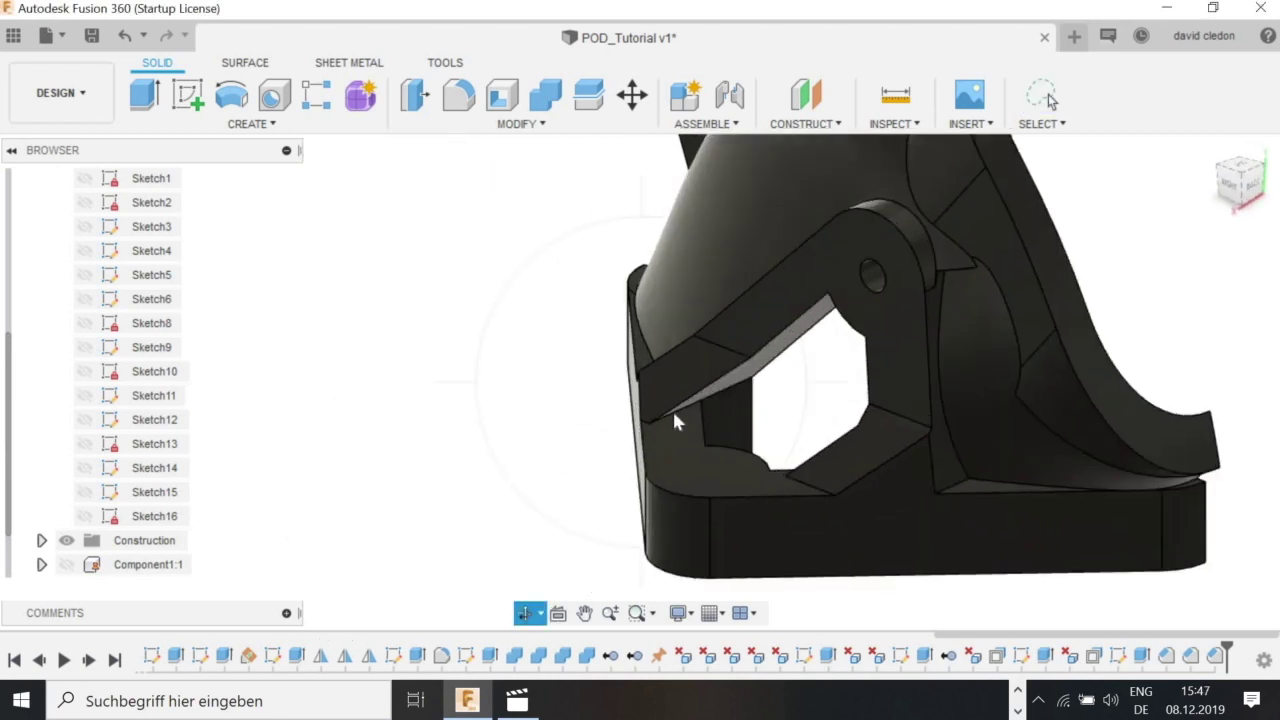
scroll(683, 415, "up", 3)
scroll(690, 410, "up", 4)
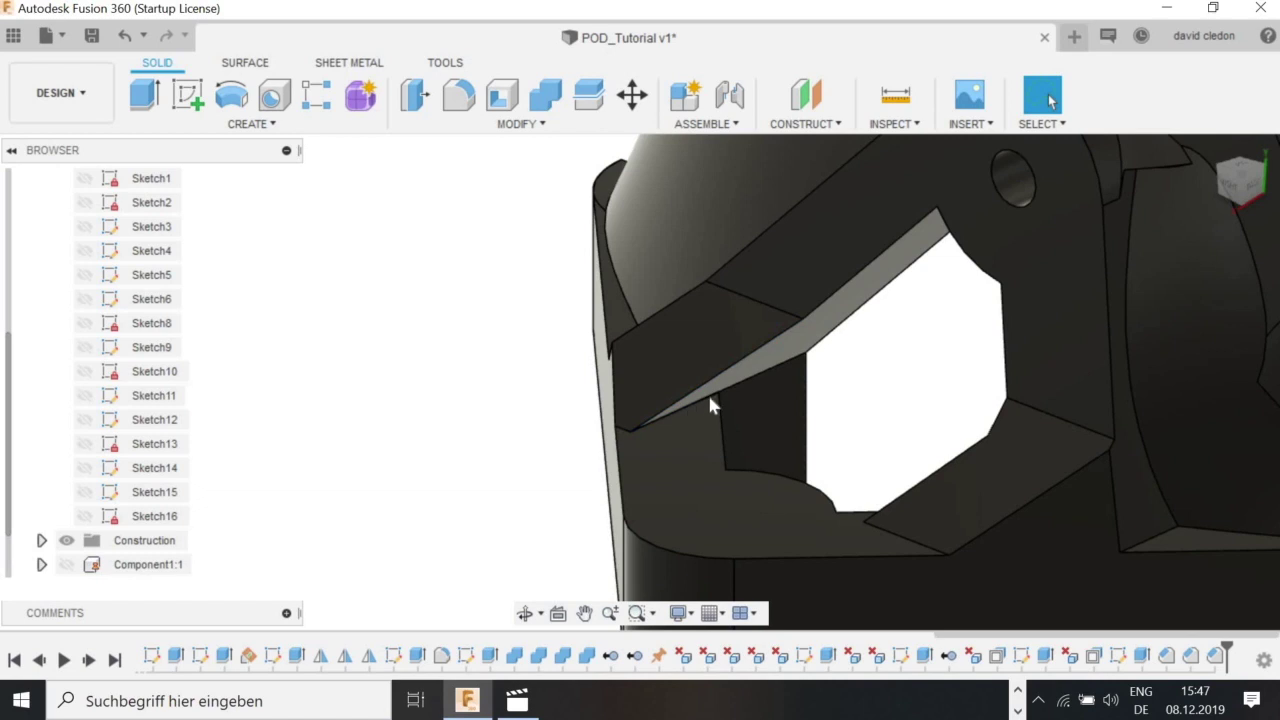
right_click_drag(698, 403, 688, 527)
left_click(662, 519)
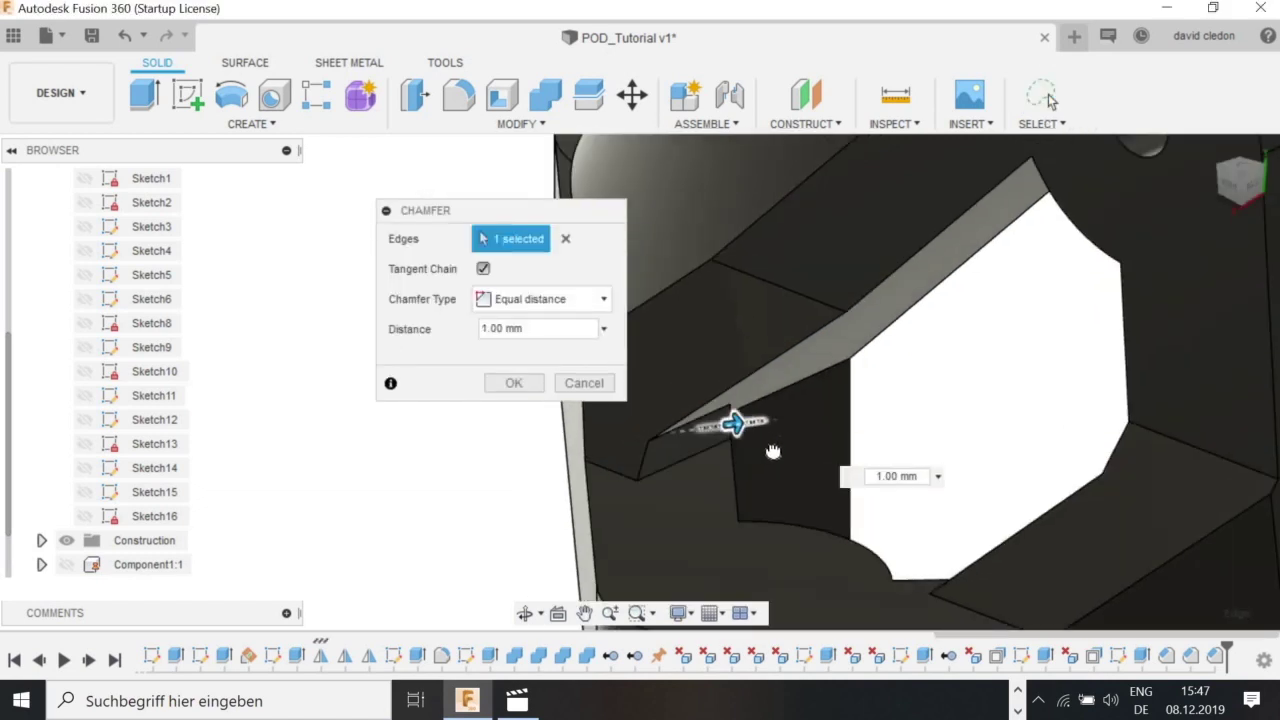
left_click_drag(818, 462, 817, 466)
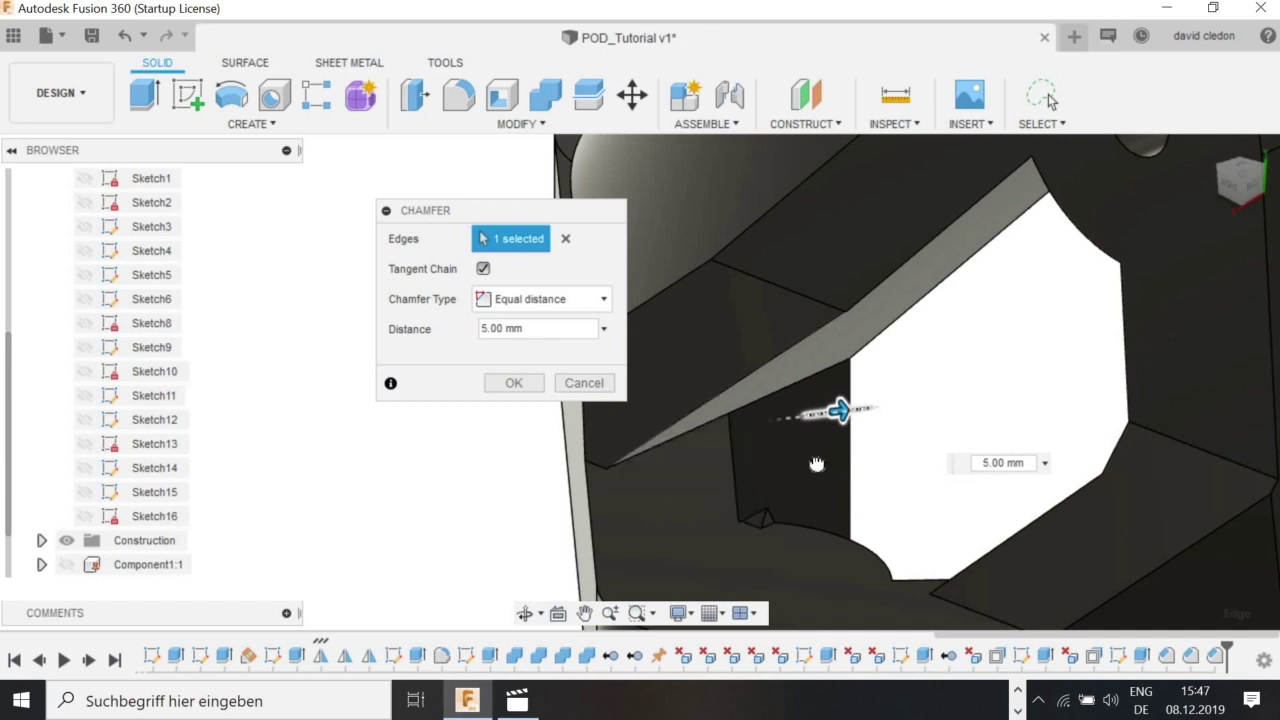
left_click(514, 383)
scroll(526, 429, "down", 8)
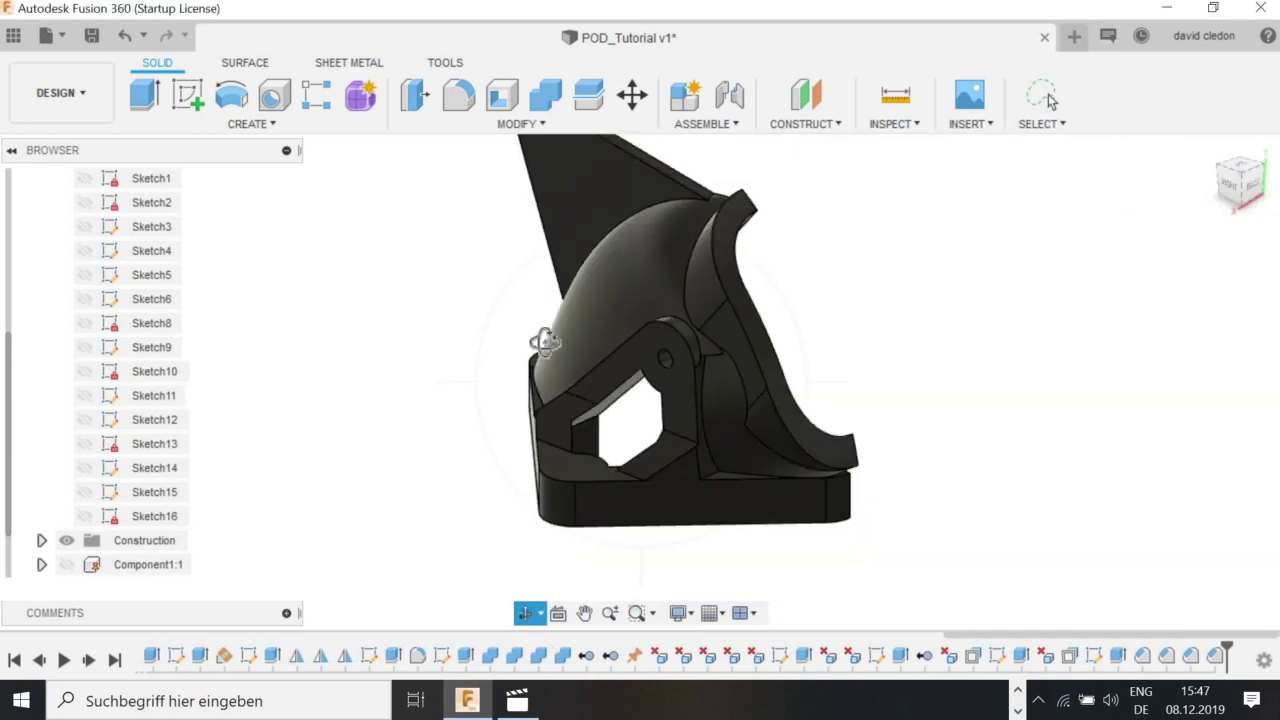
Mirror the half-pod body across its flat cut face to complete the pod.
scroll(544, 342, "down", 5)
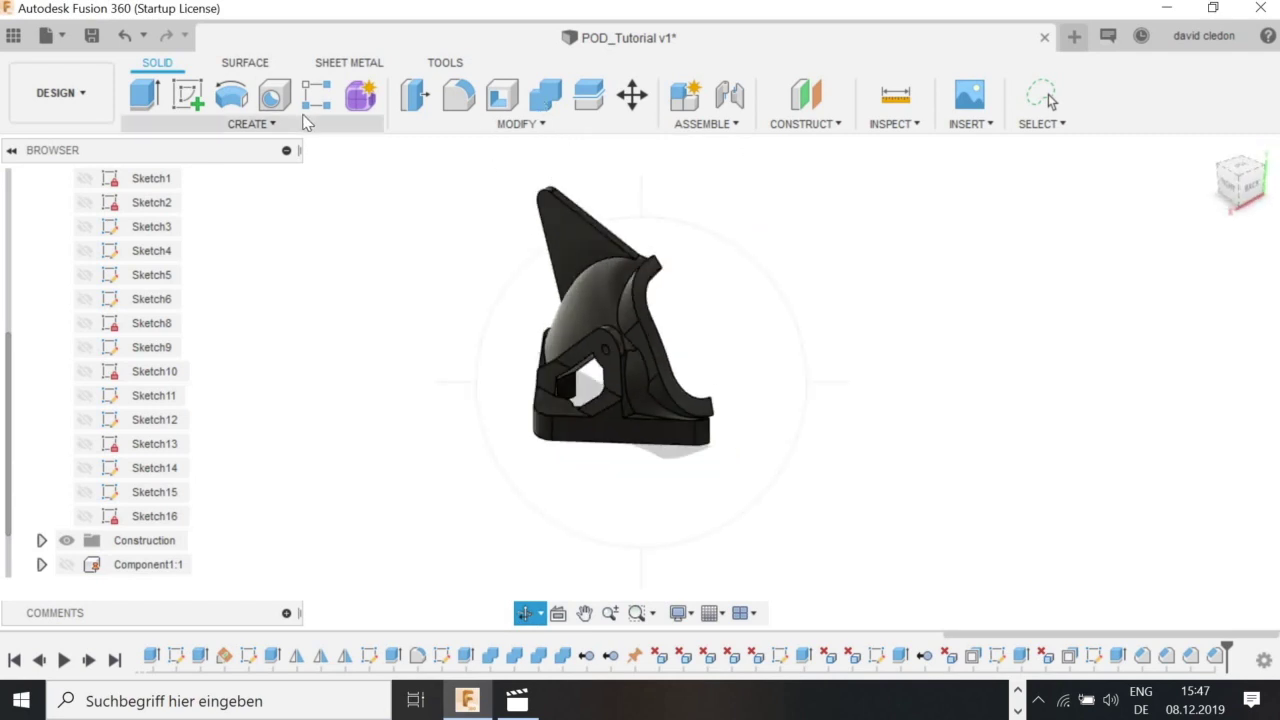
left_click(306, 118)
left_click(295, 121)
left_click(212, 475)
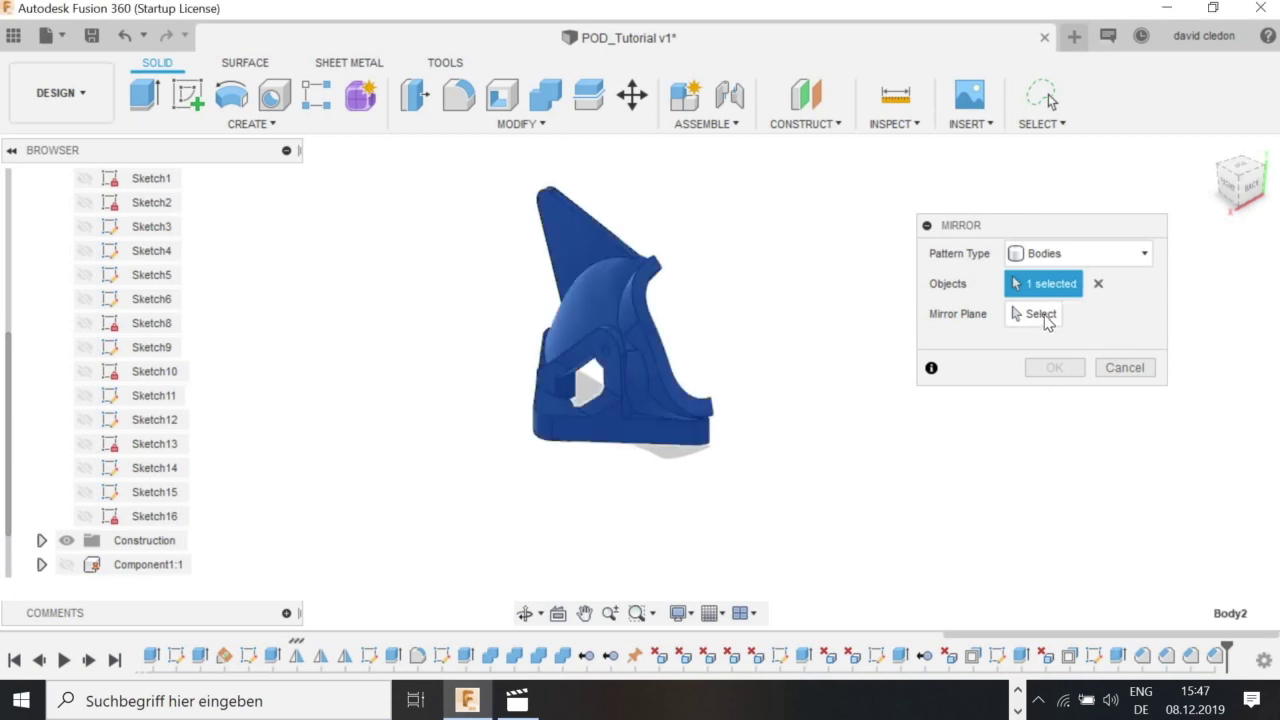
left_click_drag(423, 460, 743, 271)
key("Escape")
left_click(743, 273)
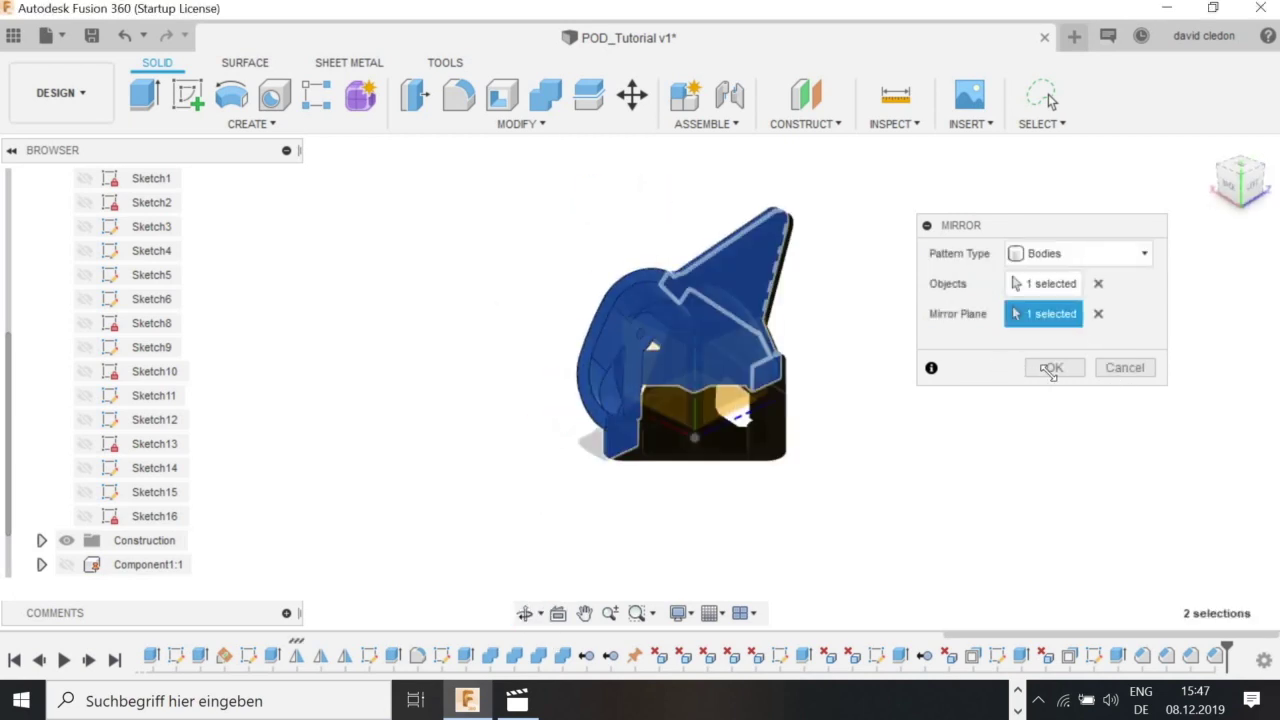
key("Return")
Apply the design's existing red appearance to the mirrored pod bodies.
scroll(556, 600, "up", 2)
left_click(530, 617)
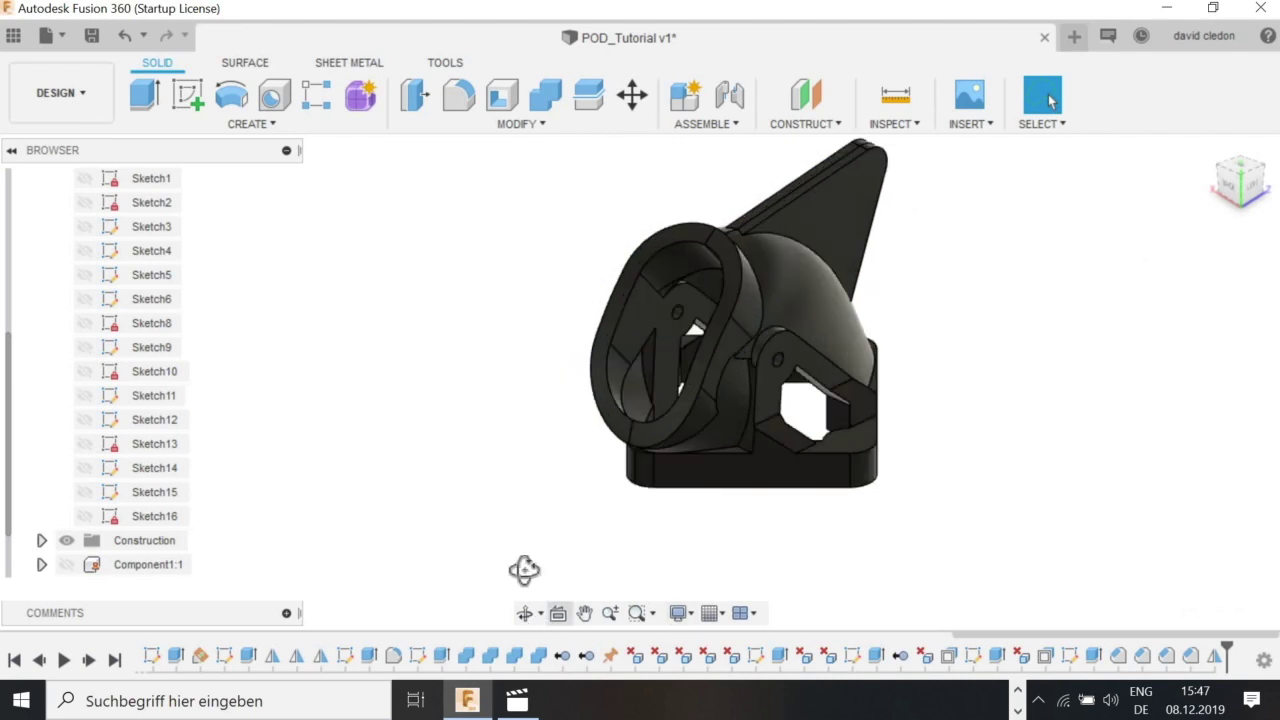
left_click_drag(609, 381, 920, 357)
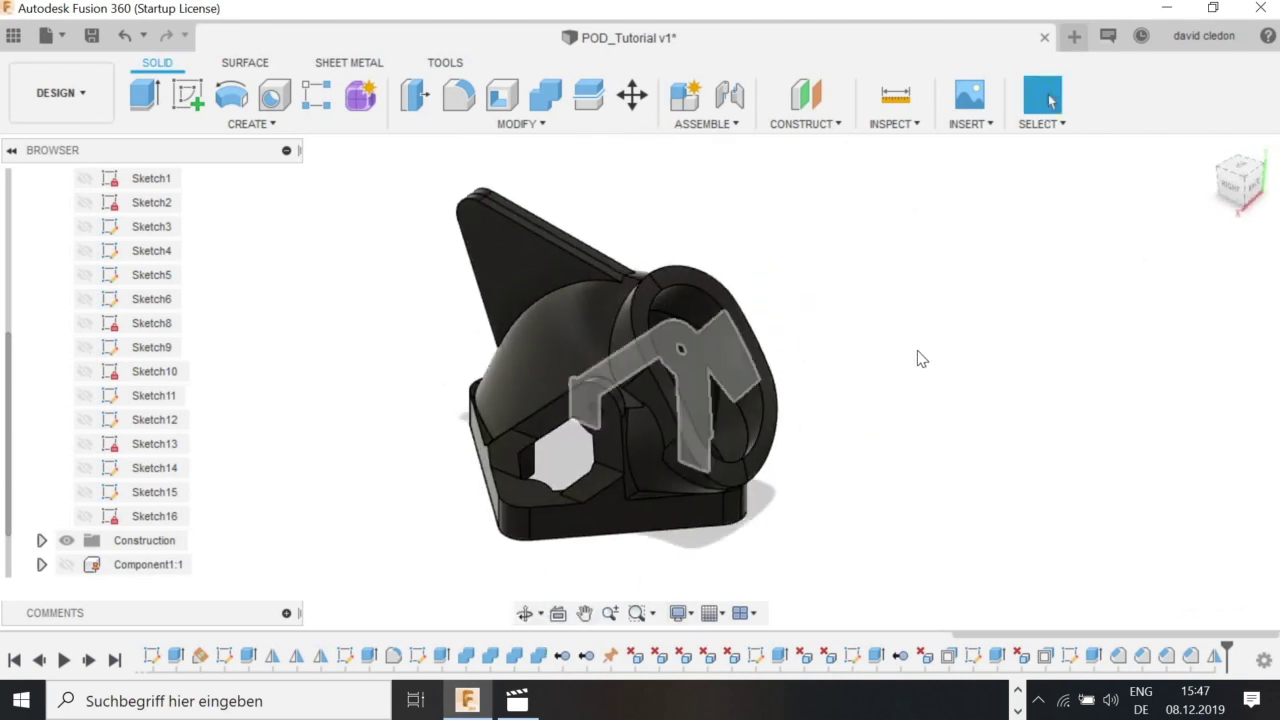
key("a")
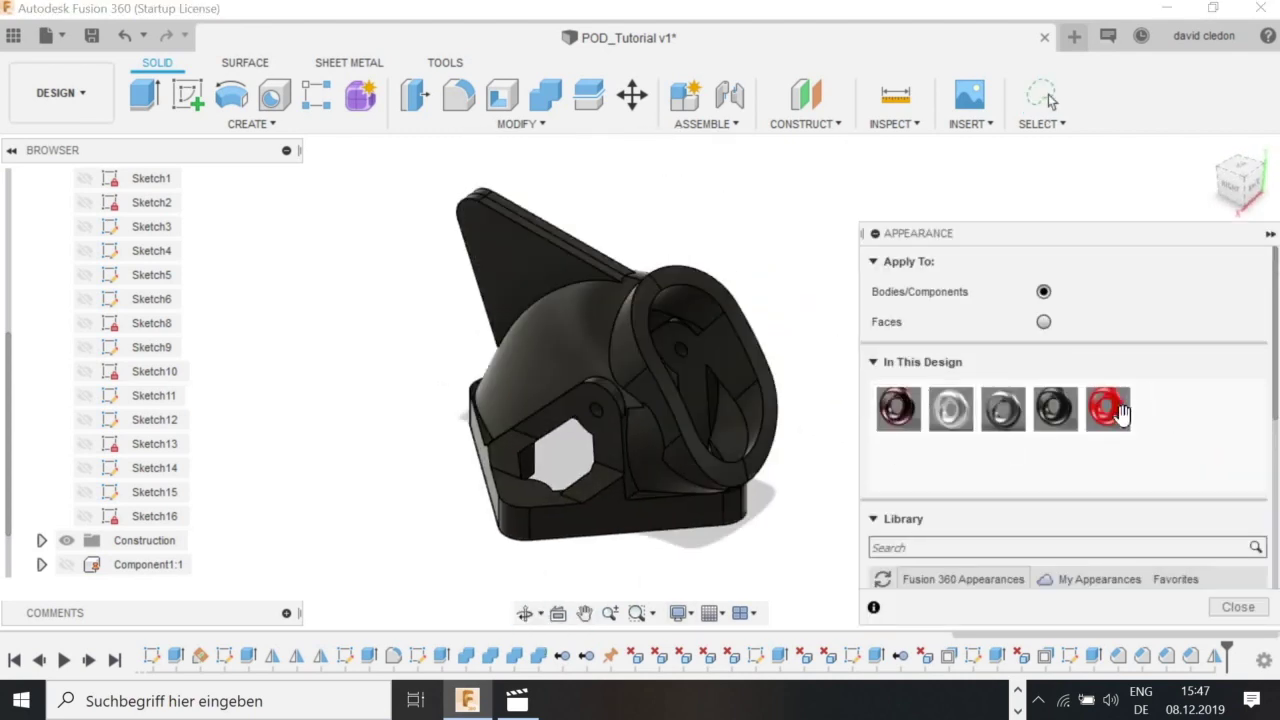
left_click_drag(773, 412, 774, 413)
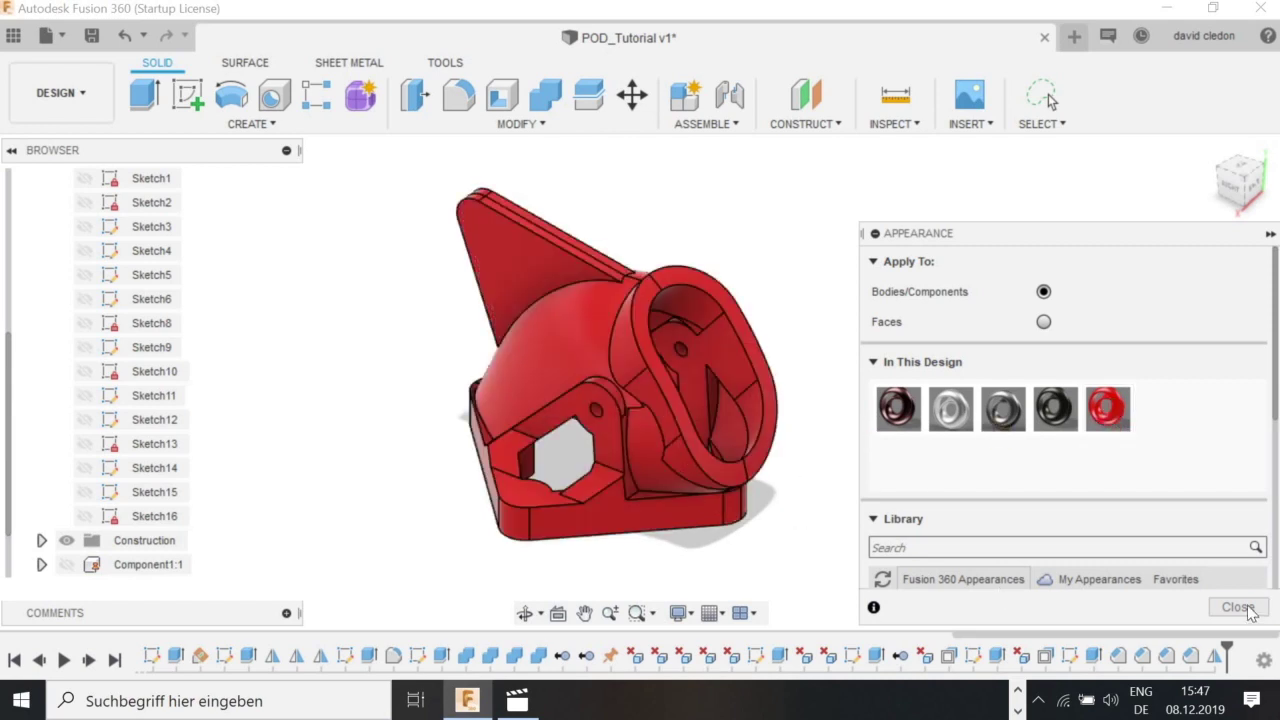
Combine the two mirrored pod halves into one body with the Join operation.
left_click(638, 372)
left_click(704, 294)
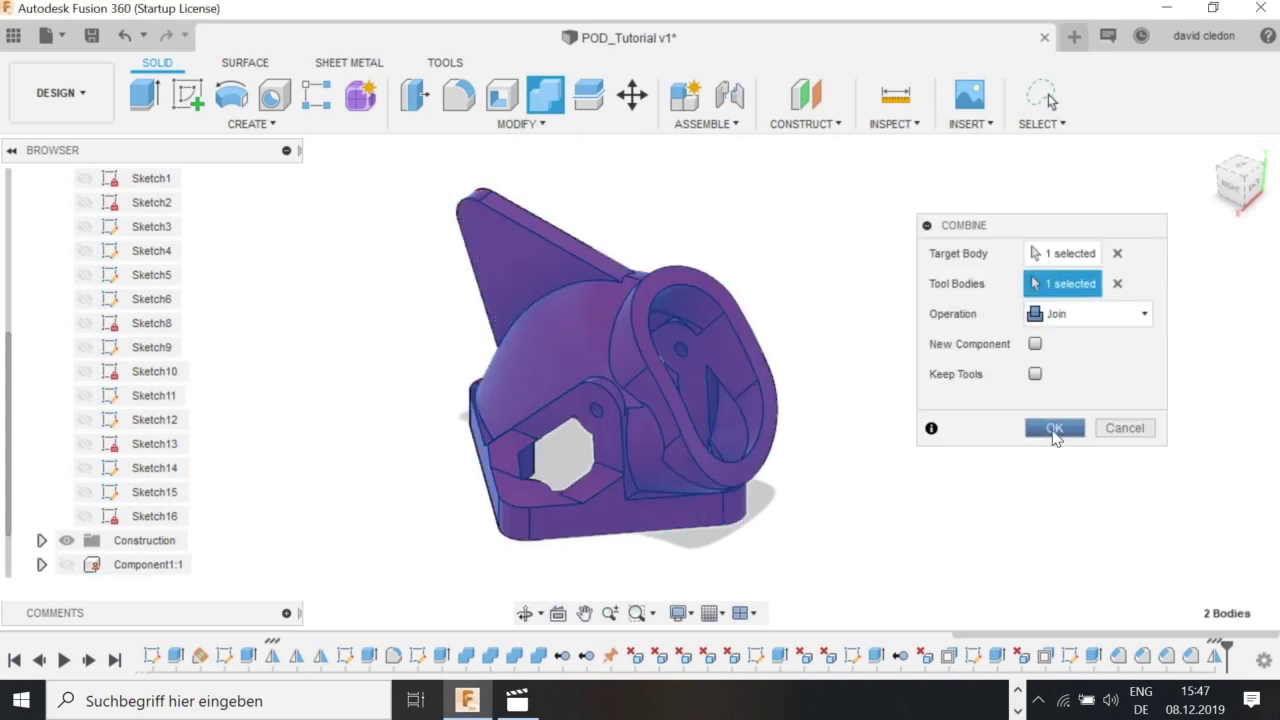
left_click(1054, 428)
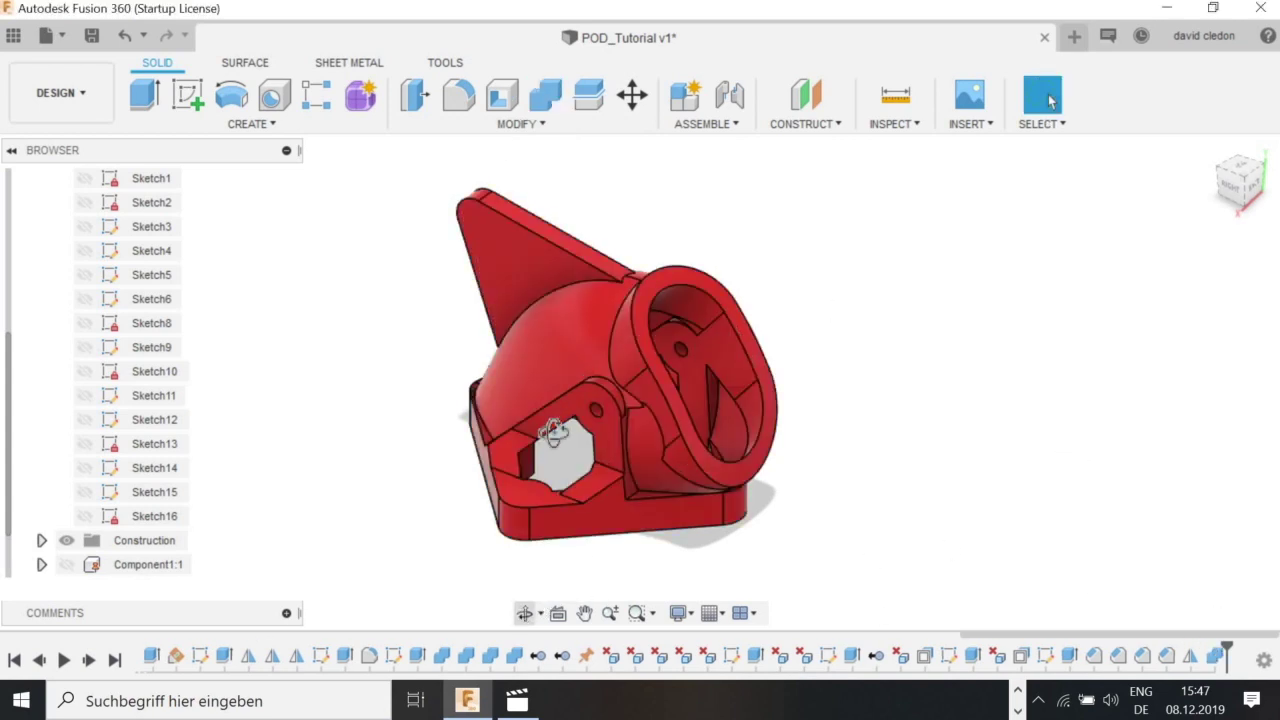
Try to delete the leftover rounded piece at the front corner of the base.
middle_click_drag(627, 326, 566, 347, "shift")
scroll(566, 347, "up", 5)
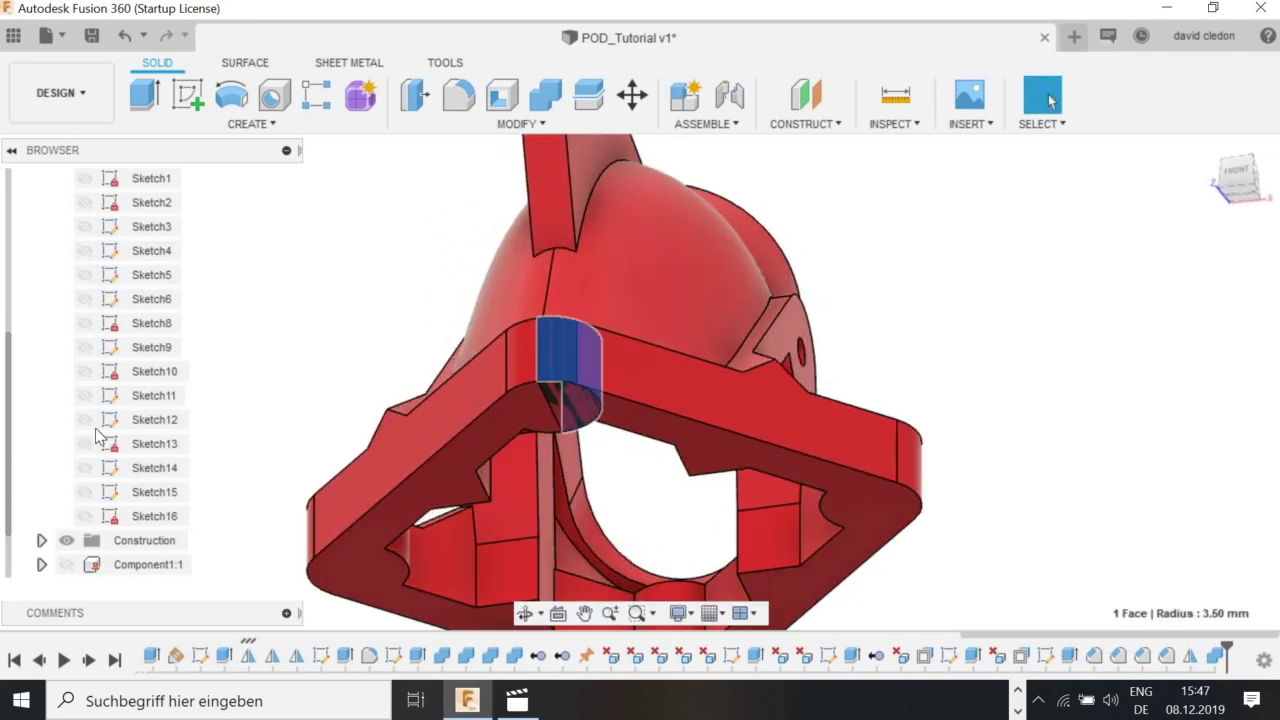
left_click(124, 566)
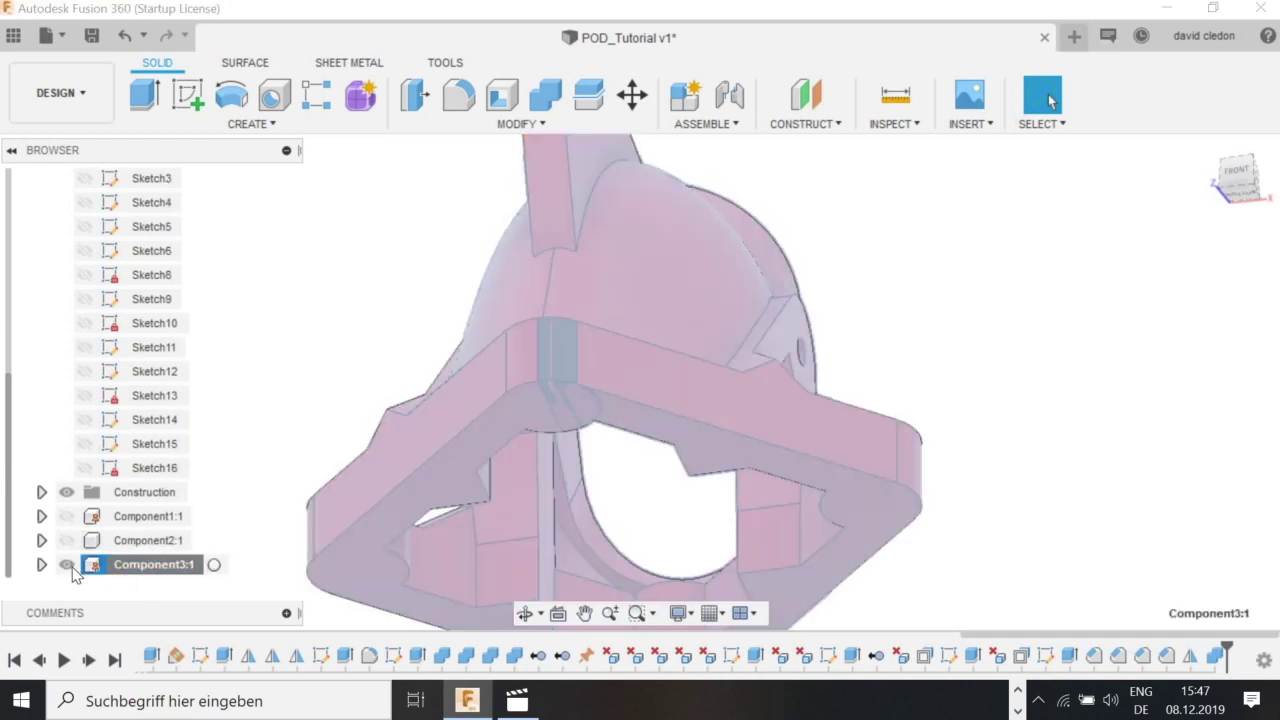
left_click(66, 565)
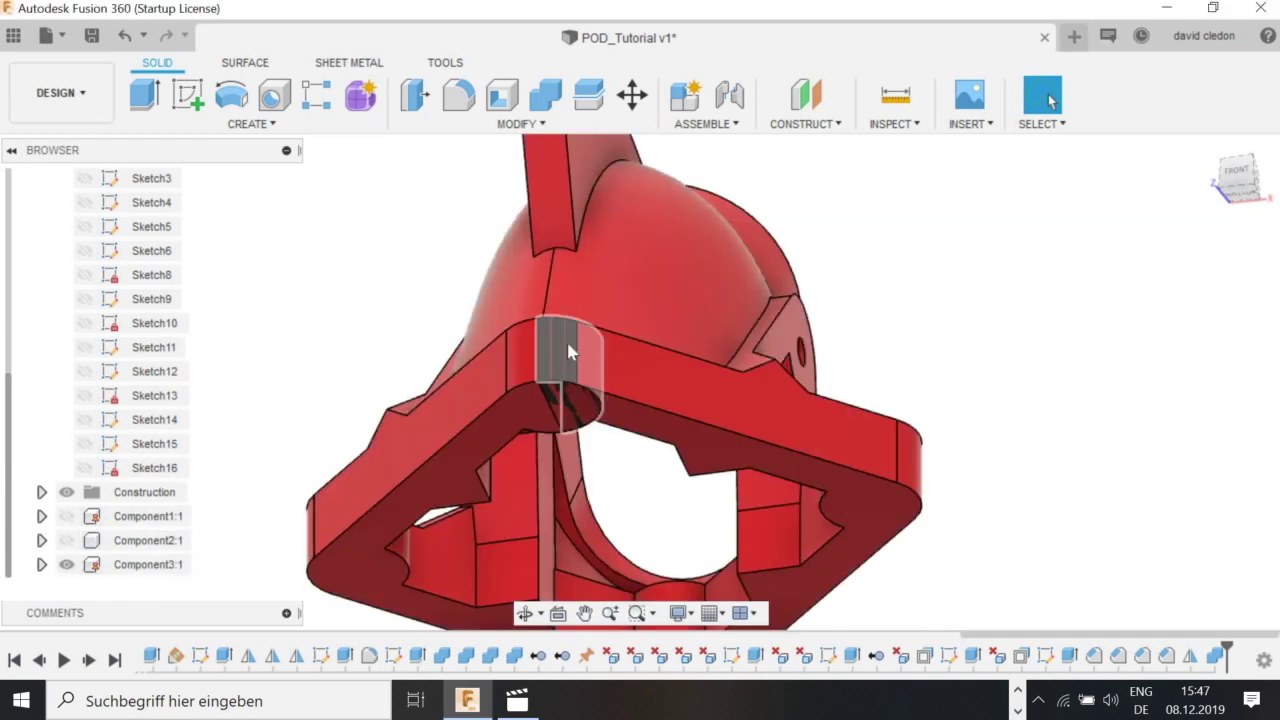
left_click(567, 343)
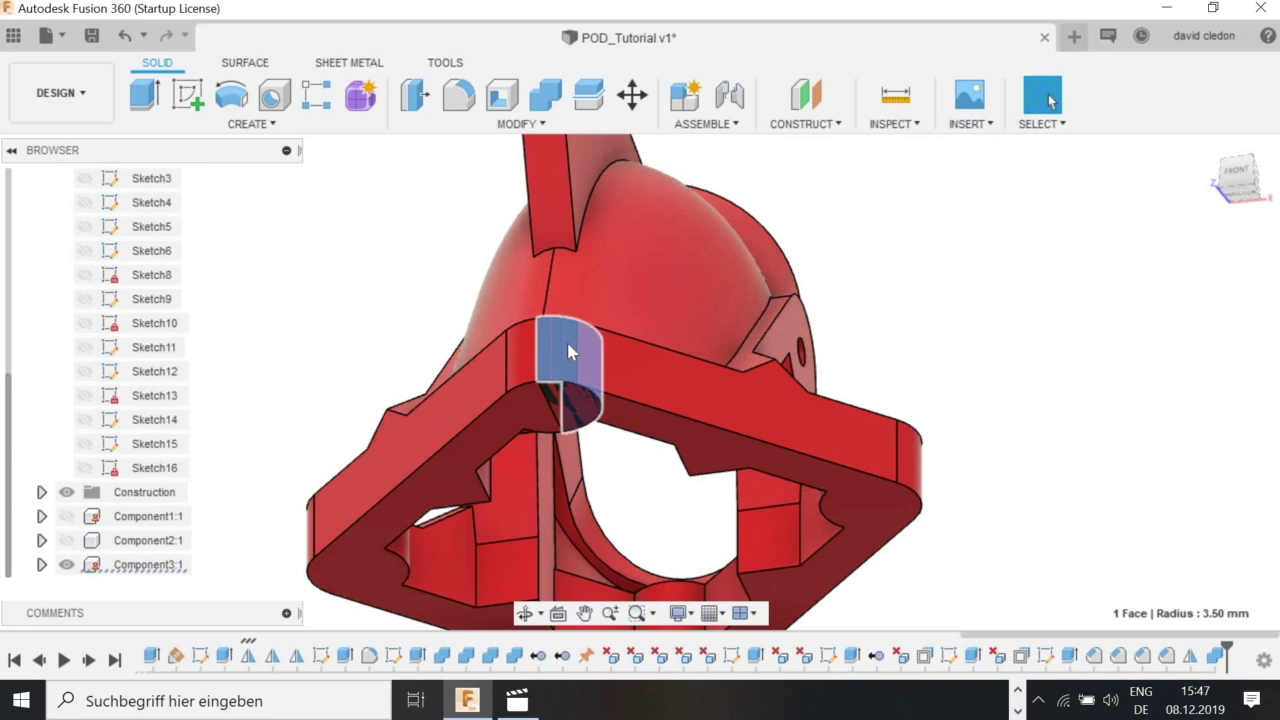
right_click(568, 351)
key("Escape")
left_click_drag(599, 405, 183, 527)
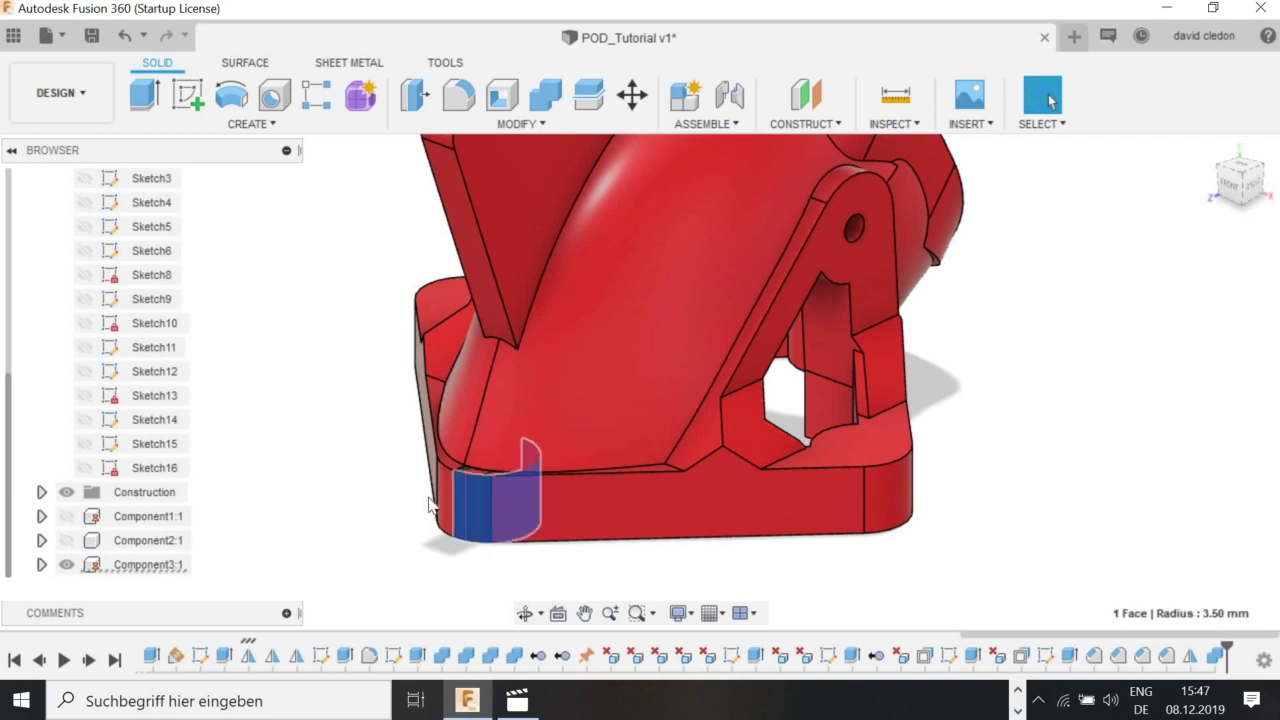
key("Delete")
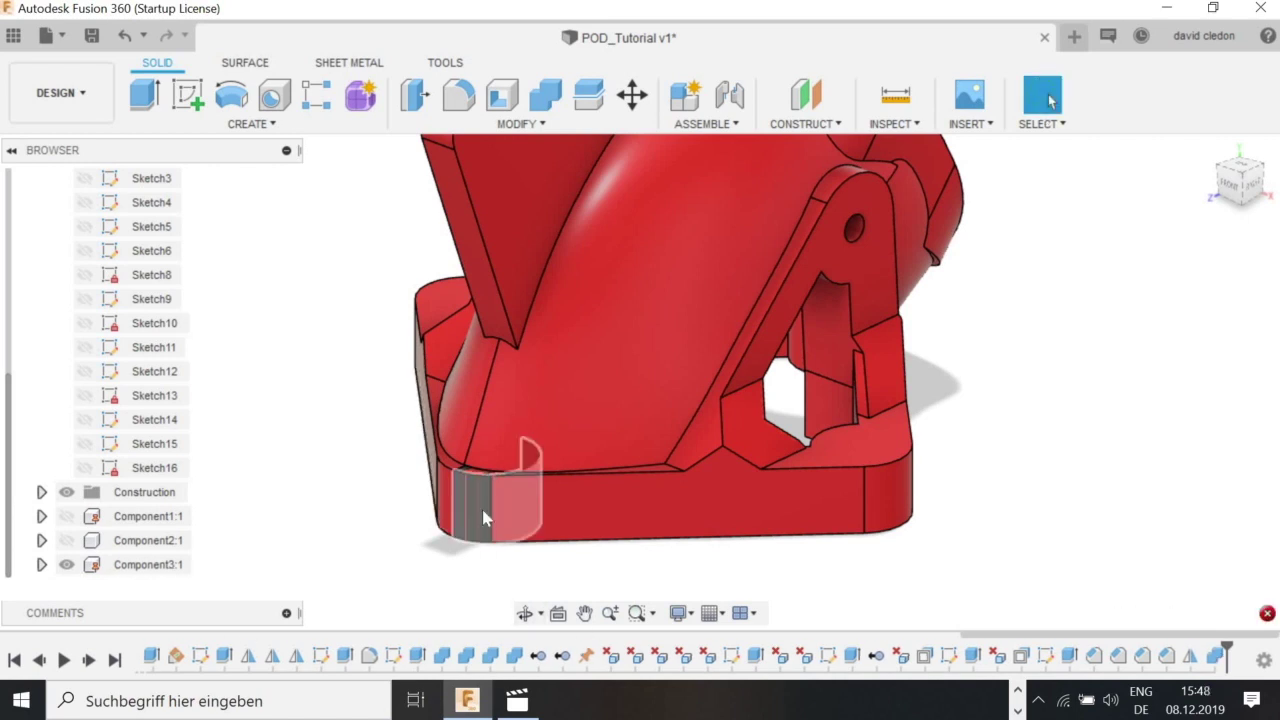
key("Delete")
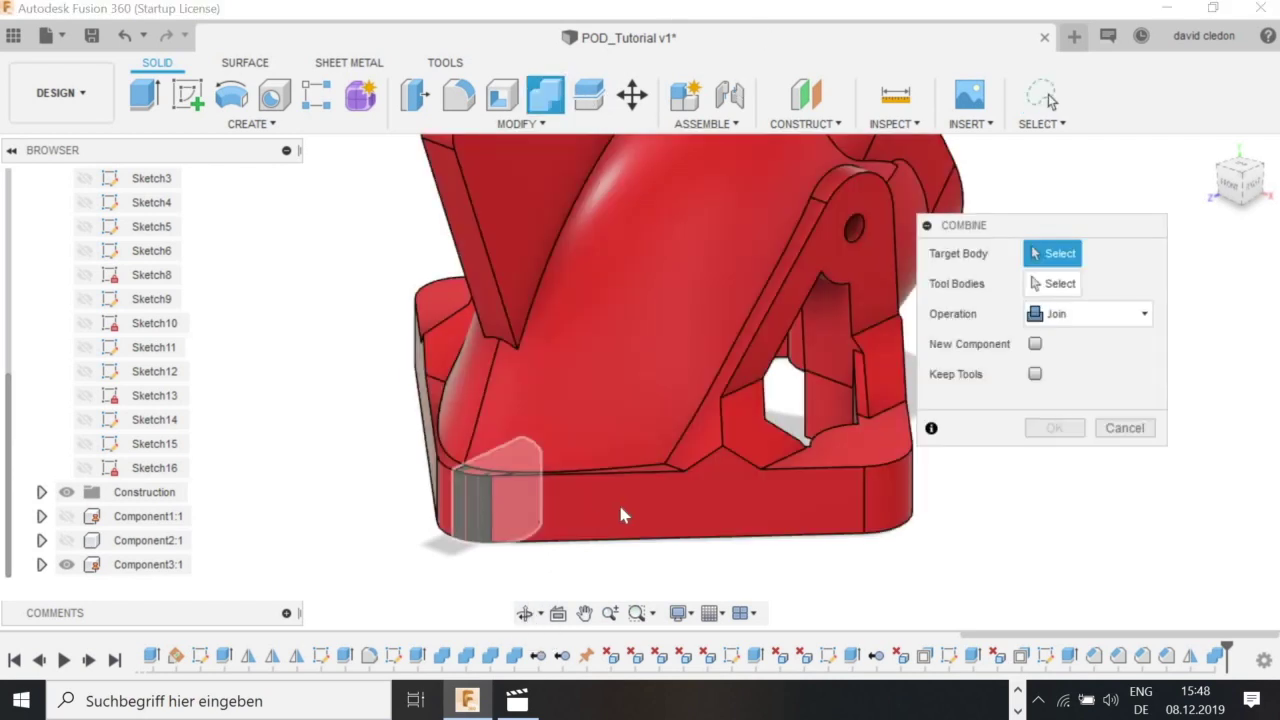
Combine the leftover rounded corner piece as target with the pod as tool body, using Join.
left_click(478, 498)
left_click(618, 503)
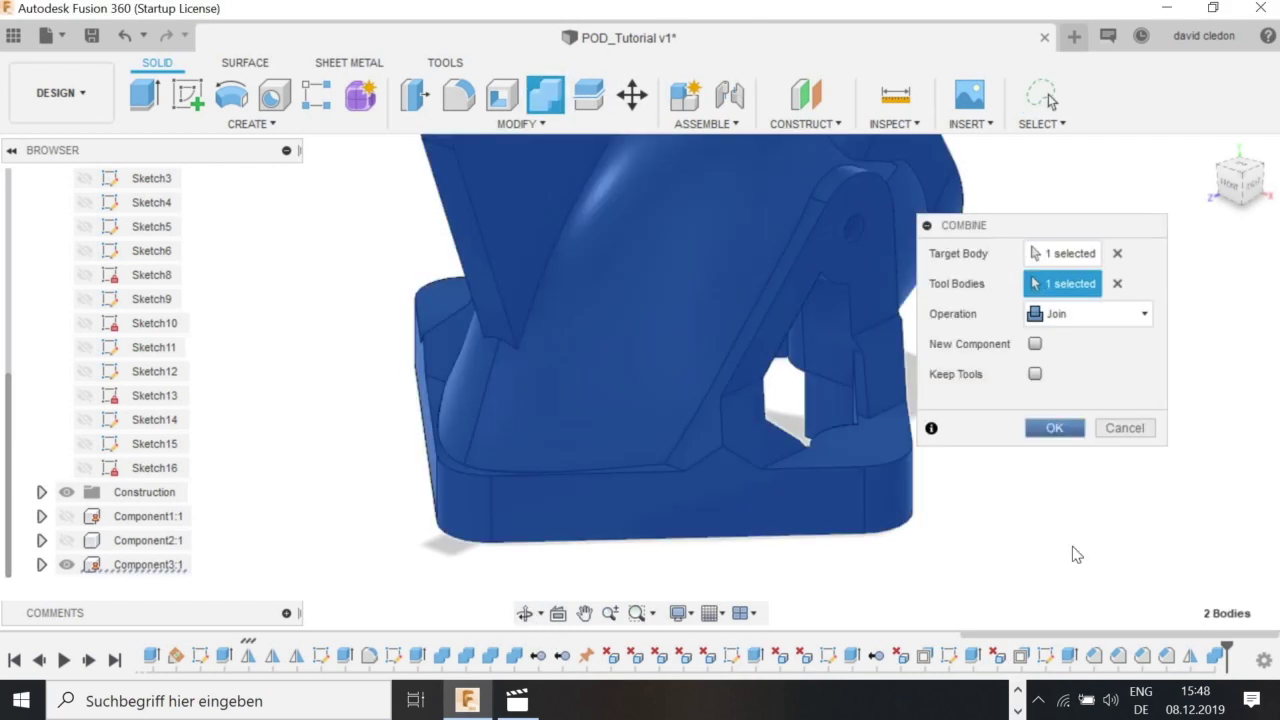
left_click(1055, 428)
Reapply the design's red appearance to the joined pod body.
scroll(388, 394, "down", 2)
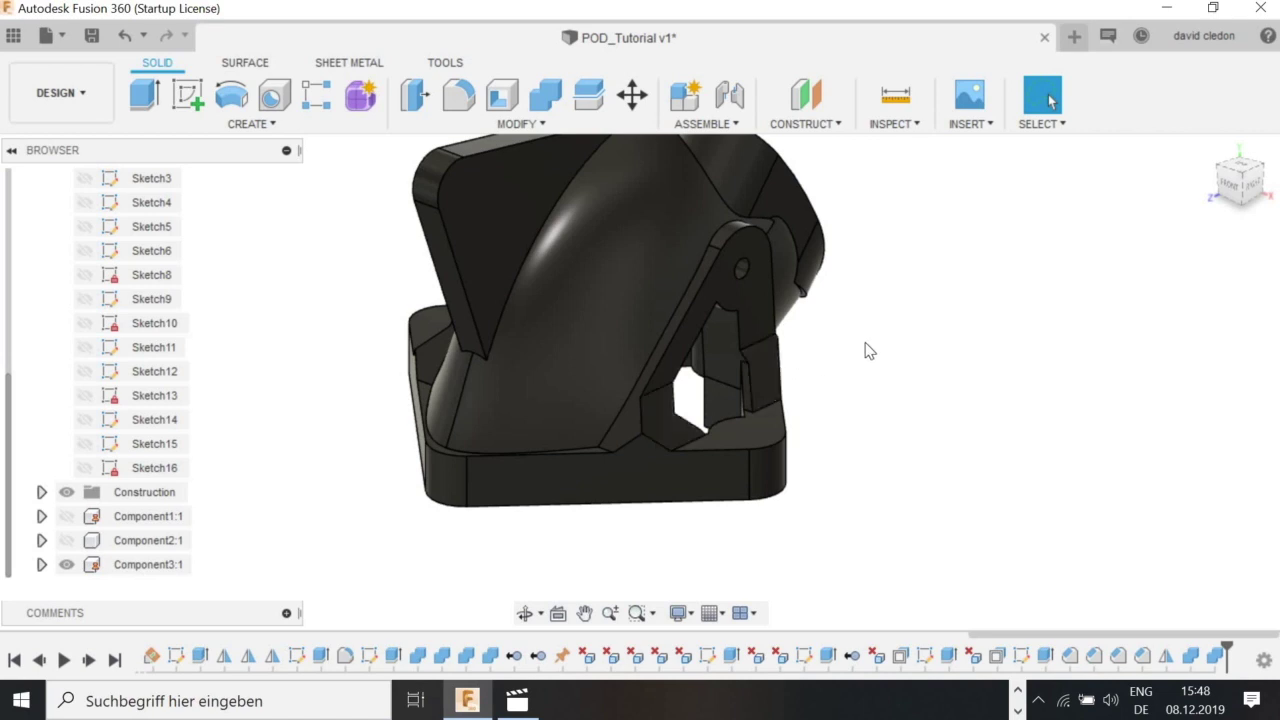
key("a")
left_click_drag(1107, 408, 670, 314)
left_click(1240, 608)
Start a sketch on the underside face of the base frame.
middle_click_drag(565, 525, 528, 613, "shift")
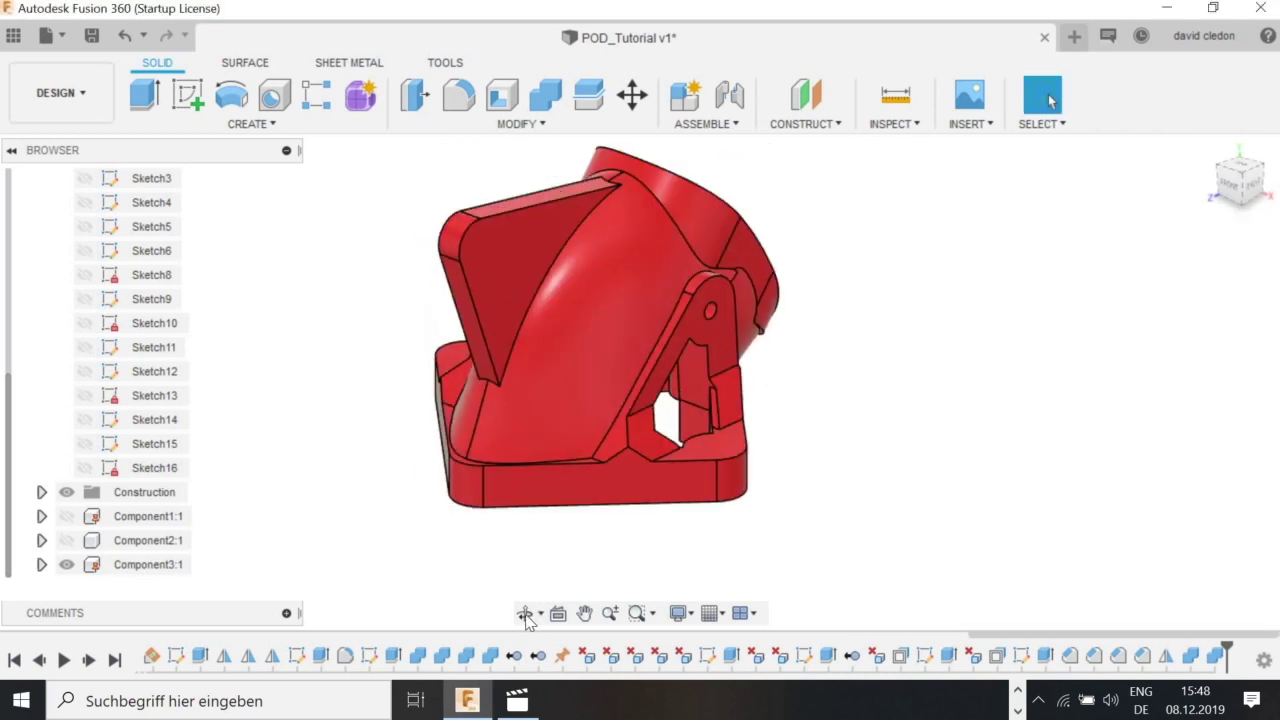
middle_click_drag(598, 237, 577, 356, "shift")
middle_click_drag(565, 167, 178, 60, "shift")
left_click(205, 96)
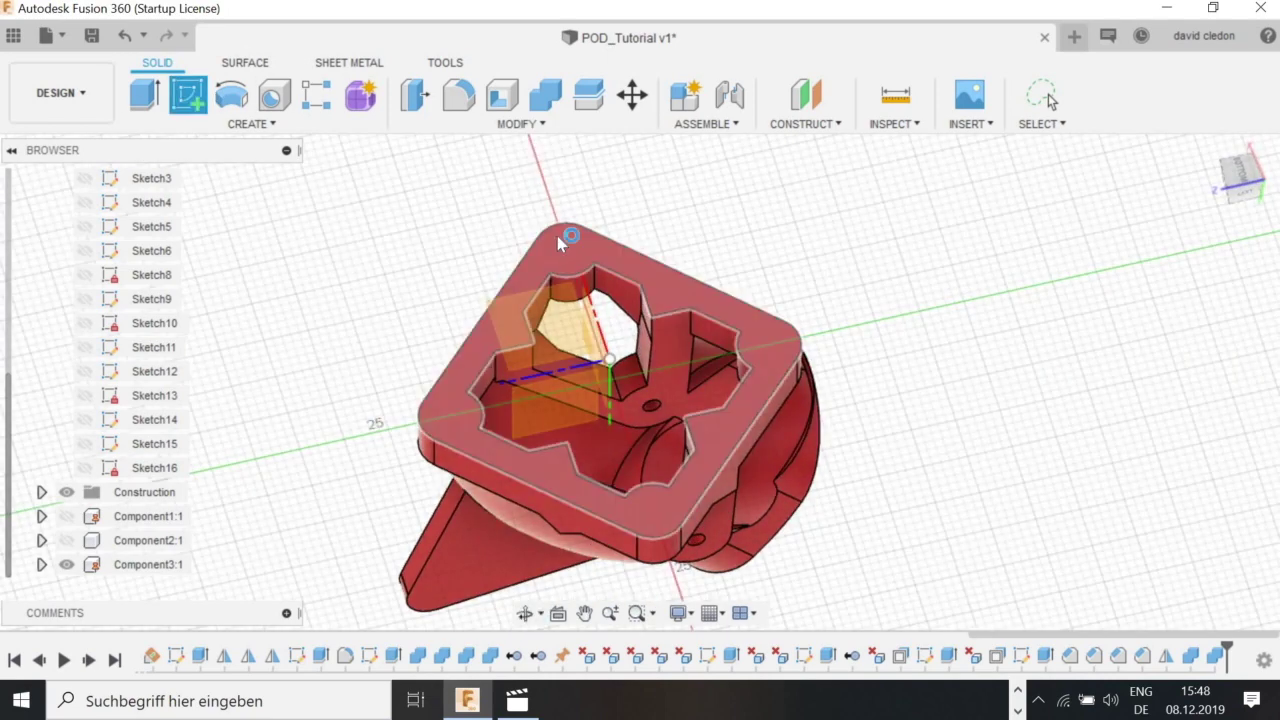
left_click(557, 236)
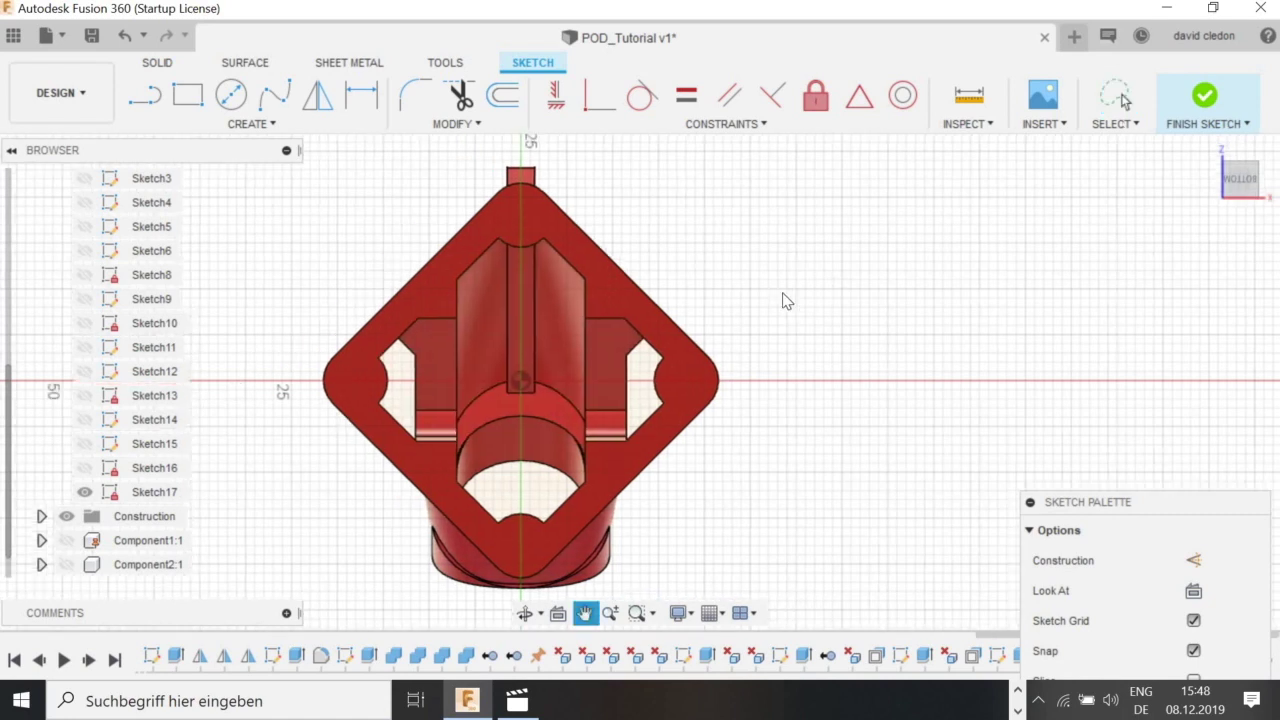
Place sketch points at the centres of the base's four rounded corners and finish the sketch.
left_click(279, 123)
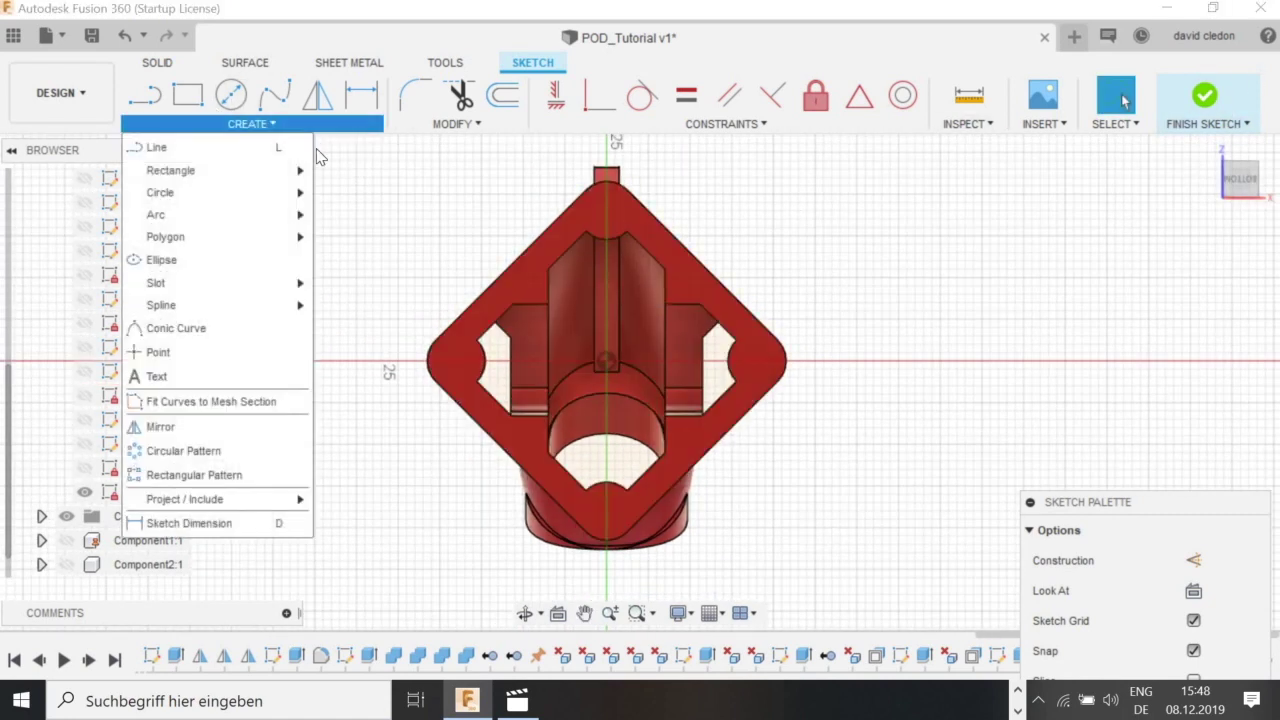
left_click(196, 354)
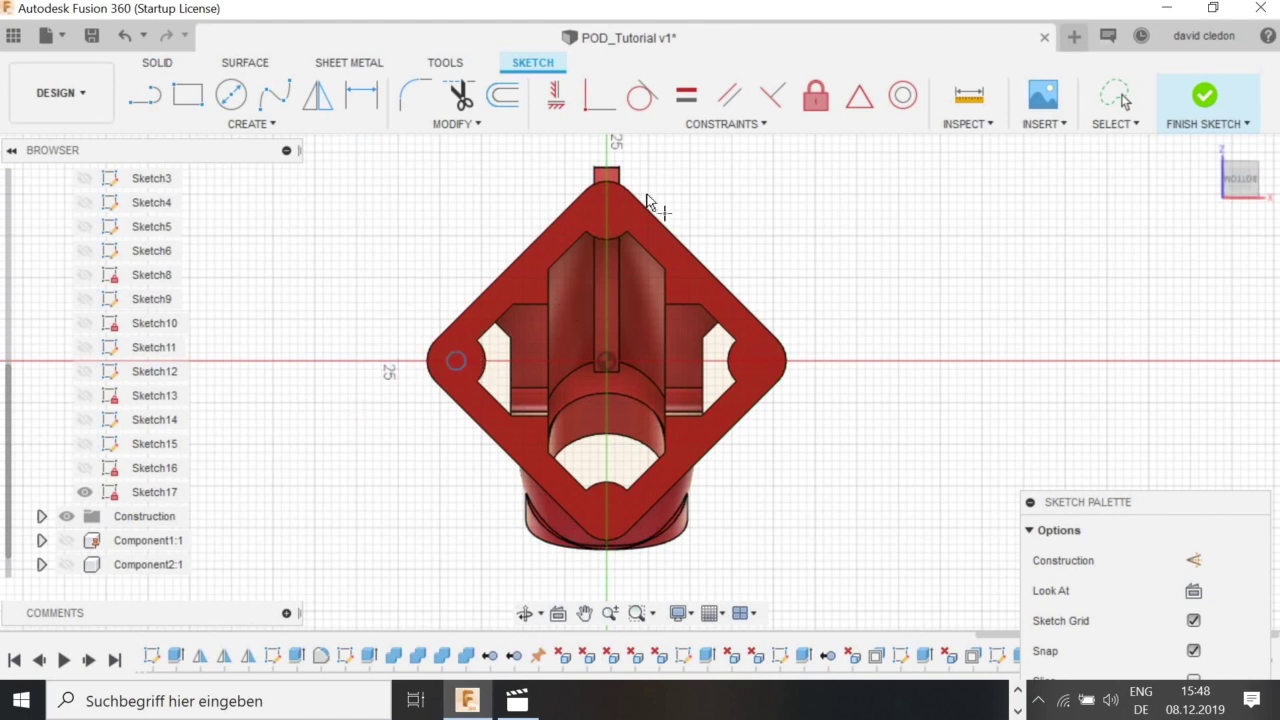
left_click(607, 210)
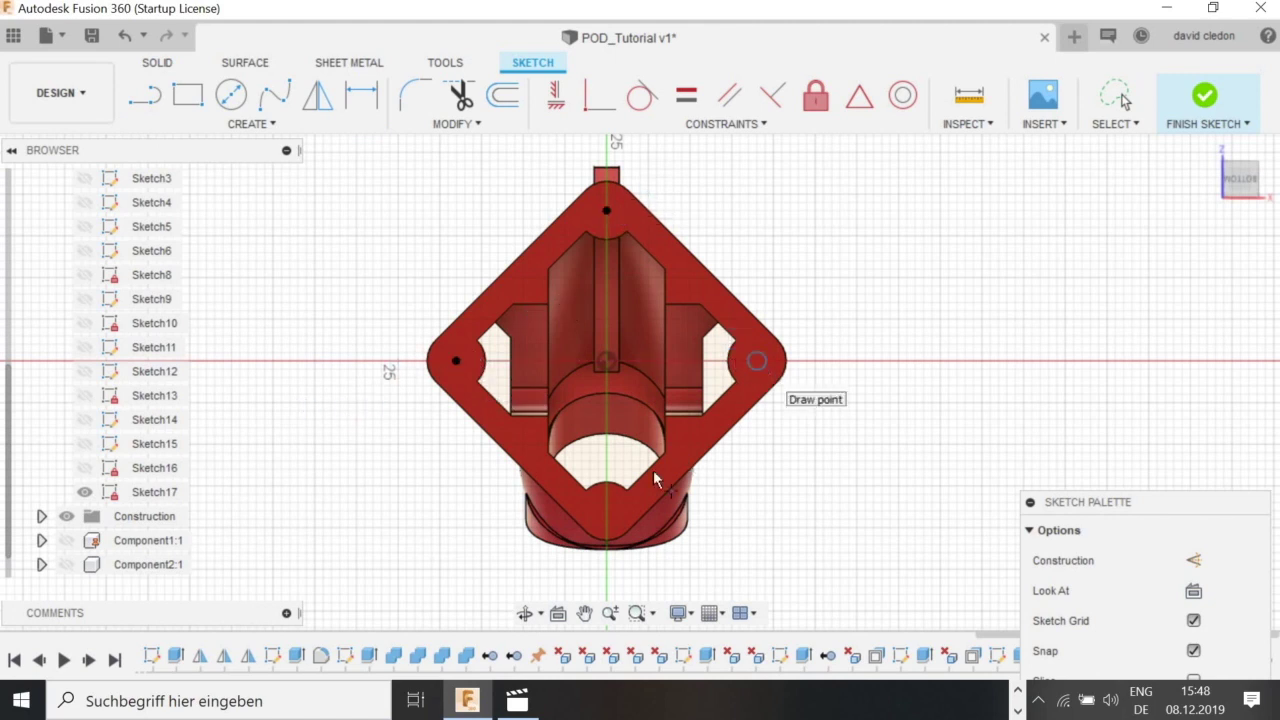
left_click(607, 511)
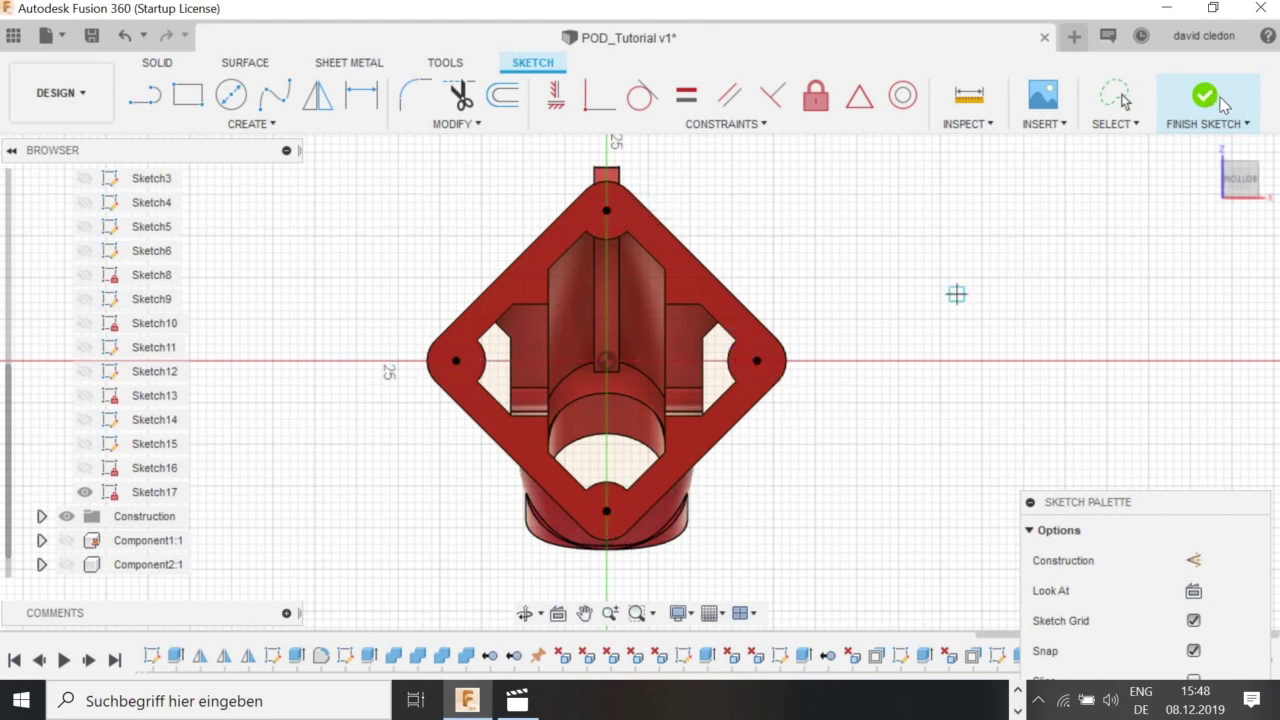
key("Escape")
Start a Hole feature placed from sketch and select the four corner points on the underside of the base frame.
mouse_move(569, 460)
middle_mouse_down("shift")
mouse_move(495, 329)
mouse_move(507, 378)
middle_mouse_up("shift")
right_click(507, 378)
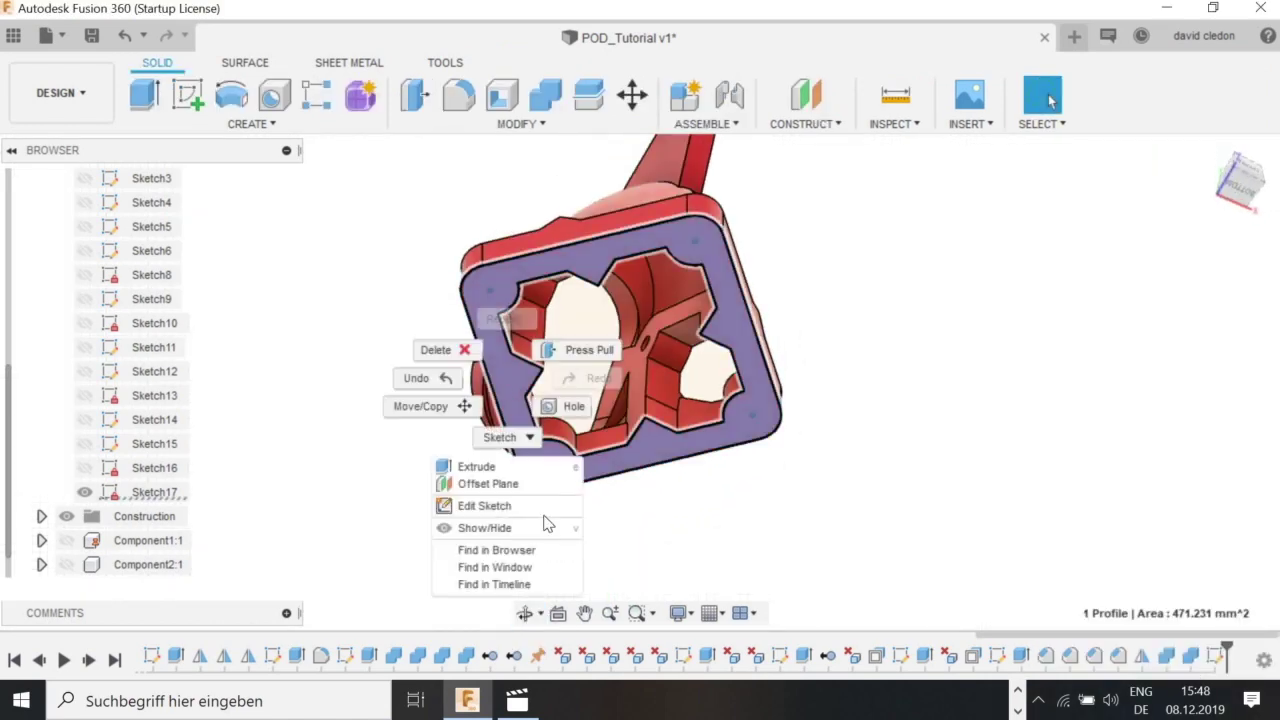
left_click(575, 406)
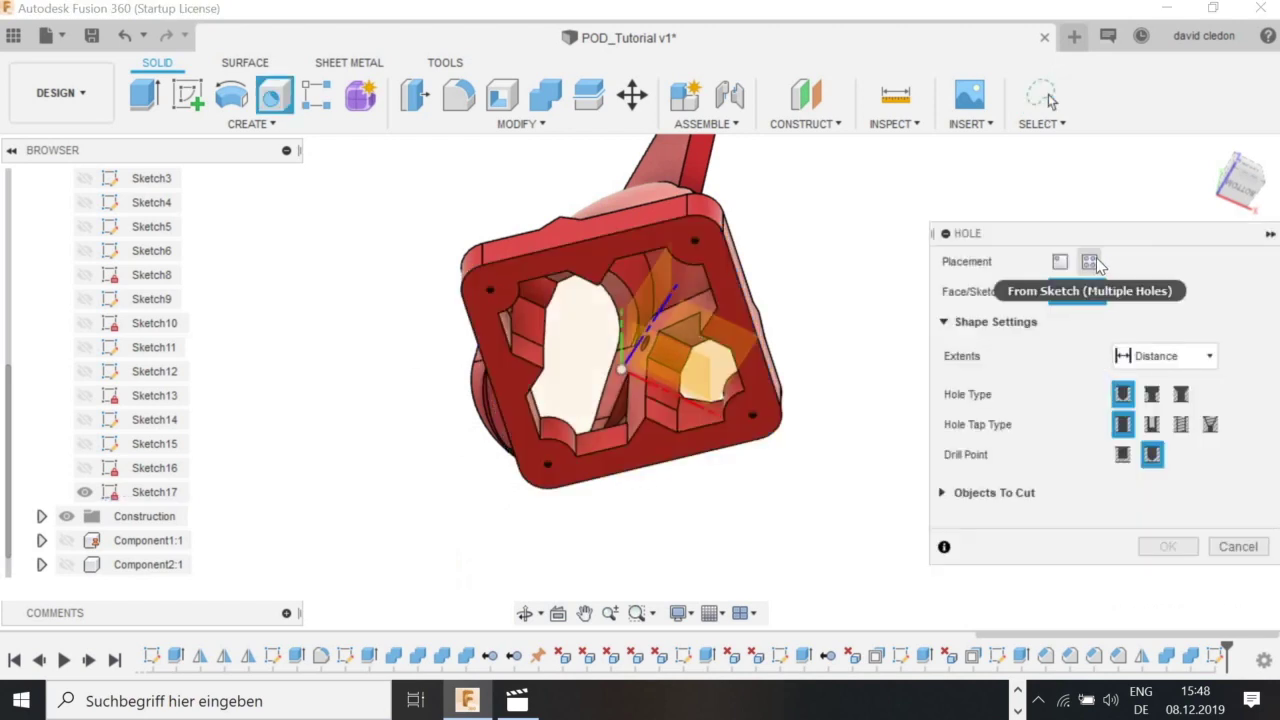
left_click(1091, 261)
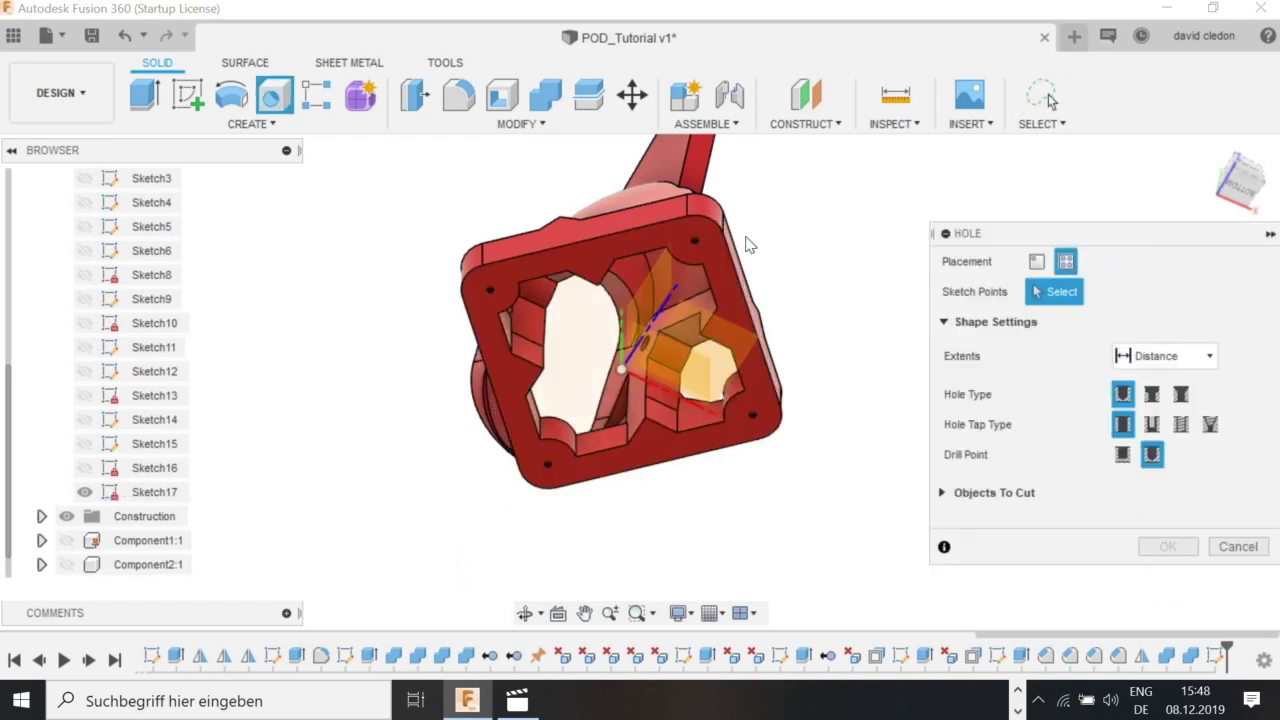
left_click(696, 243)
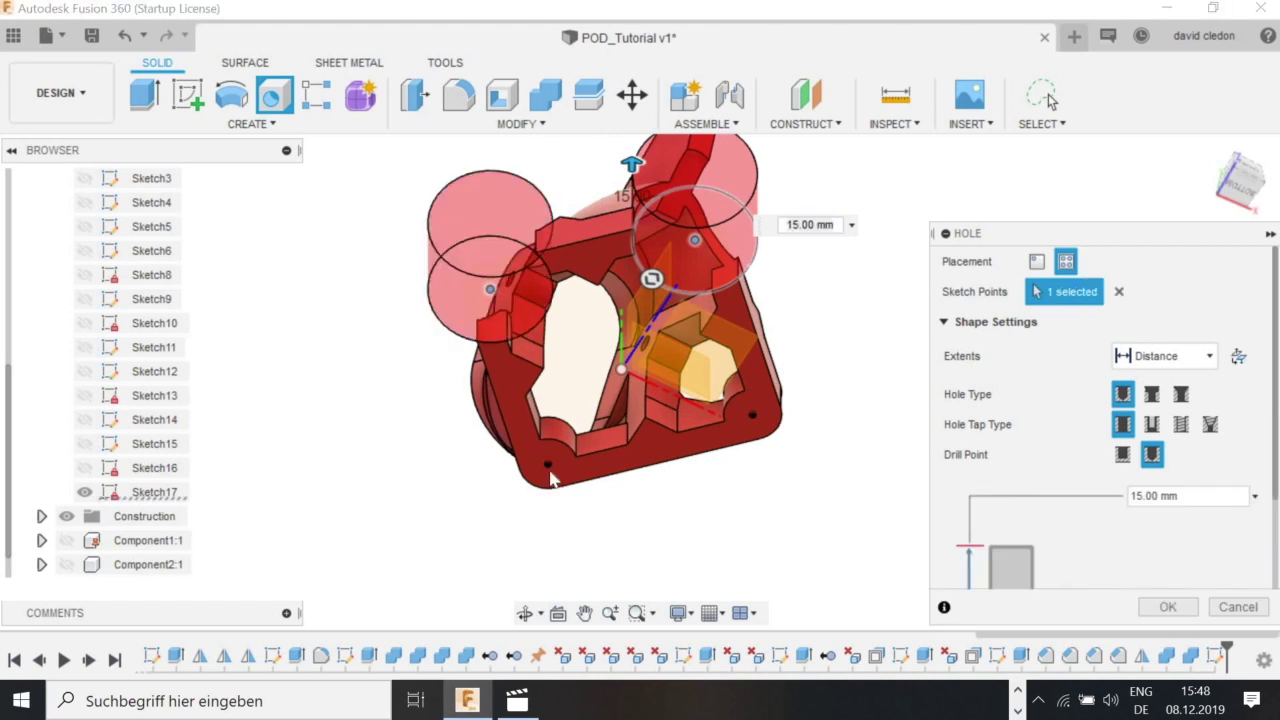
left_click(753, 414)
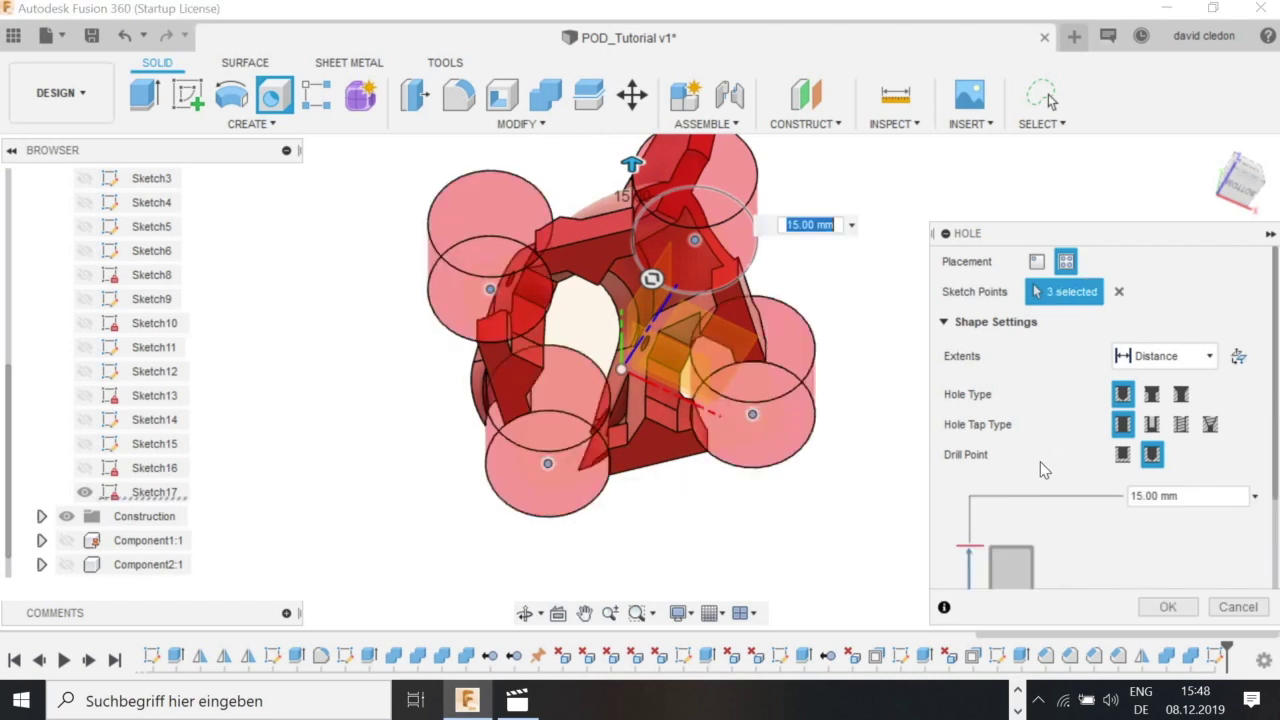
Set the four base holes to 1.8 mm diameter and 12 mm depth and create them.
scroll(1042, 463, "down", 3)
key("Tab")
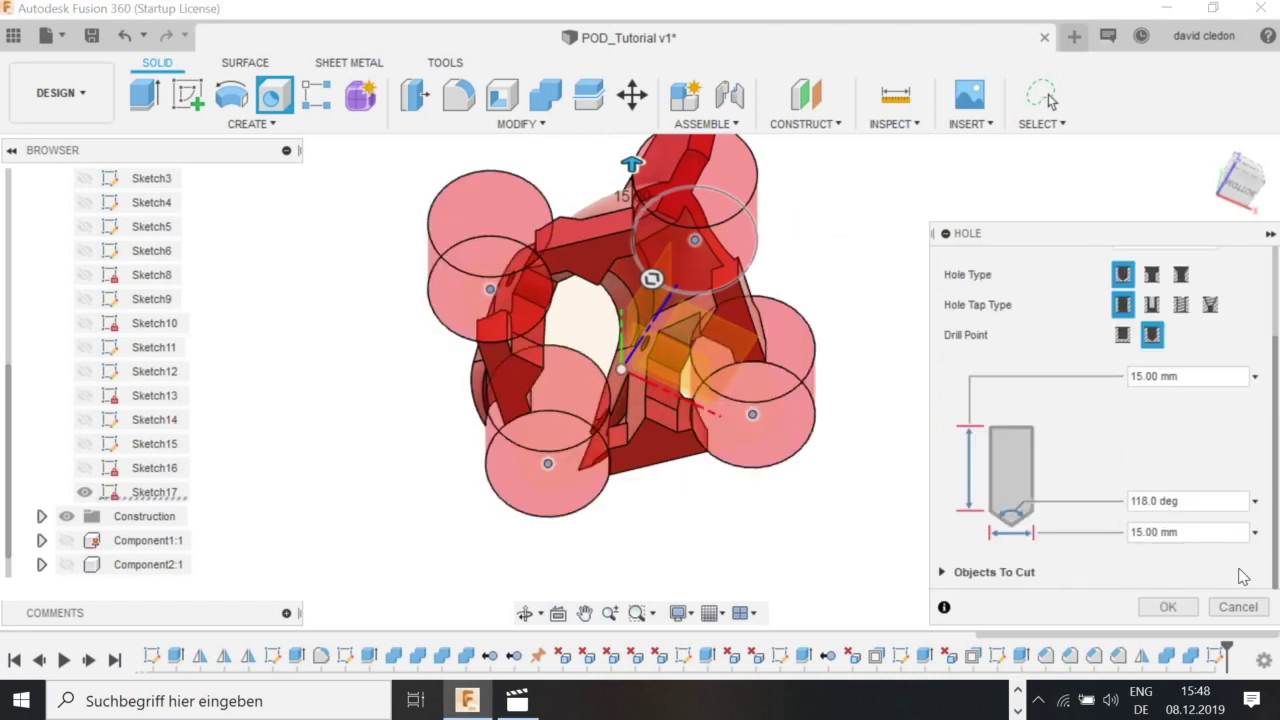
key("BackSpace")
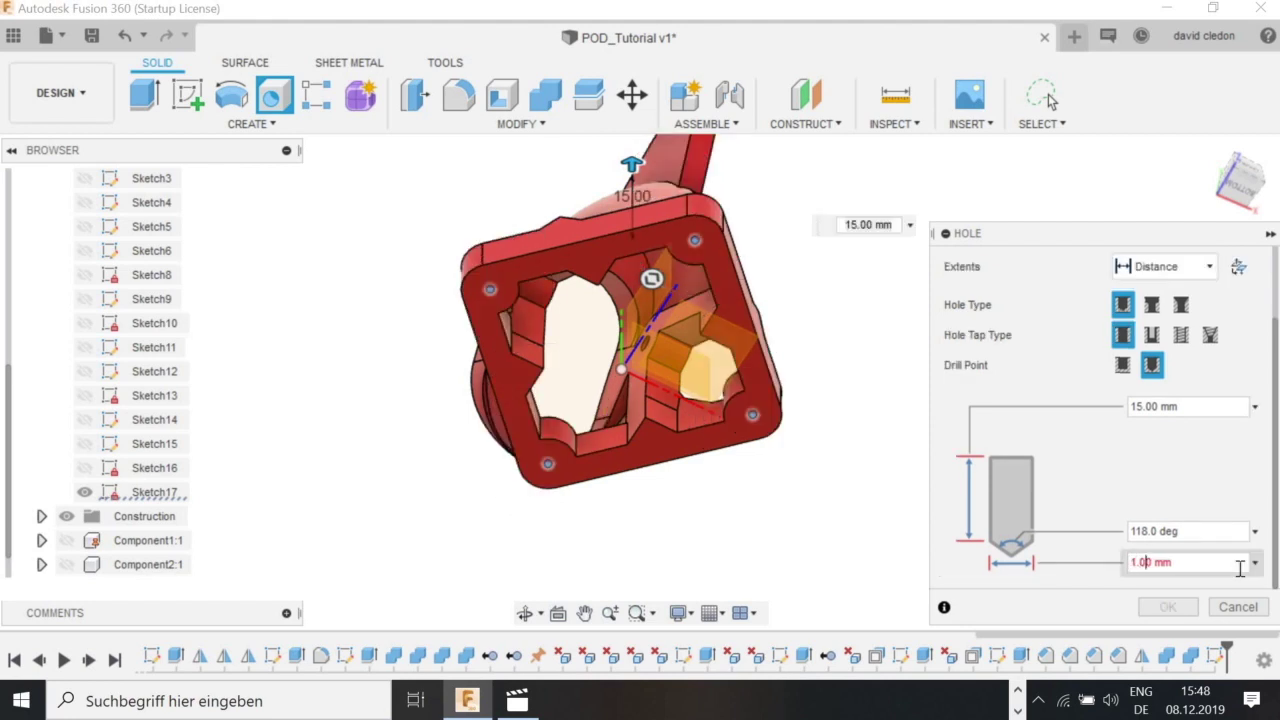
key("BackSpace")
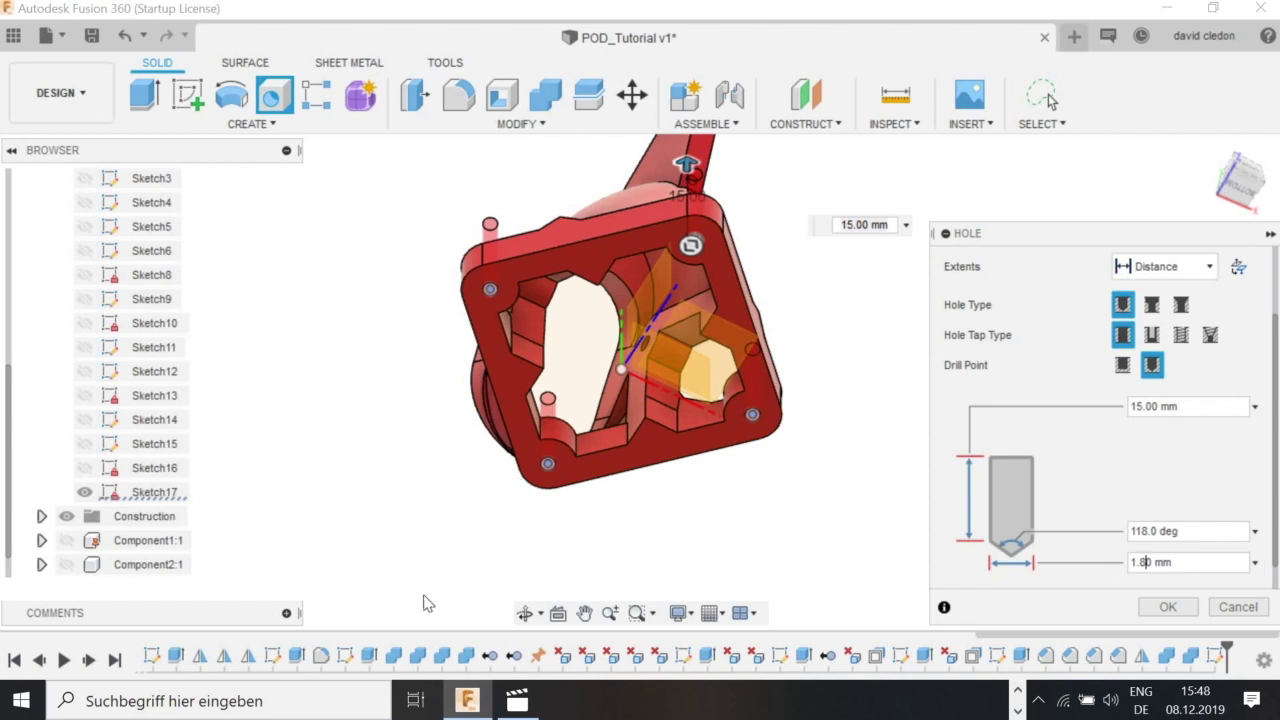
middle_click_drag(586, 442, 640, 590, "shift")
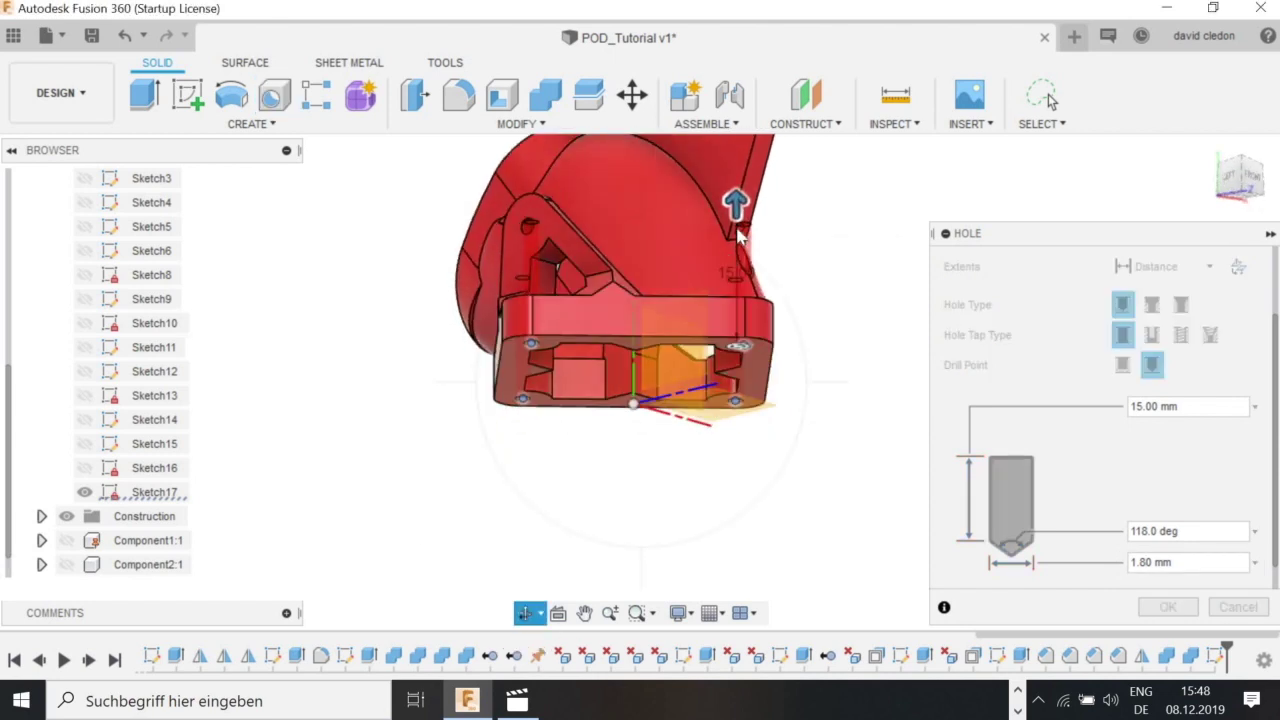
mouse_move(742, 235)
left_mouse_down()
mouse_move(741, 248)
mouse_move(740, 207)
mouse_move(741, 228)
left_mouse_up()
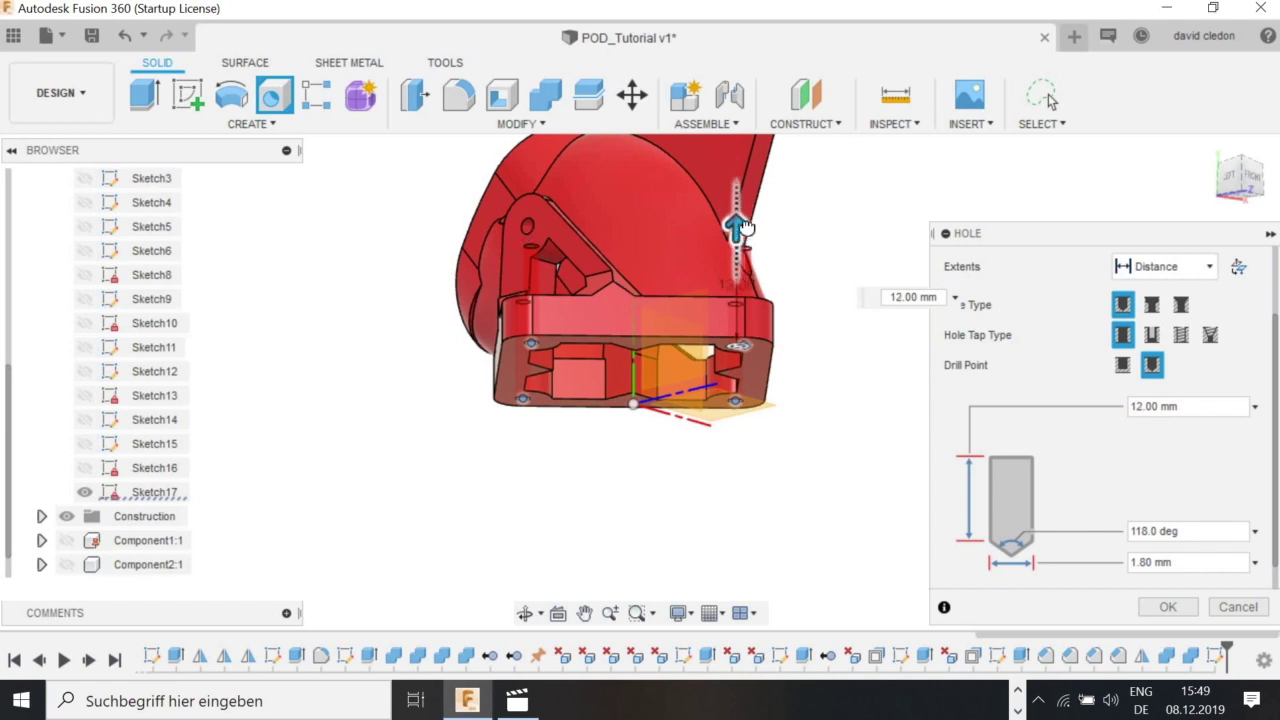
key("Return")
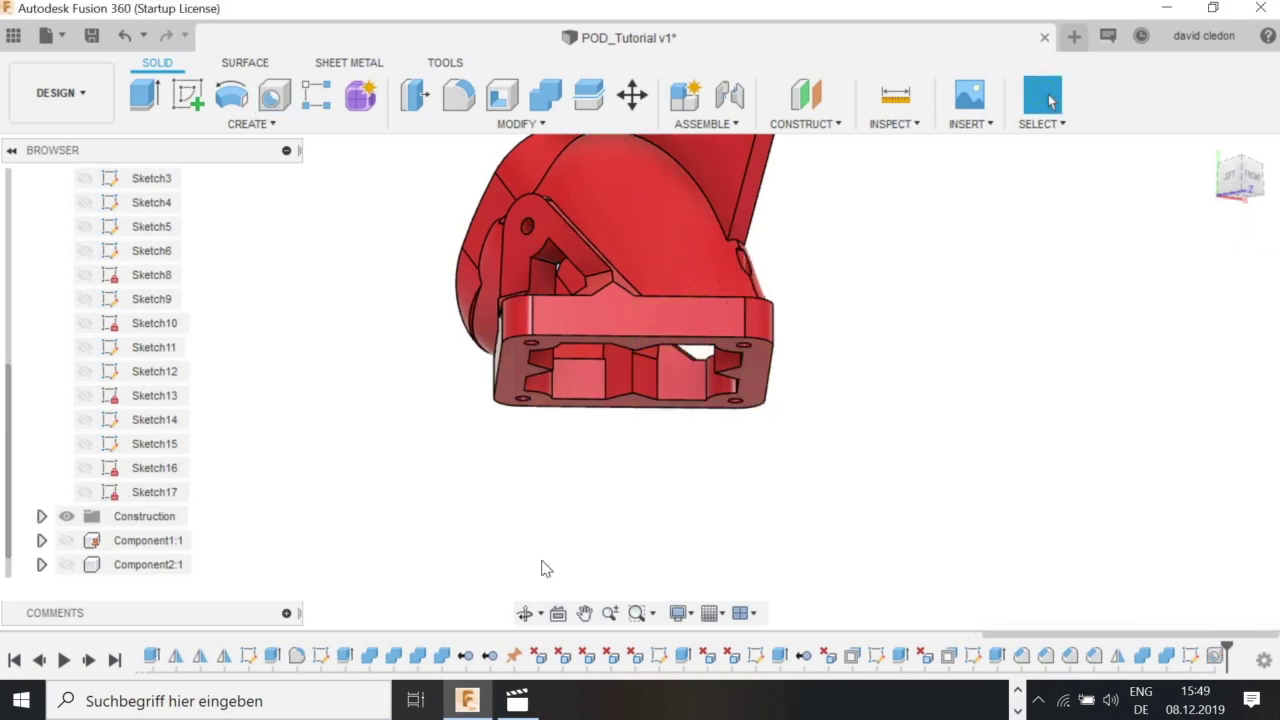
Move the black camera component slightly within the pod's ring opening.
middle_click_drag(544, 270, 570, 330, "shift")
scroll(63, 525, "down", 1)
middle_click_drag(410, 460, 561, 328, "shift")
middle_click_drag(556, 397, 586, 268, "shift")
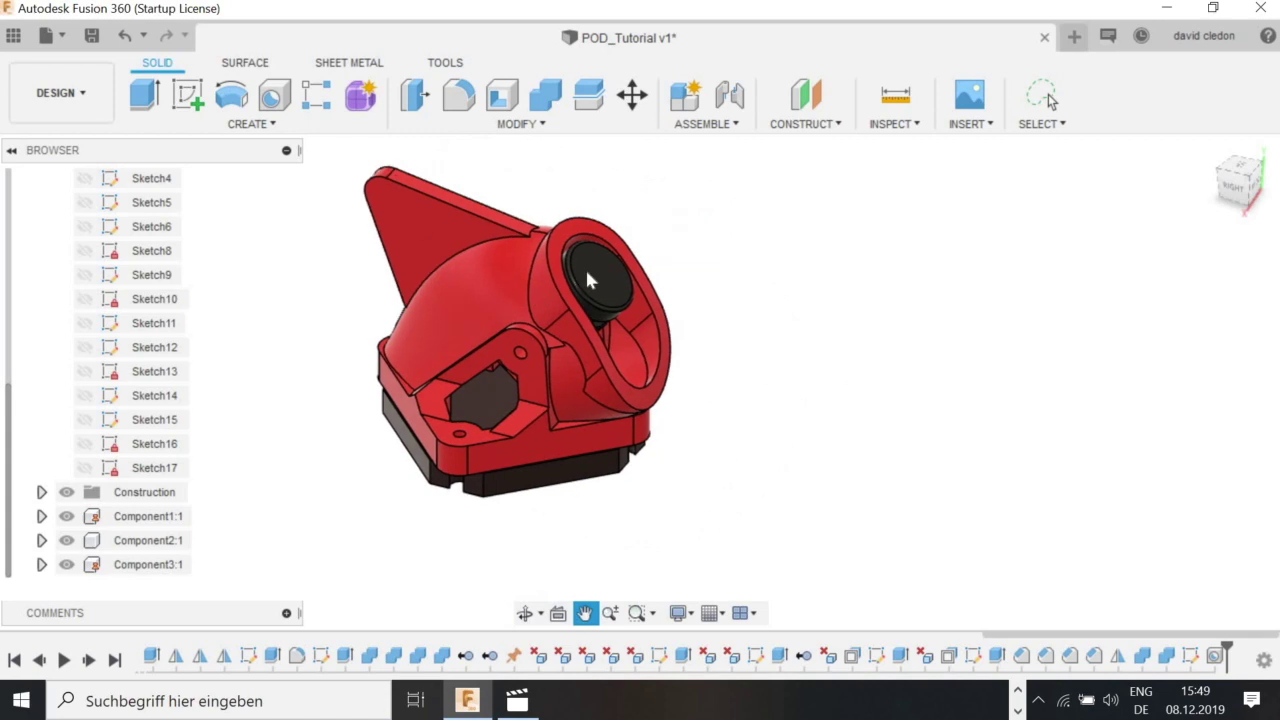
left_click(586, 268)
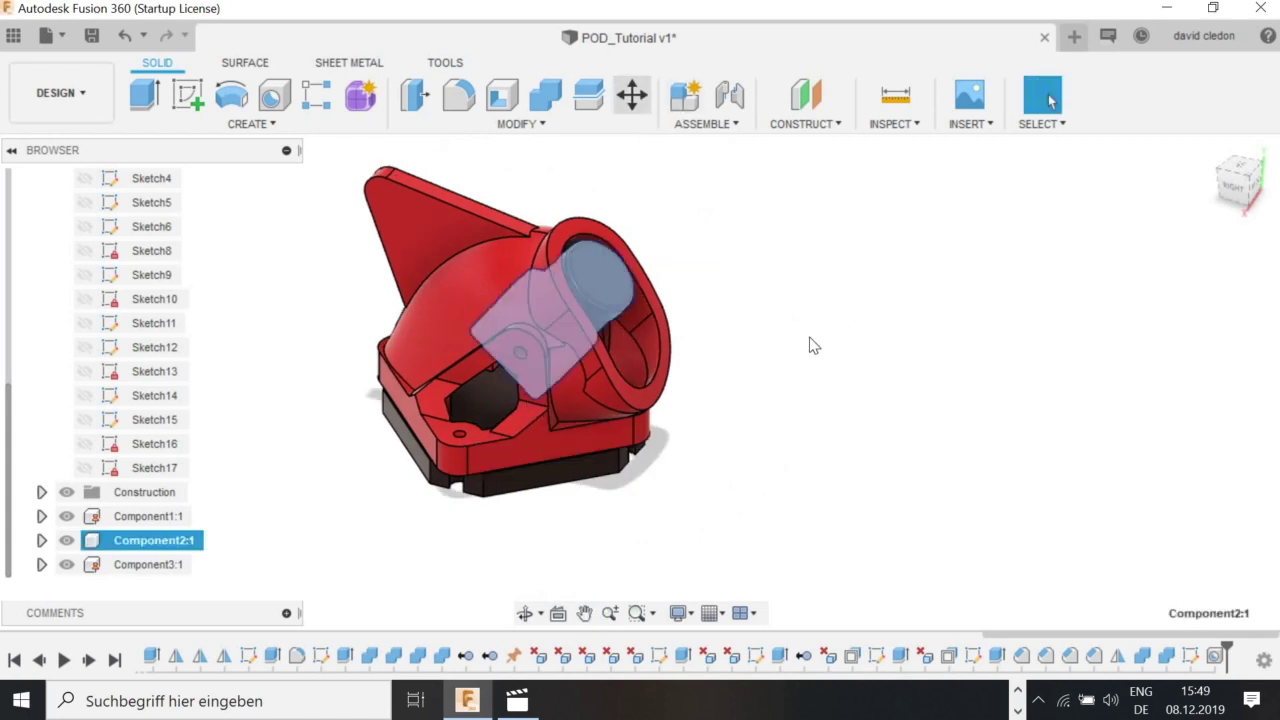
key("m")
mouse_move(497, 230)
left_mouse_down()
mouse_move(540, 270)
mouse_move(567, 270)
mouse_move(578, 228)
mouse_move(475, 197)
mouse_move(497, 229)
left_mouse_up()
key("Return")
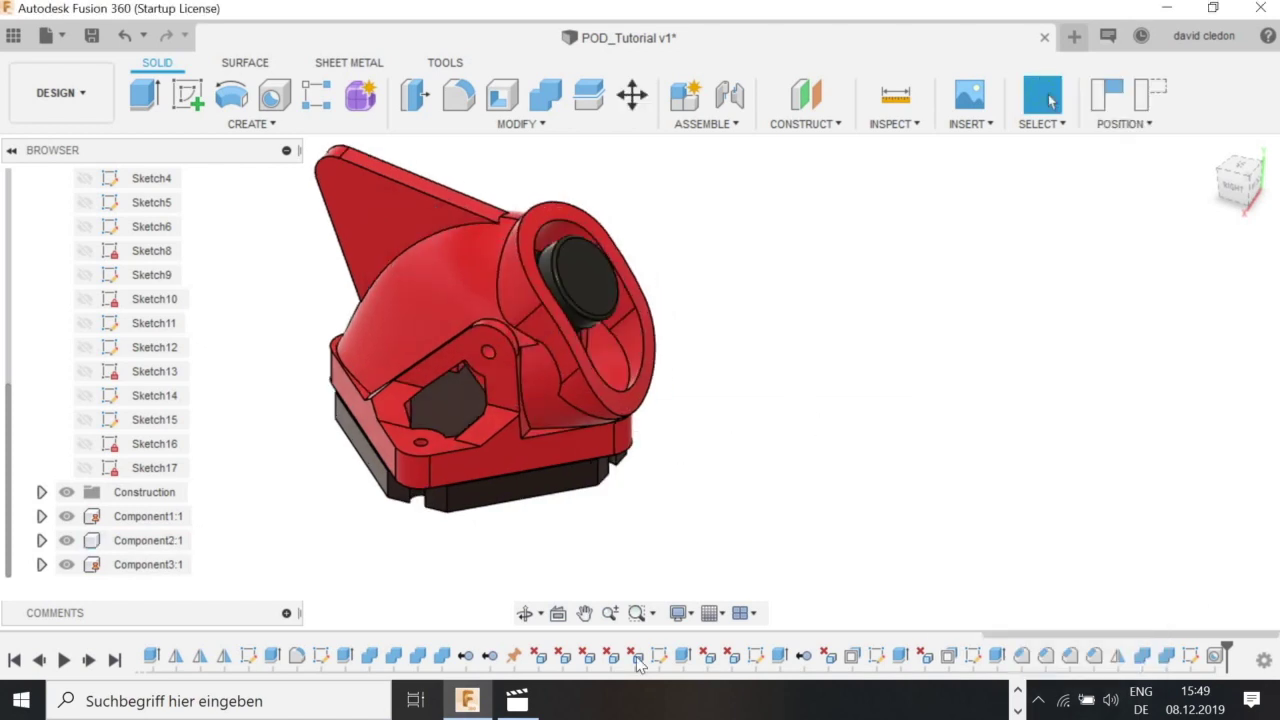
Examine up close the small wedge face where the side strut meets the pod's shell.
middle_click_drag(524, 479, 583, 374, "shift")
middle_click_drag(517, 311, 523, 289, "shift")
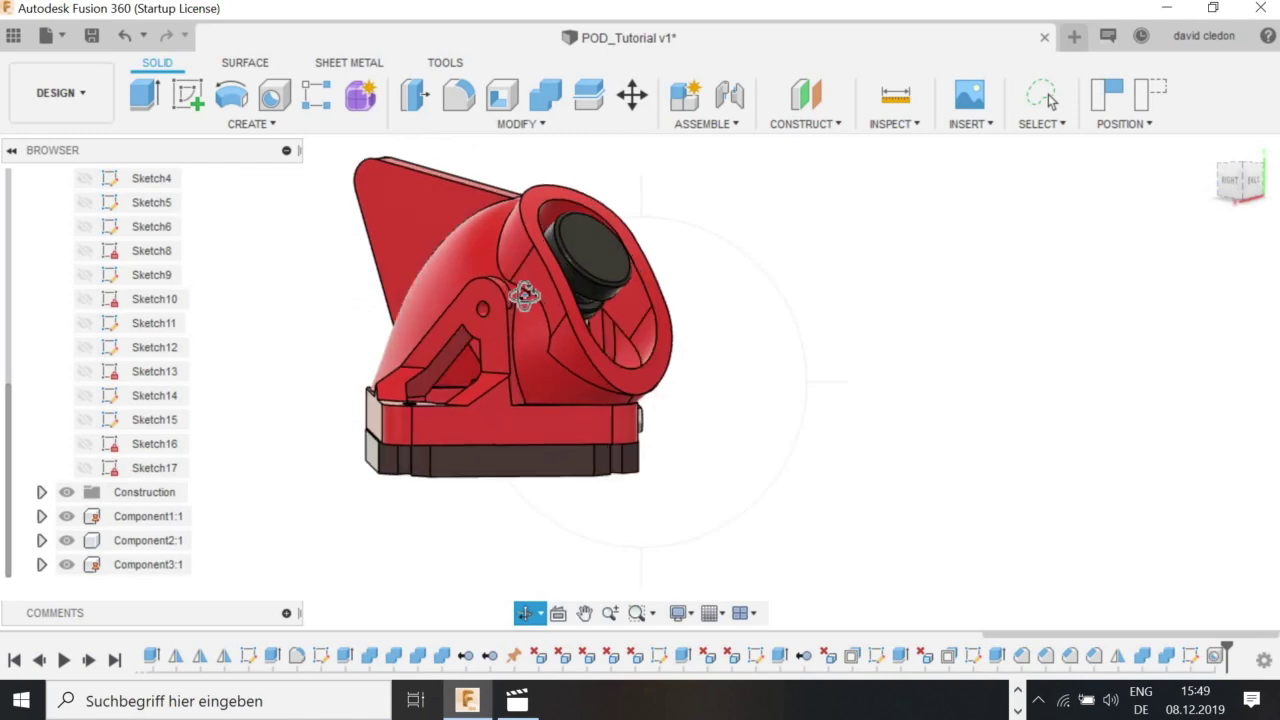
scroll(520, 330, "up", 10)
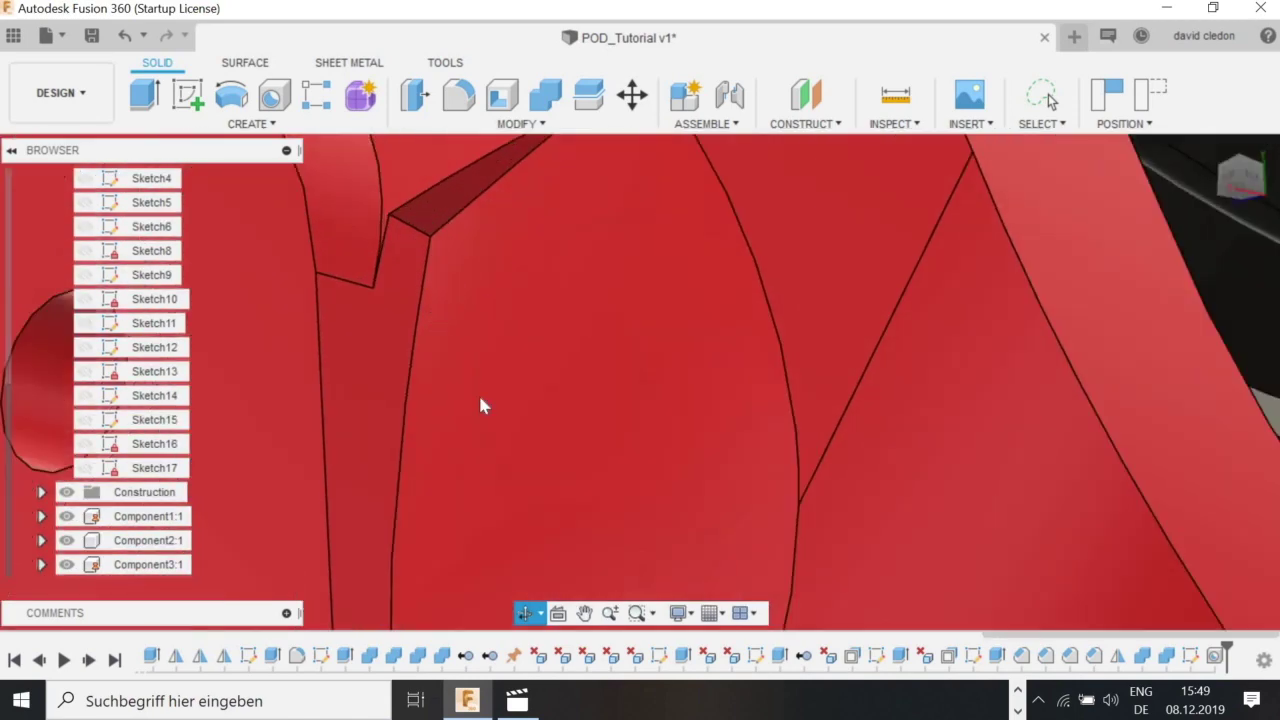
scroll(432, 238, "down", 2)
middle_click_drag(432, 238, 474, 336)
left_click(473, 331)
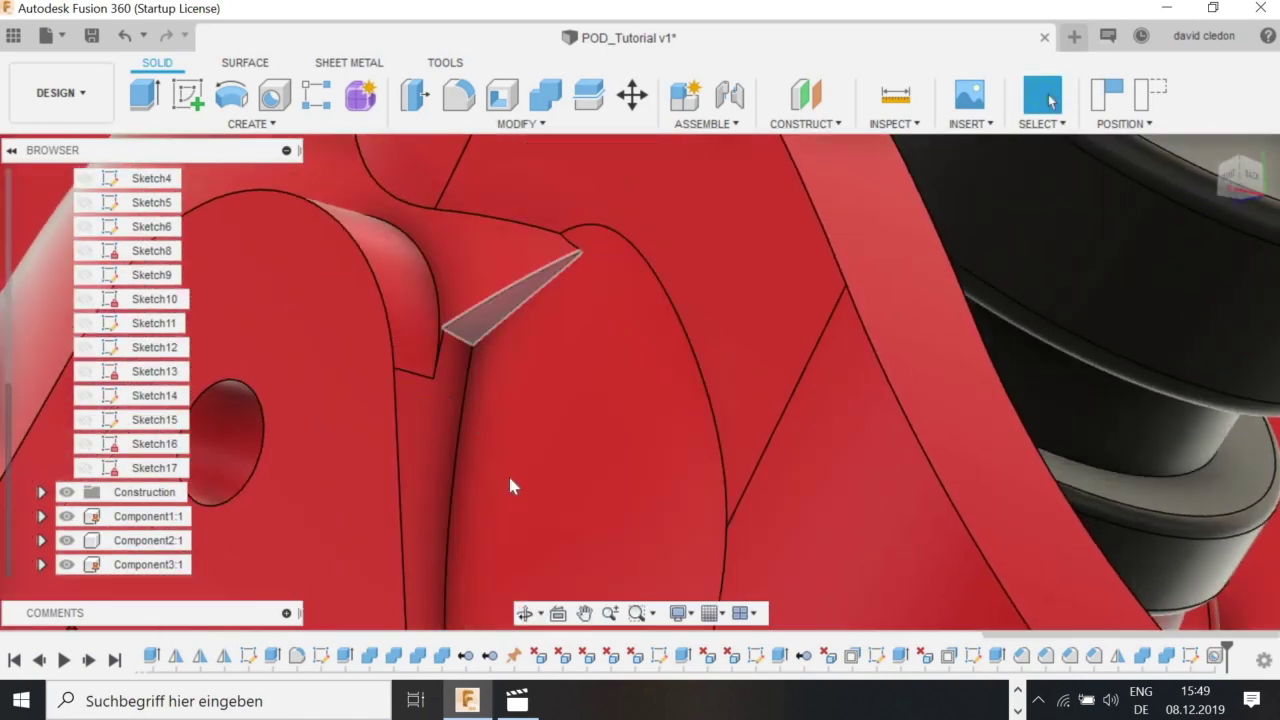
scroll(510, 485, "down", 10)
middle_click_drag(471, 300, 519, 420, "shift")
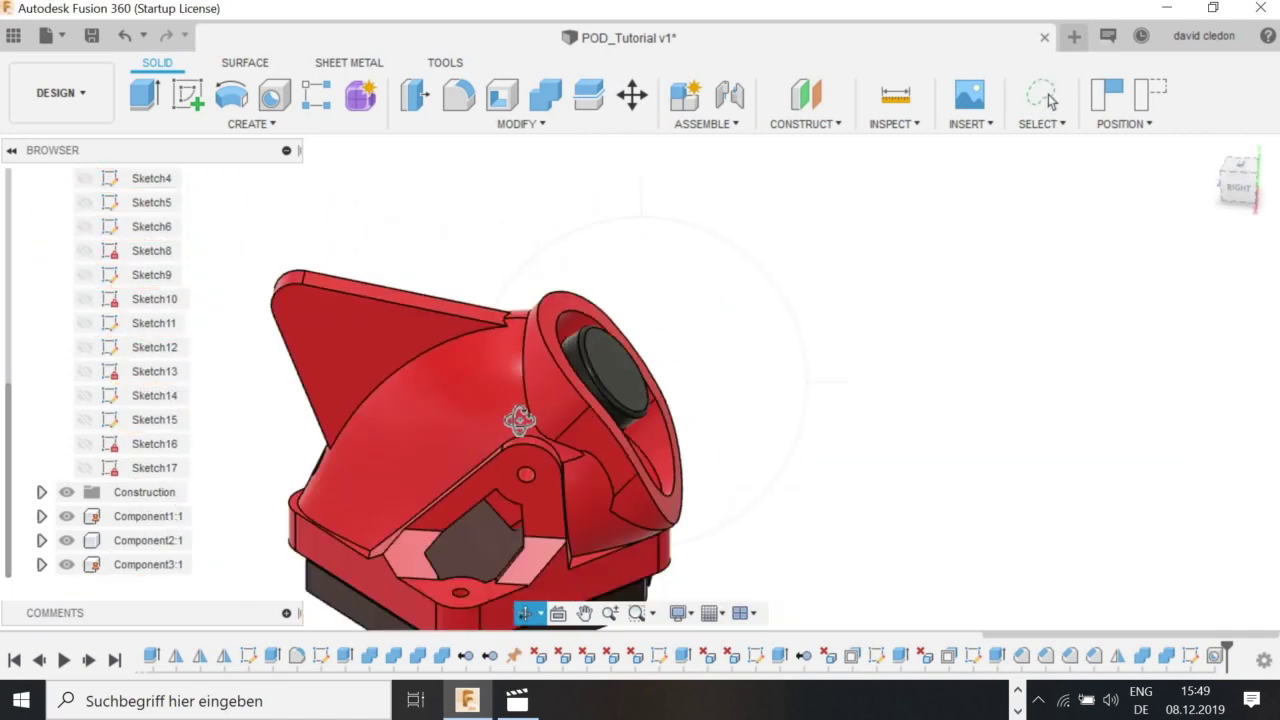
Examine the finished pod assembly with its camera and dark base from several sides.
scroll(429, 343, "down", 2)
middle_click_drag(429, 343, 575, 440, "shift")
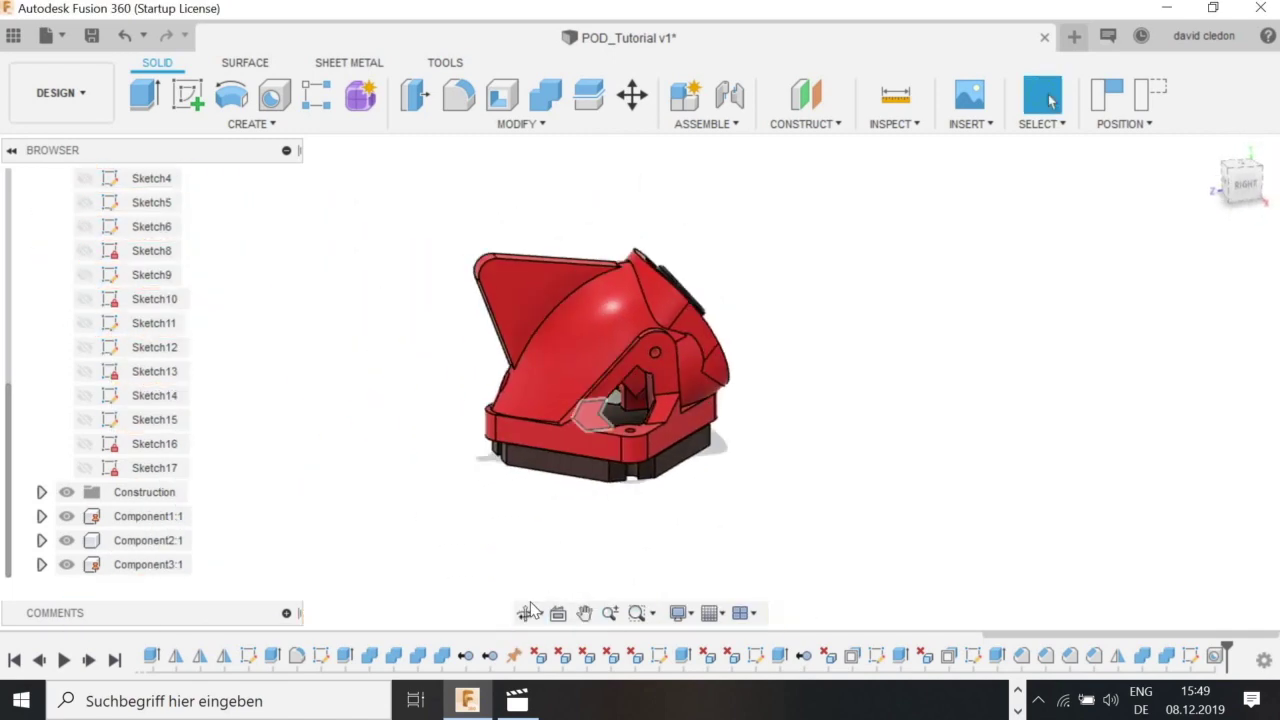
middle_click_drag(629, 268, 650, 421, "shift")
middle_click_drag(643, 367, 606, 366, "shift")
scroll(556, 330, "up", 3)
scroll(570, 355, "down", 2)
scroll(538, 279, "down", 1)
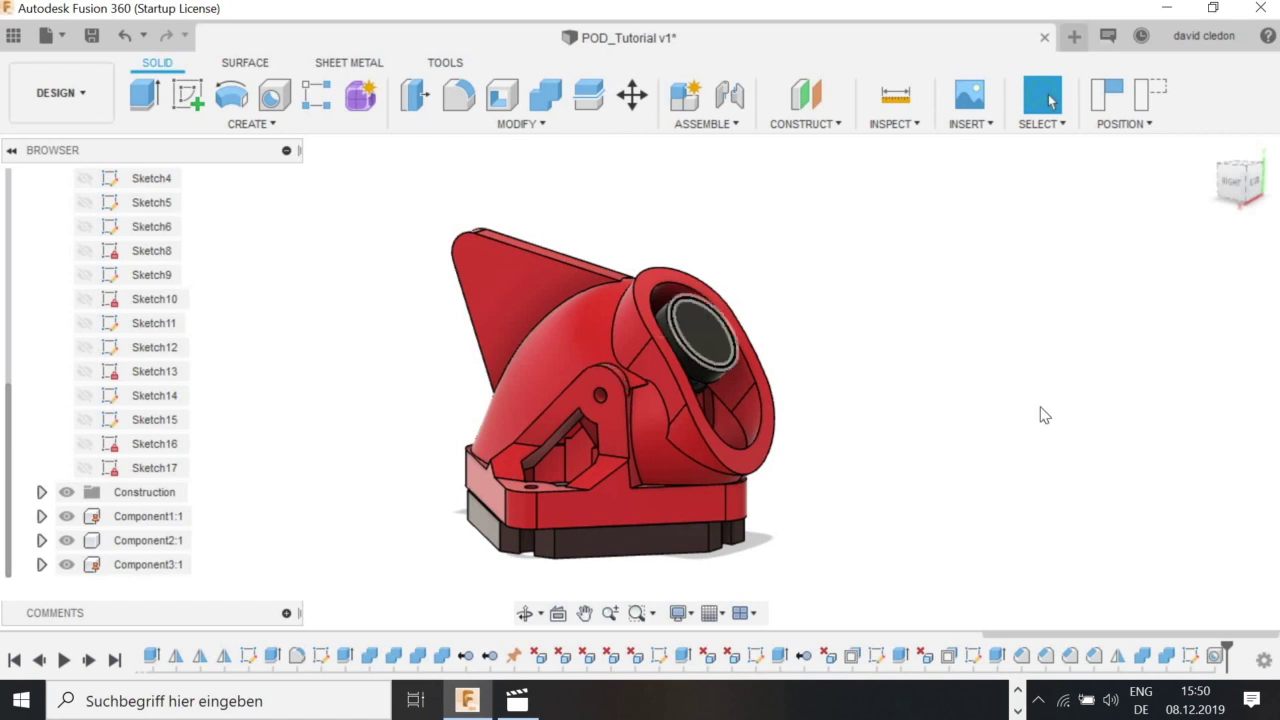
scroll(873, 422, "down", 1)
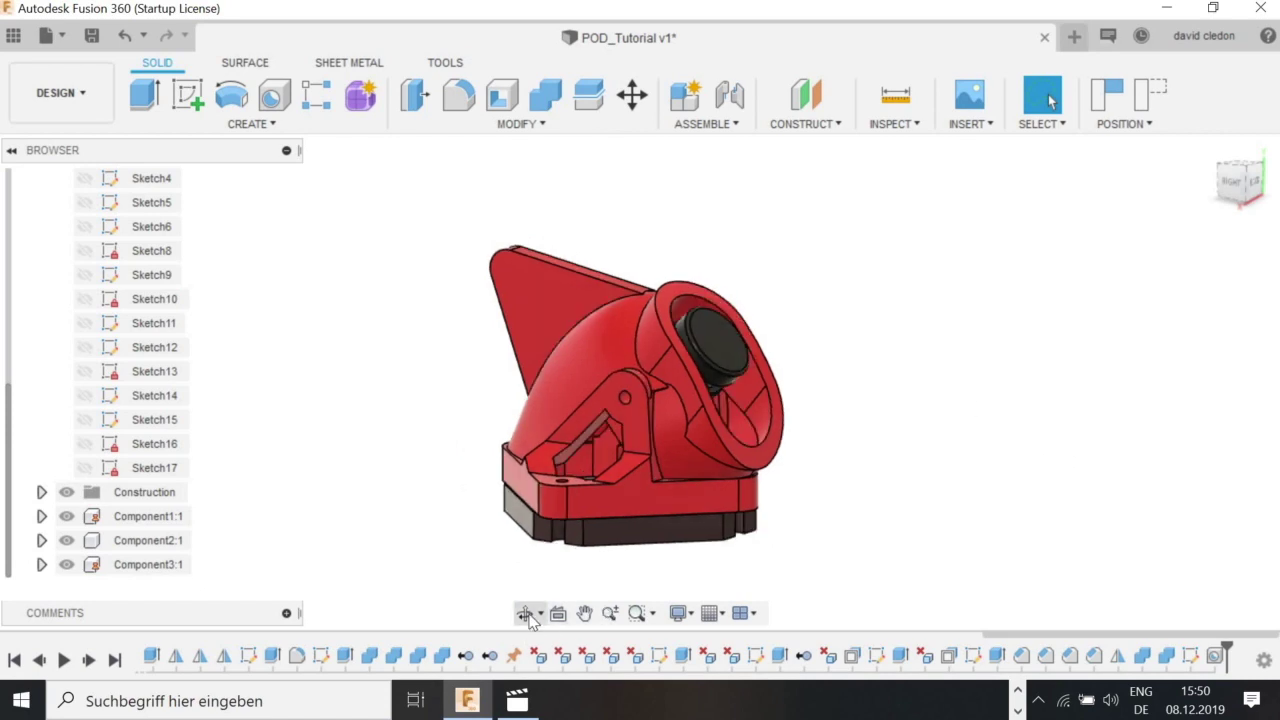
left_click(528, 614)
left_click_drag(540, 575, 343, 448)
middle_click_drag(576, 304, 671, 230)
middle_click_drag(483, 381, 403, 446)
scroll(482, 383, "up", 2)
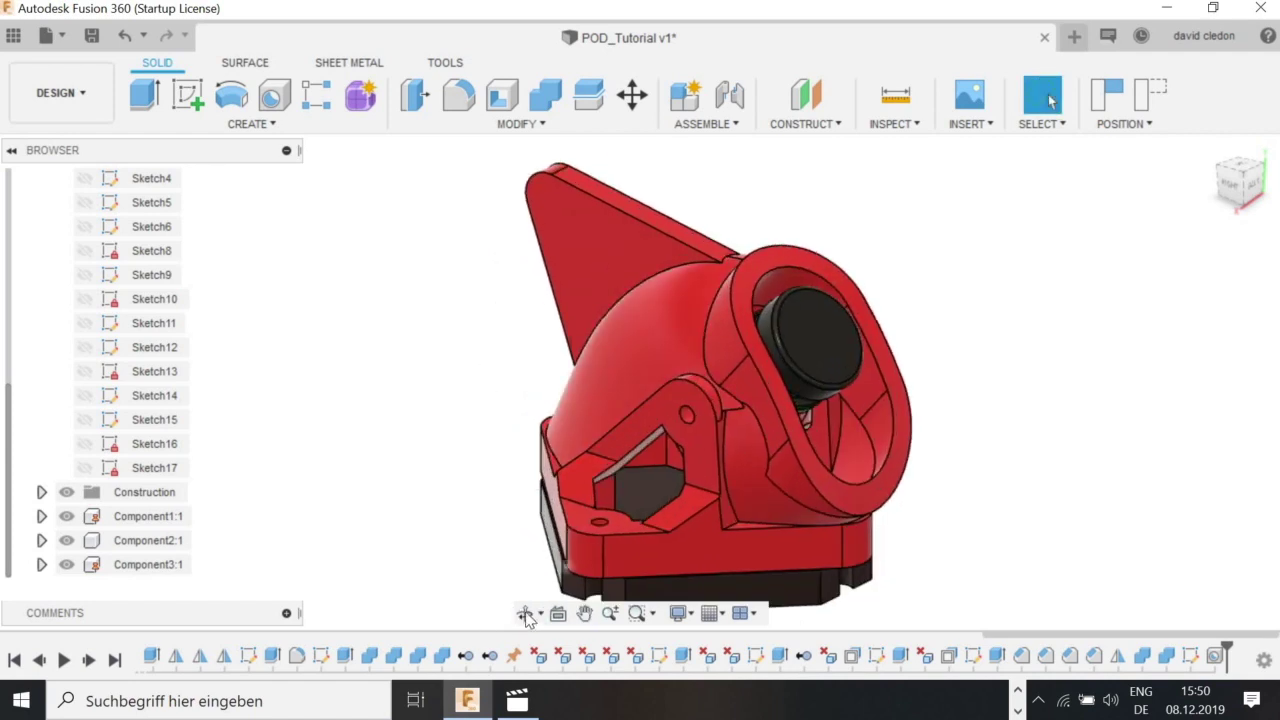
mouse_move(581, 418)
left_mouse_down()
mouse_move(826, 409)
mouse_move(623, 409)
mouse_move(529, 457)
mouse_move(737, 451)
mouse_move(728, 428)
mouse_move(572, 436)
left_mouse_up()
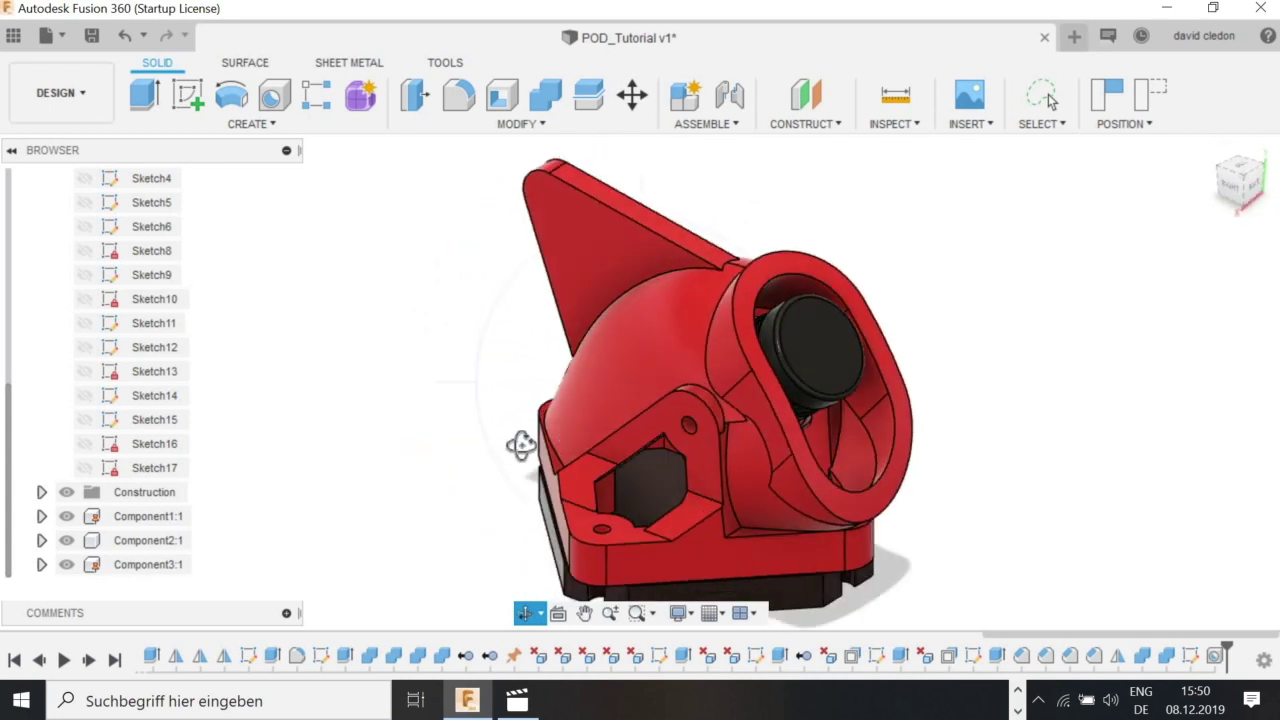